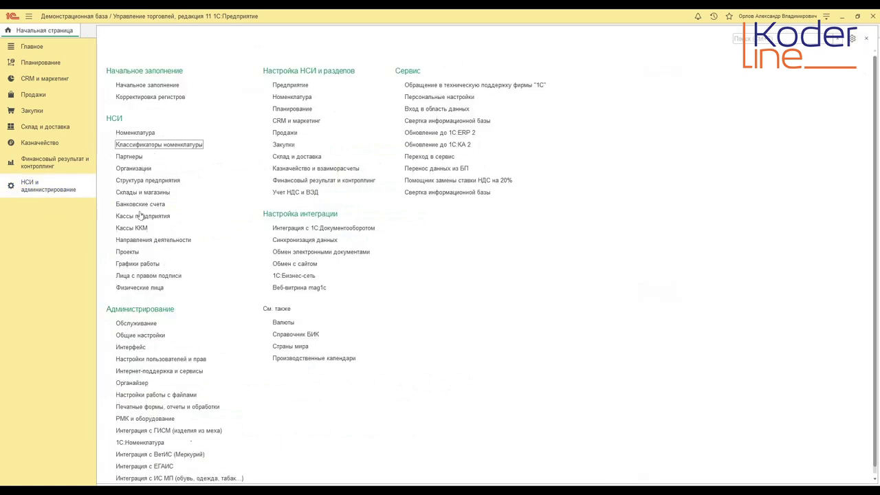
- Create a new wholesale warehouse named "Основной склад" in the "Оптовые склады" group of "Торговая деятельность"
{"action": "left_click", "coordinate": [141, 193]}
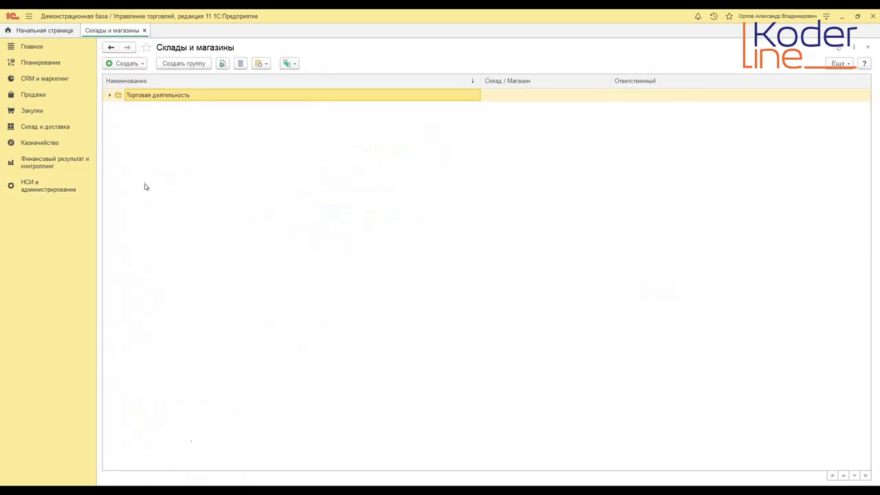
{"action": "left_click", "coordinate": [110, 95]}
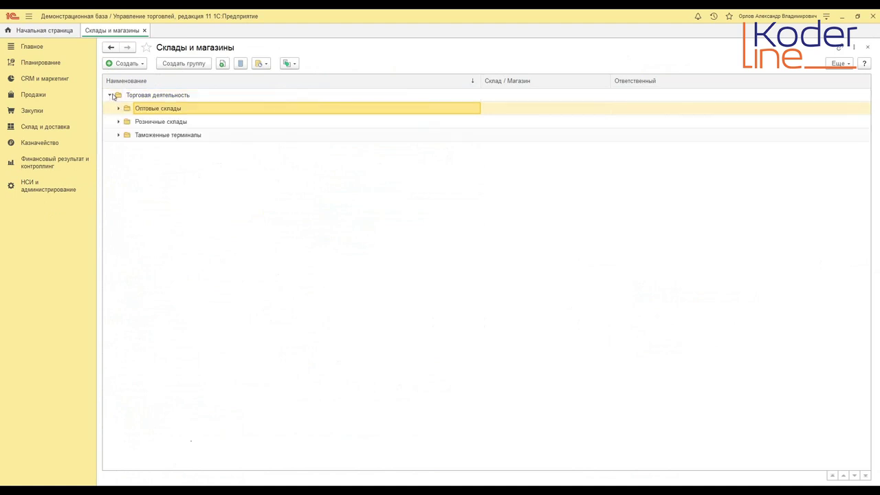
{"action": "left_click", "coordinate": [126, 64]}
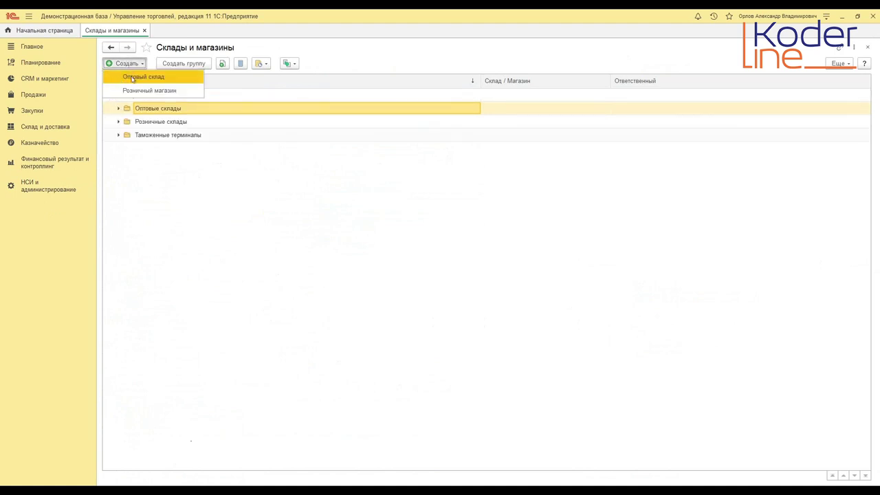
{"action": "left_click", "coordinate": [141, 77]}
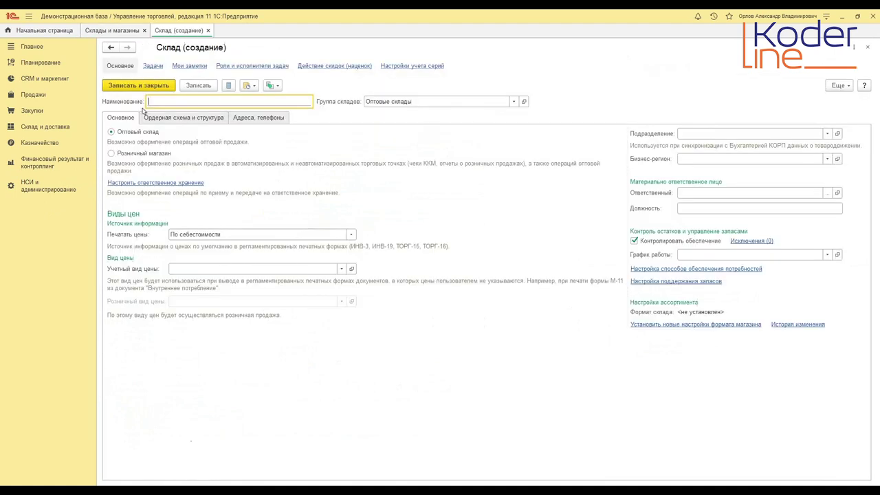
{"action": "type", "text": "Основной склад"}
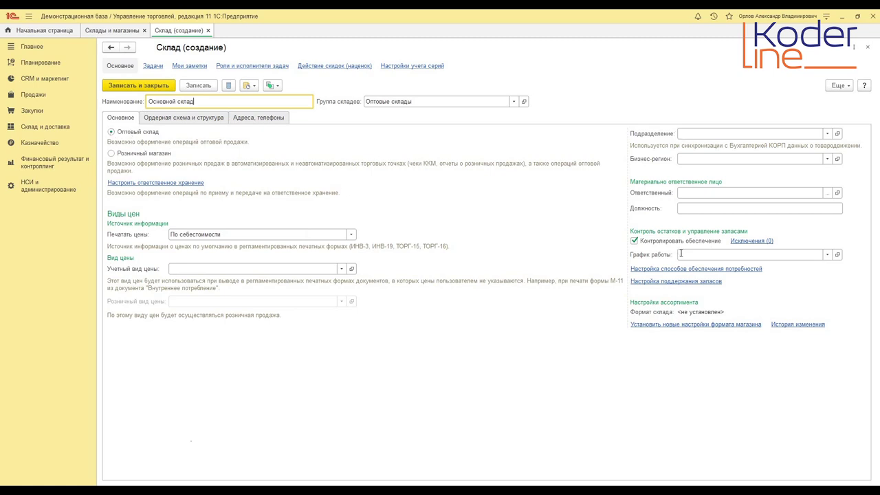
- Enable the order-based document flow for the warehouse on receipt ("при поступлении") and on shipment ("при отгрузке")
{"action": "left_click", "coordinate": [166, 121]}
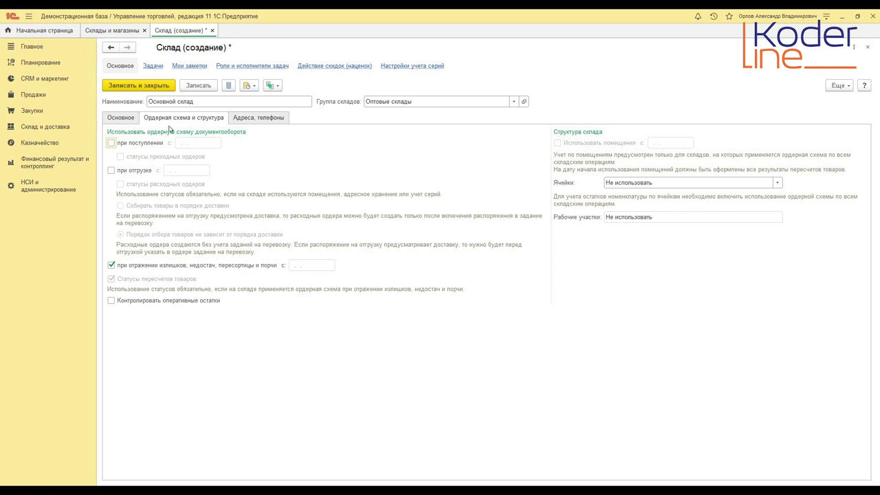
{"action": "left_click", "coordinate": [111, 143]}
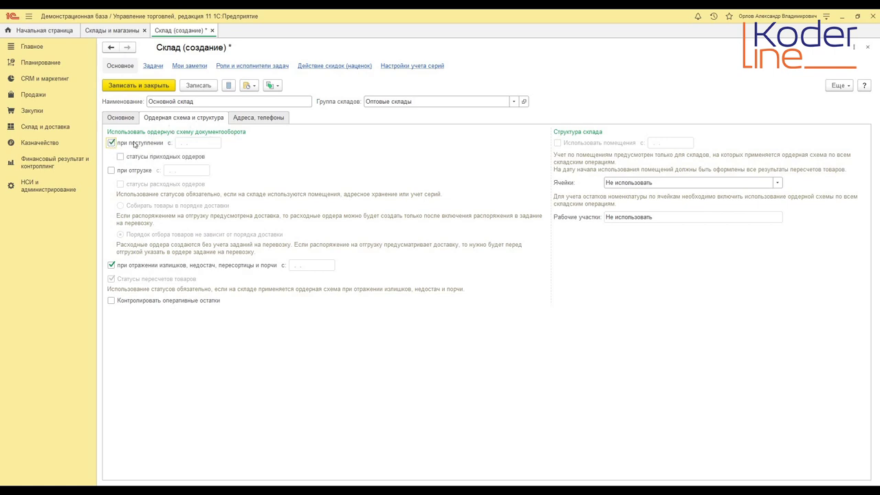
{"action": "left_click", "coordinate": [112, 169]}
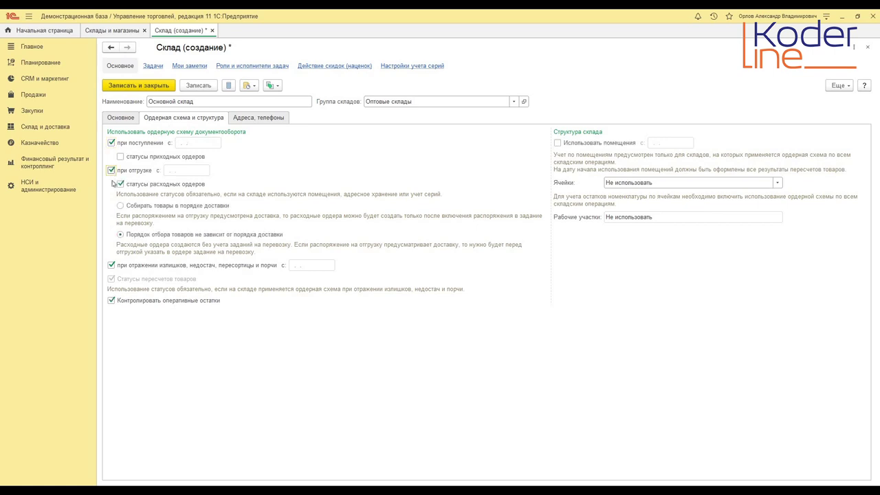
{"action": "left_click", "coordinate": [181, 142]}
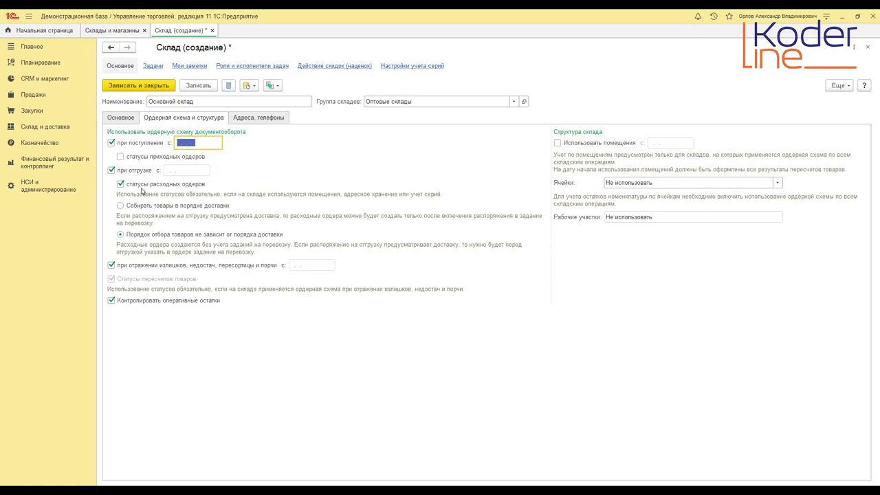
{"action": "left_click", "coordinate": [171, 146]}
{"action": "left_click", "coordinate": [704, 183]}
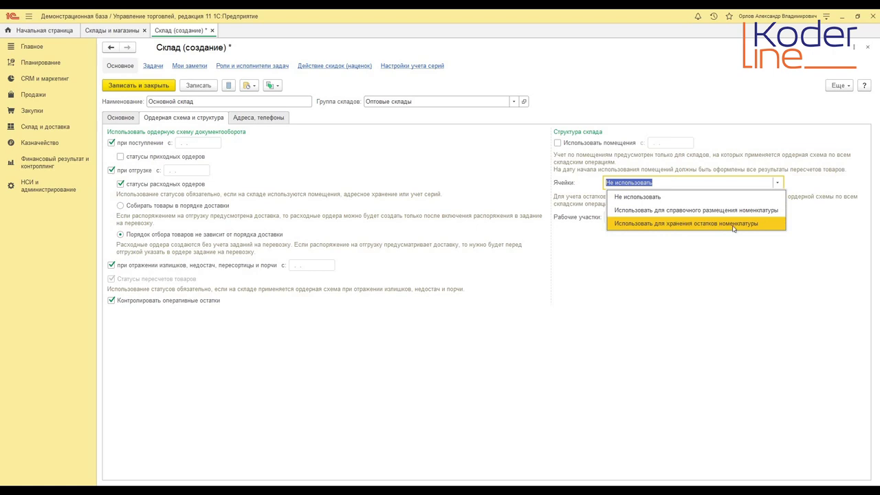
{"action": "left_click", "coordinate": [587, 199]}
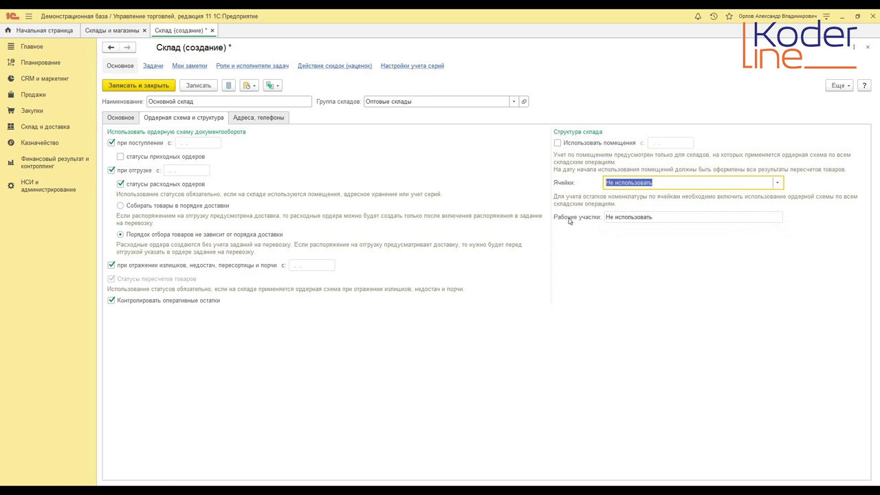
{"action": "left_click", "coordinate": [616, 217]}
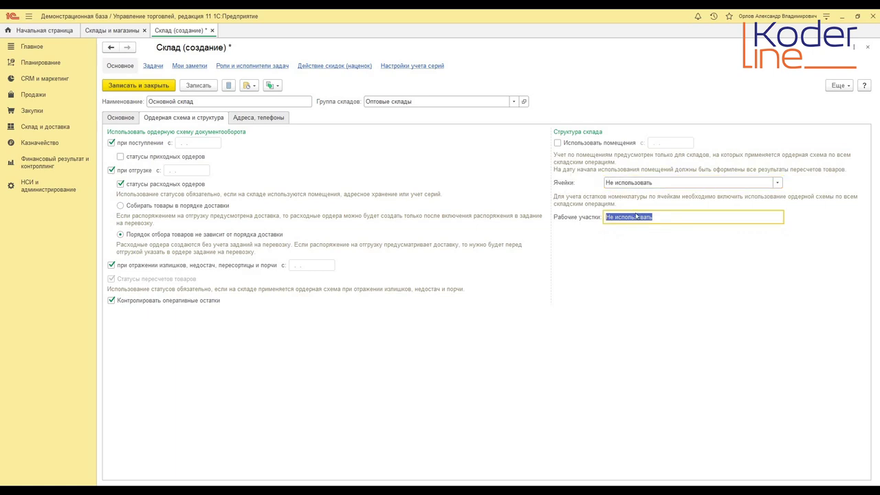
{"action": "left_click", "coordinate": [625, 184]}
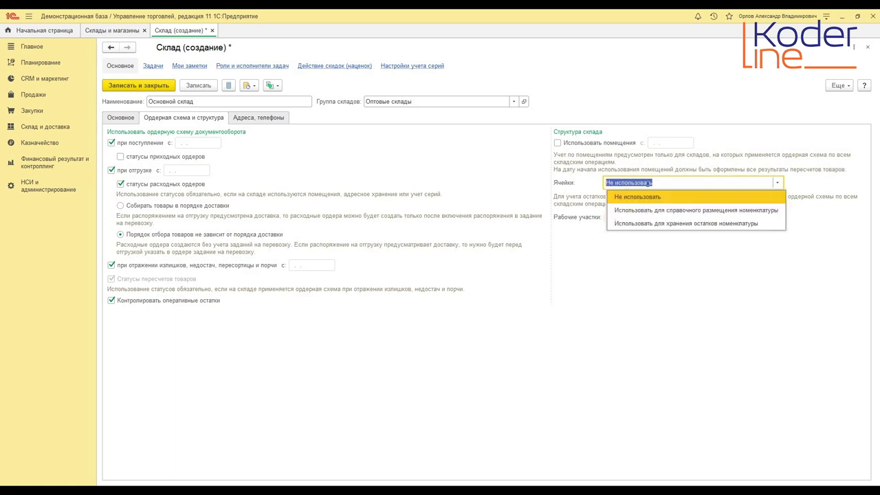
{"action": "left_click", "coordinate": [681, 223]}
{"action": "left_click", "coordinate": [618, 217]}
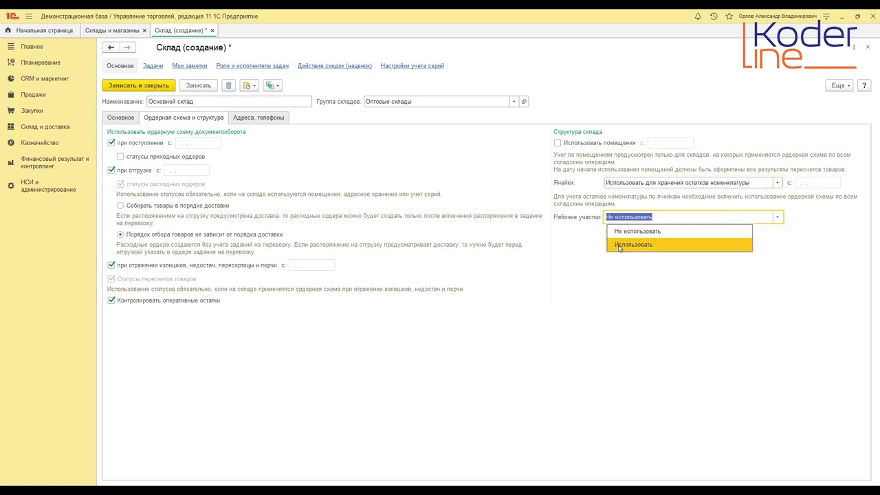
{"action": "left_click", "coordinate": [614, 184]}
{"action": "left_click", "coordinate": [614, 184]}
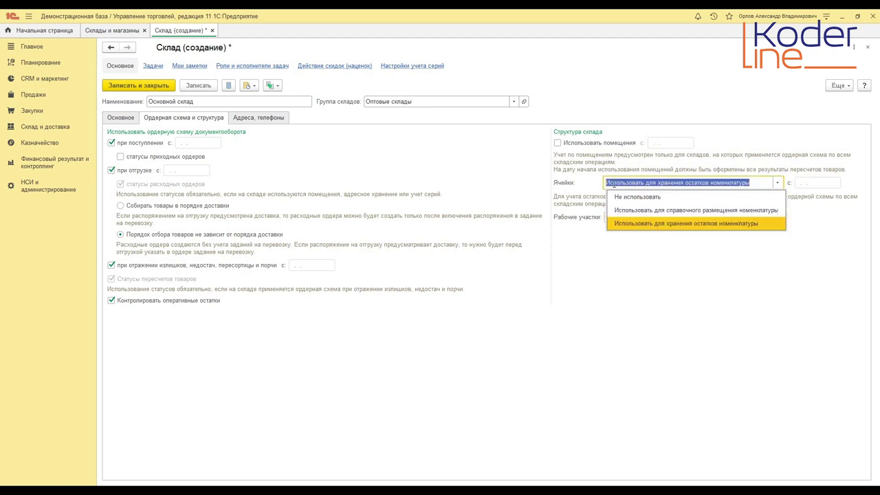
{"action": "left_click", "coordinate": [616, 196]}
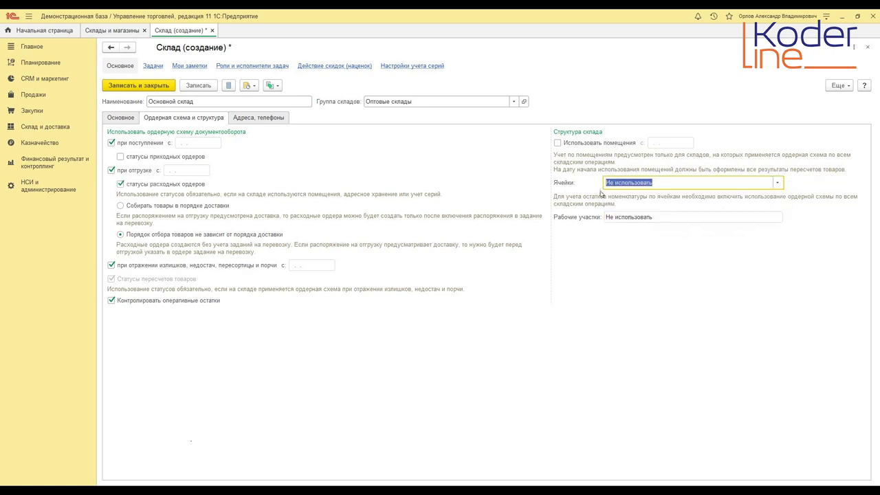
- Enable the use of storage rooms ("Использовать помещения") in the warehouse structure and save the warehouse record
{"action": "left_click", "coordinate": [558, 144]}
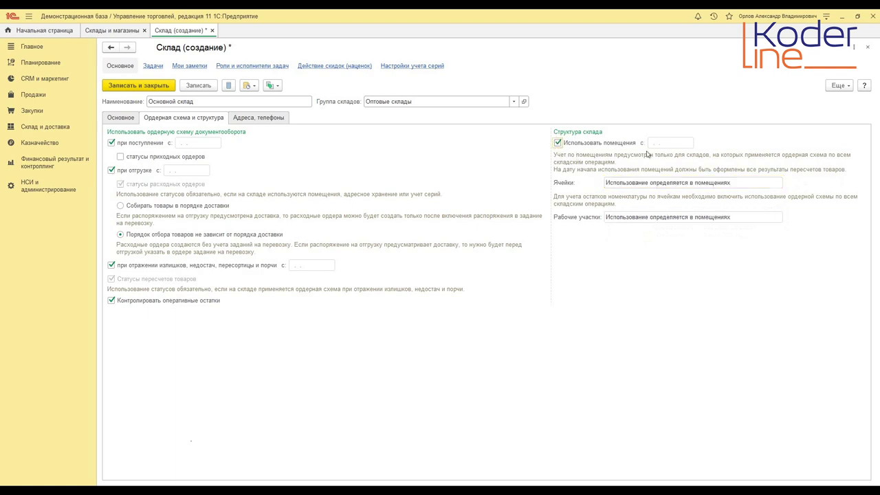
{"action": "left_click", "coordinate": [636, 182]}
{"action": "key", "text": "Tab"}
{"action": "left_click", "coordinate": [636, 182]}
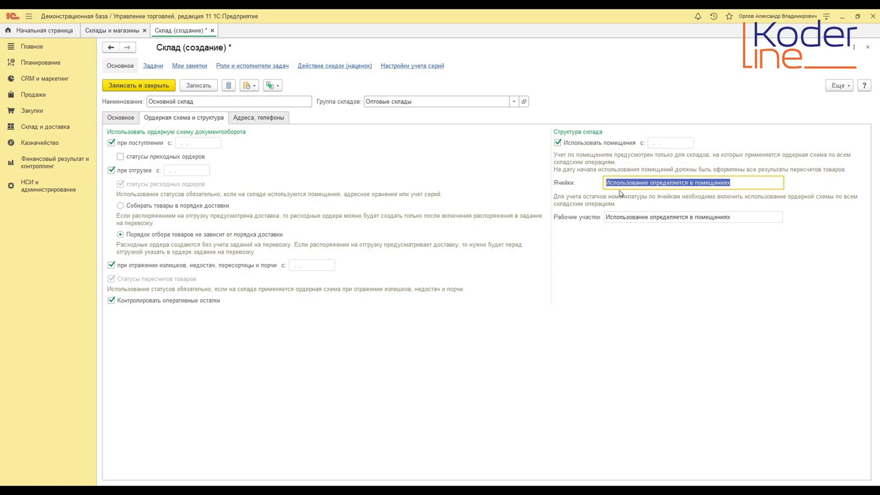
{"action": "left_click", "coordinate": [207, 88]}
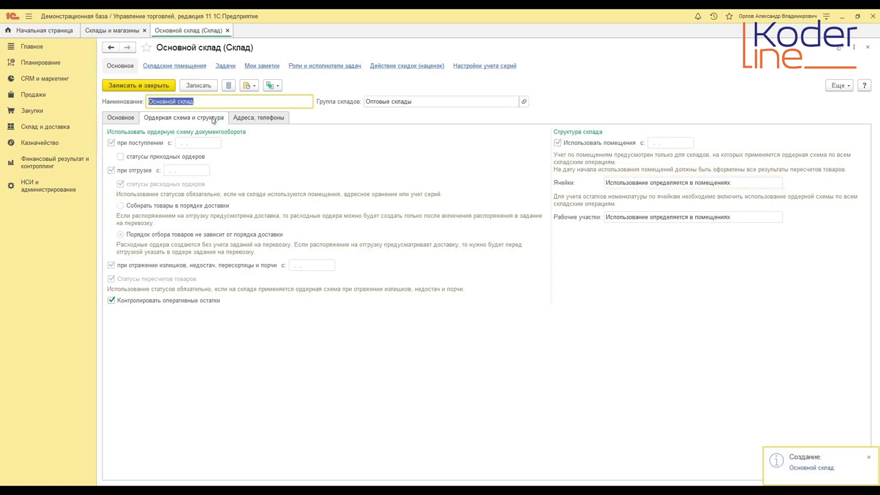
- Create a storage room for the warehouse and name it "Адресное хранение (пром. товары)"
{"action": "left_click", "coordinate": [170, 68]}
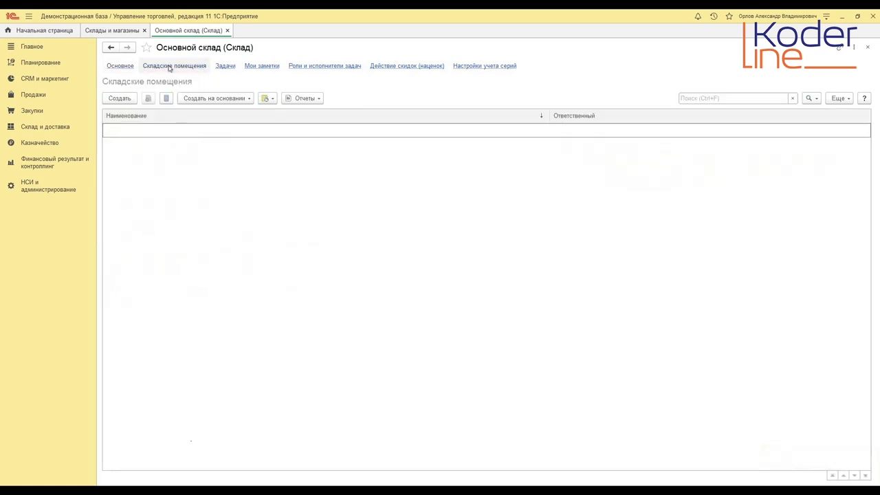
{"action": "left_click", "coordinate": [125, 99]}
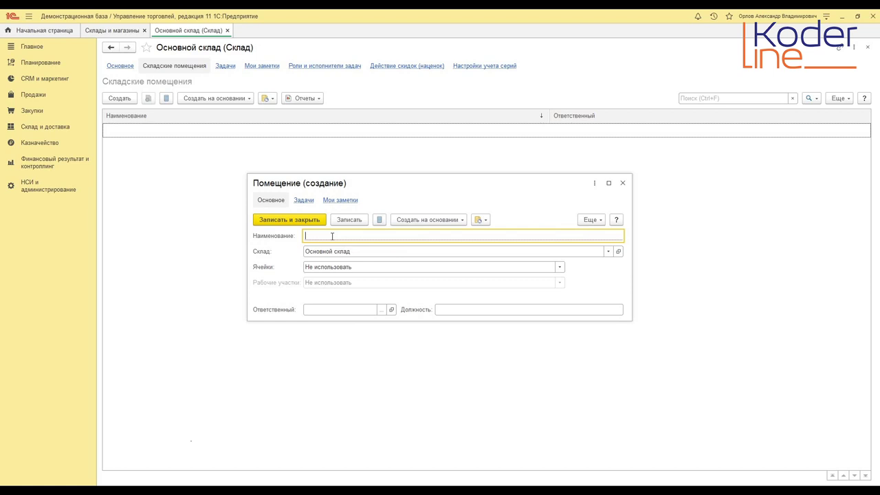
{"action": "type", "text": "Адресное хранение ("}
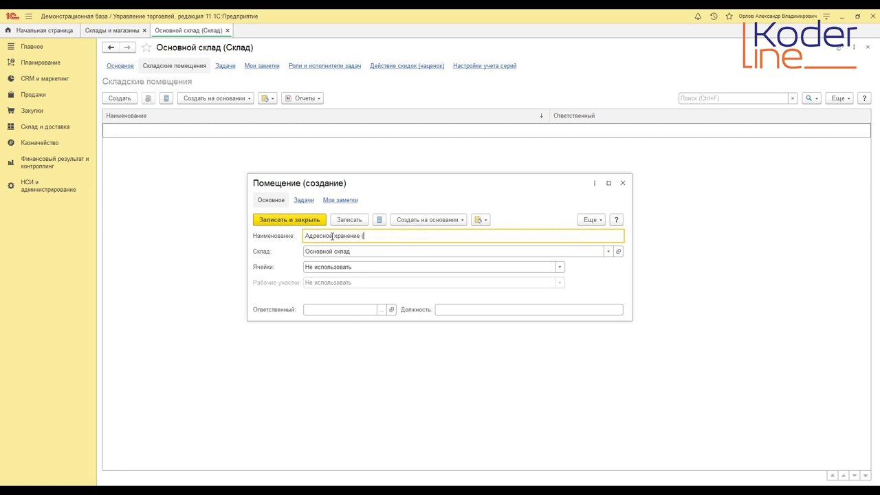
{"action": "type", "text": "пром. това"}
{"action": "type", "text": "ром"}
{"action": "key", "text": "BackSpace"}
{"action": "key", "text": "BackSpace"}
{"action": "type", "text": "ы)"}
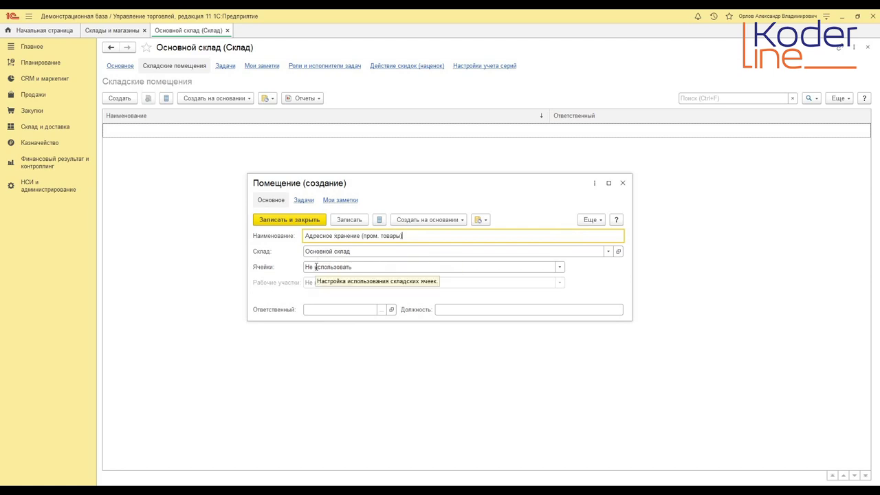
- Set the room's cells to "Использовать для хранения остатков номенклатуры" and its work areas to "Использовать", and save the room
{"action": "left_click", "coordinate": [318, 267]}
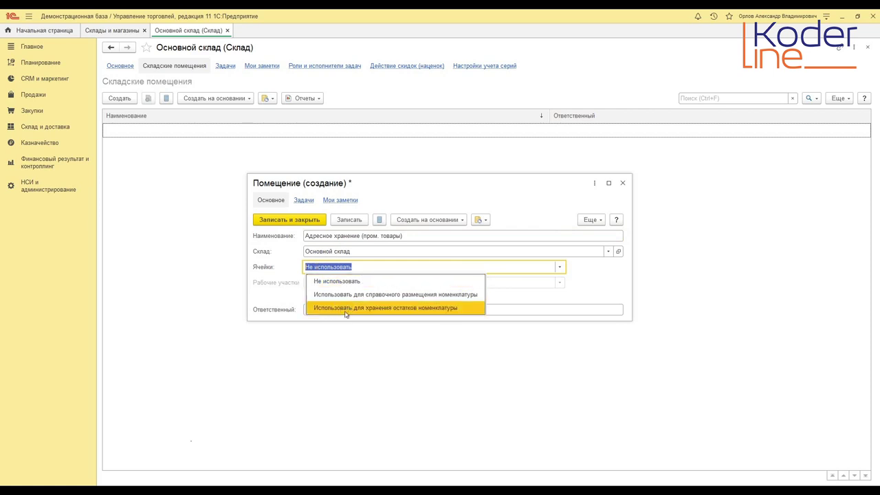
{"action": "left_click", "coordinate": [422, 309]}
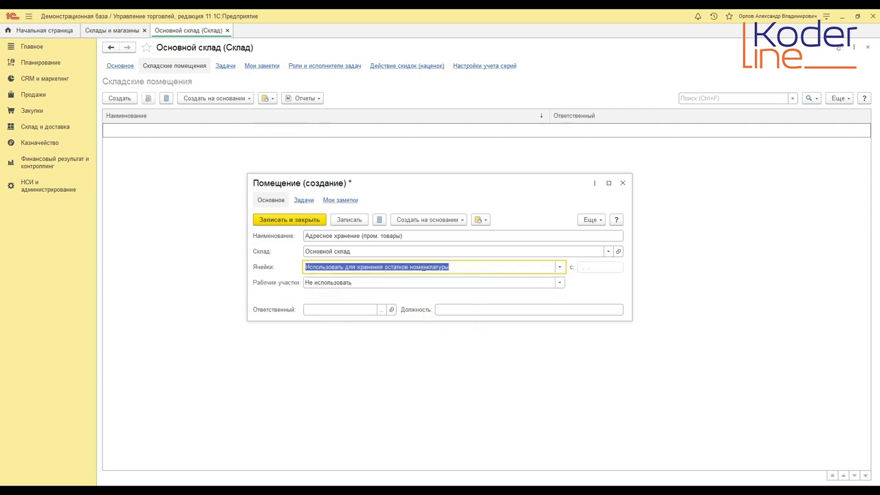
{"action": "left_click", "coordinate": [354, 282]}
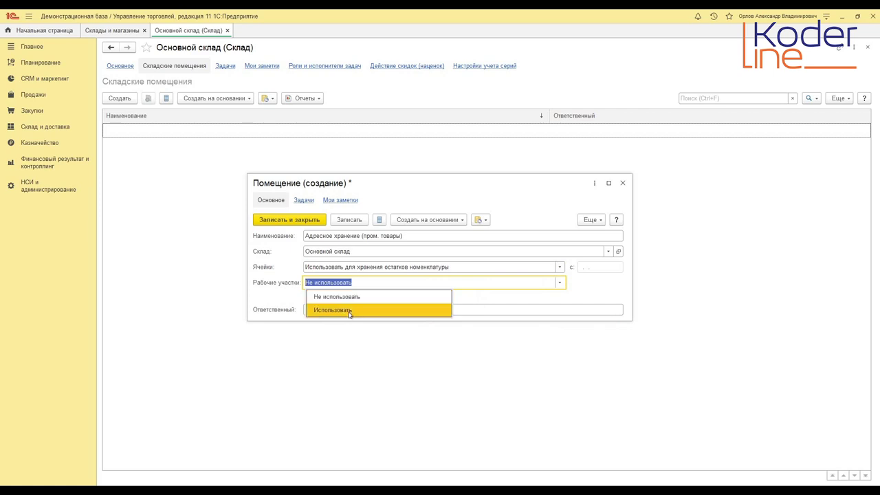
{"action": "left_click", "coordinate": [349, 310]}
{"action": "left_click", "coordinate": [350, 282]}
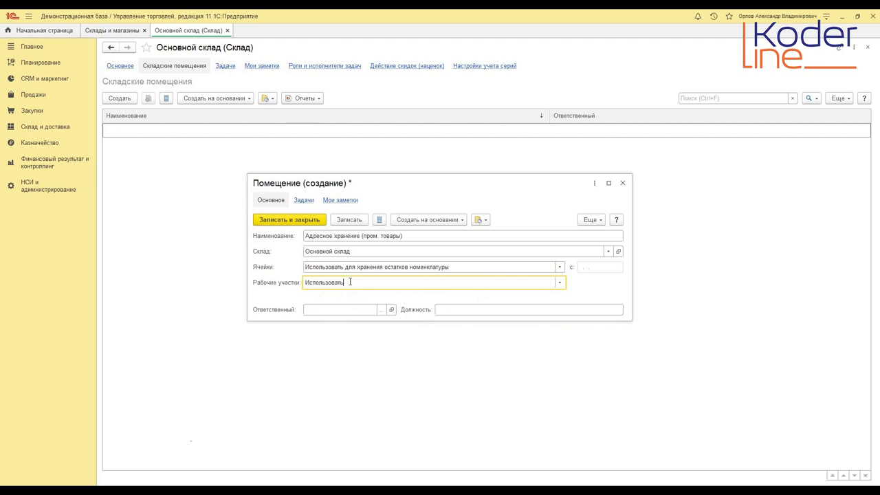
{"action": "left_click", "coordinate": [321, 309]}
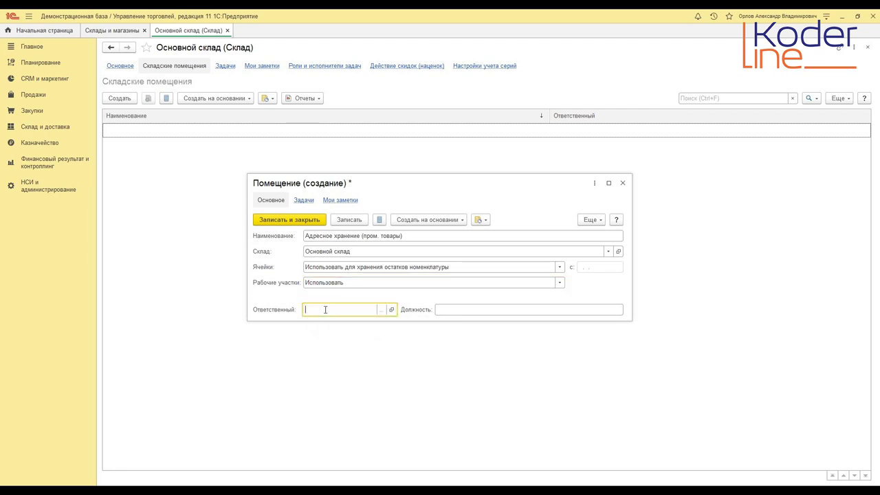
{"action": "left_click", "coordinate": [459, 310]}
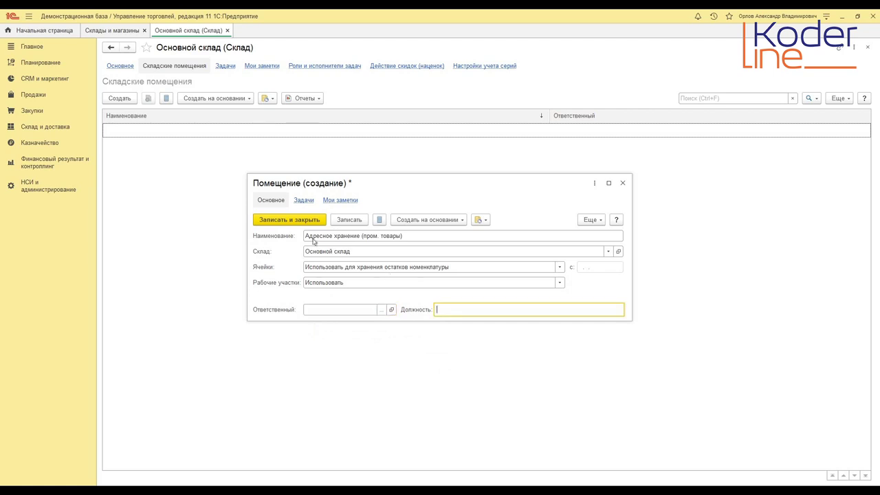
{"action": "left_click", "coordinate": [337, 220]}
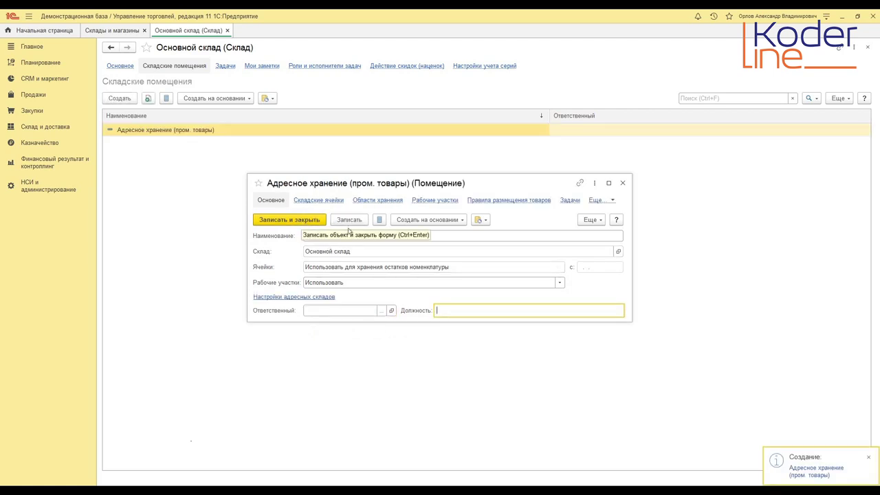
- Review the saved room's sections, work-area options and cell setting in a widened form, and close it
{"action": "left_click_drag", "start_coordinate": [632, 236], "coordinate": [685, 240]}
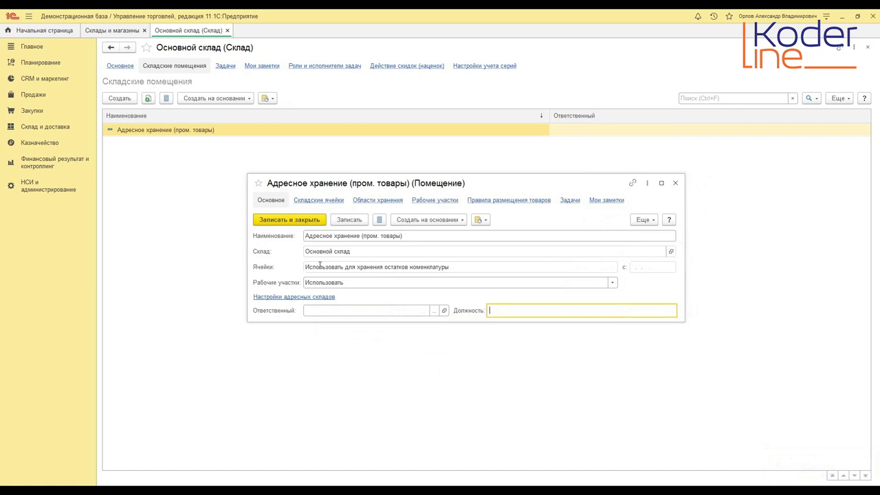
{"action": "left_click", "coordinate": [321, 283]}
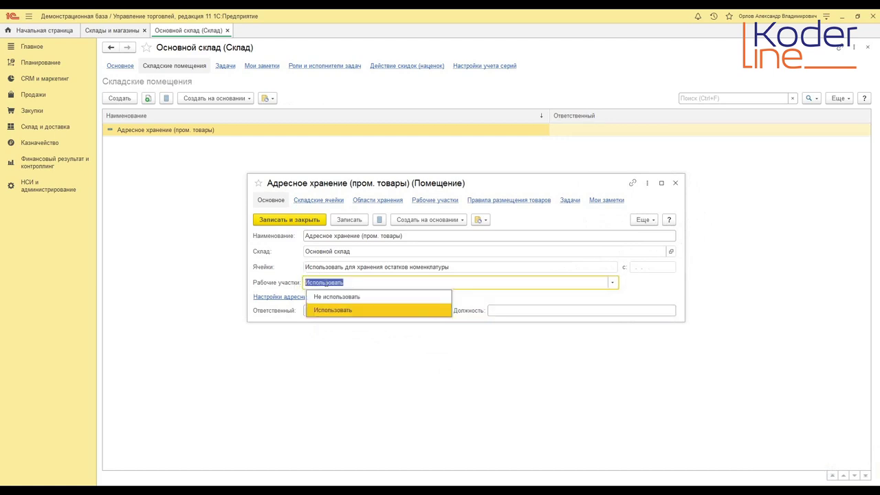
{"action": "key", "text": "Escape"}
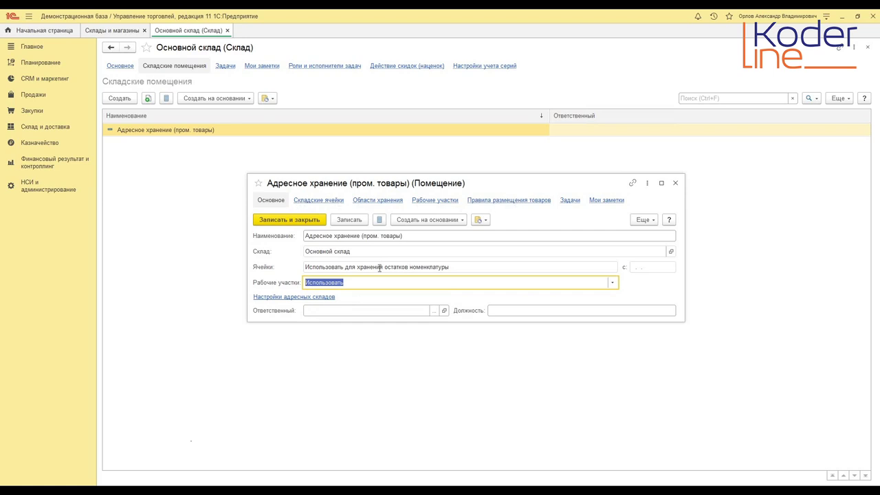
{"action": "left_click", "coordinate": [354, 266]}
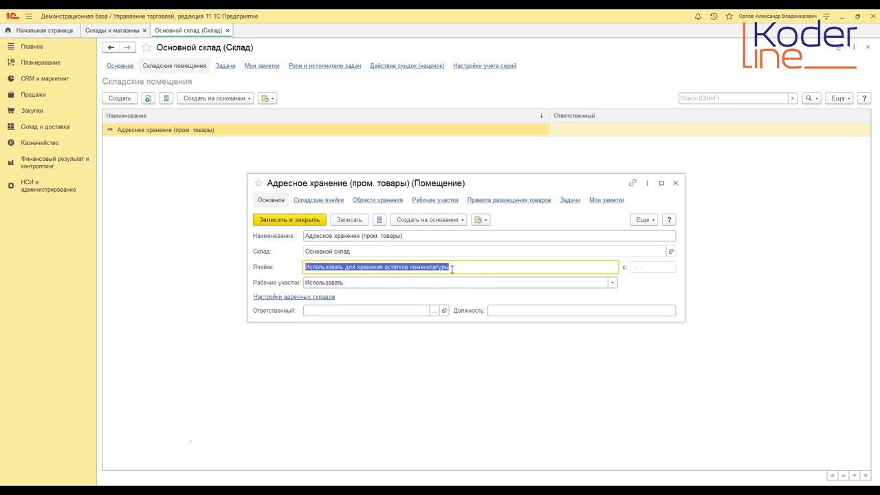
{"action": "left_click", "coordinate": [675, 182]}
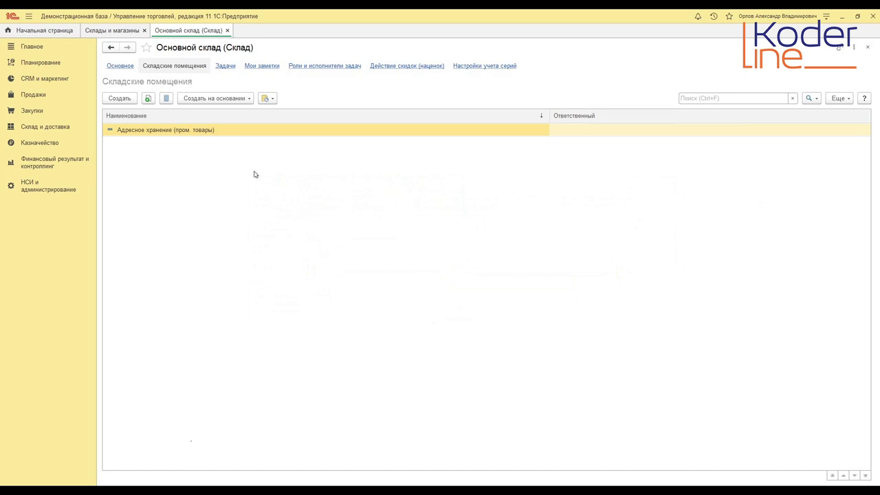
- Create the storage room "Справочное (продукты)" with its cells set to "Использовать для справочного размещения номенклатуры", and save and close it
{"action": "left_click", "coordinate": [119, 98]}
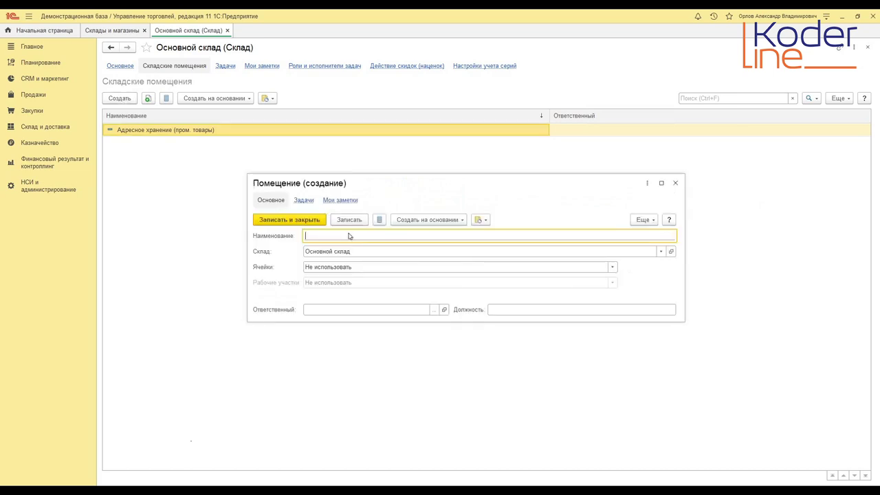
{"action": "type", "text": "Справочное"}
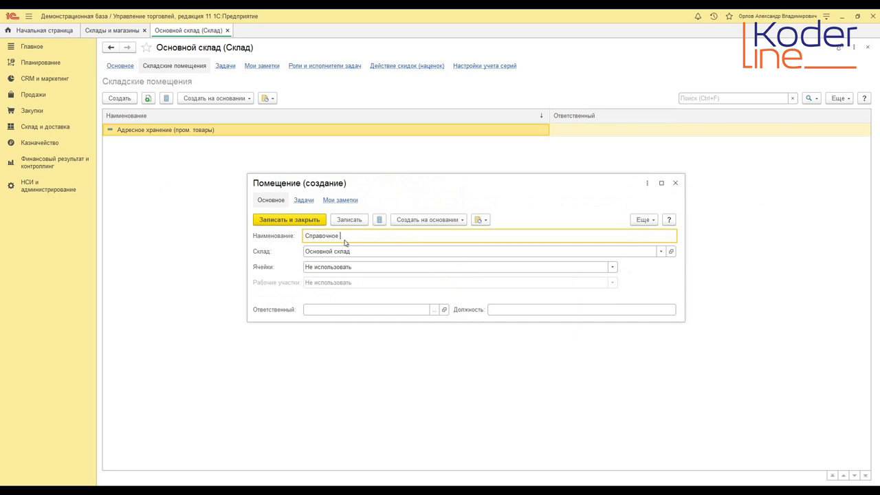
{"action": "type", "text": " (продукты)"}
{"action": "left_click", "coordinate": [349, 266]}
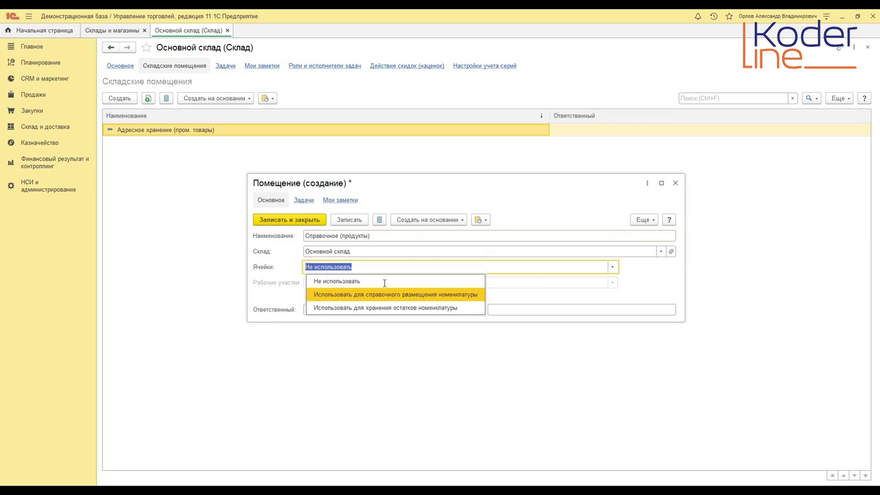
{"action": "key", "text": "Return"}
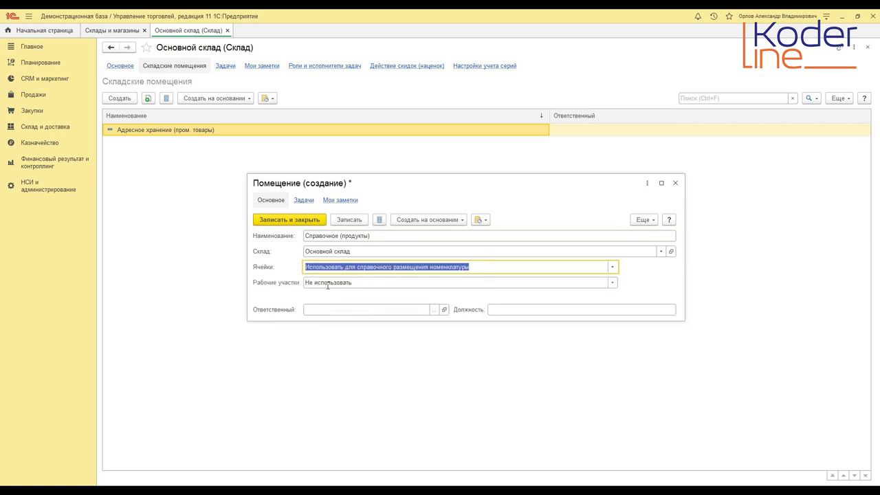
{"action": "left_click", "coordinate": [328, 282]}
{"action": "left_click", "coordinate": [328, 284]}
{"action": "left_click", "coordinate": [278, 220]}
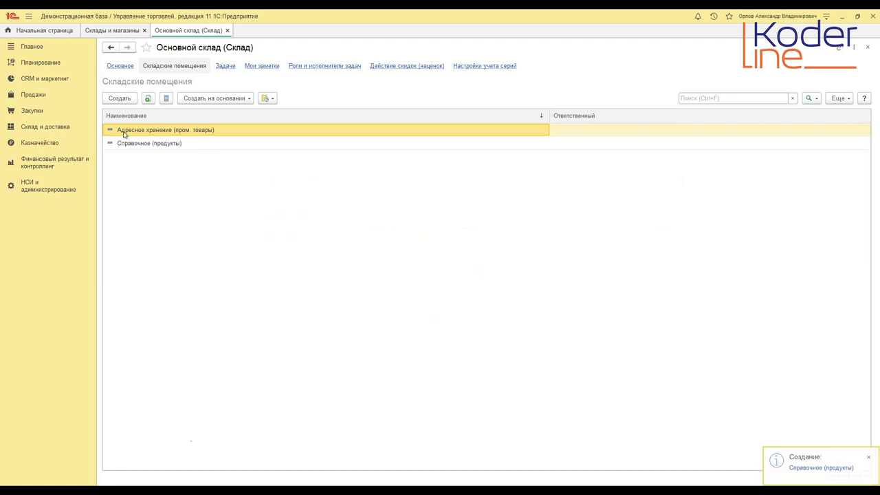
- Set the work areas of the room "Адресное хранение (пром. товары)" to "Не использовать" and save the room
{"action": "double_click", "coordinate": [189, 133]}
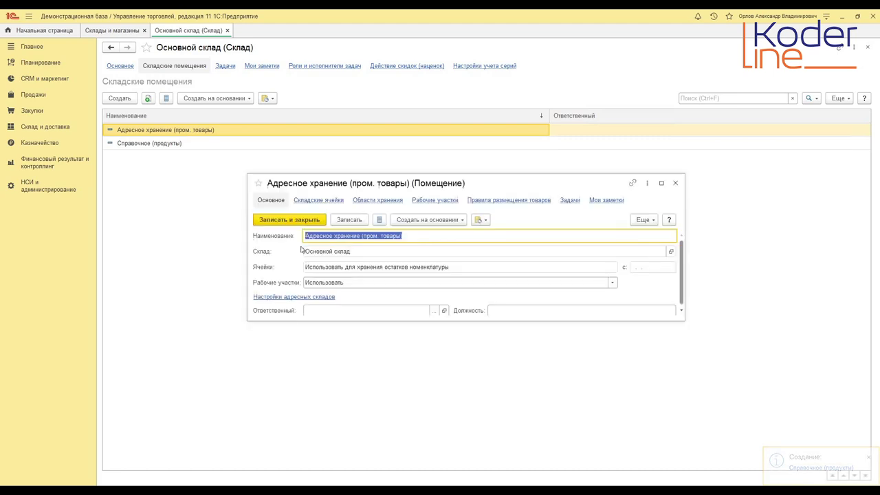
{"action": "left_click", "coordinate": [343, 282]}
{"action": "left_click", "coordinate": [331, 308]}
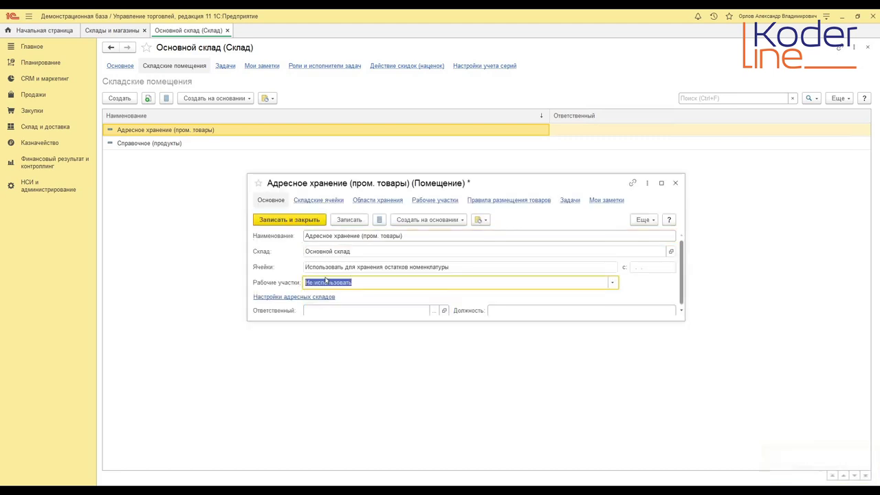
{"action": "left_click", "coordinate": [344, 220]}
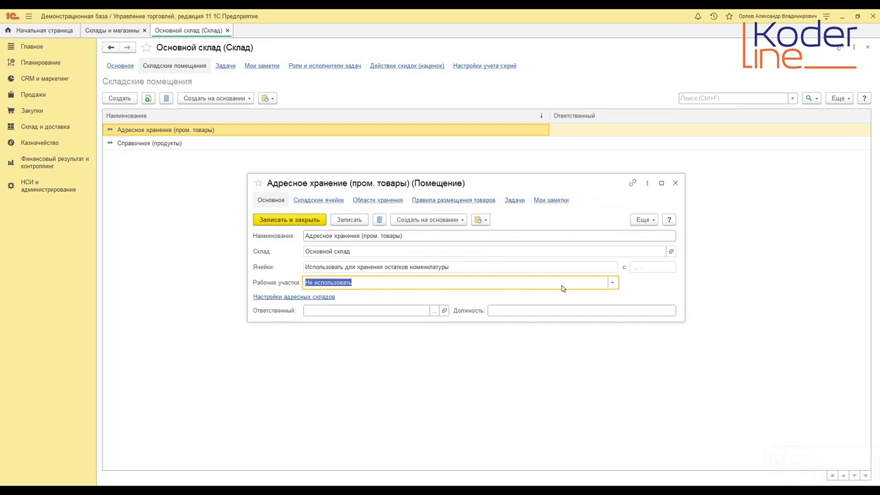
- Set the address-storage room's work areas to "Использовать", and save and close the room
{"action": "left_click", "coordinate": [612, 283]}
{"action": "left_click", "coordinate": [364, 309]}
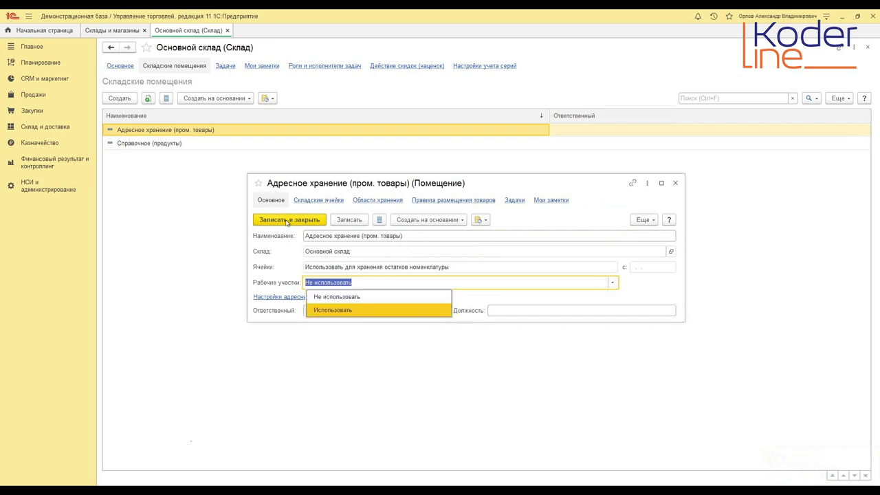
{"action": "left_click", "coordinate": [287, 221]}
- Review the work-area options and cell setting of the room "Справочное (продукты)", and close it
{"action": "double_click", "coordinate": [143, 143]}
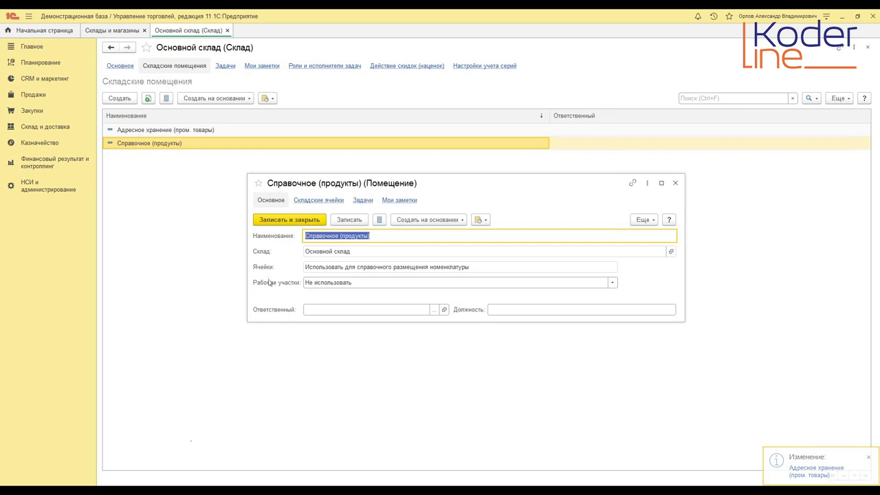
{"action": "left_click", "coordinate": [313, 282]}
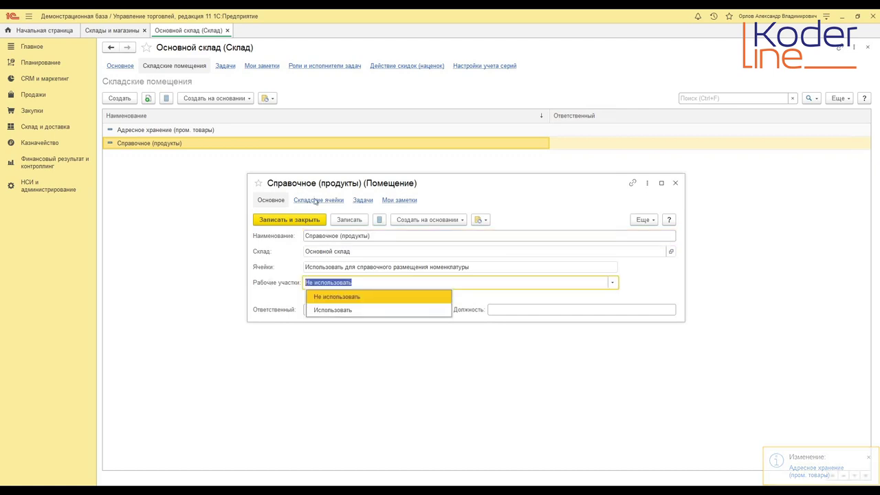
{"action": "left_click", "coordinate": [347, 291]}
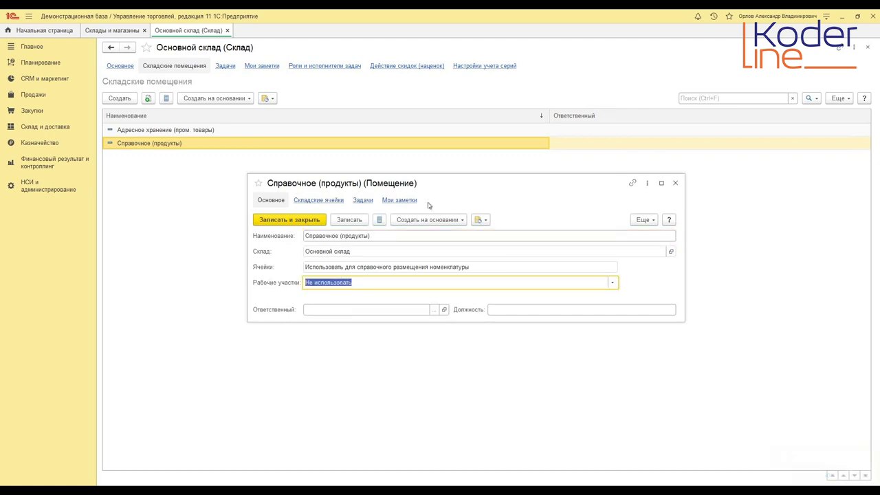
{"action": "left_click", "coordinate": [338, 267]}
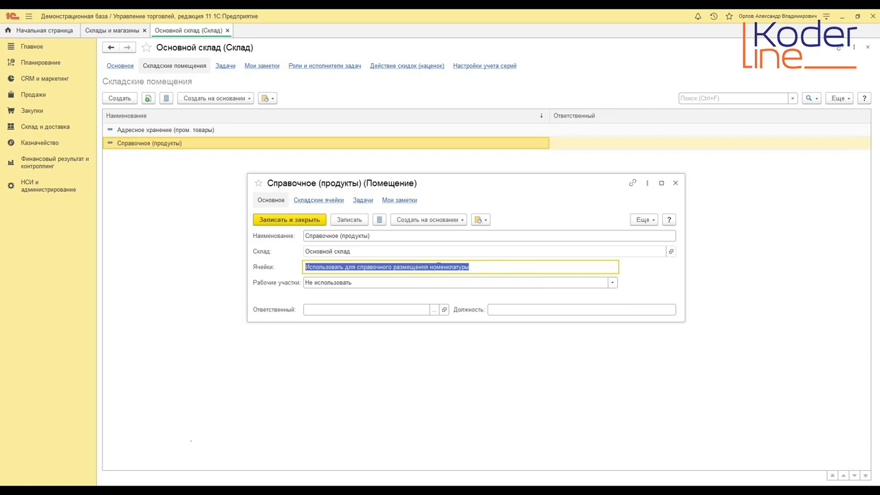
{"action": "left_click", "coordinate": [462, 269]}
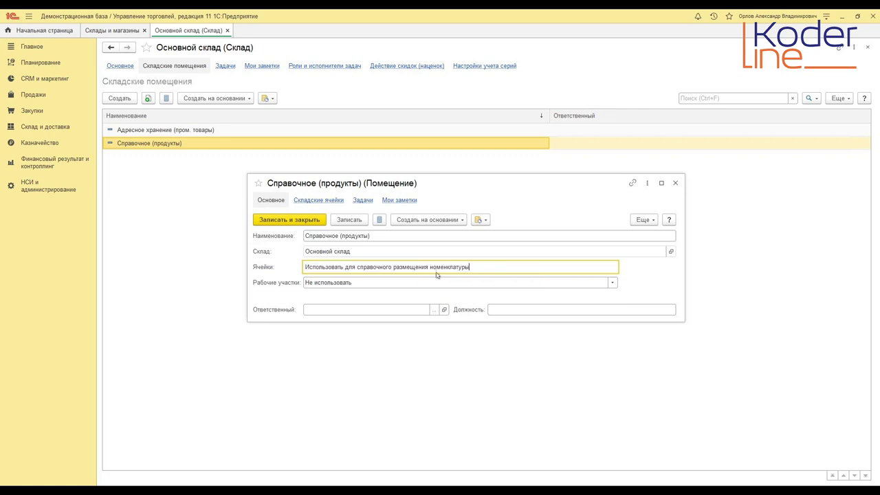
{"action": "left_click", "coordinate": [289, 220]}
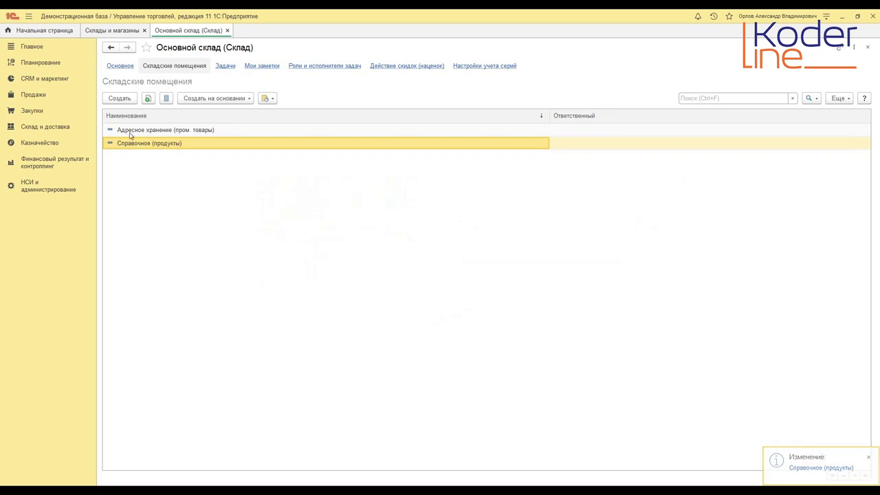
{"action": "left_click", "coordinate": [130, 135]}
{"action": "left_click", "coordinate": [128, 148]}
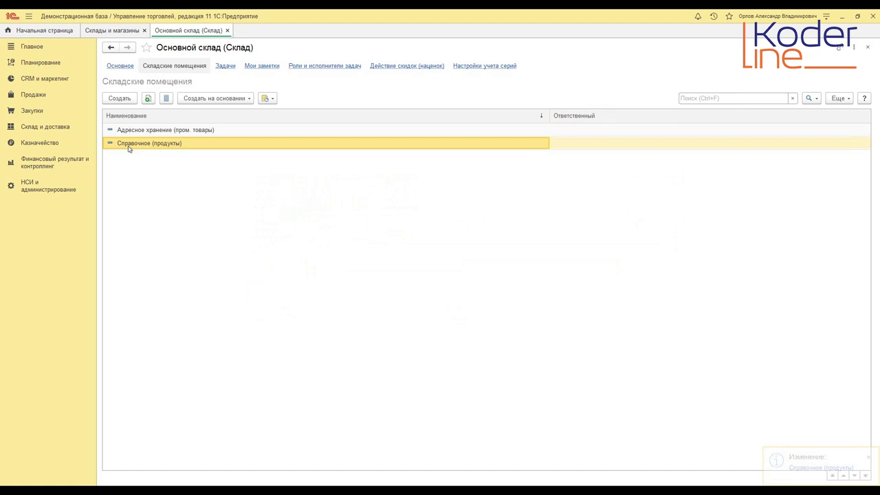
- Create the storage room "Безадресное хранение (хоз. товары)" with cells left at "Не использовать", and save and close it
{"action": "left_click", "coordinate": [121, 99]}
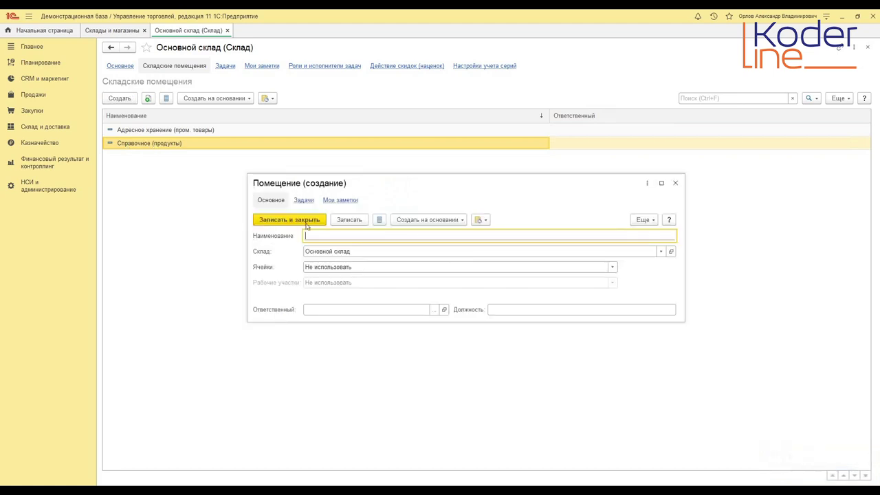
{"action": "type", "text": "Безадресное хранение ("}
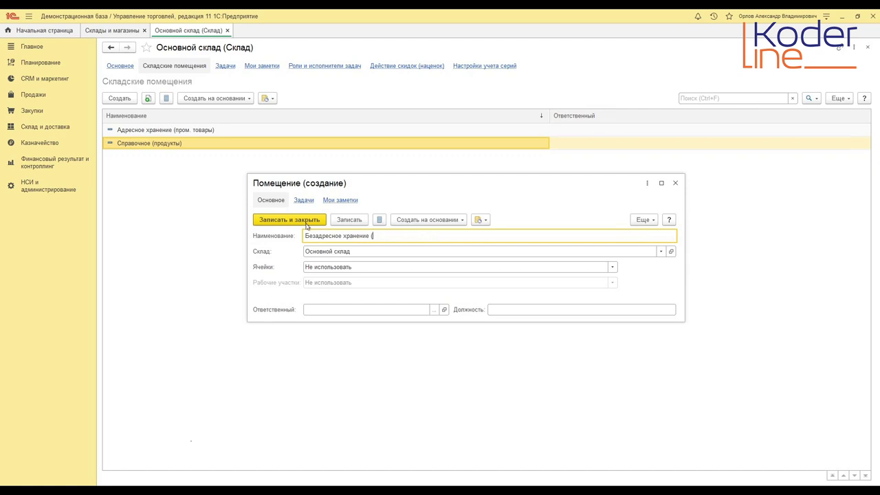
{"action": "type", "text": "хоз. товары)"}
{"action": "left_click", "coordinate": [327, 267]}
{"action": "left_click", "coordinate": [323, 270]}
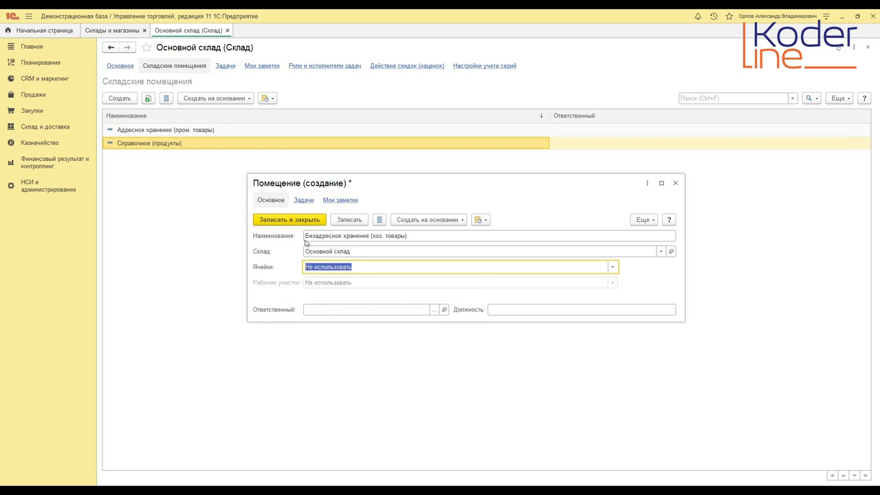
{"action": "left_click", "coordinate": [337, 220]}
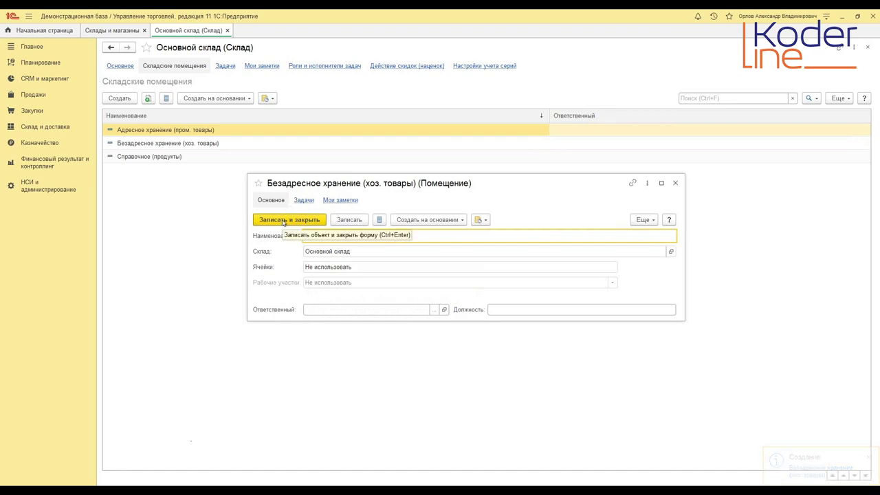
{"action": "left_click", "coordinate": [284, 220]}
- Add a work area named "Автопогрузчик" to the room "Адресное хранение (пром. товары)", leaving its task processing order empty
{"action": "left_click", "coordinate": [155, 157]}
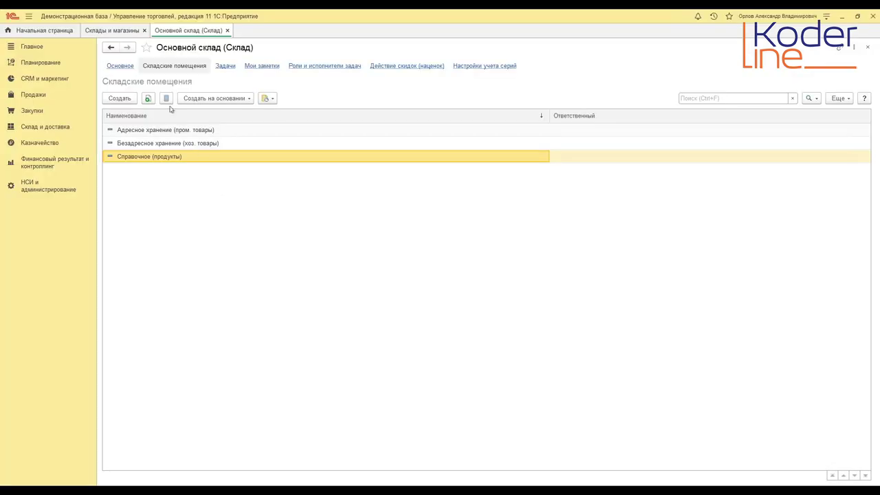
{"action": "left_click", "coordinate": [146, 130]}
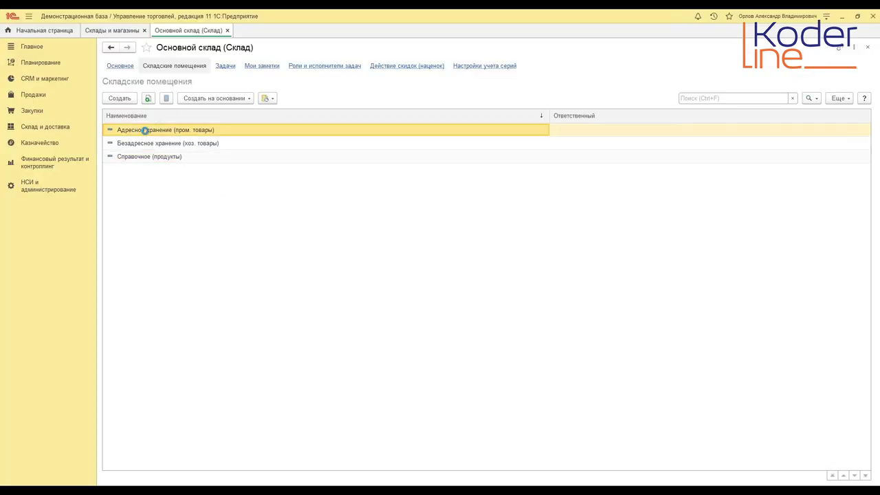
{"action": "double_click", "coordinate": [146, 130]}
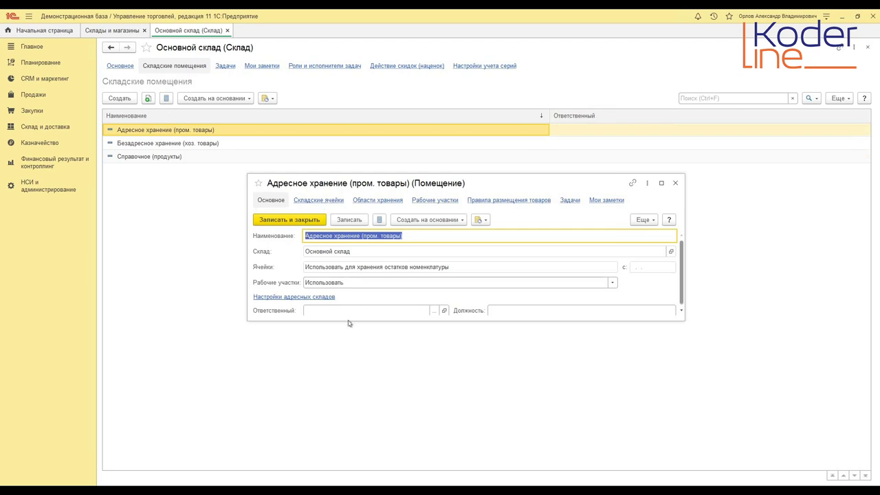
{"action": "left_click_drag", "start_coordinate": [347, 321], "coordinate": [347, 353]}
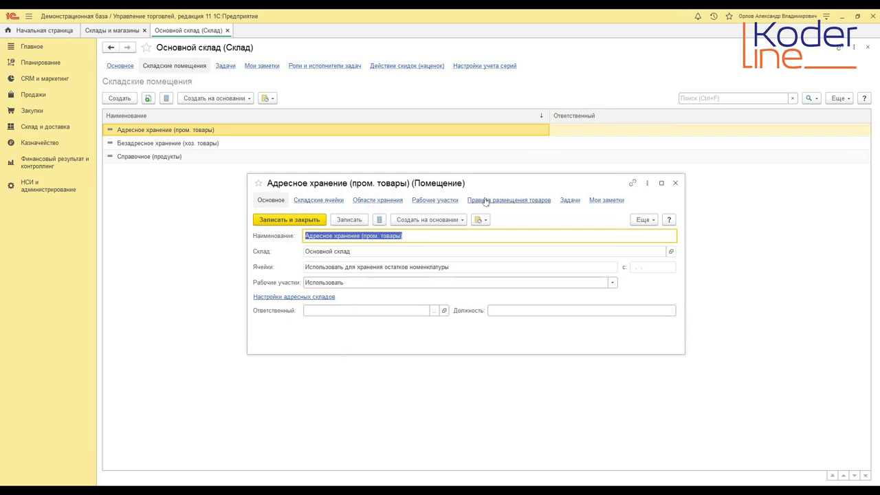
{"action": "left_click", "coordinate": [416, 201]}
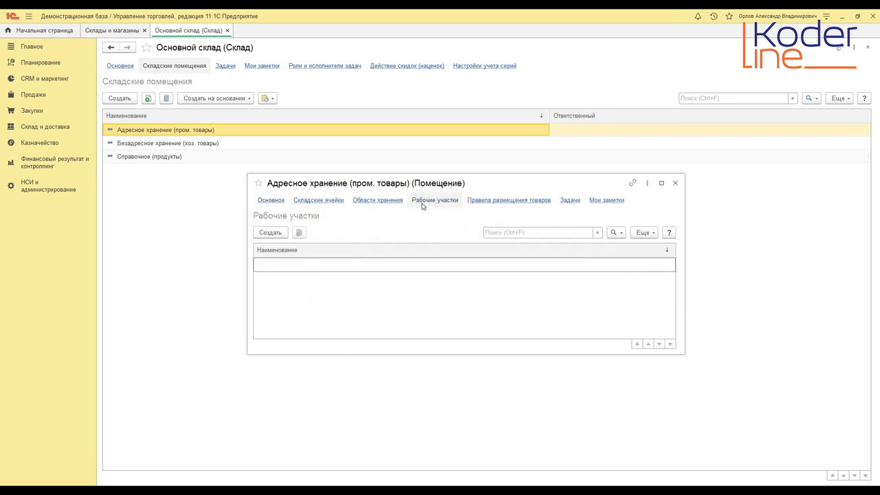
{"action": "left_click", "coordinate": [258, 232]}
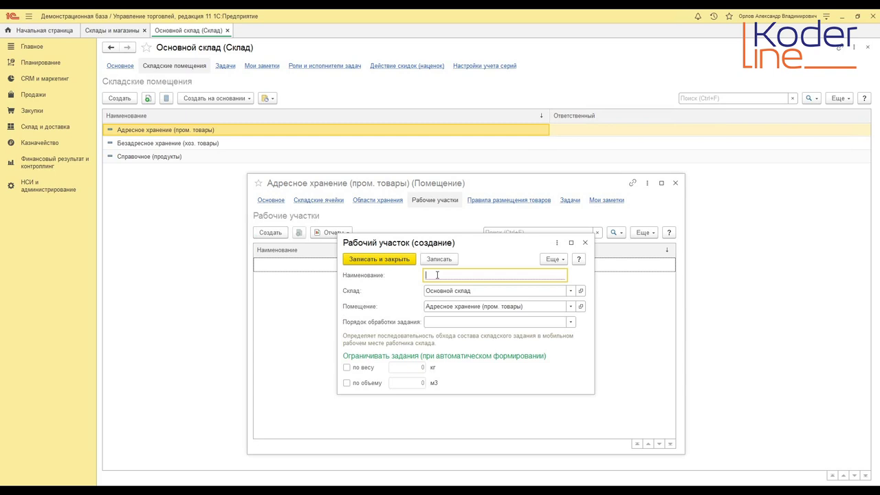
{"action": "type", "text": "Автопогрузчик"}
{"action": "left_click", "coordinate": [453, 321]}
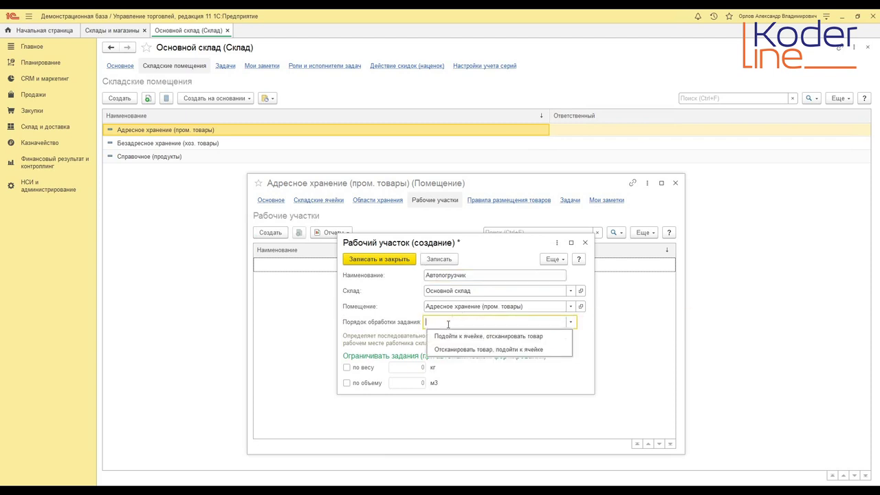
{"action": "left_click", "coordinate": [446, 323]}
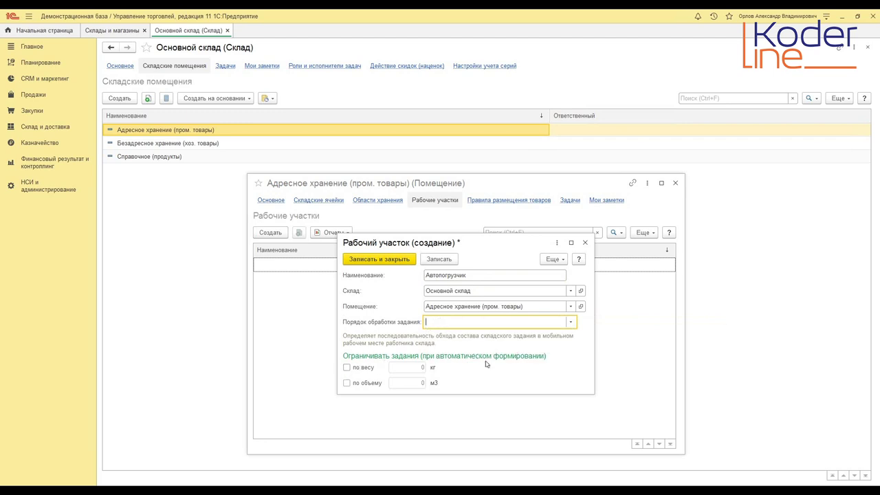
- Limit the work area's automatically generated tasks to 400 kg by weight and 20 m3 by volume
{"action": "left_click", "coordinate": [346, 368]}
{"action": "left_click", "coordinate": [403, 369]}
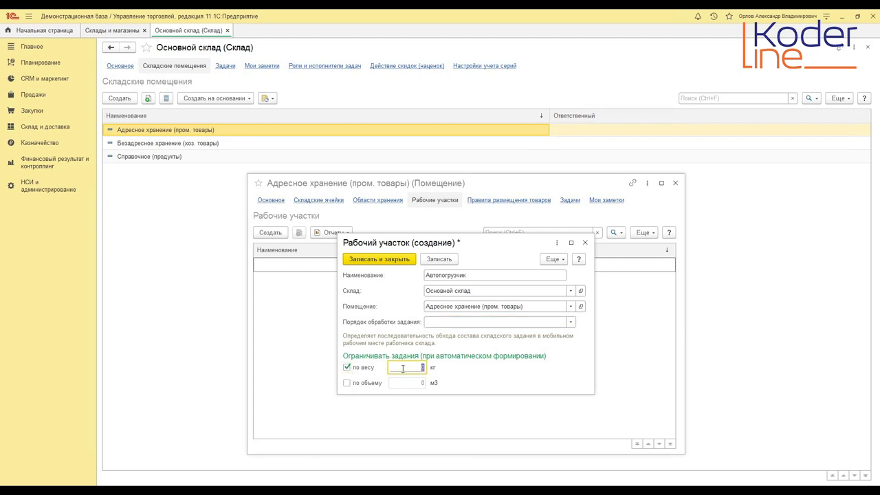
{"action": "type", "text": "400"}
{"action": "key", "text": "Tab"}
{"action": "left_click", "coordinate": [347, 385]}
{"action": "left_click", "coordinate": [399, 379]}
{"action": "type", "text": "20"}
{"action": "key", "text": "Tab"}
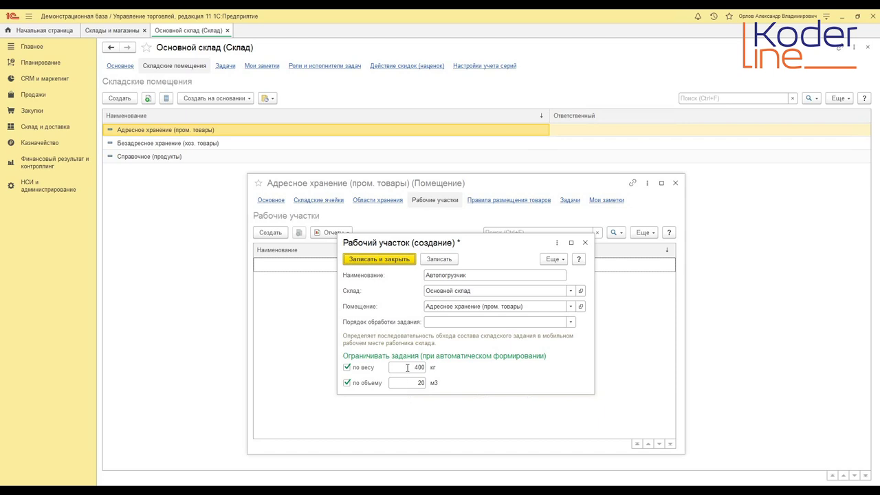
- Turn off the work area's weight limit, and save and close the work area
{"action": "double_click", "coordinate": [410, 368]}
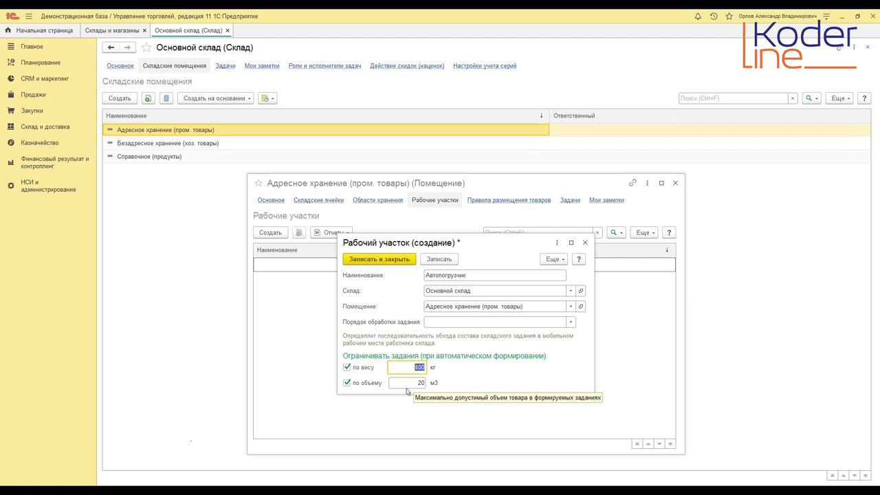
{"action": "left_click", "coordinate": [347, 368]}
{"action": "left_click", "coordinate": [369, 266]}
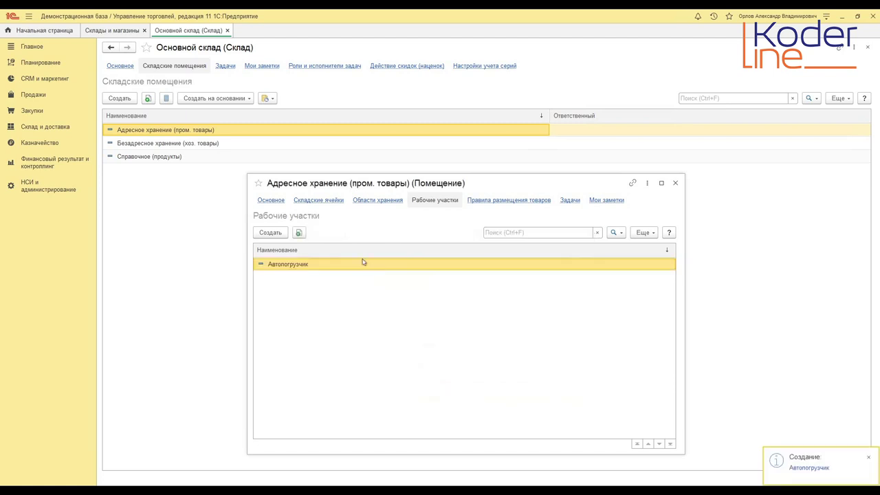
- Create a second work area named "Зона ручной обработки" in the same room, and save and close it
{"action": "left_click", "coordinate": [280, 235]}
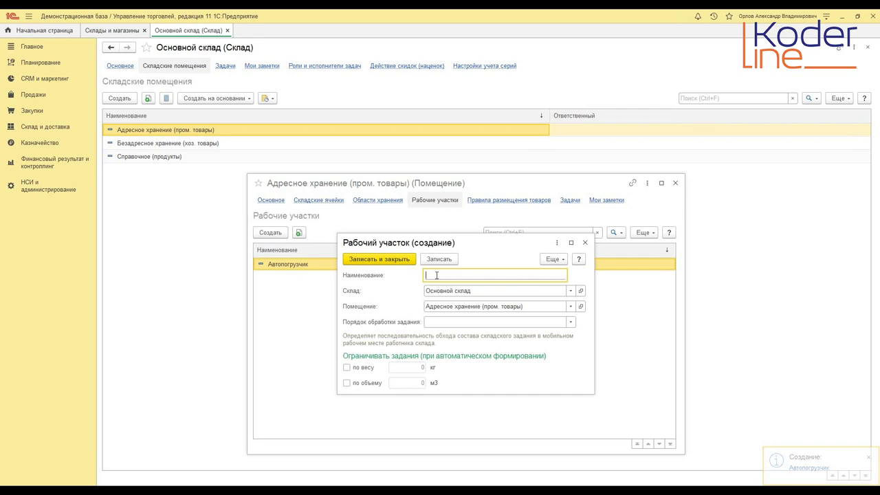
{"action": "type", "text": "Зона ручной обработки"}
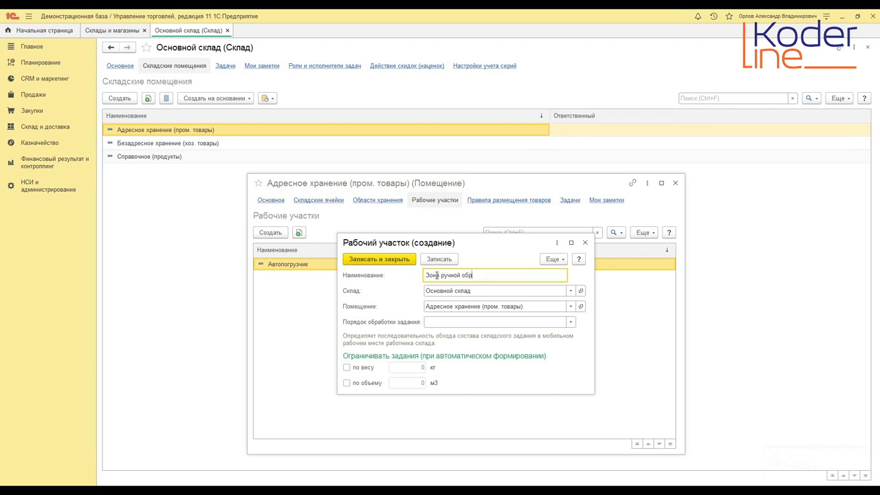
{"action": "left_click", "coordinate": [437, 275]}
{"action": "left_click", "coordinate": [498, 275]}
{"action": "left_click", "coordinate": [376, 259]}
- Start a new storage area in the room "Адресное хранение (пром. товары)" and name it "Область хранения паллет", leaving the description empty
{"action": "left_click", "coordinate": [372, 201]}
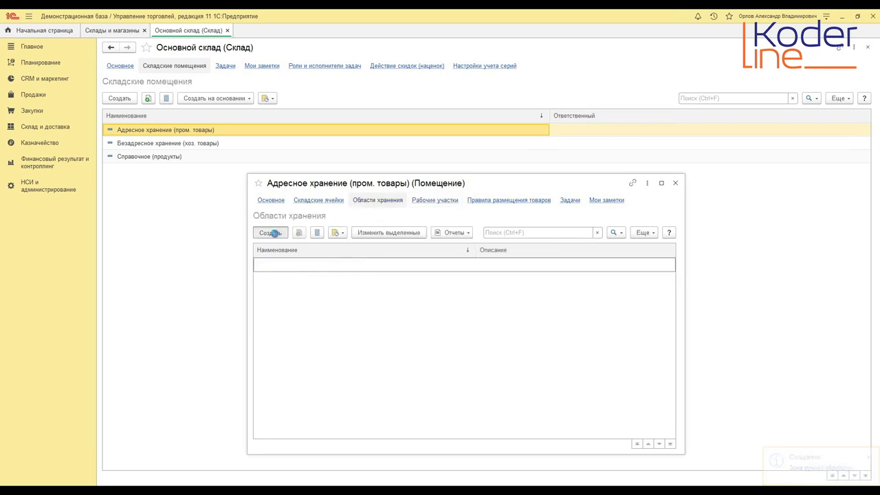
{"action": "key", "text": "Insert"}
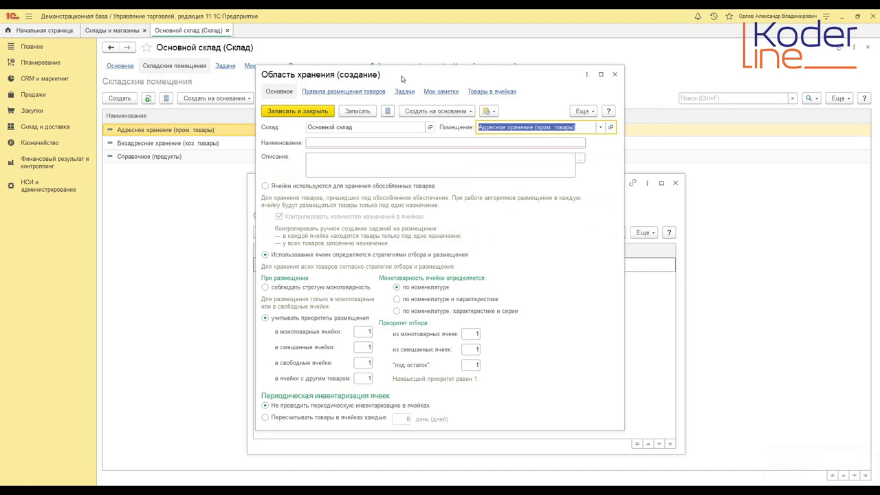
{"action": "left_click_drag", "start_coordinate": [387, 77], "coordinate": [356, 85]}
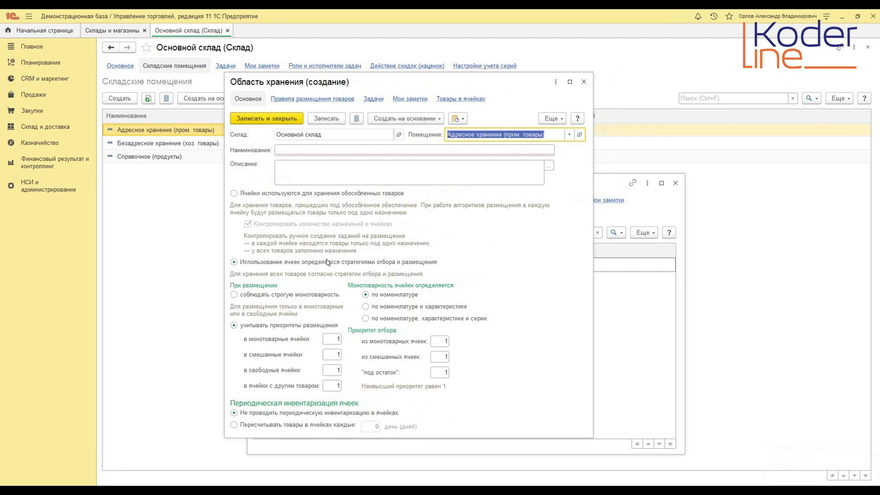
{"action": "left_click", "coordinate": [324, 151]}
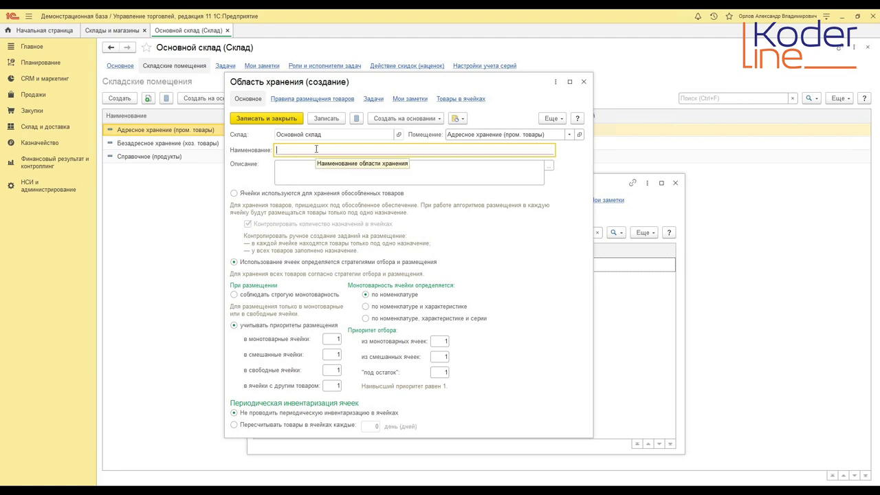
{"action": "type", "text": "Област"}
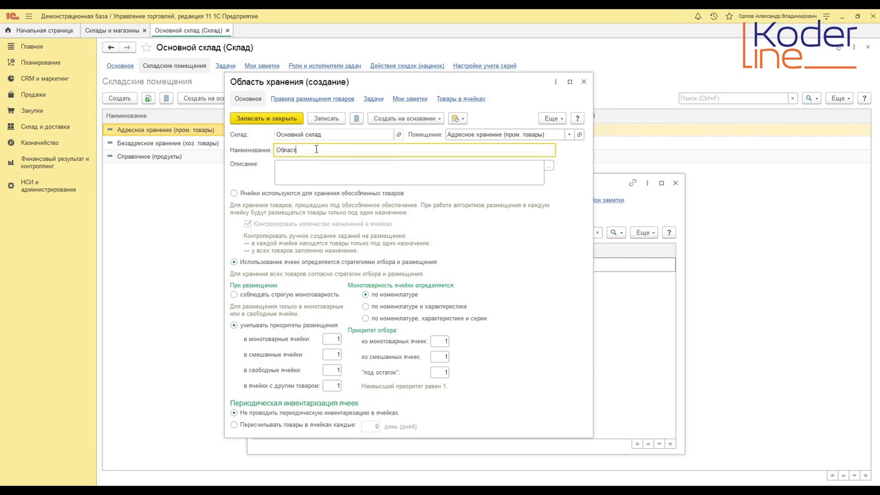
{"action": "type", "text": "ь хранения паллет"}
{"action": "left_click", "coordinate": [316, 178]}
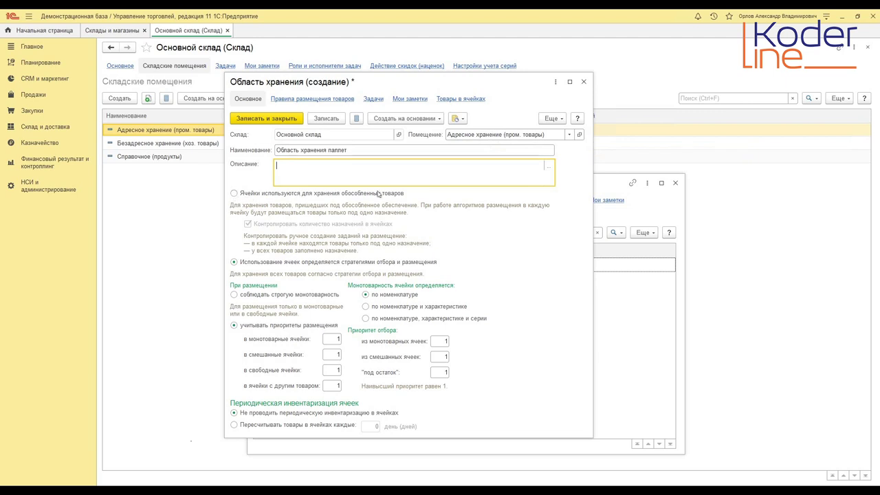
- Try the cell use for separately reserved goods and strict single-product placement, restoring cell use by strategies and placement by priorities
{"action": "left_click", "coordinate": [234, 194]}
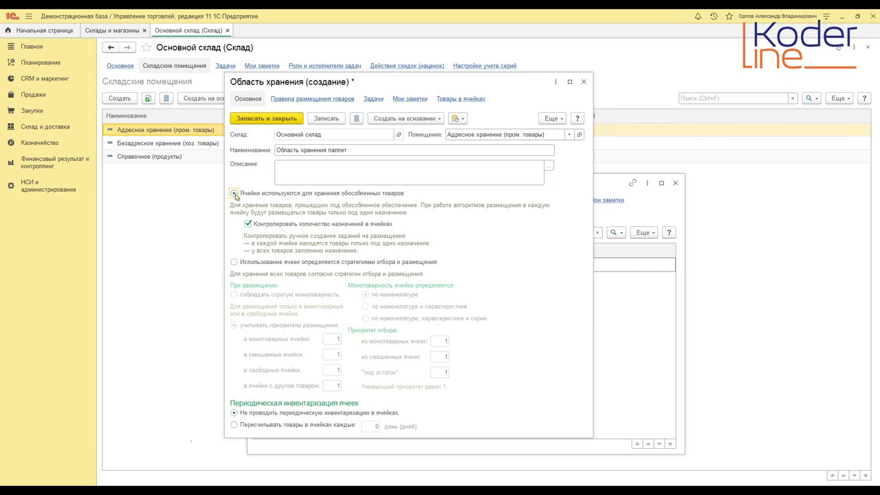
{"action": "left_click", "coordinate": [233, 262]}
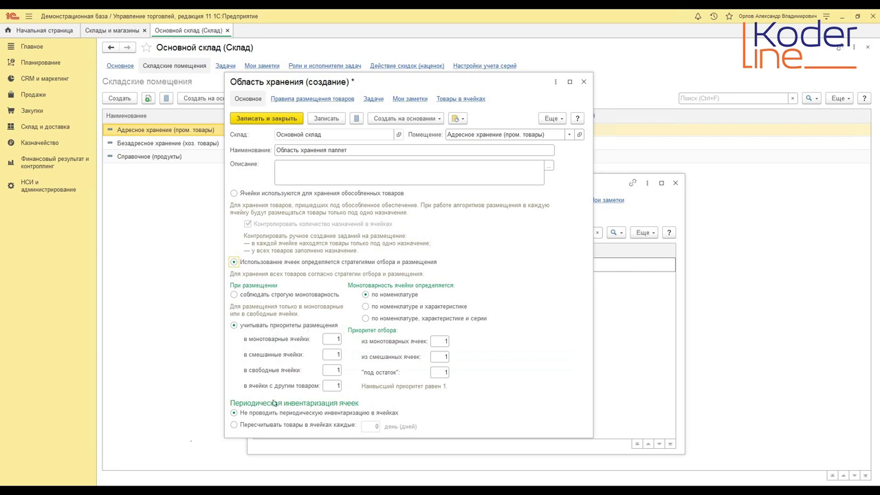
{"action": "left_click", "coordinate": [234, 295]}
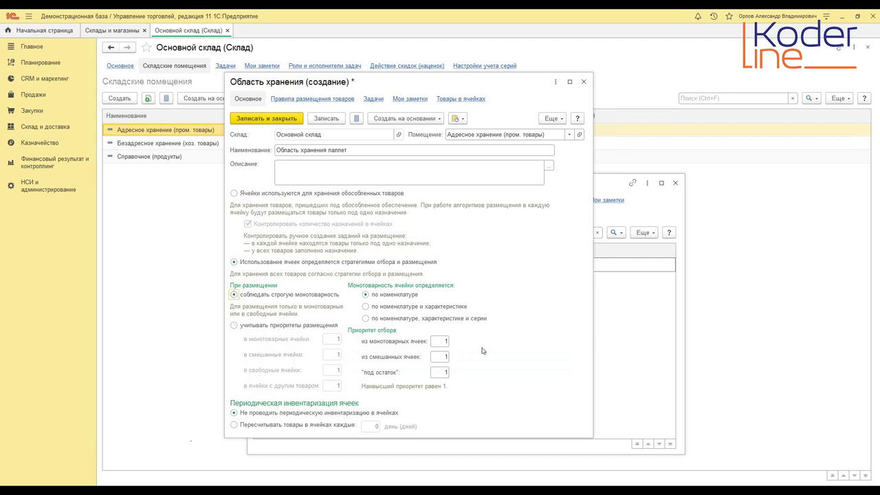
{"action": "left_click", "coordinate": [235, 326]}
- Set the pallet area's placement priorities to 2 for mixed cells, 3 for free cells and 4 for cells with other goods
{"action": "mouse_move", "coordinate": [270, 355]}
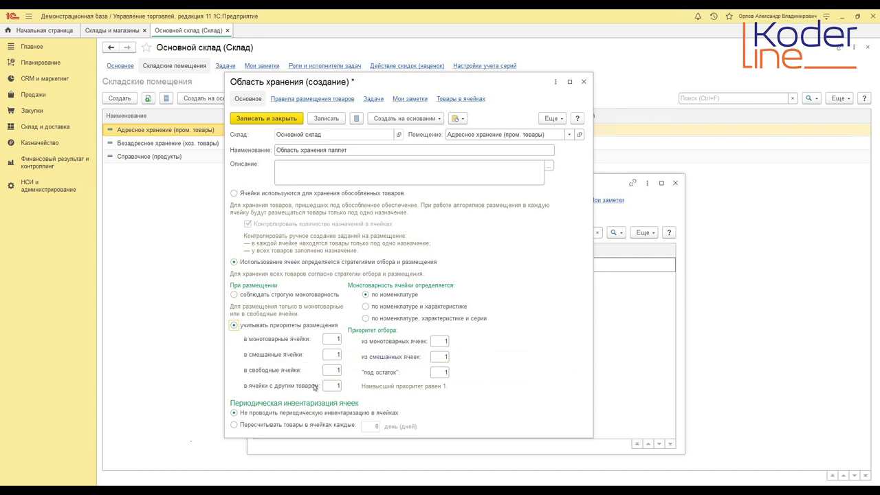
{"action": "mouse_move", "coordinate": [327, 346]}
{"action": "left_click", "coordinate": [335, 339]}
{"action": "left_click", "coordinate": [336, 354]}
{"action": "left_click", "coordinate": [332, 339]}
{"action": "left_click", "coordinate": [331, 354]}
{"action": "type", "text": "2"}
{"action": "left_click", "coordinate": [334, 370]}
{"action": "mouse_move", "coordinate": [333, 372]}
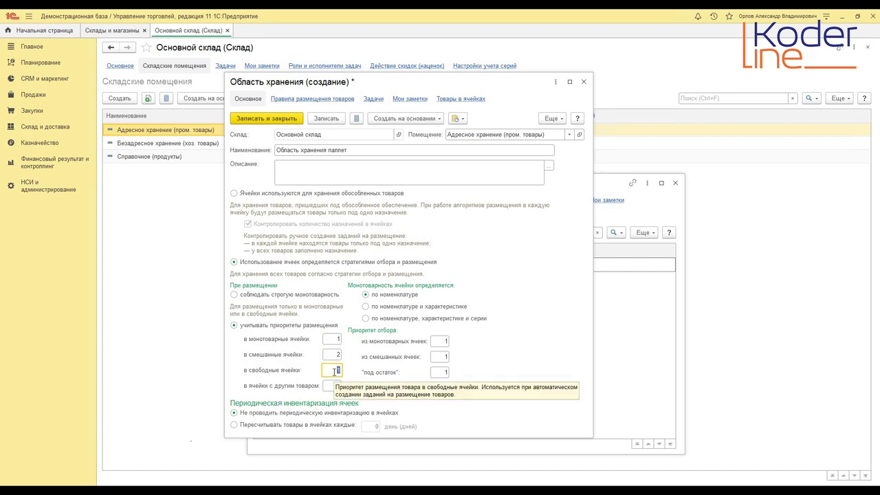
{"action": "type", "text": "3"}
{"action": "left_click", "coordinate": [333, 387]}
{"action": "type", "text": "4"}
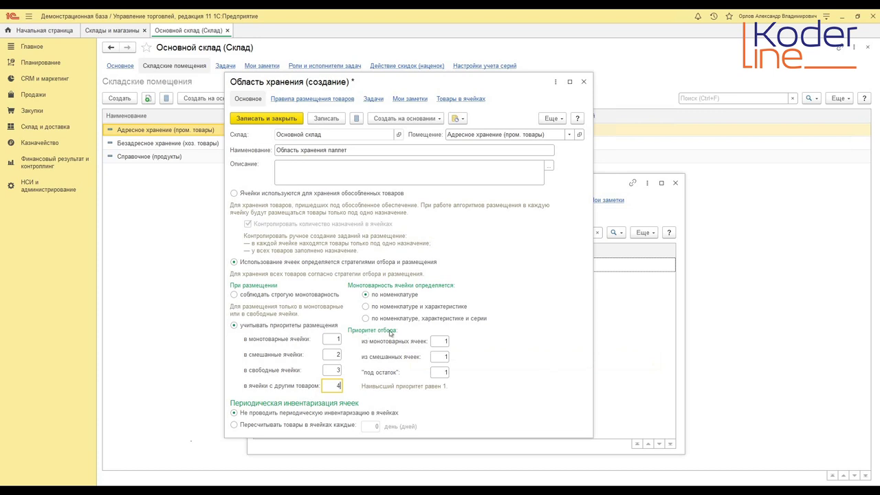
- Set the pallet area's picking priorities to 3 from single-product cells and 2 from mixed cells, and save and close the storage area
{"action": "left_click", "coordinate": [445, 341]}
{"action": "double_click", "coordinate": [444, 344]}
{"action": "double_click", "coordinate": [444, 372]}
{"action": "double_click", "coordinate": [435, 359]}
{"action": "type", "text": "2"}
{"action": "double_click", "coordinate": [441, 342]}
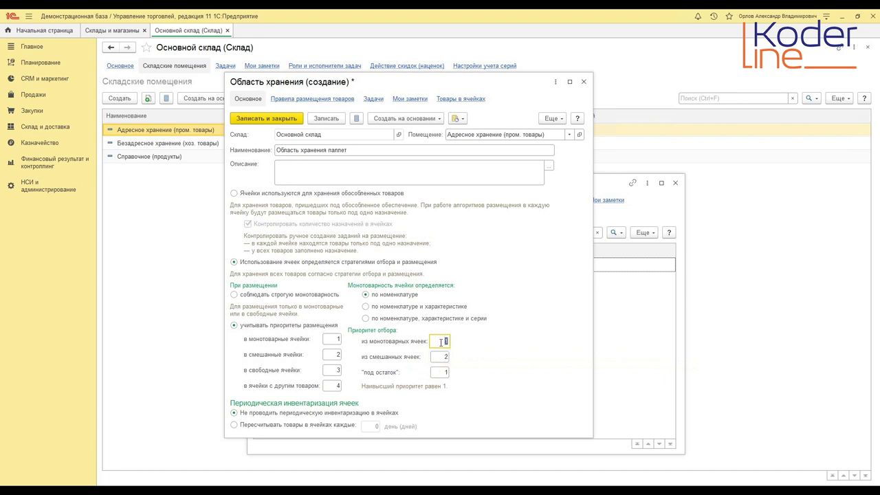
{"action": "double_click", "coordinate": [445, 356]}
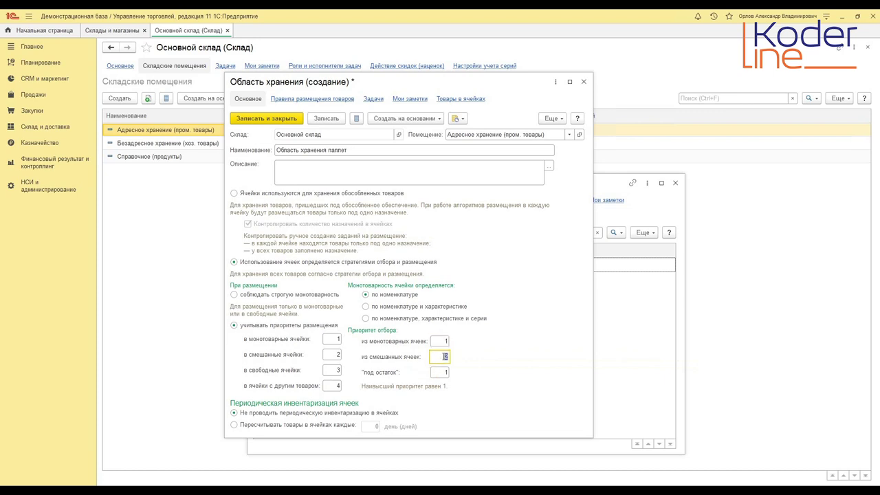
{"action": "double_click", "coordinate": [444, 342]}
{"action": "type", "text": "3"}
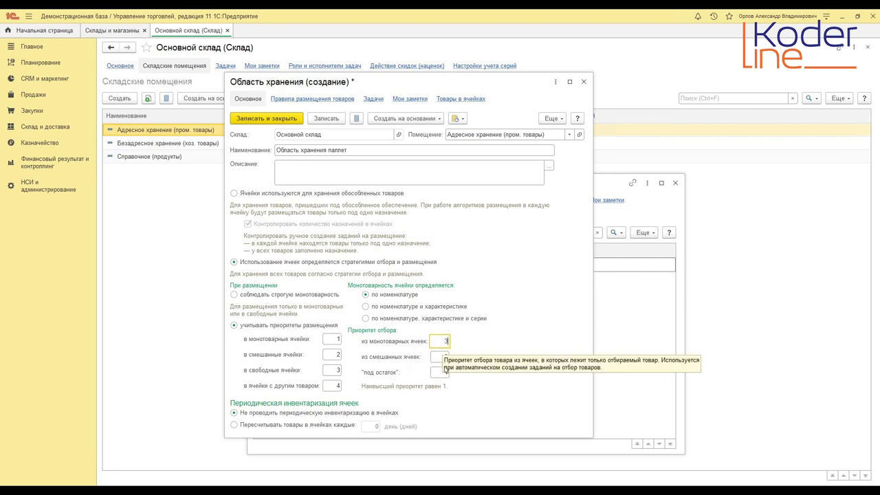
{"action": "double_click", "coordinate": [437, 371]}
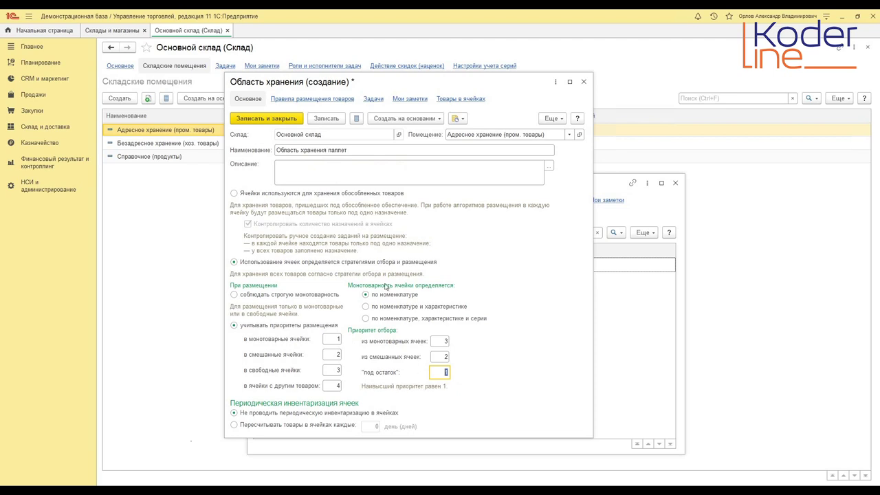
{"action": "left_click", "coordinate": [340, 122]}
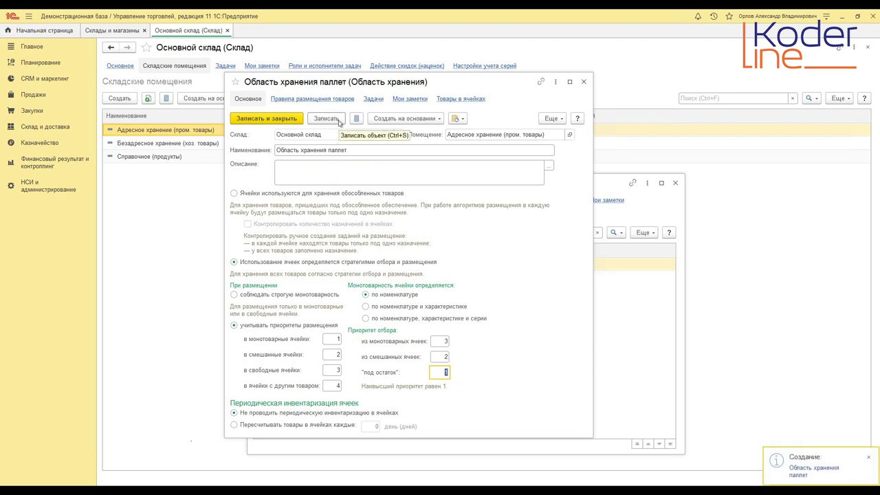
{"action": "left_click", "coordinate": [266, 121]}
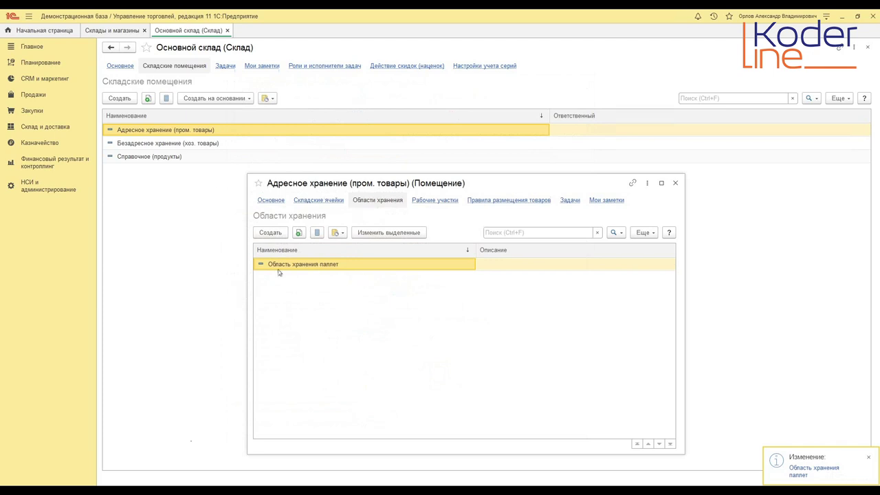
- Start a second storage area in the same room and name it "Область хранения коробок", leaving the description empty
{"action": "left_click", "coordinate": [271, 232]}
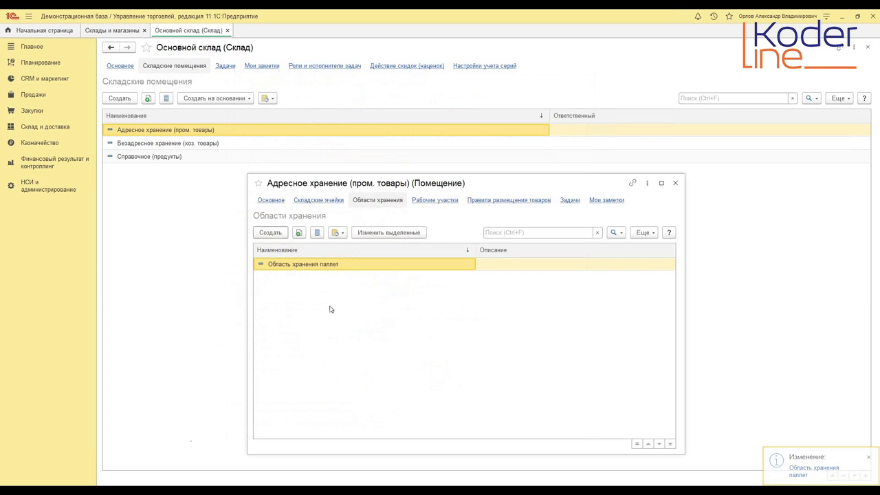
{"action": "left_click", "coordinate": [333, 144]}
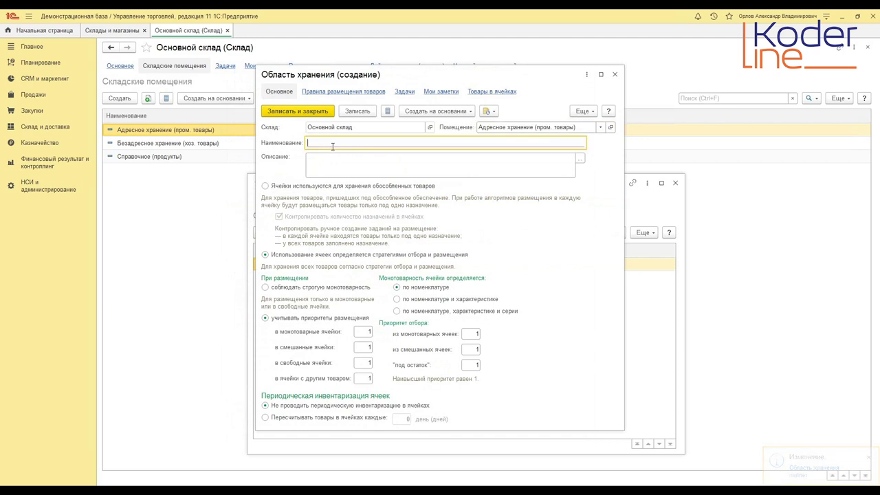
{"action": "type", "text": "Облас"}
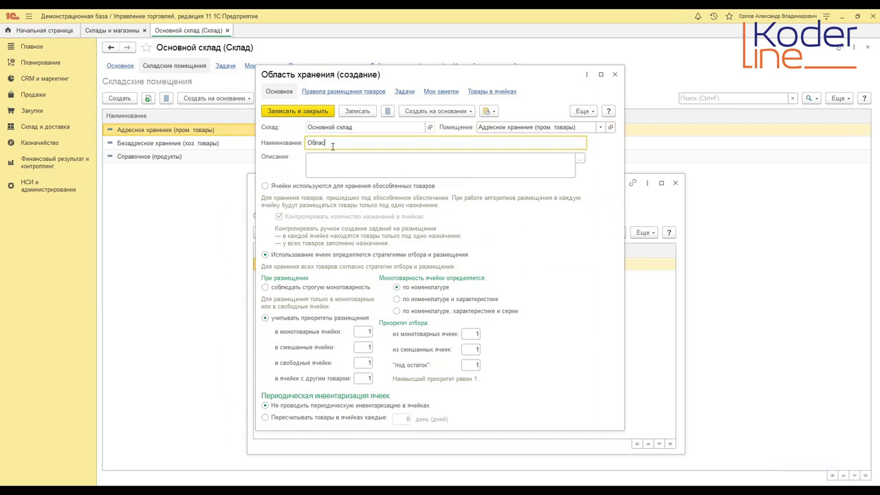
{"action": "type", "text": "ть хранения коробок"}
{"action": "left_click", "coordinate": [334, 159]}
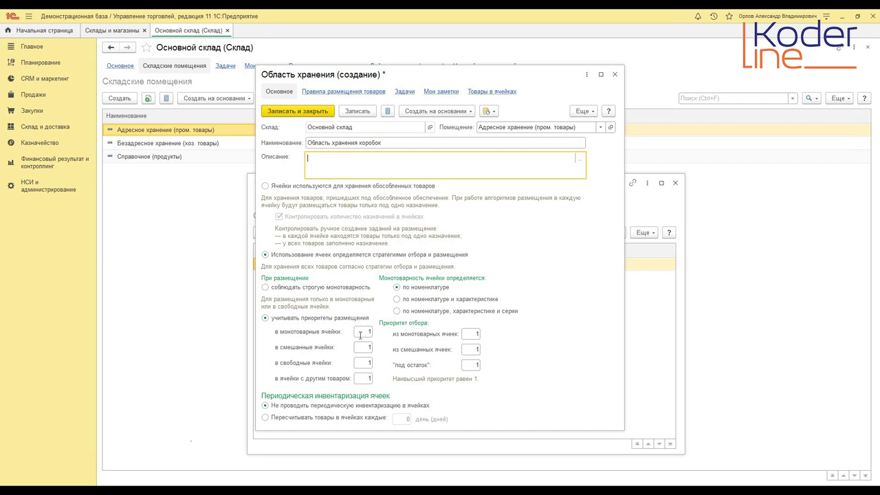
- Set the box area's placement priorities to 2 for mixed cells, 3 for free cells and 4 for cells with other goods
{"action": "left_click", "coordinate": [363, 347]}
{"action": "type", "text": "2"}
{"action": "left_click", "coordinate": [363, 362]}
{"action": "type", "text": "3"}
{"action": "left_click", "coordinate": [367, 379]}
{"action": "type", "text": "4"}
- Set the box area's picking priorities to 3 from single-product cells and 2 from mixed cells, save it, and close the room
{"action": "left_click", "coordinate": [474, 336]}
{"action": "type", "text": "3"}
{"action": "left_click", "coordinate": [473, 350]}
{"action": "type", "text": "2"}
{"action": "left_click", "coordinate": [473, 364]}
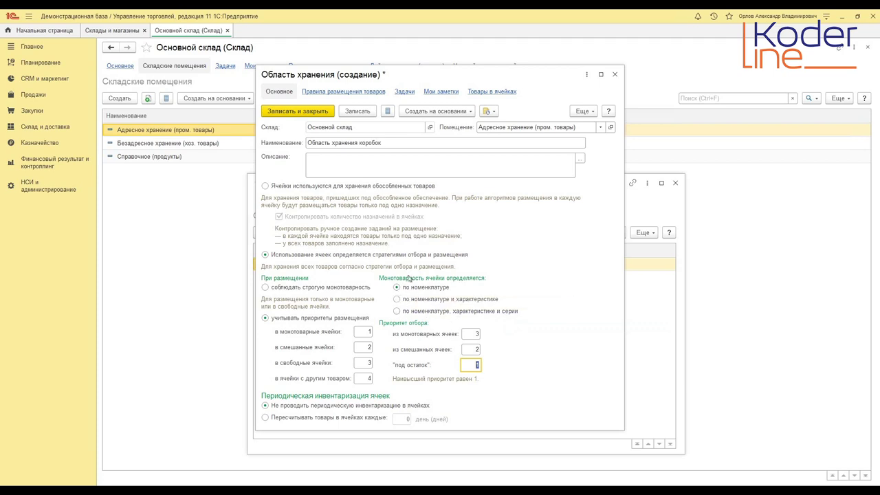
{"action": "left_click", "coordinate": [307, 112]}
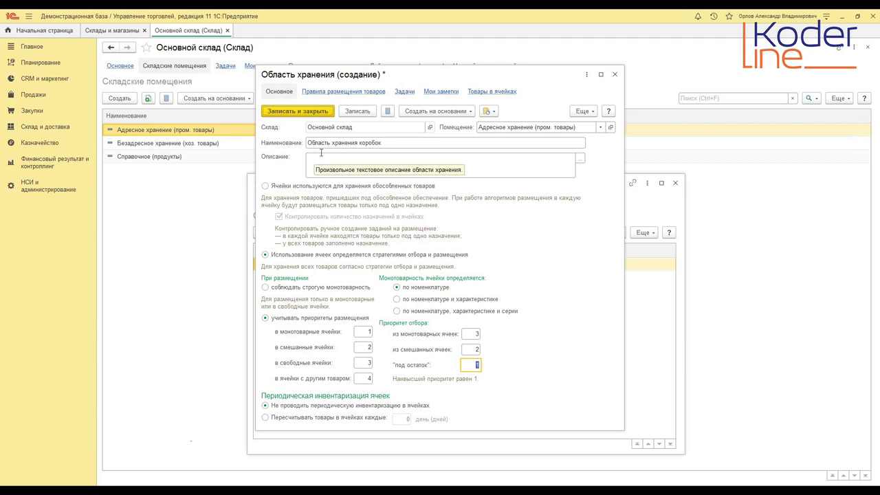
{"action": "left_click", "coordinate": [316, 112]}
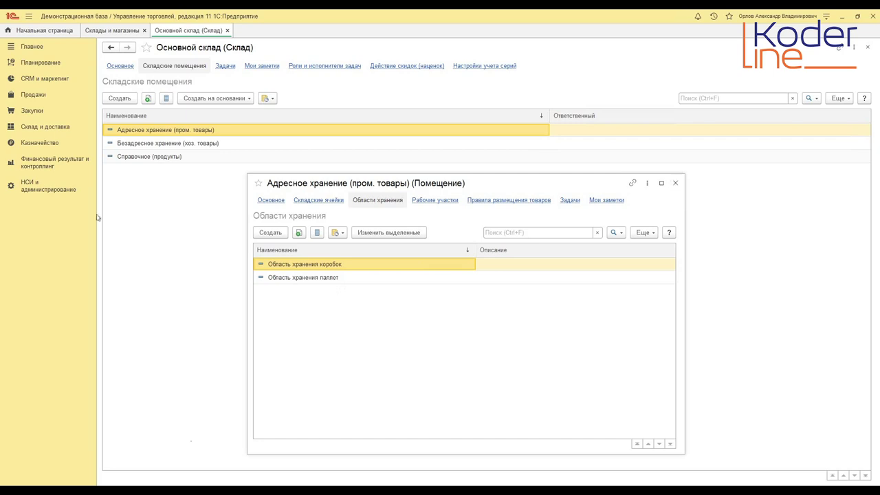
{"action": "left_click", "coordinate": [675, 184]}
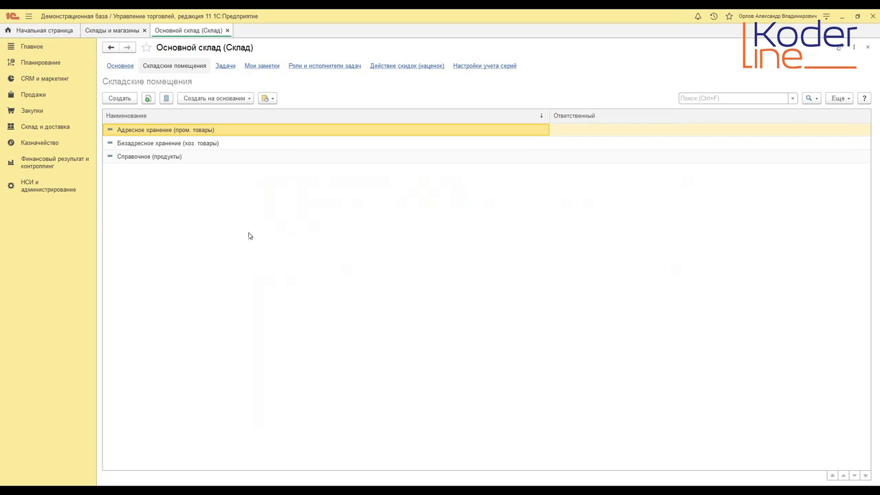
- Start a new item kind in the "Демо" group under "Торговая деятельность" in the "Номенклатура" catalog
{"action": "left_click", "coordinate": [10, 193]}
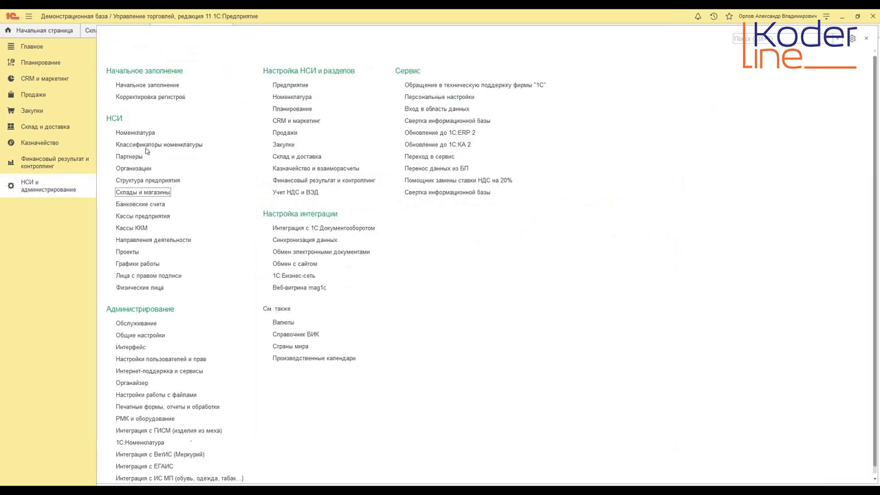
{"action": "left_click", "coordinate": [134, 133]}
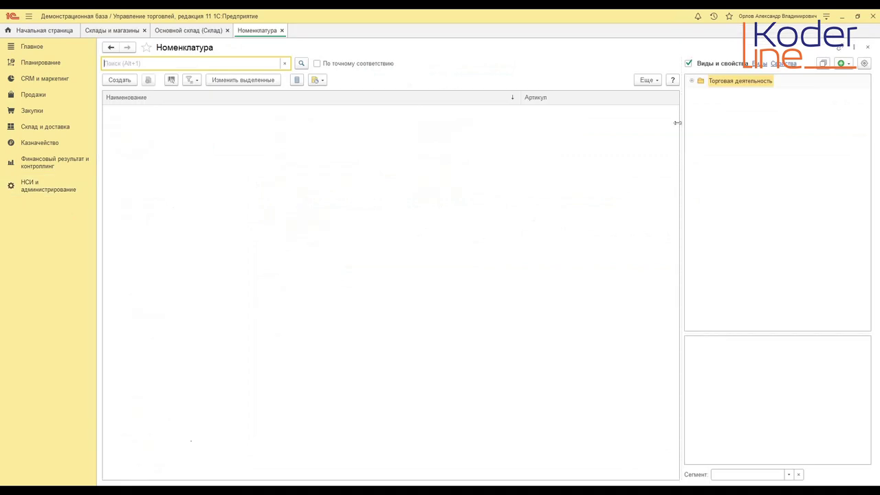
{"action": "left_click", "coordinate": [692, 81]}
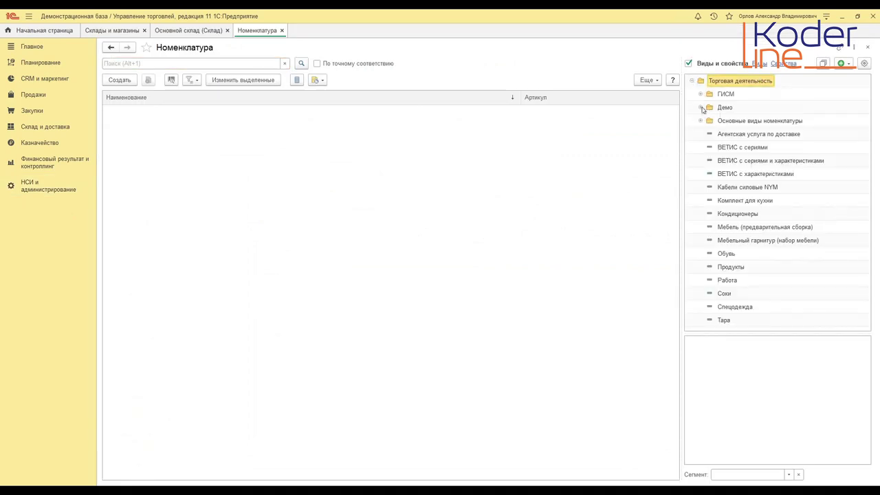
{"action": "left_click", "coordinate": [725, 108]}
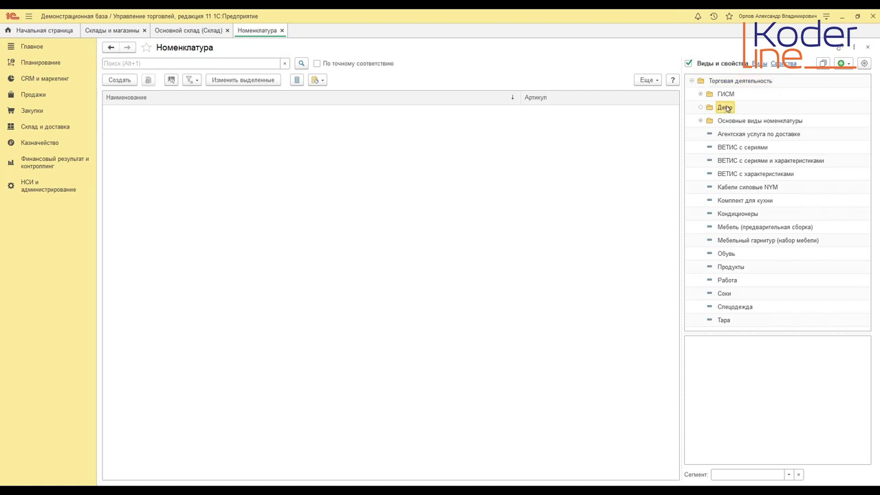
{"action": "left_click", "coordinate": [842, 64]}
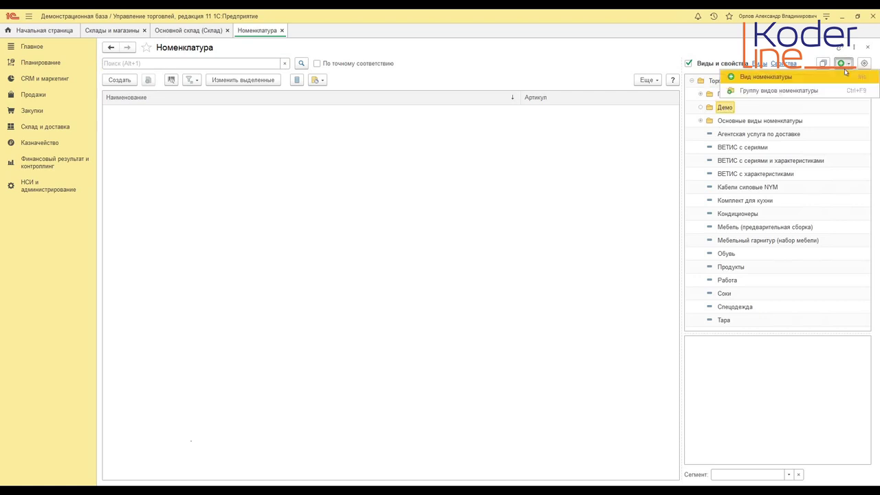
{"action": "left_click", "coordinate": [761, 77]}
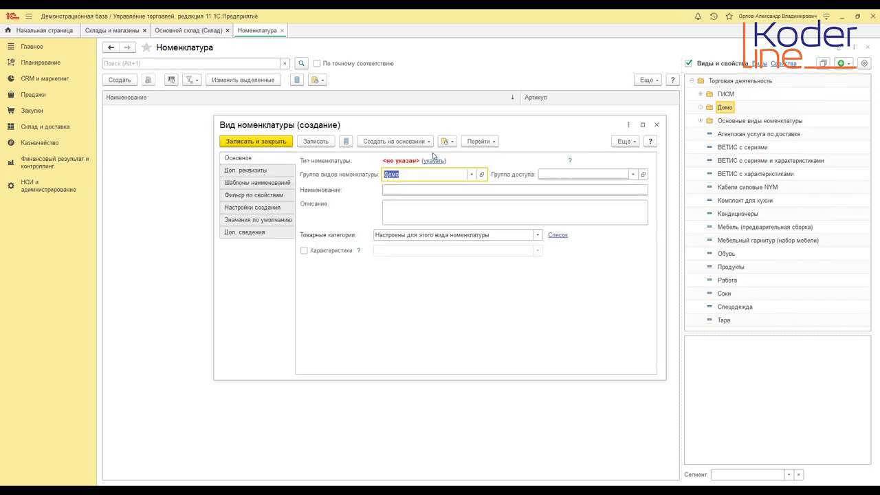
- Set the new item kind's type to "Товар" without special accounting, and its access group to "Прочее"
{"action": "left_click", "coordinate": [434, 161]}
{"action": "left_click", "coordinate": [300, 92]}
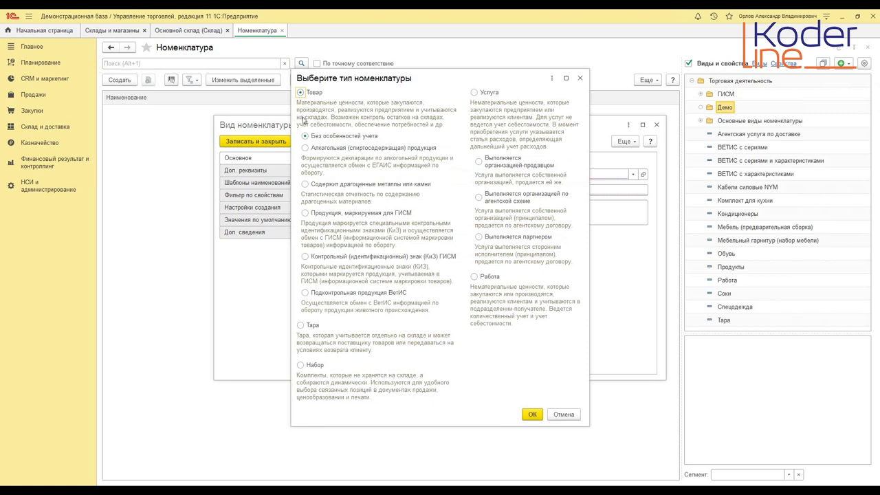
{"action": "left_click", "coordinate": [532, 414]}
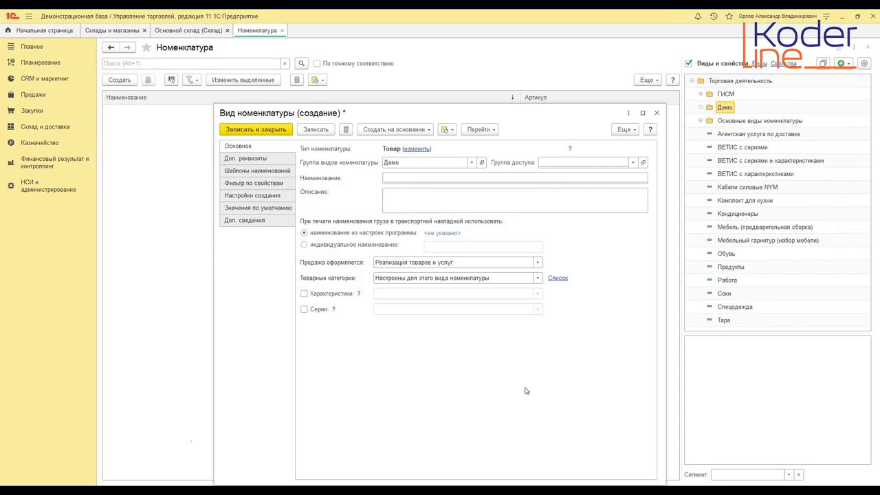
{"action": "left_click", "coordinate": [544, 165]}
{"action": "left_click", "coordinate": [568, 245]}
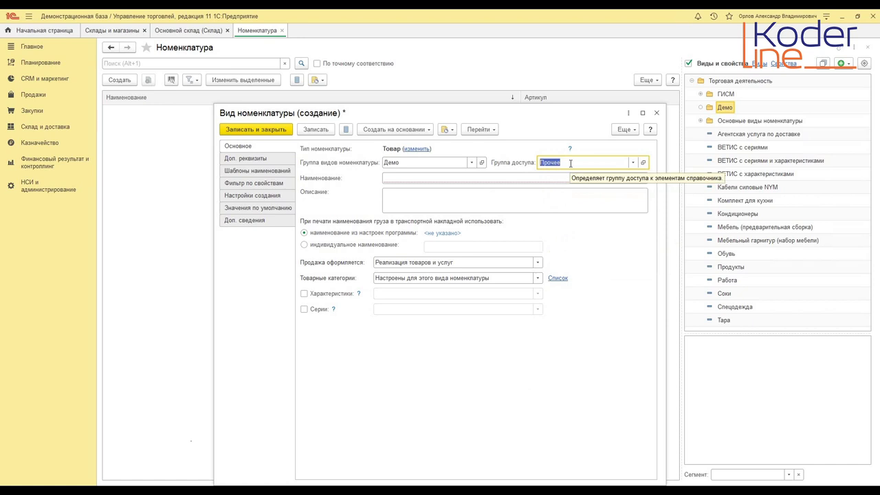
- Name the new item kind "Гидроизоляционные материалы"
{"action": "left_click", "coordinate": [563, 162]}
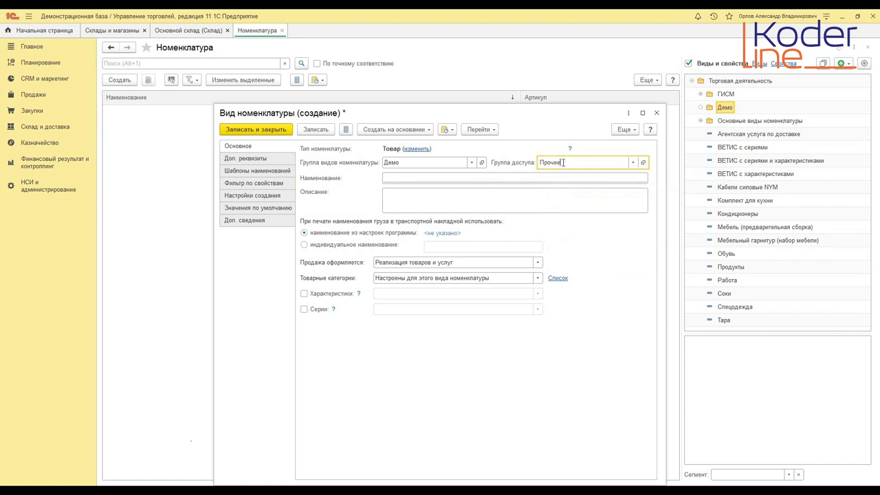
{"action": "left_click", "coordinate": [399, 177]}
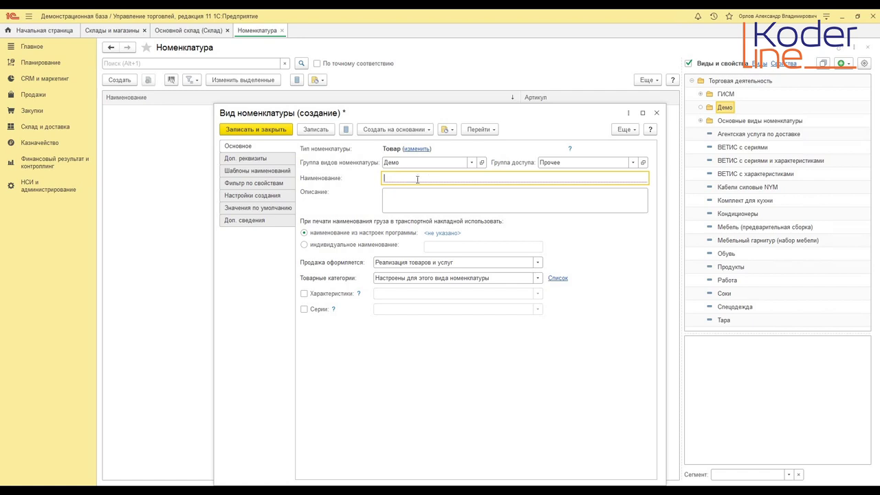
{"action": "type", "text": "Гидроиз"}
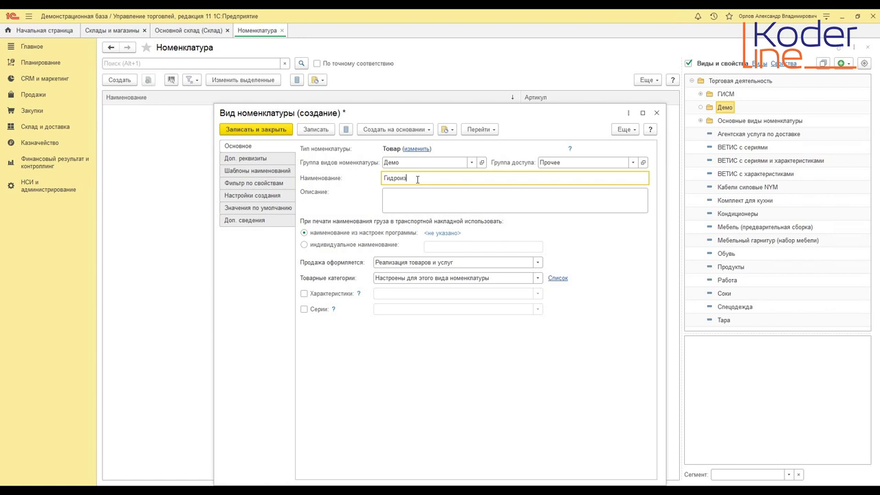
{"action": "type", "text": "оляционные материалы"}
- Set the item kind's default VAT rate to 20%
{"action": "left_click", "coordinate": [275, 208]}
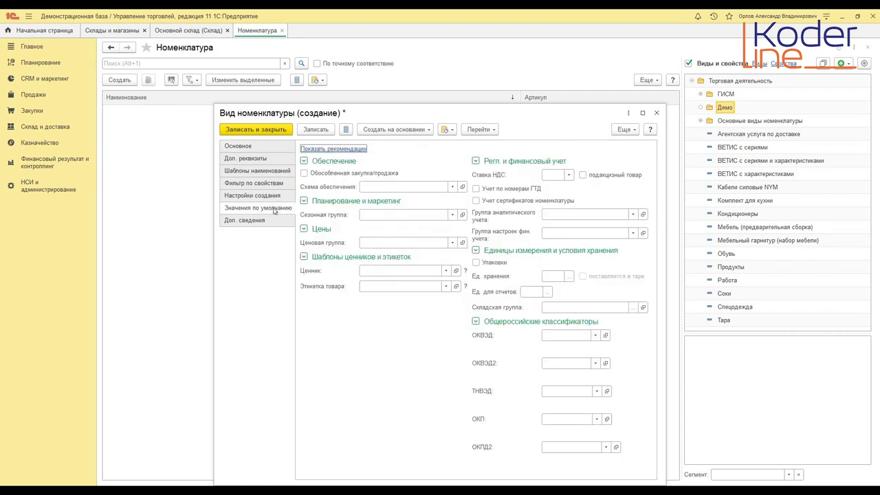
{"action": "left_click", "coordinate": [568, 174]}
{"action": "left_click", "coordinate": [565, 180]}
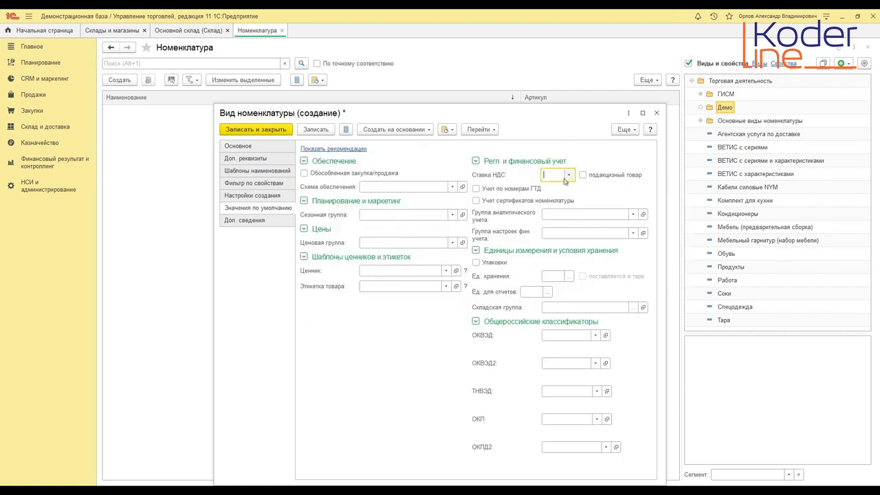
{"action": "left_click", "coordinate": [568, 176]}
{"action": "left_click", "coordinate": [561, 191]}
- Enable packages for the item kind with the "Общий набор" option and open the full list of package sets
{"action": "mouse_move", "coordinate": [493, 278]}
{"action": "left_click", "coordinate": [476, 263]}
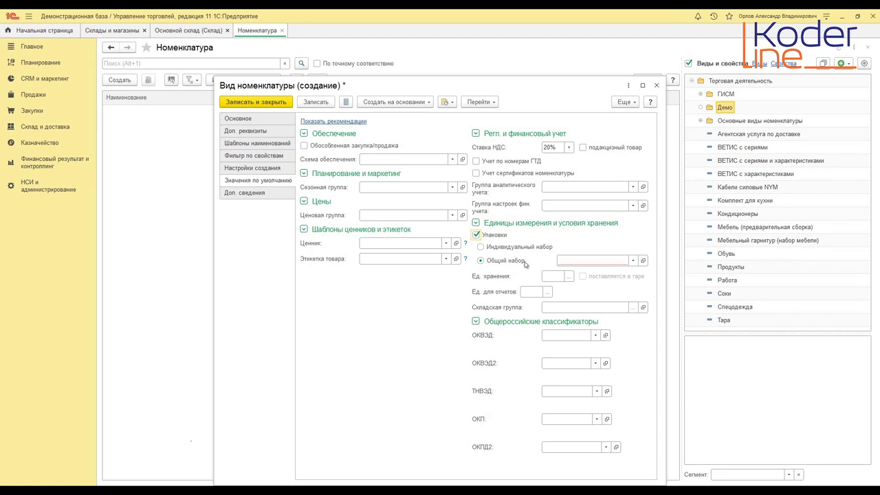
{"action": "left_click", "coordinate": [566, 259]}
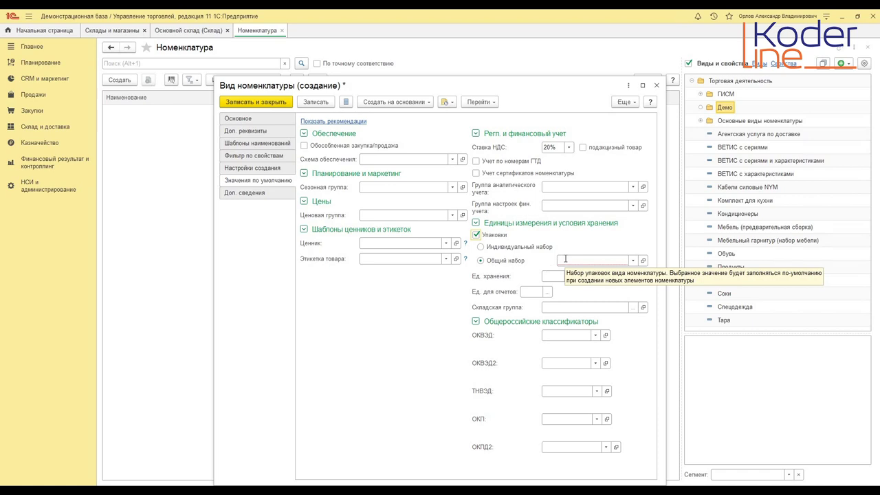
{"action": "left_click", "coordinate": [499, 249]}
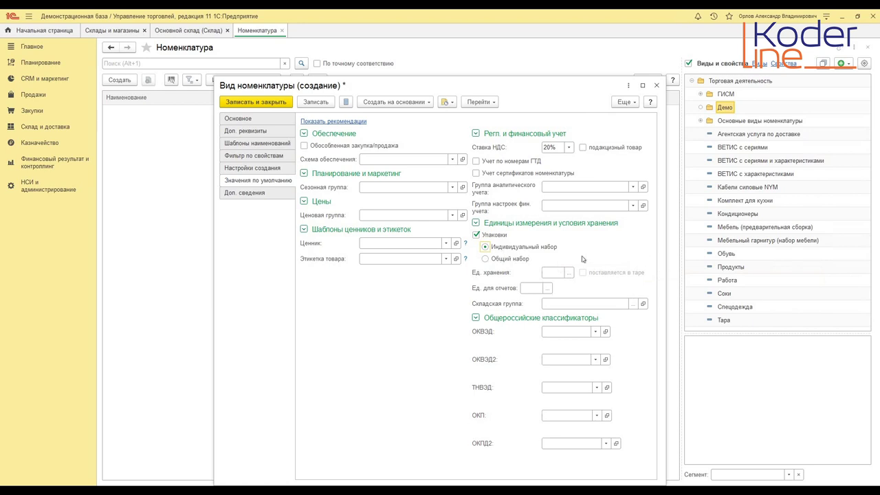
{"action": "left_click", "coordinate": [487, 260]}
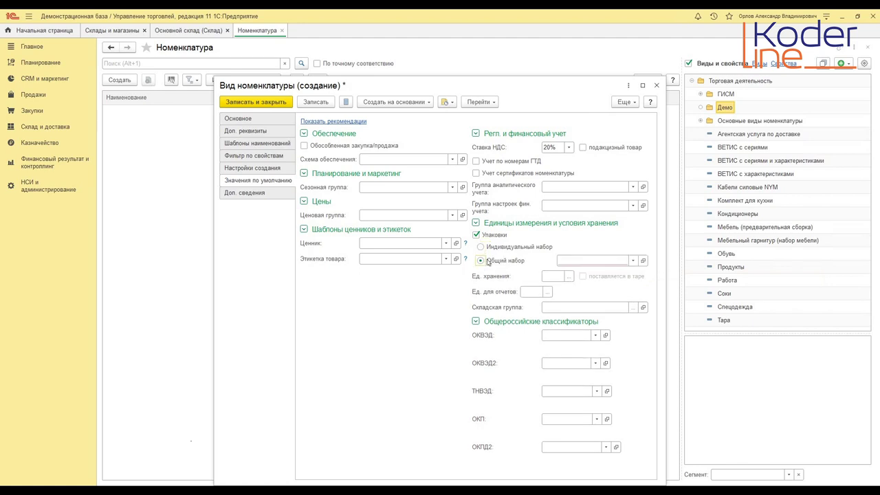
{"action": "left_click", "coordinate": [574, 261]}
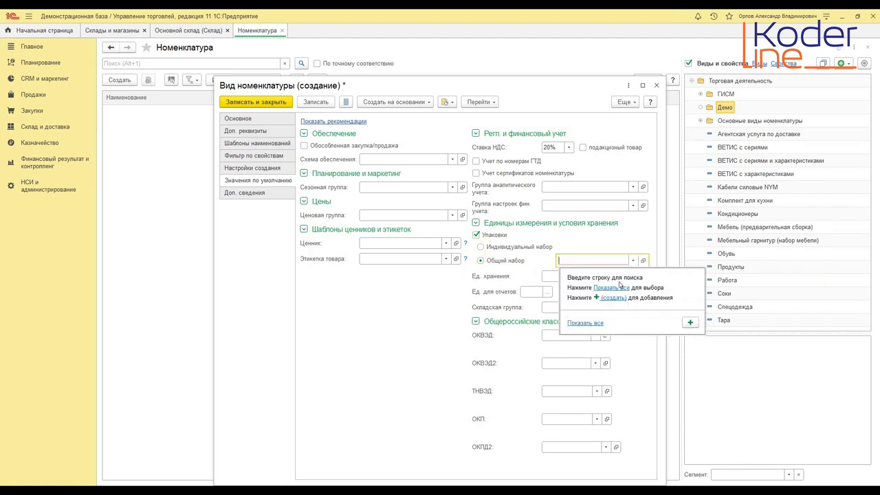
{"action": "left_click", "coordinate": [617, 288]}
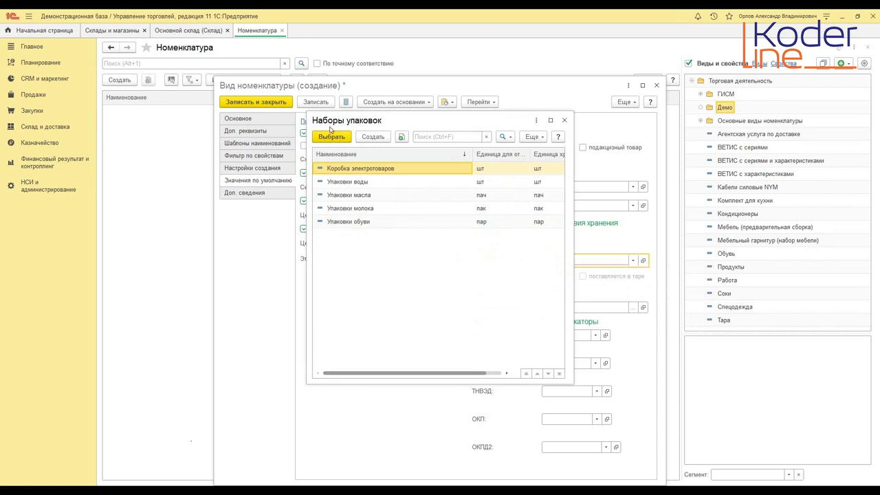
- Examine the existing package sets in the "Наборы упаковок" item classifier, and return to the new item kind
{"action": "left_click", "coordinate": [34, 186]}
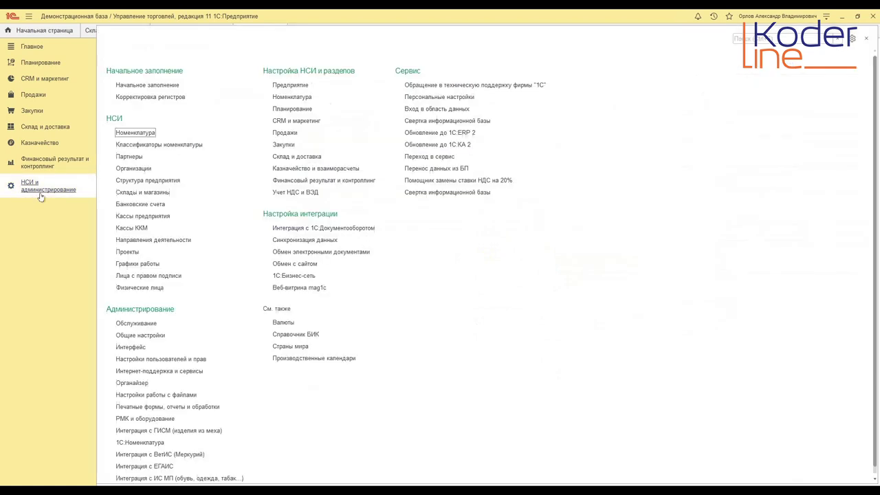
{"action": "left_click", "coordinate": [138, 147]}
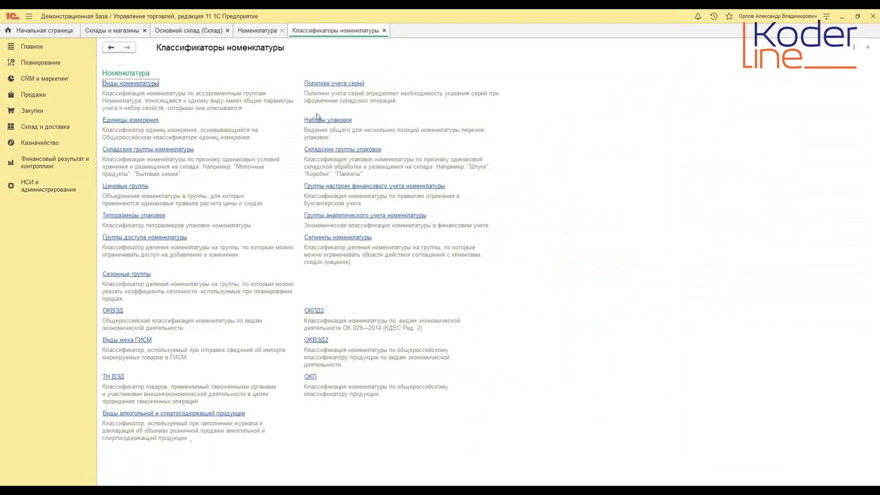
{"action": "left_click", "coordinate": [330, 121]}
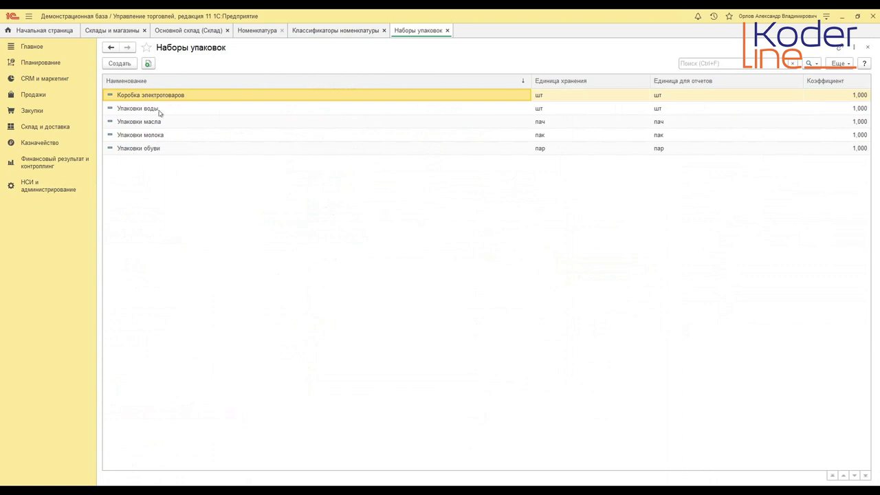
{"action": "left_click", "coordinate": [142, 112]}
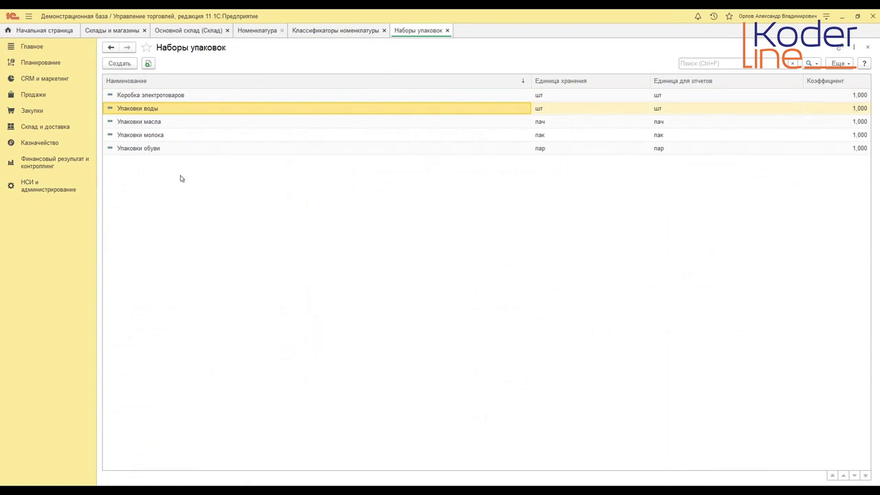
{"action": "left_click", "coordinate": [158, 136]}
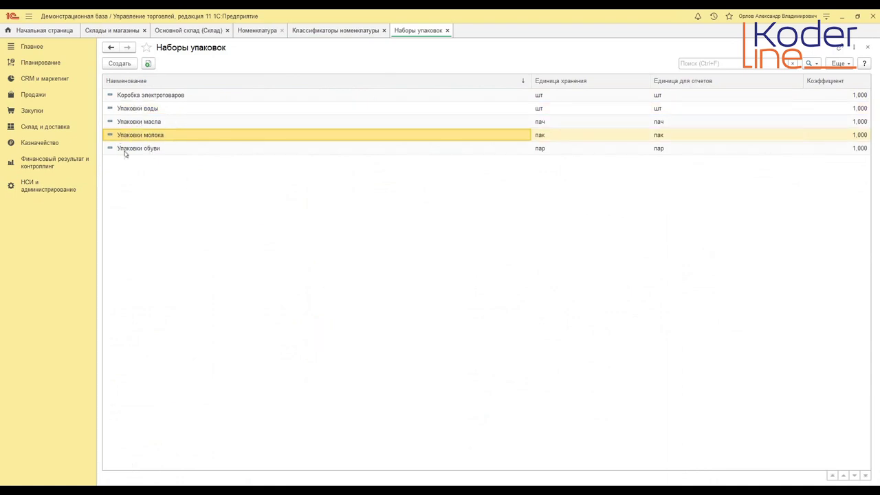
{"action": "left_click", "coordinate": [126, 151]}
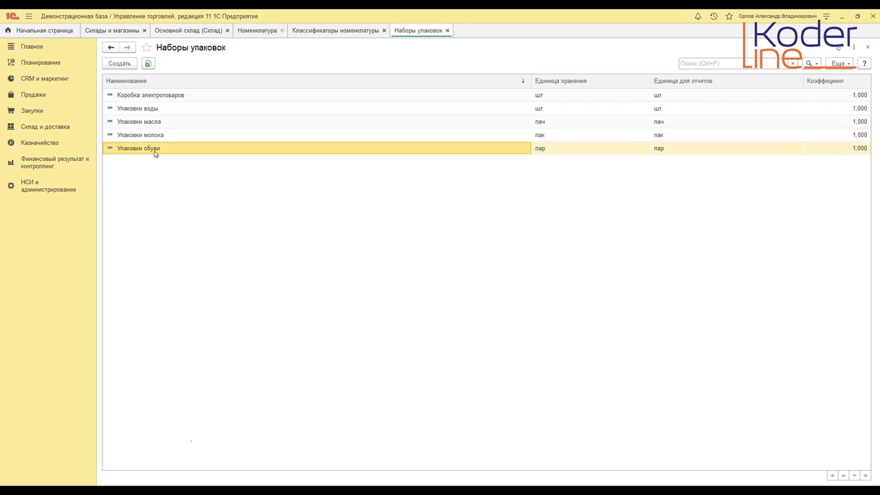
{"action": "left_click", "coordinate": [447, 31]}
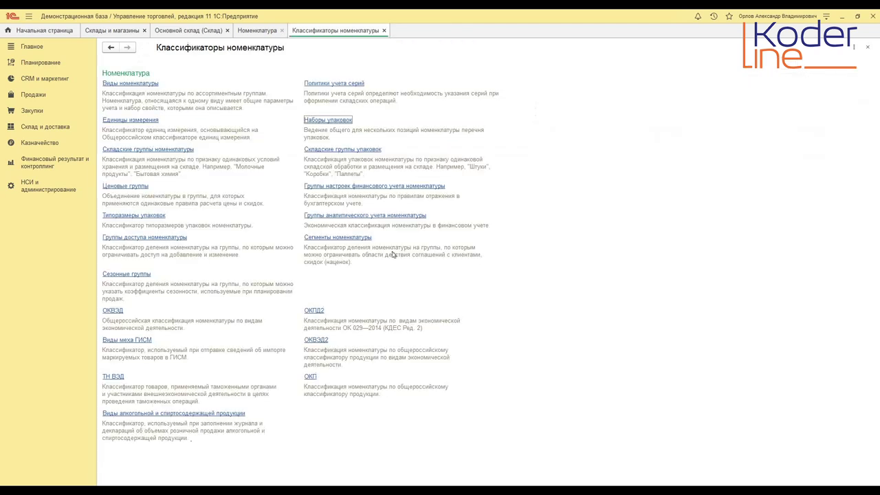
{"action": "left_click", "coordinate": [383, 31]}
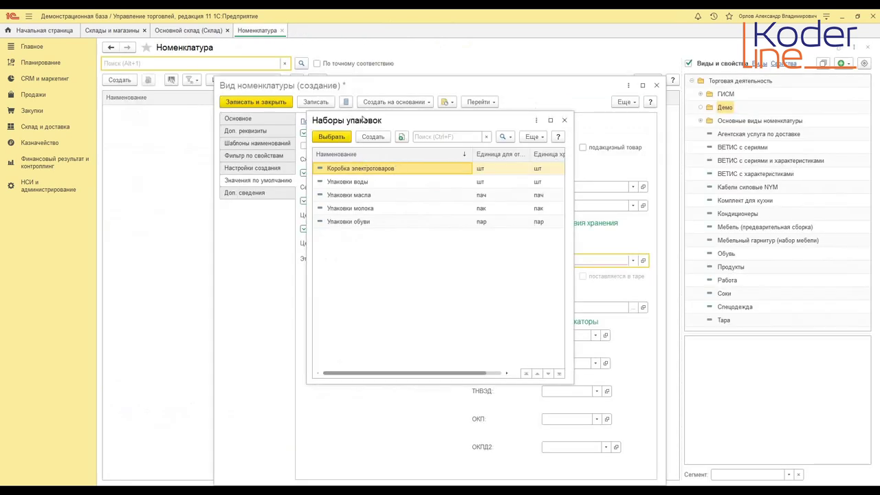
- Start a new package set named "Упаковки гидроизоляционных материалов"
{"action": "left_click_drag", "start_coordinate": [359, 123], "coordinate": [370, 133]}
{"action": "left_click", "coordinate": [385, 147]}
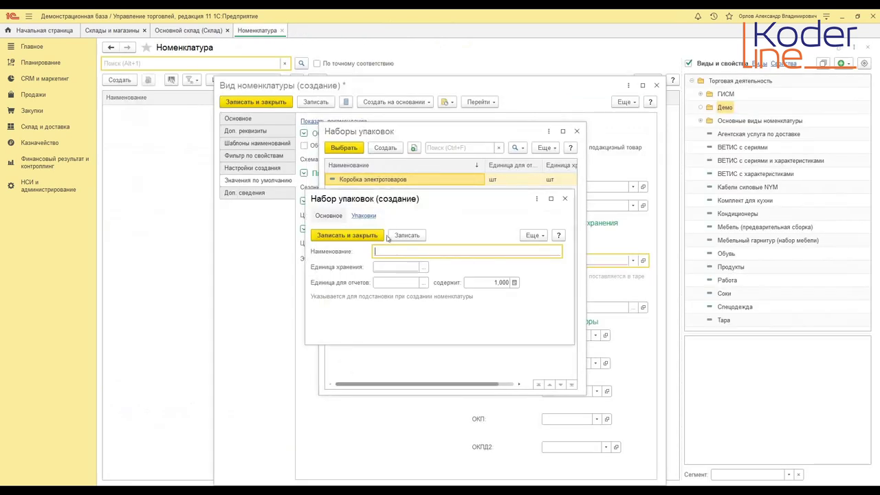
{"action": "type", "text": "Упаковки"}
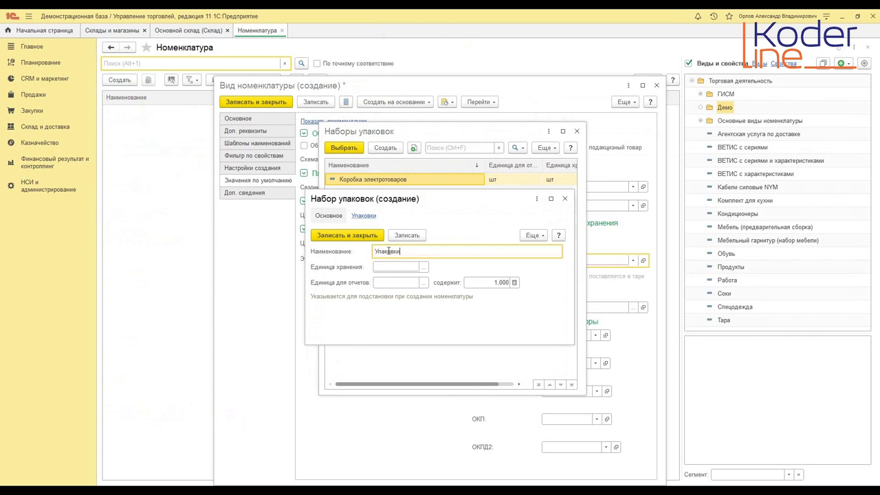
{"action": "type", "text": " гидроизоляционных материалов"}
- Add the unit "Рулон" from the units classifier to the list of units available for the storage unit
{"action": "left_click", "coordinate": [393, 268]}
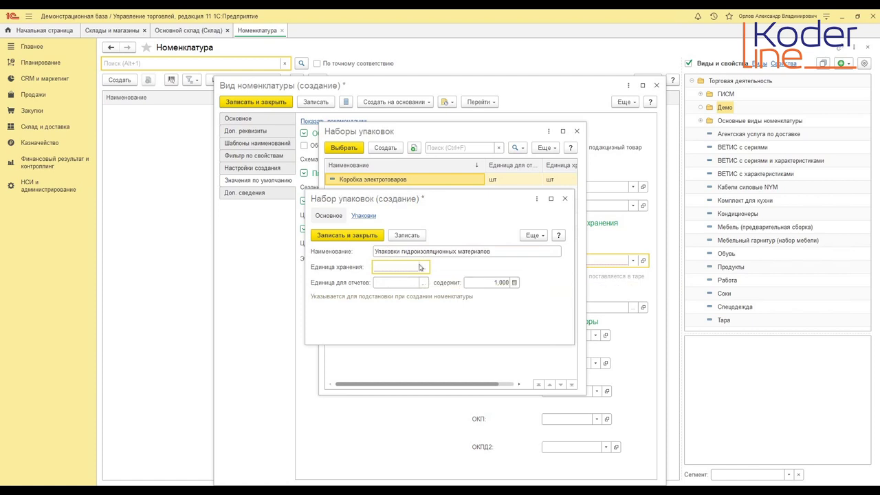
{"action": "left_click", "coordinate": [420, 267]}
{"action": "scroll", "coordinate": [375, 304], "scroll_direction": "down", "scroll_amount": 5}
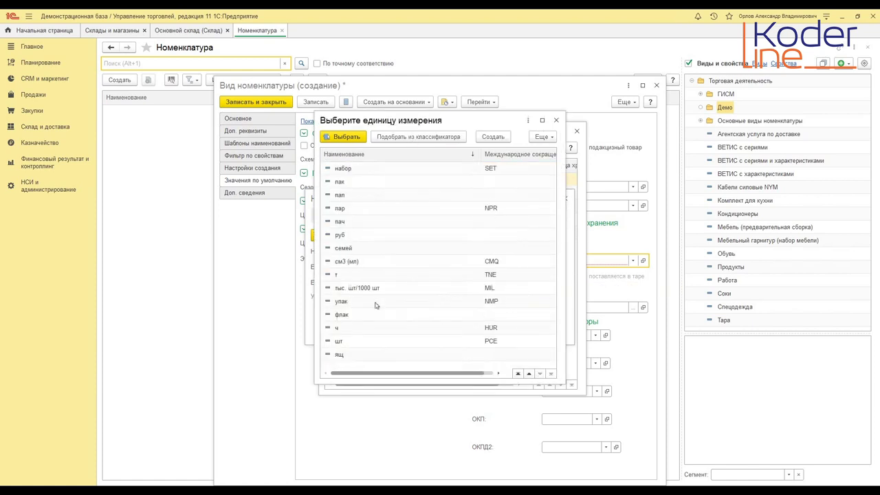
{"action": "left_click", "coordinate": [349, 236]}
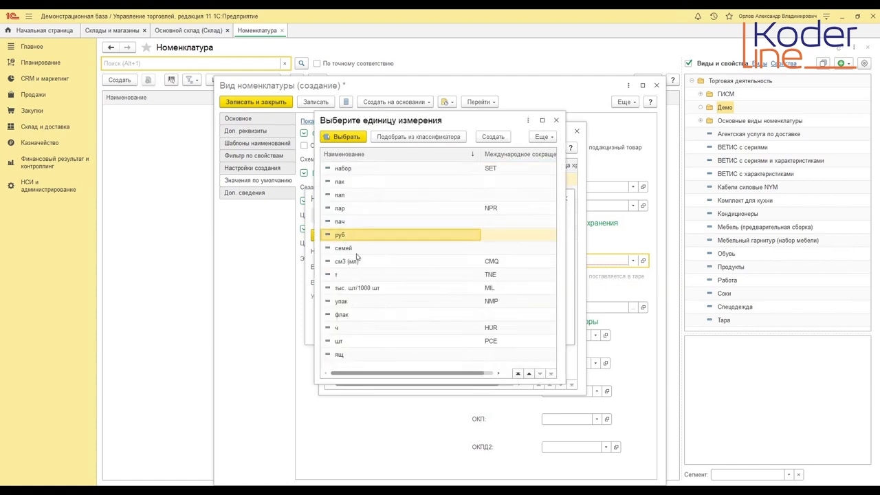
{"action": "left_click", "coordinate": [413, 139]}
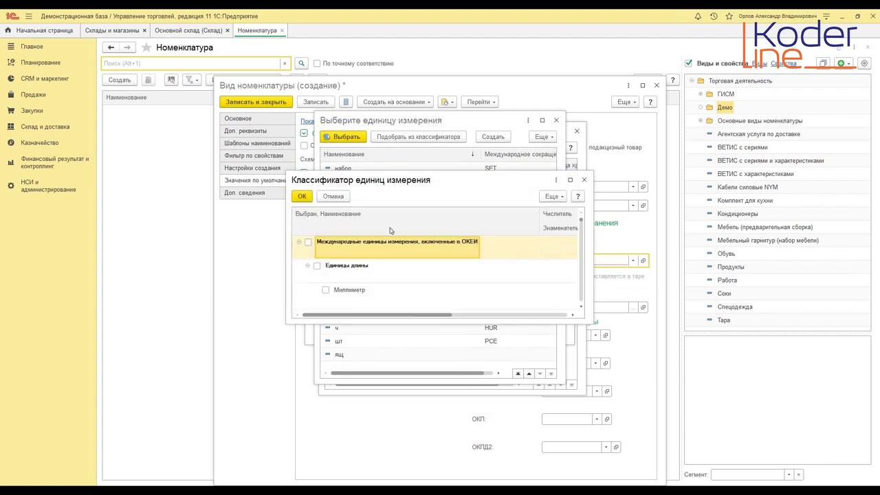
{"action": "key", "text": "ctrl+f"}
{"action": "type", "text": "рул"}
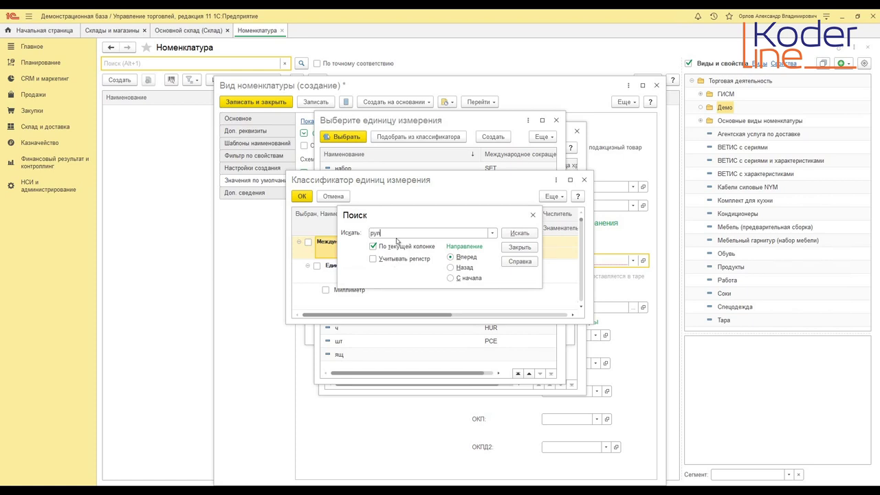
{"action": "left_click", "coordinate": [518, 233]}
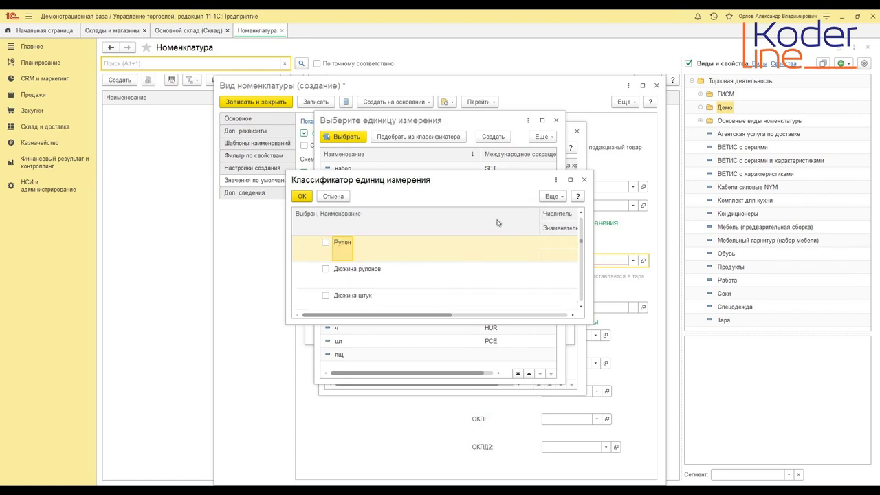
{"action": "left_click", "coordinate": [326, 244]}
{"action": "left_click", "coordinate": [302, 196]}
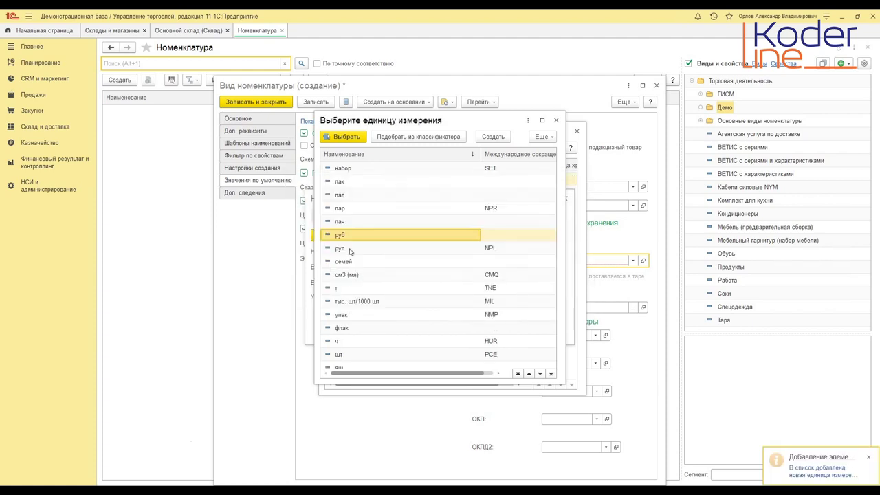
- Set both the package set's storage unit and its reporting unit to "рул", and save the set
{"action": "left_click", "coordinate": [344, 249]}
{"action": "double_click", "coordinate": [345, 248]}
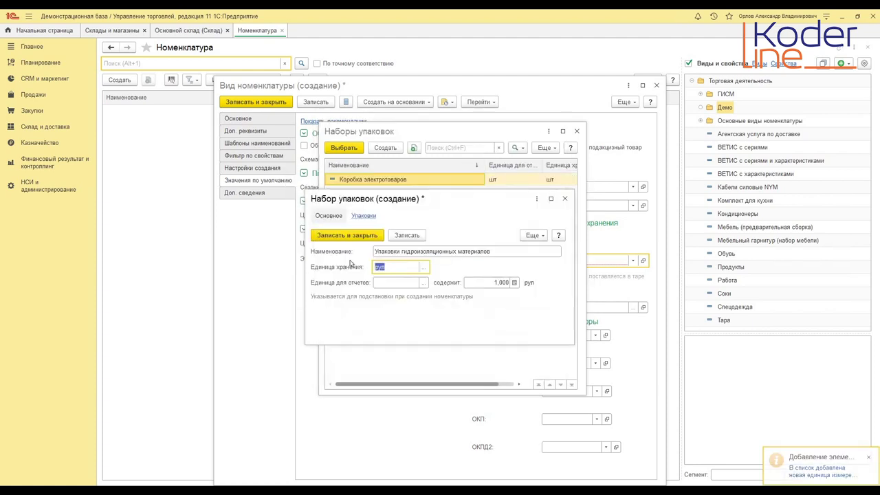
{"action": "left_click", "coordinate": [380, 280]}
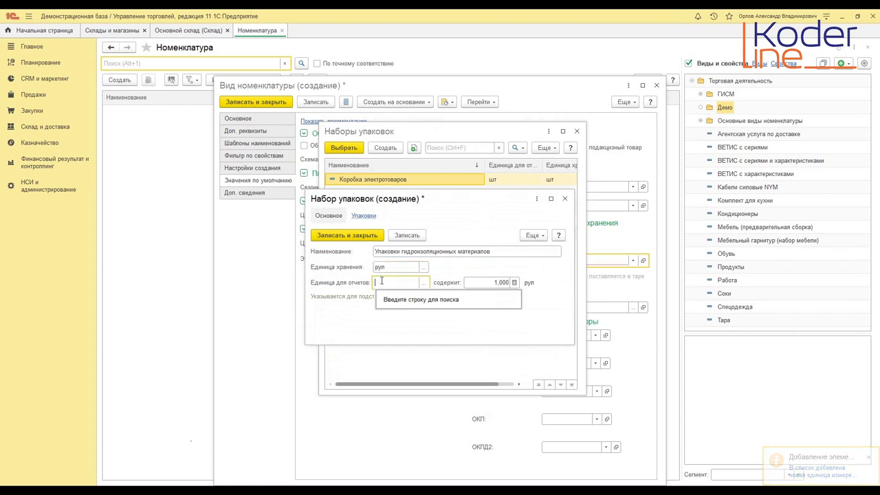
{"action": "type", "text": "ру"}
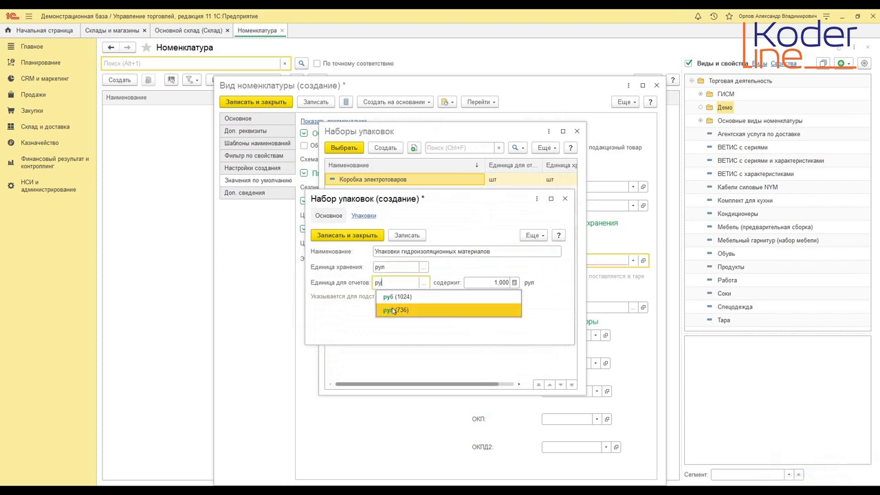
{"action": "key", "text": "Return"}
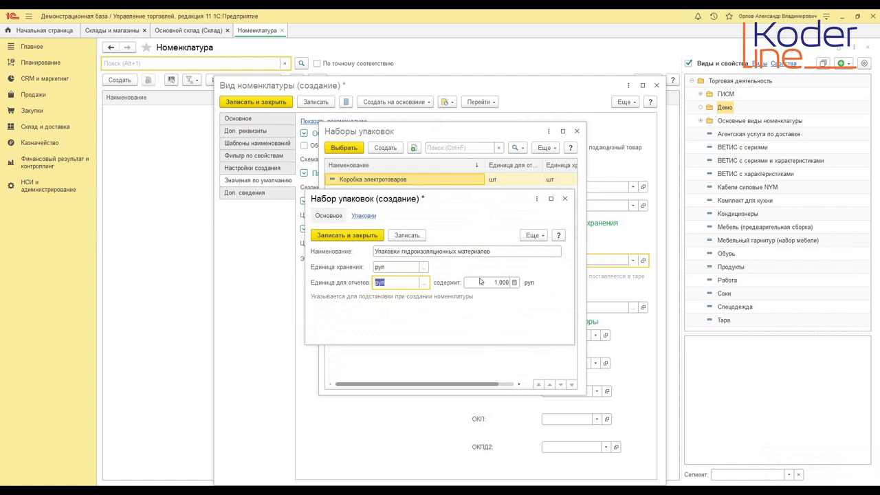
{"action": "triple_click", "coordinate": [395, 252]}
{"action": "left_click", "coordinate": [407, 236]}
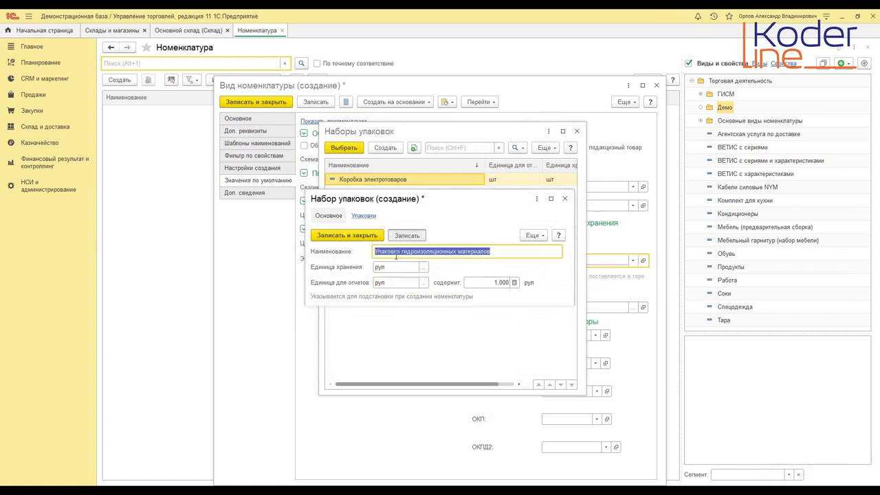
- Start a new package in the set with the classifier unit "рул", consisting of 1 рул
{"action": "left_click", "coordinate": [359, 217]}
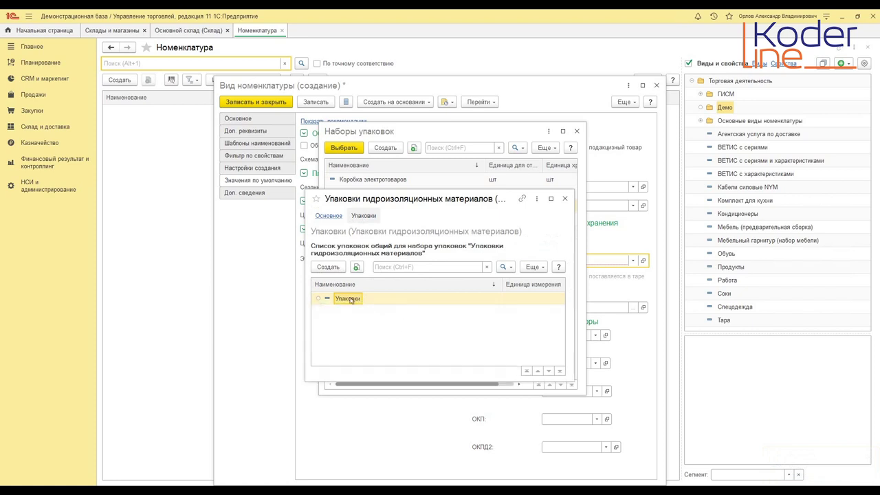
{"action": "left_click", "coordinate": [328, 267]}
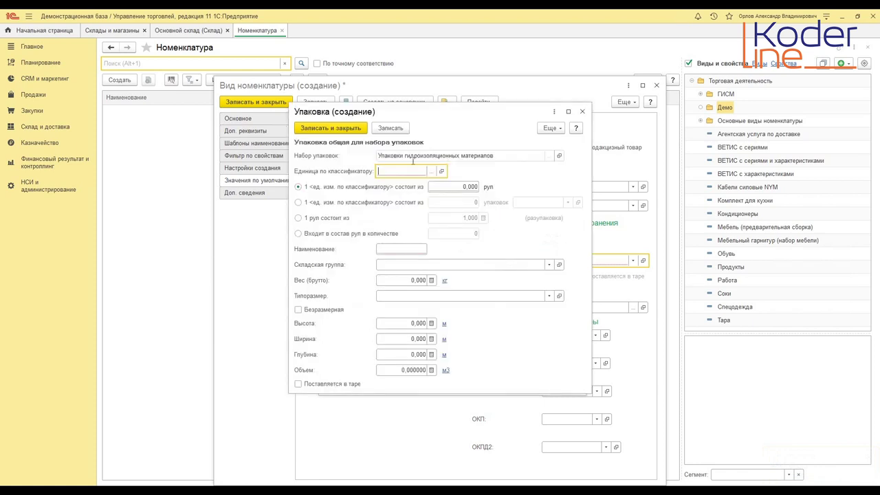
{"action": "type", "text": "ру"}
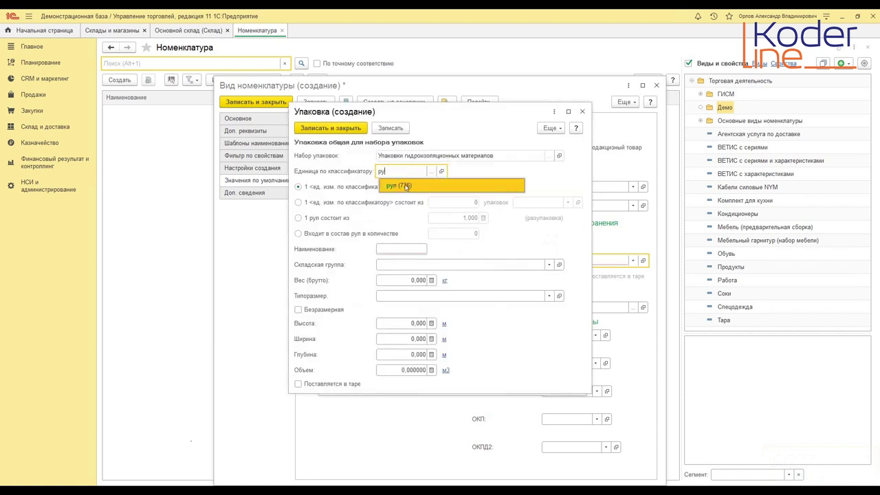
{"action": "left_click", "coordinate": [406, 187]}
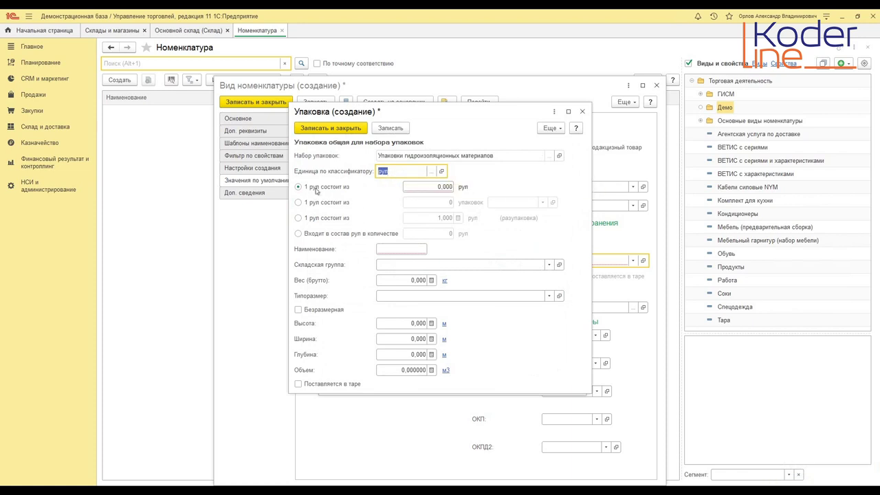
{"action": "left_click", "coordinate": [429, 187]}
{"action": "type", "text": "1"}
{"action": "key", "text": "Tab"}
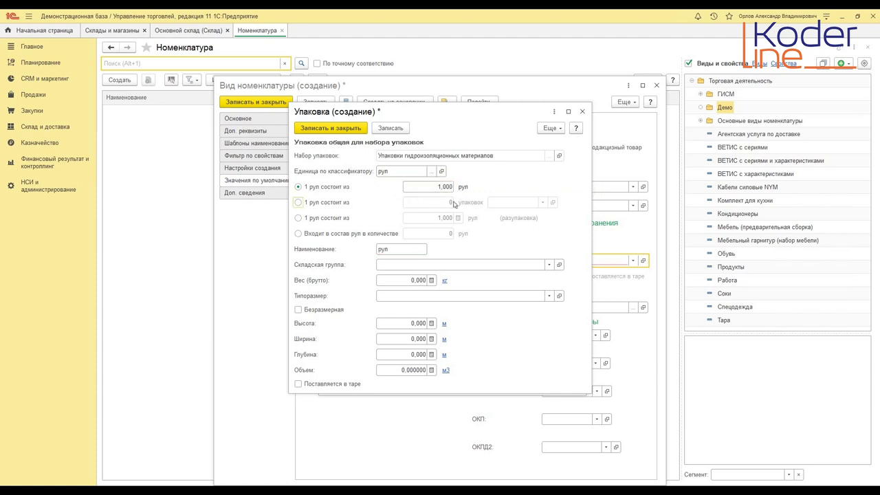
- Create the warehouse group "Упаковки гидроизоляционых материалов" with the description "паллеты и рулоны", and assign it to the package
{"action": "left_click", "coordinate": [387, 265]}
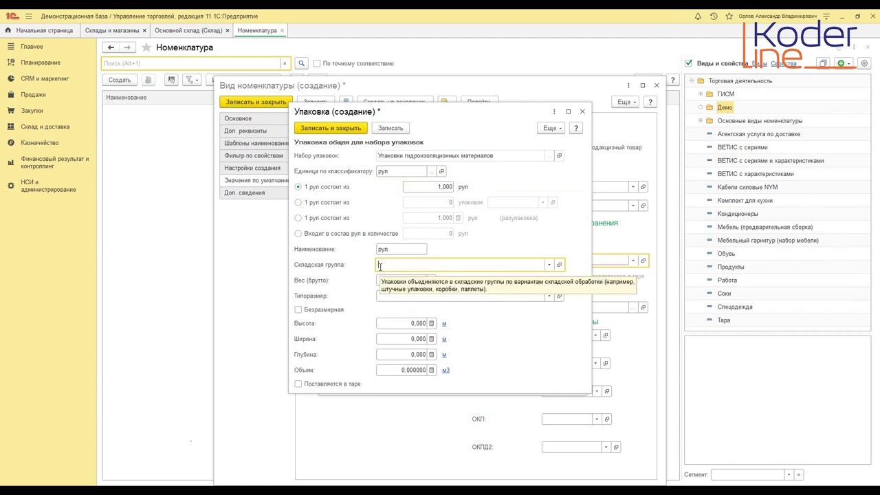
{"action": "left_click", "coordinate": [546, 264]}
{"action": "left_click", "coordinate": [434, 295]}
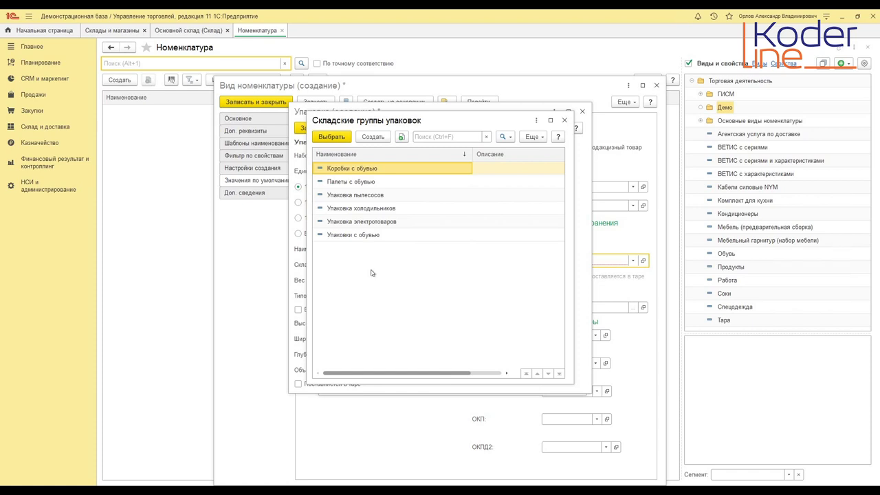
{"action": "left_click", "coordinate": [372, 137]}
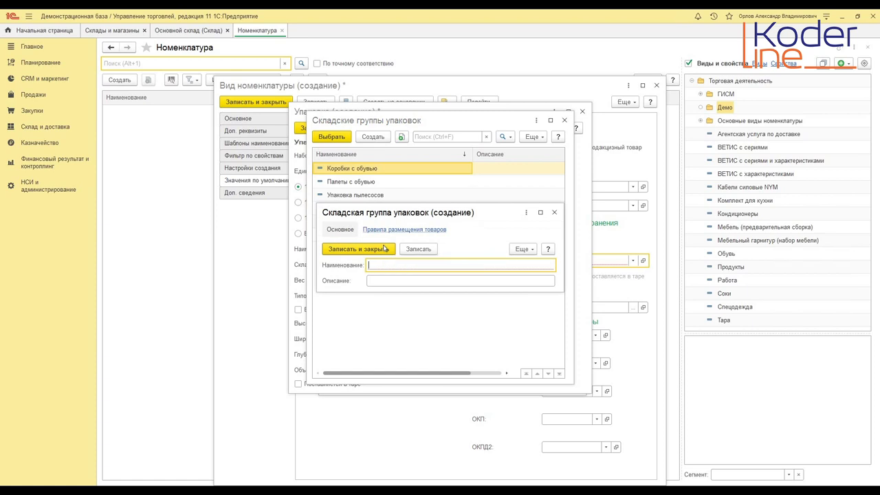
{"action": "type", "text": "Упаковки гидроизоляц"}
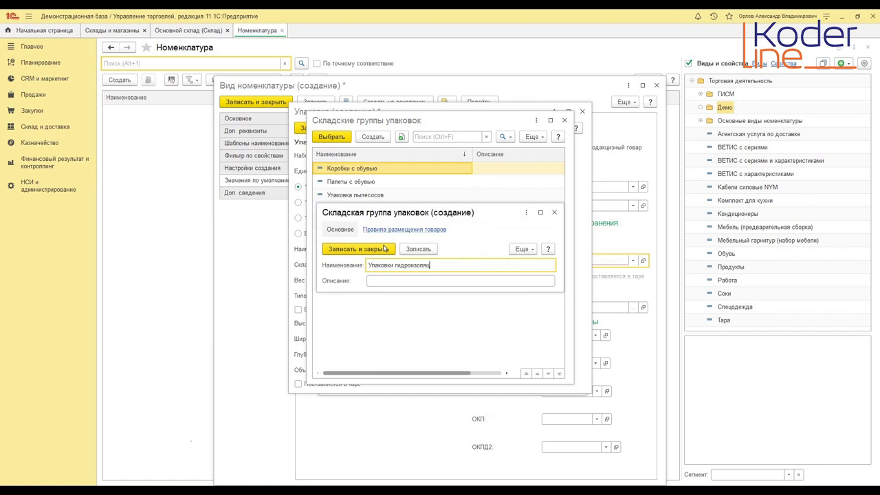
{"action": "type", "text": "ионых материалов"}
{"action": "left_click", "coordinate": [397, 282]}
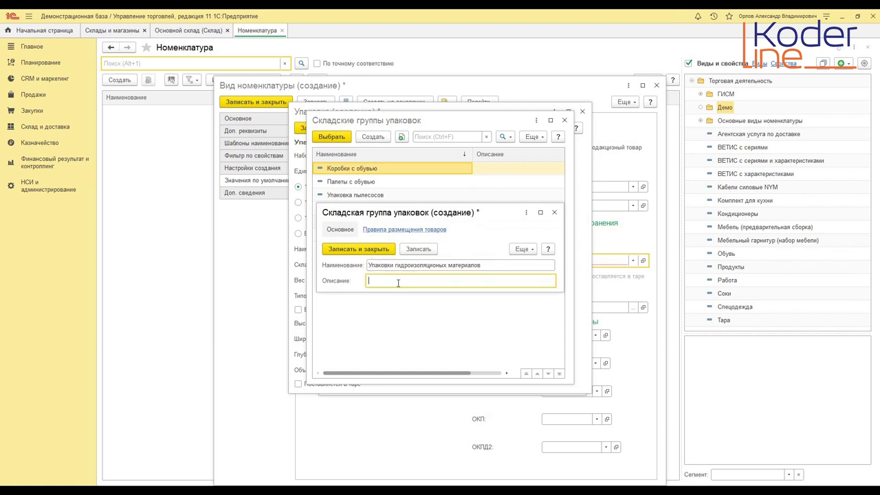
{"action": "type", "text": "паллеты и тулоны"}
{"action": "left_click", "coordinate": [373, 250]}
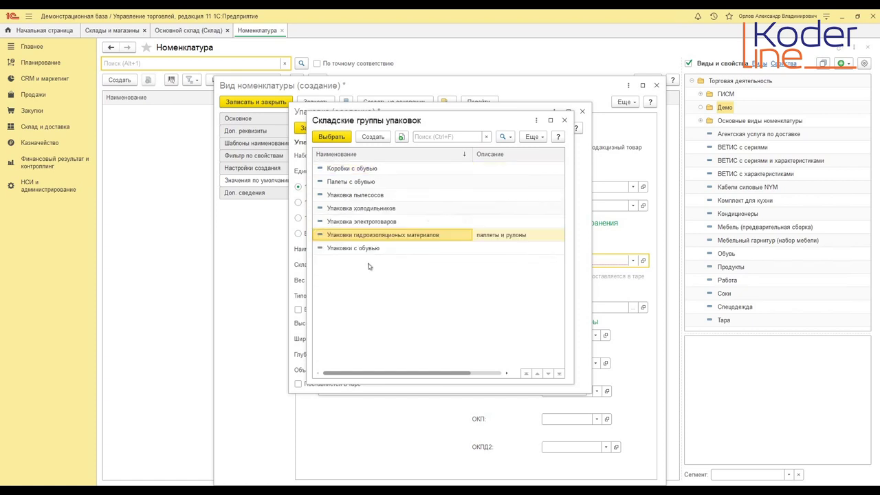
{"action": "double_click", "coordinate": [348, 234]}
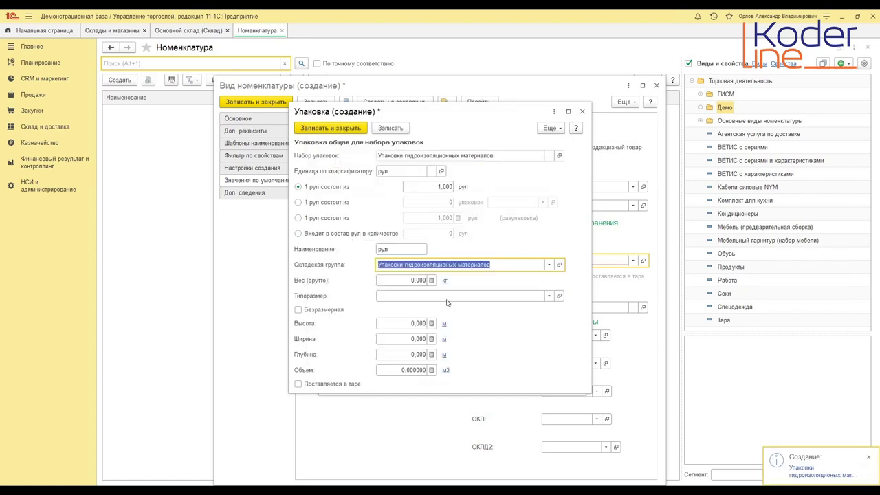
- Set the roll package's gross weight to 5 kg
{"action": "left_click", "coordinate": [408, 281]}
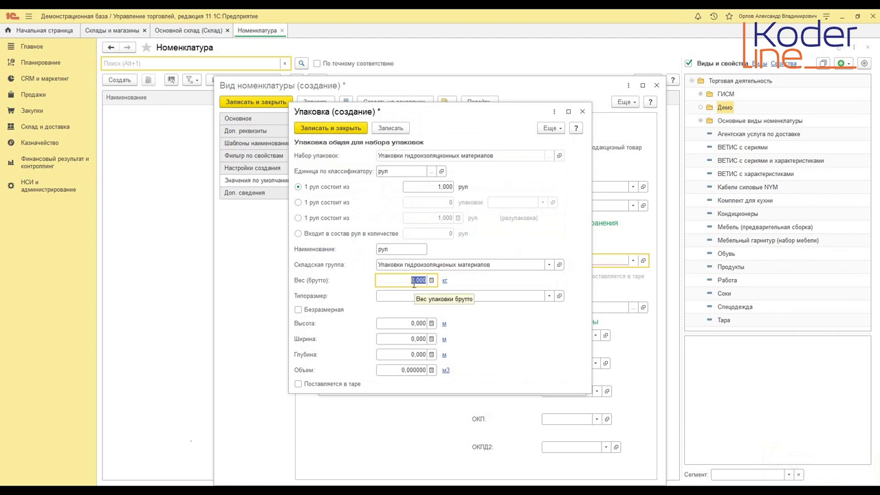
{"action": "type", "text": "5"}
{"action": "key", "text": "Tab"}
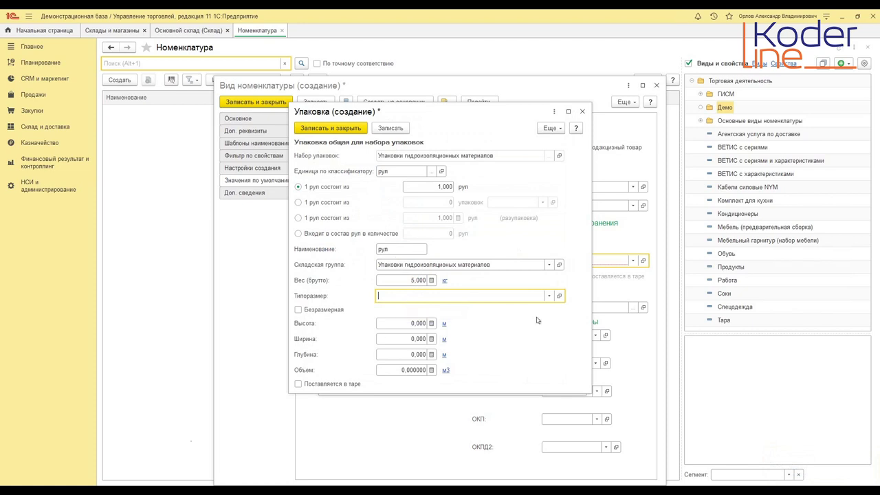
- Examine the dimensions in the list of standard package sizes, and return to the package without choosing one
{"action": "left_click", "coordinate": [548, 295]}
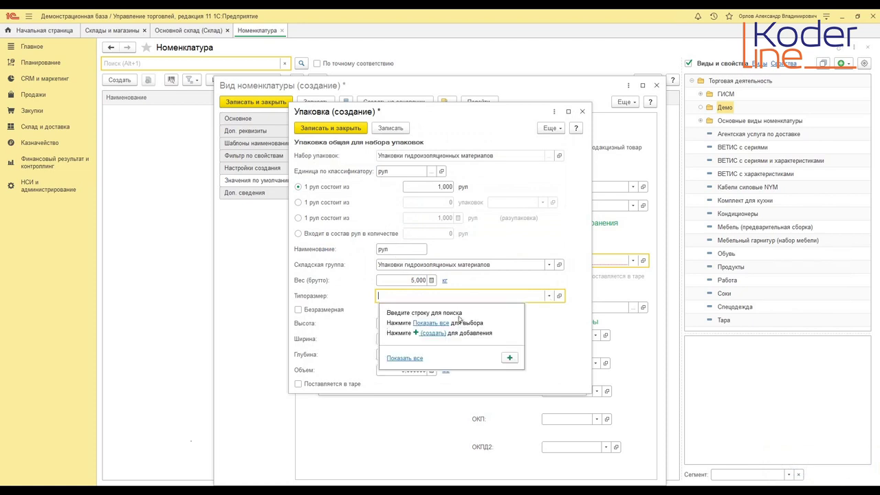
{"action": "left_click", "coordinate": [431, 323]}
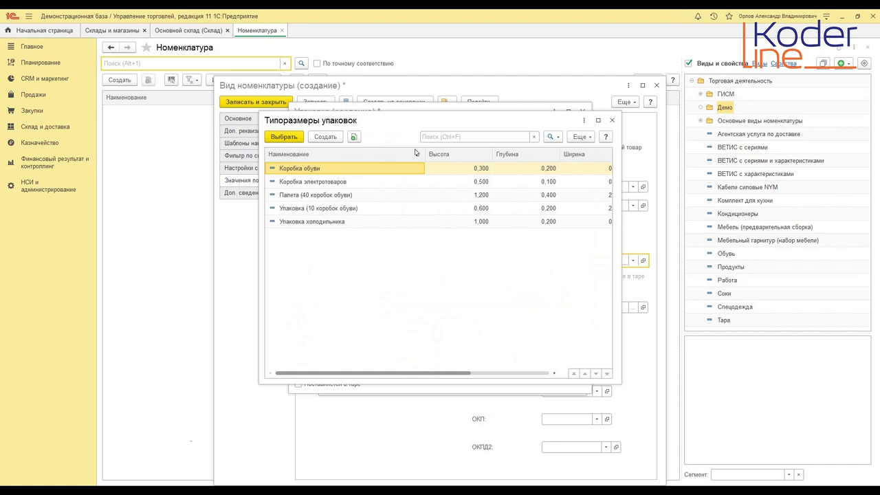
{"action": "left_click_drag", "start_coordinate": [425, 154], "coordinate": [379, 163]}
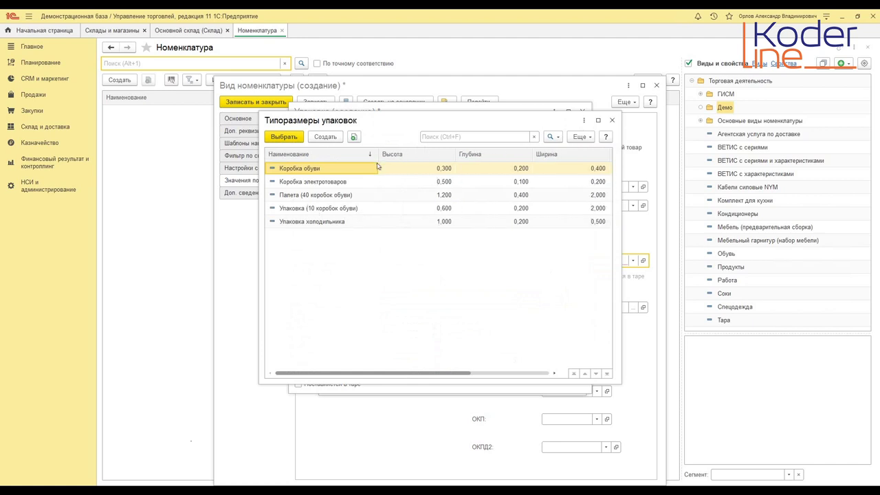
{"action": "left_click_drag", "start_coordinate": [454, 127], "coordinate": [612, 133]}
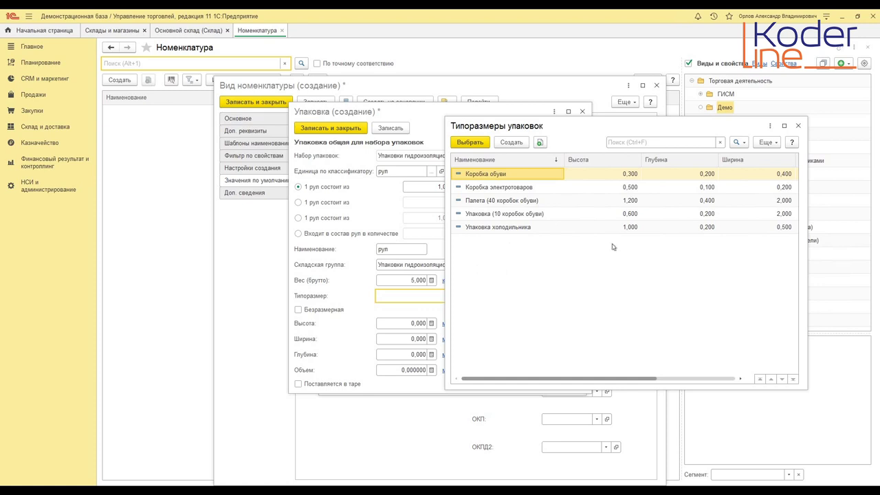
{"action": "left_click", "coordinate": [798, 126]}
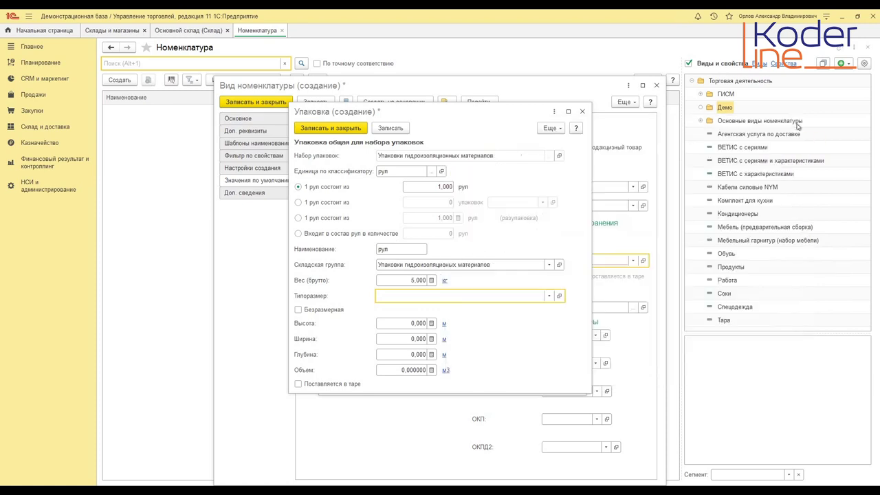
- Set the roll package's height to 1 m, width to 0.1 m and depth to 1 m, and save the package
{"action": "left_click", "coordinate": [411, 323]}
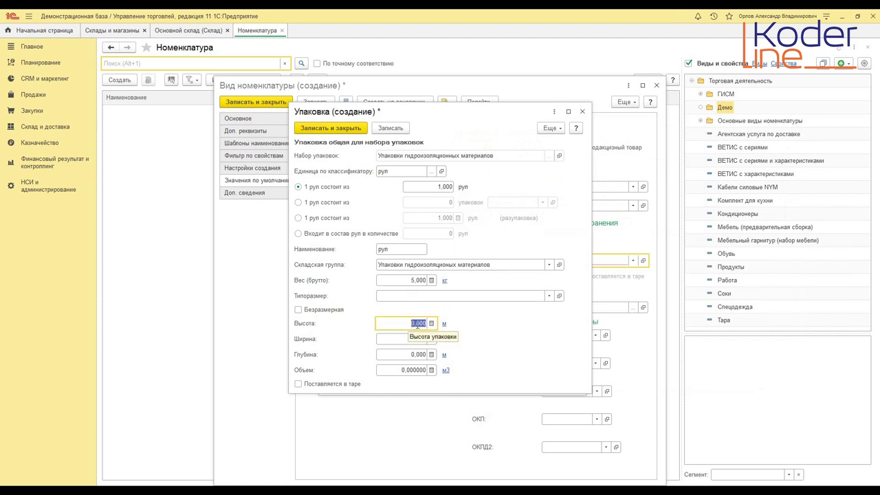
{"action": "left_click", "coordinate": [417, 324]}
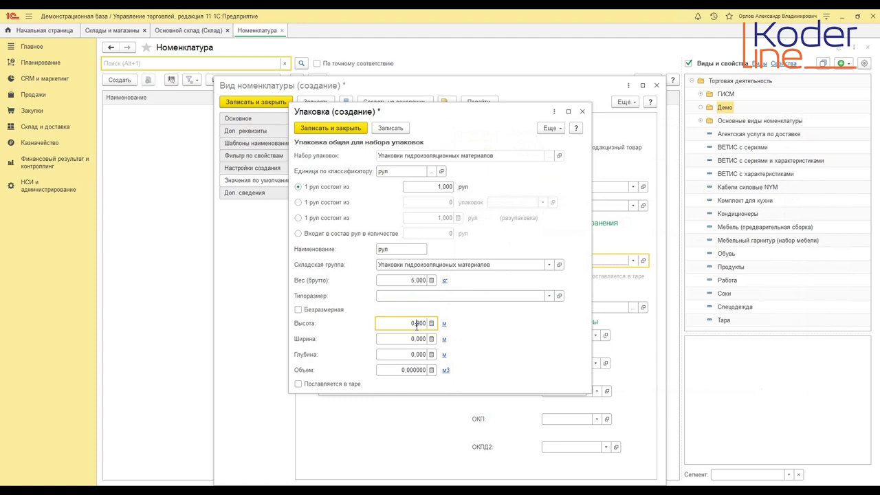
{"action": "type", "text": "1"}
{"action": "key", "text": "Tab"}
{"action": "left_click", "coordinate": [416, 339]}
{"action": "type", "text": "1"}
{"action": "key", "text": "Tab"}
{"action": "left_click", "coordinate": [417, 354]}
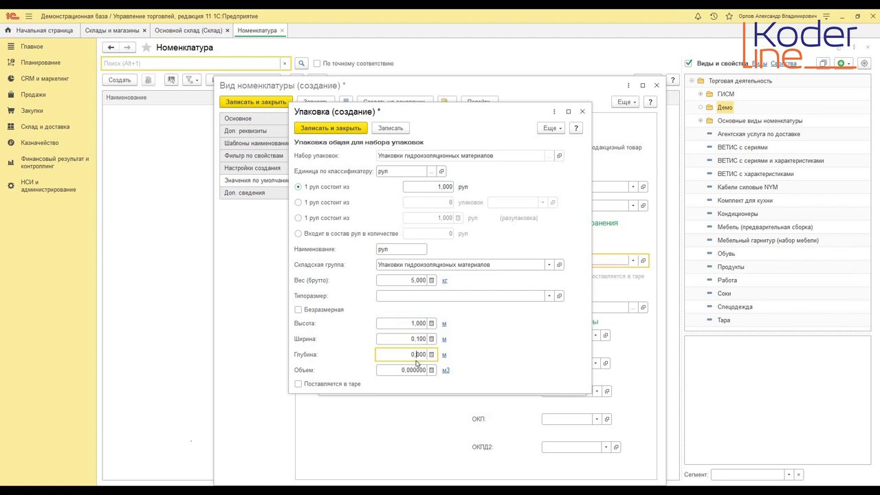
{"action": "type", "text": "1"}
{"action": "double_click", "coordinate": [410, 354]}
{"action": "type", "text": "1"}
{"action": "double_click", "coordinate": [421, 370]}
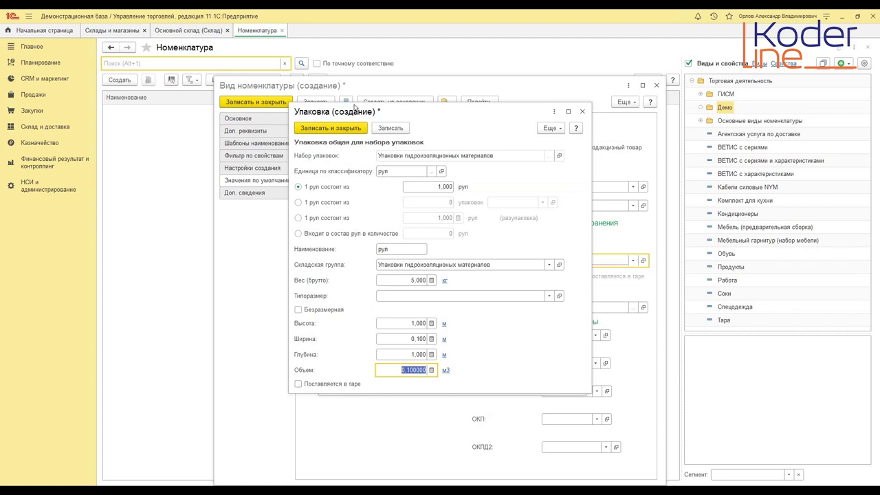
{"action": "left_click", "coordinate": [348, 129]}
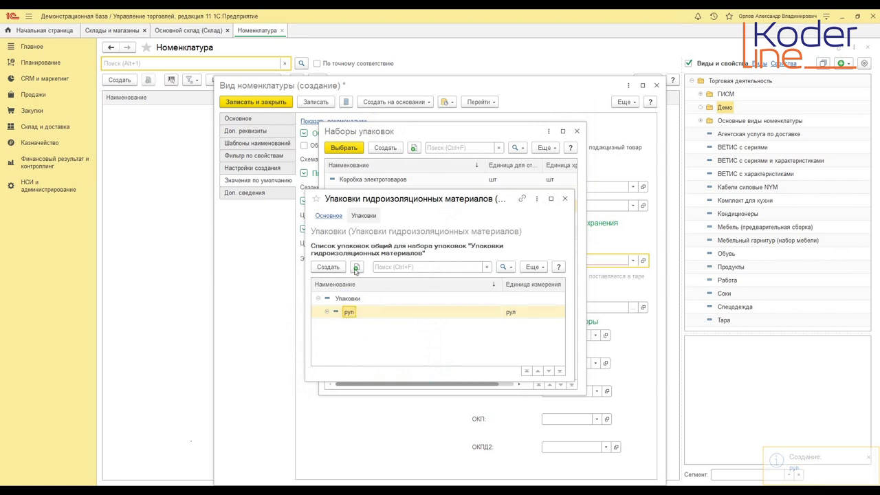
- Start another package in the set, and look through the units of measure available for it
{"action": "left_click", "coordinate": [334, 269]}
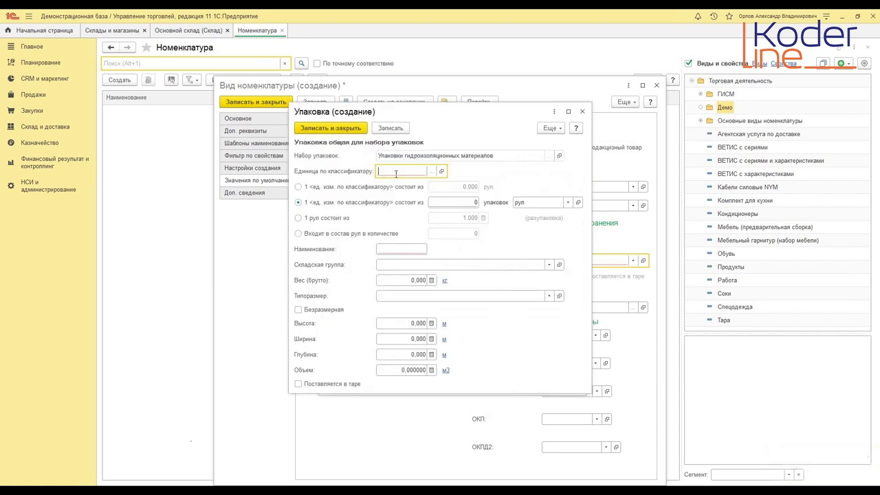
{"action": "left_click", "coordinate": [432, 171]}
{"action": "scroll", "coordinate": [357, 261], "scroll_direction": "down", "scroll_amount": 2}
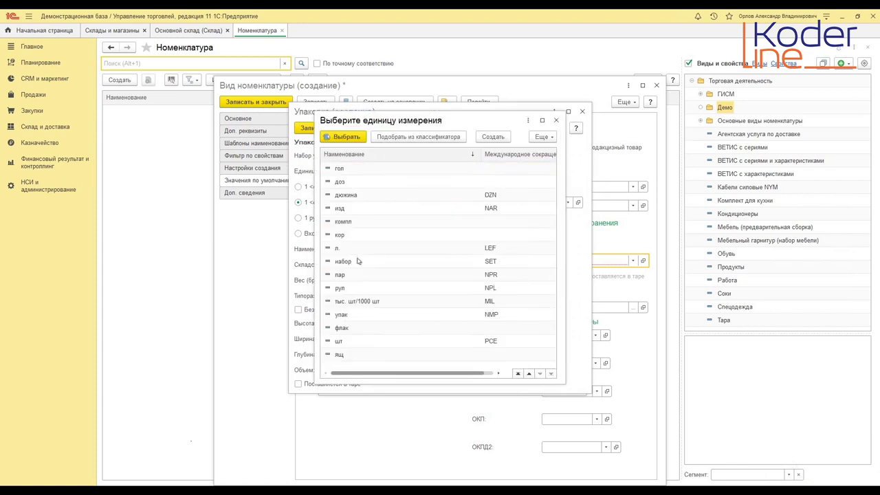
{"action": "scroll", "coordinate": [357, 282], "scroll_direction": "up", "scroll_amount": 2}
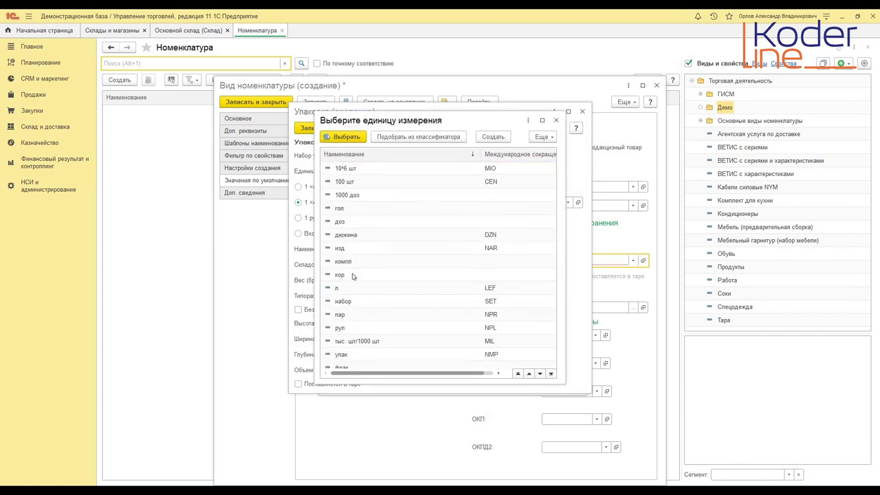
{"action": "scroll", "coordinate": [344, 318], "scroll_direction": "down", "scroll_amount": 2}
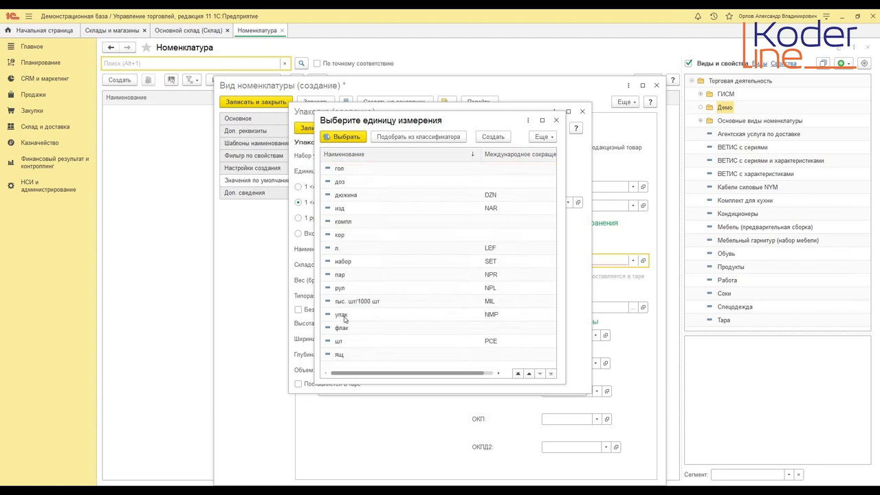
{"action": "left_click", "coordinate": [356, 276]}
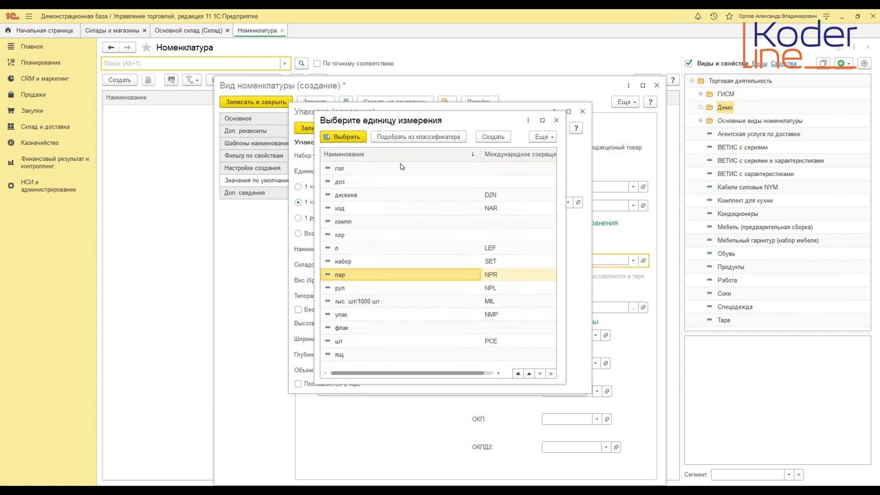
- Search the units-of-measure classifier for the missing packaging unit, and close the classifier without adding a unit
{"action": "left_click", "coordinate": [419, 139]}
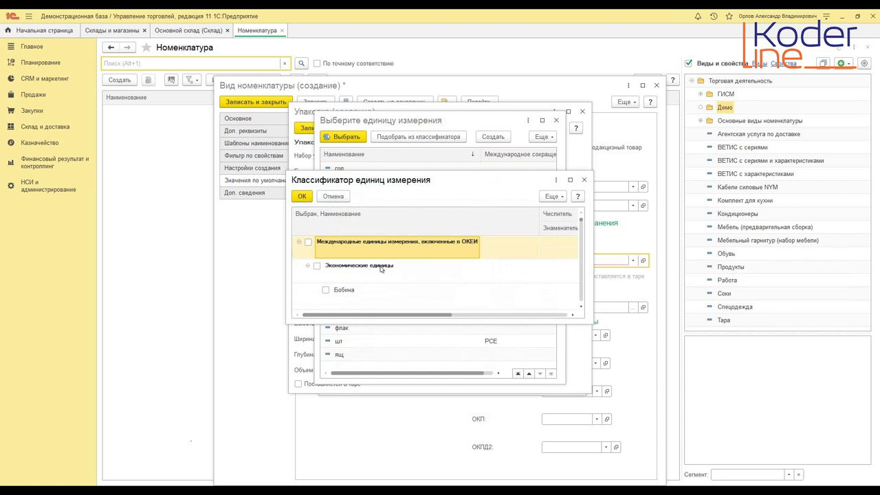
{"action": "key", "text": "ctrl+f"}
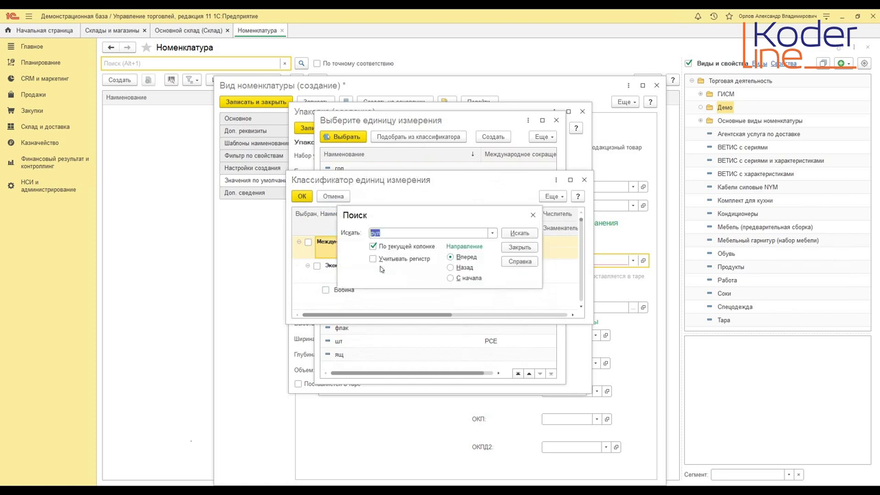
{"action": "key", "text": "Return"}
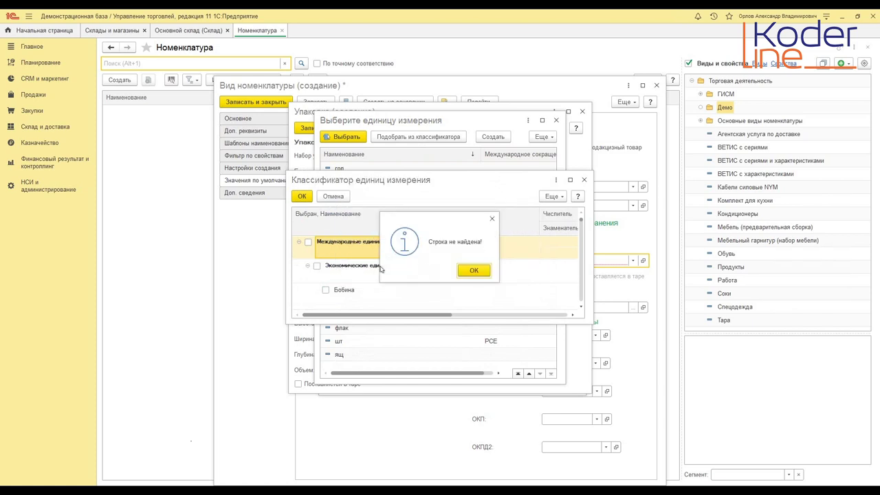
{"action": "left_click", "coordinate": [463, 272]}
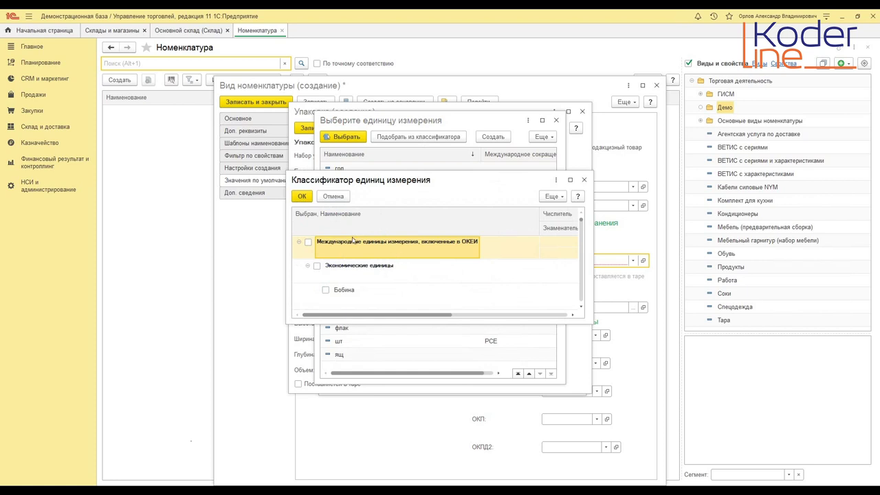
{"action": "left_click", "coordinate": [584, 180]}
- Create and save a unit of measure named "пал" with the full name "Паллета"
{"action": "left_click", "coordinate": [491, 137]}
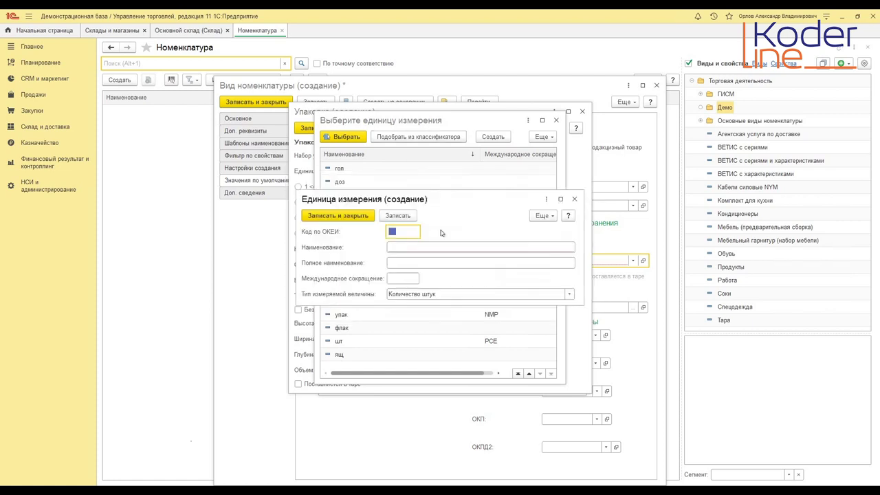
{"action": "left_click", "coordinate": [421, 246]}
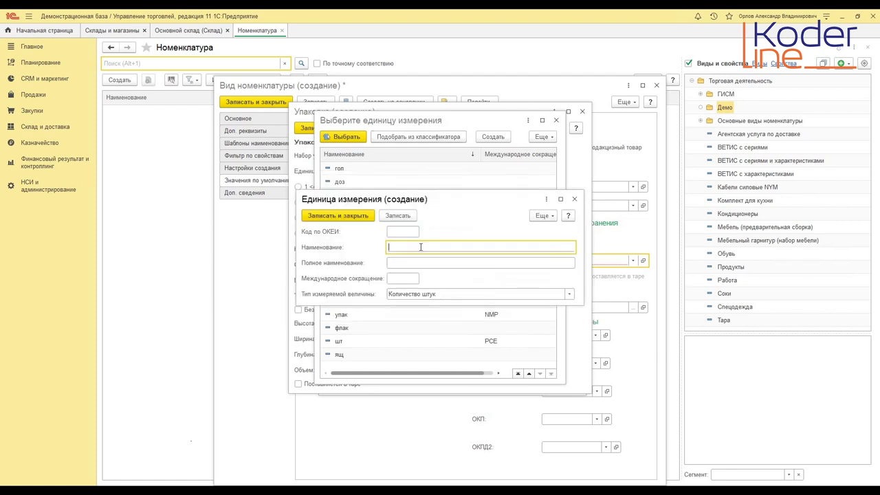
{"action": "type", "text": "пал"}
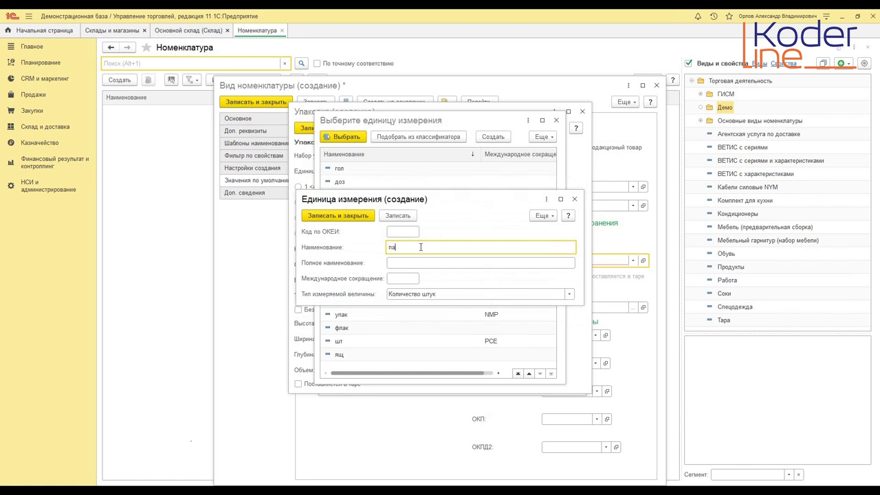
{"action": "left_click", "coordinate": [418, 263]}
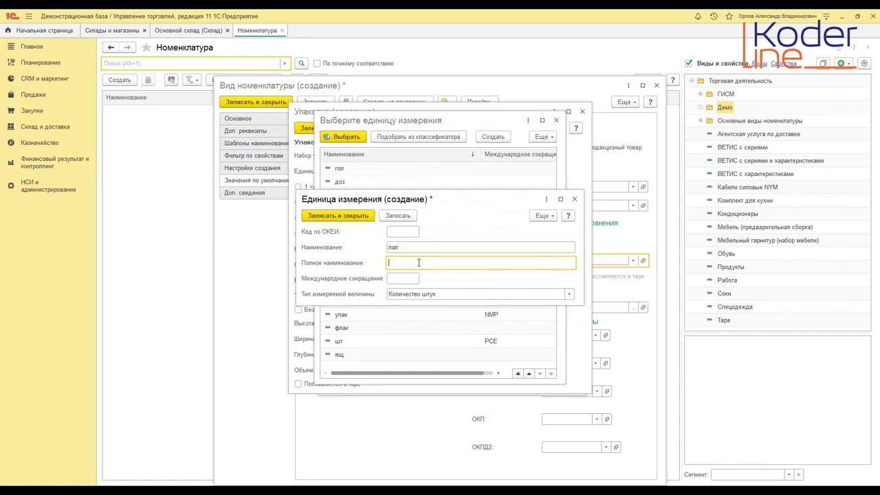
{"action": "type", "text": "Паллет"}
{"action": "left_click", "coordinate": [417, 294]}
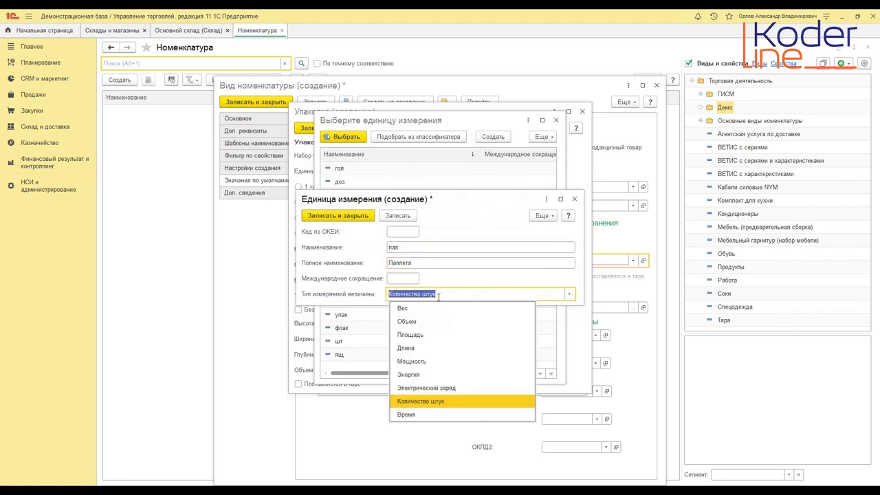
{"action": "key", "text": "Escape"}
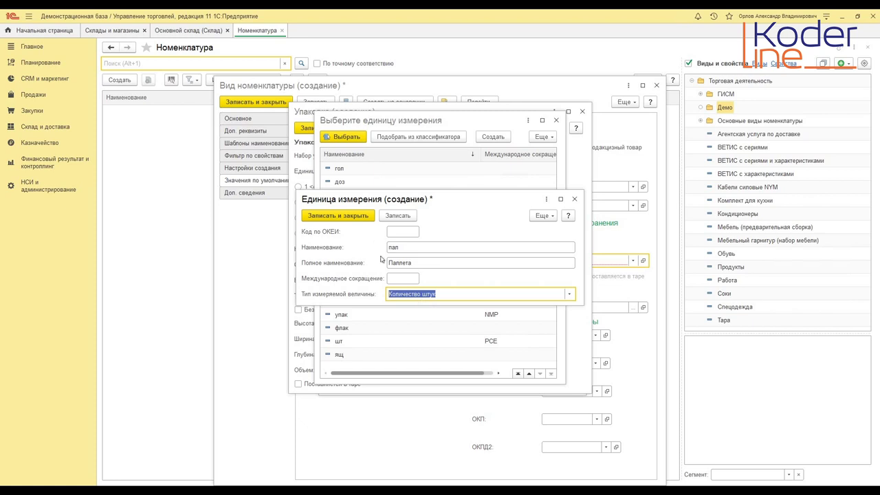
{"action": "left_click", "coordinate": [369, 218]}
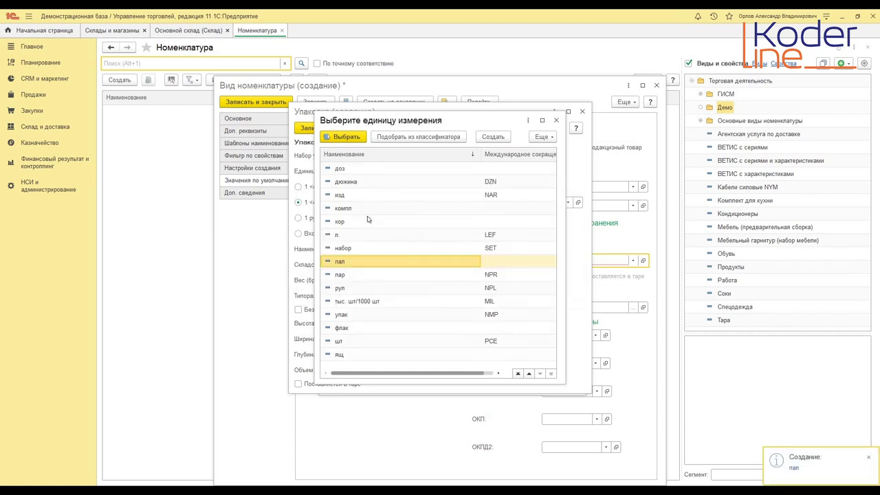
- Choose "пал" as the new package's unit and make it consist of 10 "рул" packages
{"action": "double_click", "coordinate": [378, 263]}
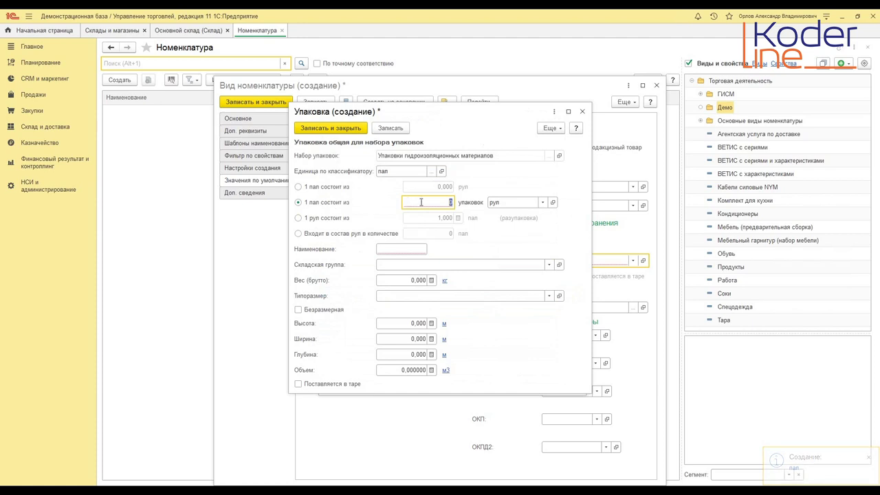
{"action": "type", "text": "10"}
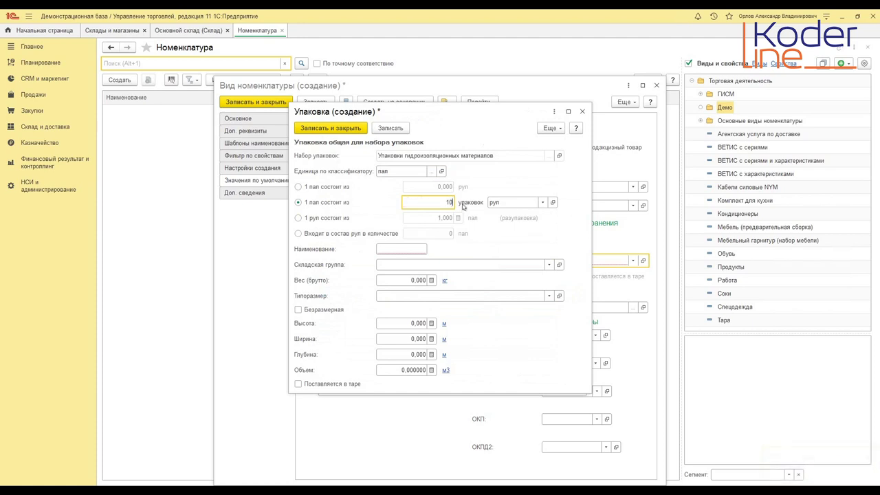
{"action": "left_click", "coordinate": [502, 203]}
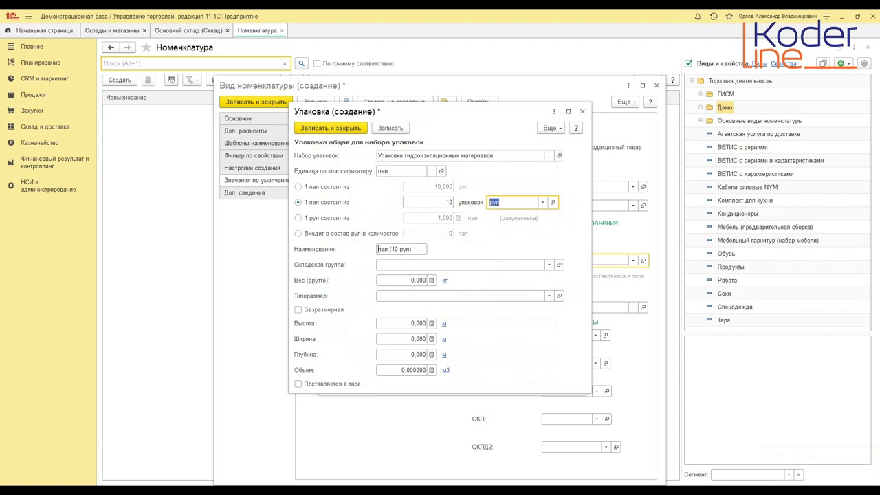
{"action": "left_click", "coordinate": [413, 249]}
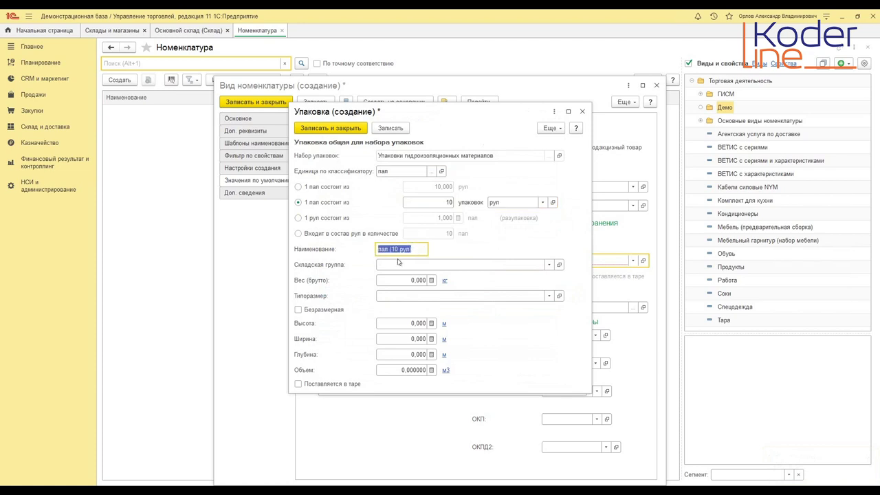
- Assign the pallet package to the warehouse group "Упаковки гидроизоляционых материалов" and set its gross weight to 50 kg
{"action": "left_click", "coordinate": [403, 265]}
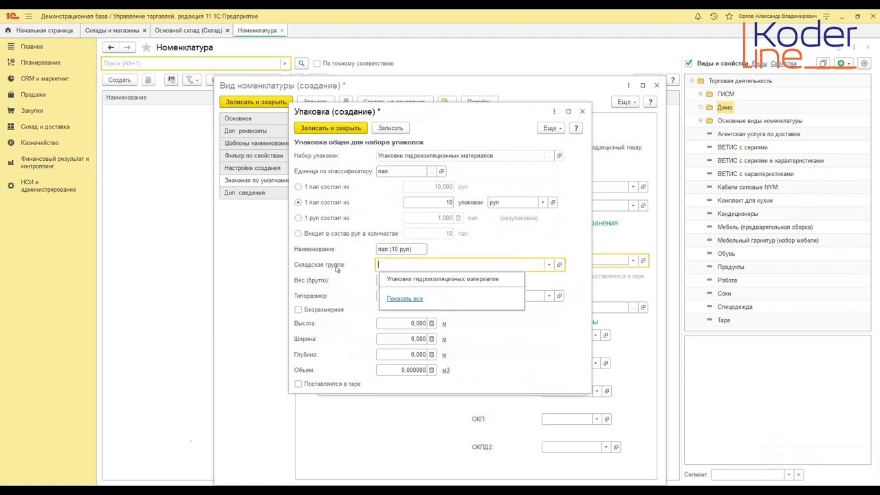
{"action": "mouse_move", "coordinate": [390, 267]}
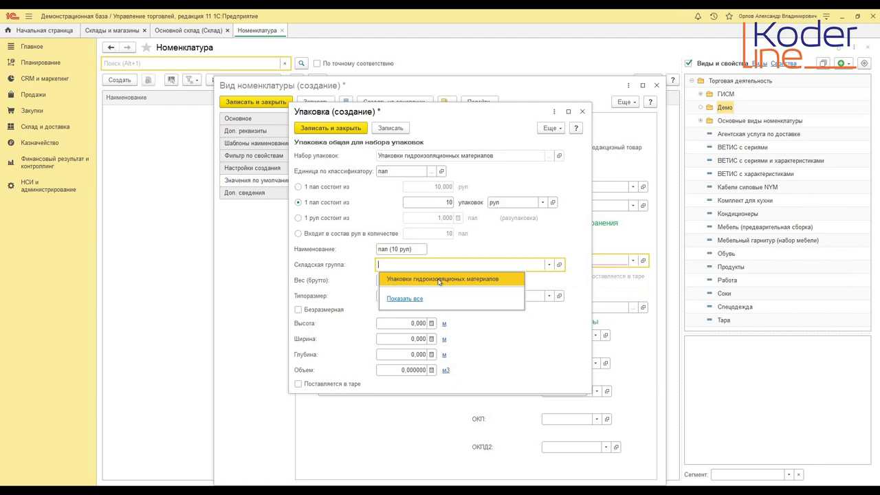
{"action": "left_click", "coordinate": [399, 279]}
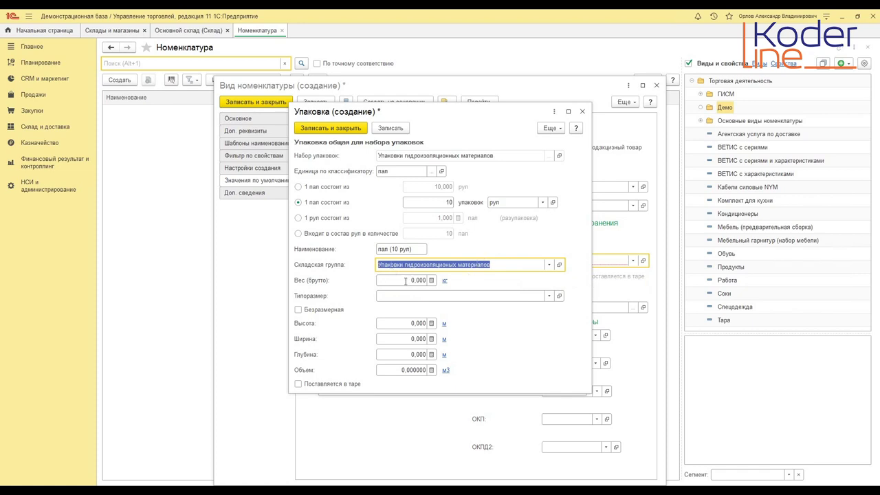
{"action": "left_click", "coordinate": [405, 280]}
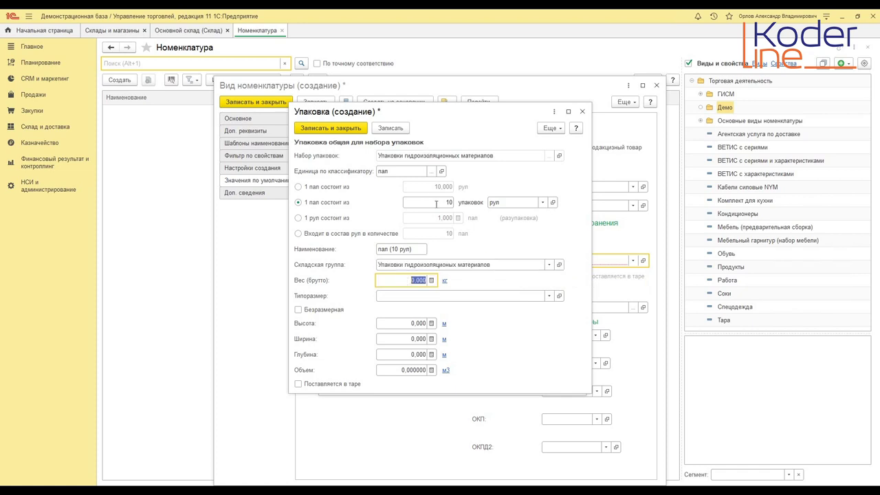
{"action": "type", "text": "50"}
{"action": "key", "text": "Tab"}
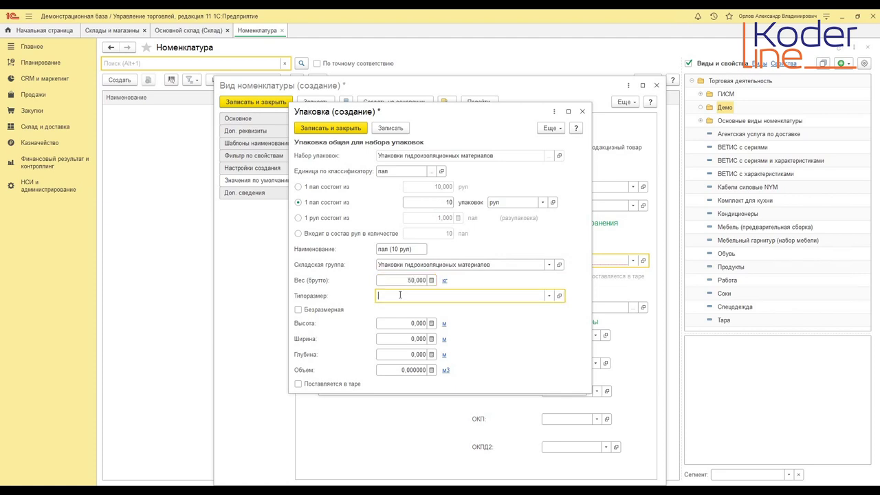
- Set the pallet package's height, width and depth to 1 m each
{"action": "left_click", "coordinate": [412, 324]}
{"action": "type", "text": "1"}
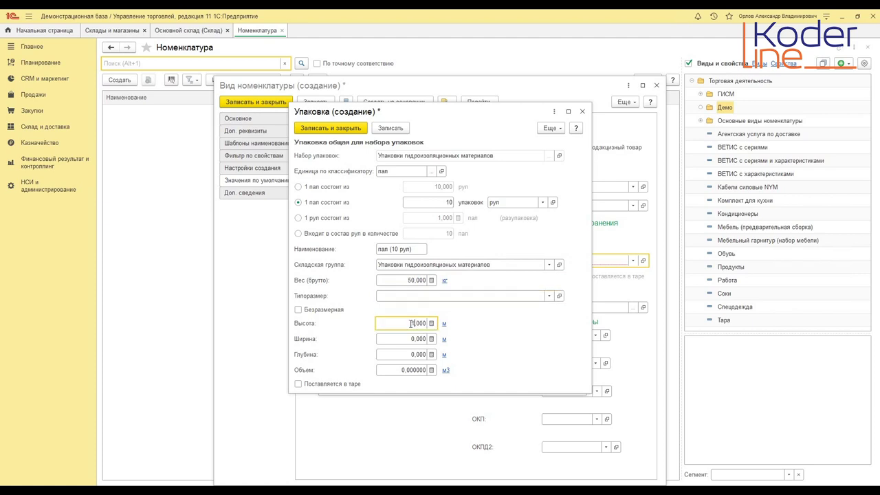
{"action": "left_click", "coordinate": [413, 339]}
{"action": "left_click", "coordinate": [417, 339]}
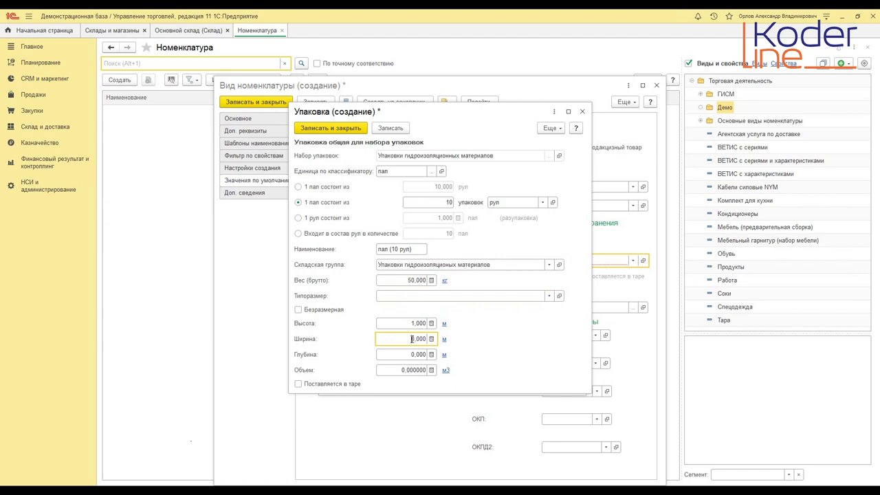
{"action": "type", "text": "1"}
{"action": "left_click", "coordinate": [412, 355]}
{"action": "type", "text": "1"}
{"action": "key", "text": "Tab"}
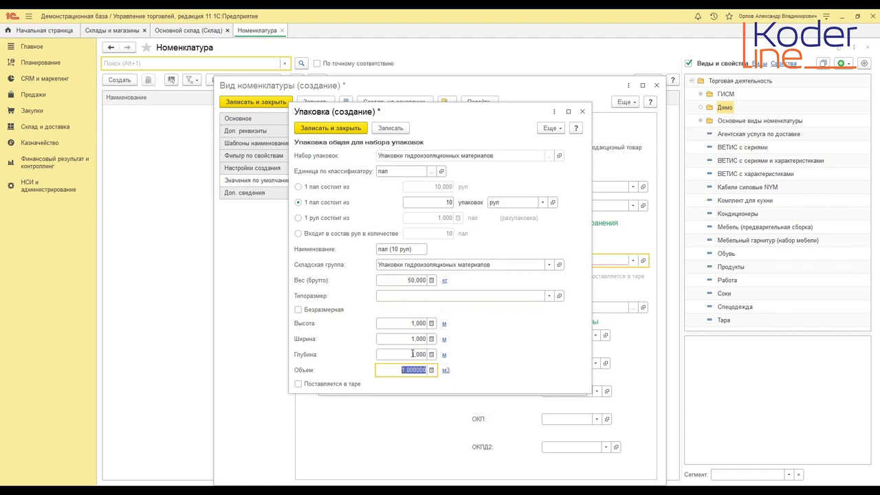
- Mark the pallet package as supplied in tare, and open the full item list for choosing the returnable tare
{"action": "left_click", "coordinate": [298, 383]}
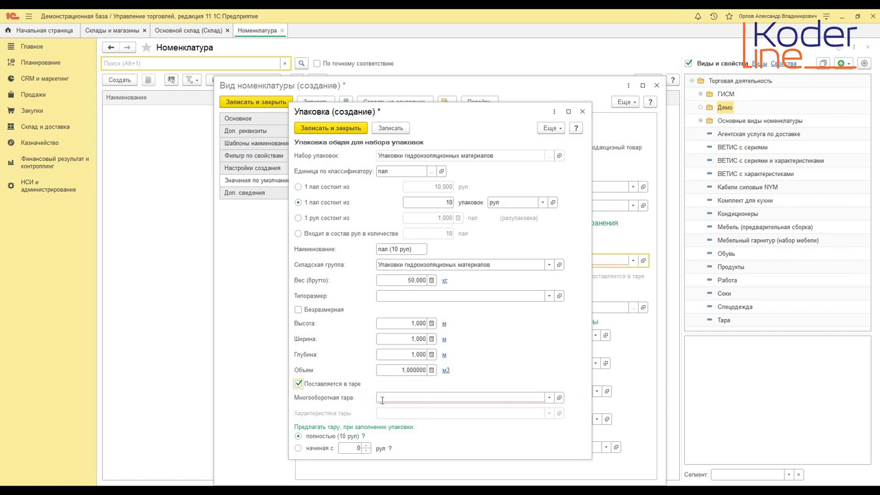
{"action": "left_click", "coordinate": [549, 400]}
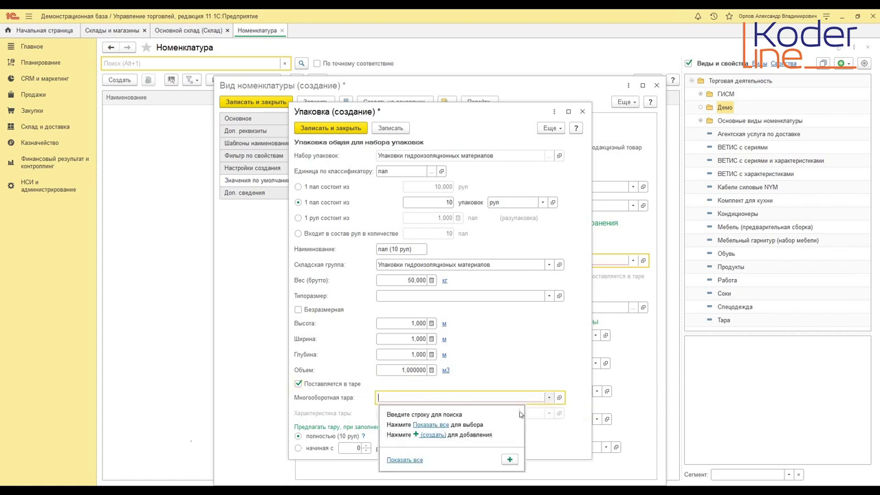
{"action": "left_click", "coordinate": [430, 426]}
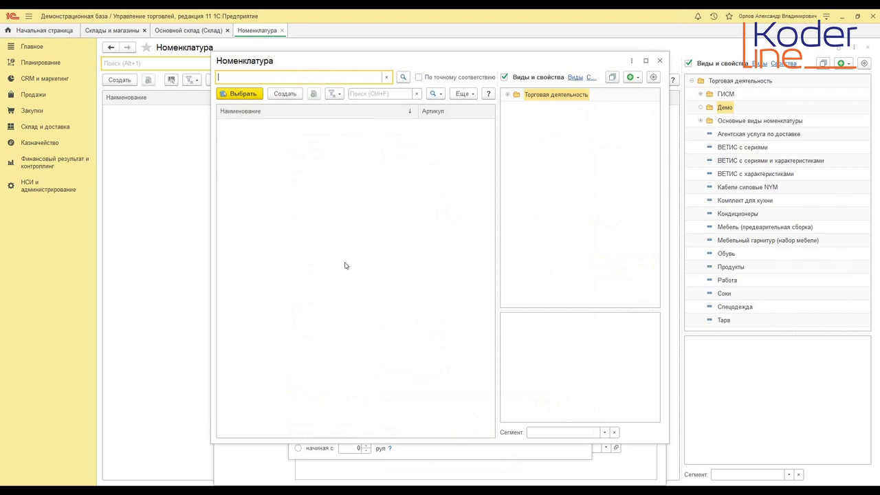
- Start a new item kind in the "Демо" group and set its item type to "Тара"
{"action": "left_click", "coordinate": [507, 97]}
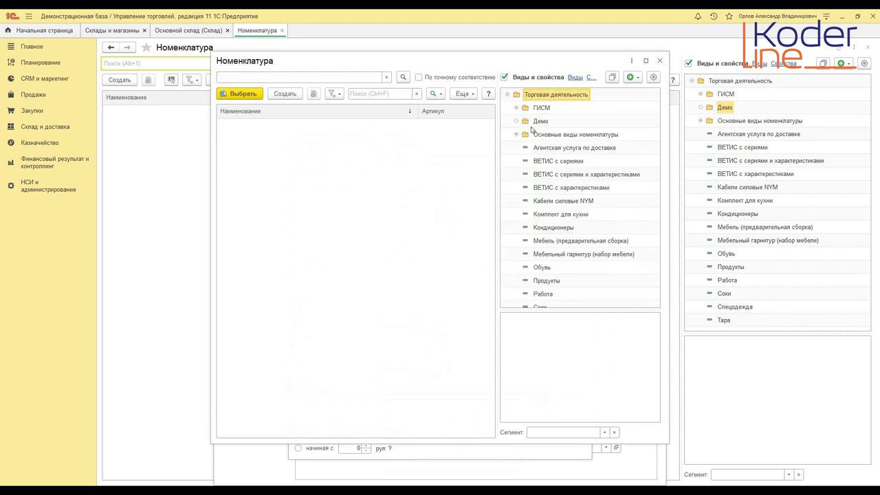
{"action": "left_click", "coordinate": [540, 121]}
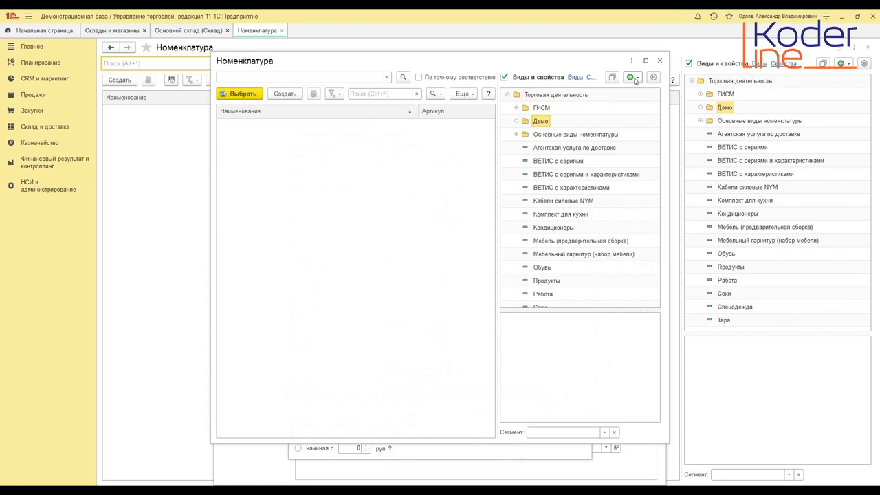
{"action": "left_click", "coordinate": [636, 78]}
{"action": "left_click", "coordinate": [647, 90]}
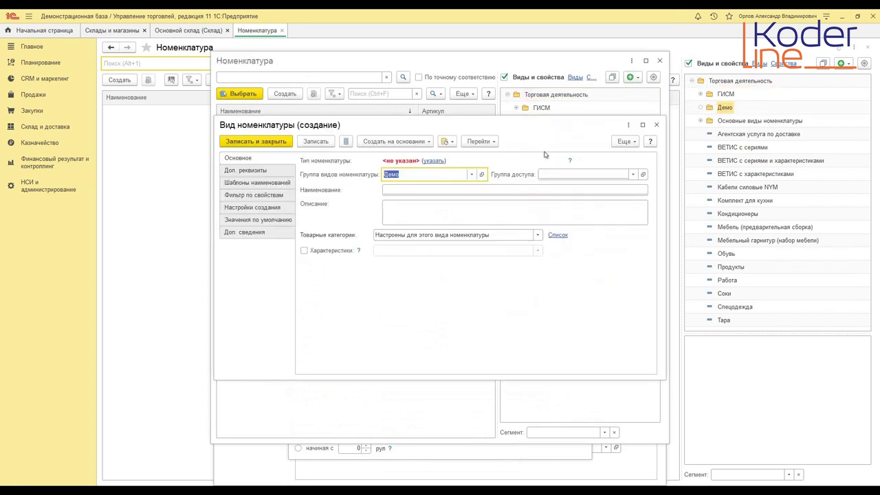
{"action": "left_click", "coordinate": [427, 161]}
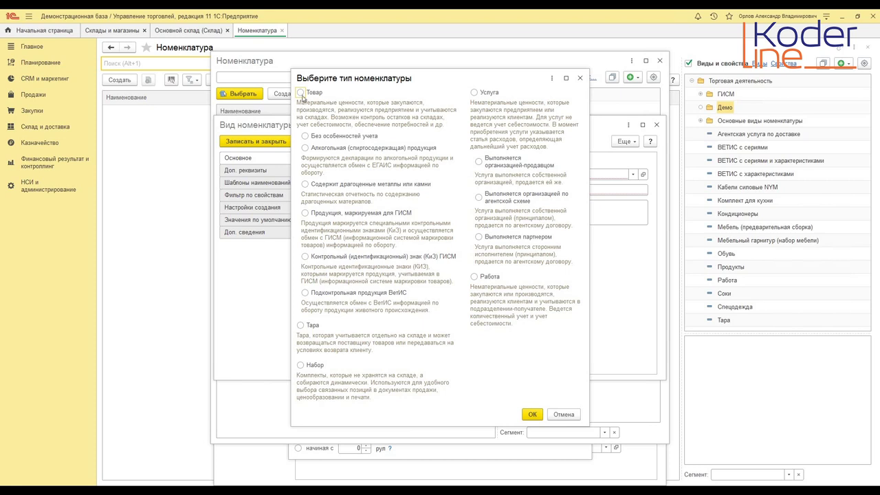
{"action": "left_click", "coordinate": [303, 328]}
{"action": "left_click", "coordinate": [532, 414]}
- Set the new item kind's access group to "Прочее" and name it "Тара"
{"action": "left_click", "coordinate": [558, 178]}
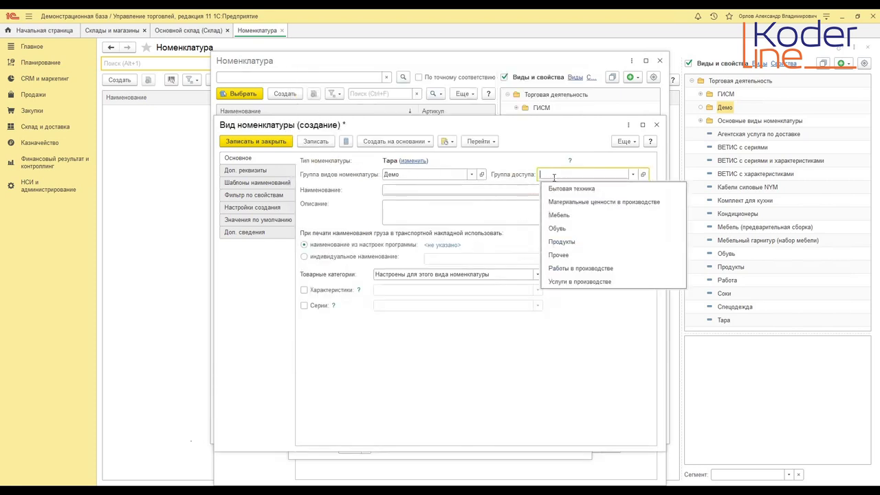
{"action": "left_click", "coordinate": [550, 252]}
{"action": "left_click", "coordinate": [412, 189]}
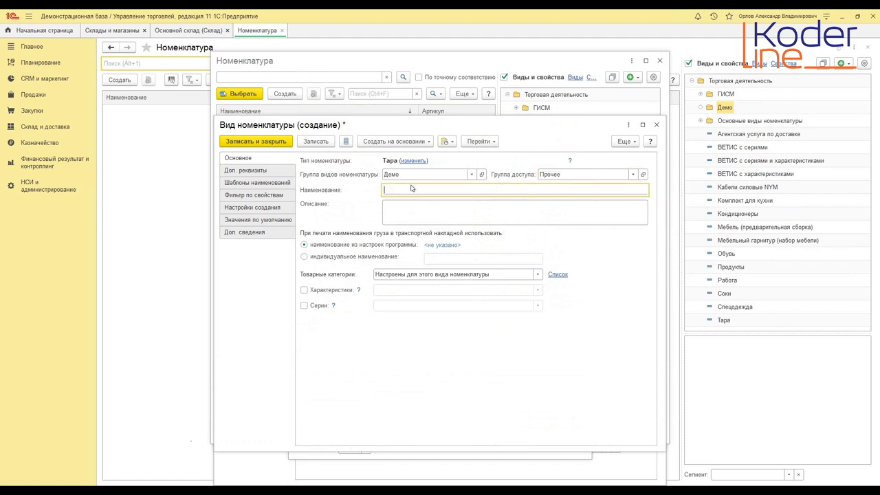
{"action": "type", "text": "тара"}
{"action": "key", "text": "BackSpace"}
{"action": "key", "text": "BackSpace"}
{"action": "type", "text": "Тара"}
{"action": "key", "text": "Tab"}
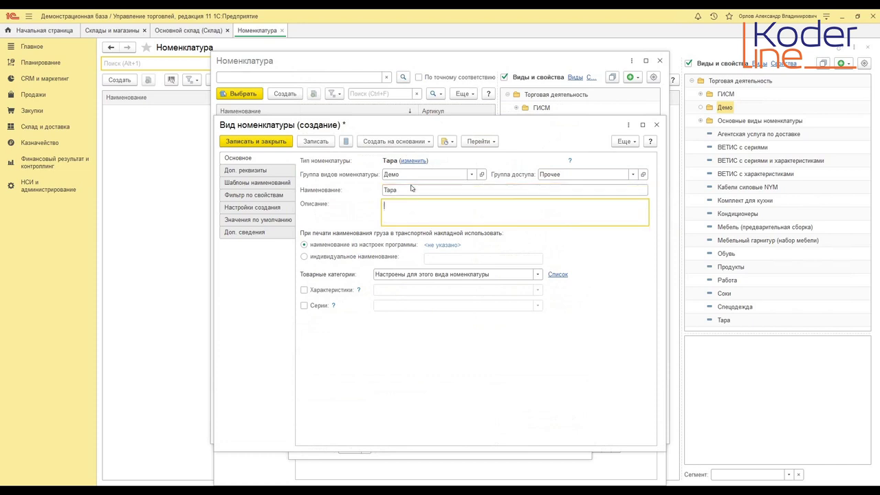
- In the default values of the "Тара" kind, set the VAT rate to 20% and the storage unit to "шт"
{"action": "left_click", "coordinate": [265, 220]}
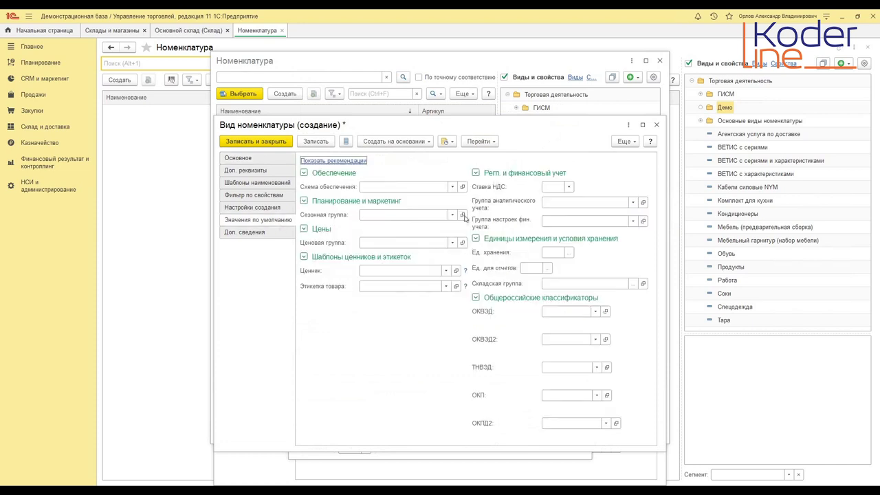
{"action": "left_click", "coordinate": [553, 187]}
{"action": "left_click", "coordinate": [554, 201]}
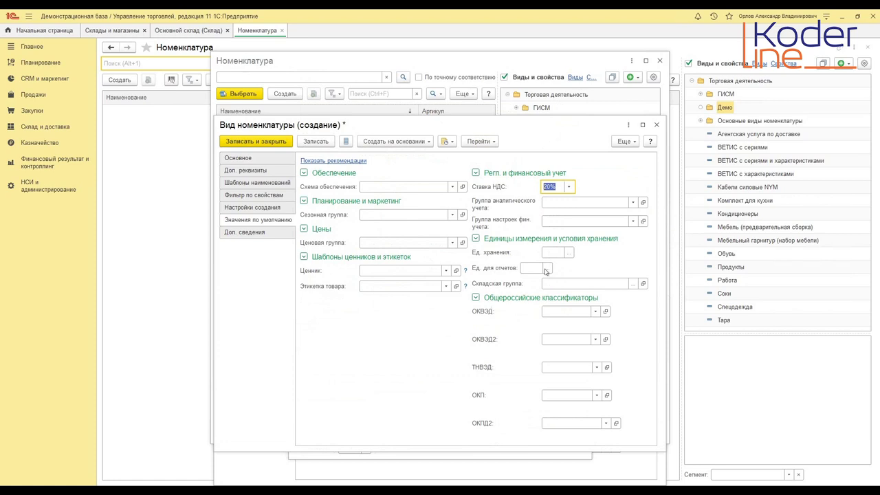
{"action": "left_click", "coordinate": [553, 253]}
{"action": "type", "text": "шт"}
{"action": "key", "text": "Return"}
{"action": "key", "text": "Tab"}
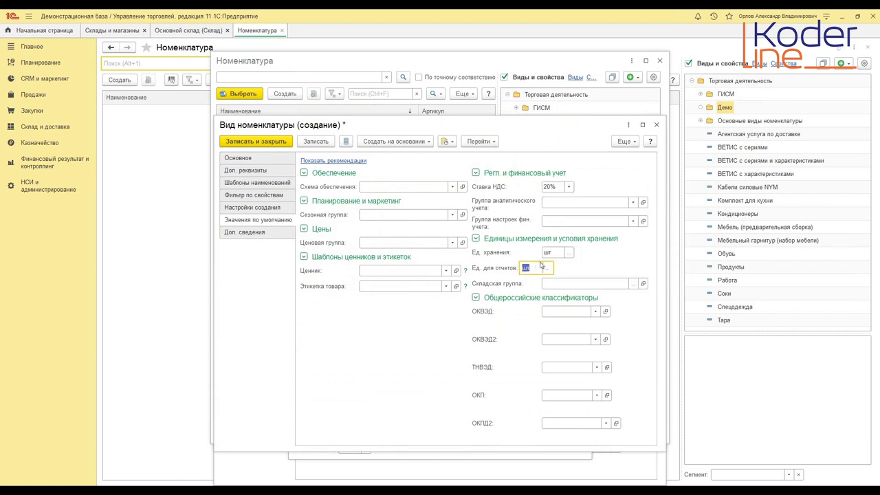
- Open the choice of warehouse group for the "Тара" item kind and start a new warehouse group
{"action": "left_click", "coordinate": [550, 283]}
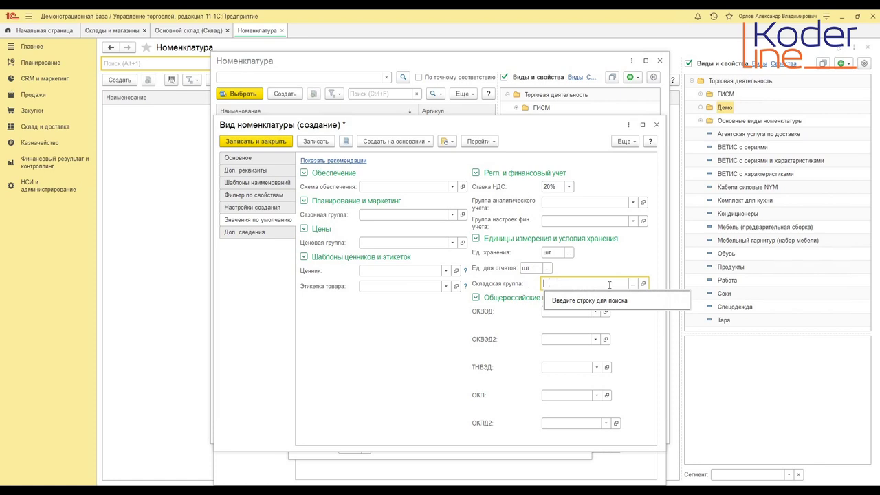
{"action": "left_click", "coordinate": [633, 283]}
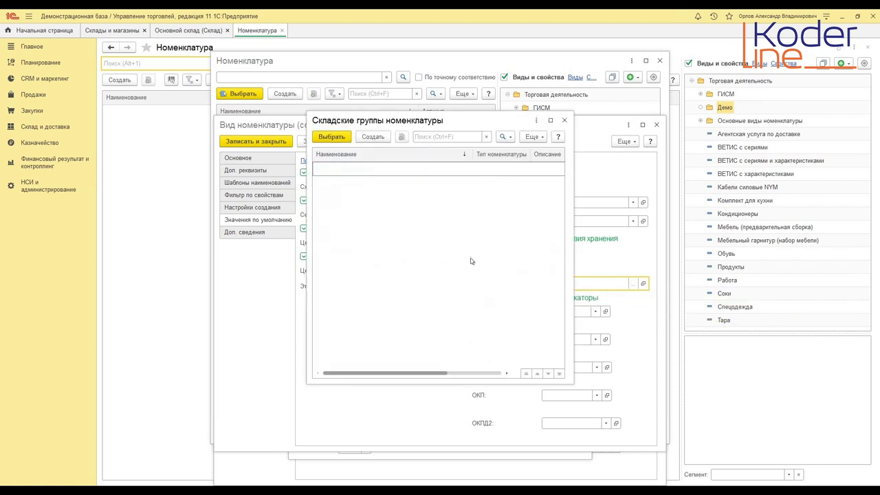
{"action": "left_click", "coordinate": [370, 136]}
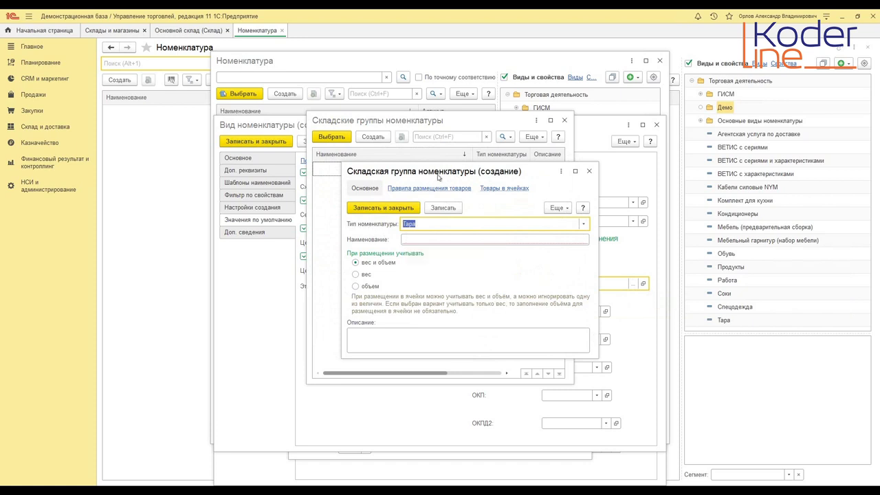
- Examine the item types of the existing warehouse groups in the item classifiers, and return to the new warehouse group
{"action": "left_click", "coordinate": [39, 187]}
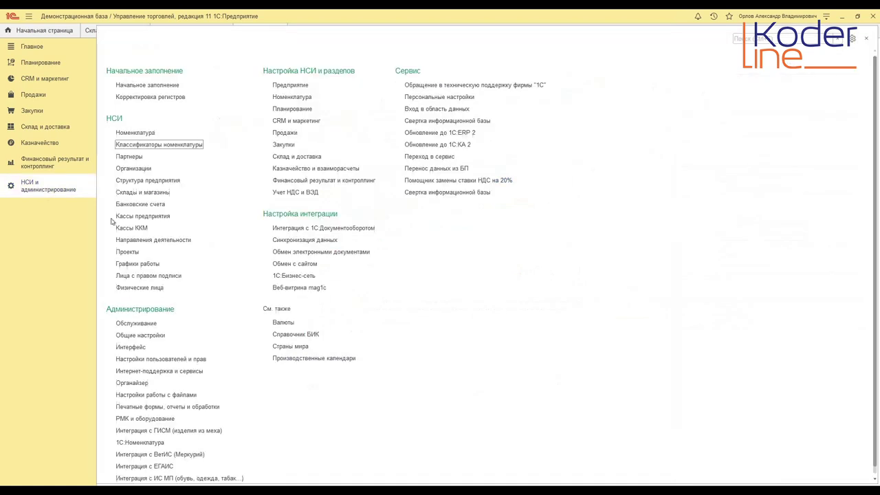
{"action": "left_click", "coordinate": [152, 147]}
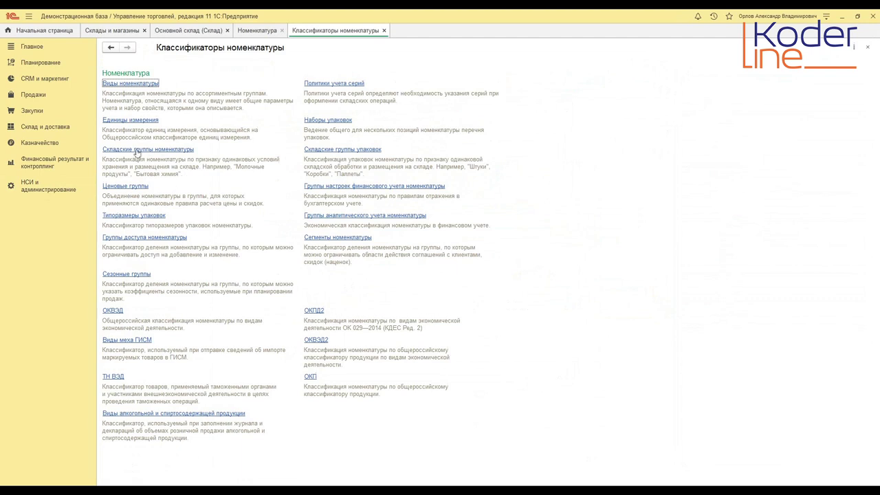
{"action": "left_click", "coordinate": [138, 150]}
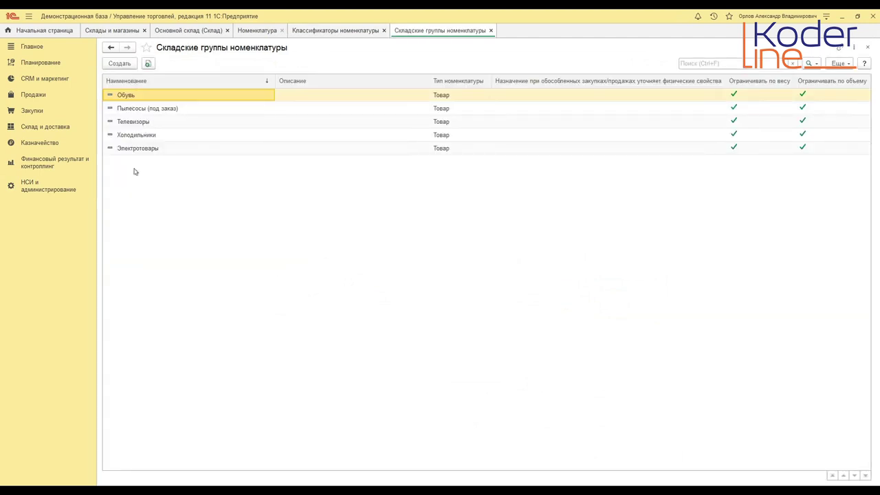
{"action": "left_click", "coordinate": [441, 100]}
{"action": "left_click", "coordinate": [438, 108]}
{"action": "left_click", "coordinate": [436, 122]}
{"action": "left_click", "coordinate": [438, 135]}
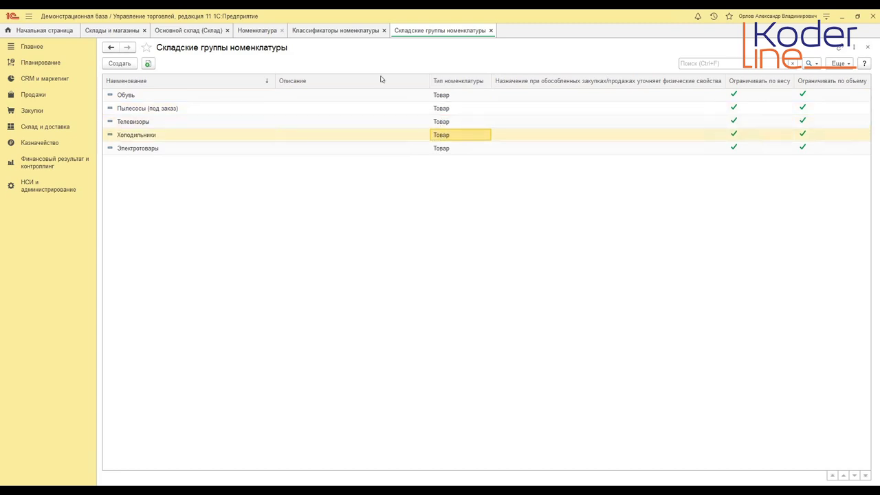
{"action": "left_click", "coordinate": [251, 32]}
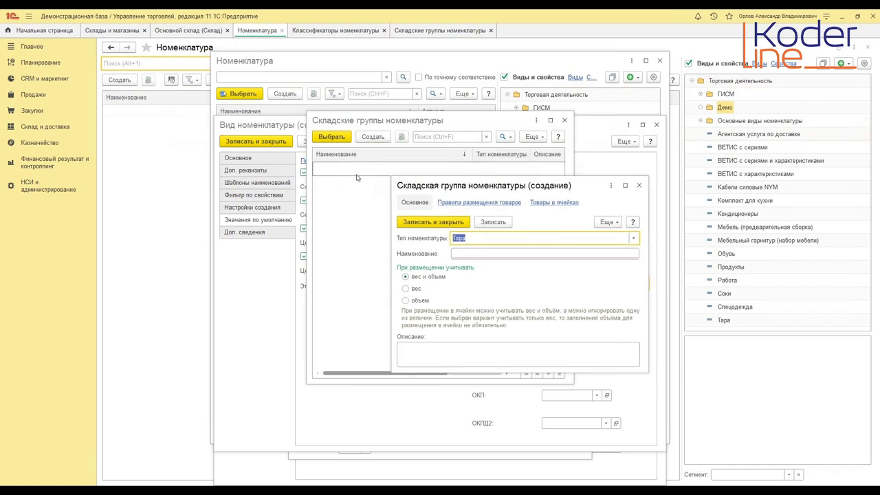
- Save the new warehouse group as "Тара" with placement by weight and volume, and assign it to the "Тара" item kind
{"action": "left_click", "coordinate": [460, 253]}
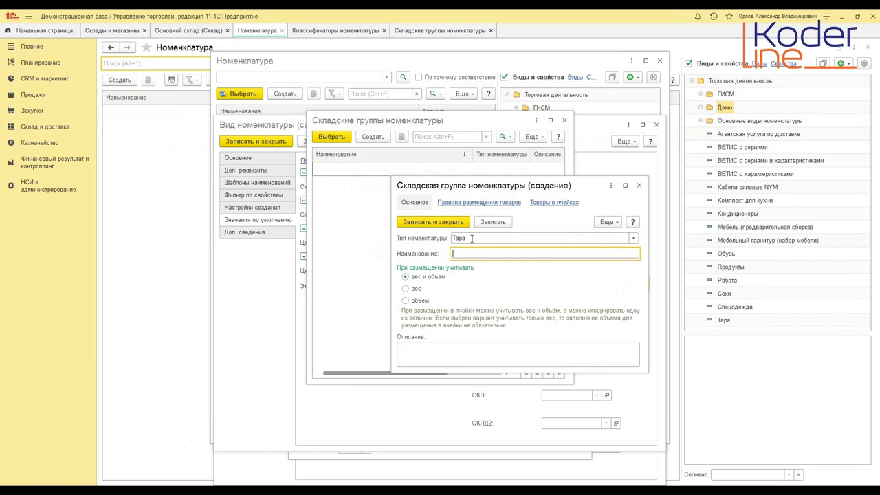
{"action": "type", "text": "Тара"}
{"action": "left_click", "coordinate": [420, 292]}
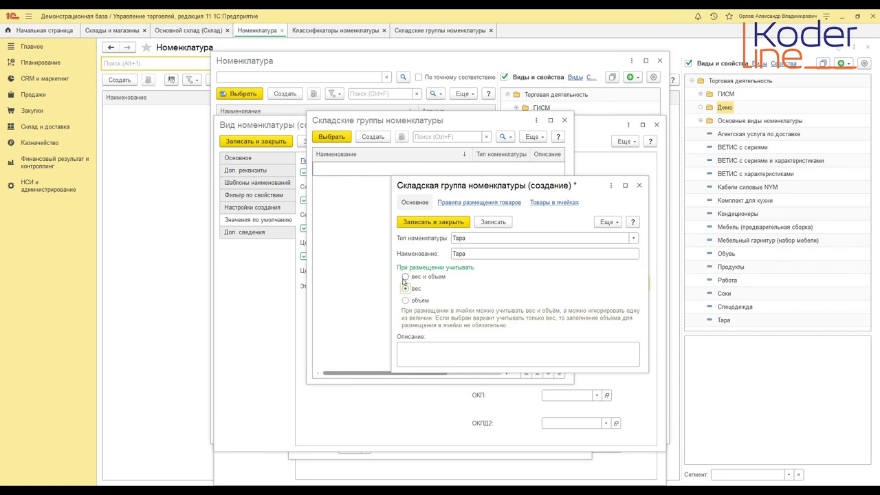
{"action": "left_click", "coordinate": [406, 278]}
{"action": "left_click", "coordinate": [419, 222]}
{"action": "double_click", "coordinate": [364, 168]}
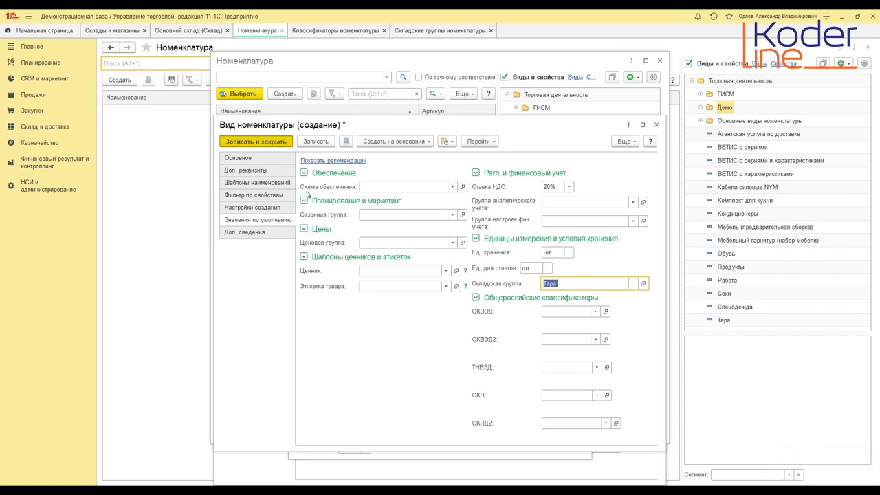
{"action": "key", "text": "ctrl+Return"}
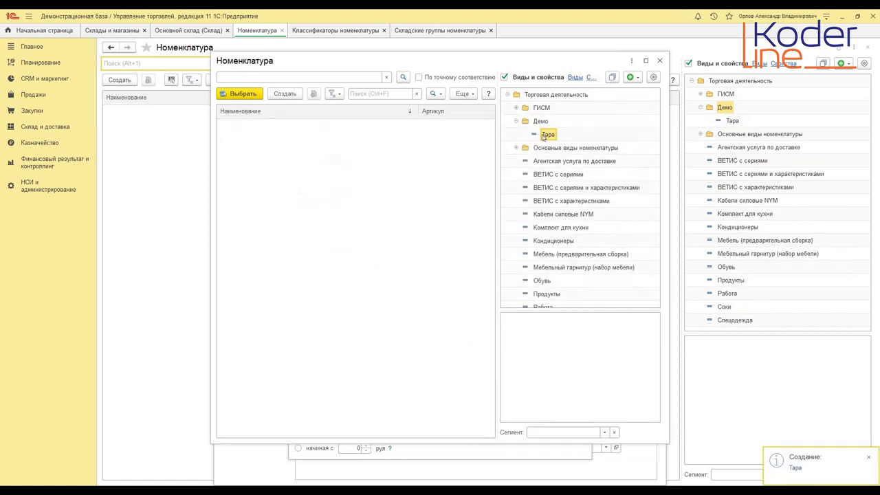
- Create an item of the kind "Тара" with the working name "Паллета" and save it
{"action": "left_click", "coordinate": [290, 95]}
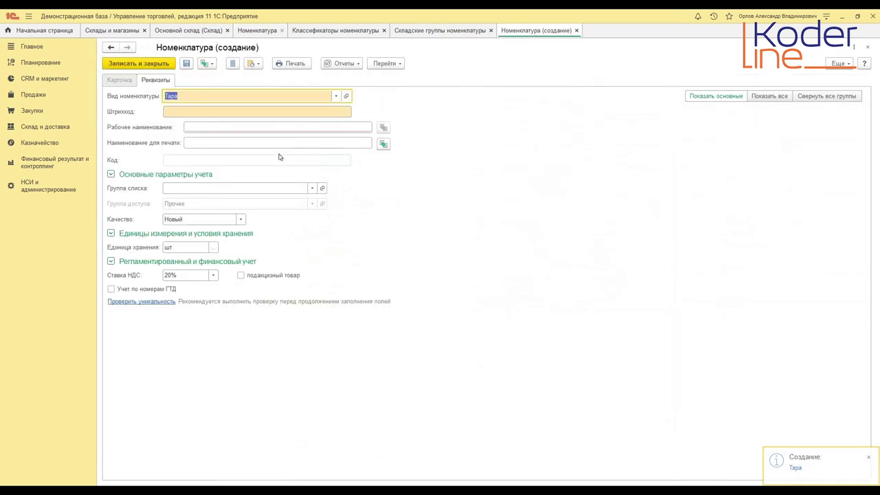
{"action": "left_click", "coordinate": [238, 128]}
{"action": "type", "text": "Паллета"}
{"action": "key", "text": "Tab"}
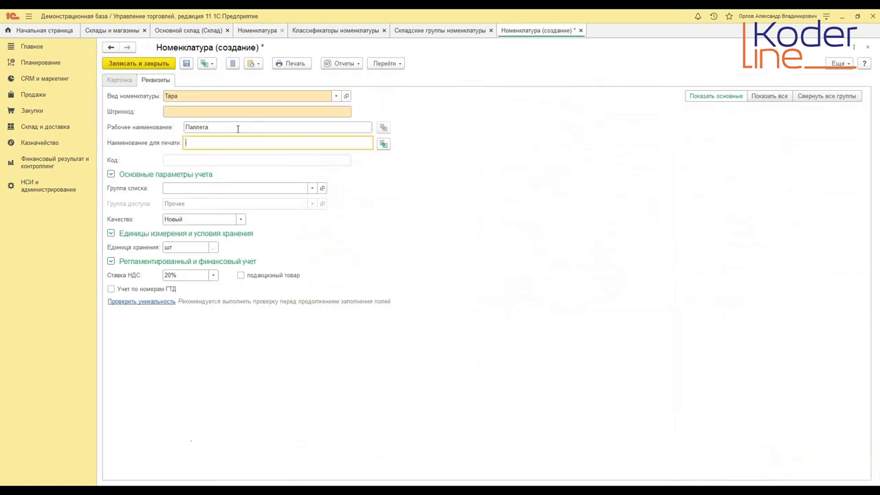
{"action": "left_click", "coordinate": [186, 64]}
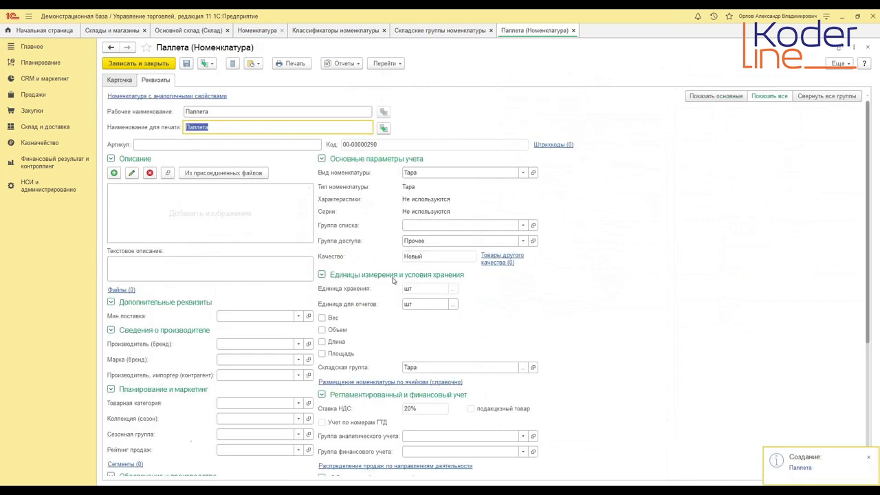
- Enable weight for the "Паллета" item and set it to 10 kg per piece
{"action": "left_click", "coordinate": [415, 287]}
{"action": "left_click", "coordinate": [412, 302]}
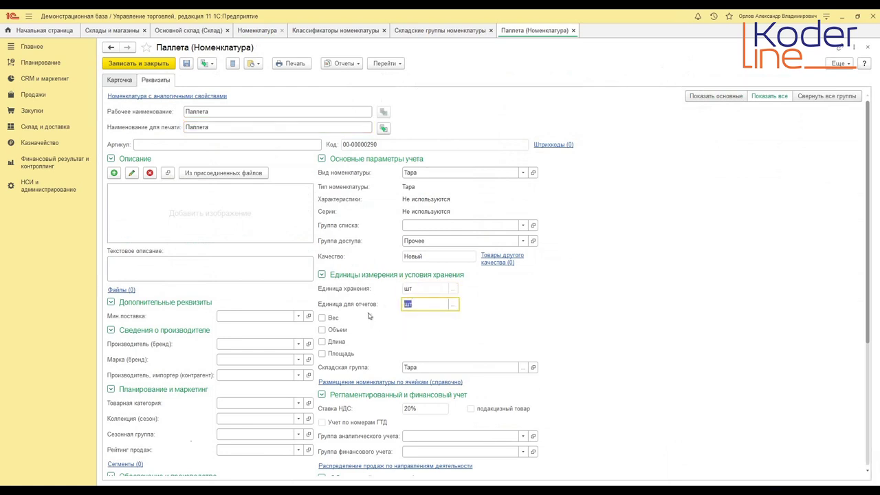
{"action": "left_click", "coordinate": [322, 319]}
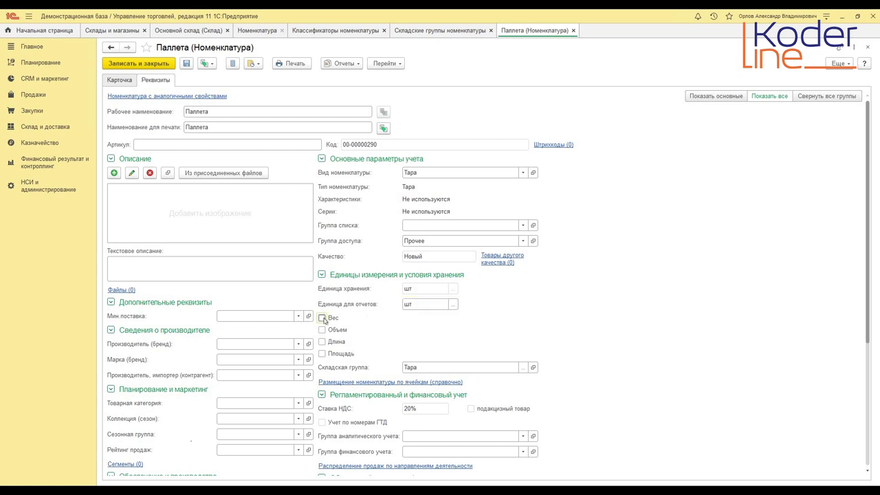
{"action": "left_click", "coordinate": [437, 320]}
{"action": "left_click", "coordinate": [437, 320]}
{"action": "type", "text": "10,000"}
- Enable volume for the "Паллета" item, set it to 0.1 m3 per piece, and save the item
{"action": "left_click", "coordinate": [322, 362]}
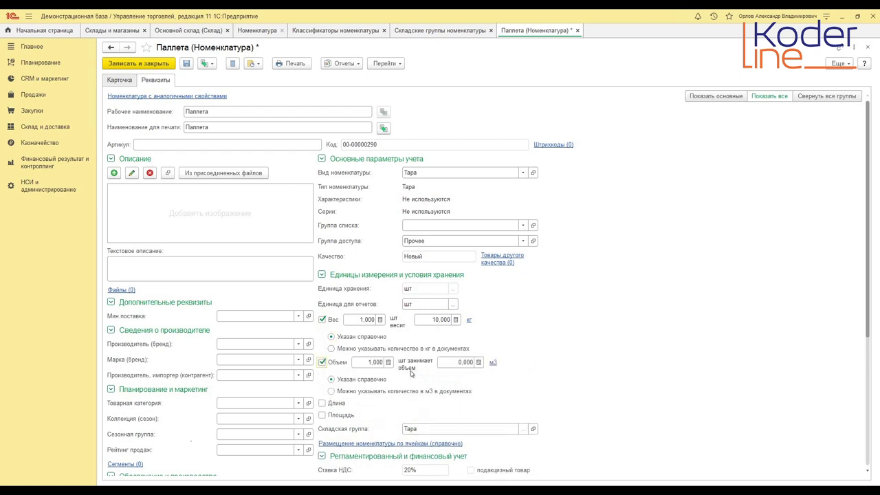
{"action": "left_click", "coordinate": [459, 363]}
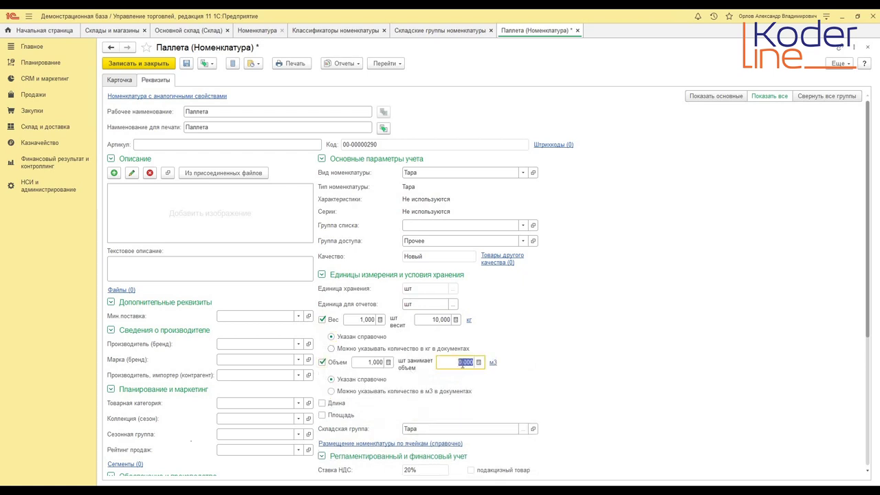
{"action": "left_click", "coordinate": [464, 363]}
{"action": "key", "text": "Tab"}
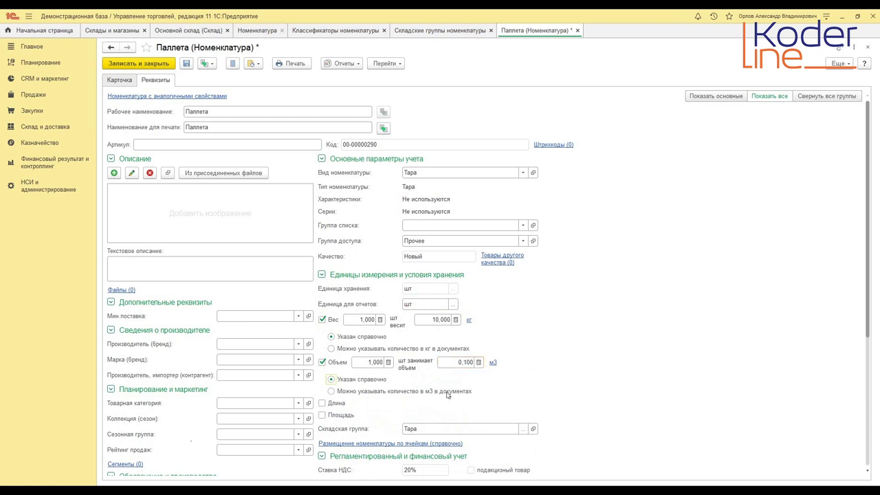
{"action": "left_click", "coordinate": [159, 63]}
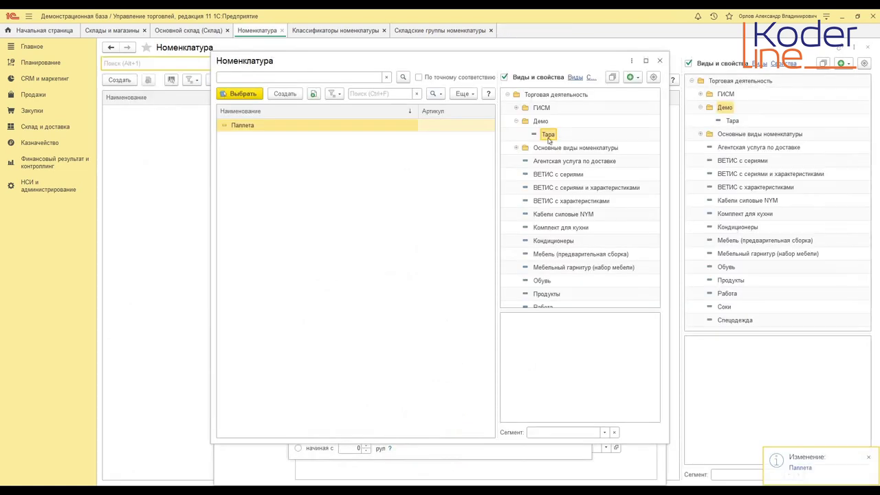
- Review the warehouse group and its description in the default values of the "Тара" item kind
{"action": "double_click", "coordinate": [549, 136]}
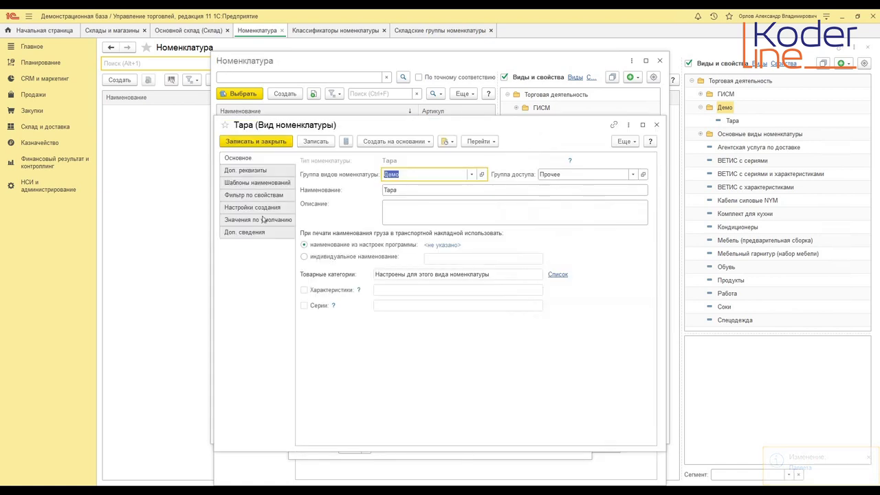
{"action": "left_click", "coordinate": [263, 218]}
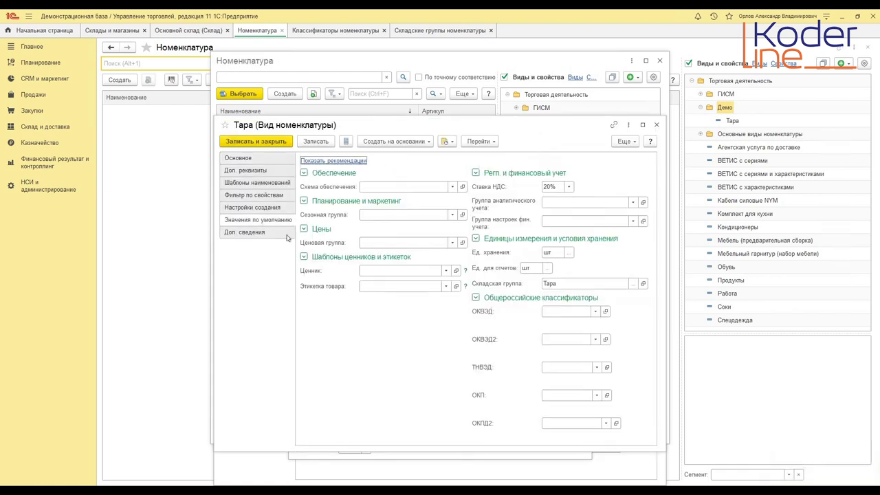
{"action": "left_click", "coordinate": [569, 284]}
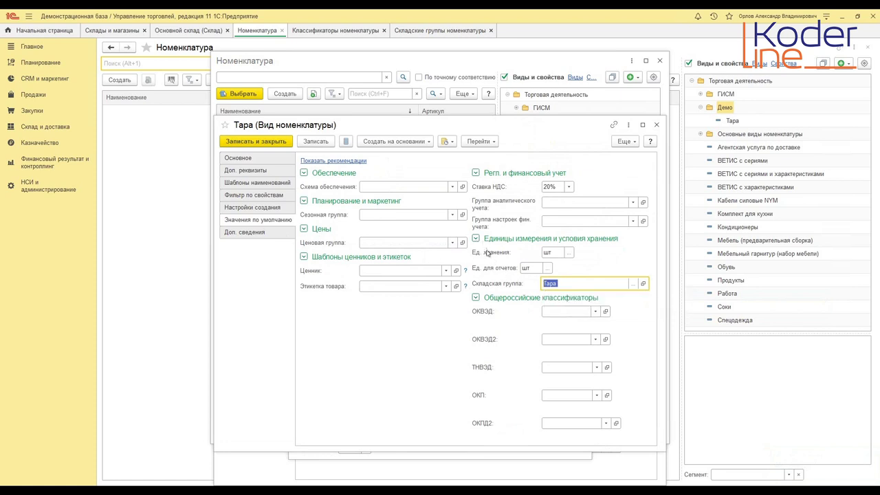
{"action": "mouse_move", "coordinate": [487, 253]}
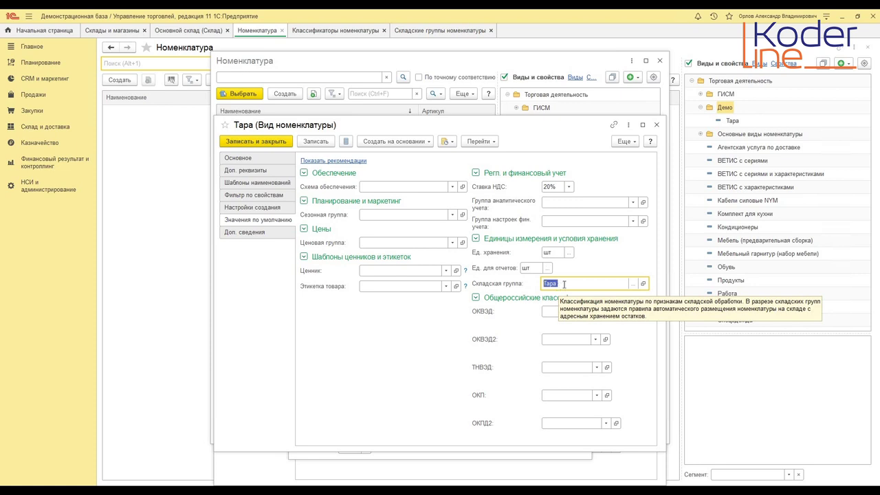
{"action": "left_click", "coordinate": [657, 124]}
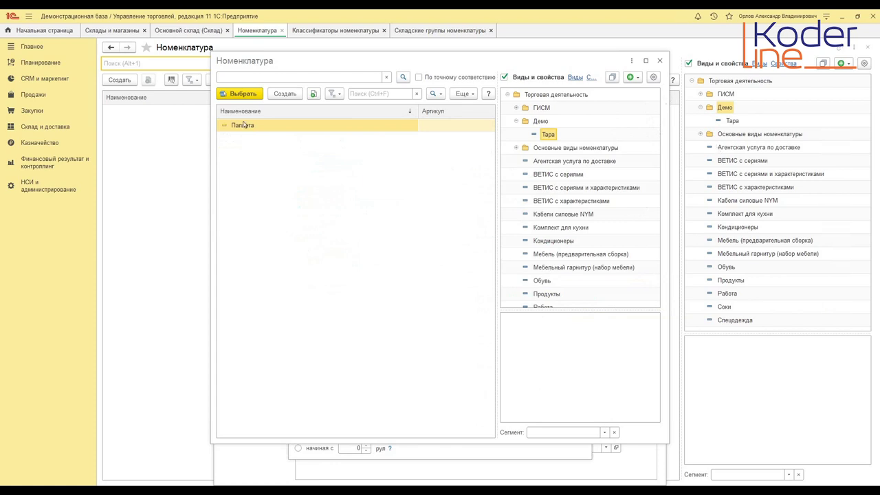
- Choose "Паллета" as the returnable tare of the pallet package and save the package
{"action": "left_click", "coordinate": [252, 127]}
{"action": "double_click", "coordinate": [251, 126]}
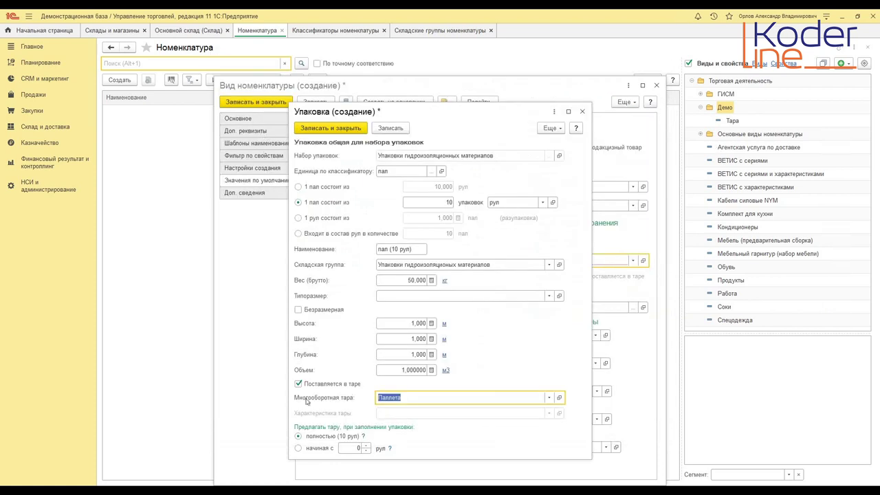
{"action": "left_click", "coordinate": [403, 400]}
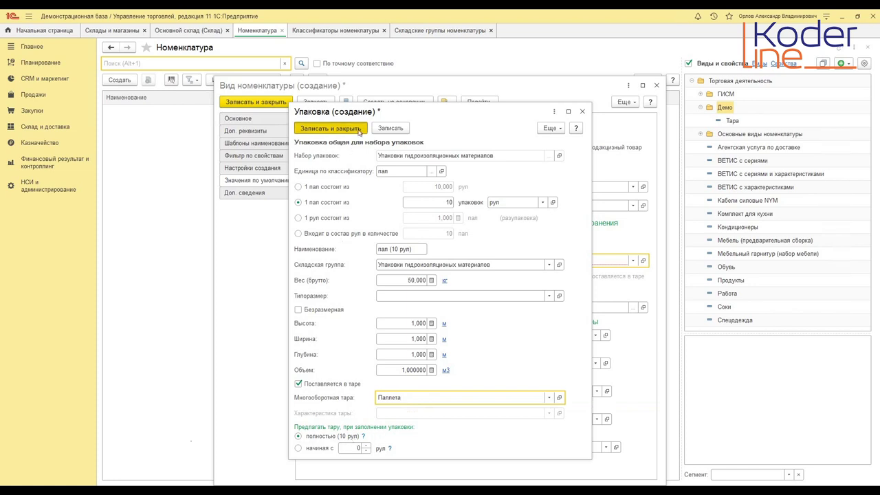
{"action": "left_click", "coordinate": [330, 128]}
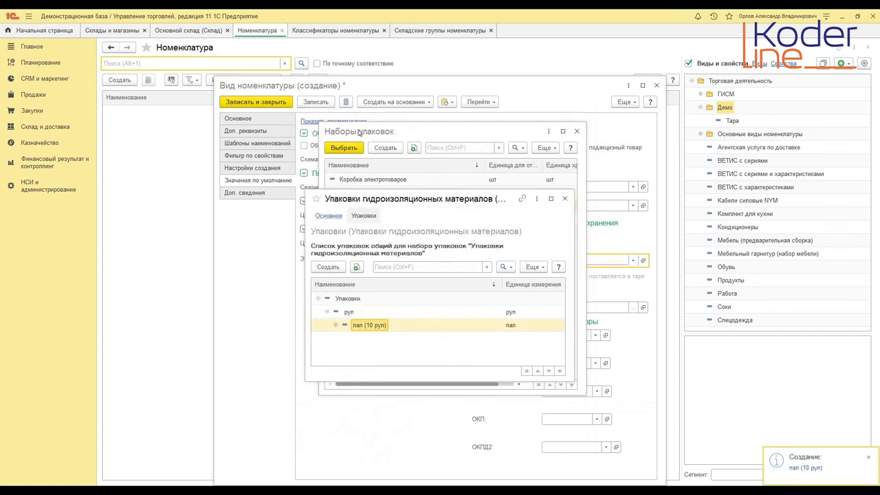
- Review the saved pallet package and the main data of its package set, and close the set
{"action": "double_click", "coordinate": [367, 322]}
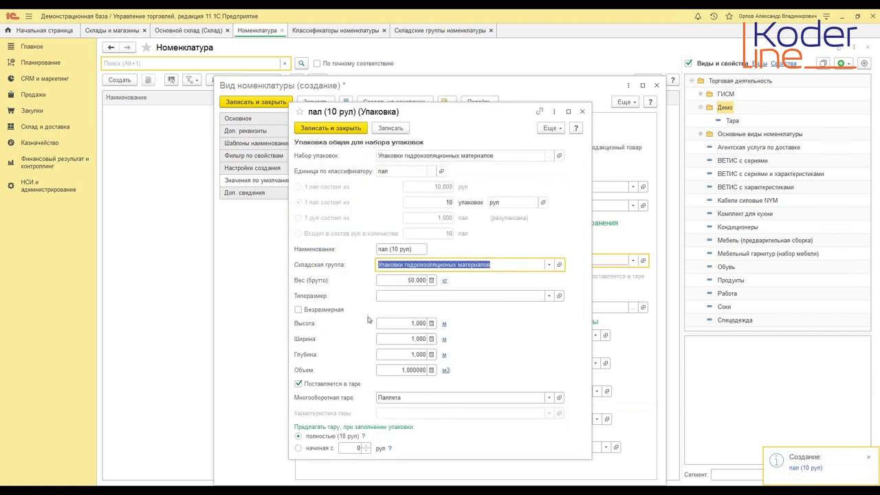
{"action": "left_click", "coordinate": [330, 128]}
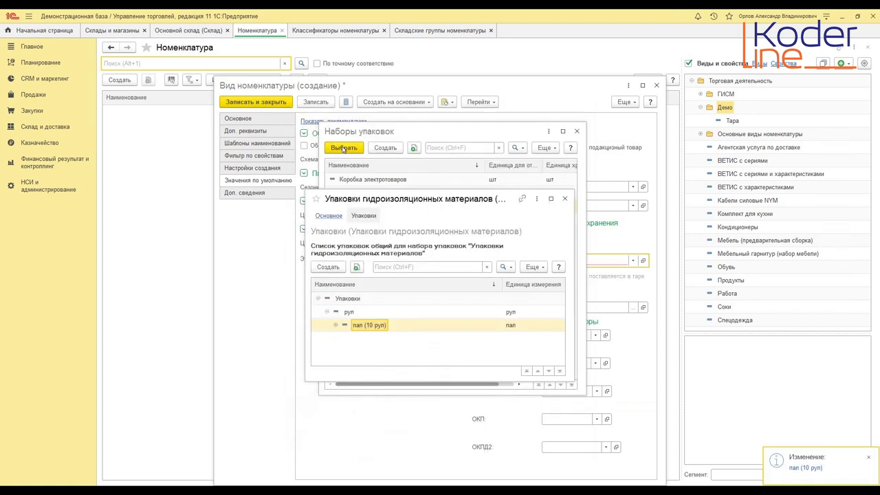
{"action": "left_click", "coordinate": [329, 216]}
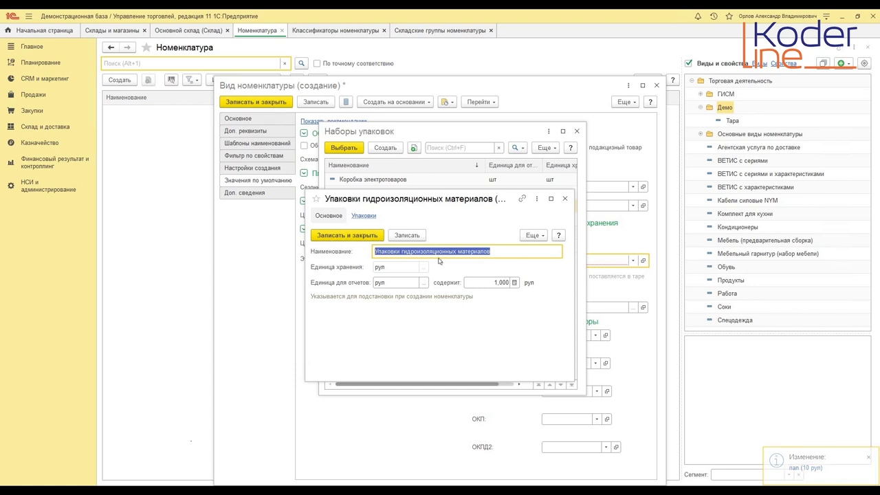
{"action": "left_click", "coordinate": [565, 199]}
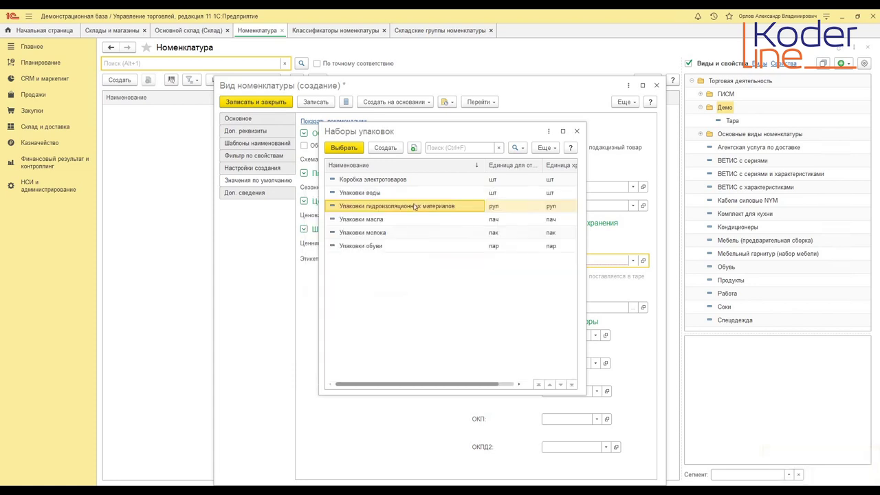
- Choose the common package set "Упаковки гидроизоляционных материалов" and create a warehouse group named "Гидроизоляционные материалы"
{"action": "double_click", "coordinate": [375, 206]}
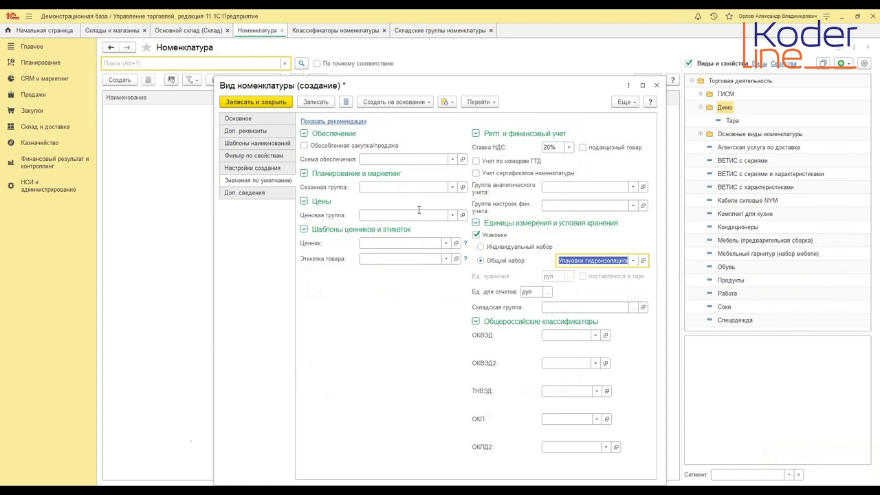
{"action": "left_click", "coordinate": [548, 309]}
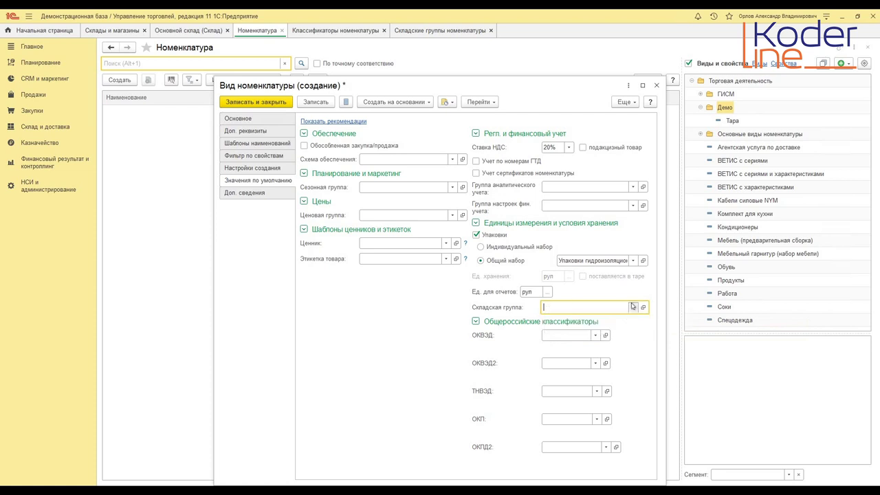
{"action": "left_click", "coordinate": [633, 308]}
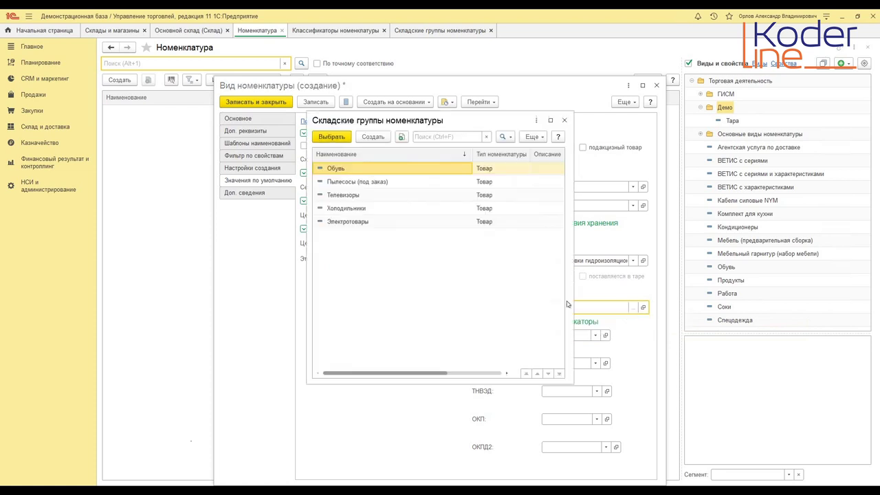
{"action": "left_click", "coordinate": [373, 136]}
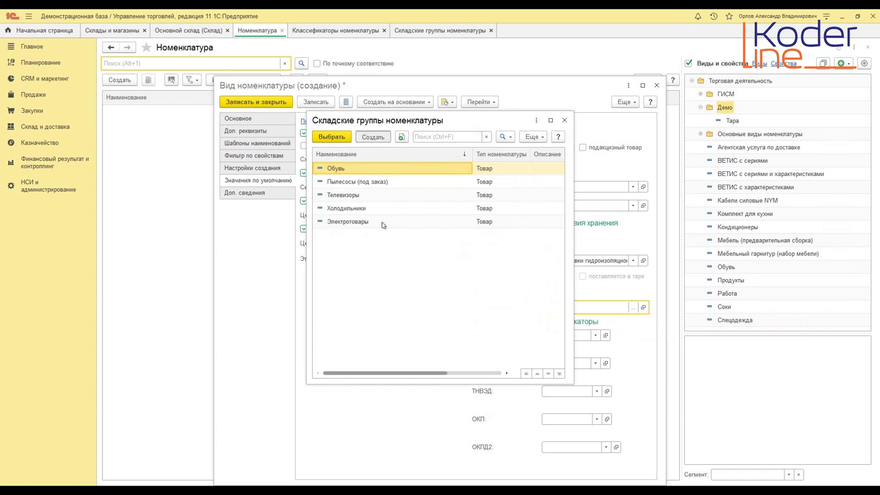
{"action": "left_click", "coordinate": [384, 205]}
{"action": "type", "text": "Гидроизоляционные"}
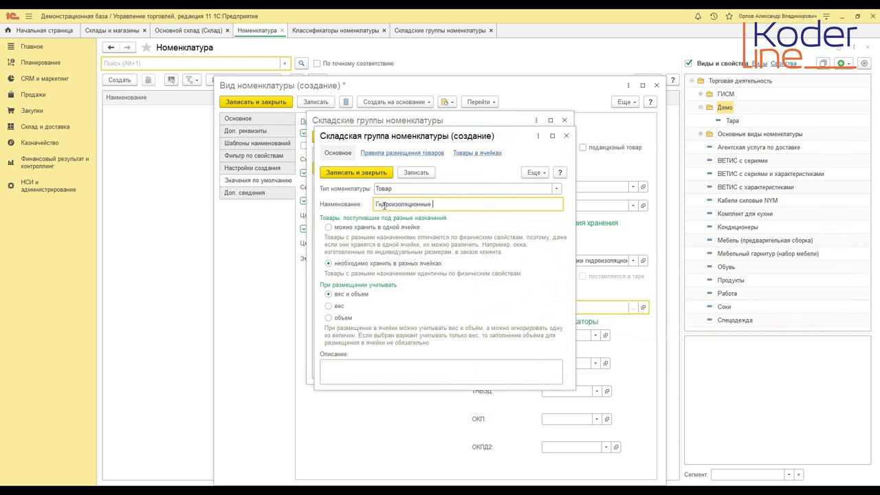
{"action": "type", "text": " материалы"}
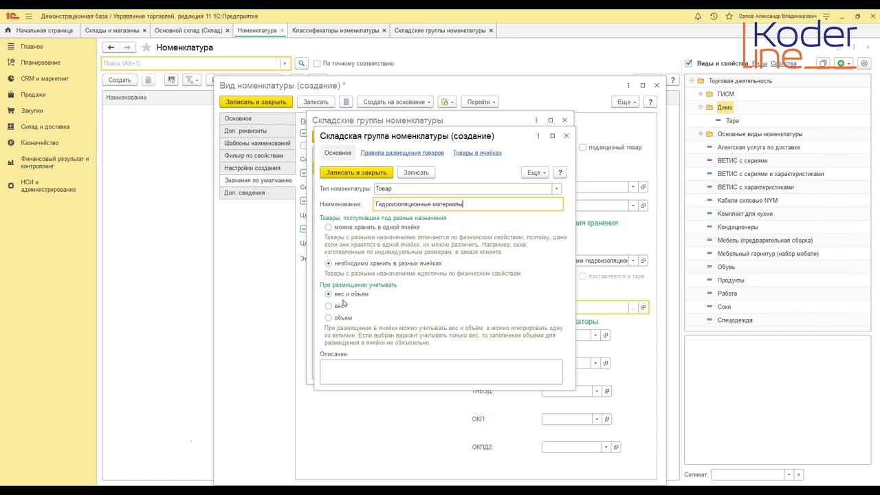
{"action": "left_click", "coordinate": [355, 173]}
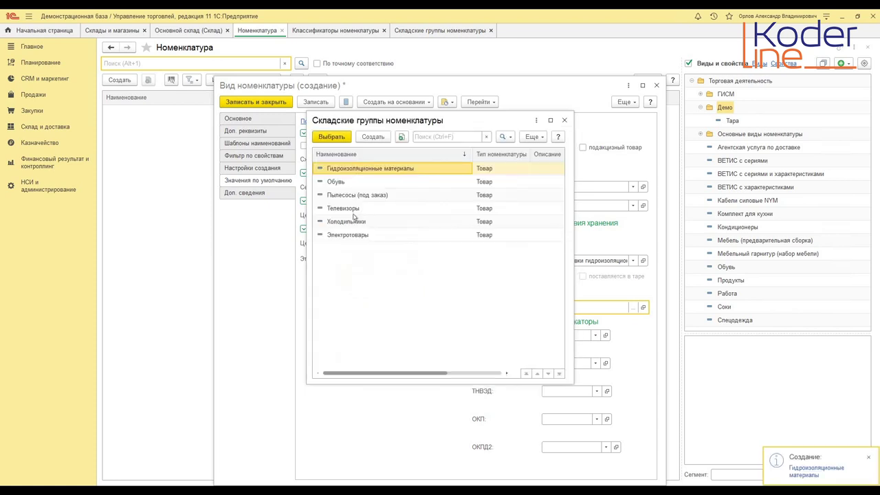
- Assign the "Гидроизоляционные материалы" warehouse group to the item kind, then save and close the kind
{"action": "double_click", "coordinate": [380, 175]}
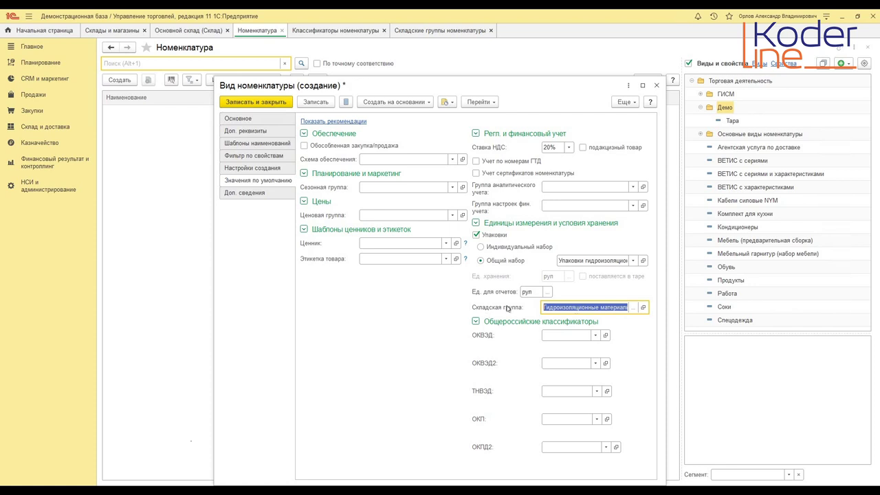
{"action": "mouse_move", "coordinate": [557, 308]}
{"action": "left_click", "coordinate": [282, 103]}
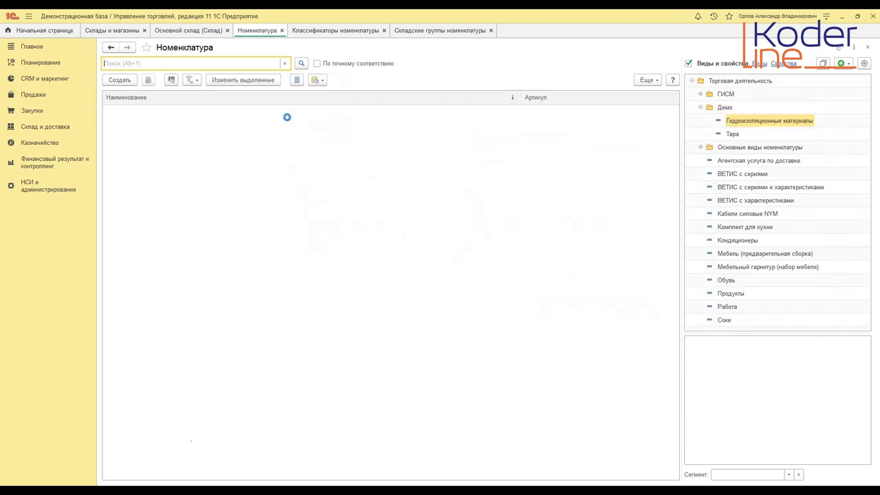
- Create an item with the working name "Стеклоизол" in the "Гидроизоляционные материалы" kind and save it
{"action": "left_click", "coordinate": [747, 122]}
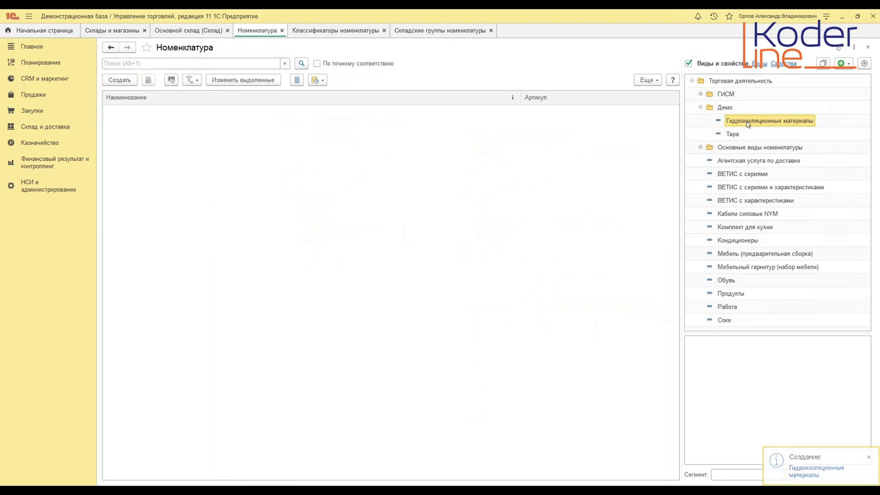
{"action": "left_click", "coordinate": [128, 80]}
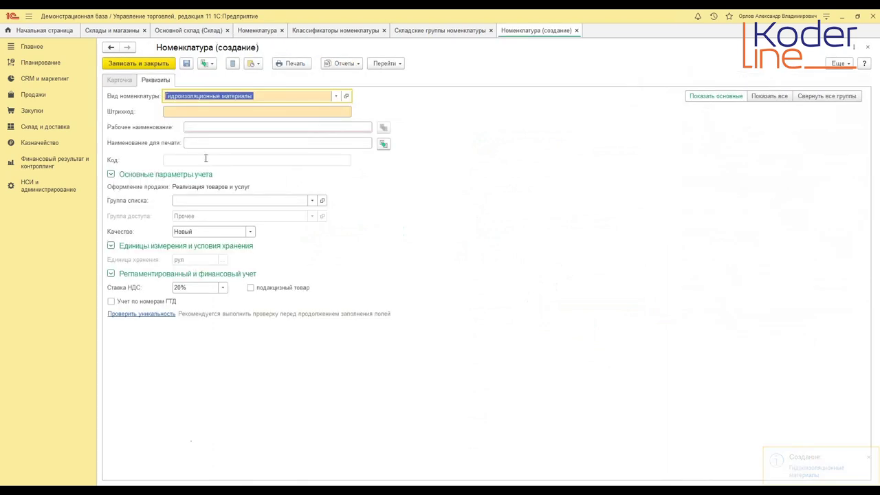
{"action": "left_click", "coordinate": [209, 128]}
{"action": "type", "text": "Стеклоизол"}
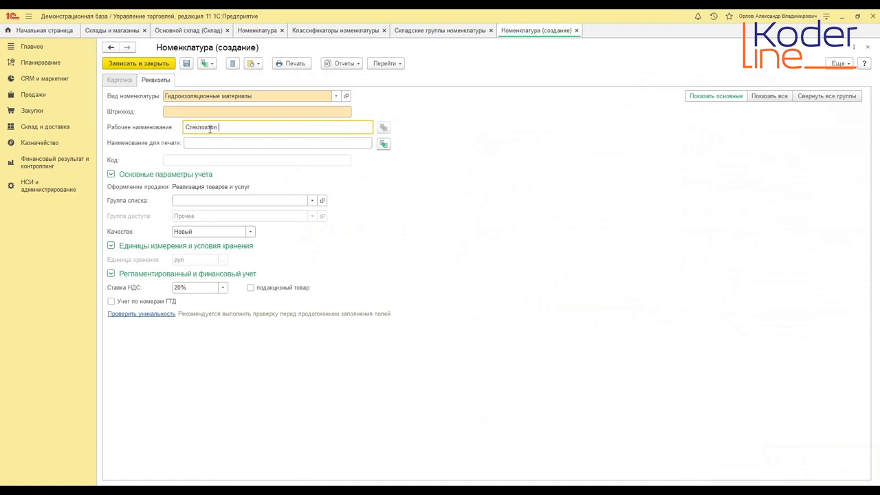
{"action": "key", "text": "Tab"}
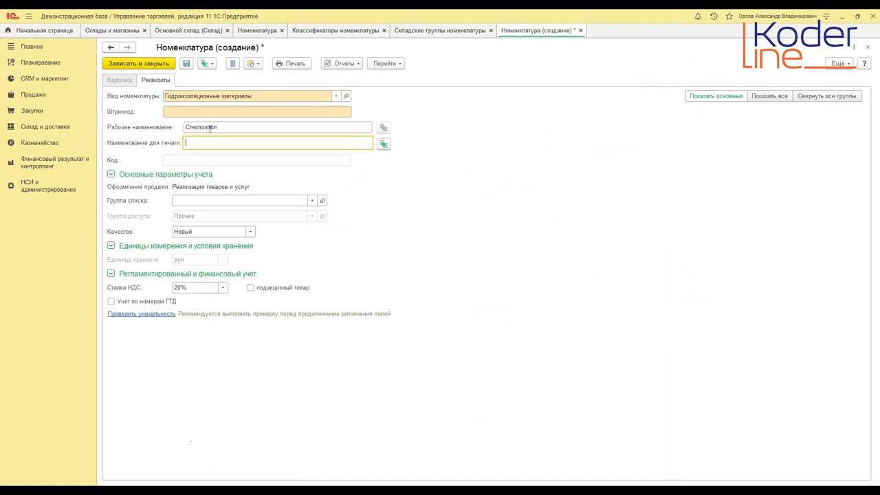
{"action": "left_click", "coordinate": [186, 63]}
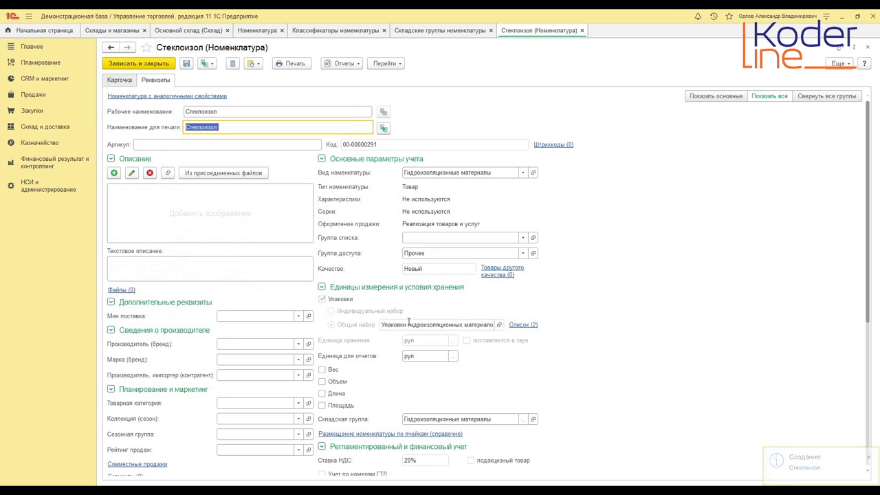
- Review the package list and the filled-in details of the "Стеклоизол" item, and close the item
{"action": "left_click", "coordinate": [515, 325]}
{"action": "left_click", "coordinate": [119, 120]}
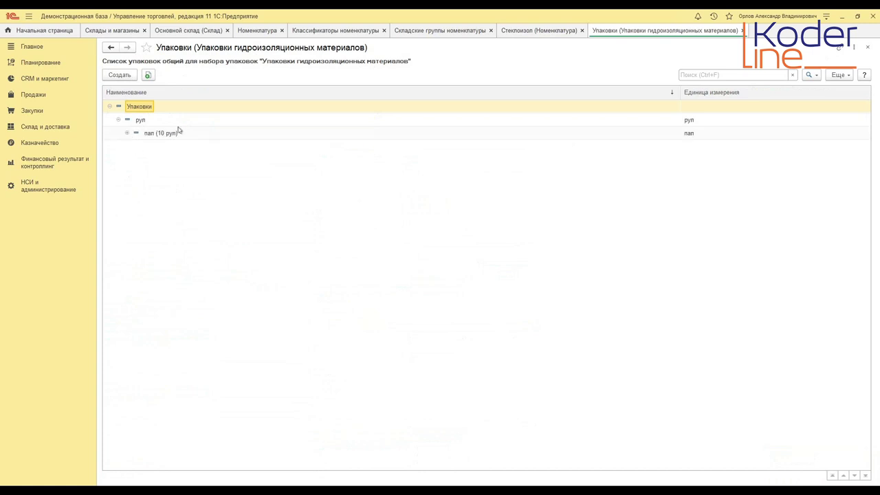
{"action": "left_click", "coordinate": [742, 31]}
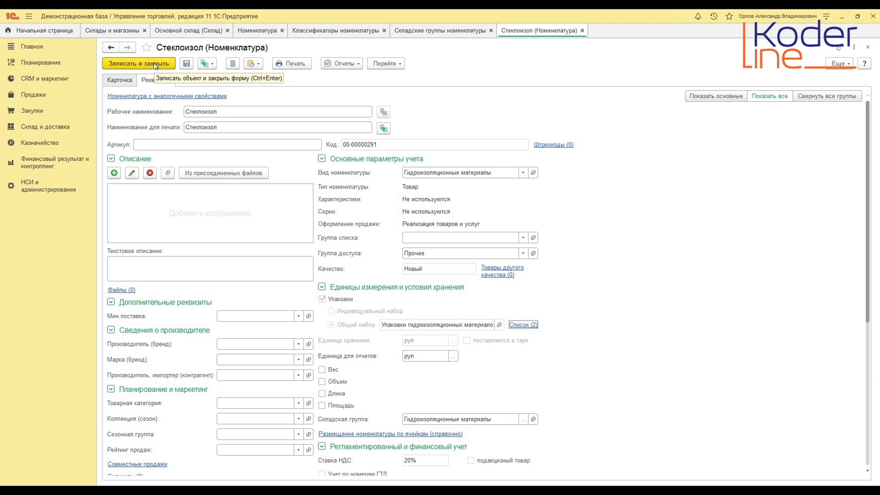
{"action": "scroll", "coordinate": [376, 326], "scroll_direction": "down", "scroll_amount": 3}
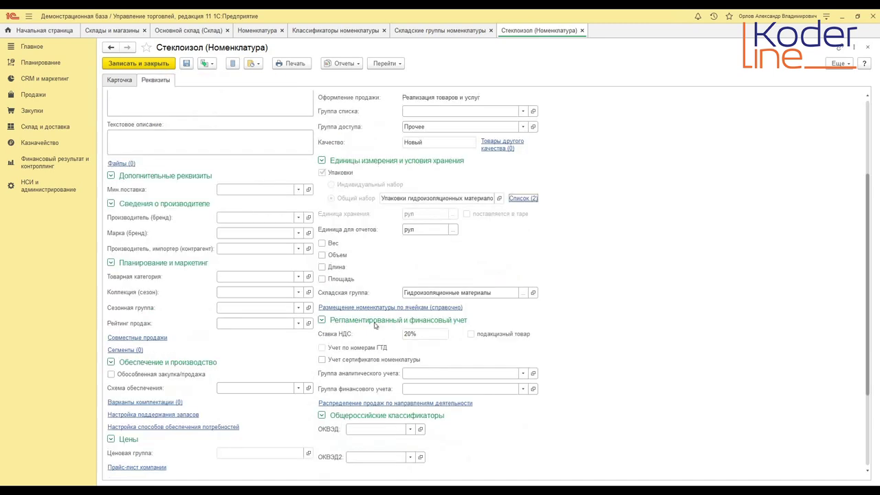
{"action": "scroll", "coordinate": [375, 326], "scroll_direction": "down", "scroll_amount": 3}
{"action": "scroll", "coordinate": [376, 325], "scroll_direction": "up", "scroll_amount": 6}
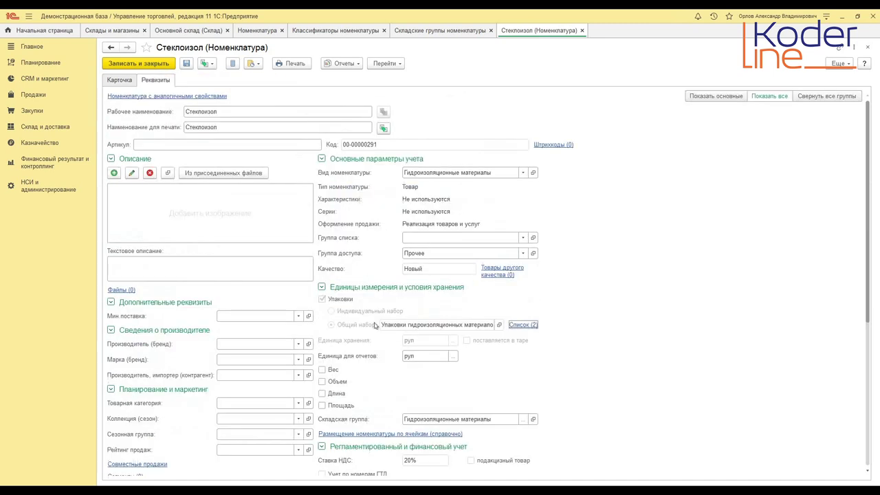
{"action": "scroll", "coordinate": [376, 347], "scroll_direction": "down", "scroll_amount": 3}
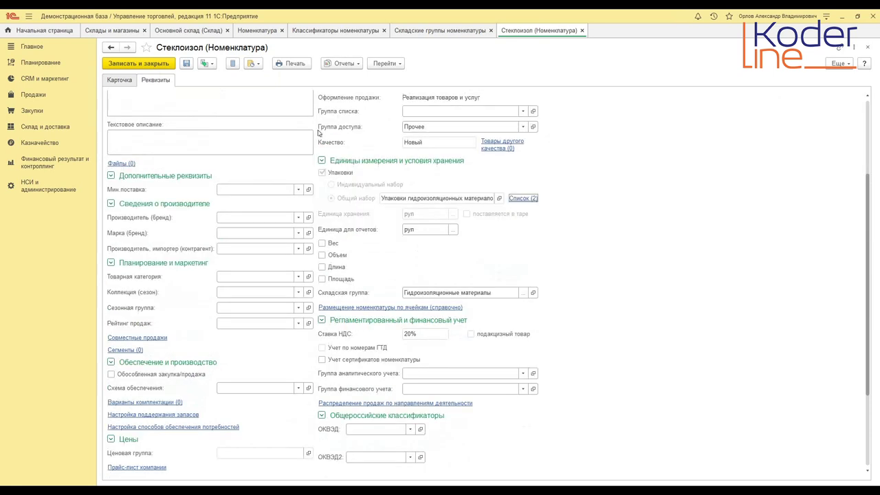
{"action": "left_click", "coordinate": [139, 63]}
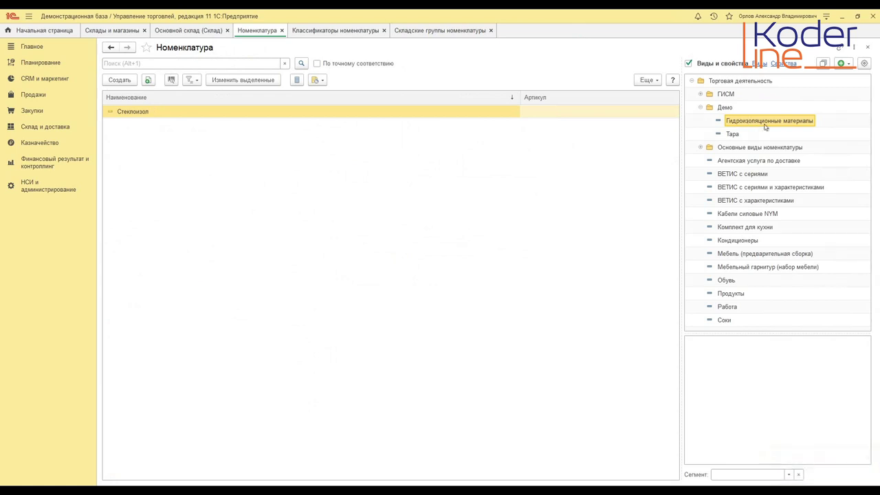
- Start a new item kind of type "Товар" in the "Демо" group with access group "Прочее" and name "Обувь"
{"action": "left_click", "coordinate": [841, 63]}
{"action": "left_click", "coordinate": [810, 75]}
{"action": "left_click", "coordinate": [430, 122]}
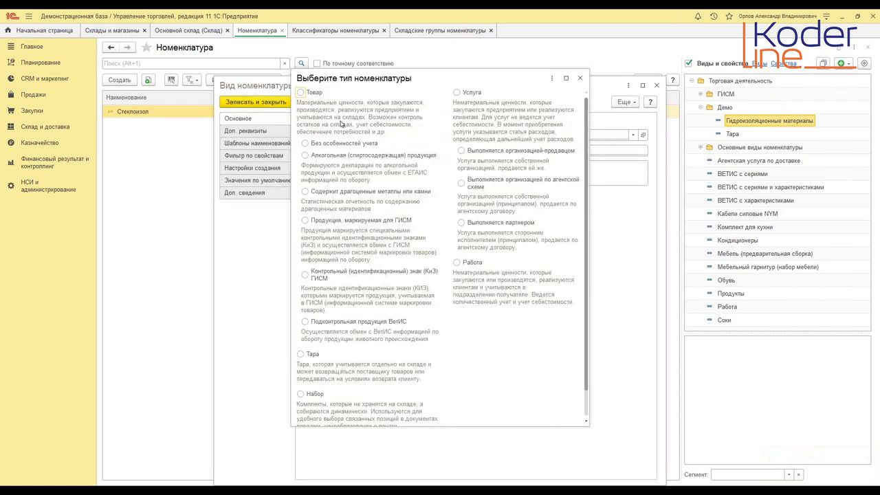
{"action": "scroll", "coordinate": [447, 336], "scroll_direction": "down", "scroll_amount": 1}
{"action": "left_click", "coordinate": [525, 410]}
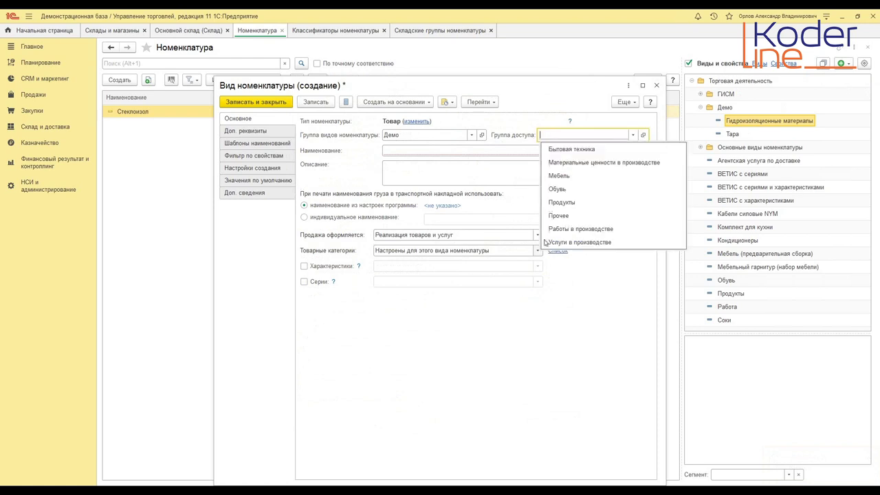
{"action": "left_click", "coordinate": [424, 152]}
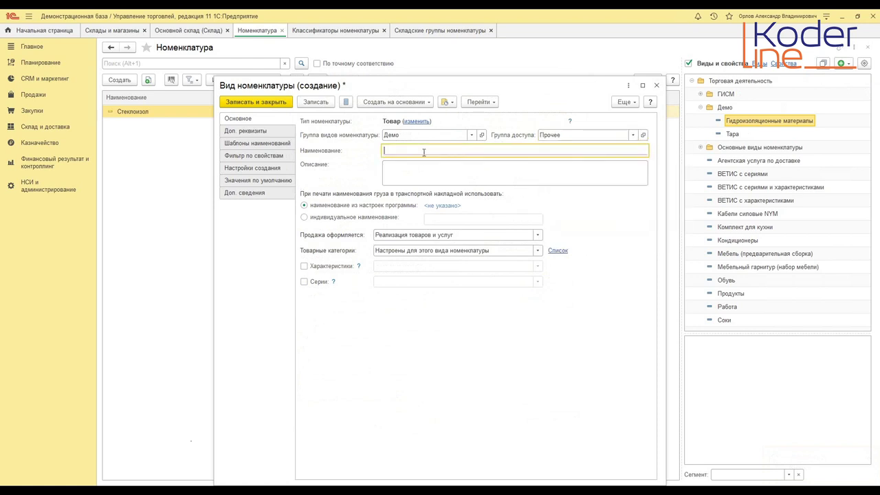
{"action": "type", "text": "К"}
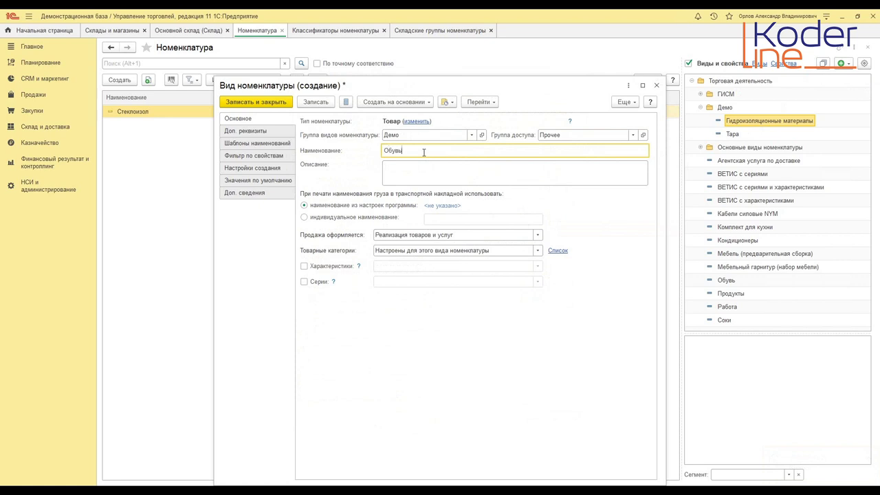
- Enable characteristics for the "Обувь" kind with the option "Общие для этого вида номенклатуры"
{"action": "left_click", "coordinate": [304, 266]}
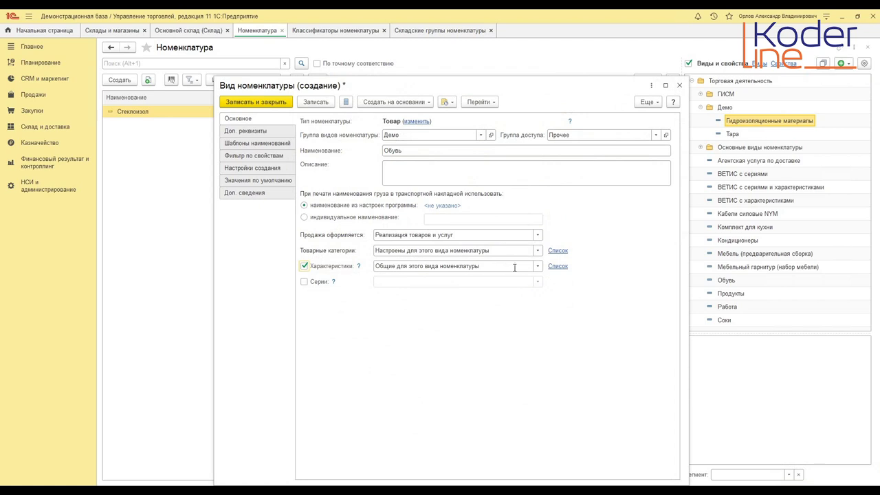
{"action": "mouse_move", "coordinate": [515, 268]}
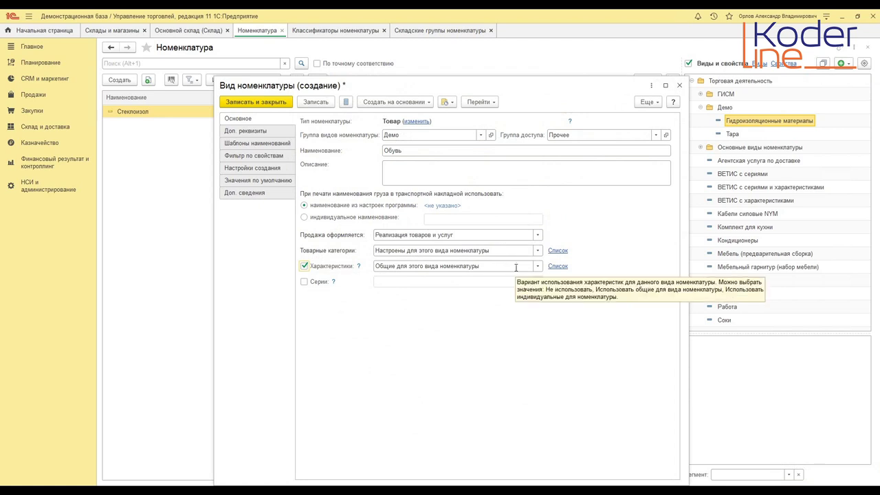
{"action": "left_click", "coordinate": [515, 267]}
{"action": "left_click", "coordinate": [515, 268]}
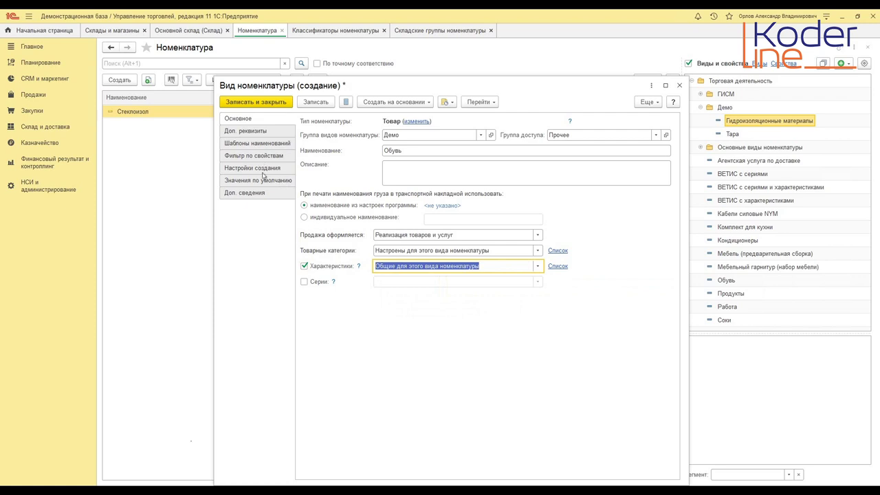
- Save the "Обувь" kind and add a new characteristic attribute named "Пол", saving it to open its value list
{"action": "left_click", "coordinate": [264, 132]}
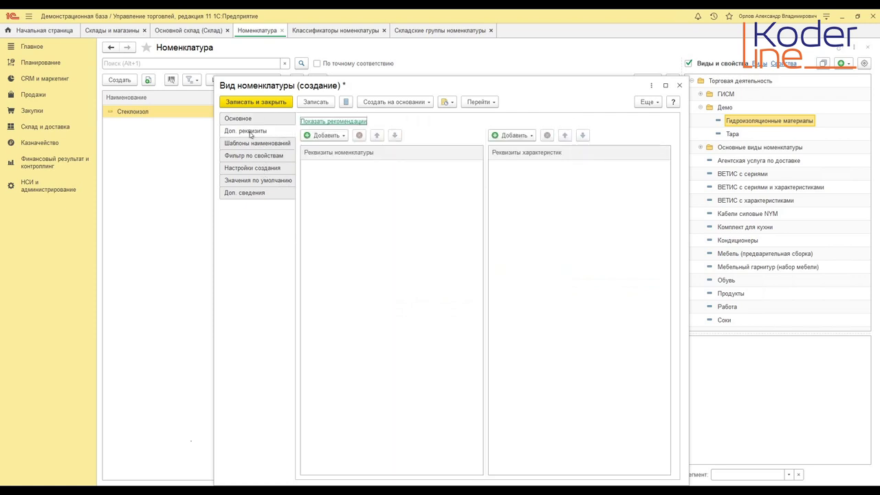
{"action": "left_click", "coordinate": [511, 135]}
{"action": "left_click", "coordinate": [512, 149]}
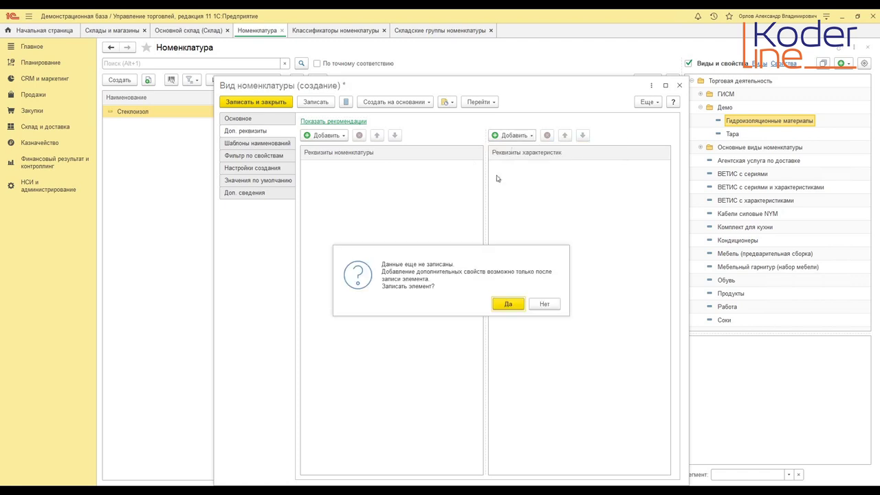
{"action": "left_click", "coordinate": [508, 305]}
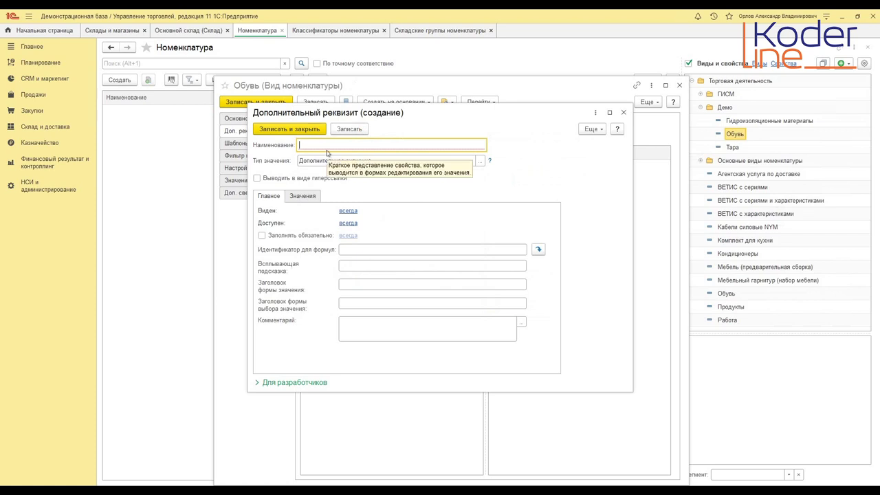
{"action": "type", "text": "Пол"}
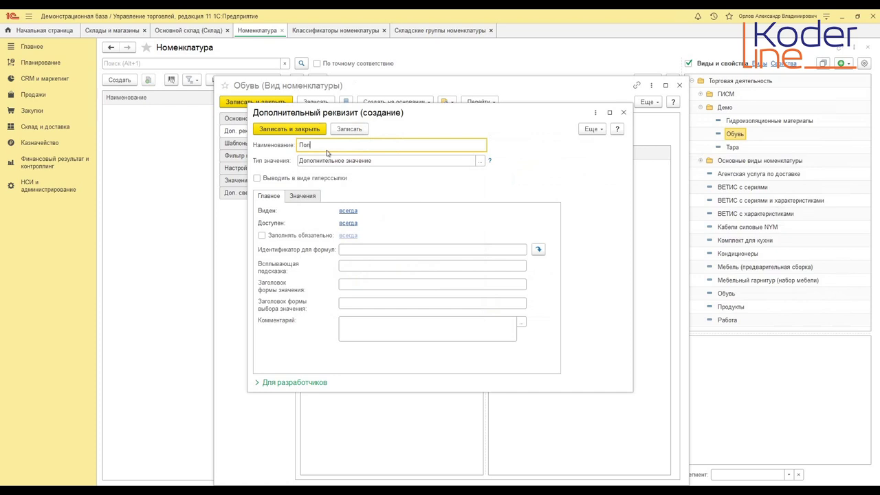
{"action": "left_click", "coordinate": [311, 196]}
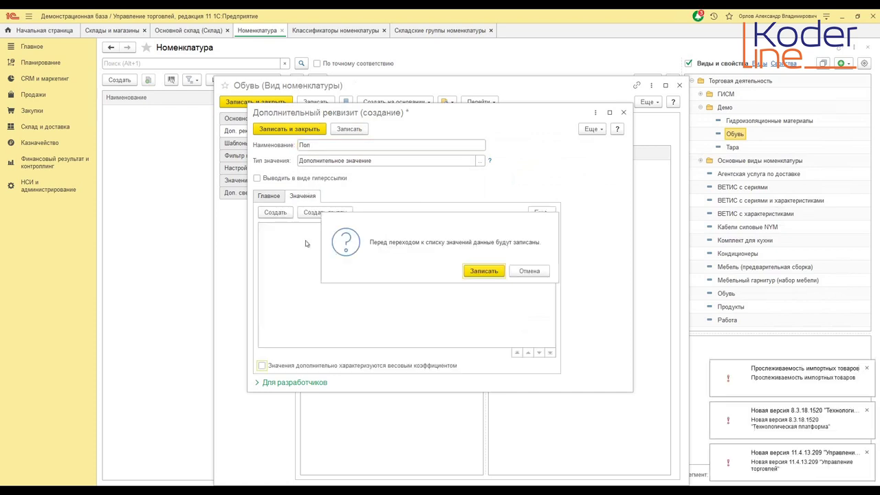
{"action": "left_click", "coordinate": [474, 272]}
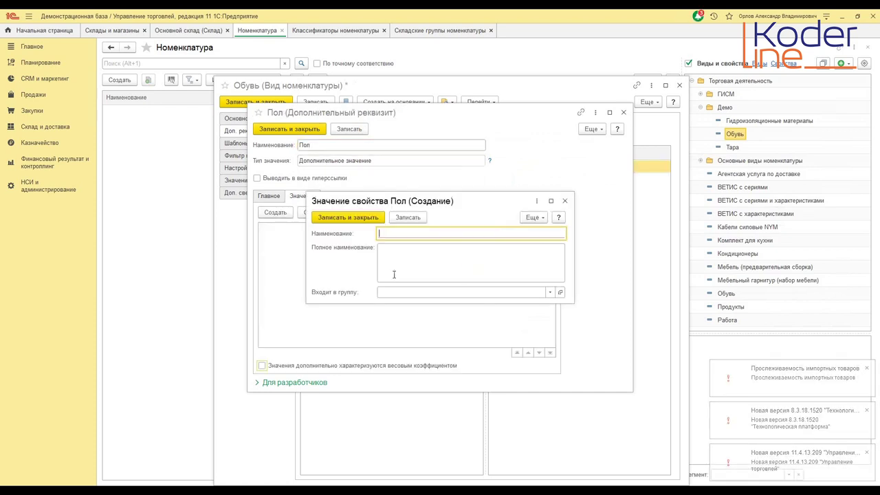
- Add the values "Мужские" and "Женские" to the "Пол" attribute, and save and close the attribute
{"action": "type", "text": "Мужски"}
{"action": "left_click", "coordinate": [394, 274]}
{"action": "left_click", "coordinate": [344, 217]}
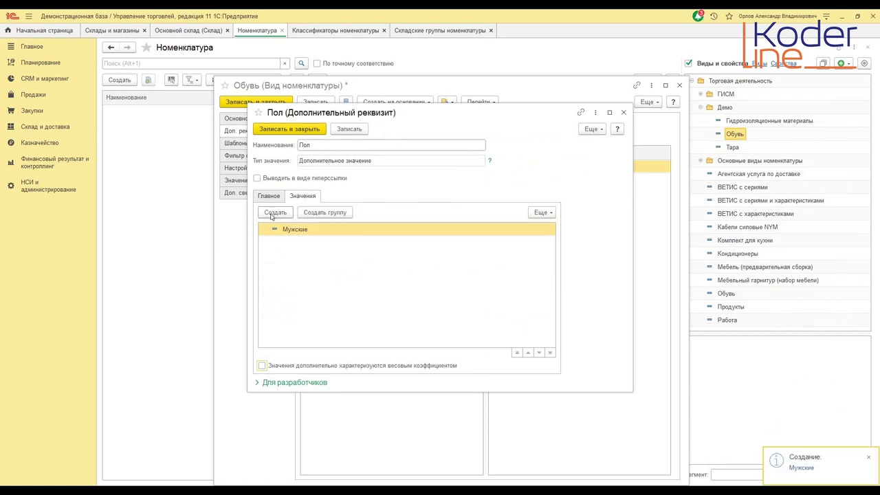
{"action": "left_click", "coordinate": [274, 213]}
{"action": "type", "text": "Женские"}
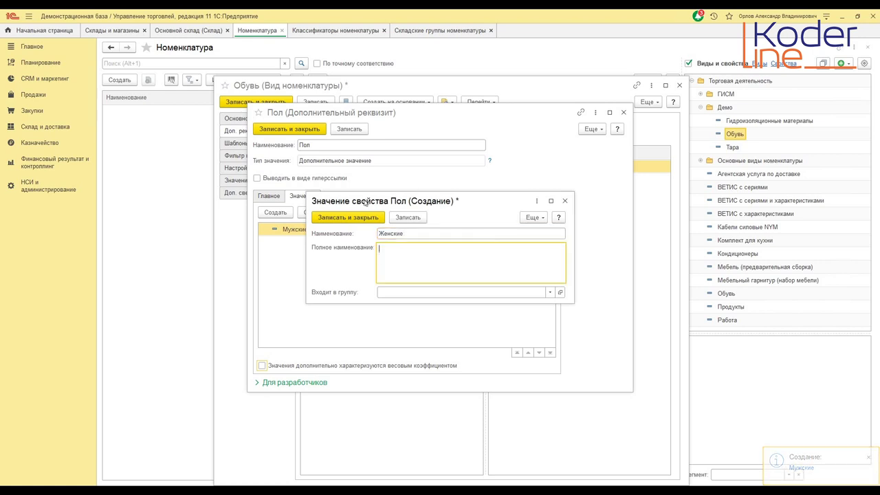
{"action": "left_click", "coordinate": [346, 217]}
{"action": "left_click", "coordinate": [289, 129]}
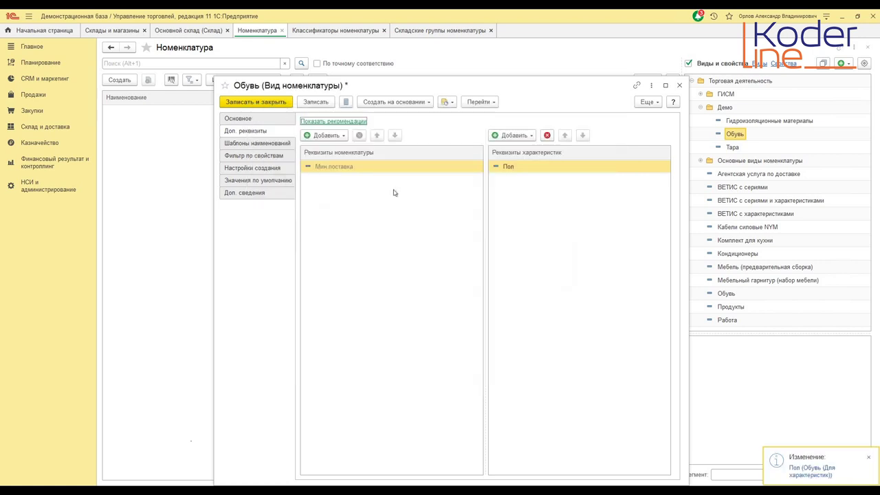
- Set the default VAT rate of the "Обувь" kind to 20%
{"action": "left_click", "coordinate": [256, 183]}
{"action": "left_click", "coordinate": [583, 149]}
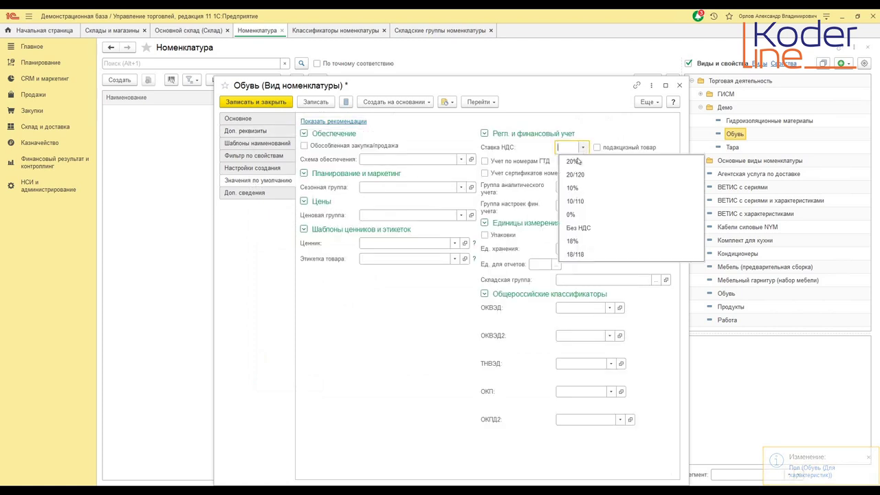
{"action": "left_click", "coordinate": [580, 160]}
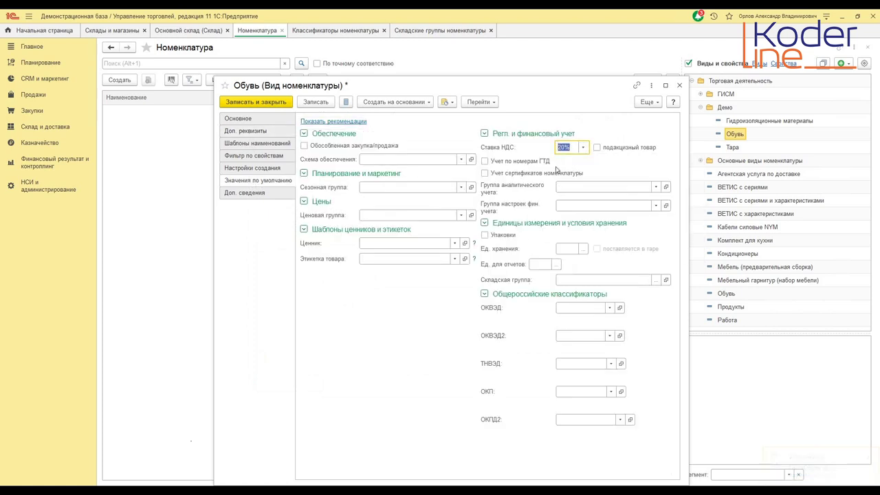
- Enable packages by default with the common set "Упаковки обуви", and check the packages in that set
{"action": "left_click", "coordinate": [486, 235]}
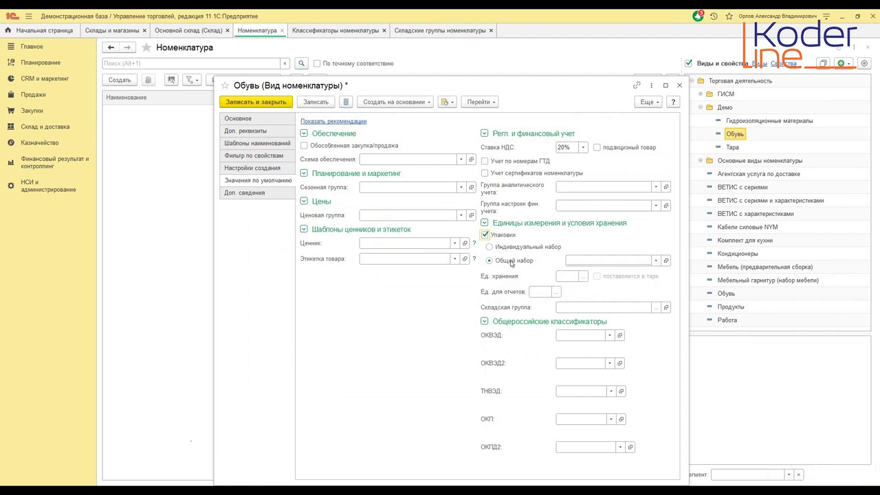
{"action": "left_click", "coordinate": [511, 262]}
{"action": "left_click", "coordinate": [651, 260]}
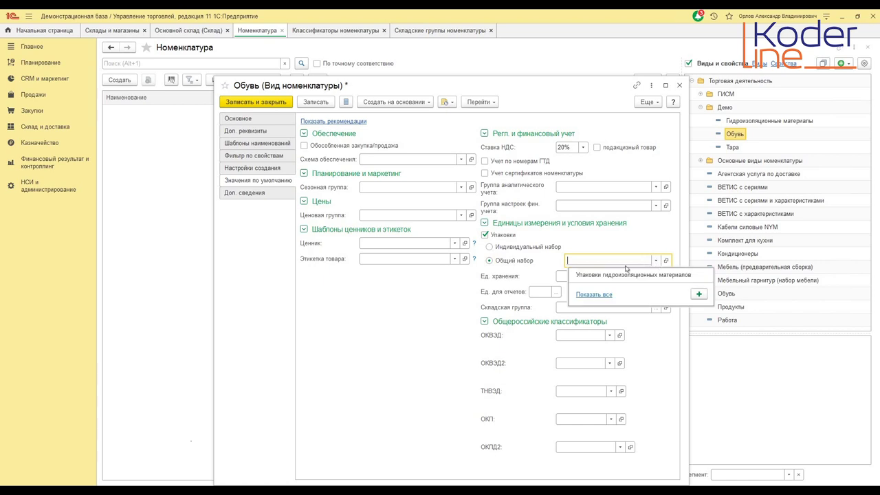
{"action": "key", "text": "F4"}
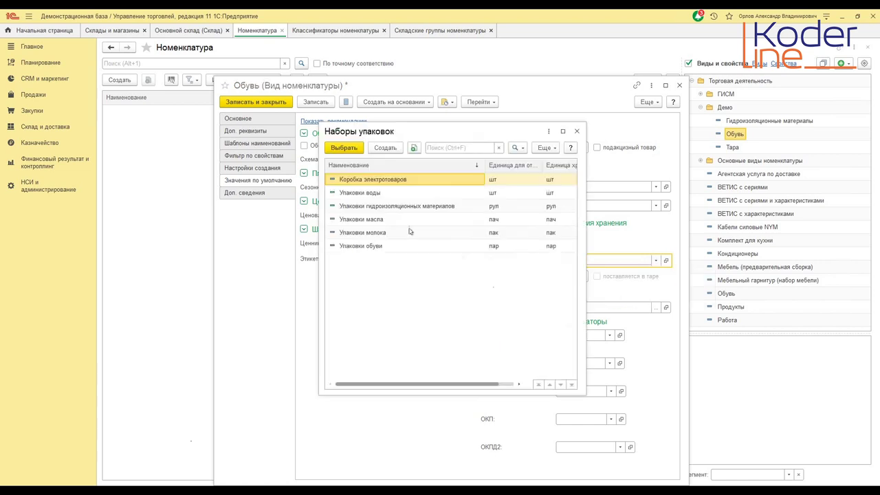
{"action": "double_click", "coordinate": [359, 247]}
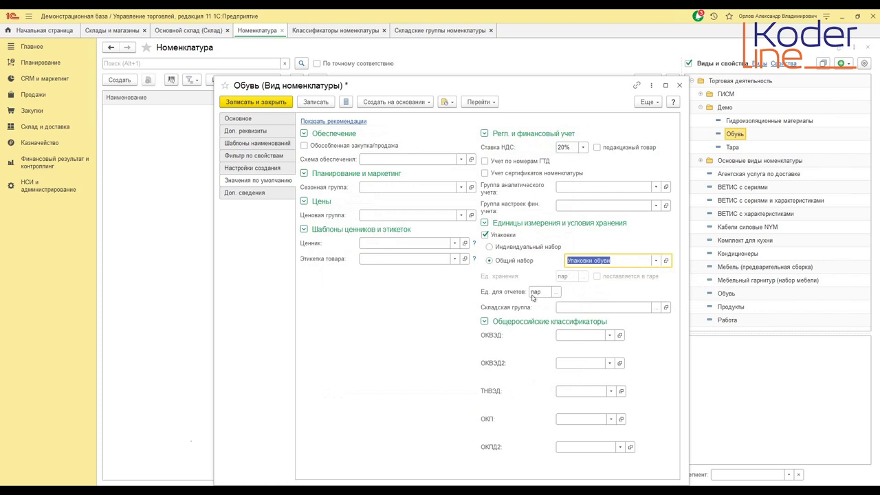
{"action": "left_click", "coordinate": [666, 260]}
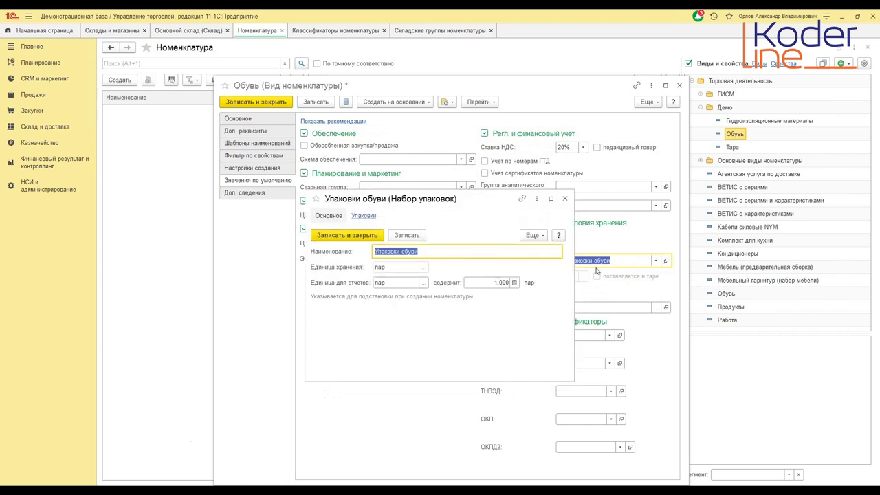
{"action": "left_click", "coordinate": [357, 216]}
{"action": "left_click", "coordinate": [327, 305]}
{"action": "left_click", "coordinate": [368, 321]}
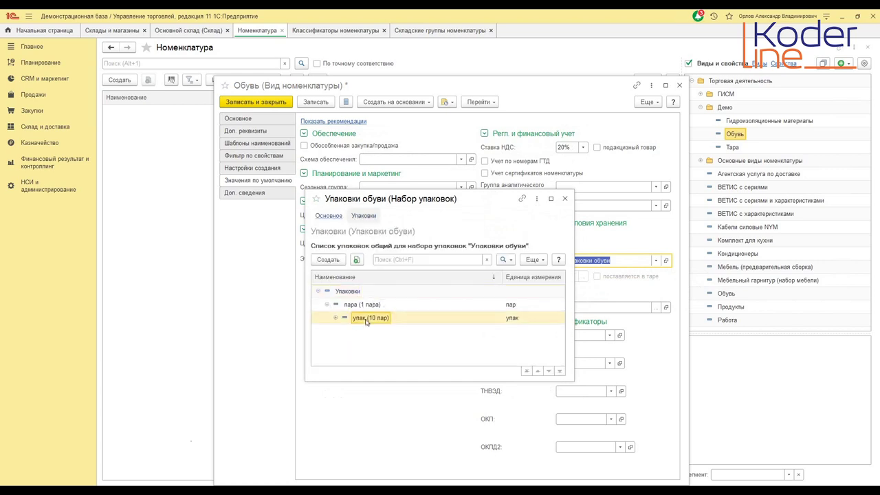
{"action": "left_click", "coordinate": [565, 199]}
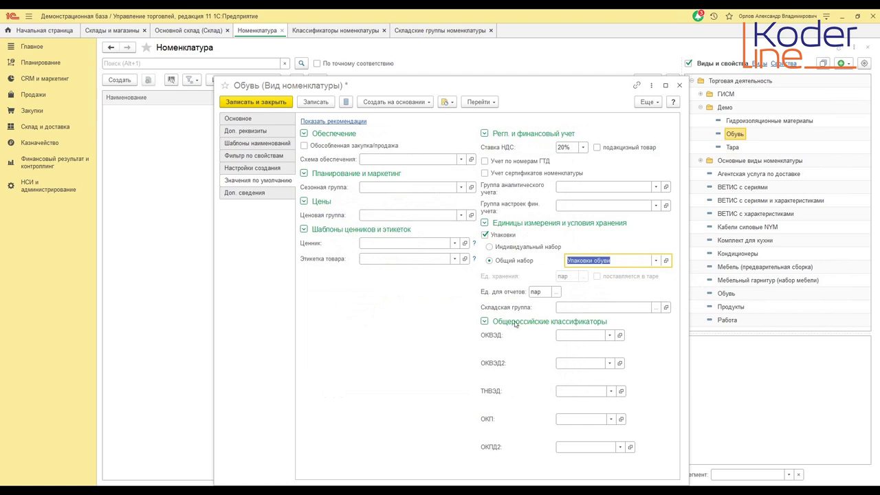
- Check the settings of the "Обувь" warehouse group, assign it as the kind's default group, and save and close the kind
{"action": "left_click", "coordinate": [571, 307]}
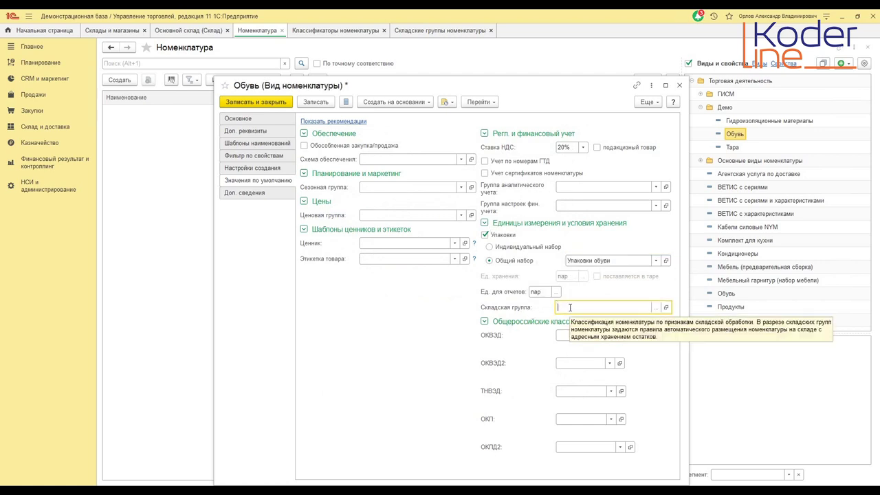
{"action": "left_click", "coordinate": [656, 307]}
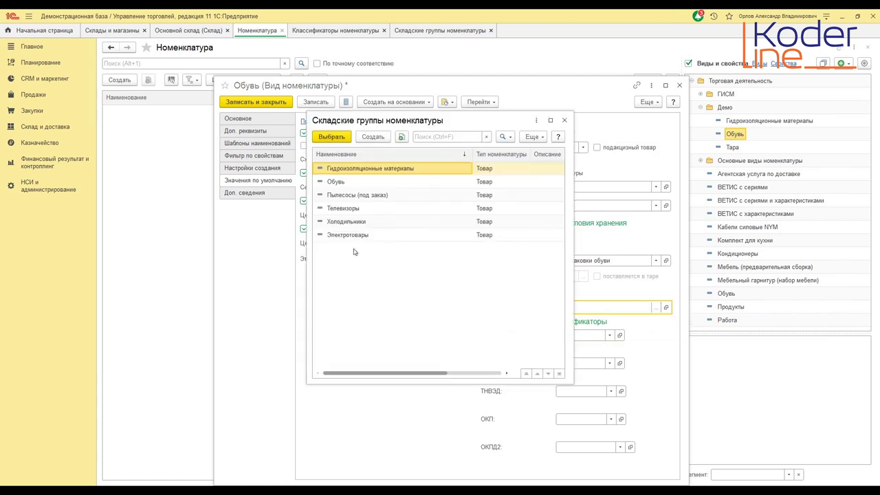
{"action": "left_click", "coordinate": [337, 181]}
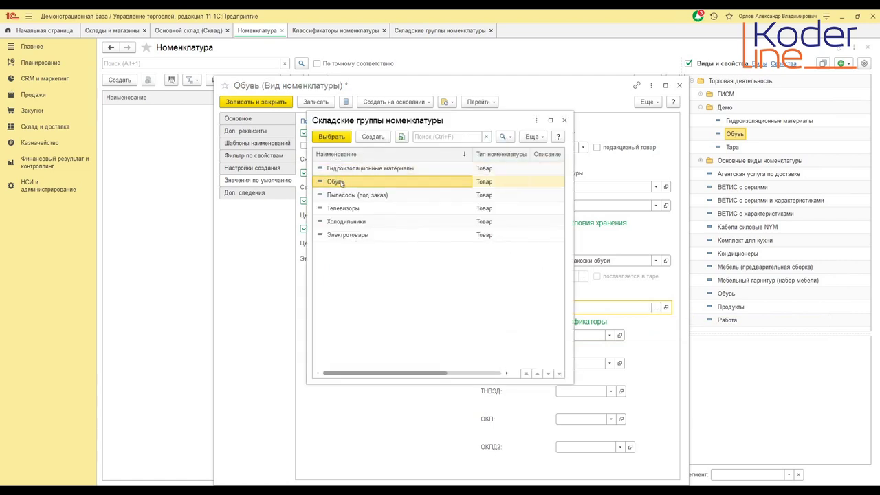
{"action": "right_click", "coordinate": [341, 183]}
{"action": "left_click", "coordinate": [371, 230]}
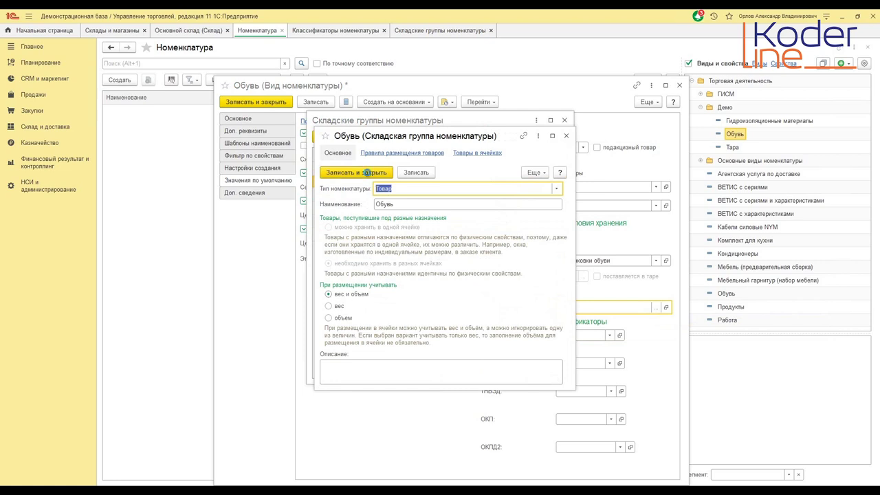
{"action": "left_click", "coordinate": [356, 172]}
{"action": "double_click", "coordinate": [357, 184]}
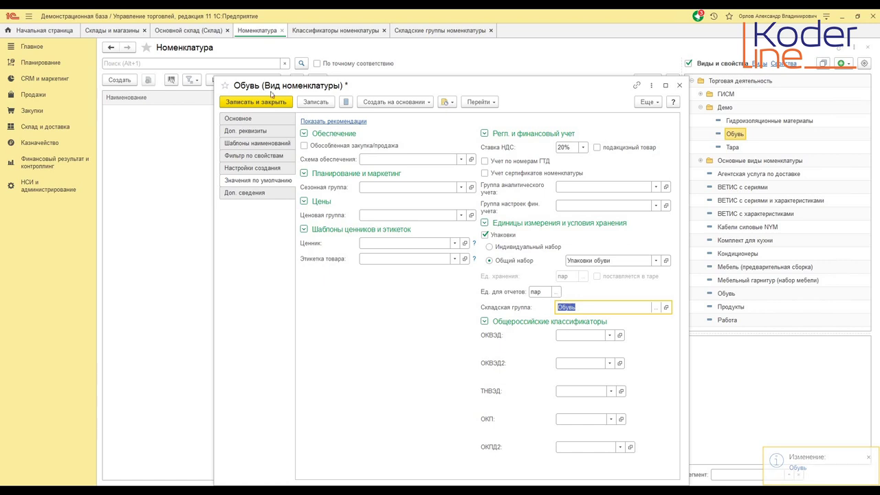
{"action": "left_click", "coordinate": [262, 103]}
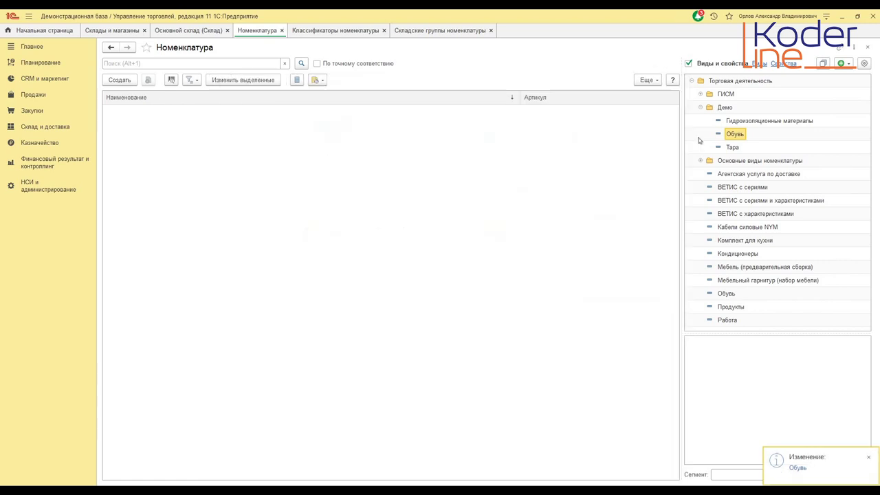
- Create an item of kind "Обувь" with the working name "Галоши" and save it
{"action": "left_click", "coordinate": [121, 79]}
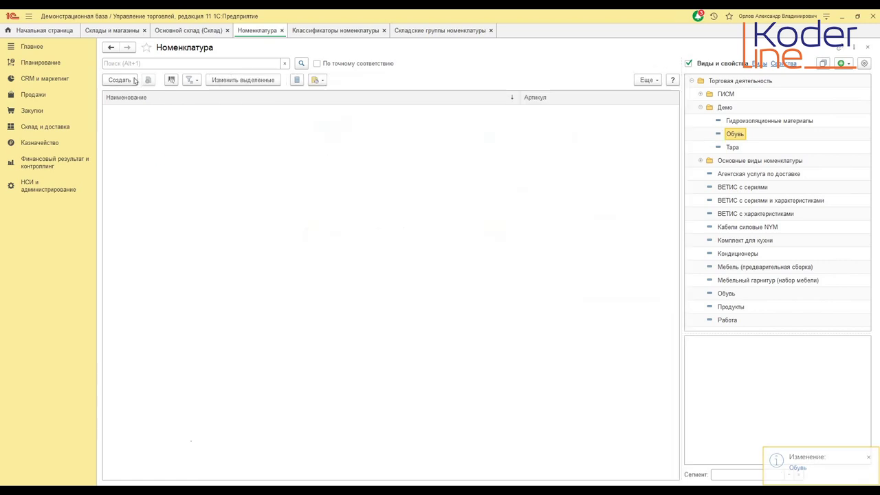
{"action": "left_click", "coordinate": [197, 126]}
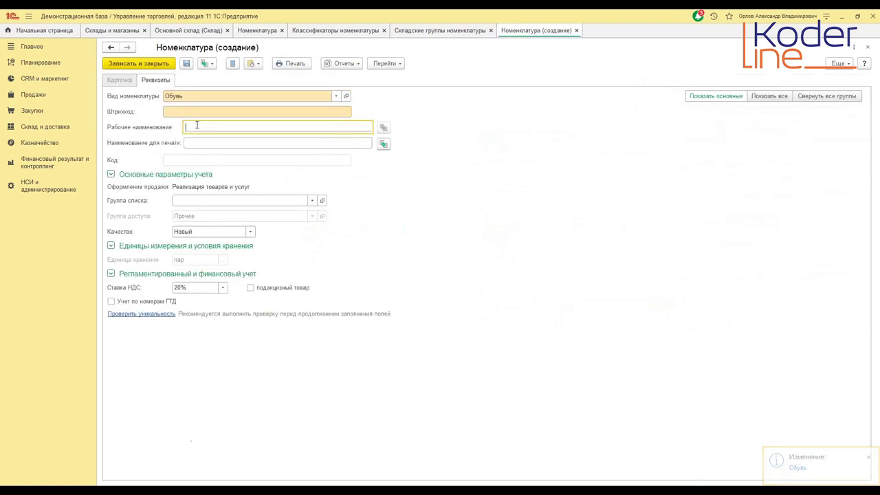
{"action": "type", "text": "Галоши"}
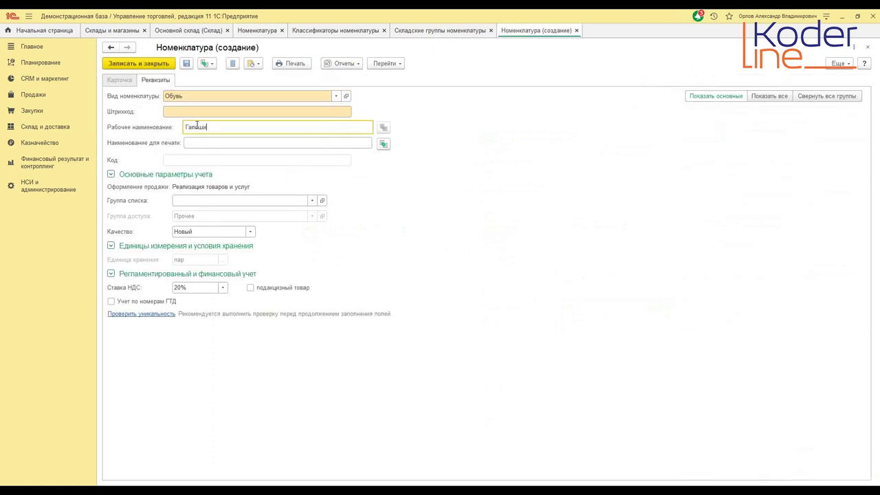
{"action": "key", "text": "Tab"}
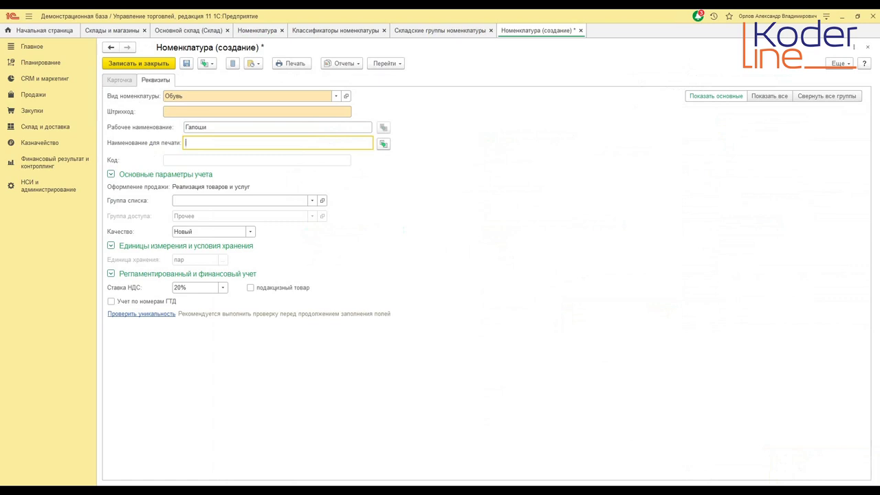
{"action": "left_click", "coordinate": [186, 63]}
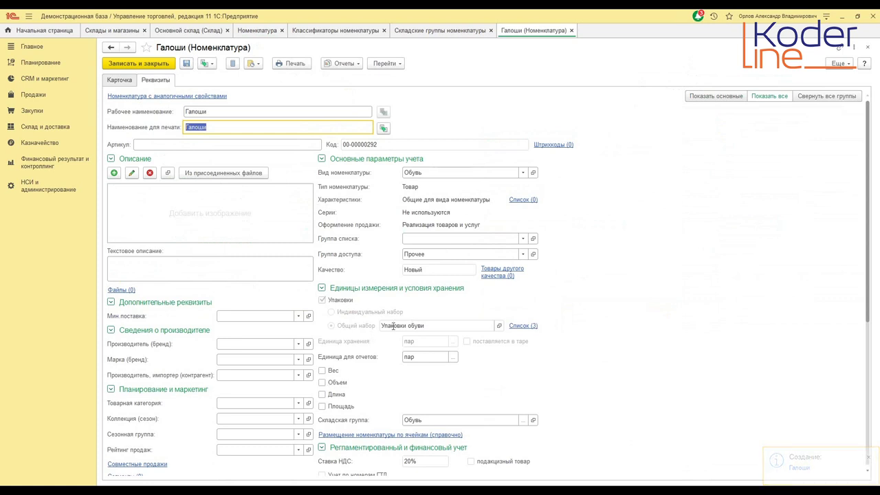
- From the item's characteristics list, create a characteristic named "Женские" with "Пол" set to "Женские", and save it
{"action": "mouse_move", "coordinate": [392, 326]}
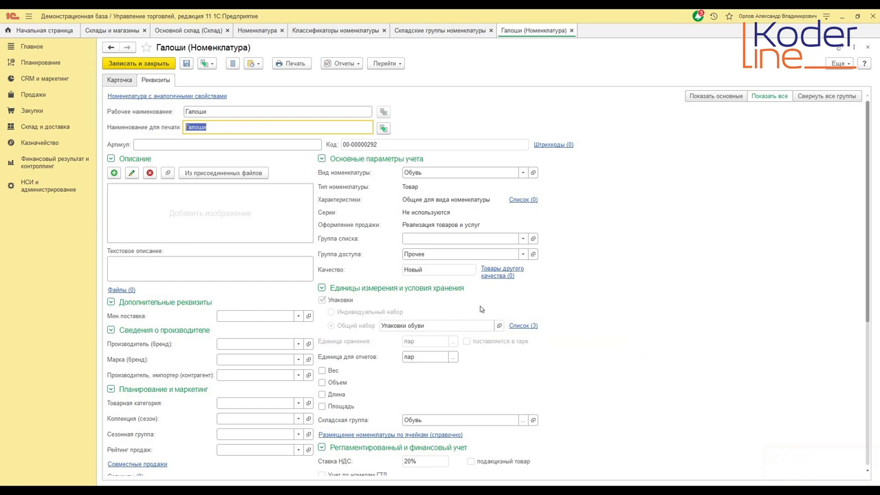
{"action": "left_click", "coordinate": [520, 201]}
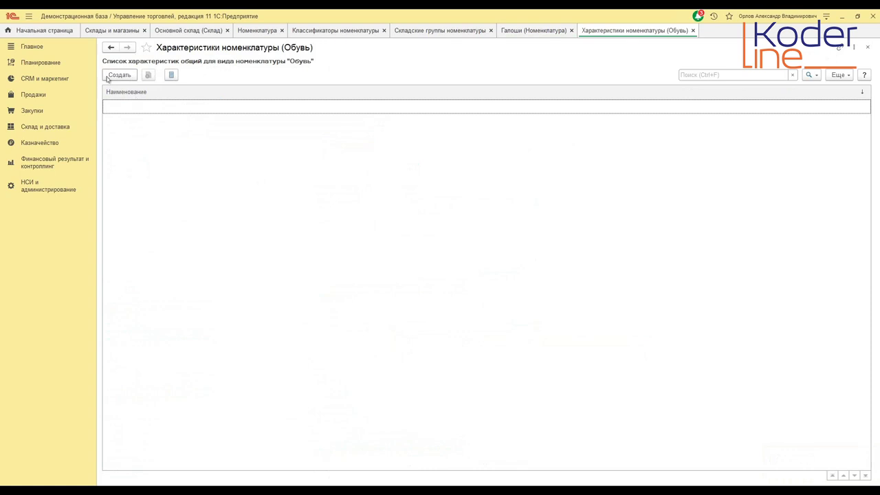
{"action": "left_click", "coordinate": [108, 77]}
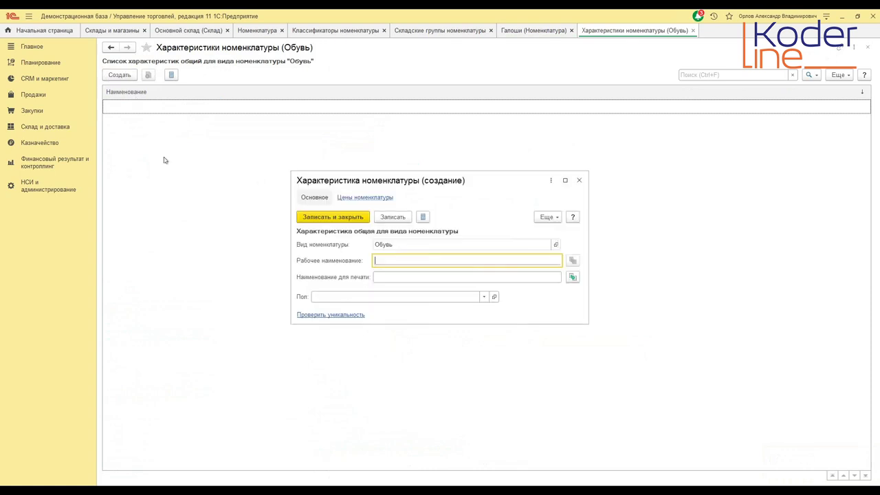
{"action": "left_click", "coordinate": [363, 299]}
{"action": "left_click", "coordinate": [349, 324]}
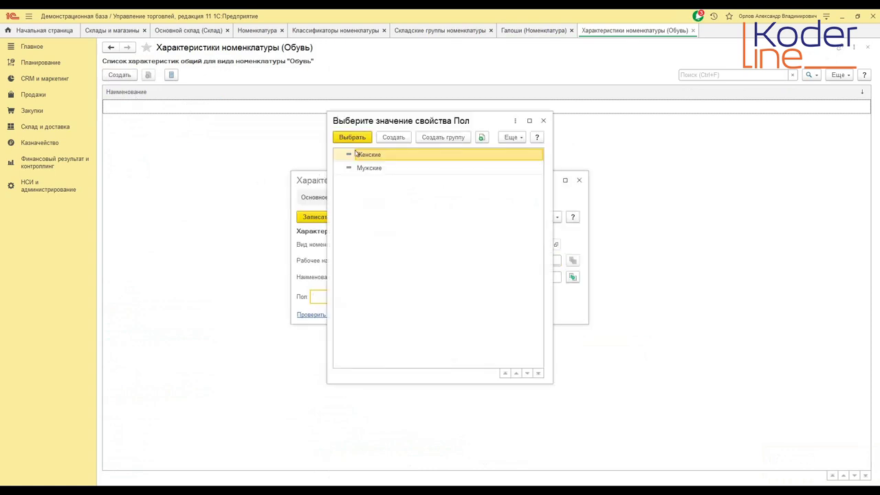
{"action": "double_click", "coordinate": [365, 155]}
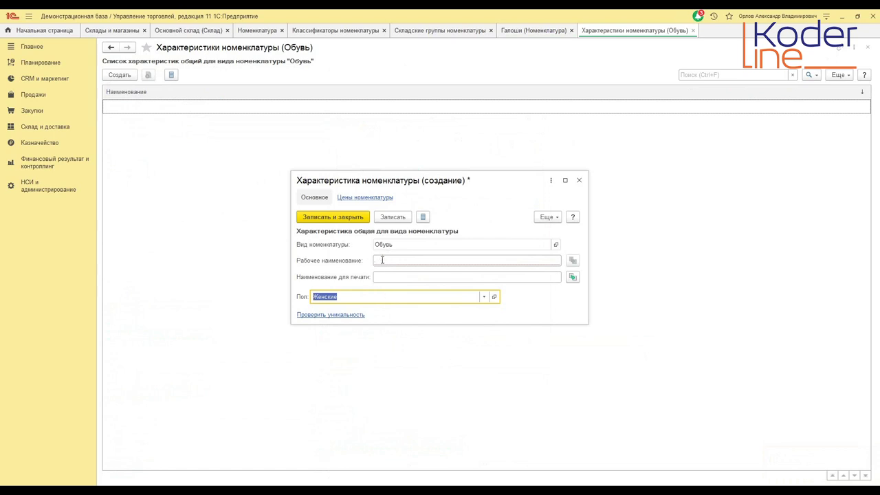
{"action": "left_click", "coordinate": [382, 260]}
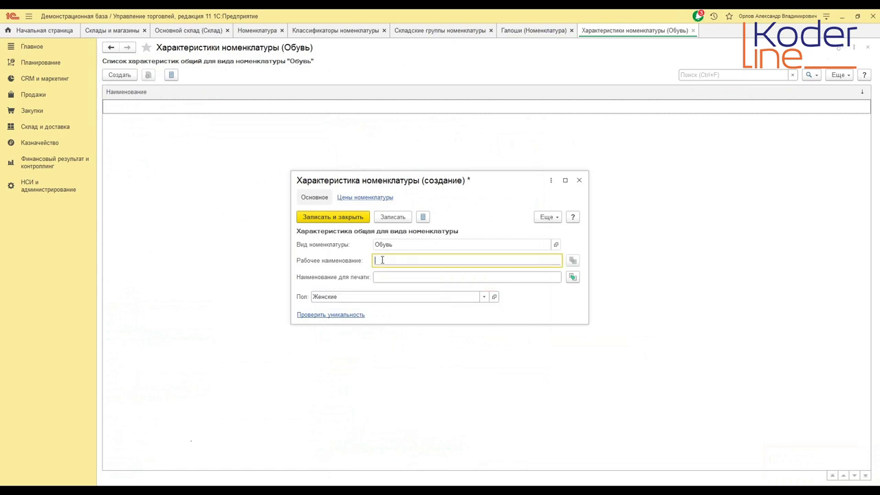
{"action": "type", "text": "Женские"}
{"action": "key", "text": "Tab"}
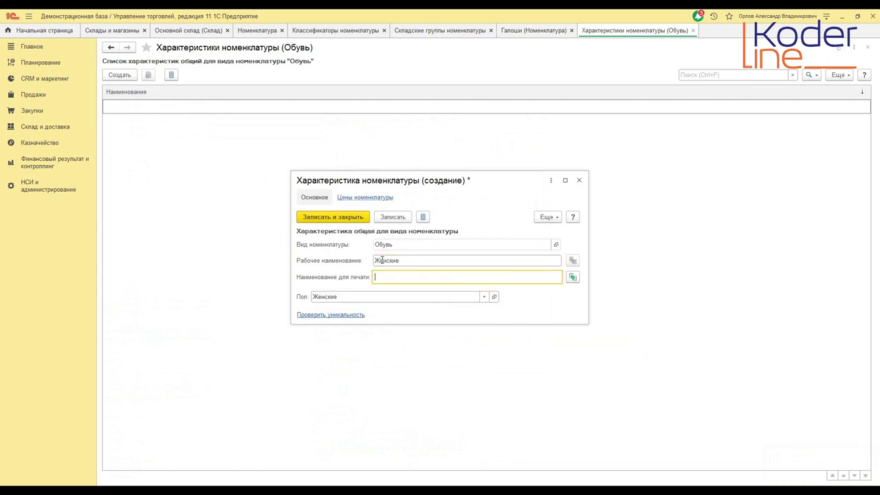
{"action": "left_click", "coordinate": [359, 217]}
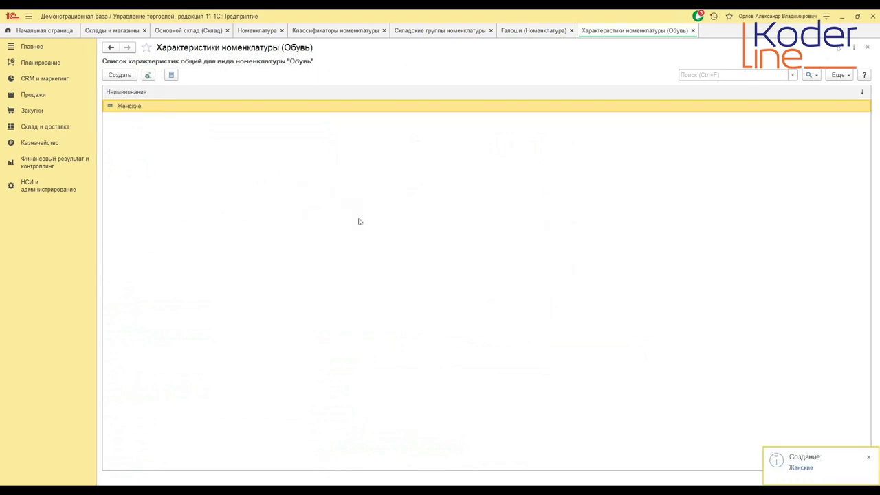
- Create a second characteristic named "Мужские" with "Пол" set to "Мужские", save it, and close the characteristics list
{"action": "left_click", "coordinate": [128, 79]}
{"action": "left_click", "coordinate": [363, 296]}
{"action": "left_click", "coordinate": [343, 330]}
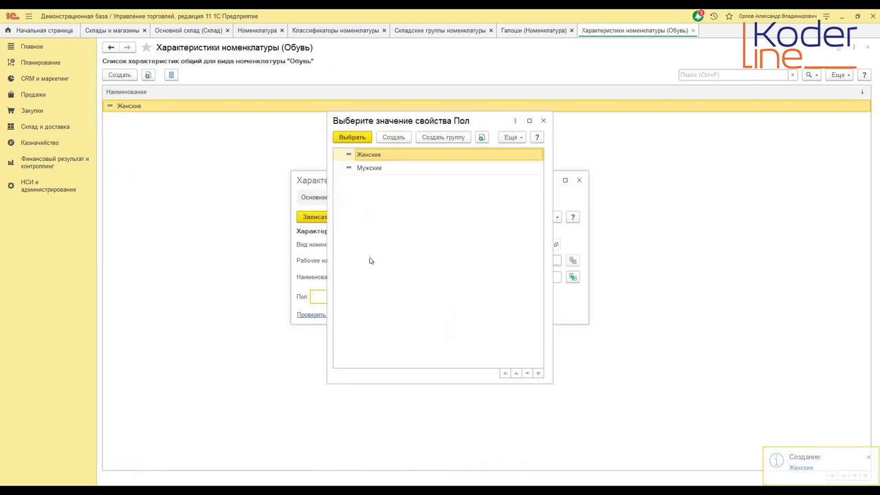
{"action": "double_click", "coordinate": [369, 170]}
{"action": "key", "text": "ctrl+c"}
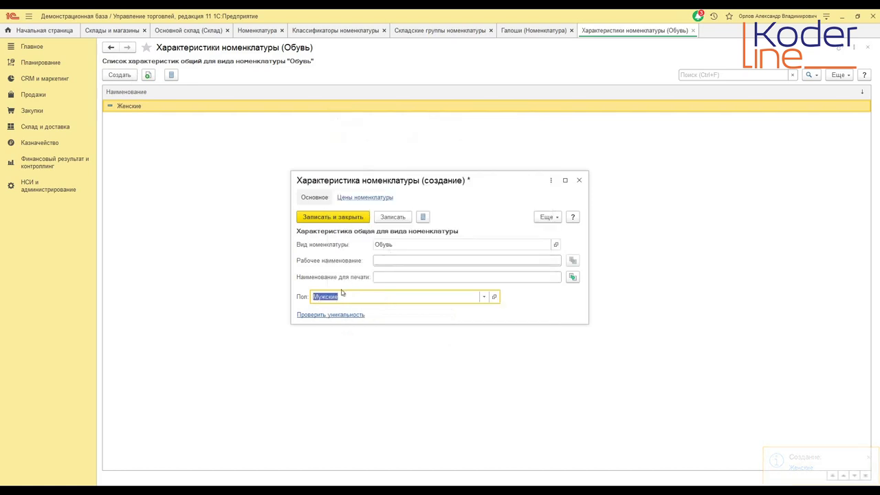
{"action": "left_click", "coordinate": [436, 260]}
{"action": "key", "text": "ctrl+v"}
{"action": "left_click", "coordinate": [351, 215]}
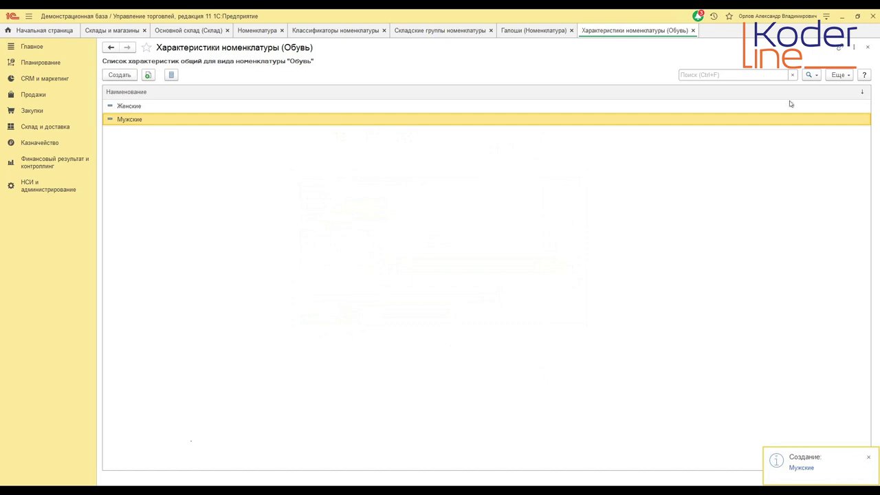
{"action": "left_click", "coordinate": [694, 31]}
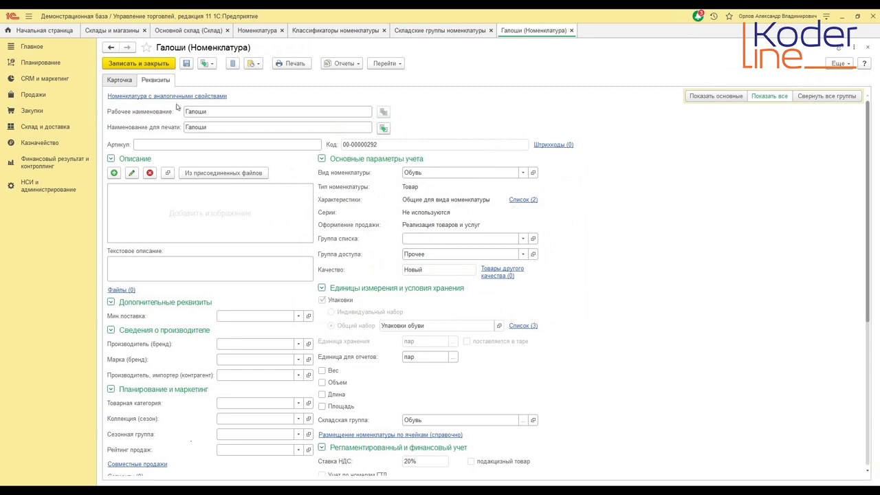
- Save and close the "Галоши" item, and start a new item kind in group "Демо" with type "Товар", "Без особенностей учета"
{"action": "left_click", "coordinate": [149, 62]}
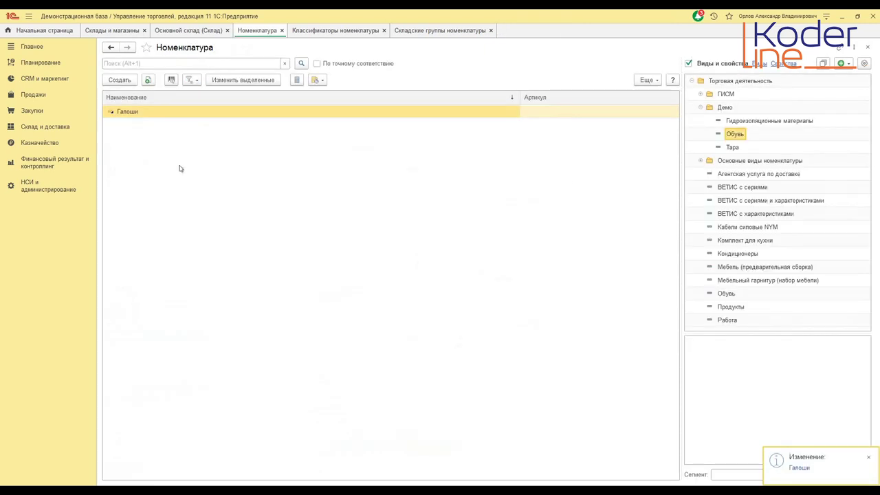
{"action": "left_click", "coordinate": [843, 63]}
{"action": "left_click", "coordinate": [825, 73]}
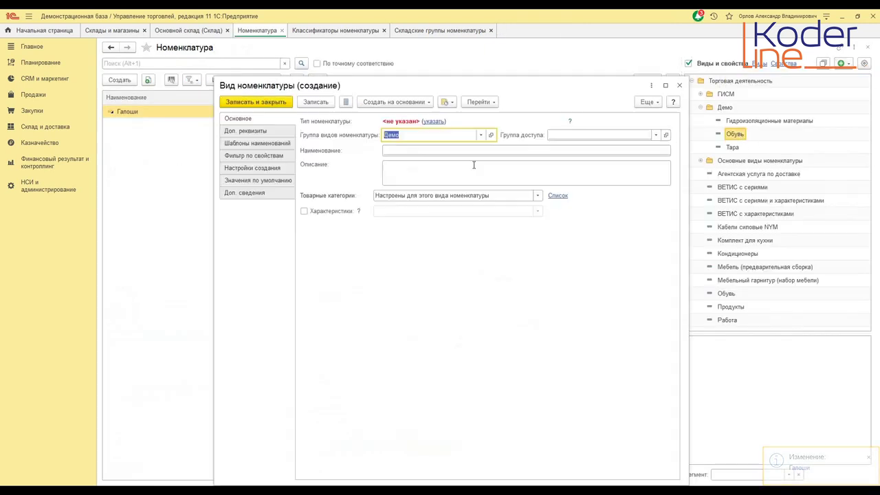
{"action": "left_click", "coordinate": [425, 124]}
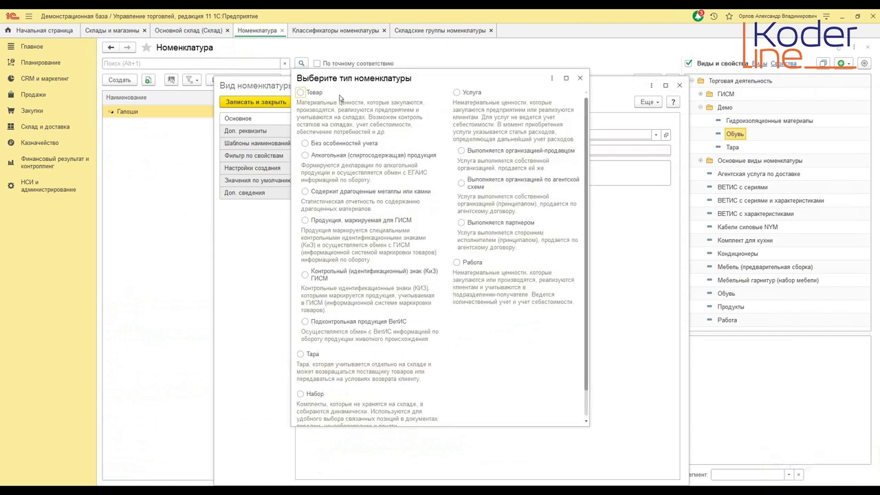
{"action": "left_click", "coordinate": [315, 93]}
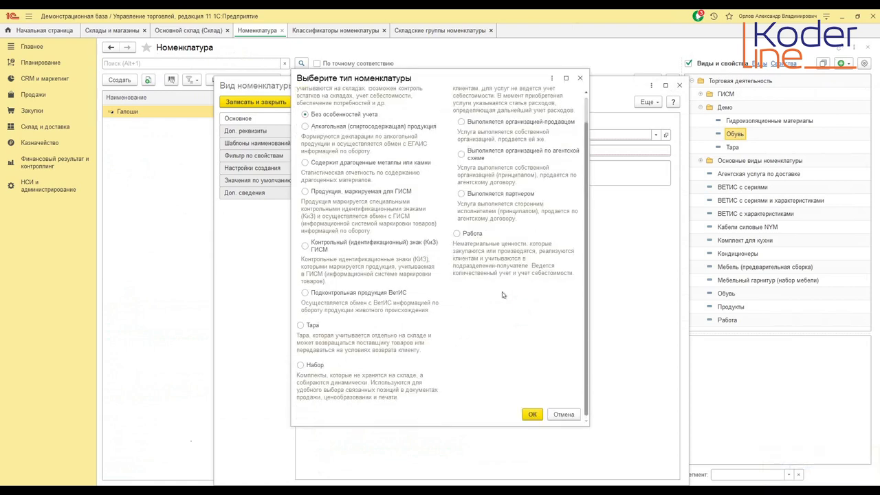
{"action": "left_click", "coordinate": [531, 414]}
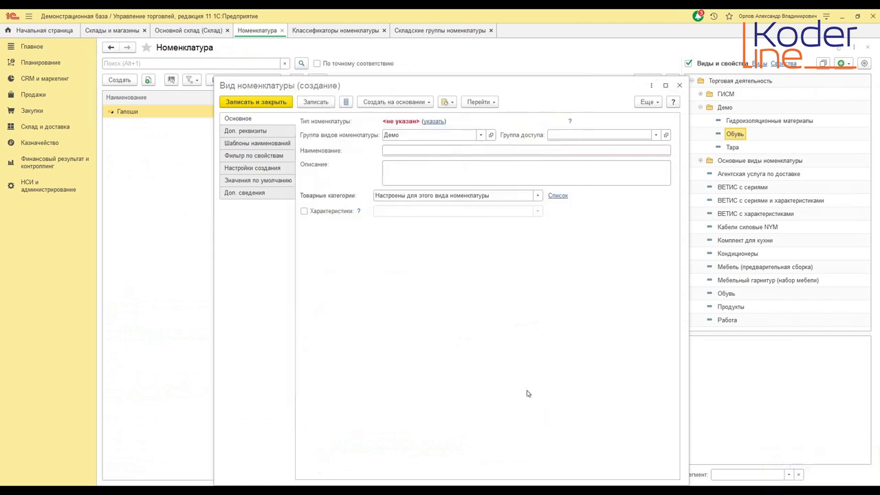
- Set the new item kind's access group to "Прочее" and its name to "Настольные игры"
{"action": "left_click", "coordinate": [586, 136]}
{"action": "left_click", "coordinate": [579, 216]}
{"action": "left_click", "coordinate": [417, 152]}
{"action": "type", "text": "Нас"}
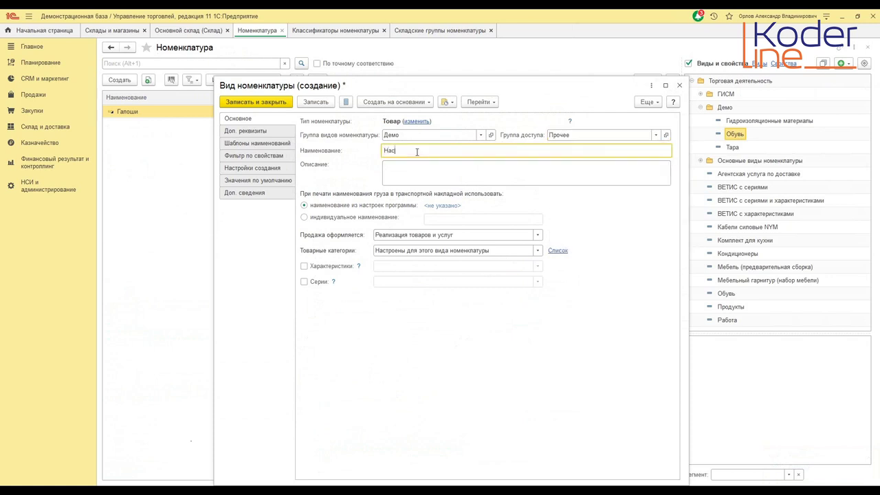
{"action": "type", "text": "тольные игры"}
- In the kind's default values, set VAT to 20%, enable packages with an individual set, and set the storage and report units to "шт"
{"action": "left_click", "coordinate": [274, 181]}
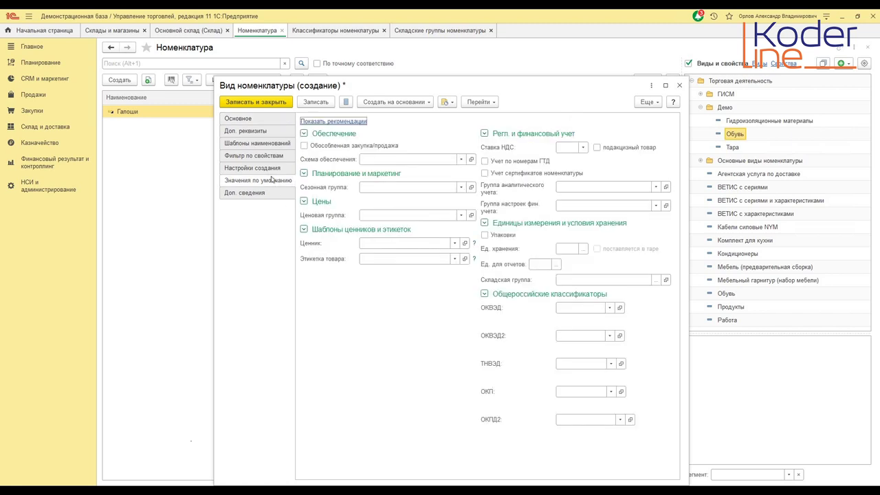
{"action": "left_click", "coordinate": [583, 147]}
{"action": "left_click", "coordinate": [569, 195]}
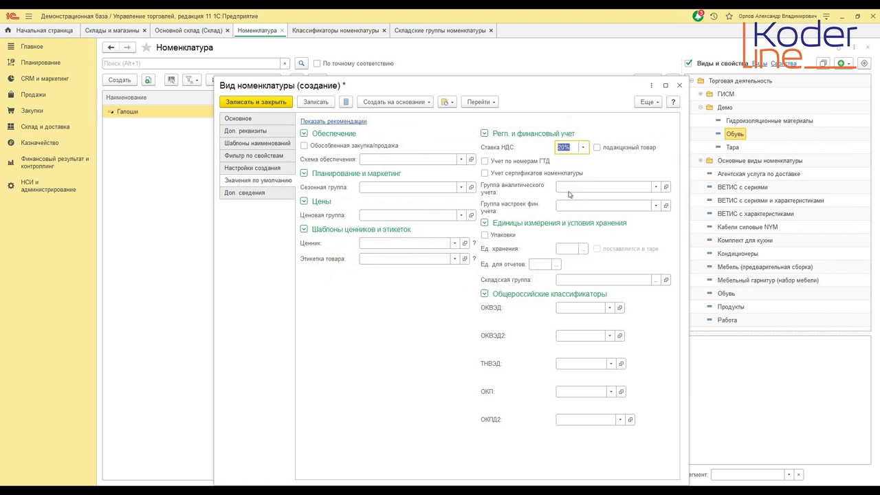
{"action": "left_click", "coordinate": [485, 236]}
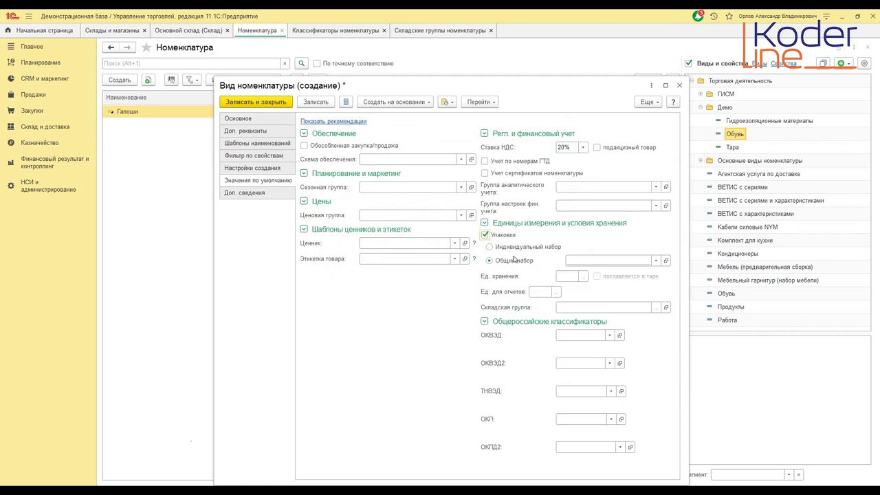
{"action": "left_click", "coordinate": [491, 247]}
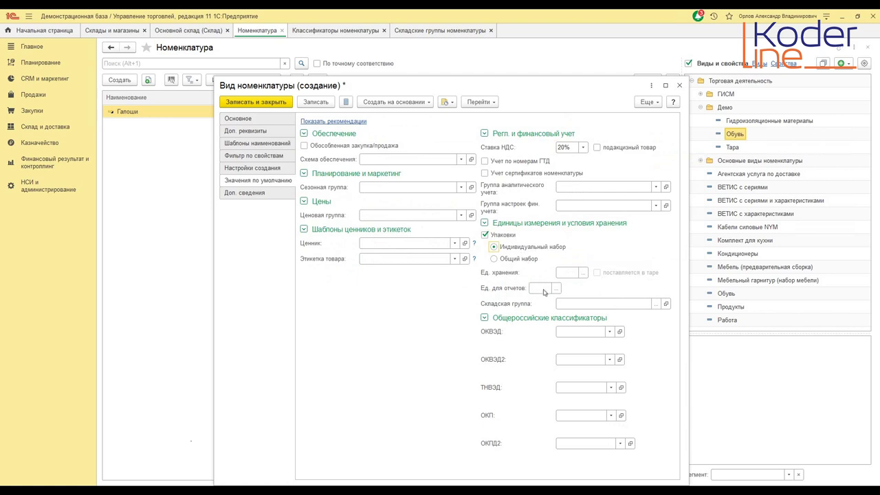
{"action": "left_click", "coordinate": [575, 271]}
{"action": "type", "text": "ш"}
{"action": "left_click", "coordinate": [575, 289]}
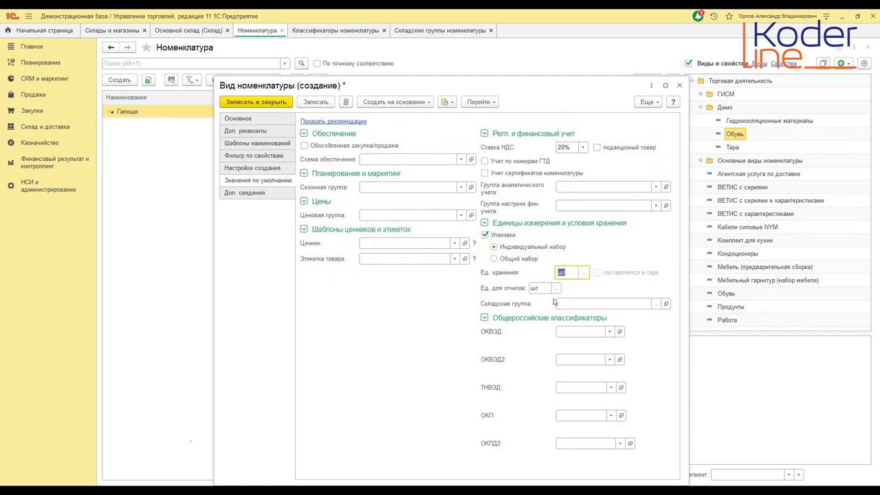
- From the kind's warehouse group selection, create a group named "Настольные игры" with "можно хранить в одной ячейке", and save it
{"action": "left_click", "coordinate": [573, 304]}
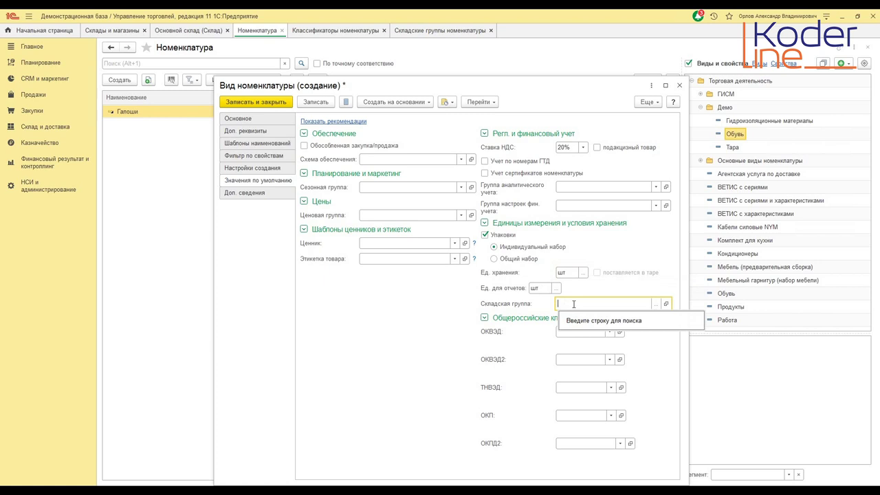
{"action": "left_click", "coordinate": [655, 304]}
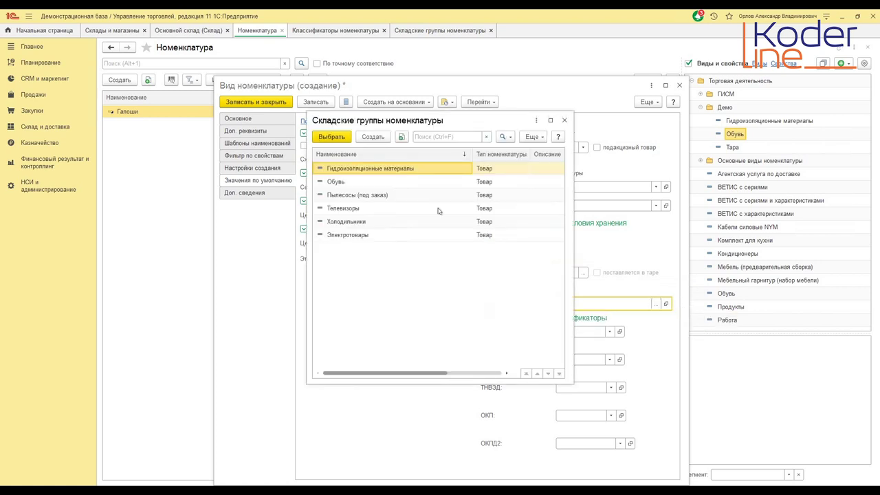
{"action": "left_click", "coordinate": [373, 137]}
{"action": "left_click", "coordinate": [389, 205]}
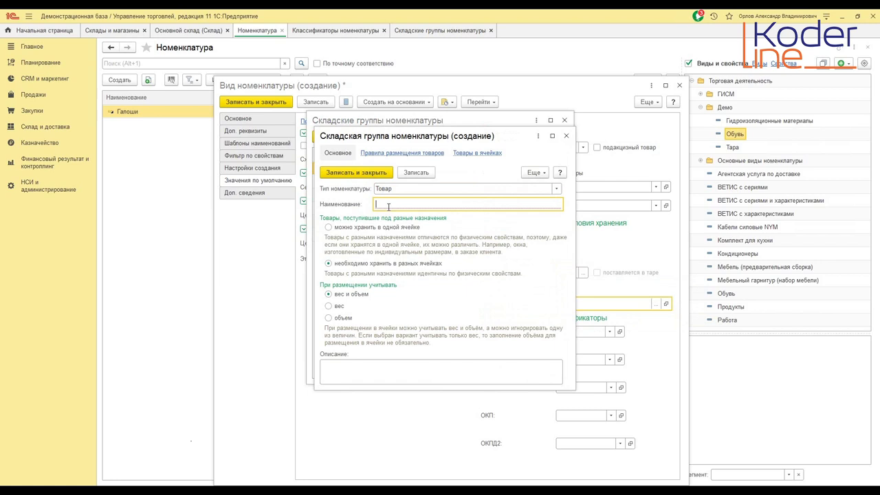
{"action": "type", "text": "Настольные игры"}
{"action": "key", "text": "Tab"}
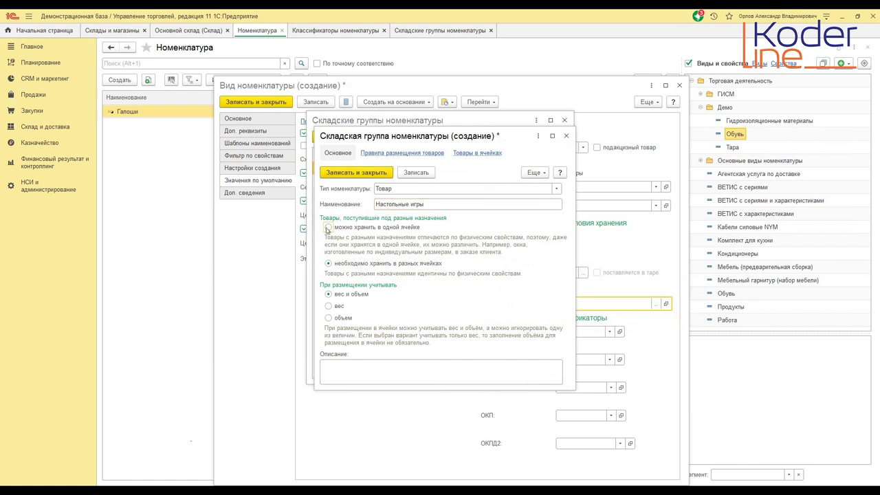
{"action": "left_click", "coordinate": [359, 174]}
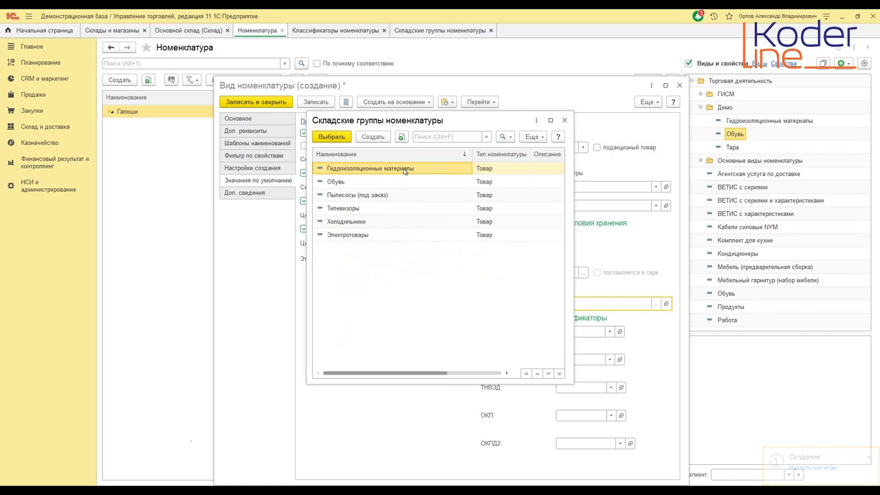
- Open the "Настольные игры" warehouse group from the item classifiers and unlock its attributes for editing
{"action": "left_click", "coordinate": [34, 186]}
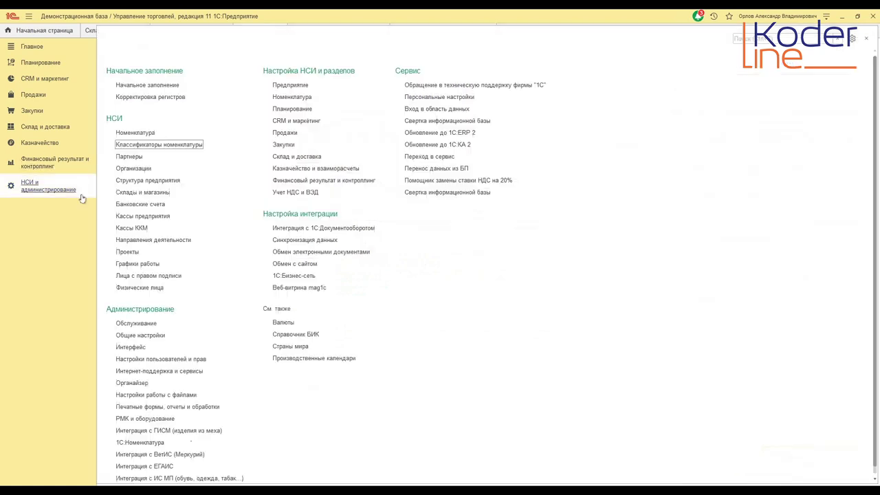
{"action": "left_click", "coordinate": [134, 145]}
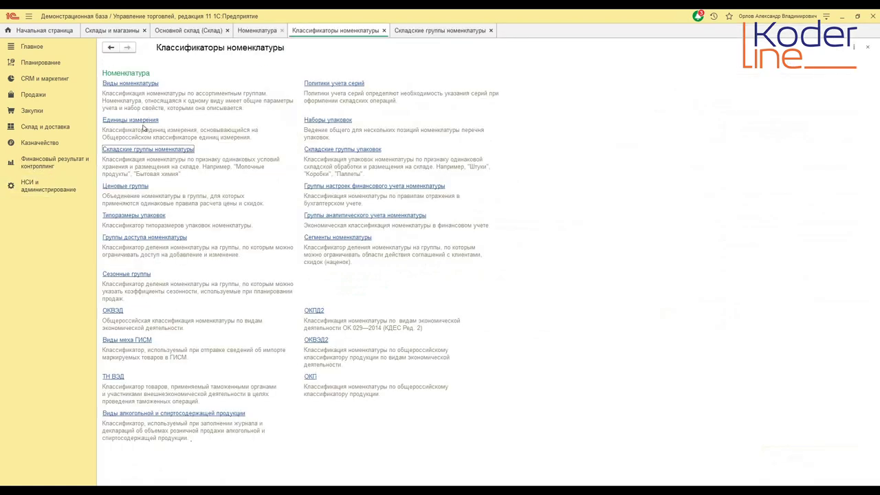
{"action": "left_click", "coordinate": [148, 151]}
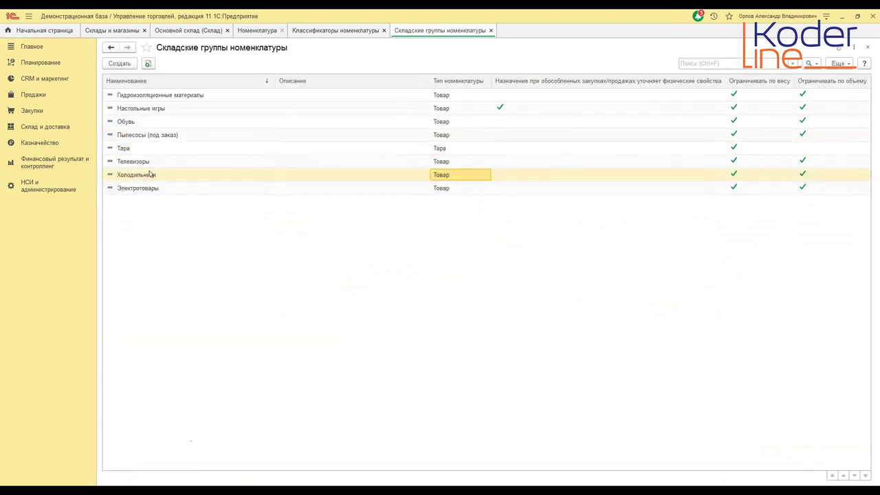
{"action": "left_click", "coordinate": [156, 112]}
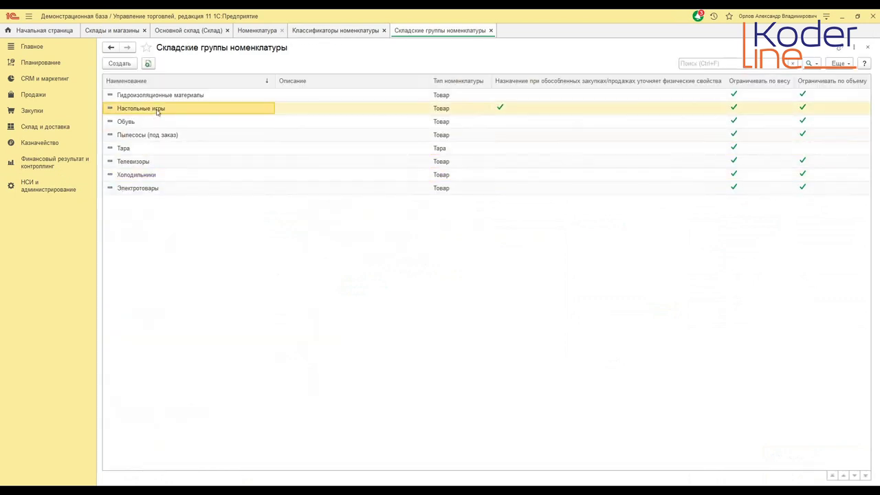
{"action": "double_click", "coordinate": [156, 110]}
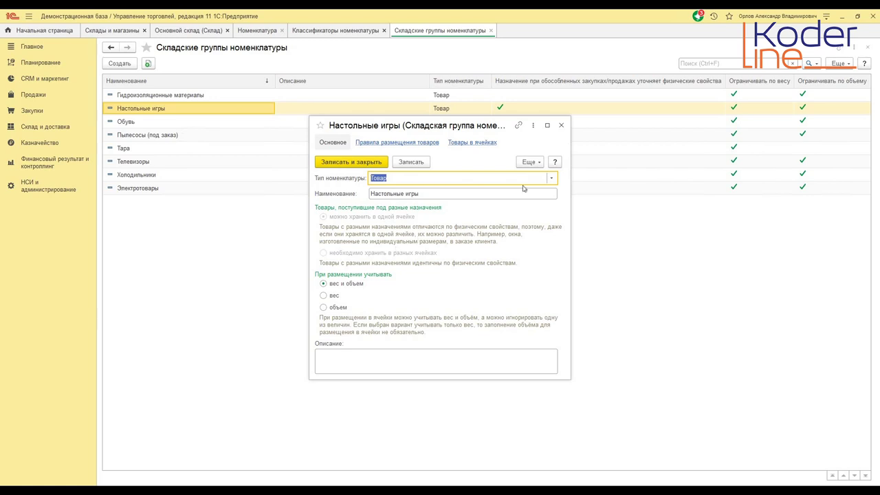
{"action": "left_click", "coordinate": [527, 163]}
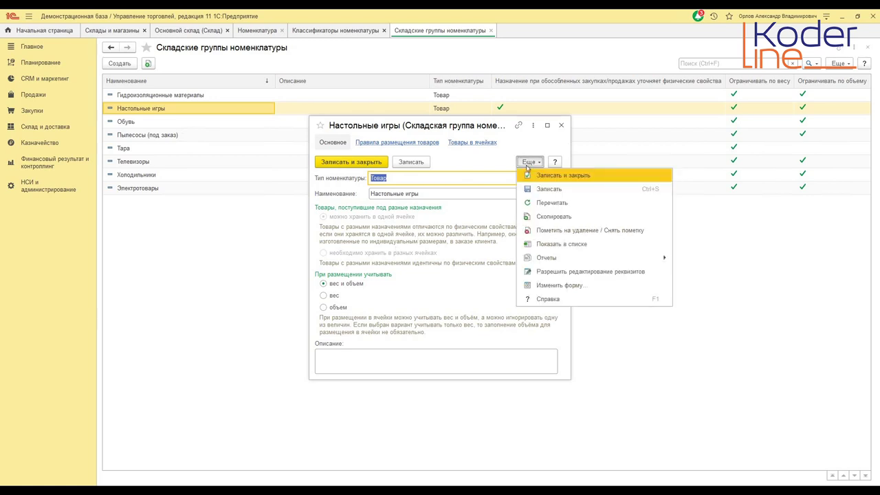
{"action": "left_click", "coordinate": [543, 277]}
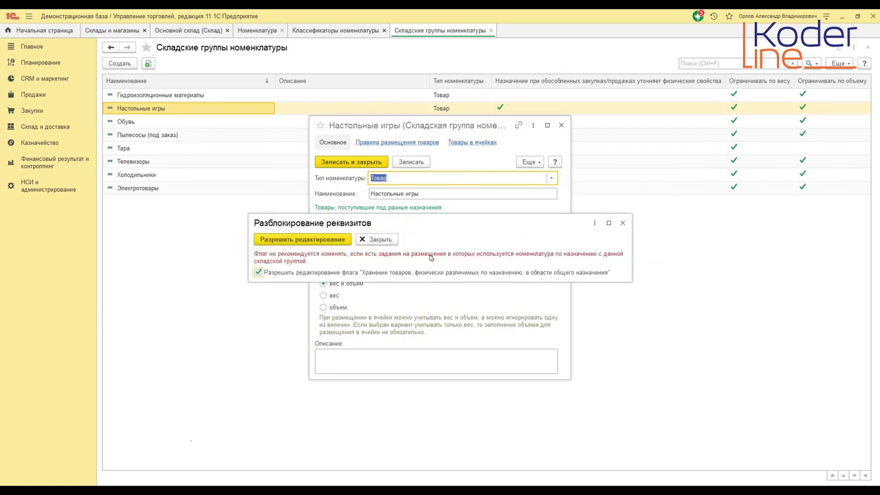
{"action": "key", "text": "Return"}
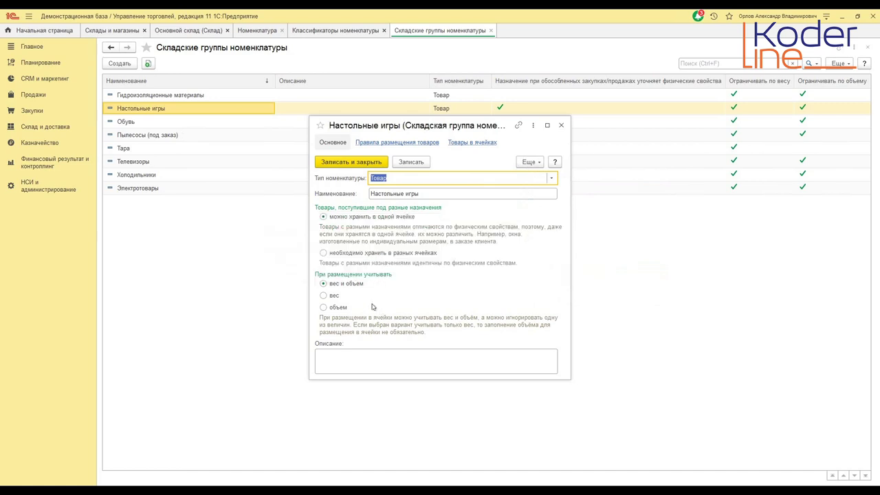
- Switch the group to "необходимо хранить в разных ячейках", save and close it, and close the warehouse groups and classifiers pages
{"action": "left_click", "coordinate": [327, 255]}
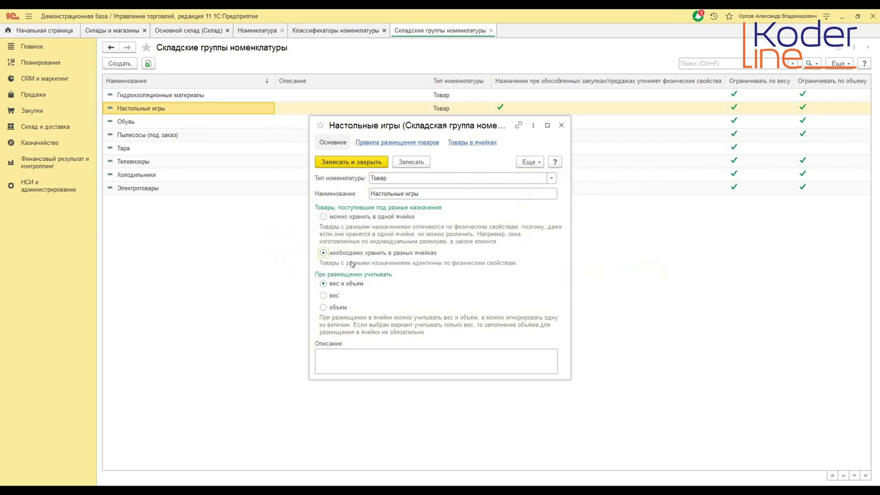
{"action": "left_click", "coordinate": [354, 162]}
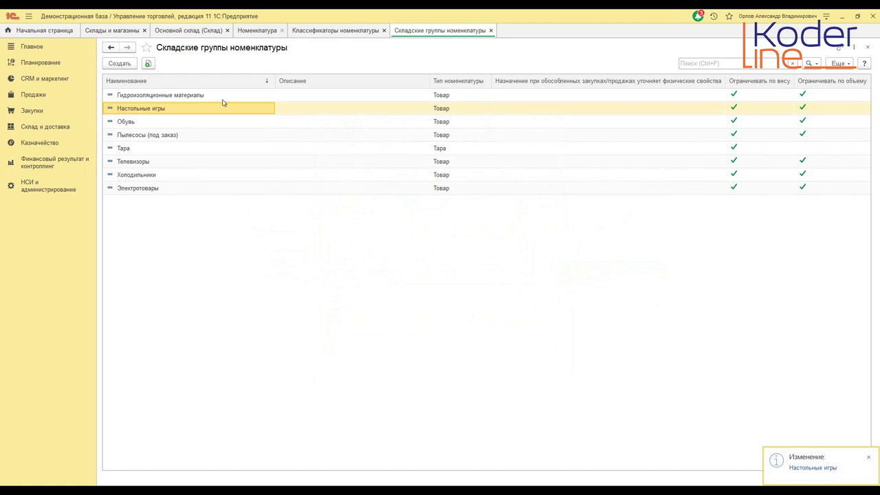
{"action": "left_click", "coordinate": [491, 31]}
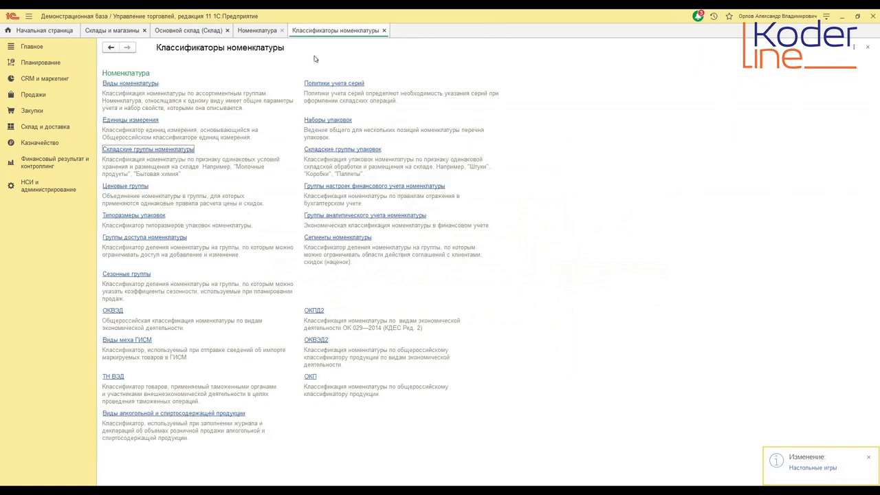
{"action": "left_click", "coordinate": [384, 31]}
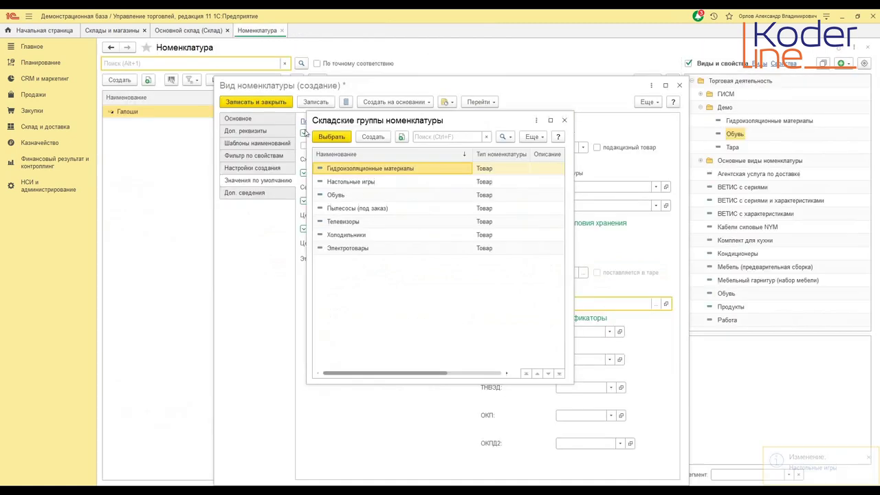
- Assign "Настольные игры" as the item kind's default warehouse group, and save and close the kind
{"action": "double_click", "coordinate": [371, 183]}
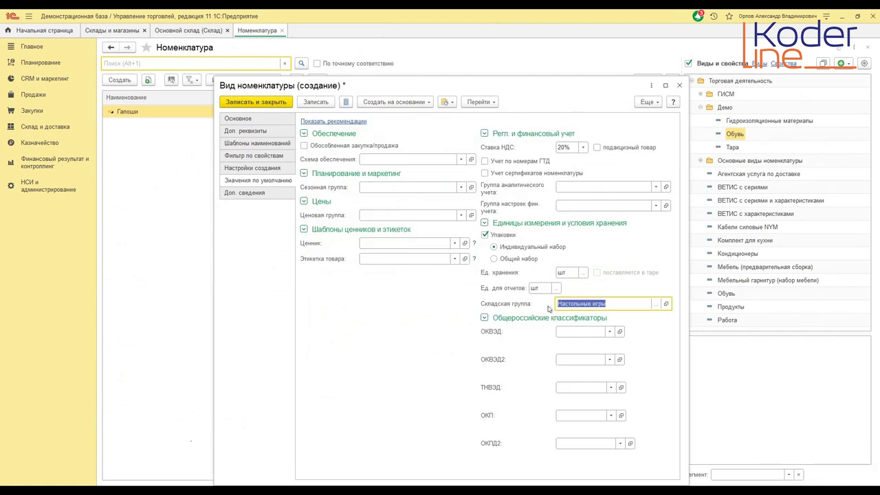
{"action": "mouse_move", "coordinate": [584, 311]}
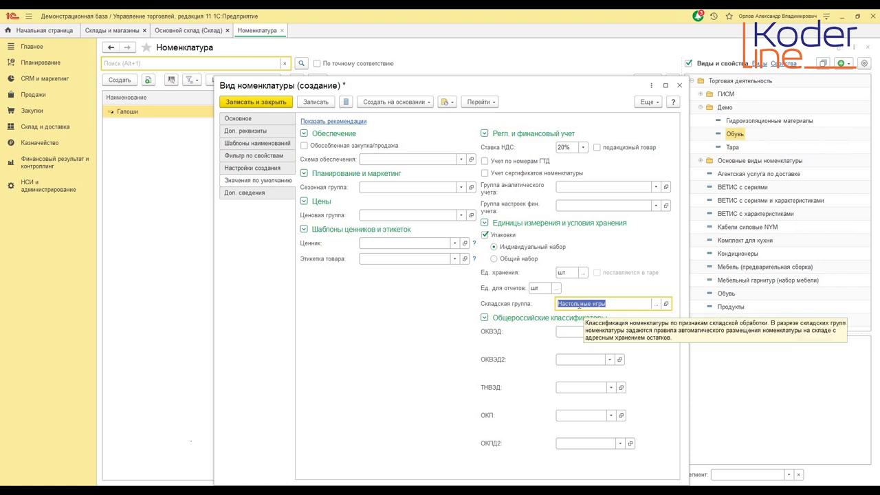
{"action": "left_click", "coordinate": [256, 102]}
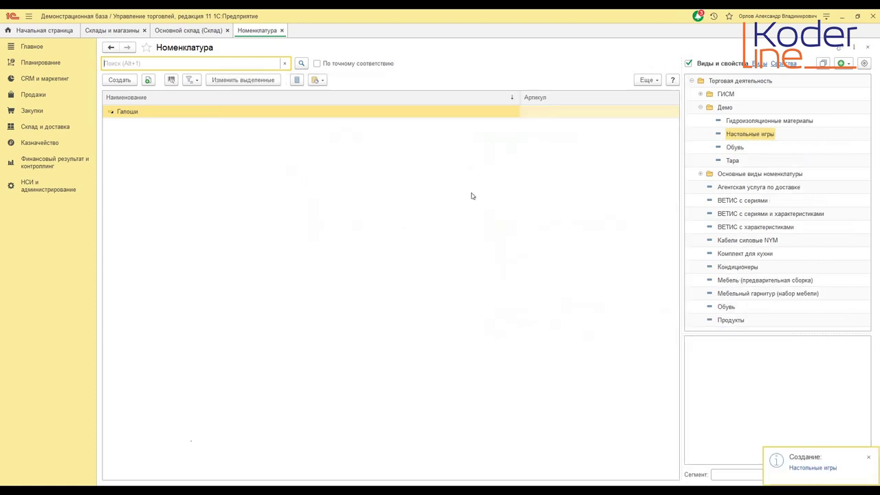
- Create an item of kind "Настольные игры" with the working name "Свинтус", save it, and open its individual package list
{"action": "left_click", "coordinate": [119, 80]}
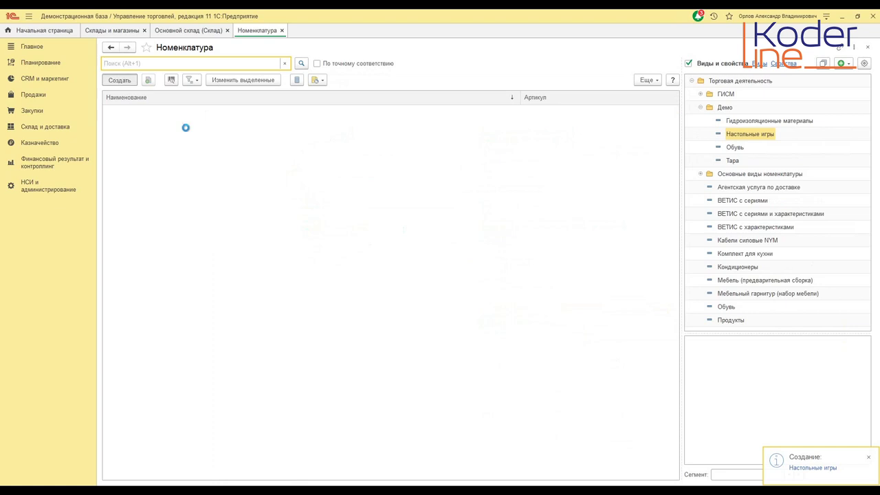
{"action": "left_click", "coordinate": [203, 128]}
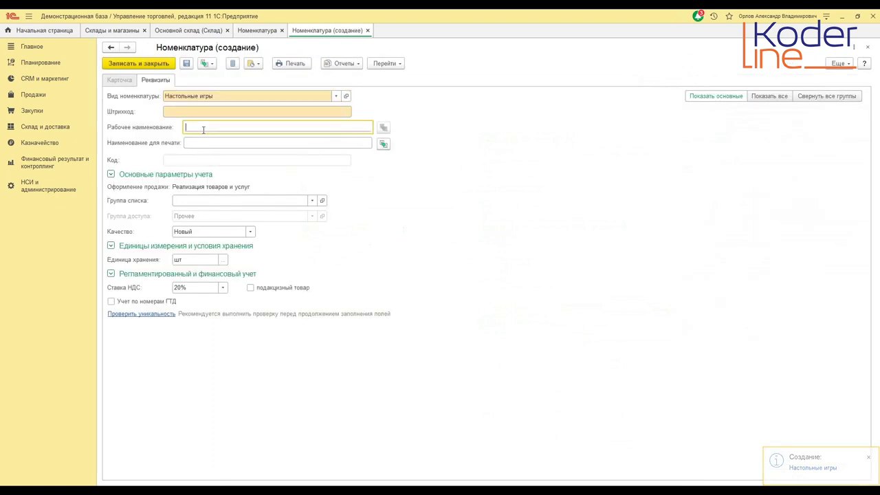
{"action": "type", "text": "Санитс"}
{"action": "key", "text": "Tab"}
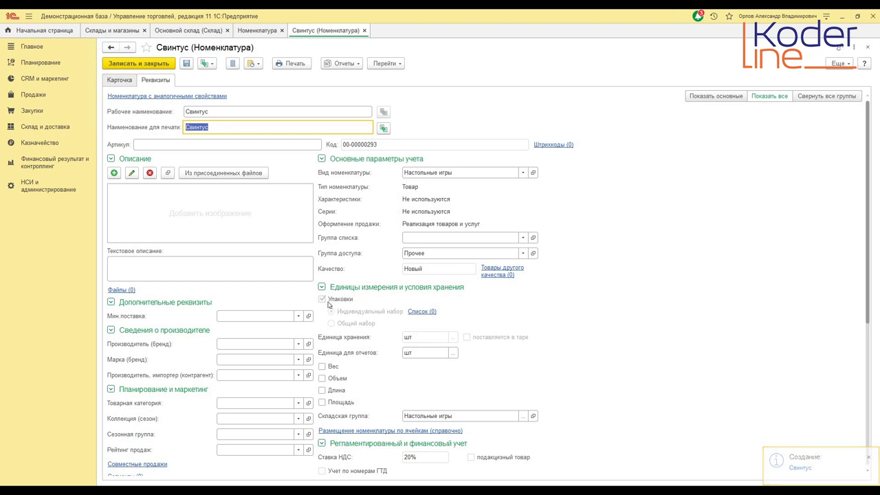
{"action": "left_click", "coordinate": [419, 313]}
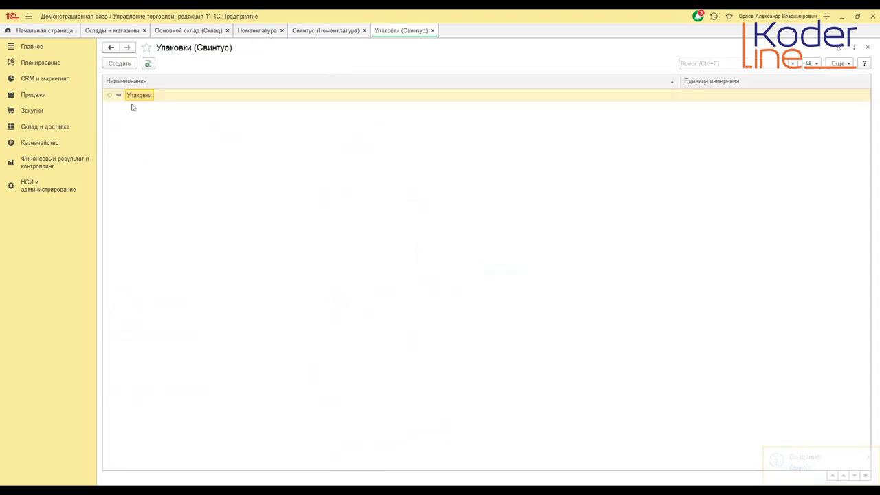
- Create a package for "Свинтус" with the classifier unit "кор", consisting of 1 шт
{"action": "left_click", "coordinate": [120, 63]}
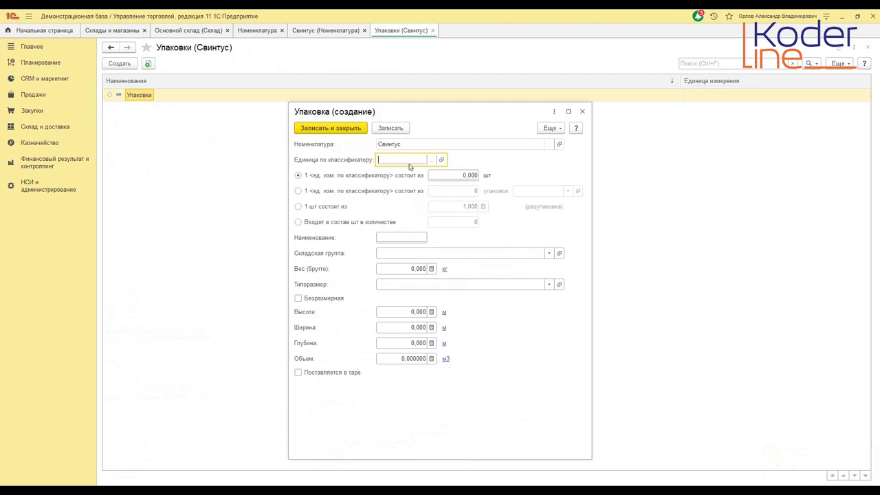
{"action": "left_click", "coordinate": [431, 160]}
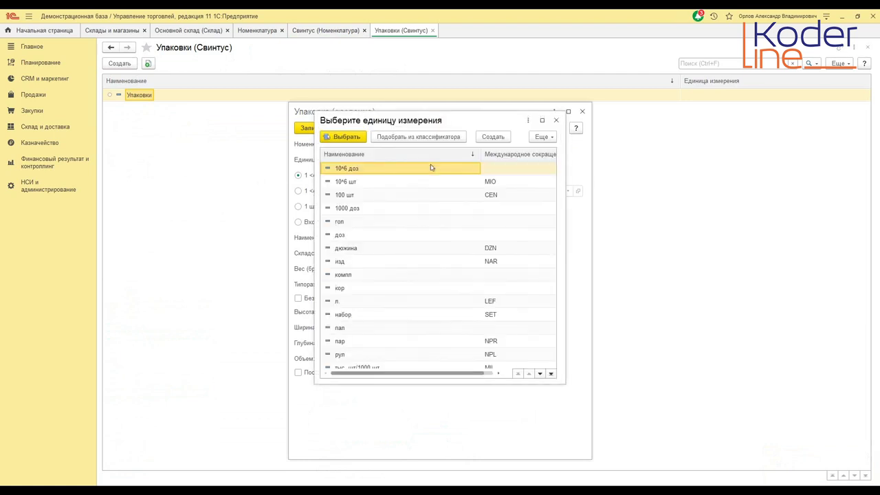
{"action": "left_click", "coordinate": [348, 292]}
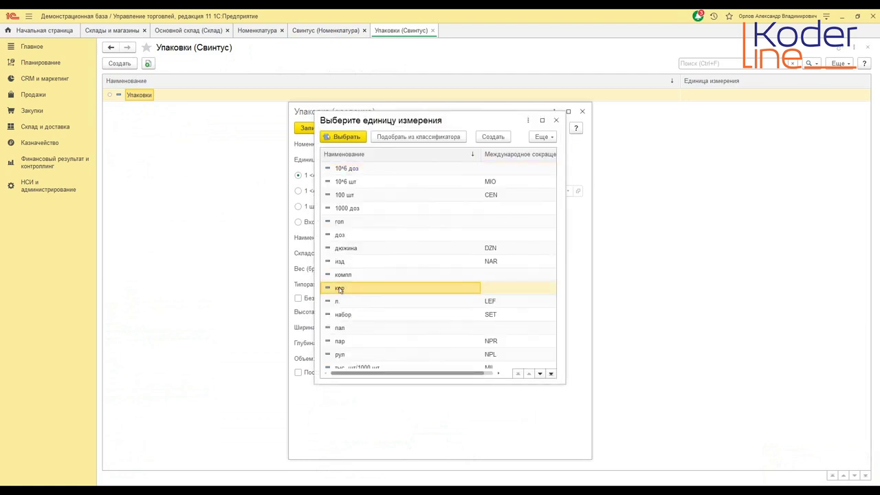
{"action": "double_click", "coordinate": [339, 289]}
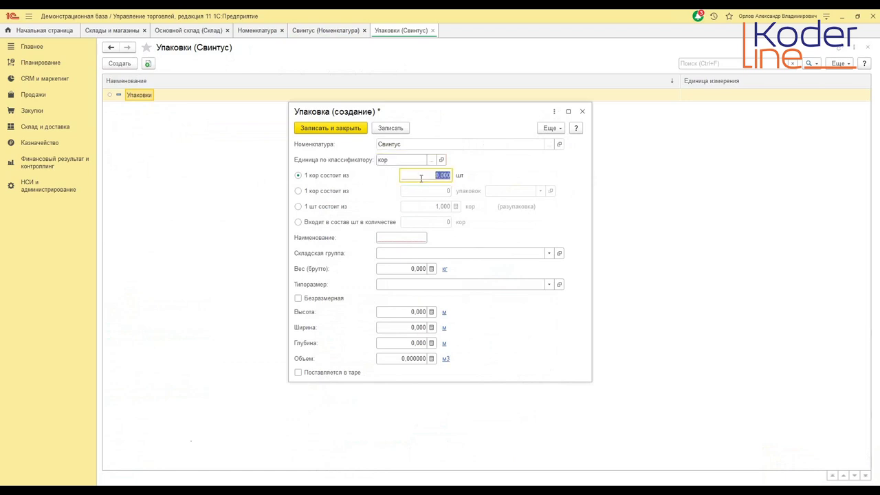
{"action": "type", "text": "1"}
{"action": "key", "text": "Tab"}
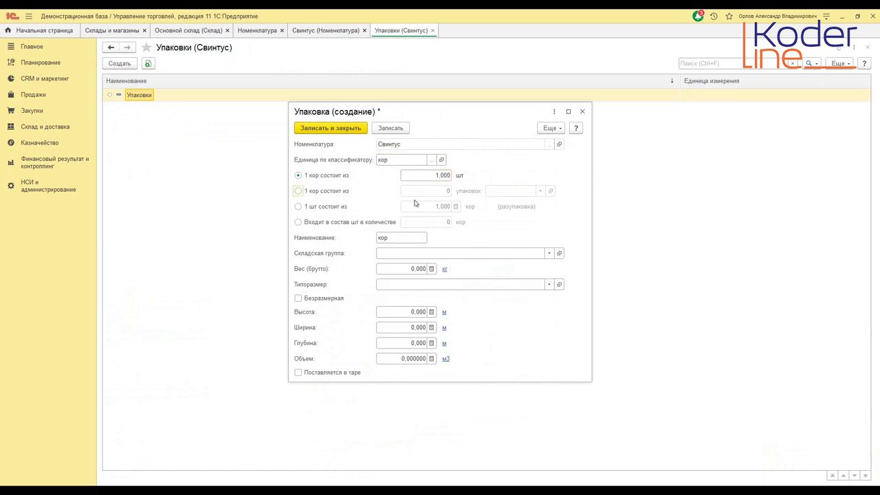
- Start a new package warehouse group from the package's "Складская группа" field and name it "Коробки настольных игр"
{"action": "left_click", "coordinate": [390, 254]}
{"action": "left_click", "coordinate": [399, 287]}
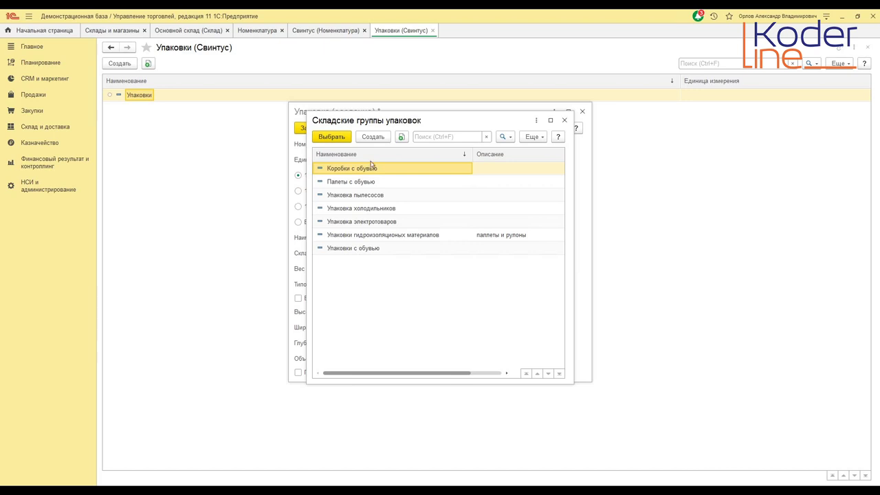
{"action": "left_click", "coordinate": [373, 137]}
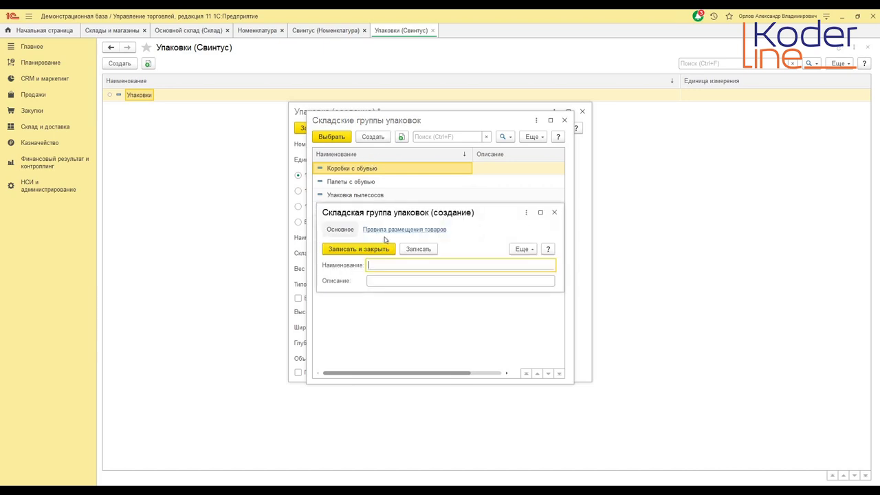
{"action": "type", "text": "Коробки настольны"}
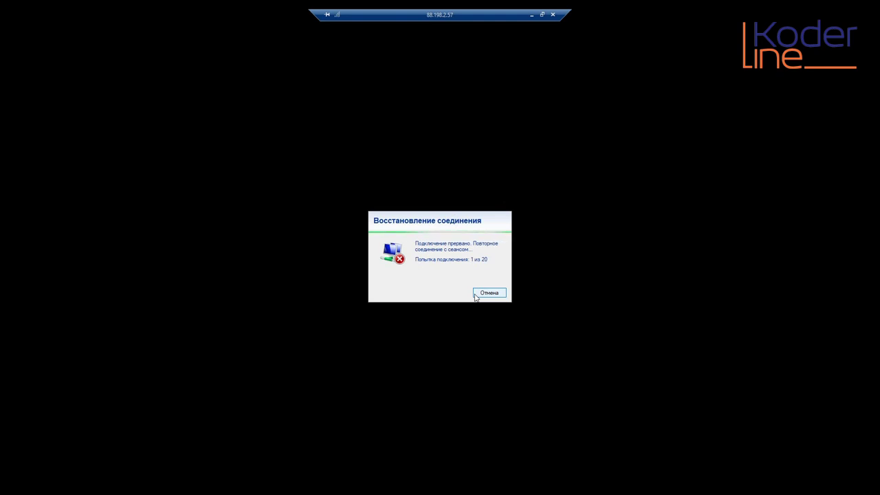
- Cancel the remote session's automatic reconnection and launch "Сервер Кодерлайн.rdp" from the RDP folder inside "Кодерлайн материалы"
{"action": "left_click", "coordinate": [475, 295]}
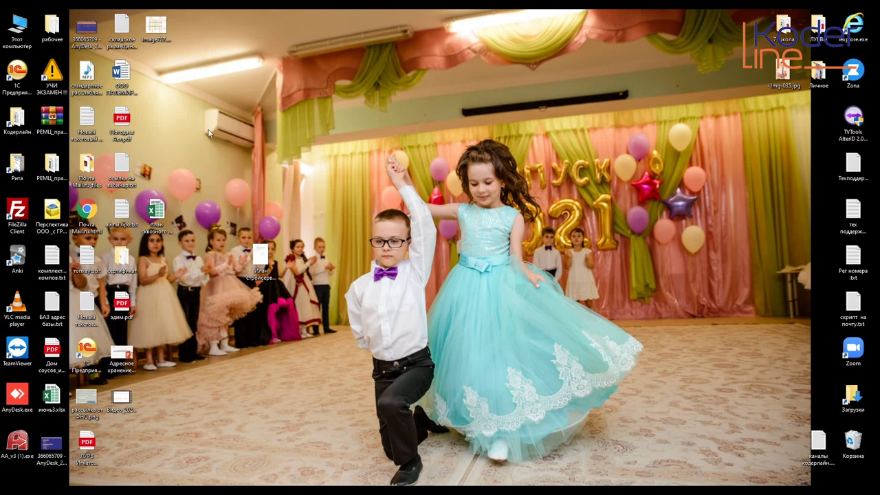
{"action": "double_click", "coordinate": [22, 121]}
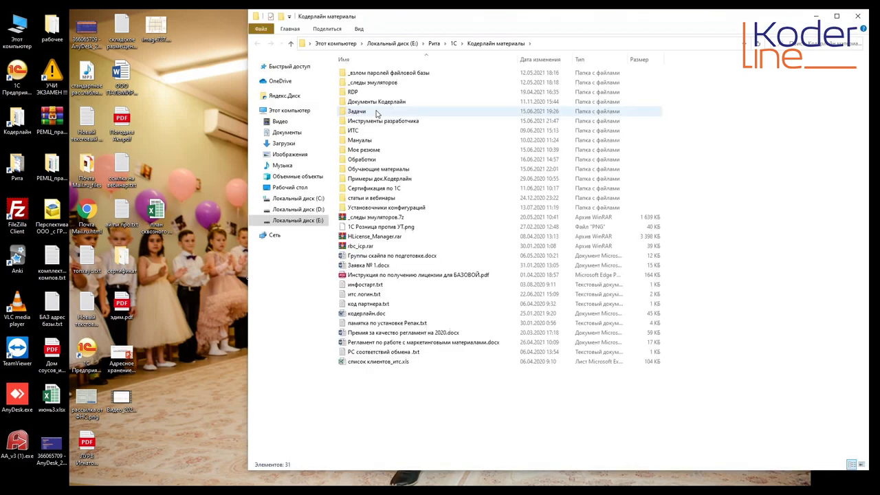
{"action": "double_click", "coordinate": [354, 92]}
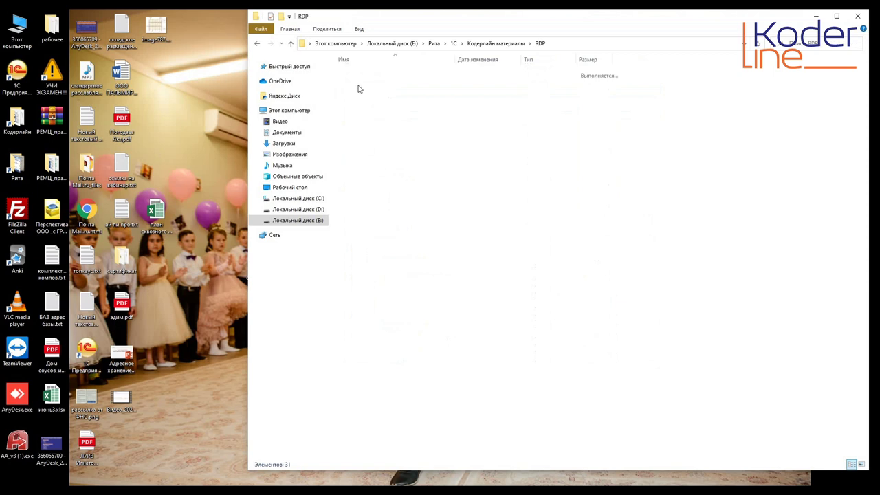
{"action": "double_click", "coordinate": [364, 390]}
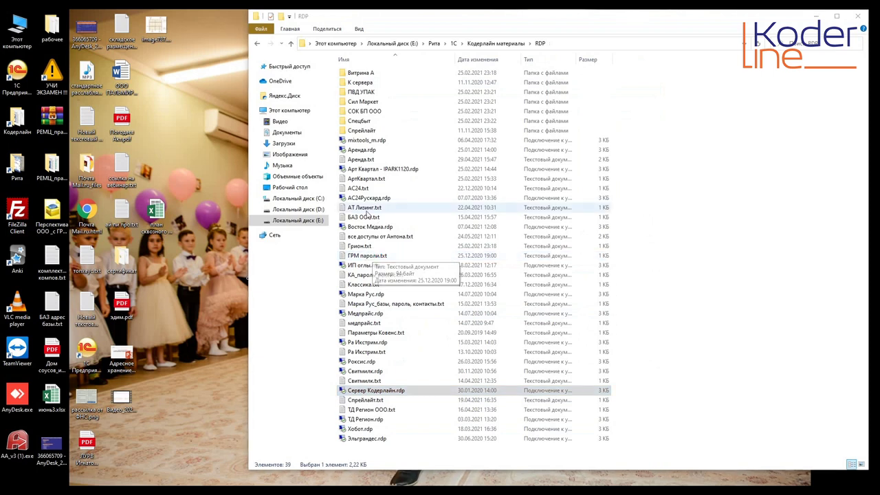
- Retry the remote desktop connection using "Сервер Кодерлайн.rdp" to get back to the 1C session
{"action": "left_click", "coordinate": [386, 393]}
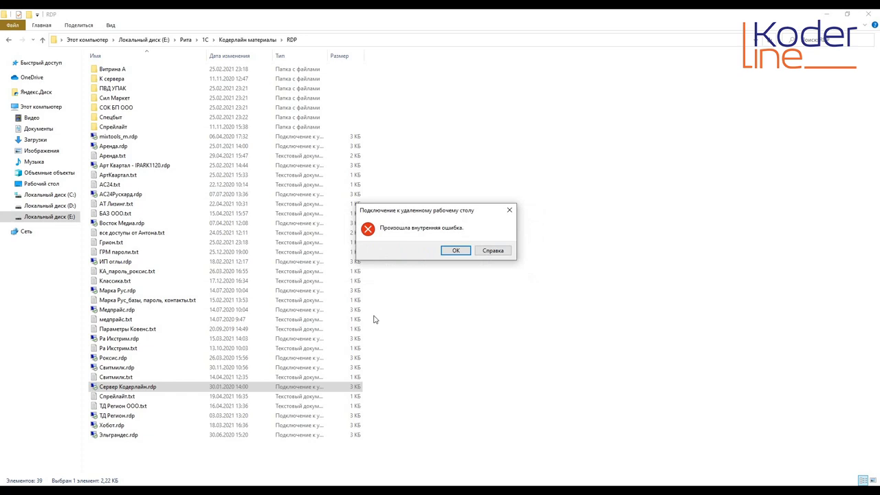
{"action": "left_click", "coordinate": [454, 250]}
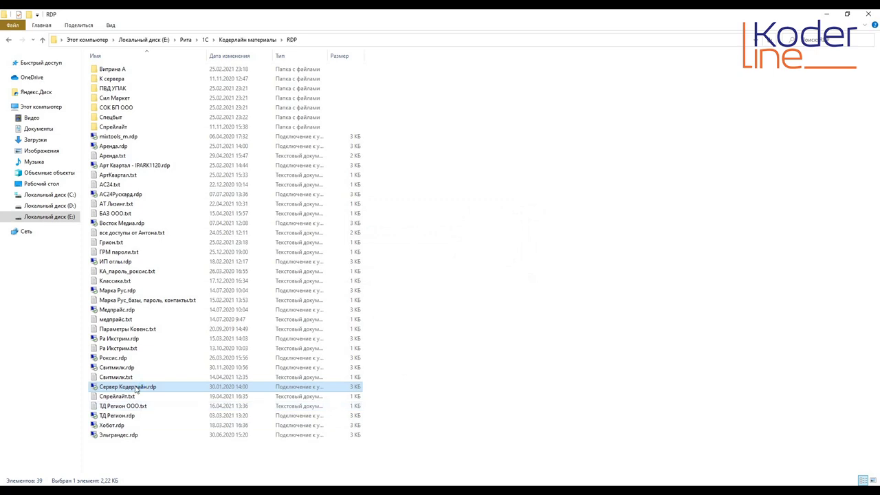
{"action": "double_click", "coordinate": [136, 387]}
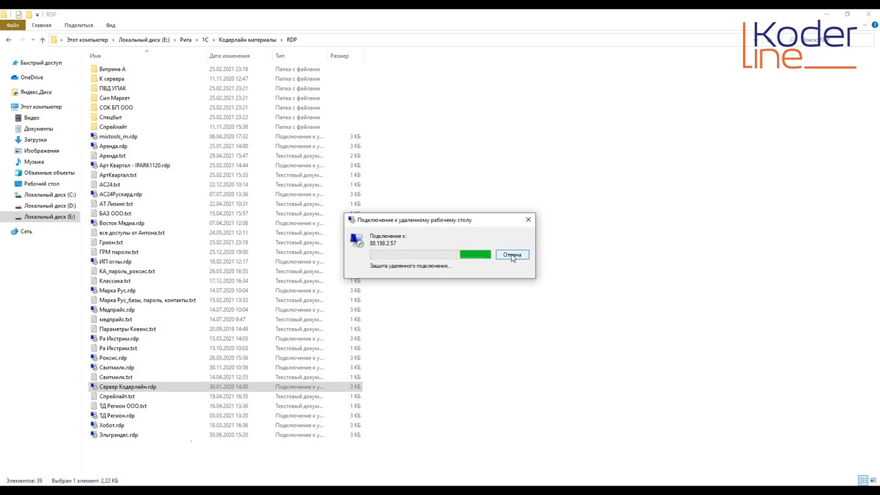
{"action": "left_click", "coordinate": [508, 256]}
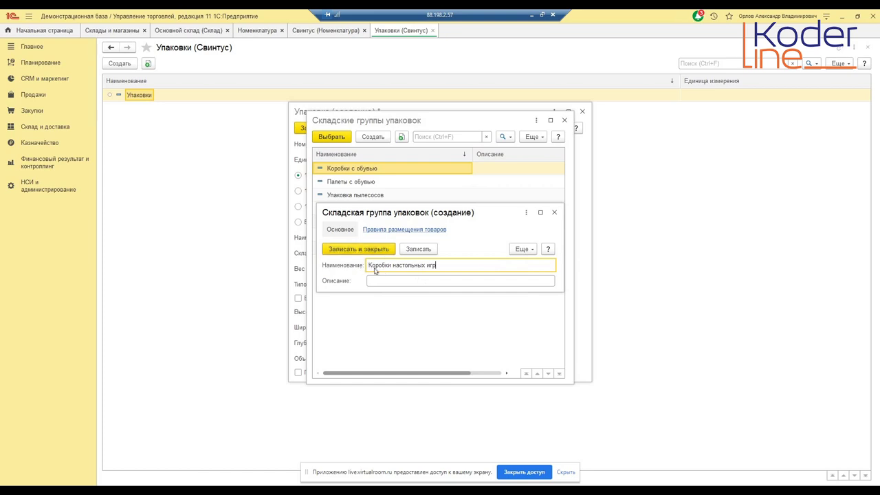
- Save the new package group, assign it as the package's warehouse group, and set the gross weight to 0,250 кг
{"action": "left_click", "coordinate": [365, 250]}
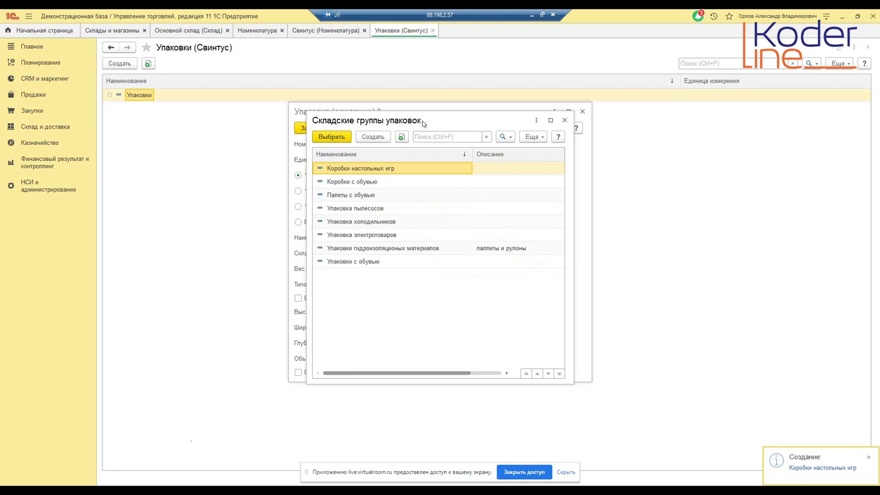
{"action": "double_click", "coordinate": [381, 166]}
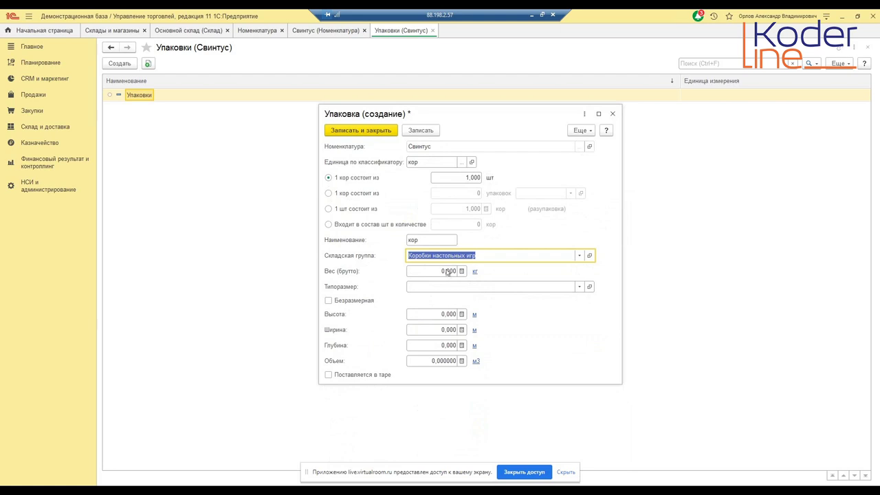
{"action": "left_click", "coordinate": [448, 272]}
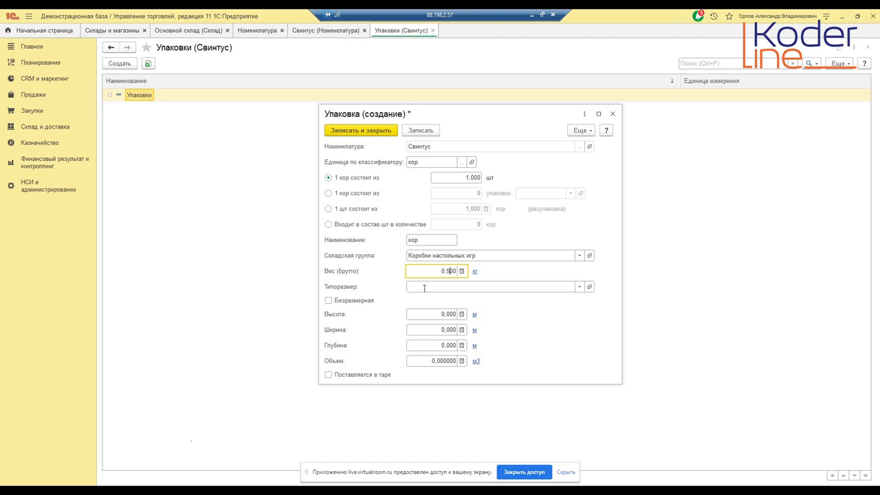
{"action": "left_click", "coordinate": [442, 284]}
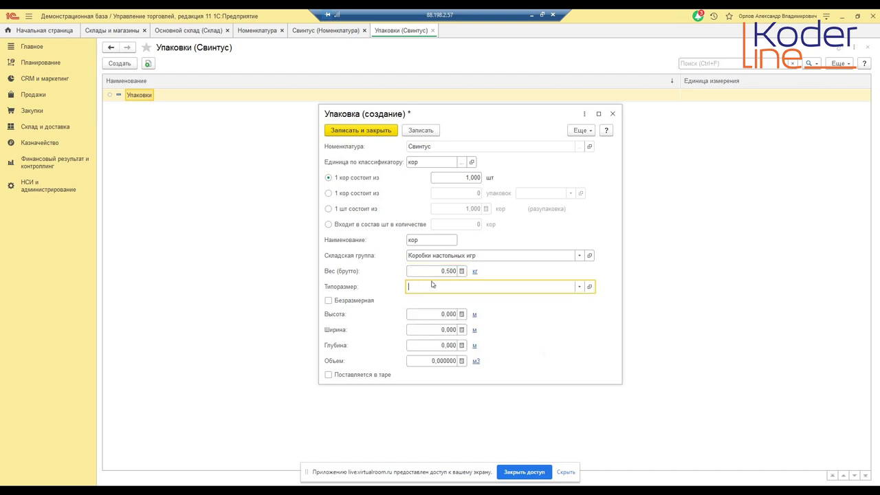
{"action": "left_click", "coordinate": [448, 273]}
{"action": "left_click", "coordinate": [447, 271]}
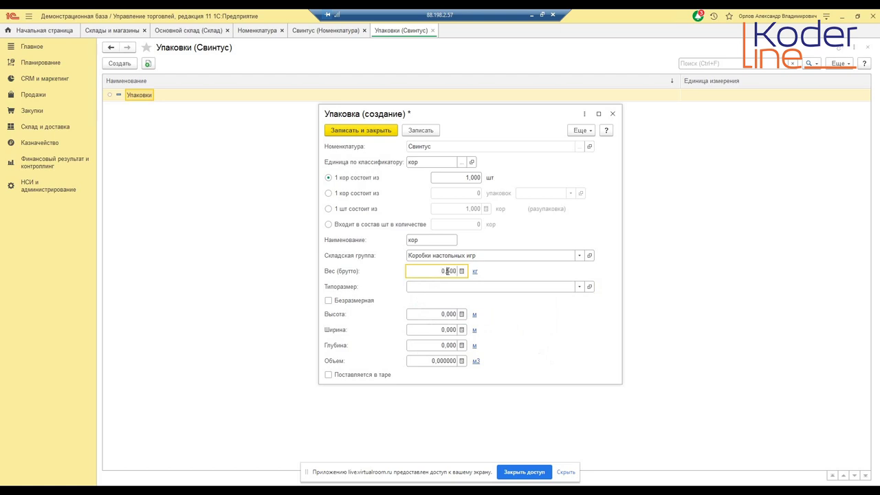
{"action": "type", "text": "250"}
- Set the package's height to 0,010 м
{"action": "left_click", "coordinate": [454, 315]}
{"action": "left_click", "coordinate": [452, 314]}
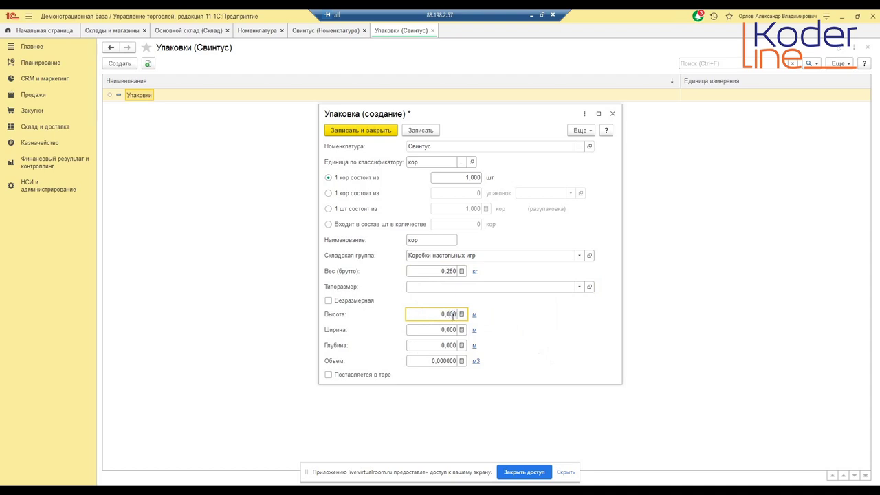
{"action": "type", "text": "1"}
{"action": "left_click", "coordinate": [454, 333]}
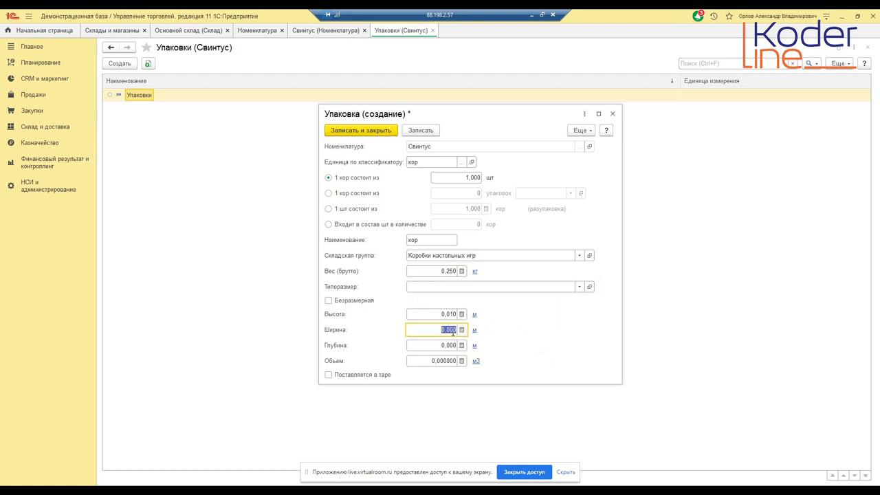
{"action": "left_click", "coordinate": [453, 331]}
- Correct the package's height to 0,100 м
{"action": "left_click", "coordinate": [449, 316]}
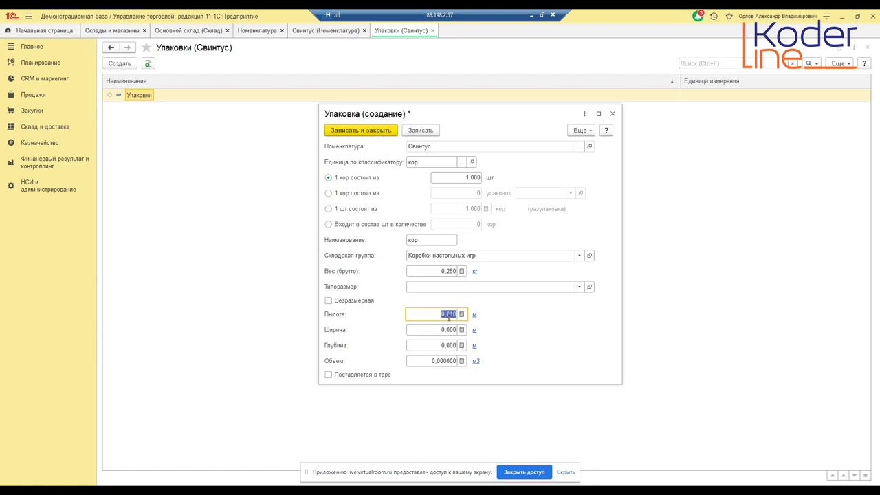
{"action": "type", "text": "1"}
{"action": "key", "text": "BackSpace"}
{"action": "type", "text": "0"}
{"action": "key", "text": "BackSpace"}
{"action": "type", "text": "1"}
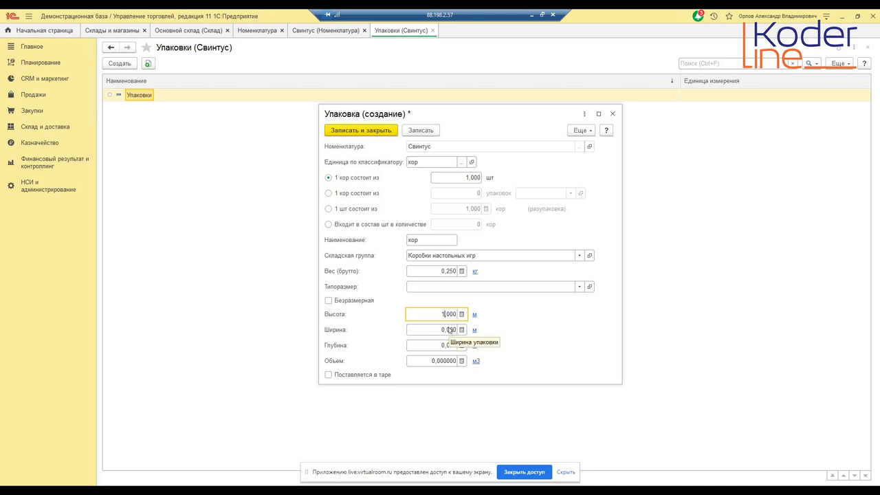
{"action": "key", "text": "BackSpace"}
{"action": "type", "text": "0"}
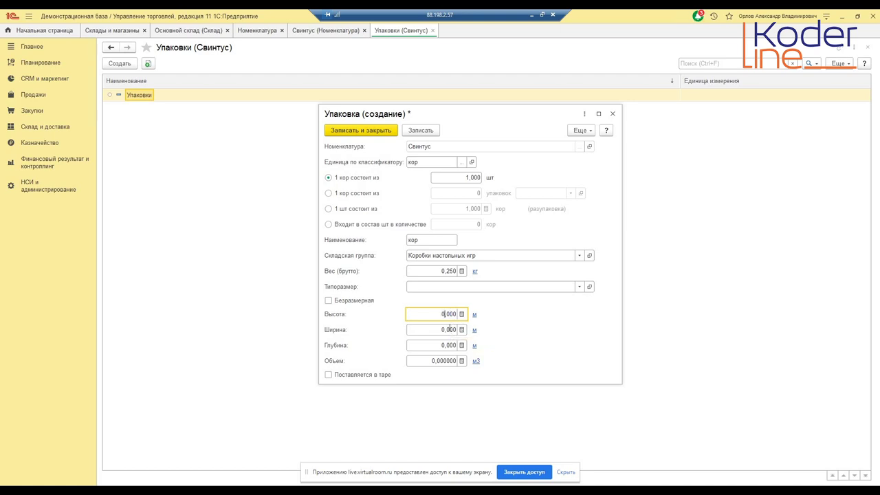
{"action": "type", "text": ",1"}
- Set the package's width and depth to 0,010 м each, then save and close the package
{"action": "left_click", "coordinate": [448, 329]}
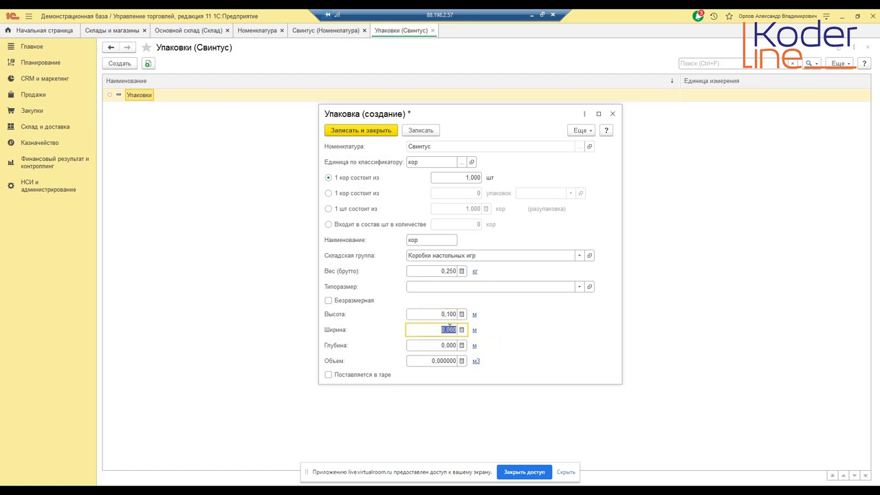
{"action": "left_click", "coordinate": [450, 329]}
{"action": "key", "text": "Tab"}
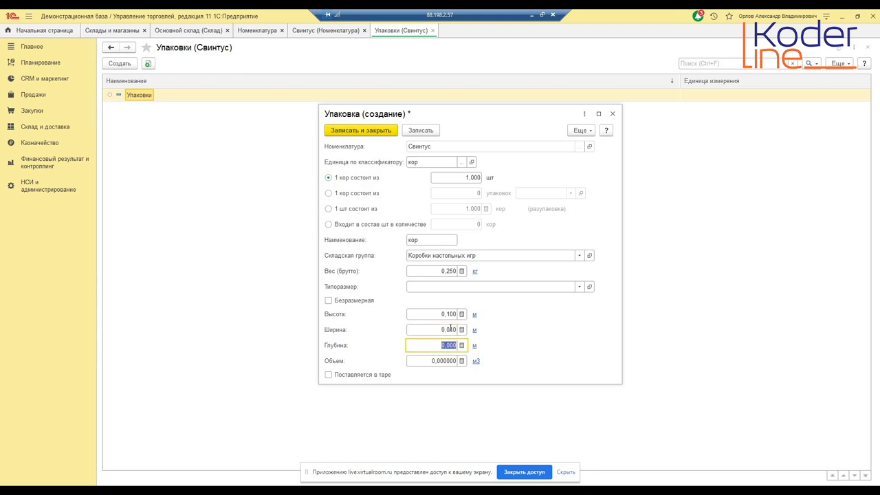
{"action": "type", "text": "0,01"}
{"action": "key", "text": "Tab"}
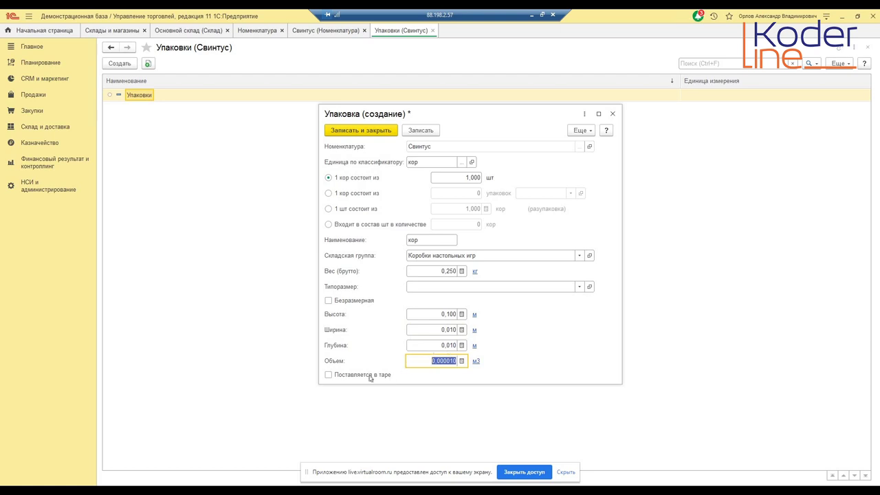
{"action": "left_click", "coordinate": [377, 130]}
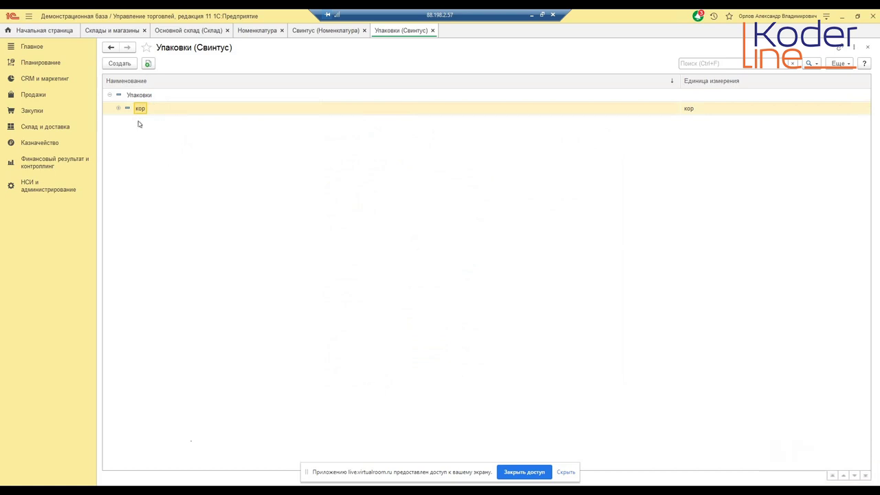
- Start creating another package for "Свинтус" based on the "кор" package
{"action": "left_click", "coordinate": [112, 64]}
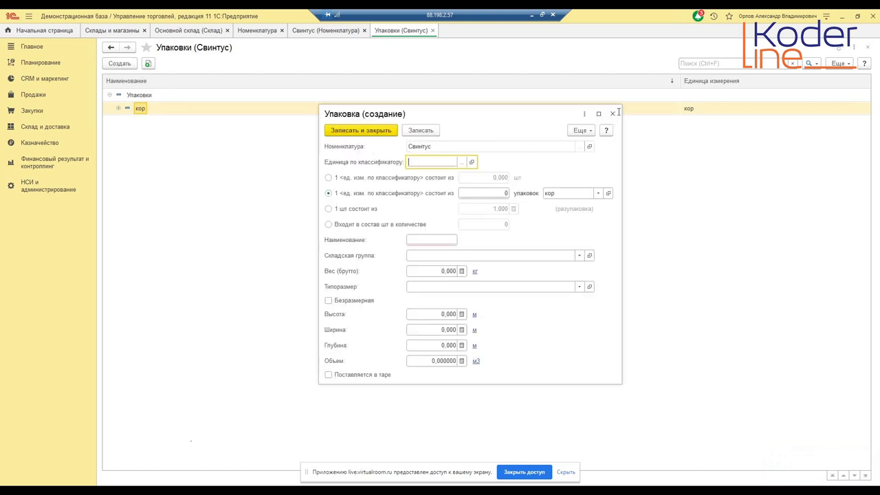
- Discard the new packaging form, then close the packaging list and the Свинтус item card
{"action": "left_click", "coordinate": [612, 113]}
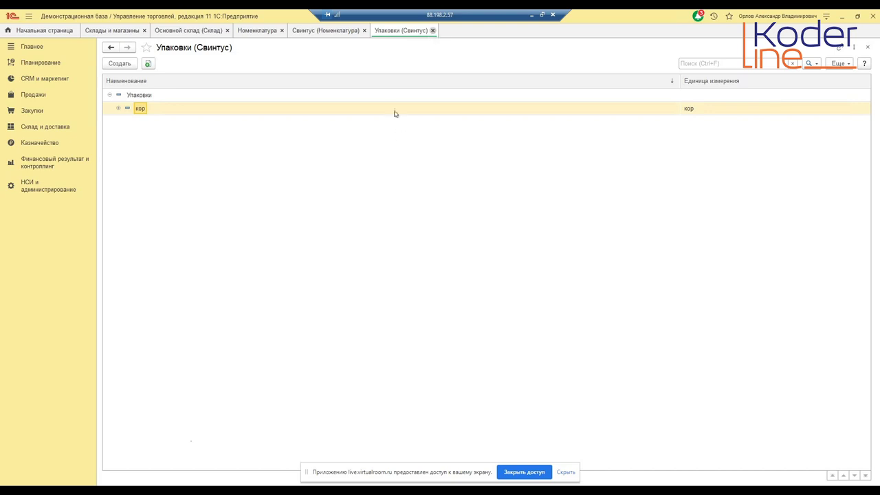
{"action": "key", "text": "Escape"}
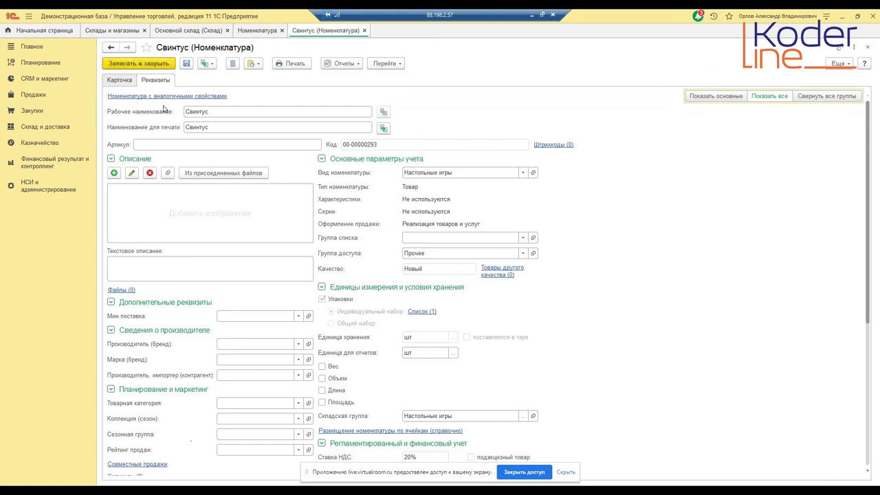
{"action": "key", "text": "ctrl+Return"}
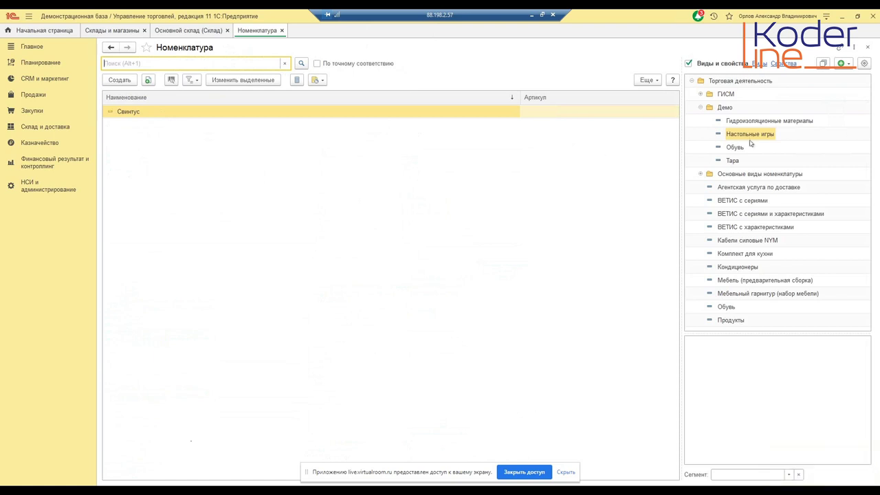
- Start a new item type in the Демо group and set its type to Товар without special accounting features (Без особенностей учета)
{"action": "left_click", "coordinate": [843, 63]}
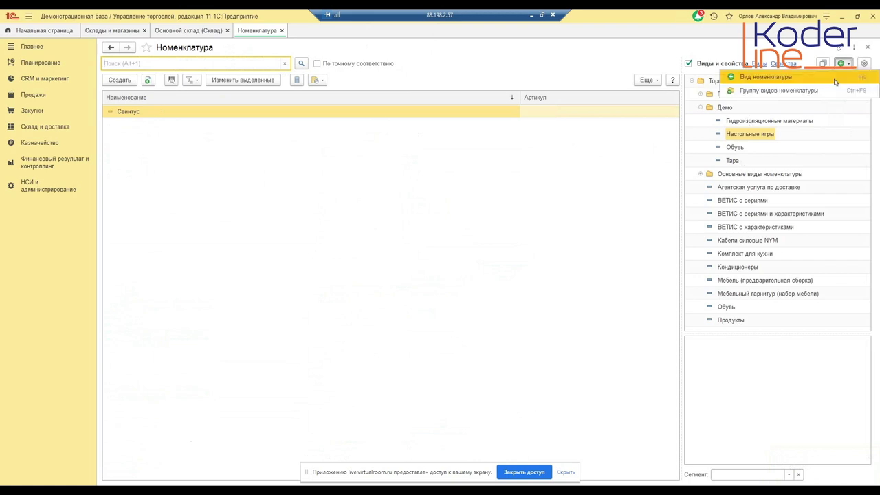
{"action": "key", "text": "Return"}
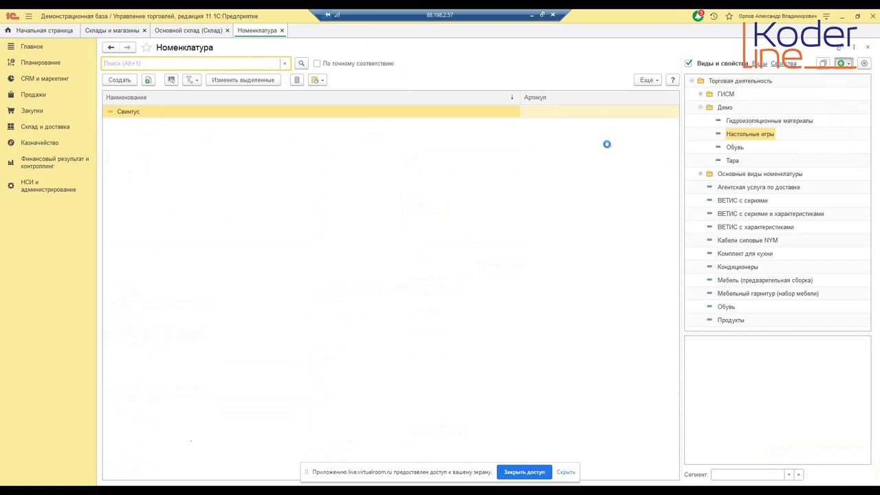
{"action": "left_click", "coordinate": [425, 121]}
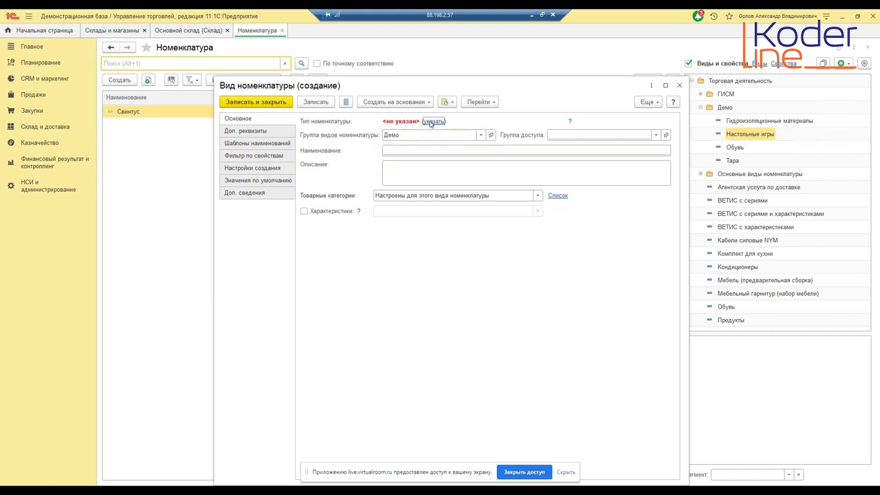
{"action": "left_click", "coordinate": [431, 122]}
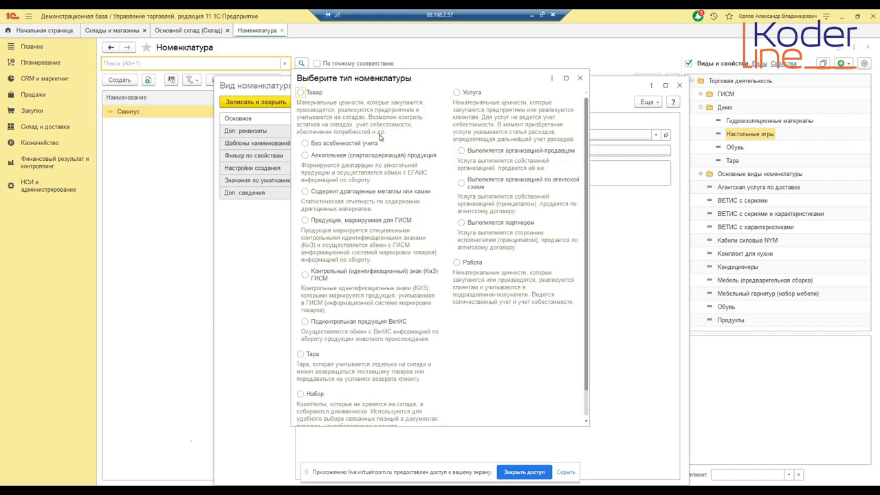
{"action": "left_click", "coordinate": [304, 93]}
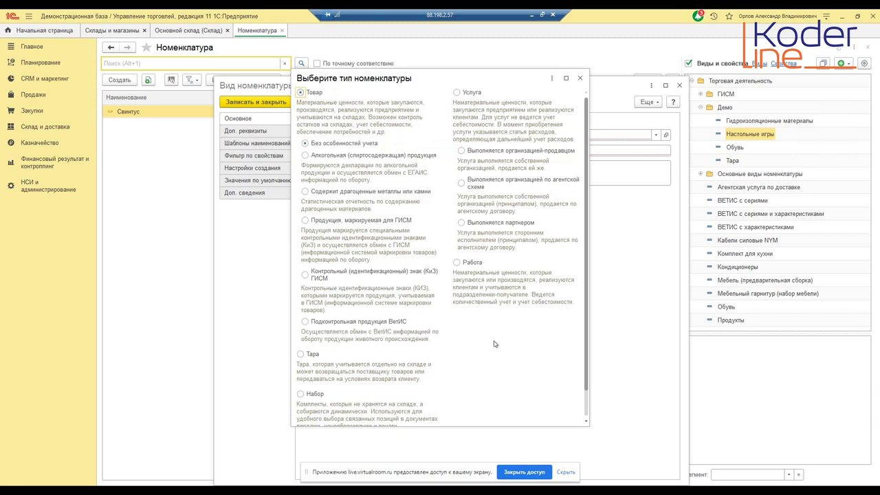
{"action": "scroll", "coordinate": [520, 415], "scroll_direction": "down", "scroll_amount": 3}
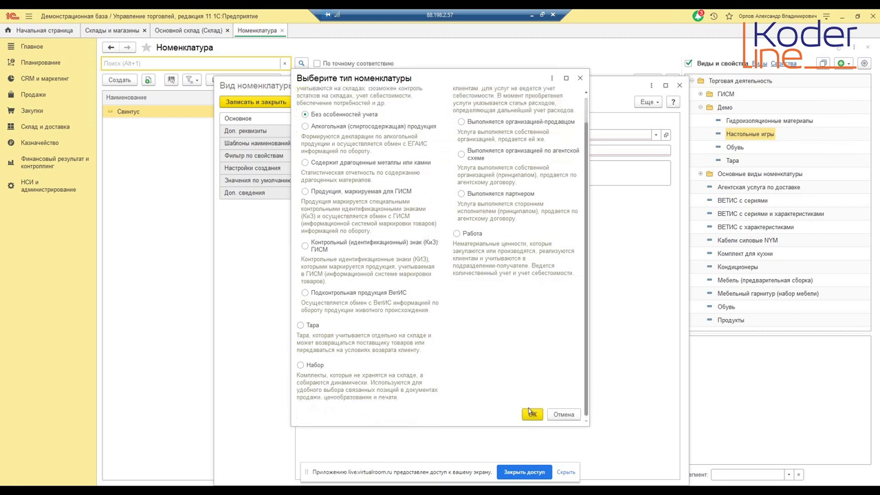
{"action": "left_click", "coordinate": [531, 414]}
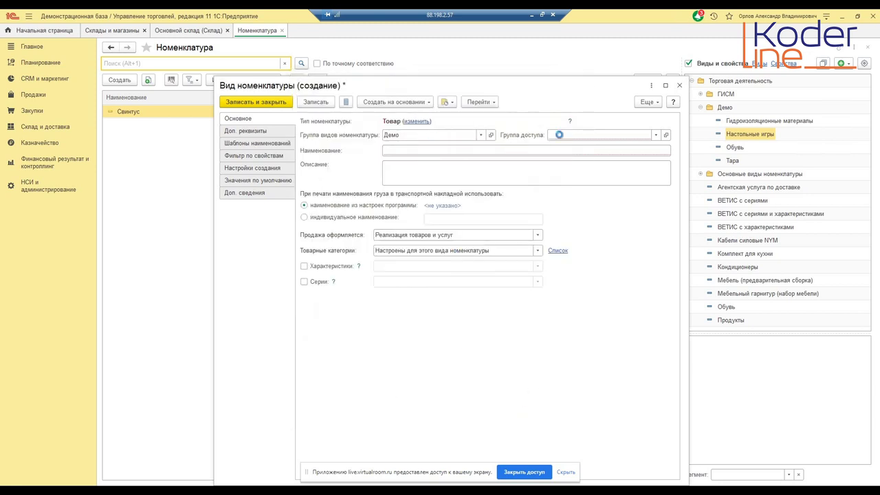
- Set the new item type's access group to Прочее and name it Продукты
{"action": "left_click", "coordinate": [561, 136]}
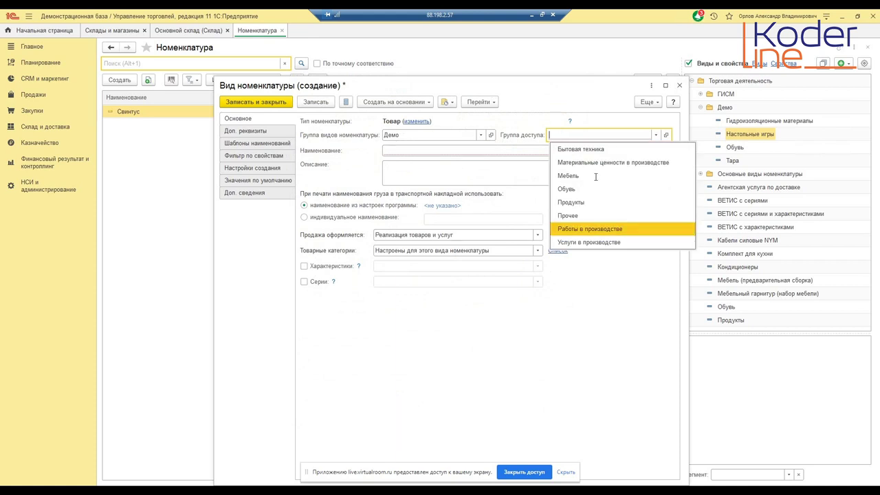
{"action": "key", "text": "Return"}
{"action": "left_click", "coordinate": [403, 150]}
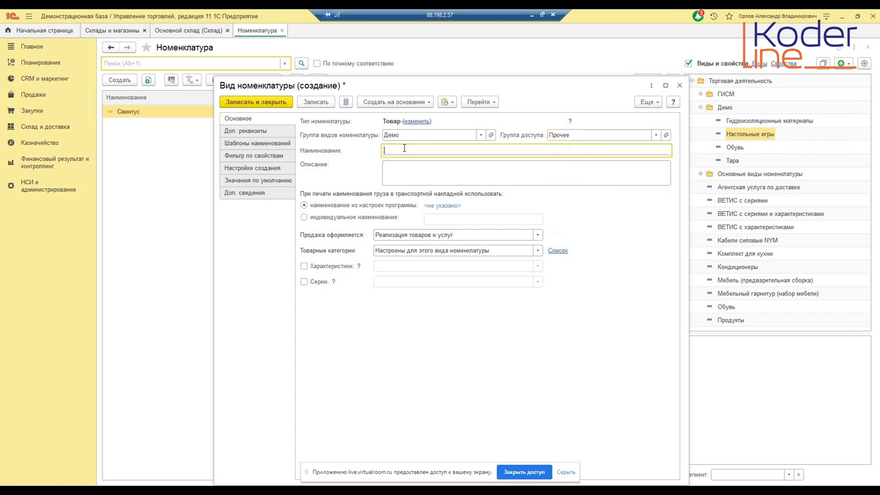
{"action": "type", "text": "Про"}
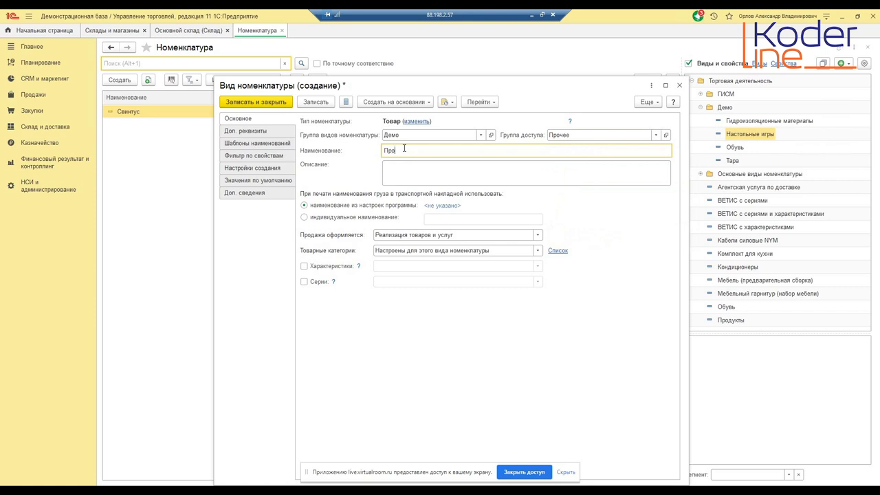
{"action": "type", "text": "дукты"}
{"action": "key", "text": "Tab"}
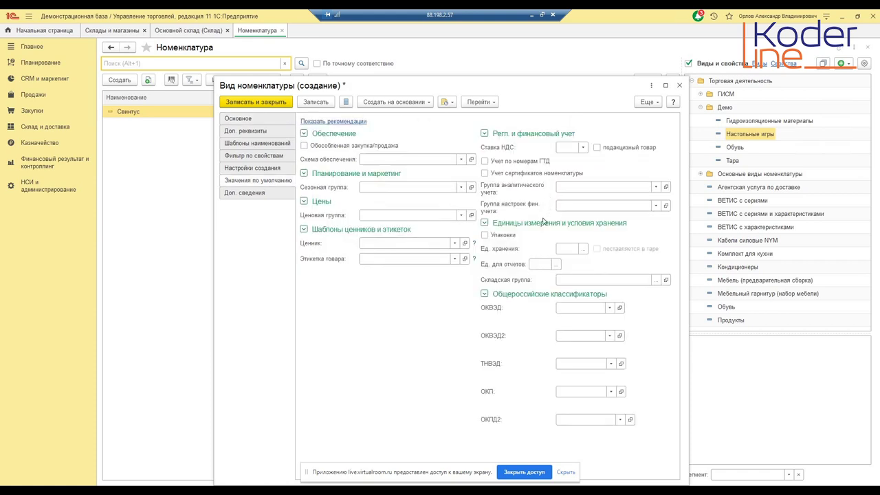
{"action": "mouse_move", "coordinate": [569, 249]}
{"action": "mouse_move", "coordinate": [541, 270]}
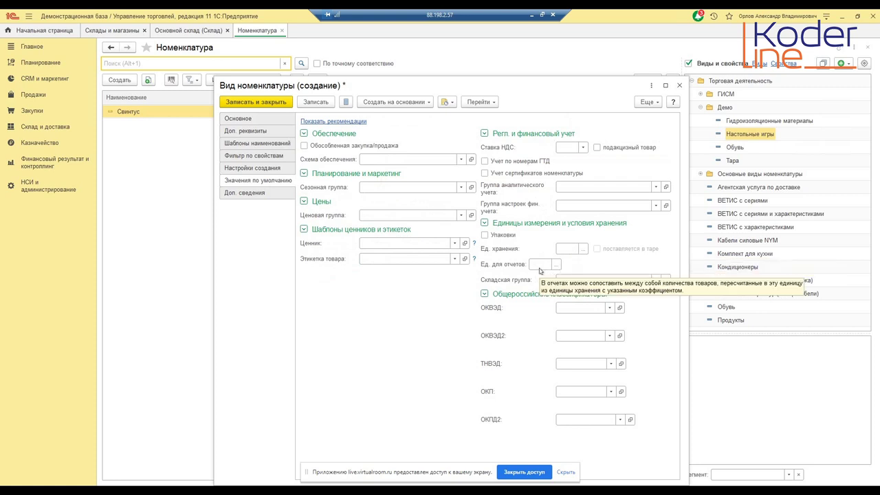
{"action": "left_click", "coordinate": [542, 266]}
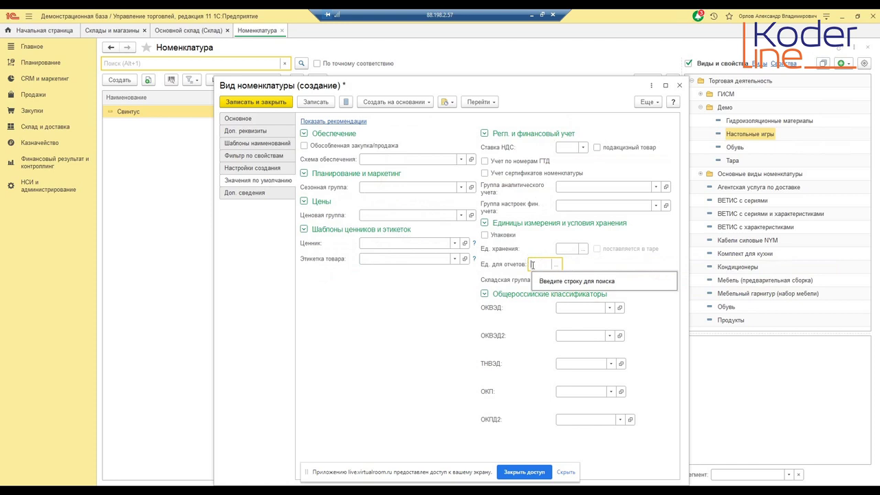
- Give the item type a newly created warehouse group named Продукты as its default and save the item type
{"action": "mouse_move", "coordinate": [532, 265]}
{"action": "left_click", "coordinate": [597, 280]}
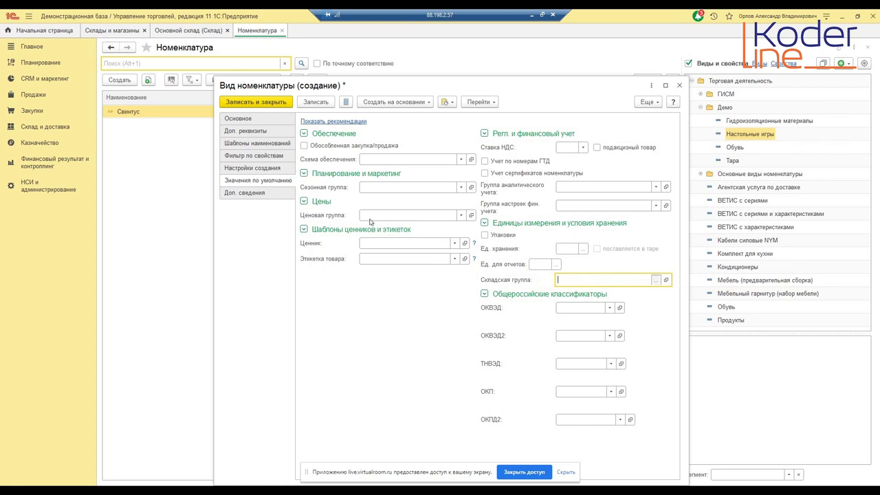
{"action": "key", "text": "F4"}
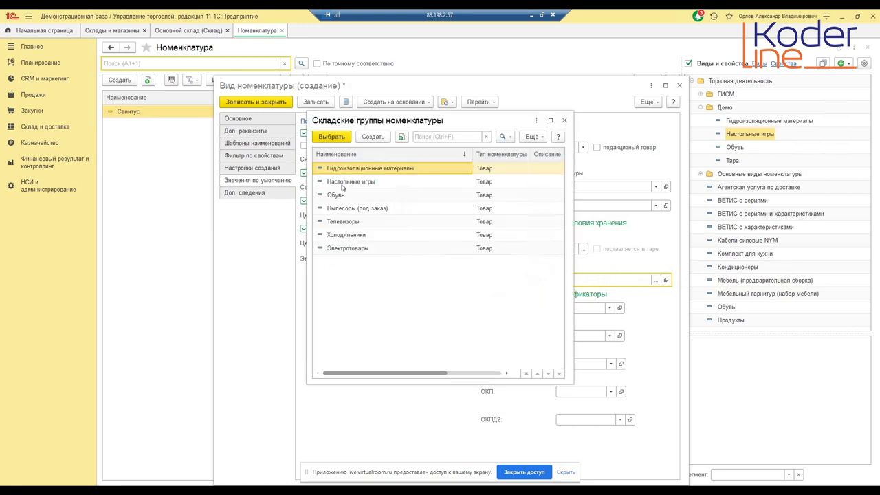
{"action": "left_click", "coordinate": [384, 139]}
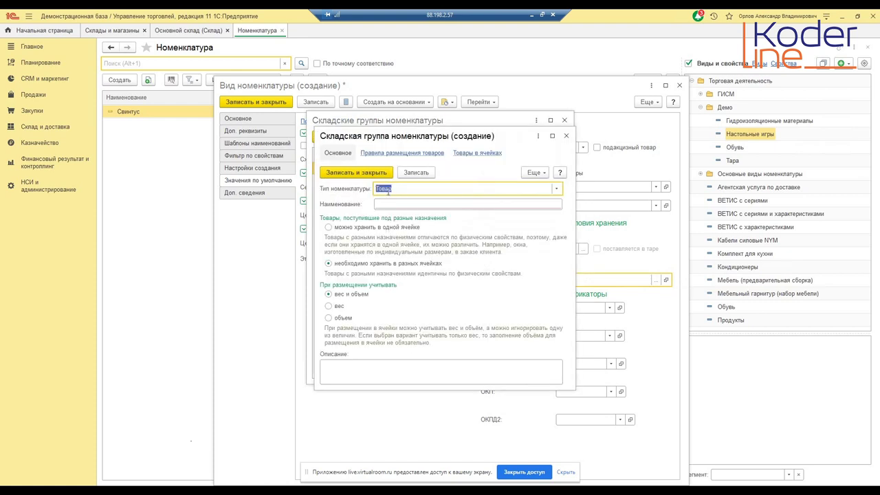
{"action": "left_click", "coordinate": [391, 204]}
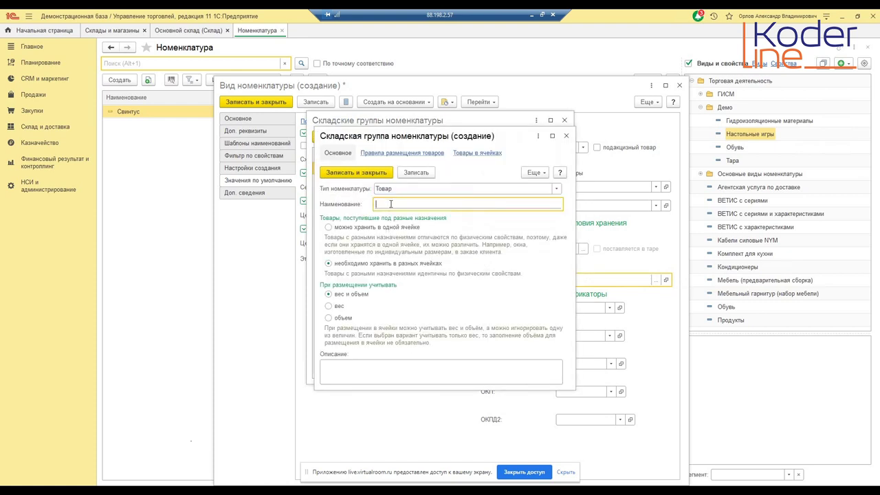
{"action": "type", "text": "Продукты"}
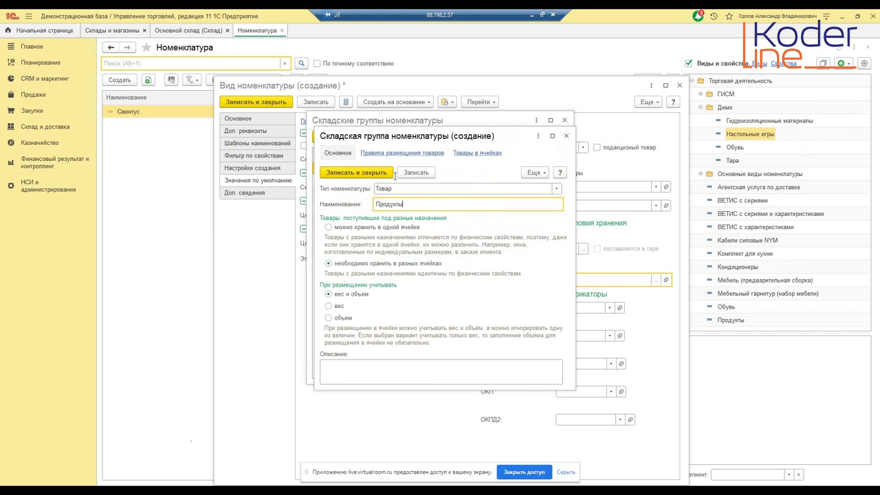
{"action": "left_click", "coordinate": [390, 175]}
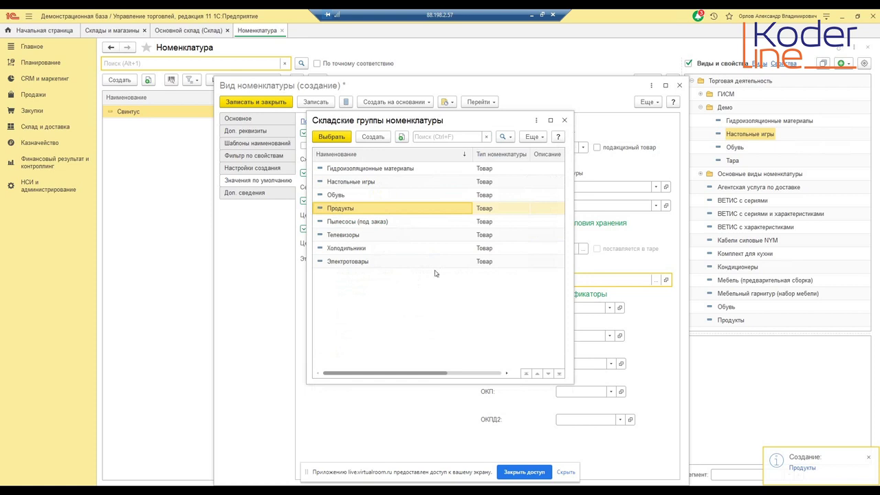
{"action": "key", "text": "Return"}
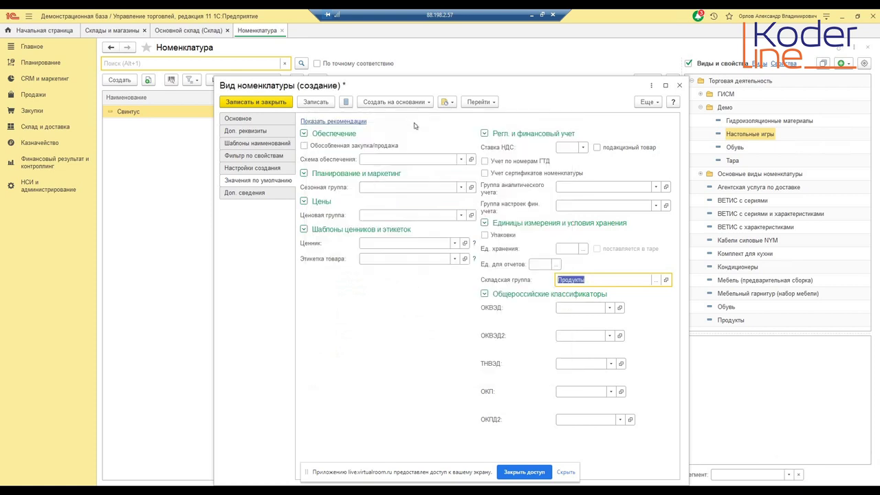
{"action": "left_click", "coordinate": [256, 101]}
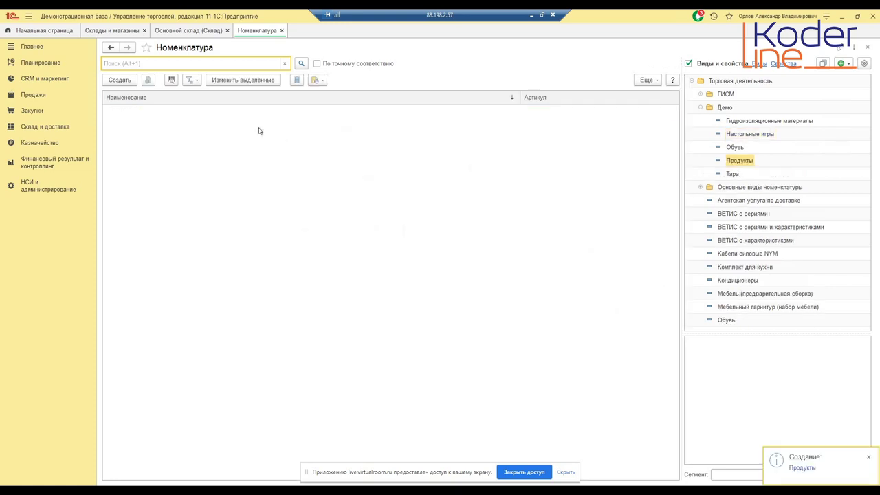
- Create a new item of the Продукты type with the working name Крупа гречневая
{"action": "left_click", "coordinate": [115, 80]}
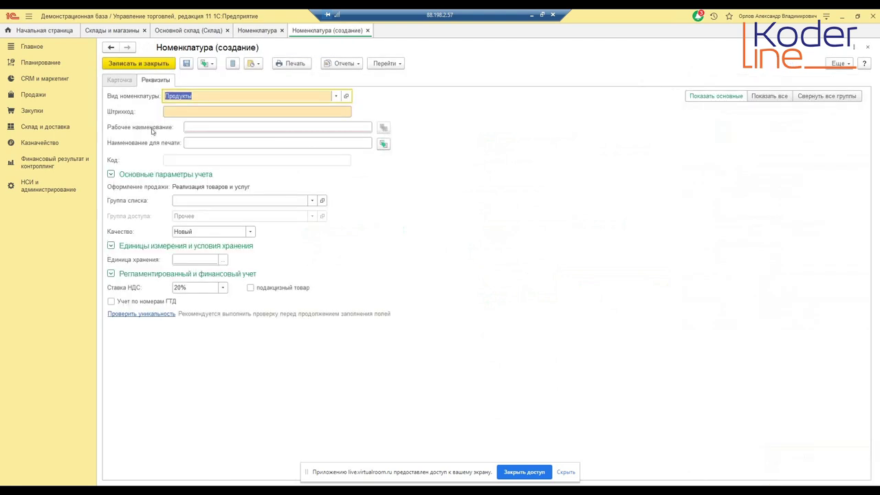
{"action": "left_click", "coordinate": [192, 127]}
{"action": "type", "text": "Коупа гречнева"}
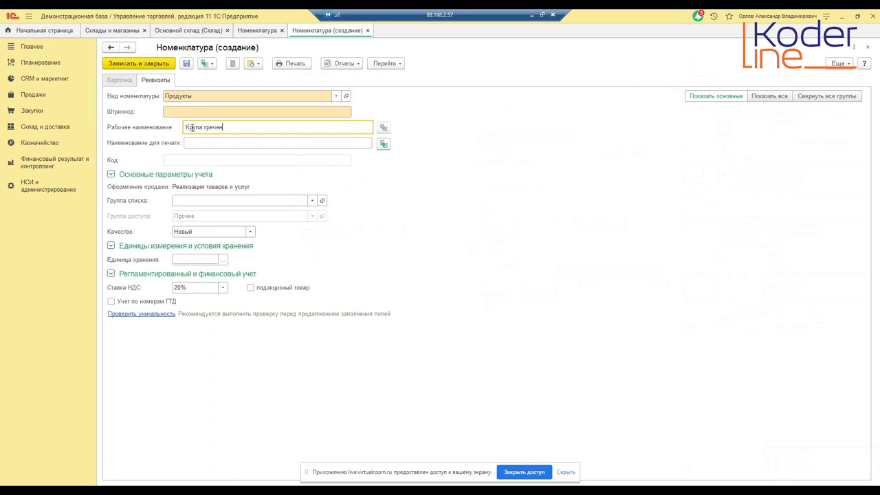
{"action": "type", "text": "я"}
{"action": "key", "text": "Tab"}
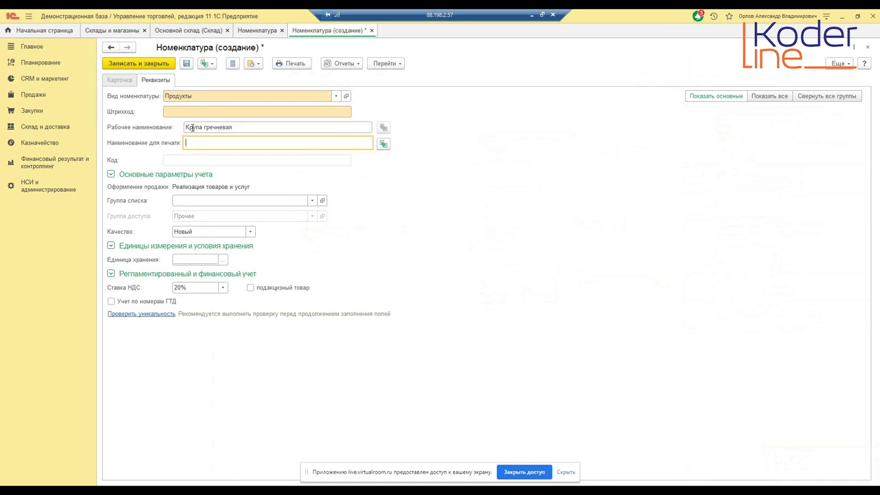
- Set the new item's storage unit to кг and save the item
{"action": "left_click", "coordinate": [194, 263]}
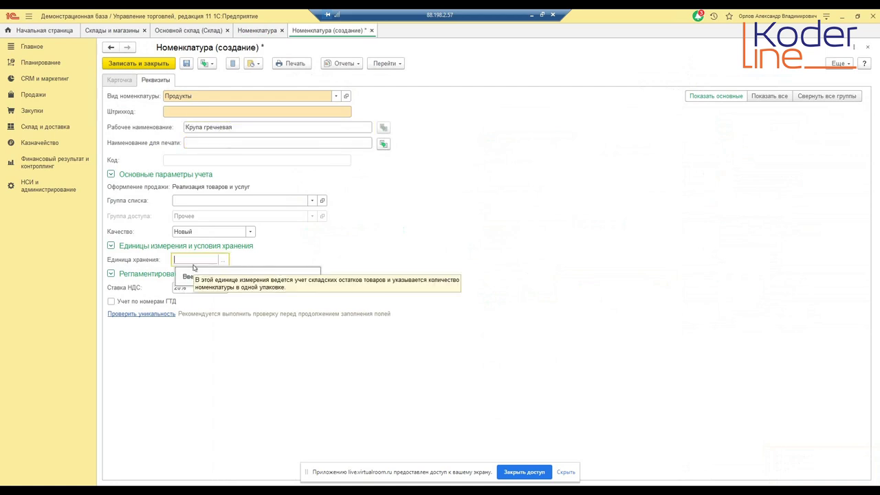
{"action": "type", "text": "кг"}
{"action": "left_click", "coordinate": [189, 273]}
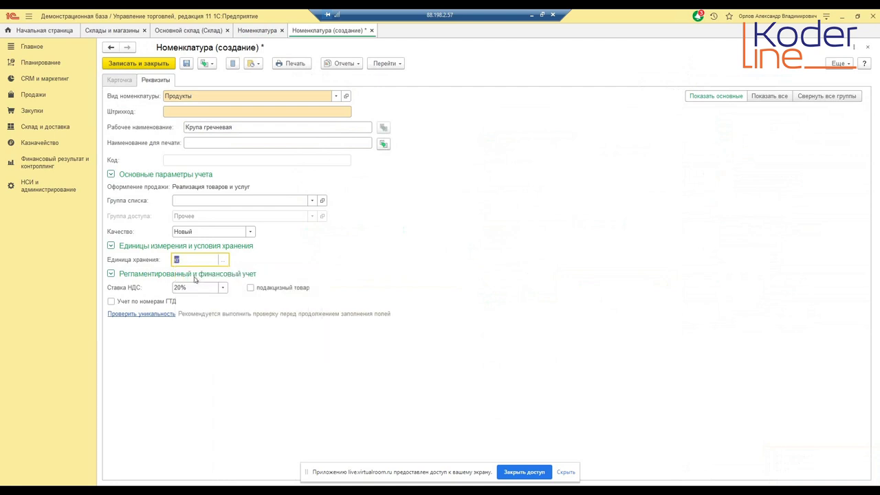
{"action": "left_click", "coordinate": [146, 63]}
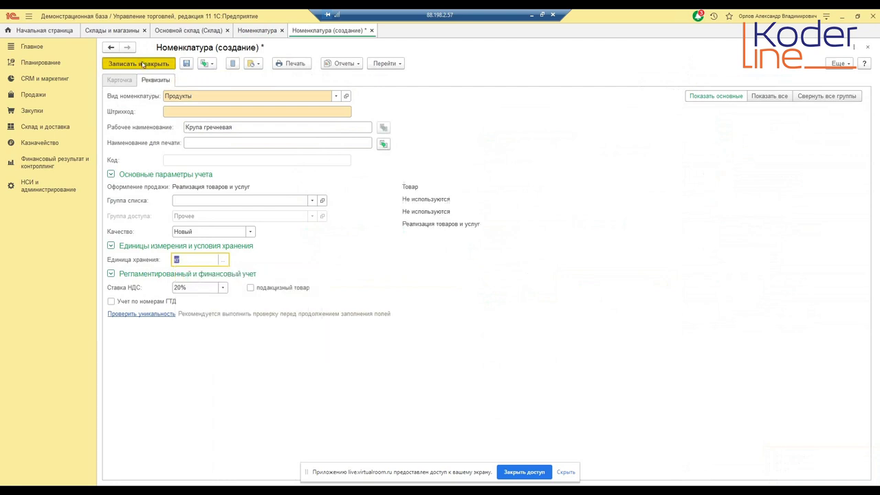
{"action": "left_click", "coordinate": [180, 111]}
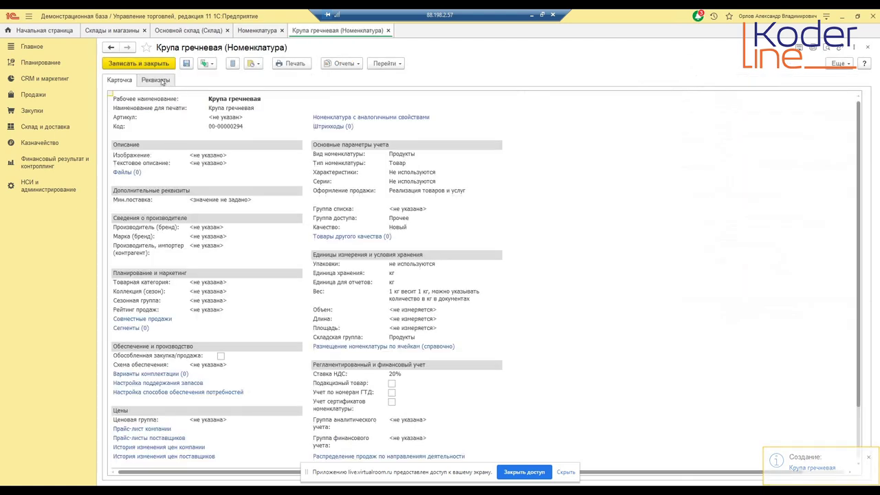
- Enable volume measurement for the buckwheat item with 1 кг occupying 0,100 м3, then save and close it
{"action": "left_click", "coordinate": [160, 81]}
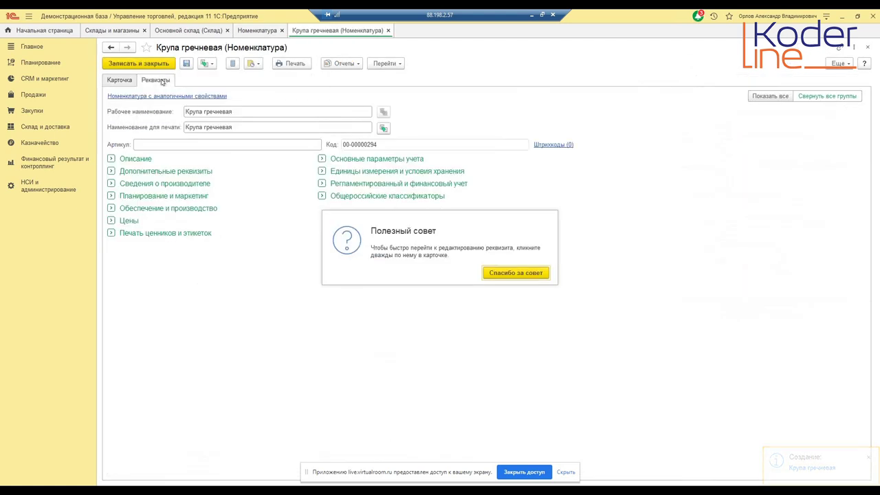
{"action": "left_click", "coordinate": [523, 275]}
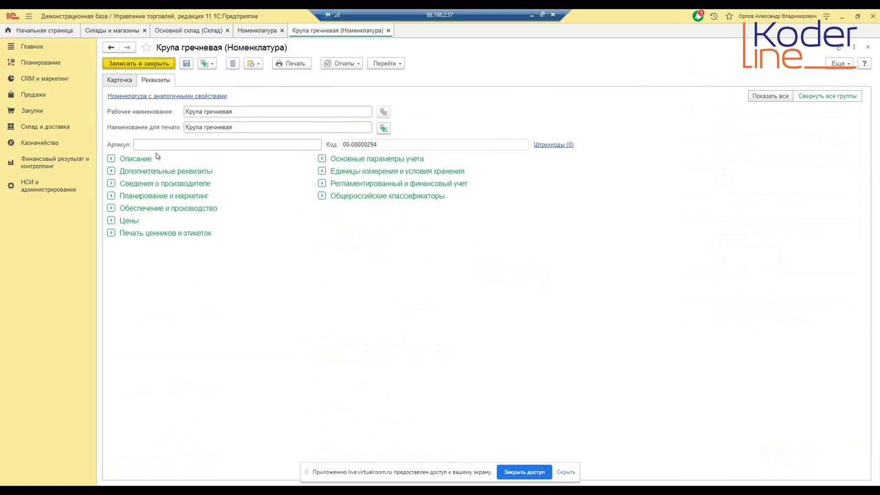
{"action": "left_click", "coordinate": [323, 172]}
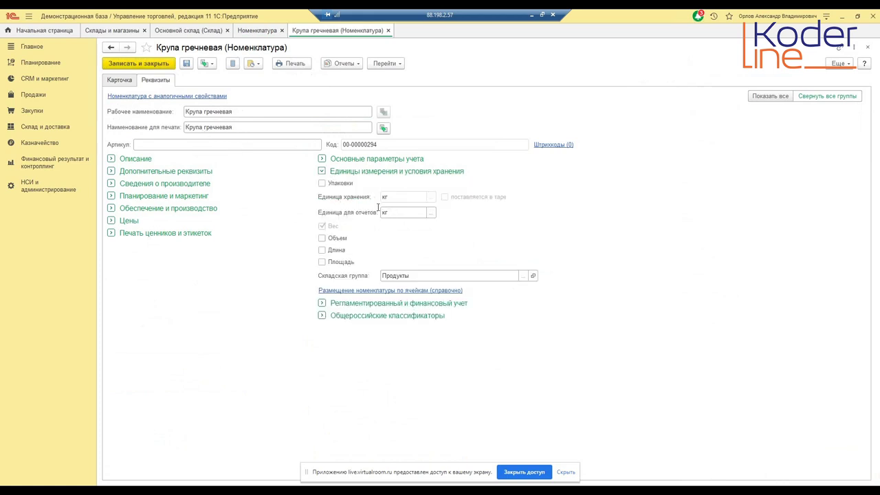
{"action": "mouse_move", "coordinate": [389, 211]}
{"action": "left_click", "coordinate": [322, 238]}
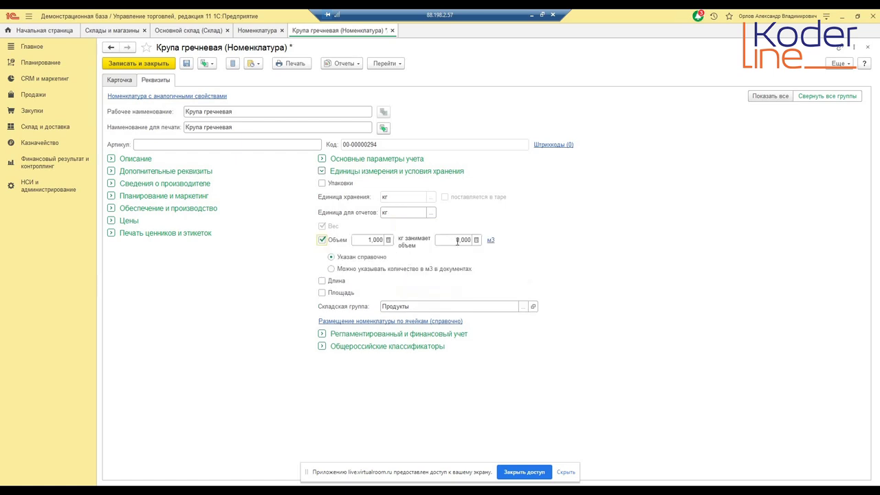
{"action": "left_click", "coordinate": [461, 239]}
{"action": "left_click", "coordinate": [463, 239]}
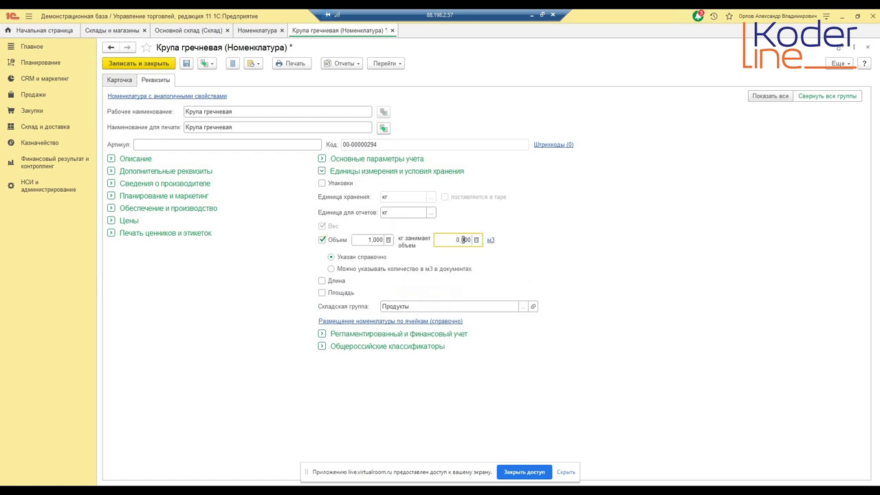
{"action": "type", "text": "1"}
{"action": "key", "text": "Tab"}
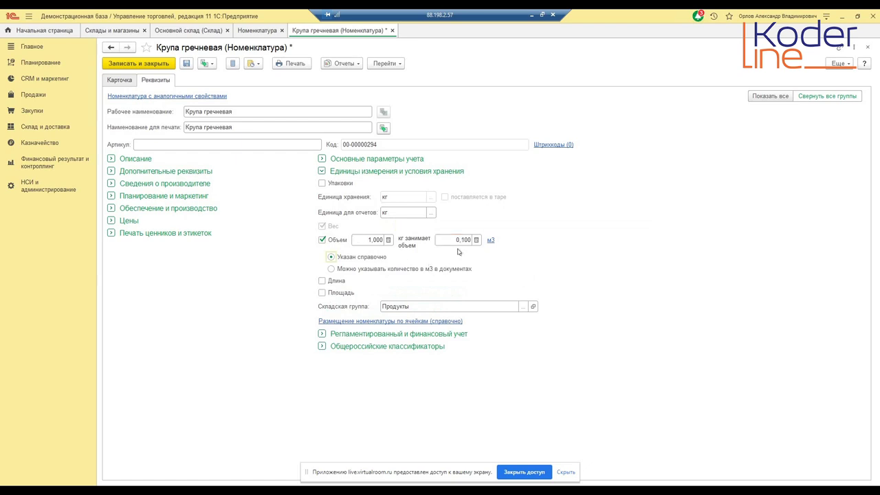
{"action": "left_click", "coordinate": [158, 67]}
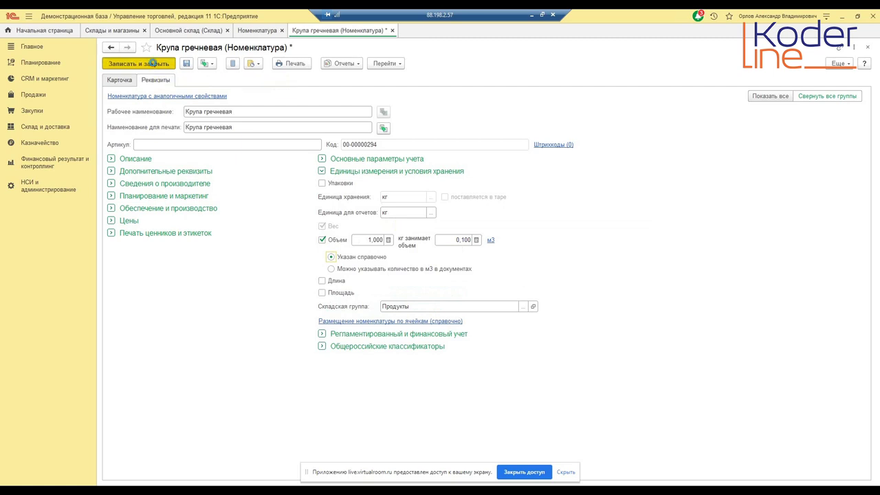
- Create a new Продукты item with the working name Кукурузные хлопья and storage unit шт
{"action": "left_click", "coordinate": [137, 79]}
{"action": "left_click", "coordinate": [188, 127]}
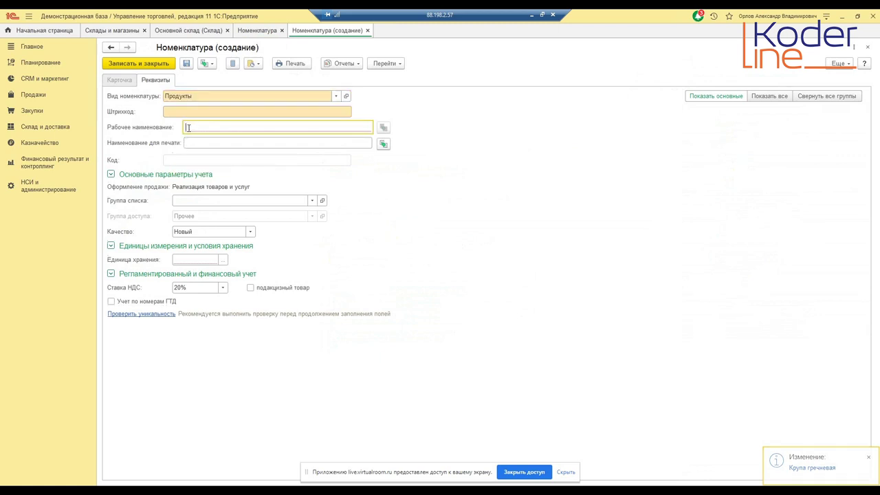
{"action": "type", "text": "Кр"}
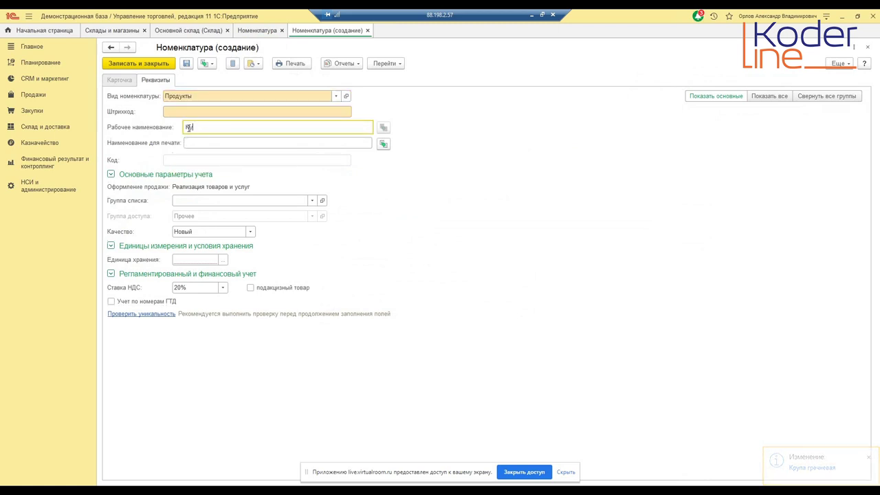
{"action": "type", "text": "курузные хлопья"}
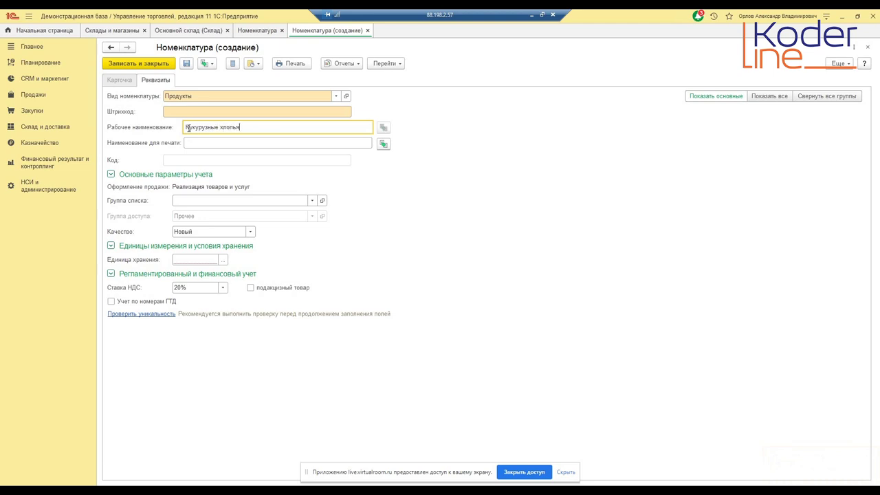
{"action": "left_click", "coordinate": [196, 259]}
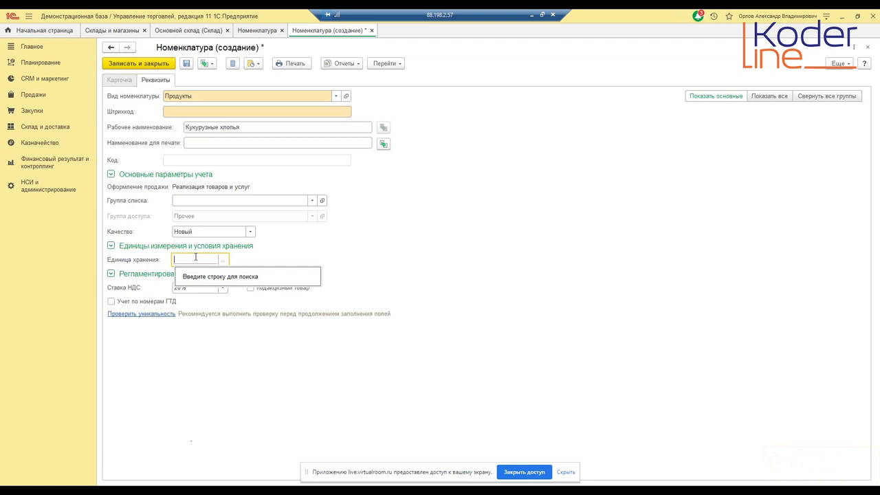
{"action": "type", "text": "шт"}
{"action": "left_click", "coordinate": [203, 275]}
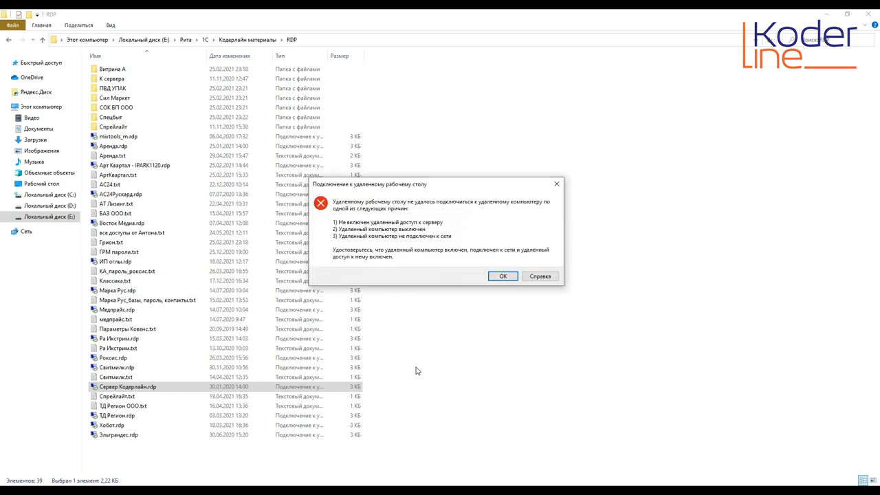
- Dismiss the remote desktop error and reconnect to the server using Сервер Кодерлайн.rdp
{"action": "left_click", "coordinate": [498, 276]}
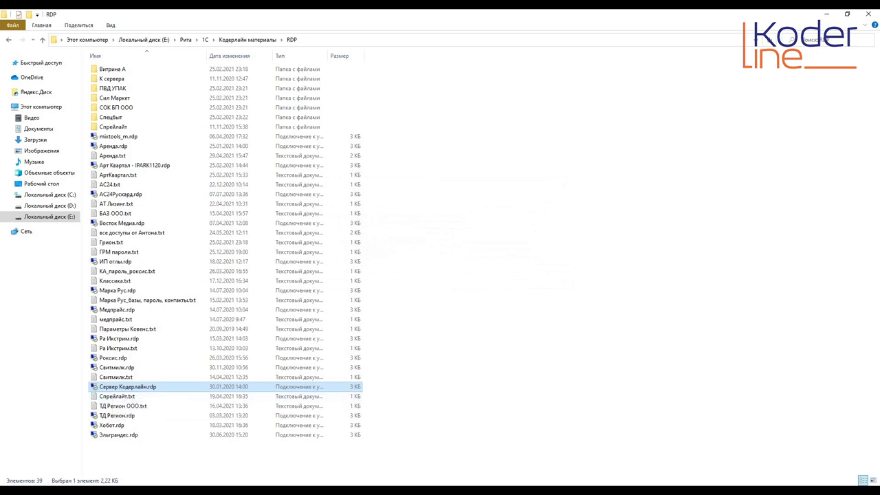
{"action": "double_click", "coordinate": [139, 389]}
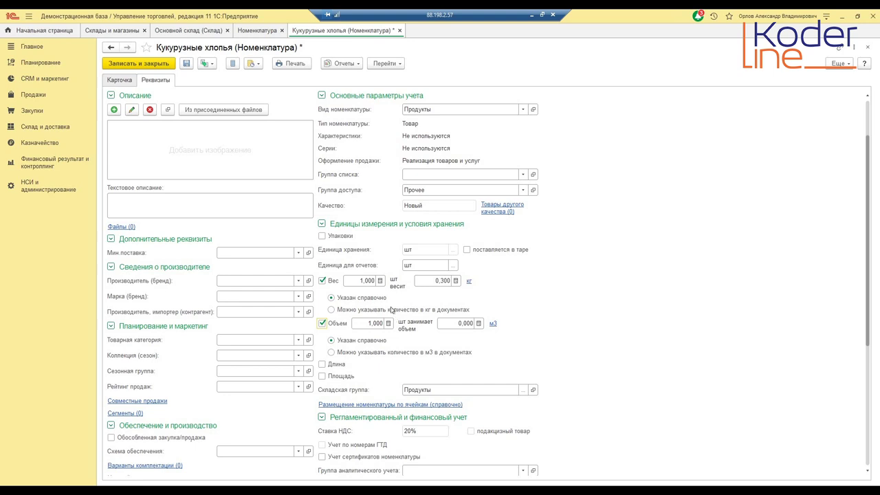
- Set the volume of 1 шт of Кукурузные хлопья to 0,100 м3 and save the item
{"action": "left_click", "coordinate": [464, 323]}
{"action": "key", "text": "Tab"}
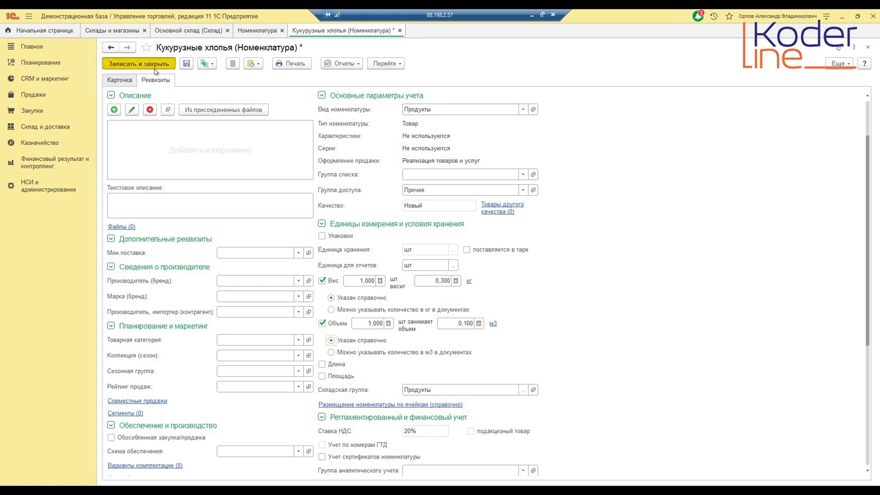
{"action": "key", "text": "ctrl+Return"}
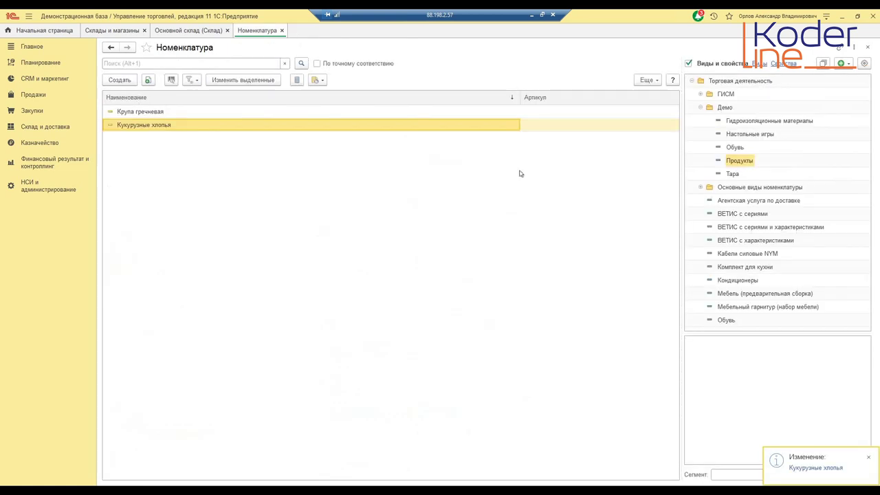
- Start a new item type in the Демо group and set its type to Товар without special accounting
{"action": "left_click", "coordinate": [846, 64]}
{"action": "left_click", "coordinate": [776, 79]}
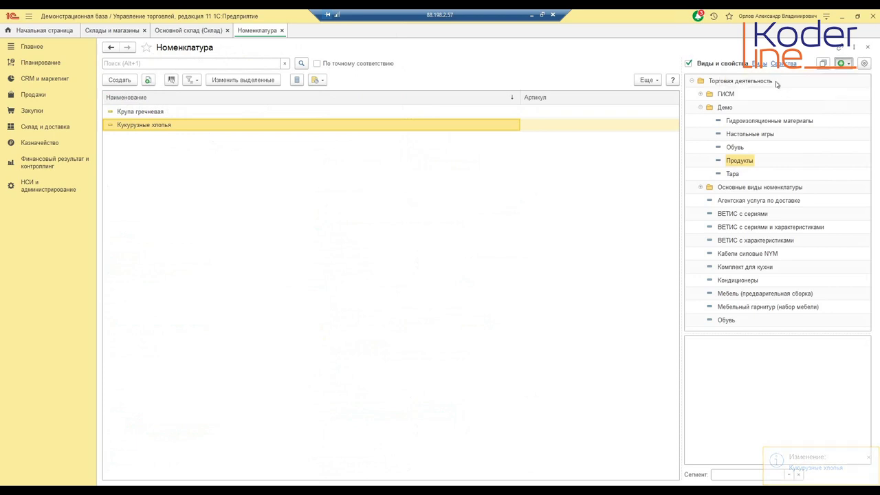
{"action": "key", "text": "shift+Tab"}
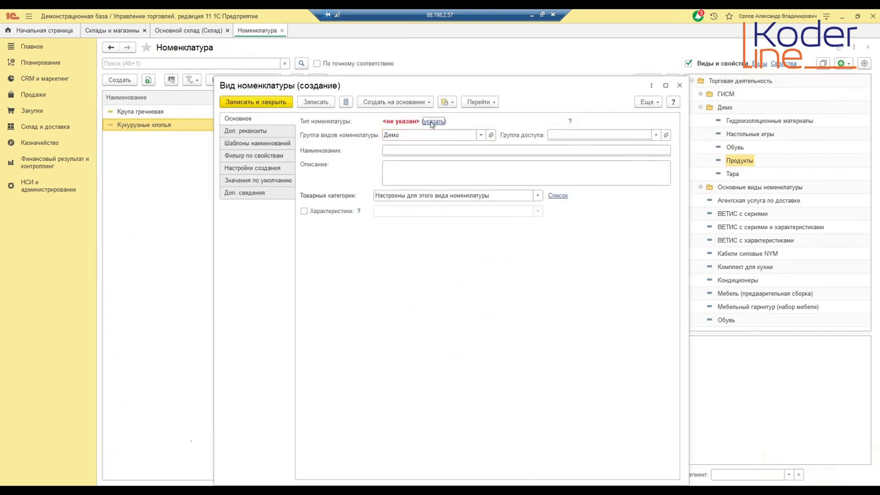
{"action": "key", "text": "Return"}
{"action": "scroll", "coordinate": [459, 263], "scroll_direction": "down", "scroll_amount": 1}
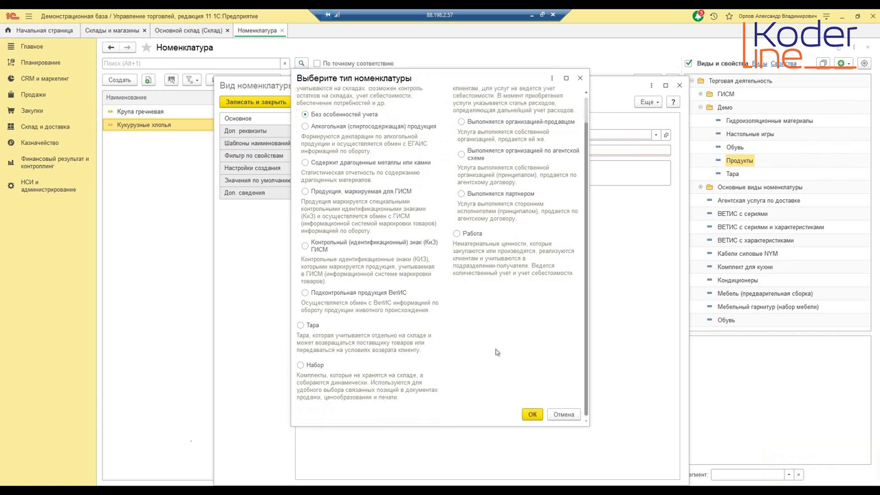
{"action": "left_click", "coordinate": [532, 414]}
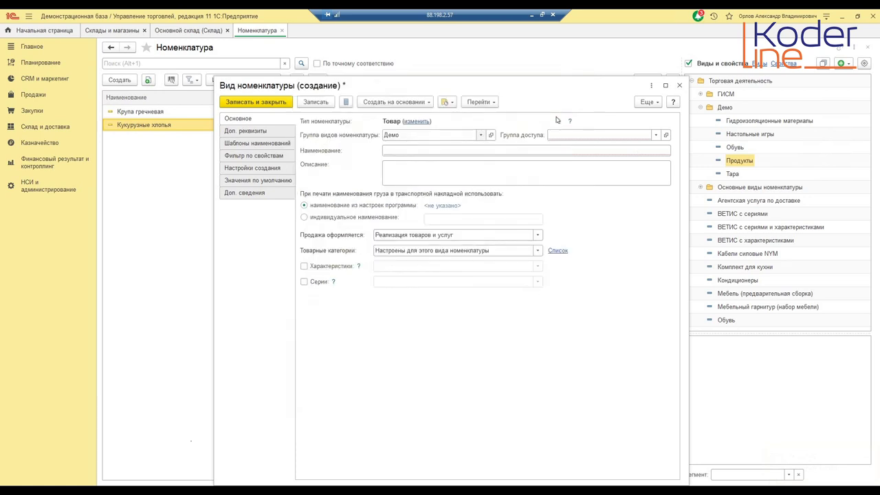
- Set the new item type's access group to Прочее and name it Хоз товары
{"action": "left_click", "coordinate": [563, 136]}
{"action": "left_click", "coordinate": [577, 214]}
{"action": "left_click", "coordinate": [432, 151]}
{"action": "type", "text": "Хо"}
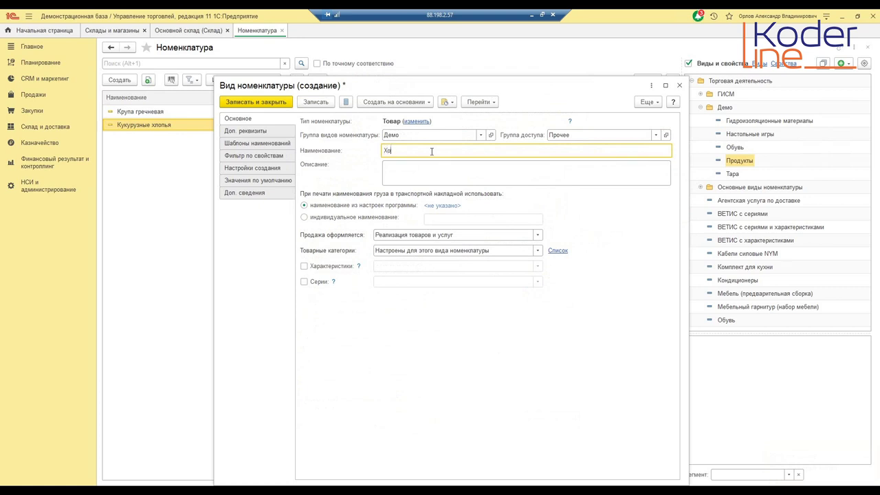
{"action": "type", "text": "з товары"}
- Give the Хоз товары type a default VAT rate of 20% and storage unit шт, then save it without a warehouse group
{"action": "left_click", "coordinate": [268, 181]}
{"action": "left_click", "coordinate": [570, 154]}
{"action": "left_click", "coordinate": [569, 162]}
{"action": "left_click", "coordinate": [560, 250]}
{"action": "type", "text": "шт"}
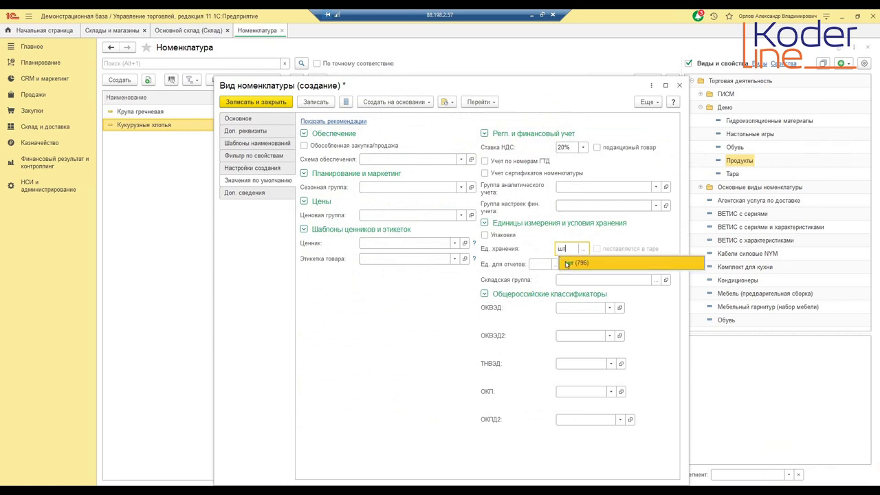
{"action": "left_click", "coordinate": [565, 264]}
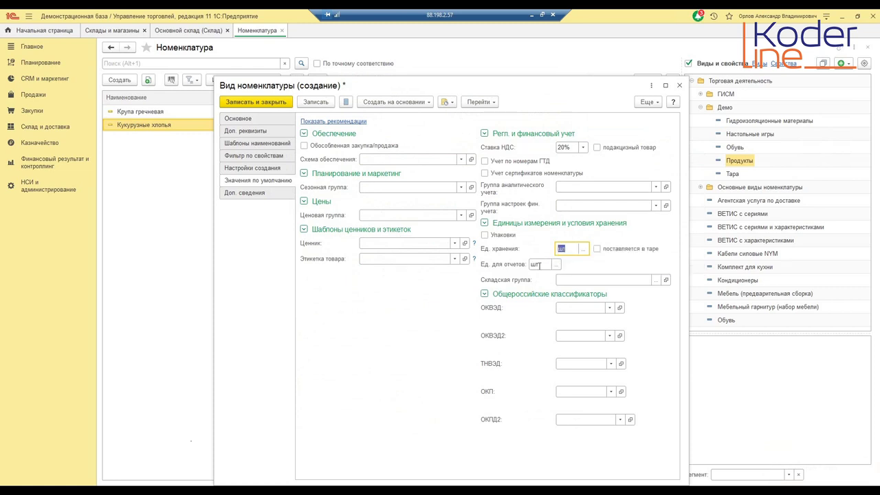
{"action": "mouse_move", "coordinate": [540, 266]}
{"action": "left_click", "coordinate": [570, 281]}
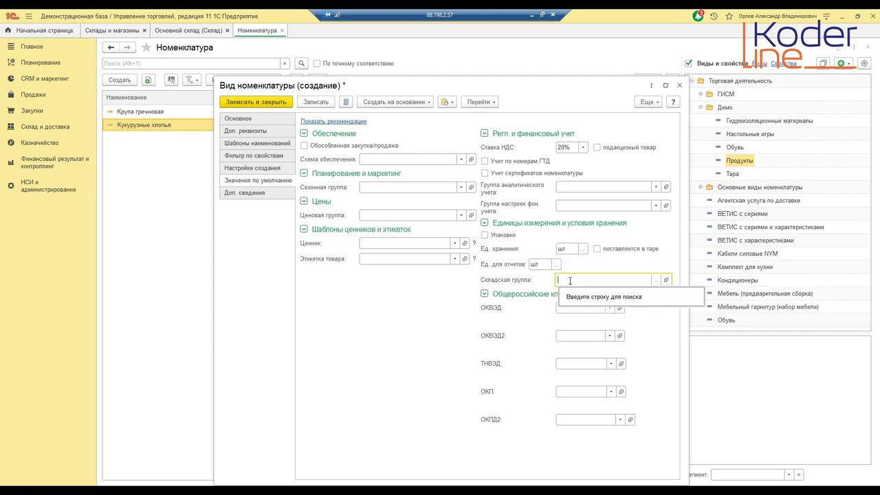
{"action": "left_click", "coordinate": [252, 102]}
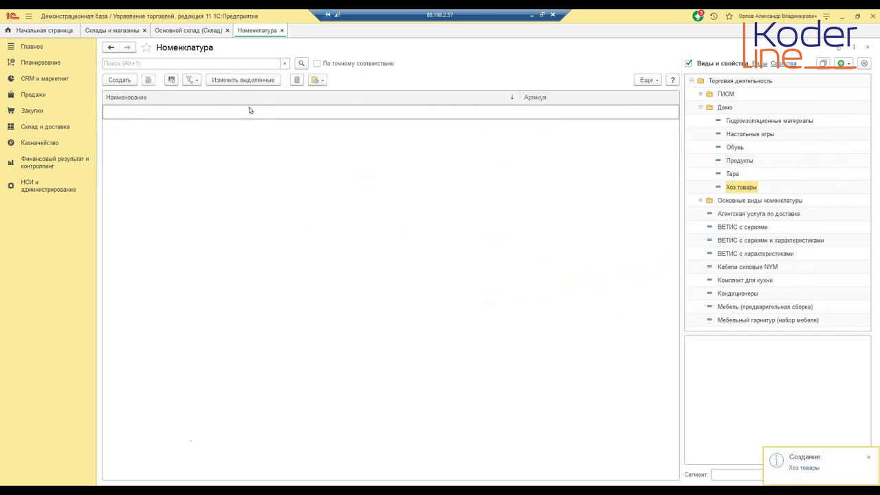
- Create and save a Хоз товары item with the working name Моющее средство
{"action": "left_click", "coordinate": [119, 79]}
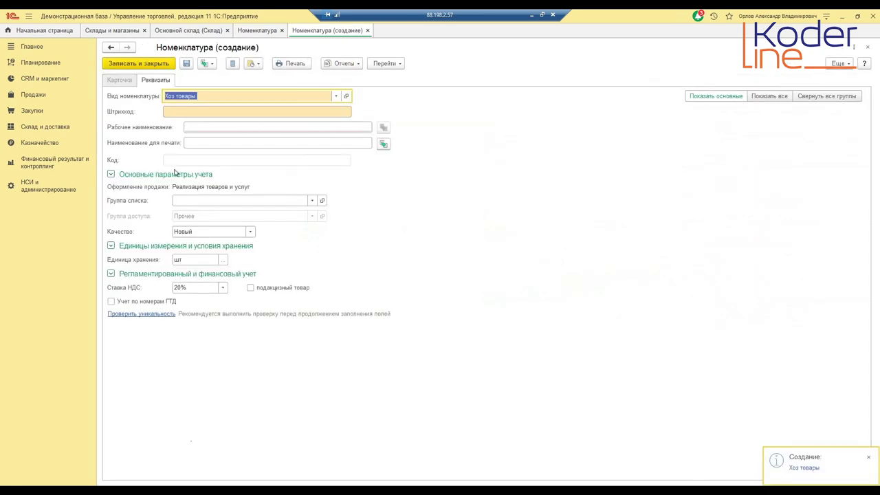
{"action": "left_click", "coordinate": [196, 128]}
{"action": "type", "text": "Мо"}
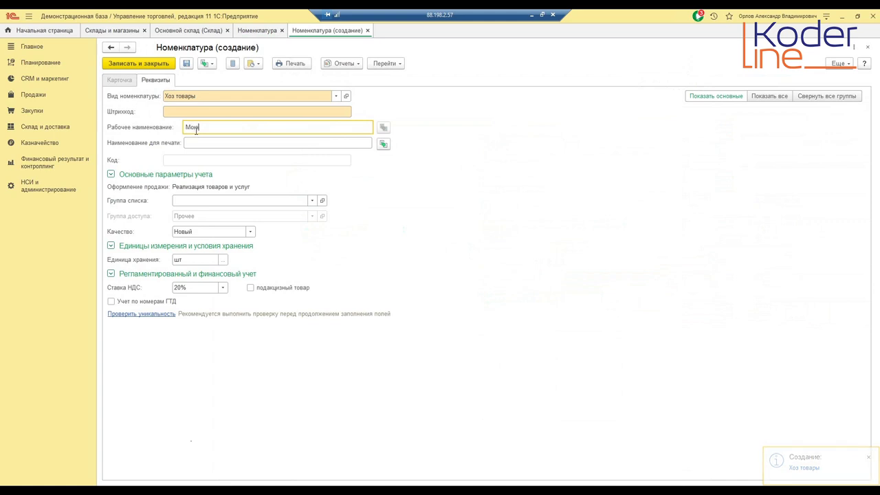
{"action": "type", "text": "ющее средство"}
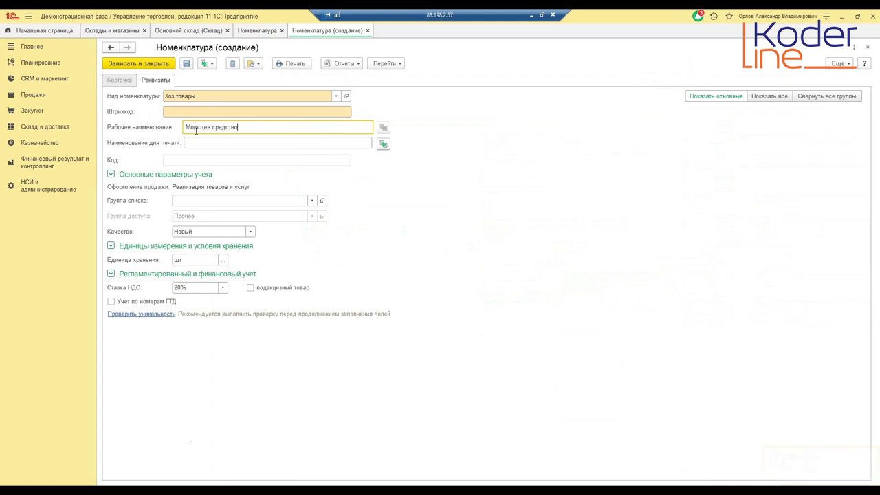
{"action": "left_click", "coordinate": [200, 200]}
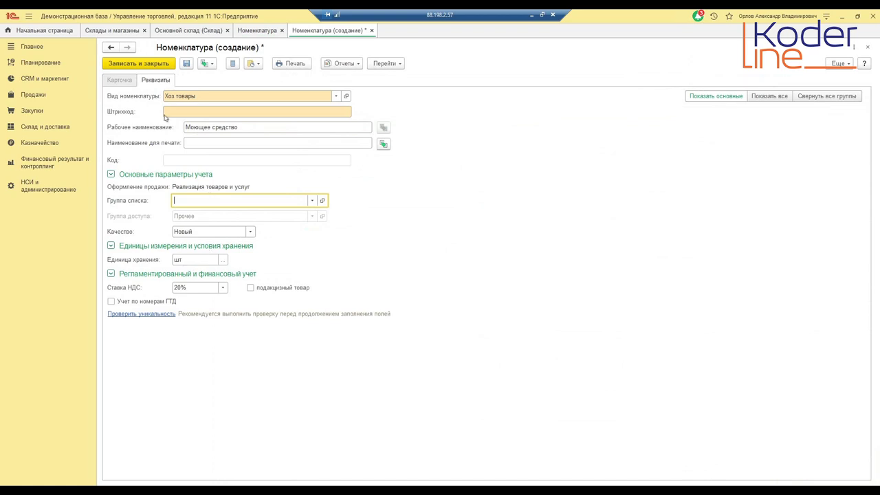
{"action": "left_click", "coordinate": [135, 64]}
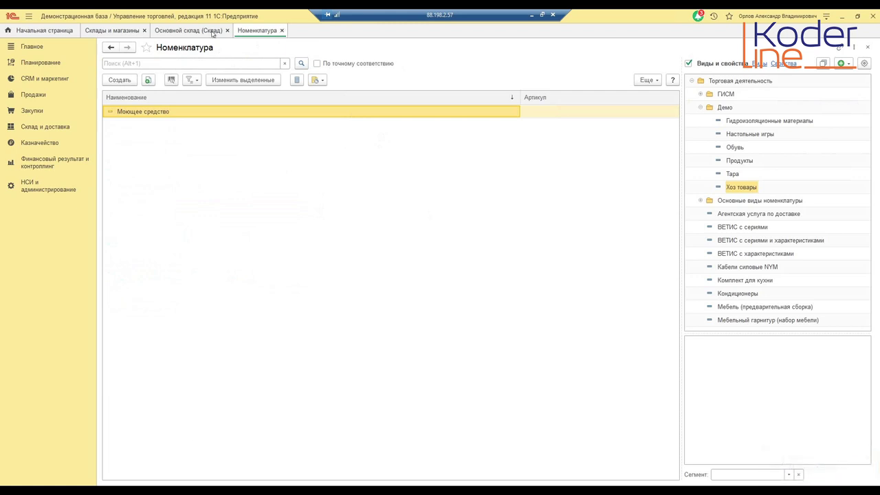
- In the goods placement rules of the Адресное хранение (пром. товары) room, start a new rule with storage area Область хранения паллет
{"action": "left_click", "coordinate": [213, 32]}
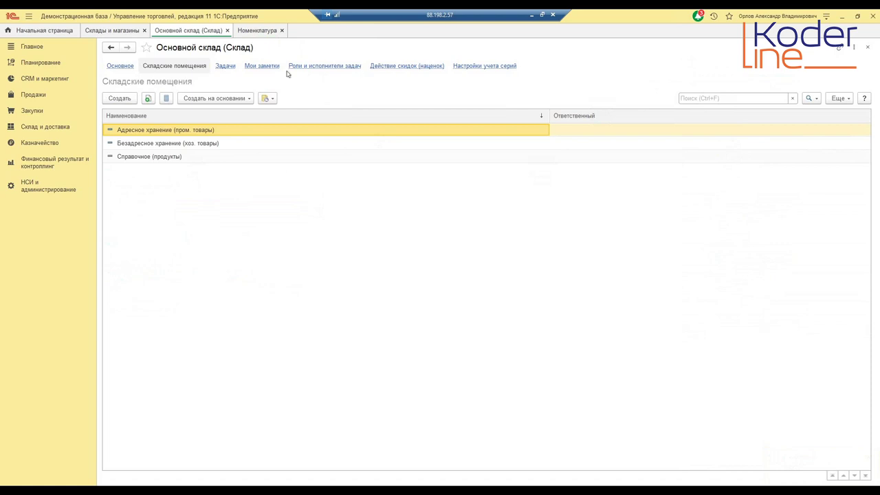
{"action": "double_click", "coordinate": [139, 130]}
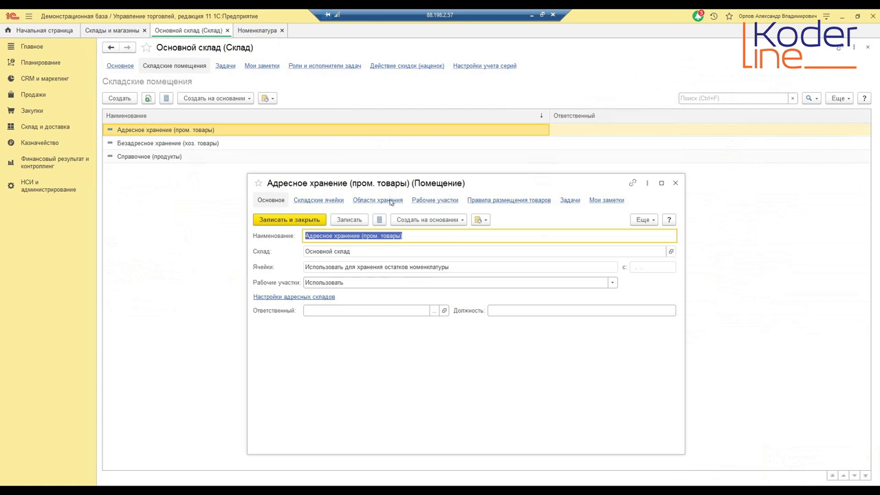
{"action": "left_click", "coordinate": [495, 200]}
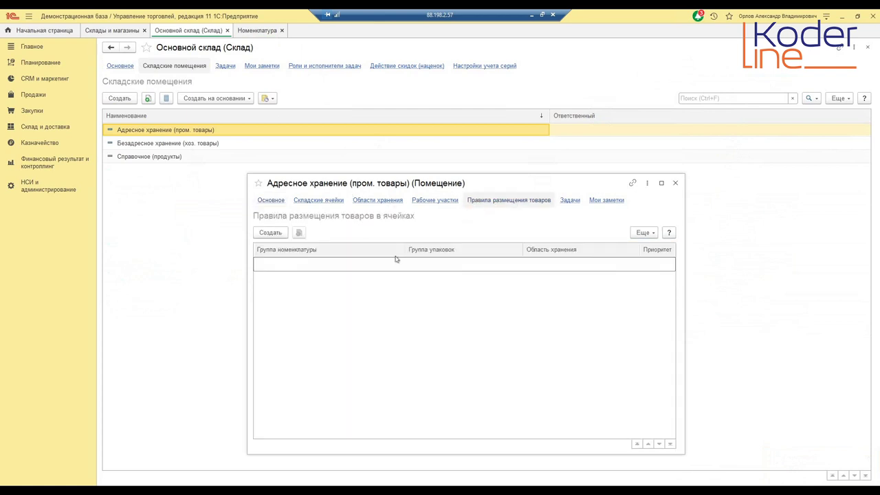
{"action": "left_click", "coordinate": [270, 232]}
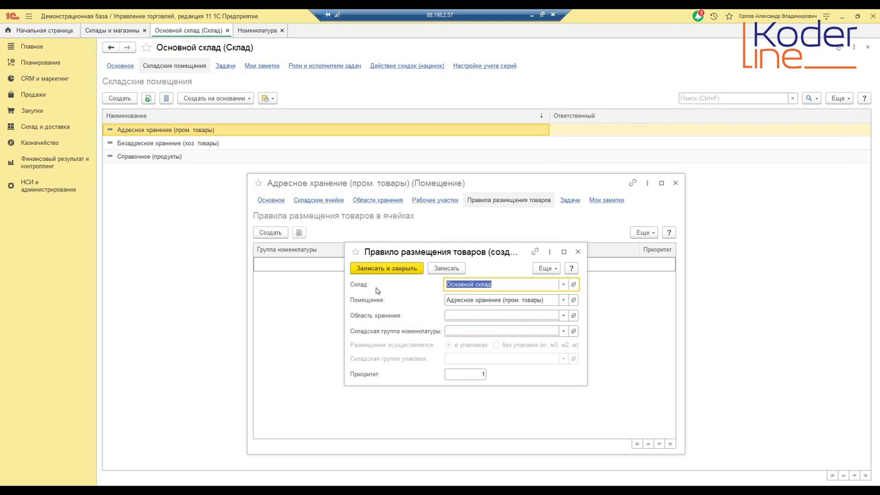
{"action": "left_click", "coordinate": [451, 314]}
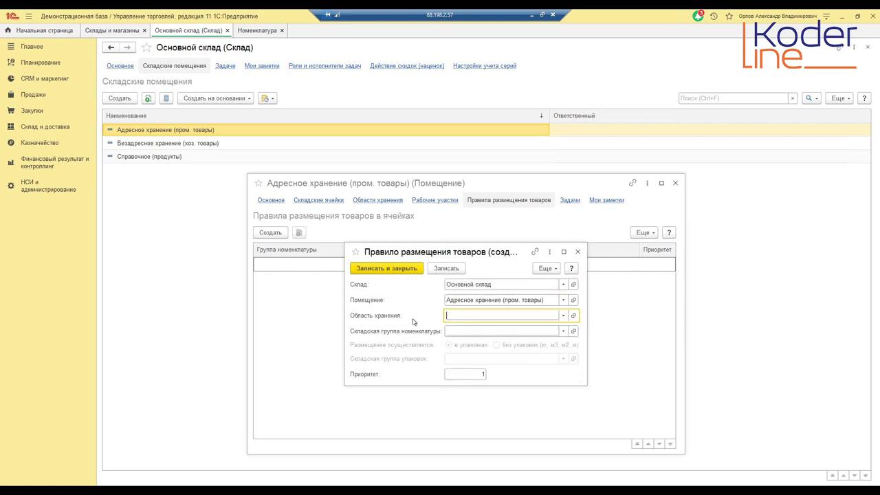
{"action": "left_click", "coordinate": [451, 330]}
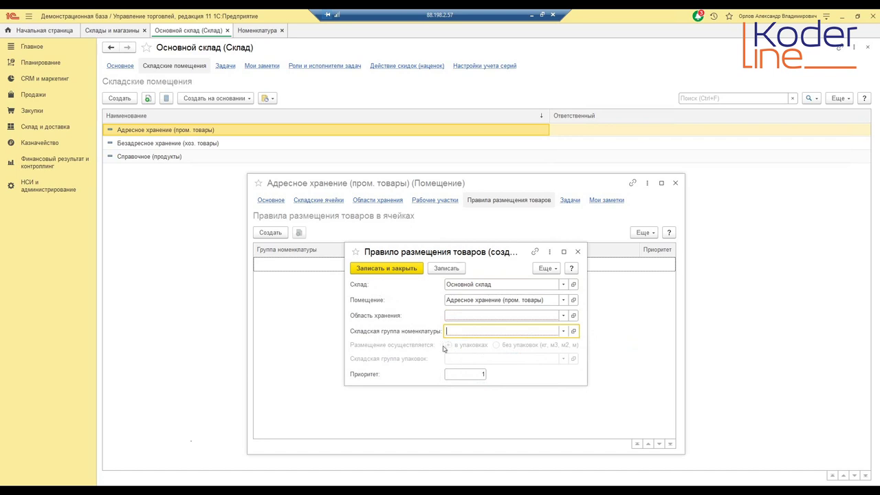
{"action": "left_click", "coordinate": [473, 315]}
{"action": "left_click", "coordinate": [489, 343]}
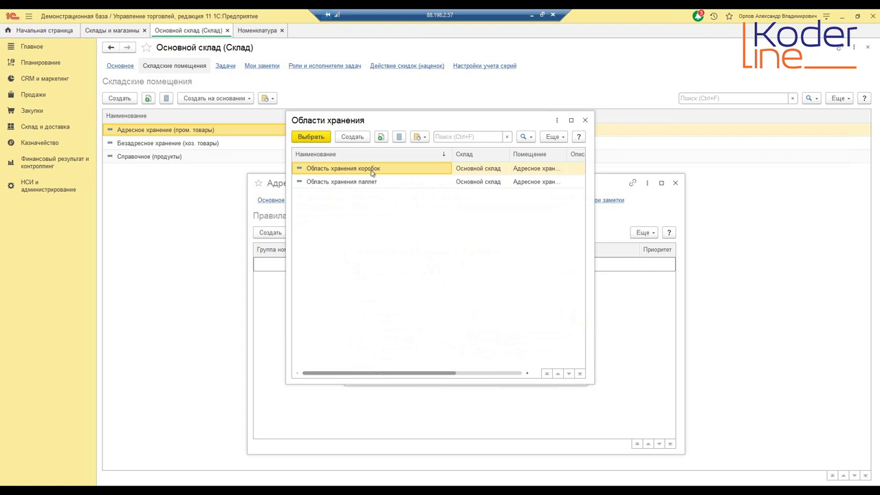
{"action": "double_click", "coordinate": [374, 183]}
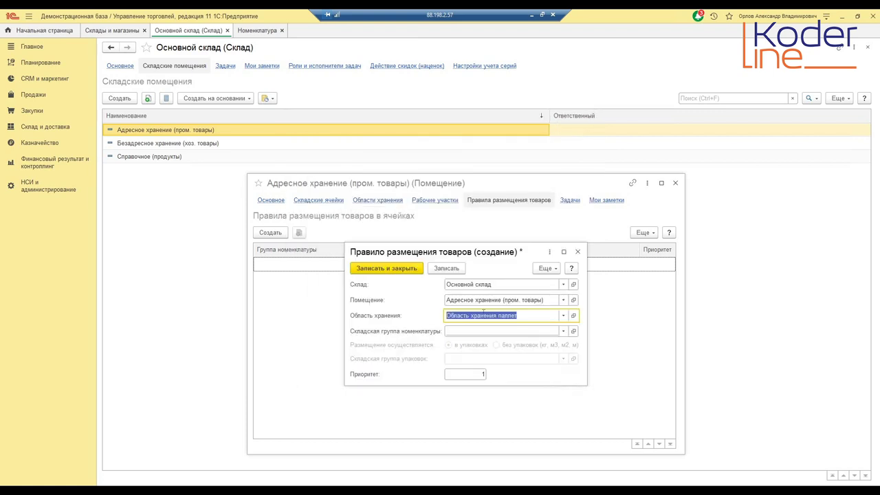
- Assign the item group Гидроизоляционные материалы and packaging group Упаковки гидроизоляционых материалов to the rule, then save and close it
{"action": "left_click", "coordinate": [481, 332]}
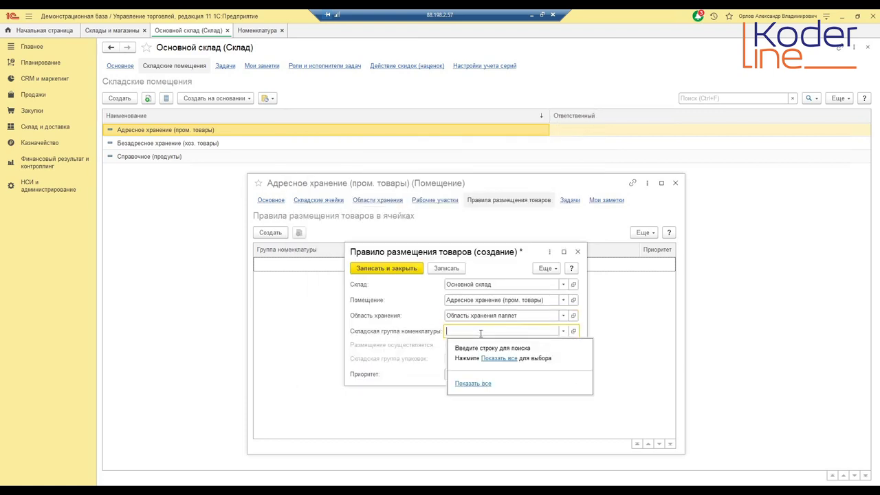
{"action": "left_click", "coordinate": [487, 359]}
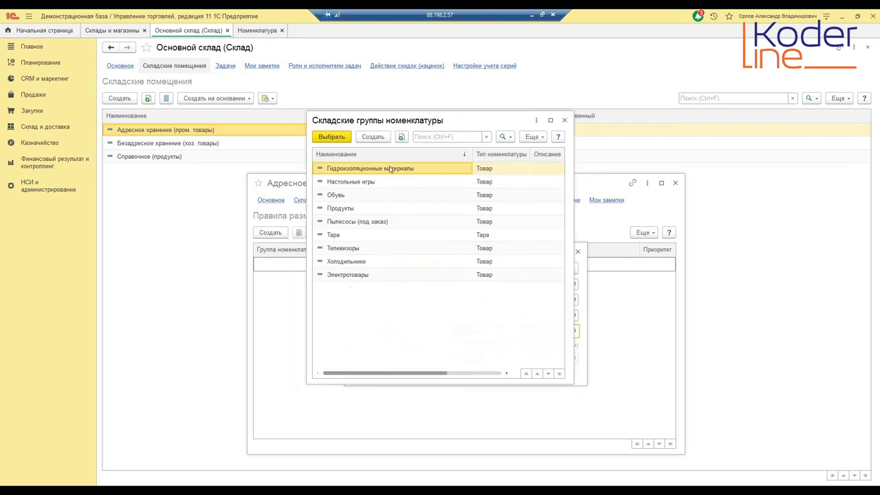
{"action": "double_click", "coordinate": [389, 168]}
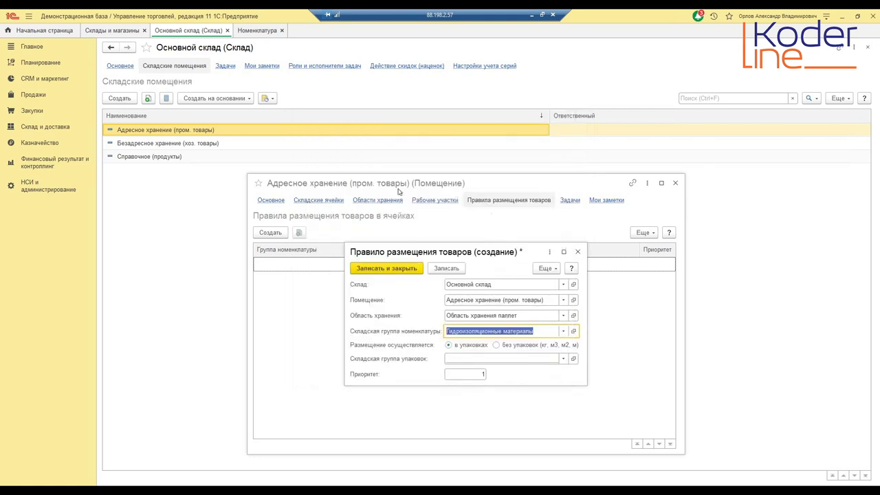
{"action": "left_click", "coordinate": [450, 356]}
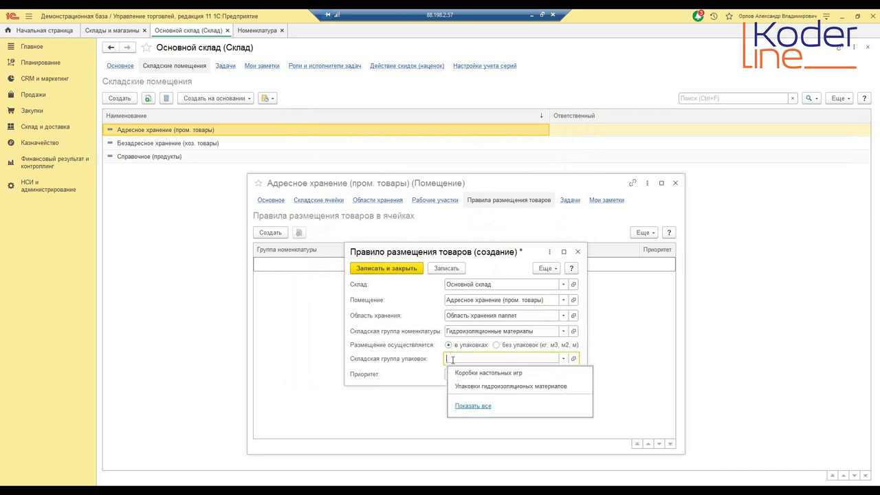
{"action": "left_click", "coordinate": [482, 389]}
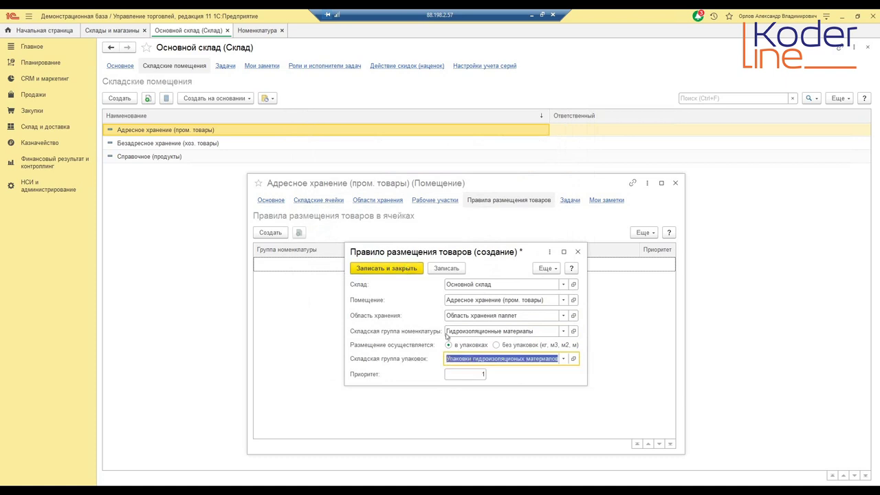
{"action": "left_click", "coordinate": [450, 331]}
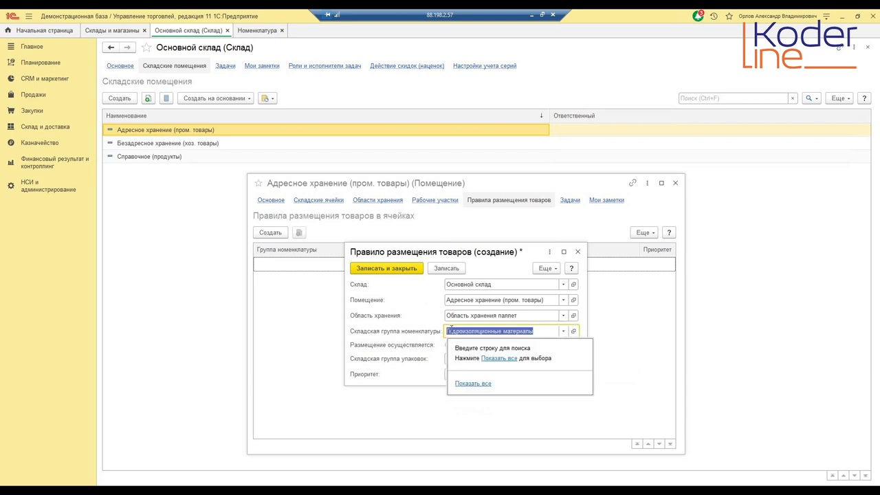
{"action": "key", "text": "Escape"}
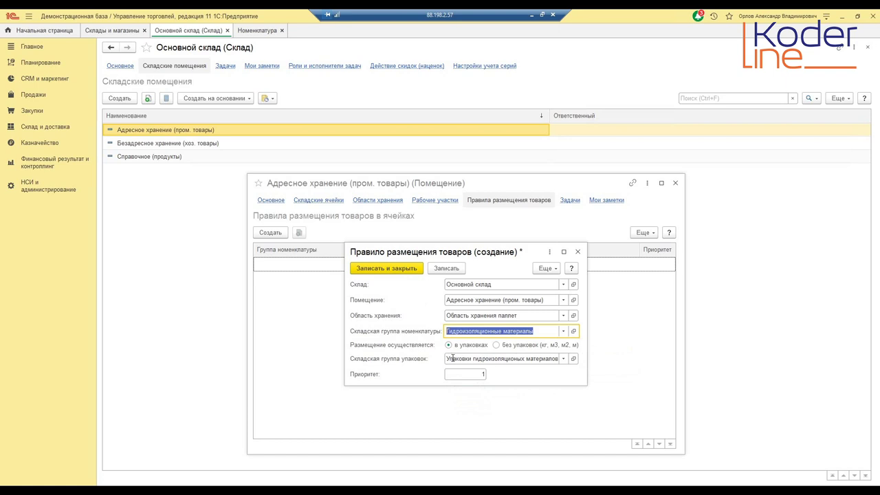
{"action": "left_click", "coordinate": [397, 270]}
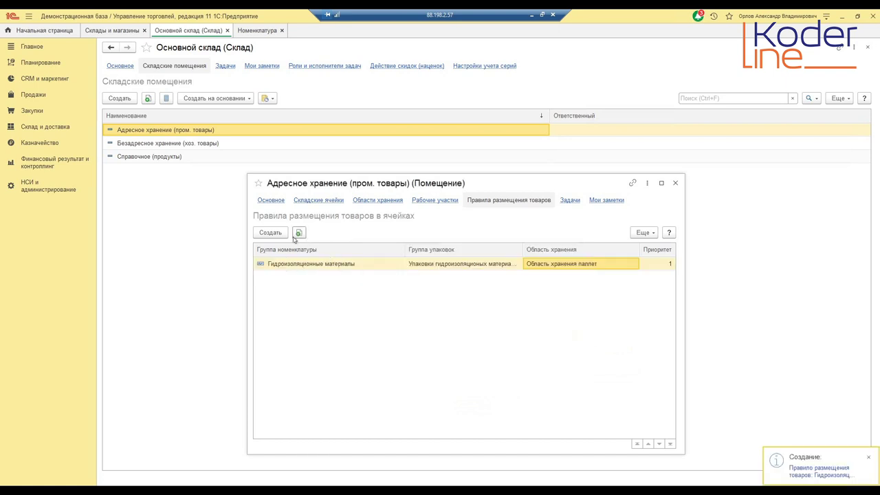
- Create and save a placement rule assigning the Тара item group to Область хранения паллет
{"action": "key", "text": "Insert"}
{"action": "left_click", "coordinate": [463, 317]}
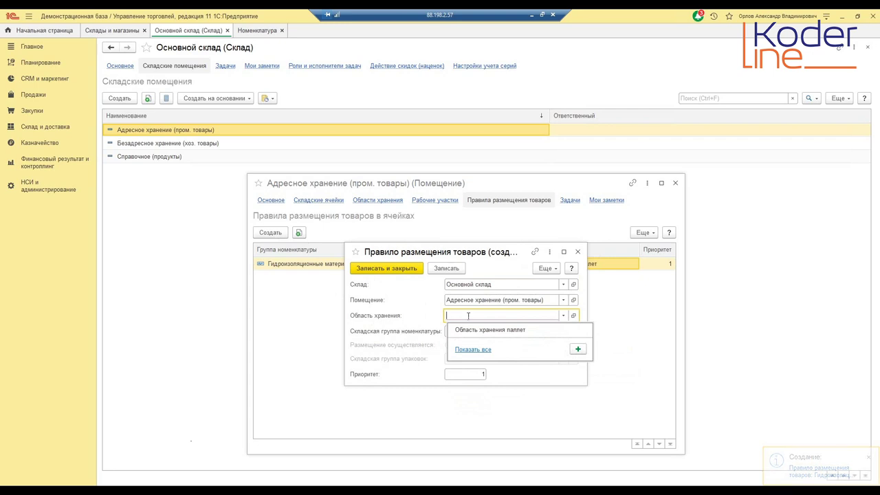
{"action": "left_click", "coordinate": [472, 349]}
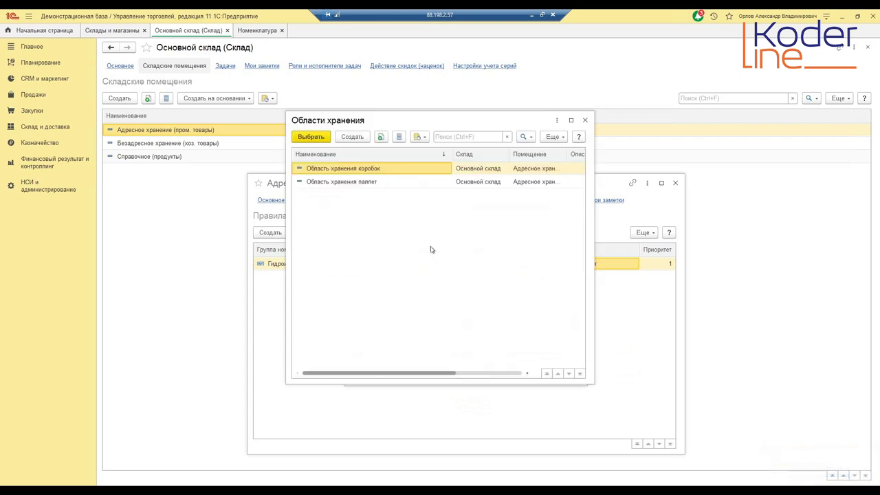
{"action": "double_click", "coordinate": [368, 183]}
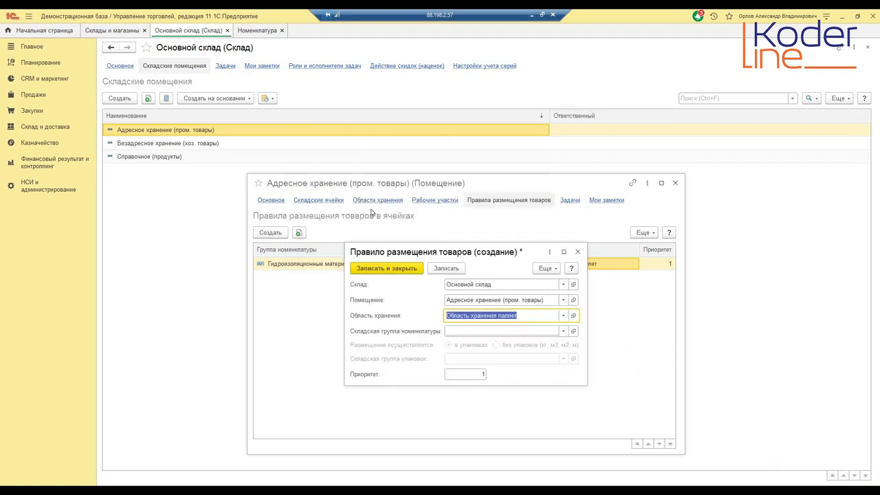
{"action": "left_click", "coordinate": [471, 331]}
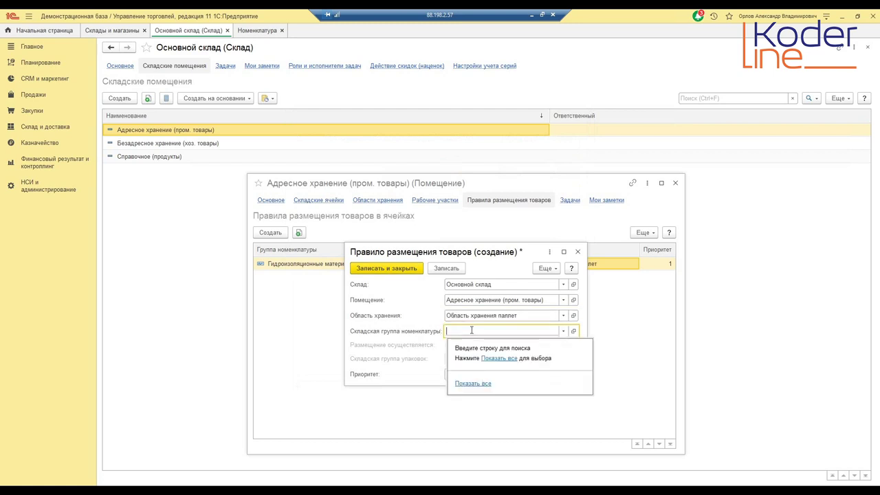
{"action": "left_click", "coordinate": [493, 358]}
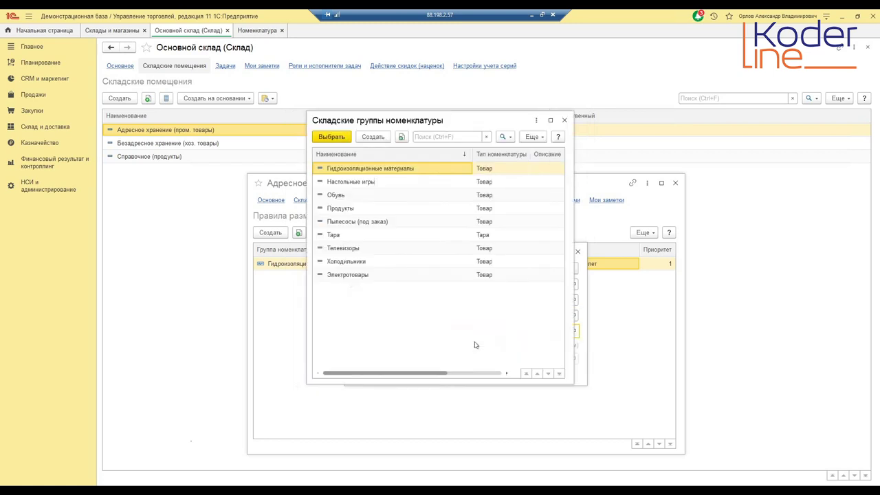
{"action": "left_click", "coordinate": [371, 235]}
{"action": "double_click", "coordinate": [369, 235]}
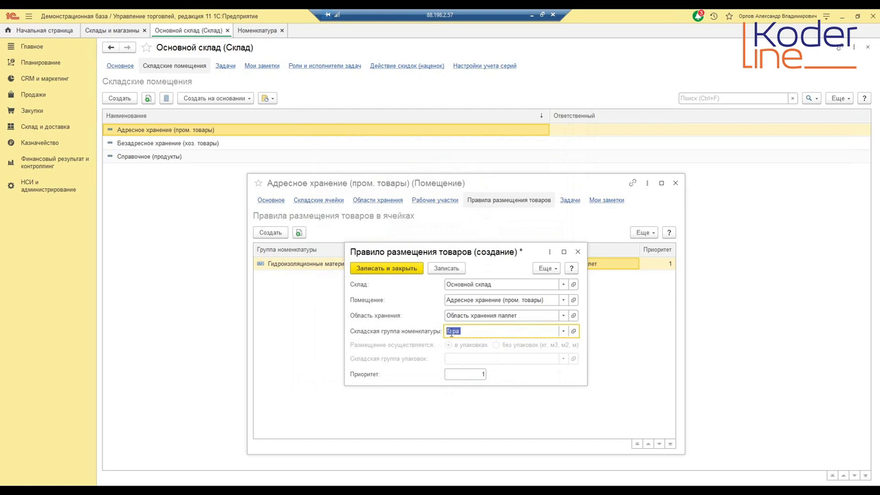
{"action": "left_click", "coordinate": [416, 269]}
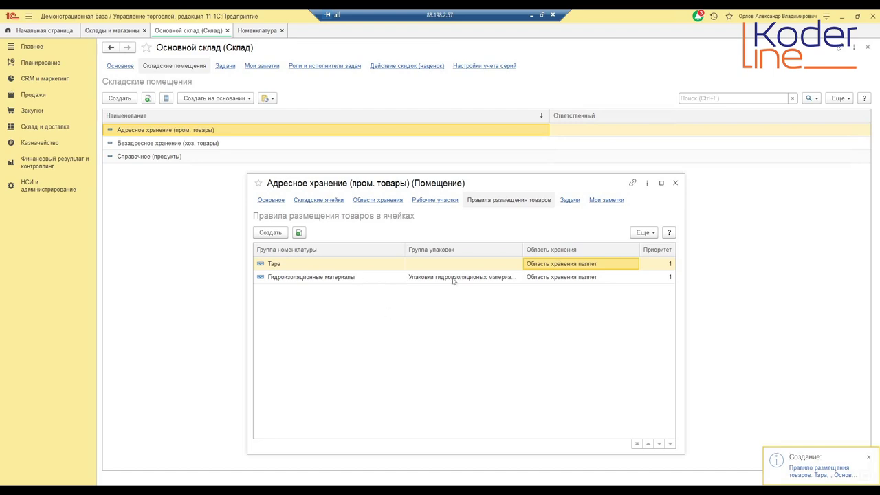
{"action": "left_click", "coordinate": [355, 265]}
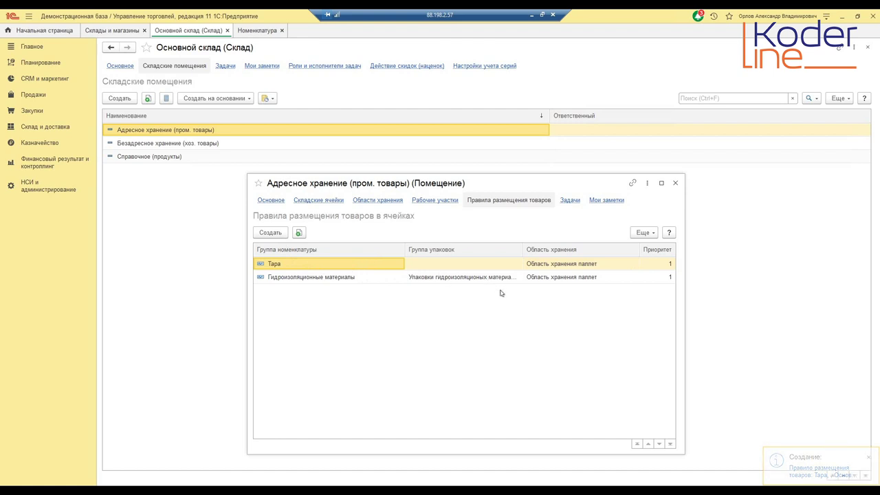
- Start another placement rule and set its storage area to Область хранения коробок
{"action": "key", "text": "Insert"}
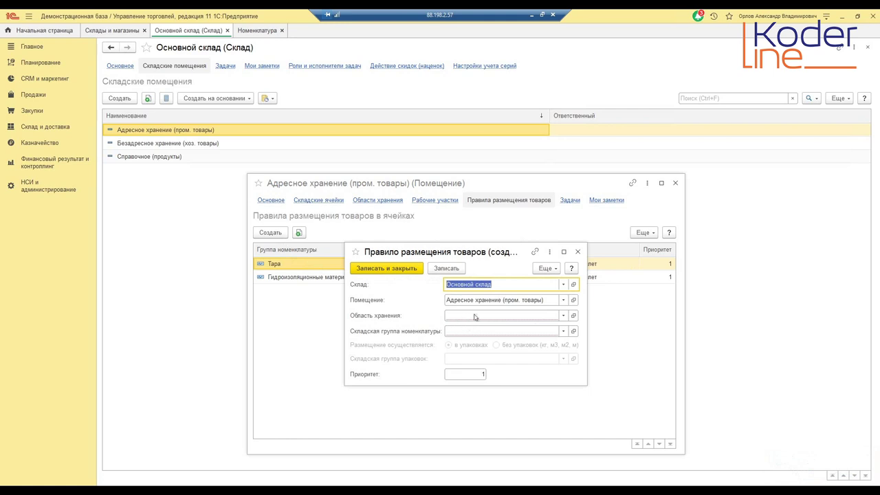
{"action": "left_click", "coordinate": [475, 315]}
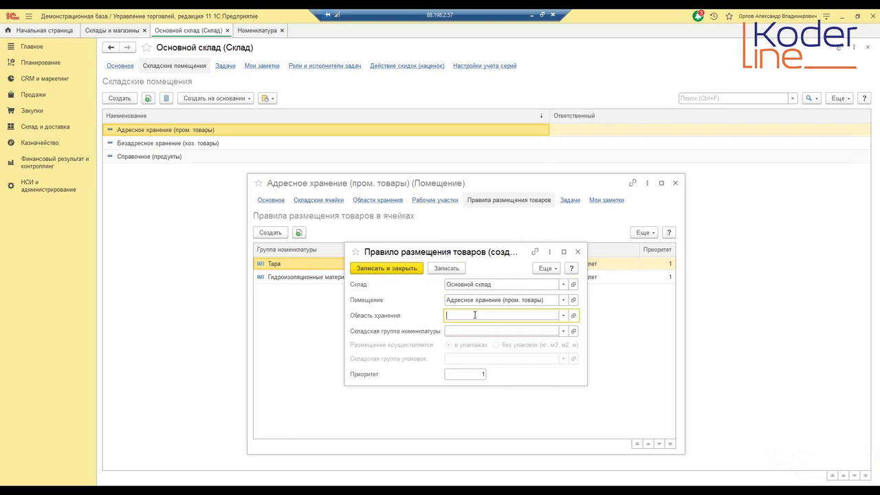
{"action": "left_click", "coordinate": [564, 315]}
{"action": "left_click", "coordinate": [471, 349]}
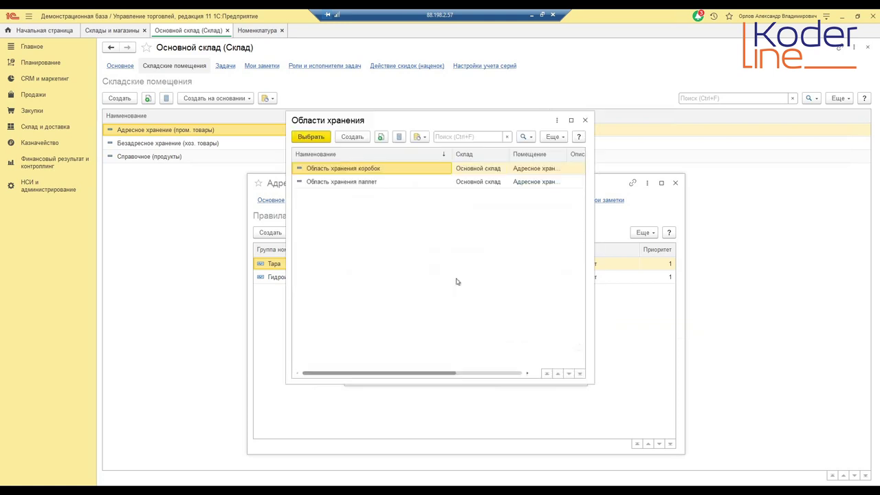
{"action": "double_click", "coordinate": [354, 170]}
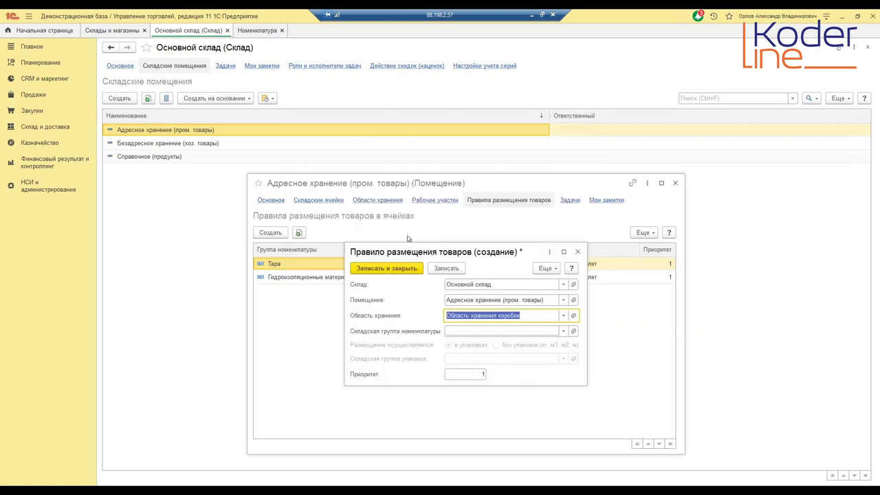
- Set the rule's item group to Настольные игры and packaging group to Коробки настольных игр, then save and close it
{"action": "left_click", "coordinate": [484, 331]}
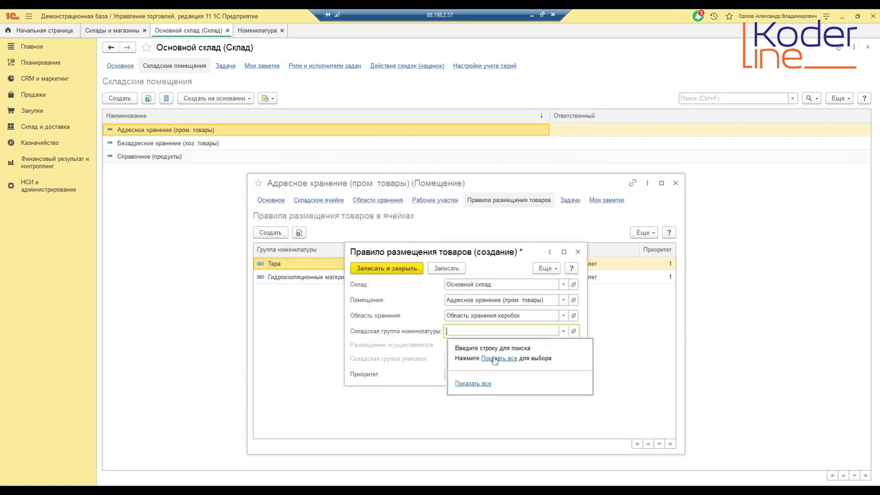
{"action": "left_click", "coordinate": [510, 356]}
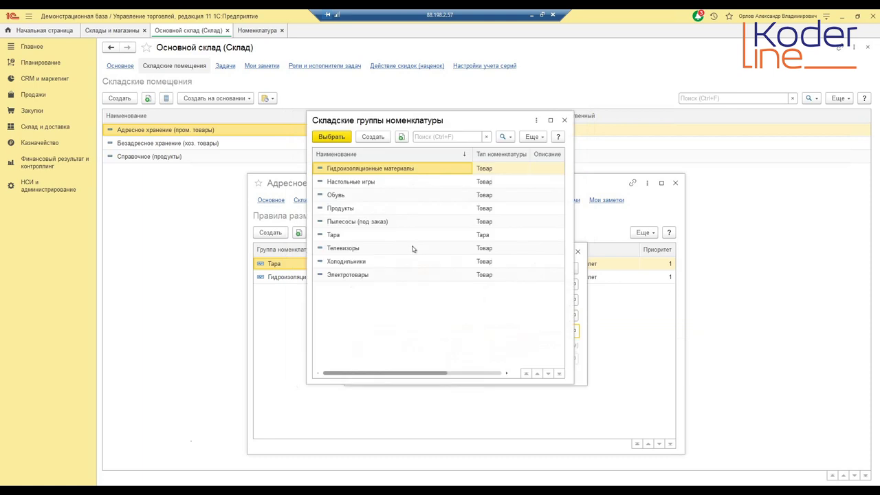
{"action": "double_click", "coordinate": [371, 183]}
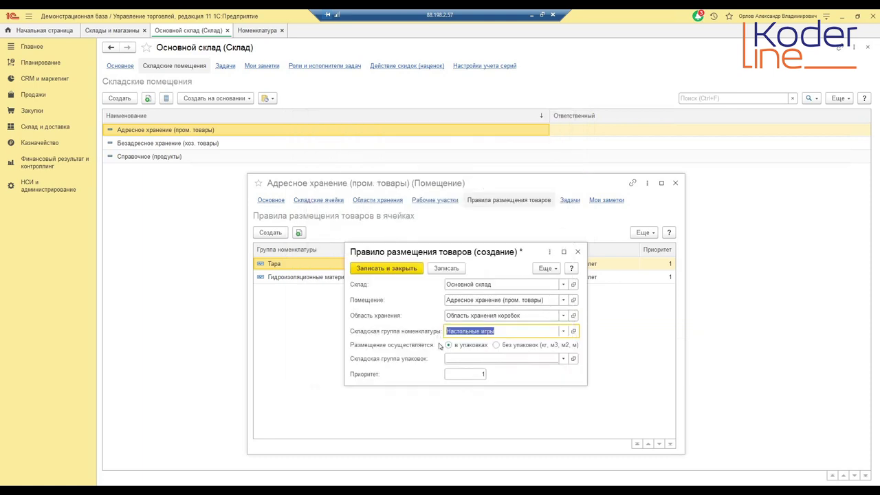
{"action": "left_click", "coordinate": [451, 357]}
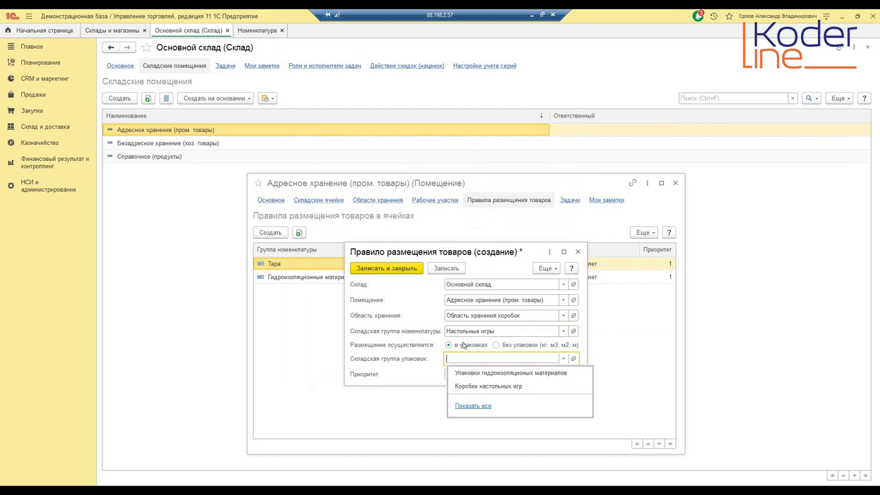
{"action": "left_click", "coordinate": [473, 406]}
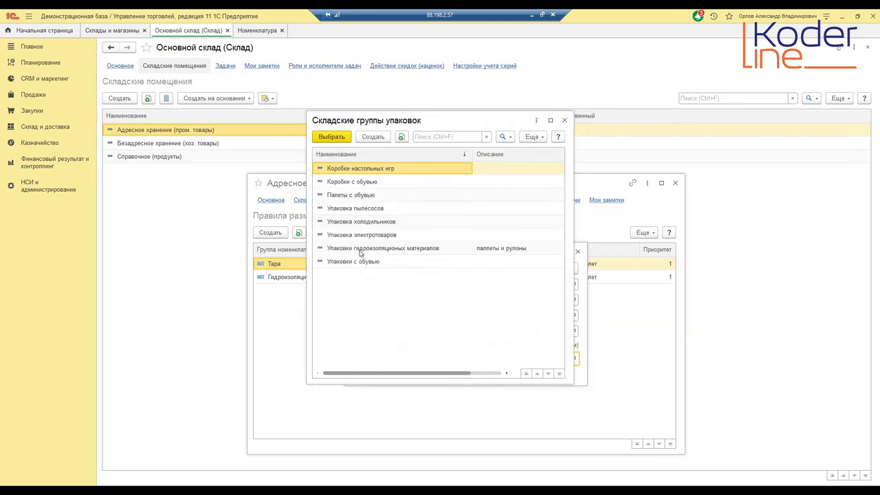
{"action": "double_click", "coordinate": [378, 170]}
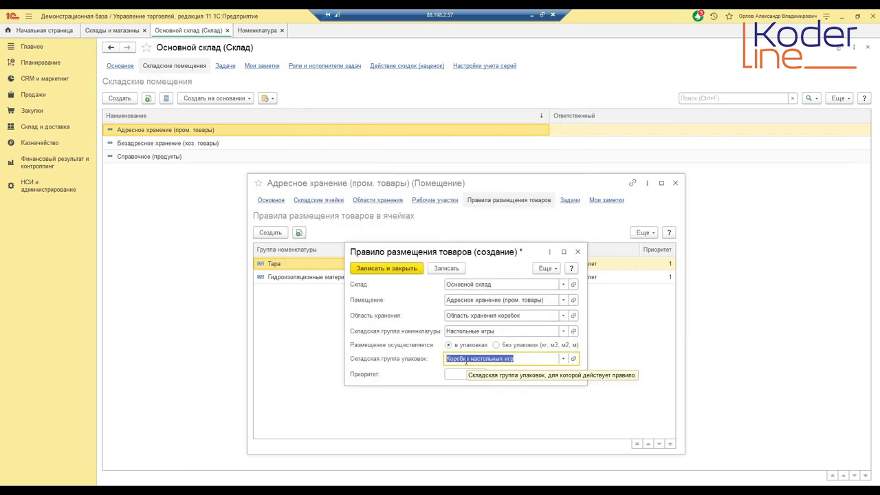
{"action": "left_click", "coordinate": [383, 270]}
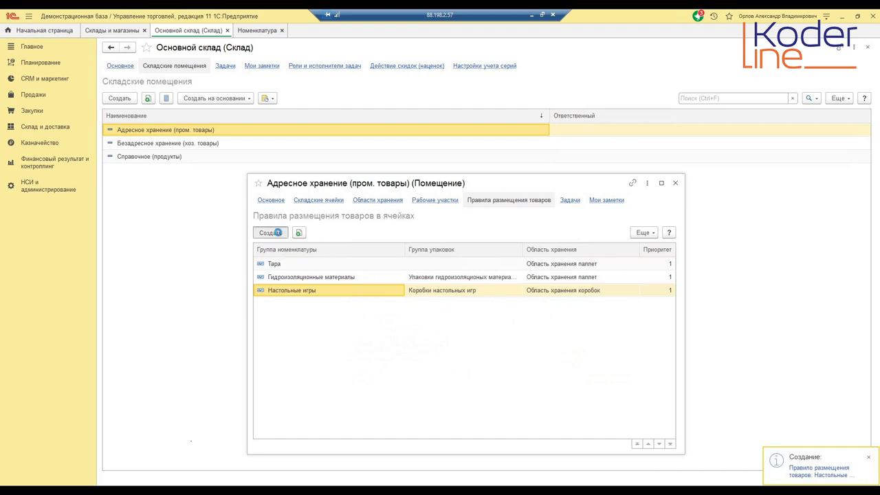
- Start another placement rule with storage area Область хранения коробок and item group Обувь
{"action": "left_click", "coordinate": [278, 232]}
{"action": "left_click", "coordinate": [499, 314]}
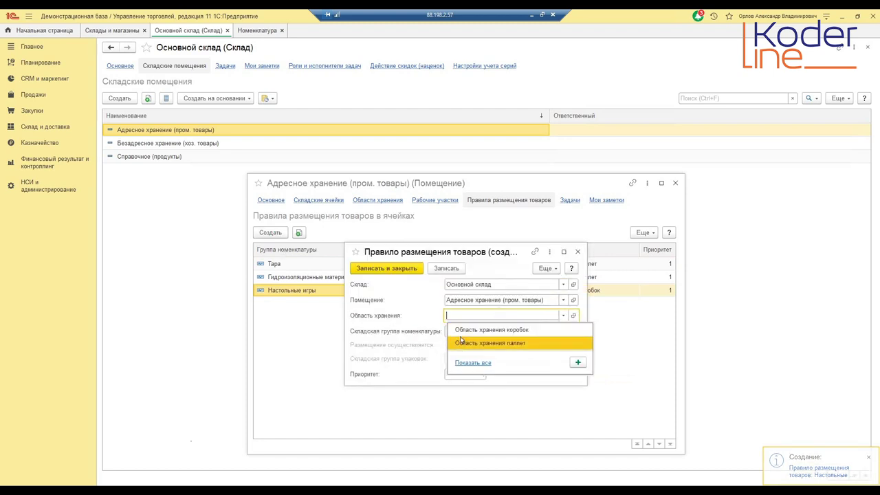
{"action": "left_click", "coordinate": [460, 329]}
{"action": "left_click", "coordinate": [460, 331]}
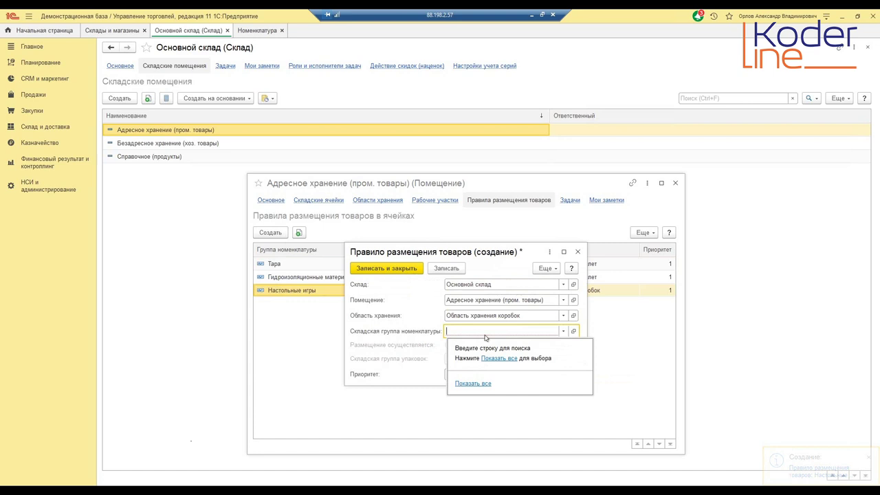
{"action": "left_click", "coordinate": [499, 358]}
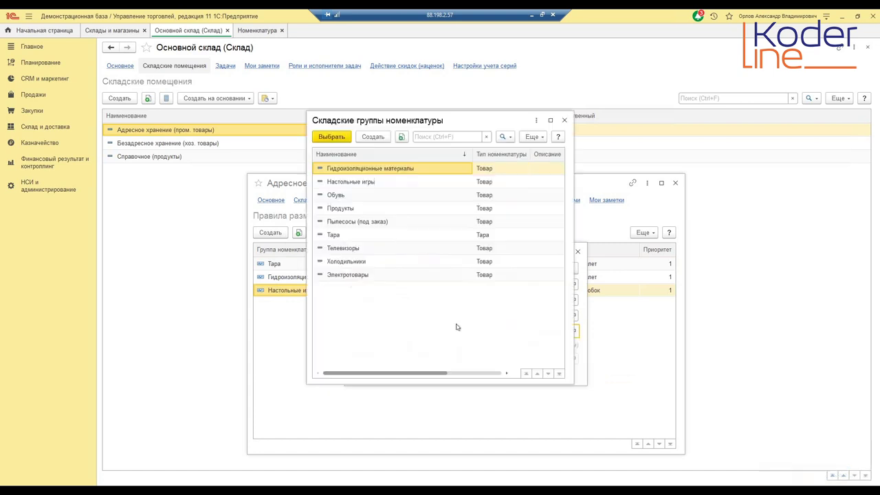
{"action": "double_click", "coordinate": [342, 200]}
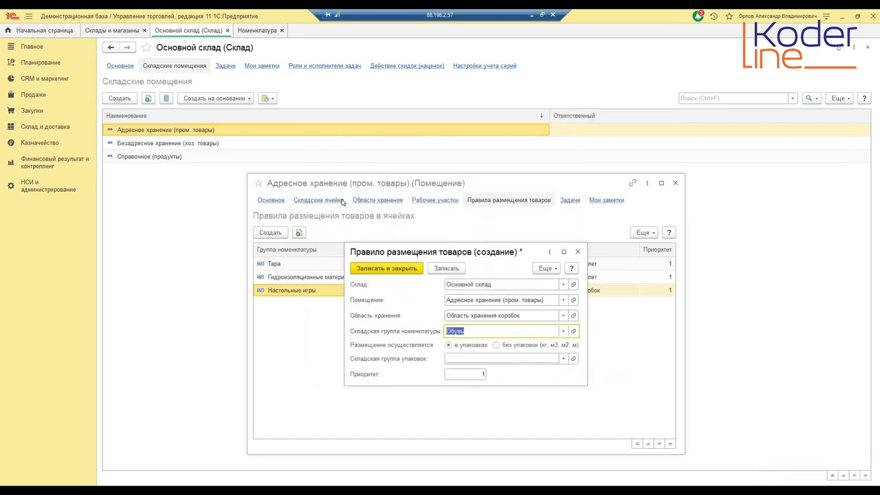
- Set the footwear rule's packaging group to Упаковки с обувью, then save and close the rule
{"action": "left_click", "coordinate": [466, 358]}
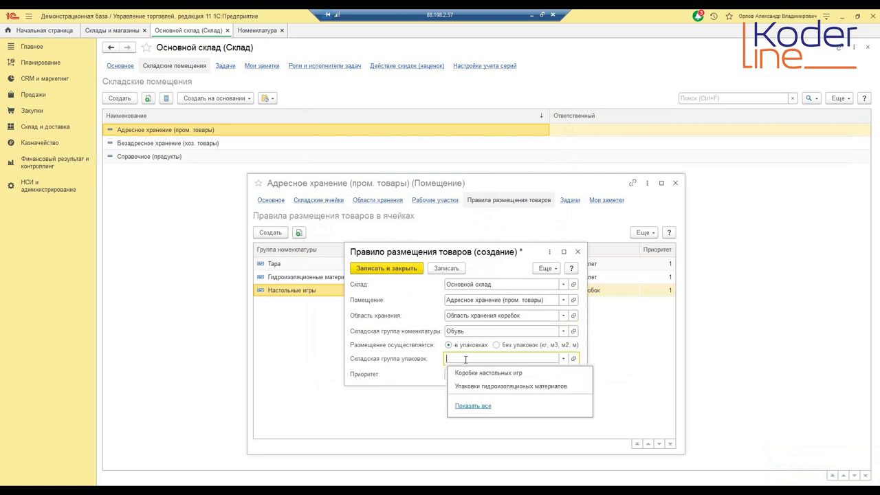
{"action": "left_click", "coordinate": [468, 405]}
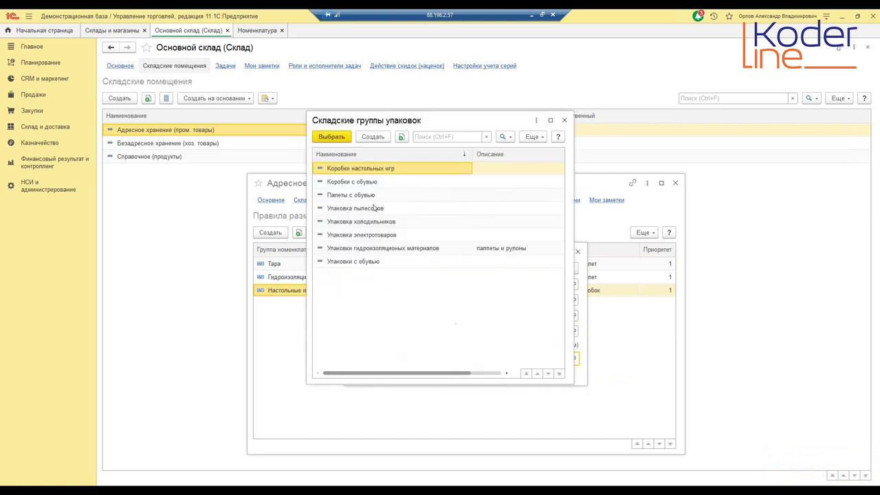
{"action": "left_click", "coordinate": [342, 263]}
{"action": "double_click", "coordinate": [342, 263]}
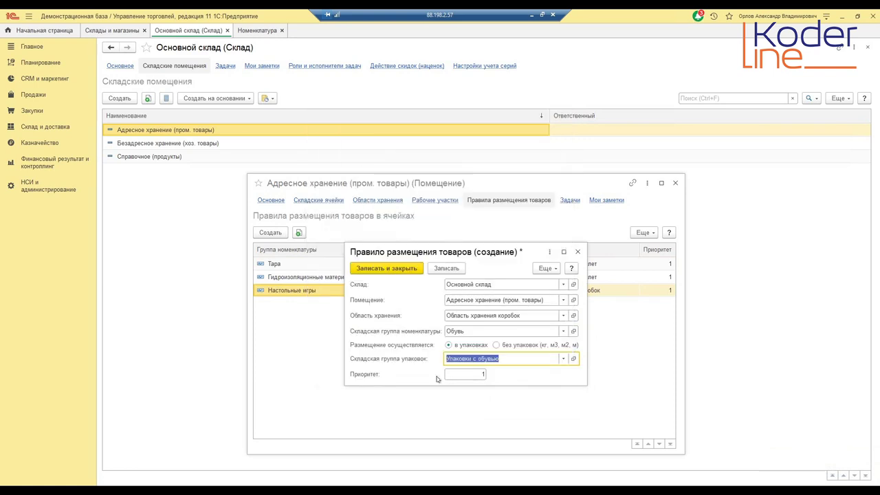
{"action": "left_click", "coordinate": [465, 372]}
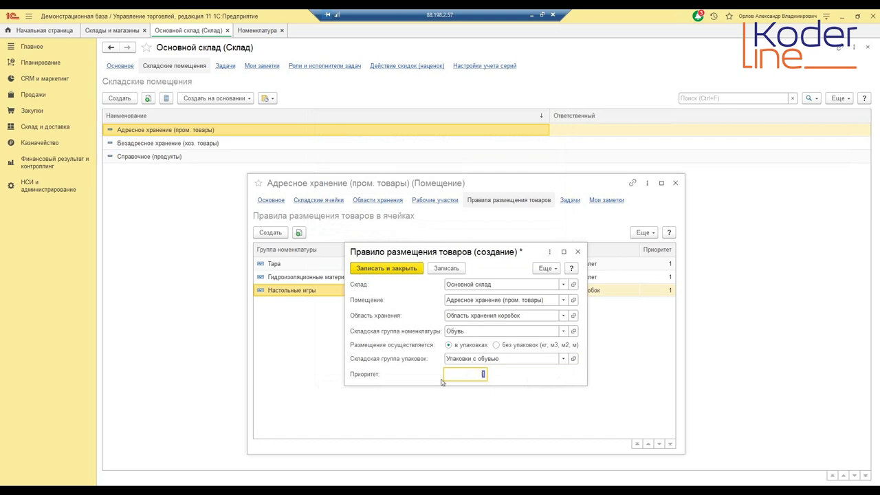
{"action": "left_click", "coordinate": [386, 270]}
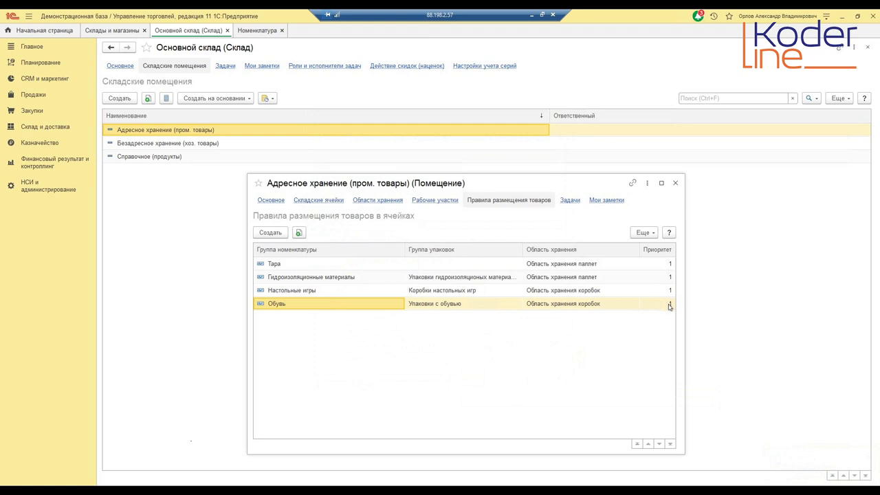
{"action": "left_click", "coordinate": [670, 305]}
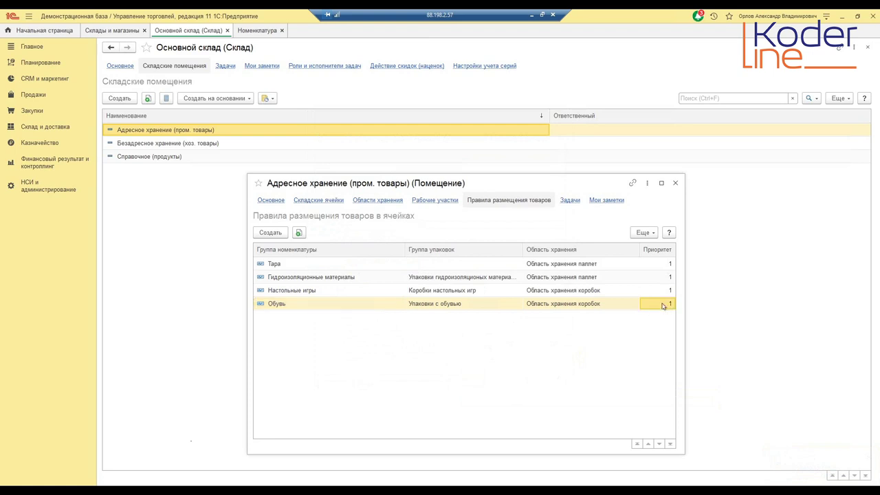
{"action": "left_click", "coordinate": [662, 293]}
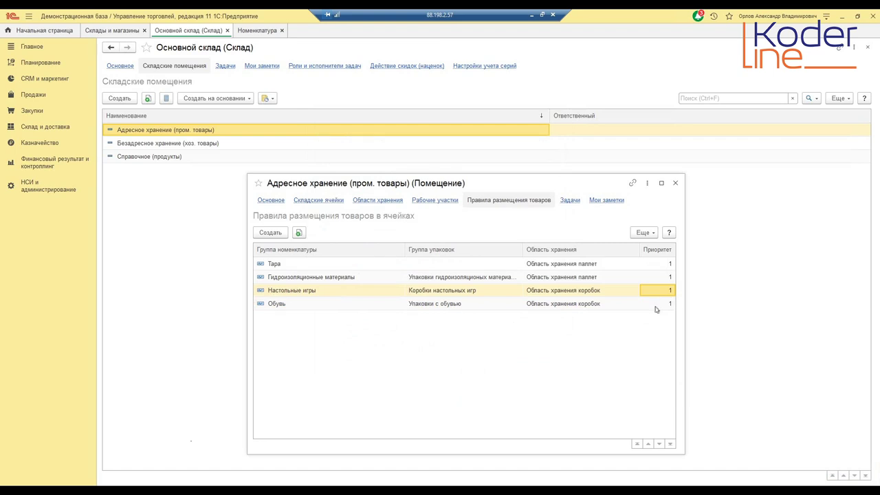
{"action": "left_click", "coordinate": [306, 306]}
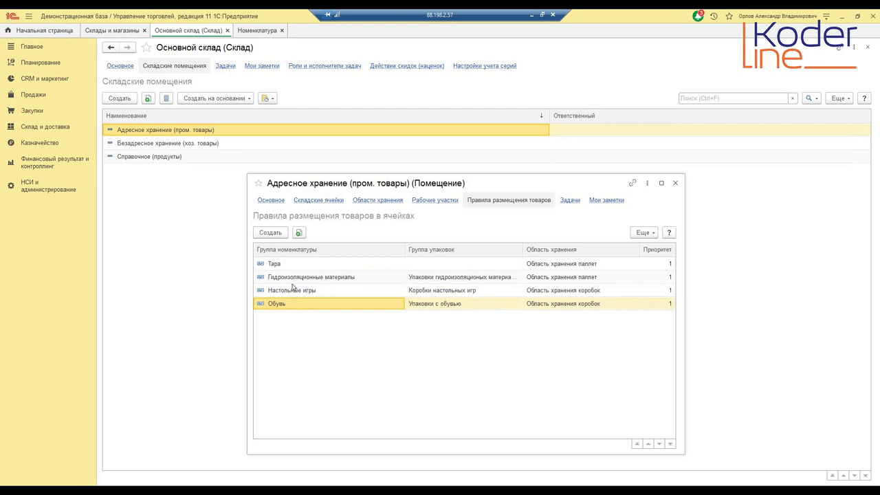
- Create and save a placement rule assigning item group Продукты to Область хранения коробок, with placement set to без упаковок
{"action": "left_click", "coordinate": [280, 234]}
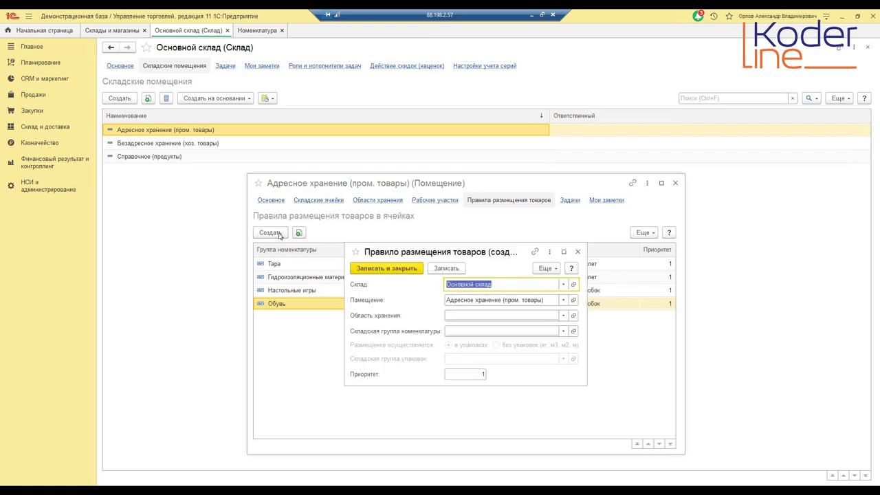
{"action": "left_click", "coordinate": [458, 317]}
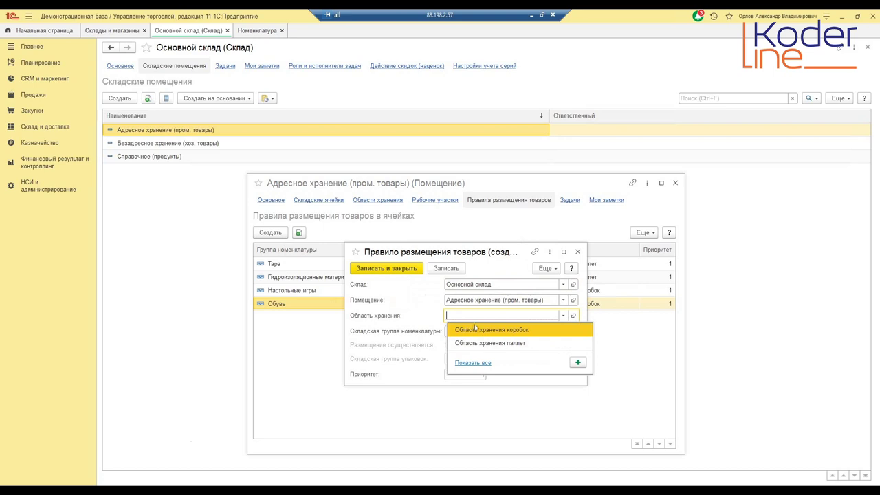
{"action": "left_click", "coordinate": [499, 331]}
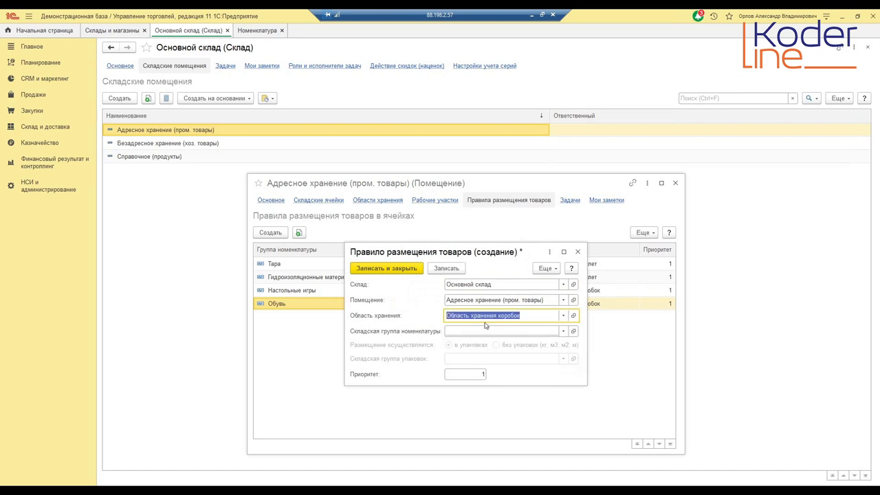
{"action": "left_click", "coordinate": [452, 330]}
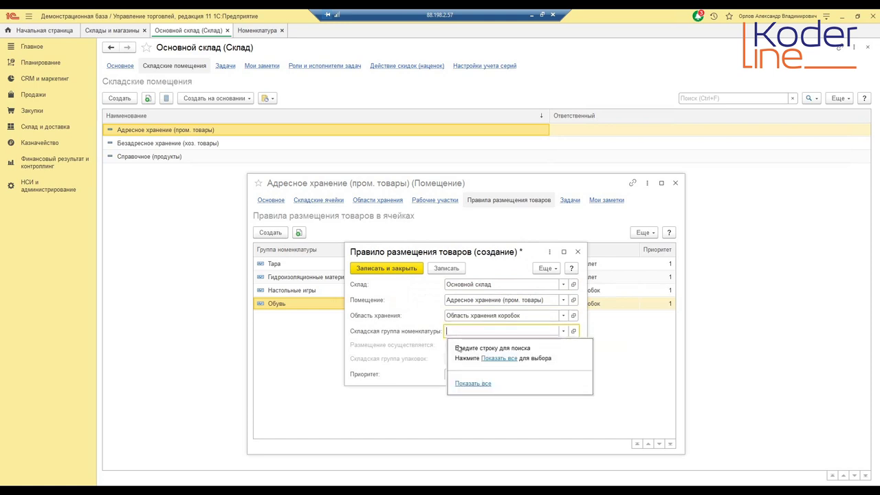
{"action": "left_click", "coordinate": [487, 359]}
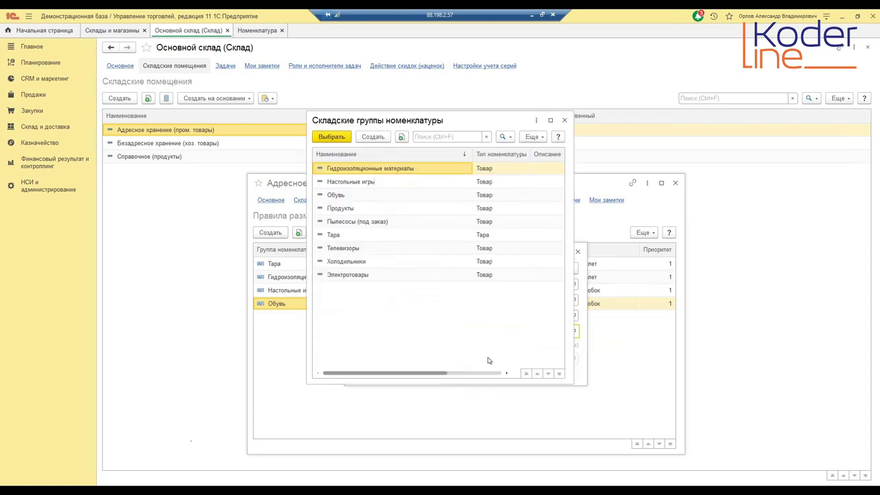
{"action": "double_click", "coordinate": [345, 210]}
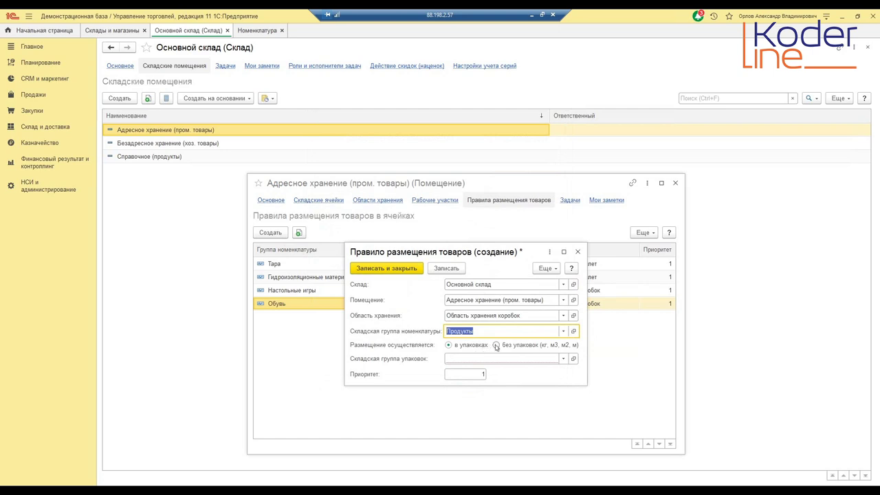
{"action": "left_click", "coordinate": [497, 345]}
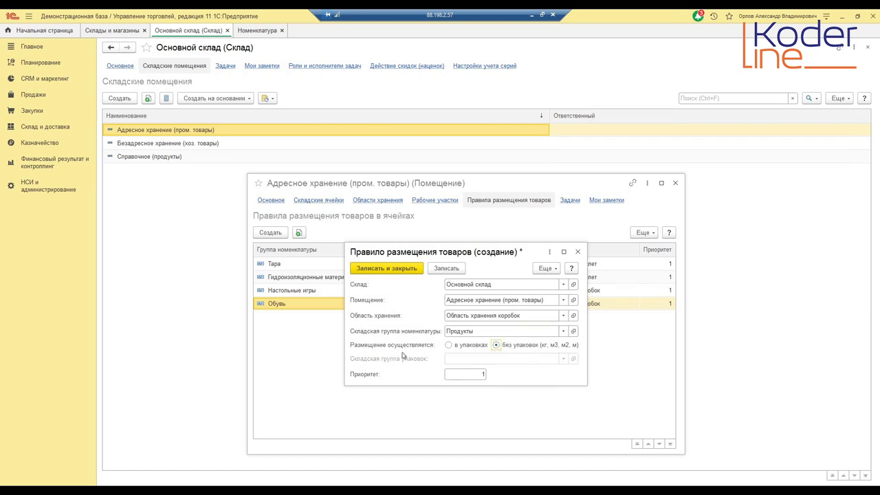
{"action": "left_click", "coordinate": [377, 268]}
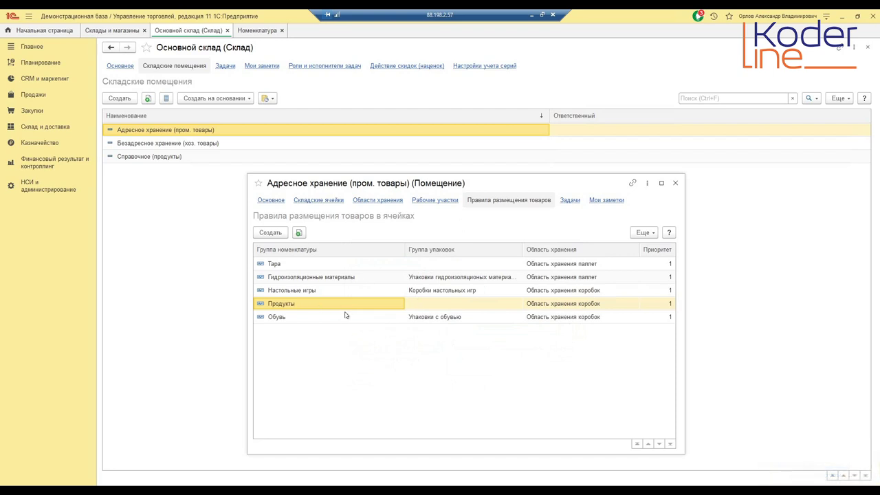
- Review the room's storage areas and storage cells, then close the room's window
{"action": "left_click", "coordinate": [421, 199]}
{"action": "left_click", "coordinate": [376, 202]}
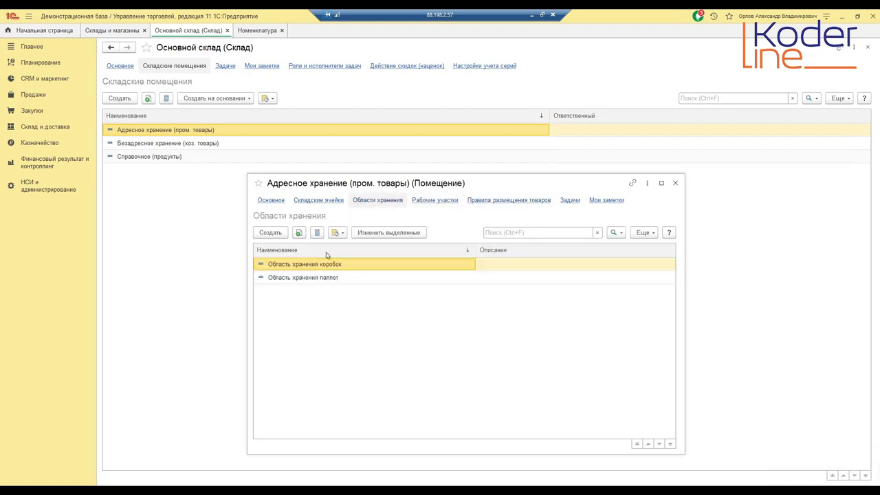
{"action": "left_click", "coordinate": [322, 202]}
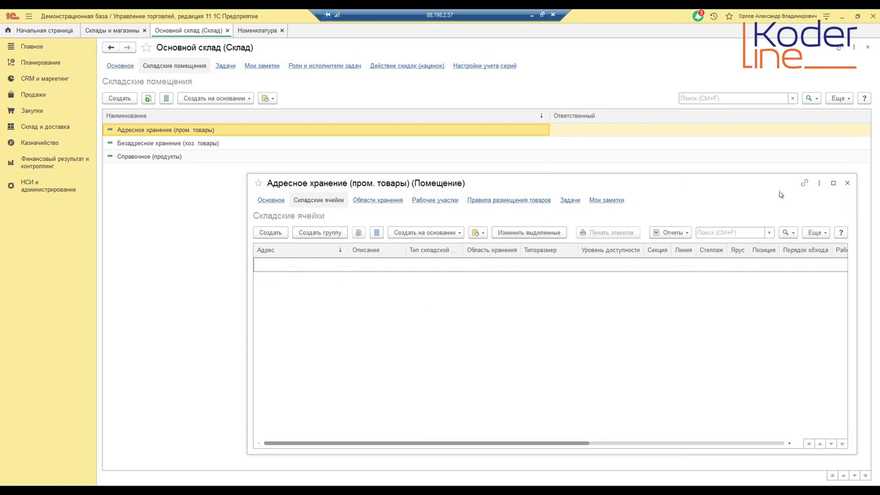
{"action": "left_click", "coordinate": [847, 183]}
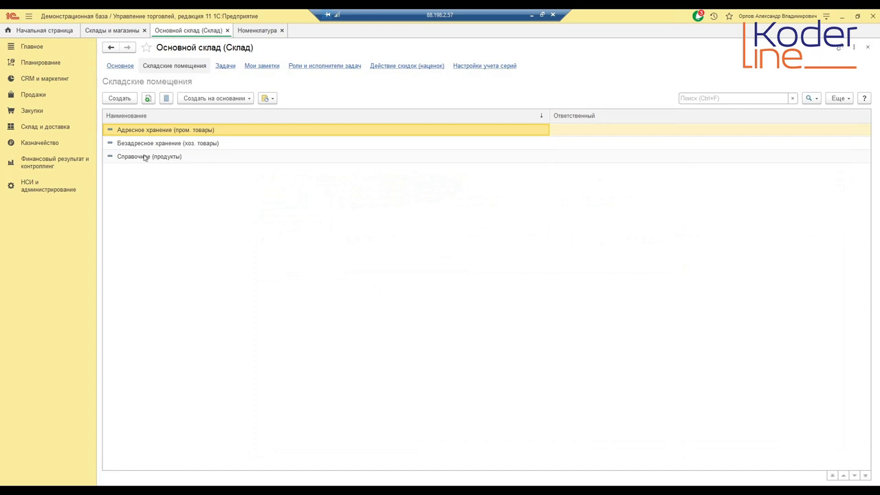
- Open warehouse topology generation and set the warehouse to Основной склад, the room to Адресное хранение (пром. товары) and the cell type to Хранение
{"action": "left_click", "coordinate": [38, 128]}
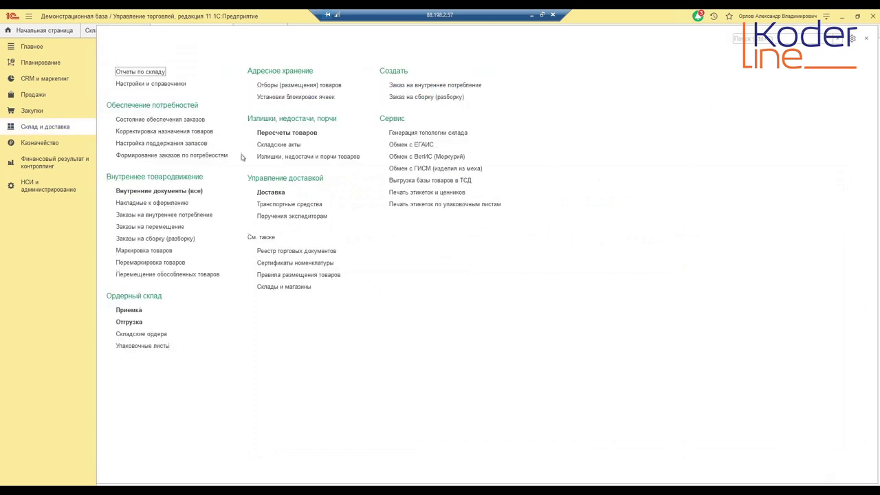
{"action": "left_click", "coordinate": [409, 133]}
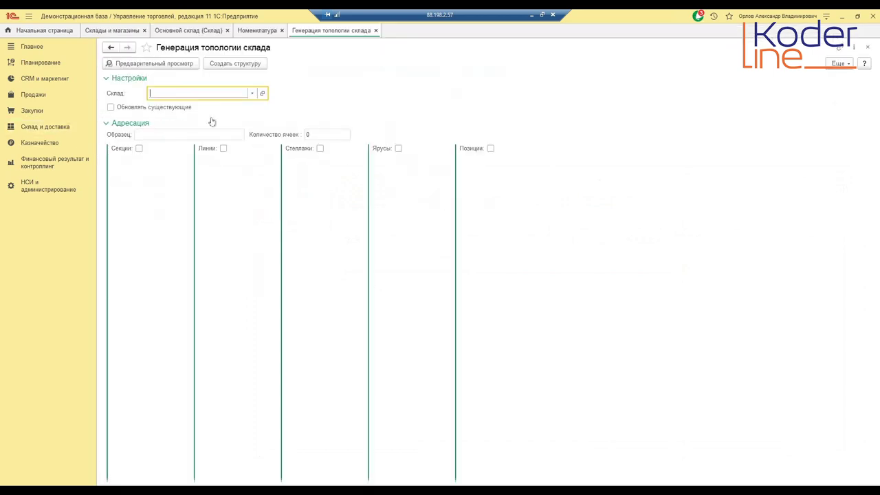
{"action": "type", "text": "ос"}
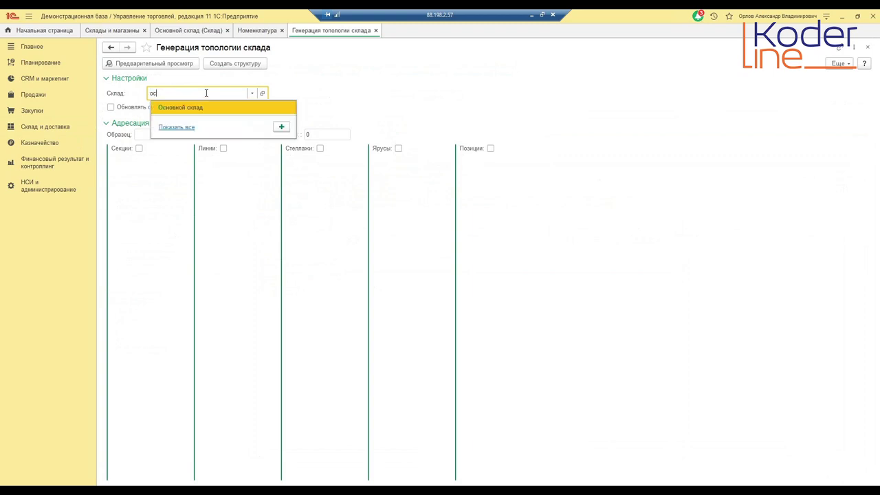
{"action": "left_click", "coordinate": [199, 109]}
{"action": "left_click", "coordinate": [165, 108]}
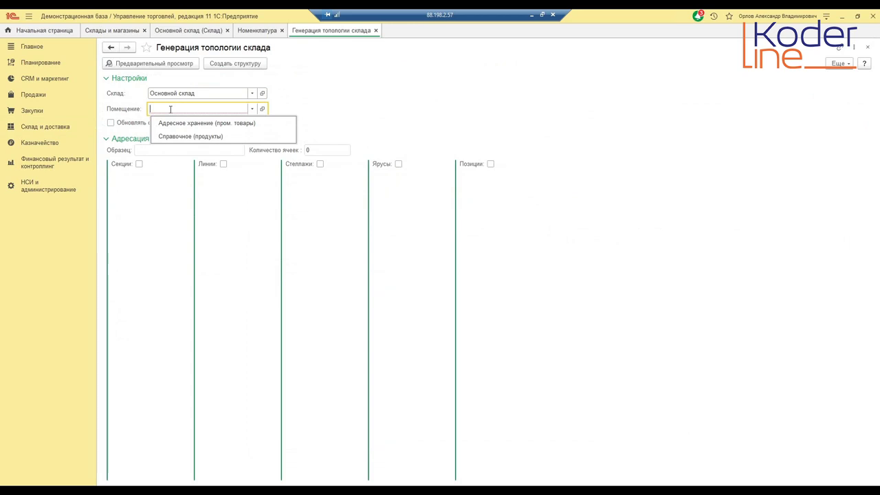
{"action": "left_click", "coordinate": [172, 122]}
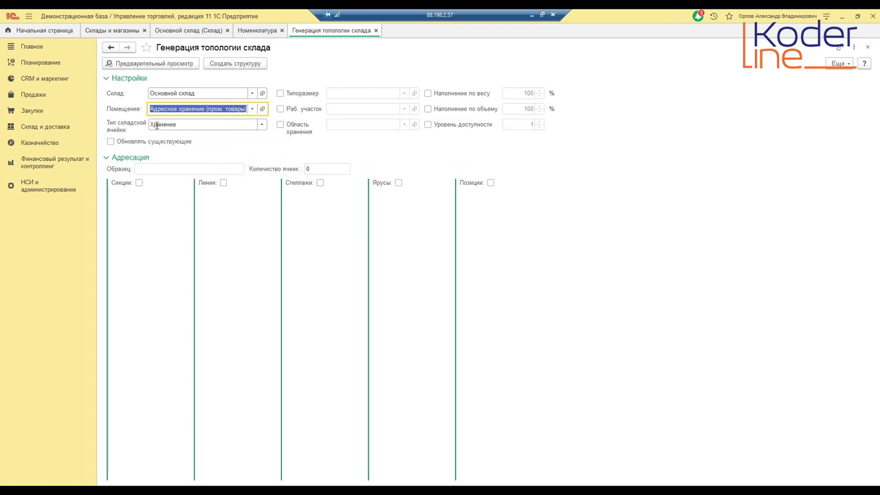
{"action": "left_click", "coordinate": [186, 125]}
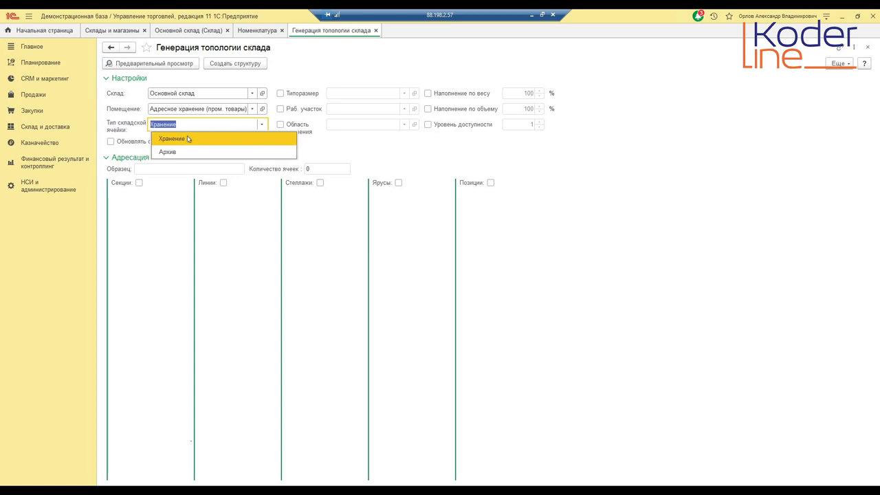
{"action": "left_click", "coordinate": [187, 139]}
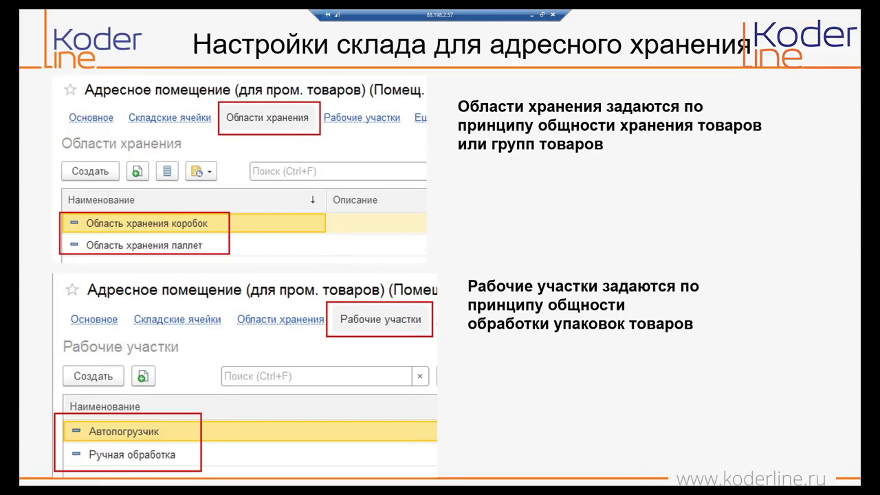
{"action": "key", "text": "Right"}
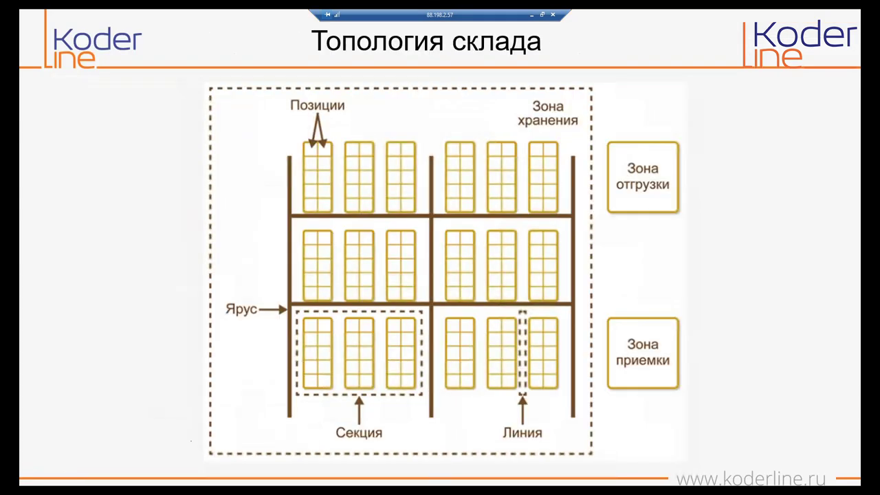
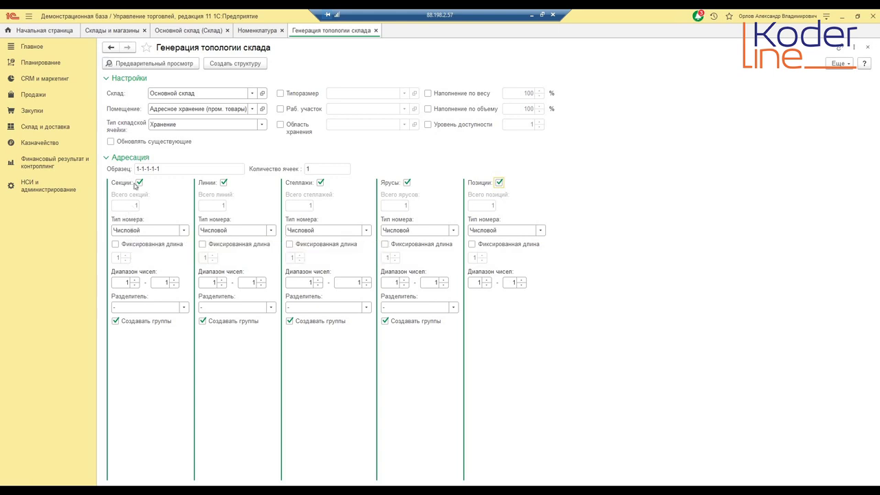
- Set the sections' number type to Алфавитно-цифровой (лат.) and their letter range to A–C
{"action": "left_click", "coordinate": [154, 231]}
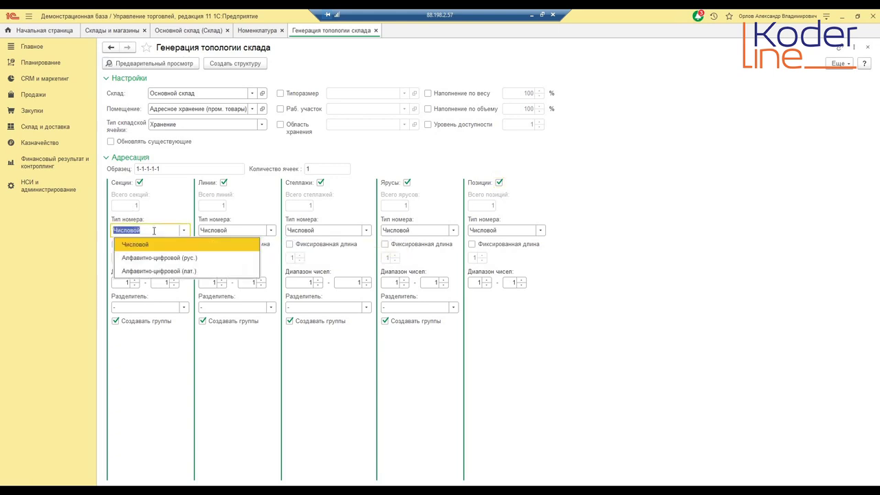
{"action": "left_click", "coordinate": [150, 271]}
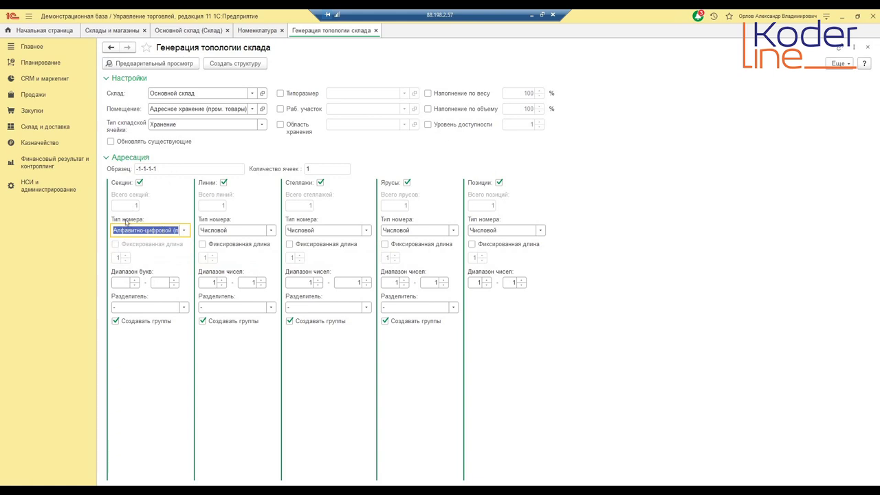
{"action": "left_click", "coordinate": [182, 230]}
{"action": "left_click", "coordinate": [182, 231]}
{"action": "left_click", "coordinate": [125, 283]}
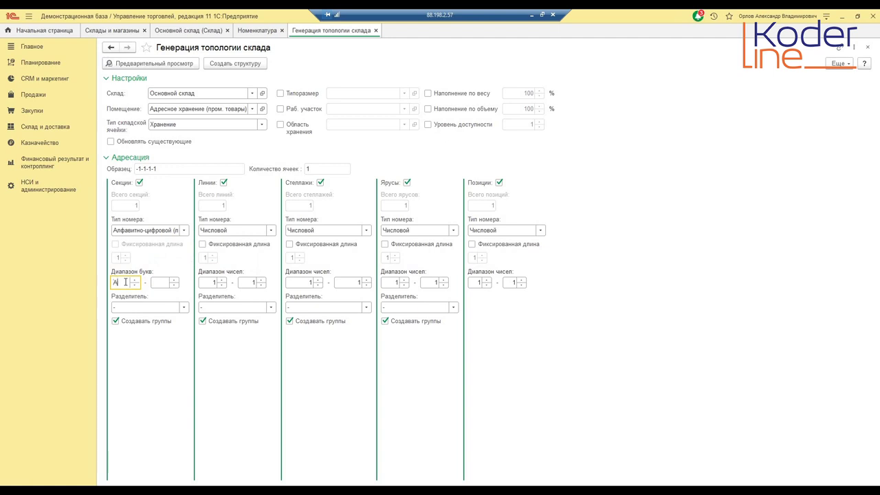
{"action": "type", "text": "A"}
{"action": "left_click", "coordinate": [161, 282]}
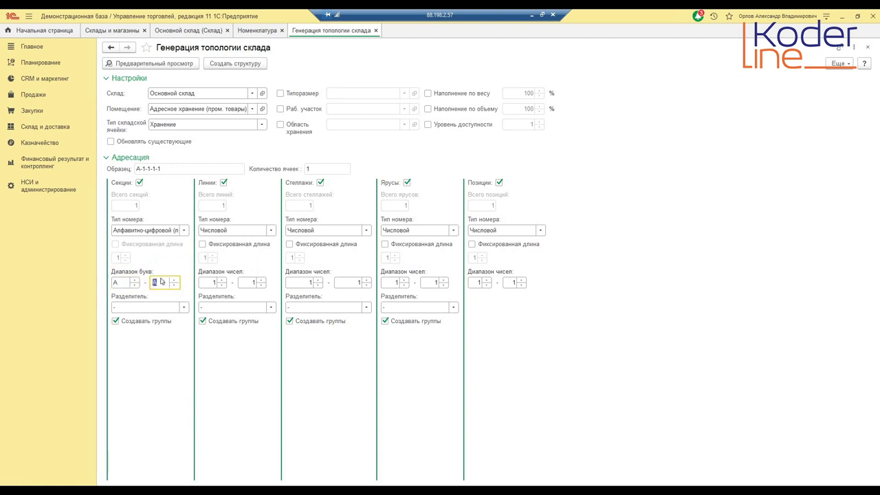
{"action": "type", "text": "C"}
- Set the number ranges of the lines, racks, tiers and positions to 1–3 each
{"action": "left_click", "coordinate": [213, 283]}
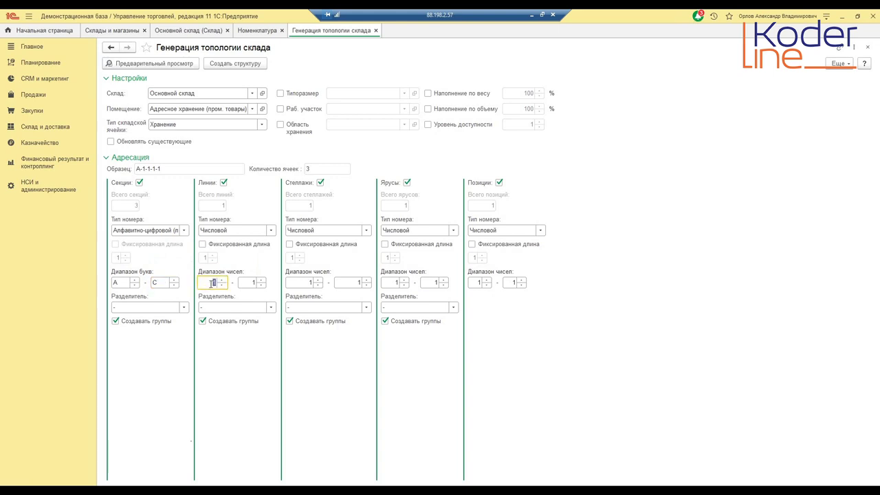
{"action": "left_click", "coordinate": [253, 282]}
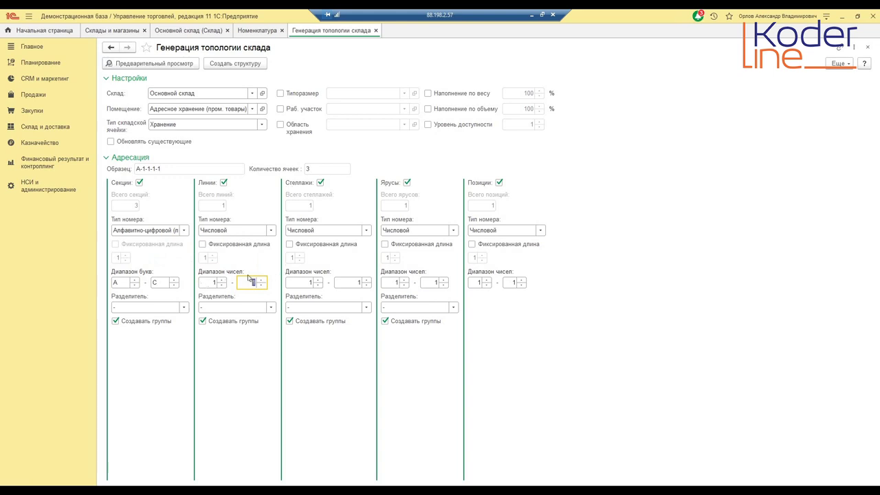
{"action": "type", "text": "3"}
{"action": "left_click", "coordinate": [338, 282]}
{"action": "type", "text": "3"}
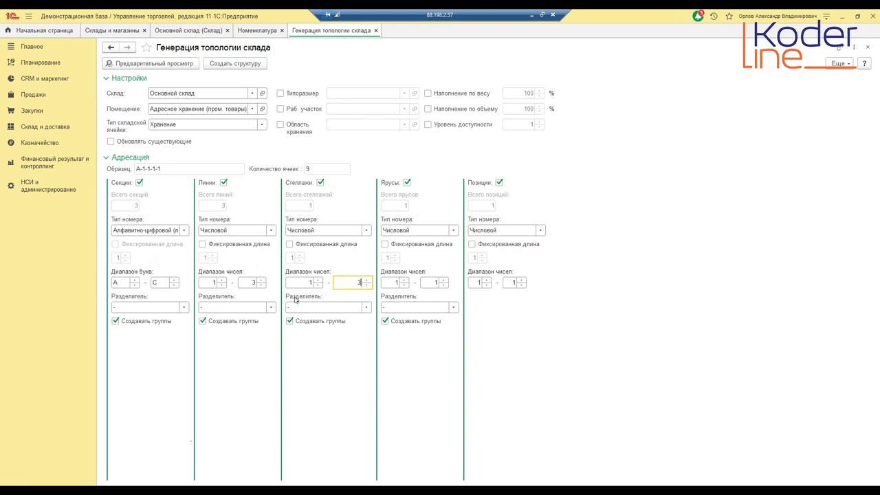
{"action": "left_click", "coordinate": [433, 283]}
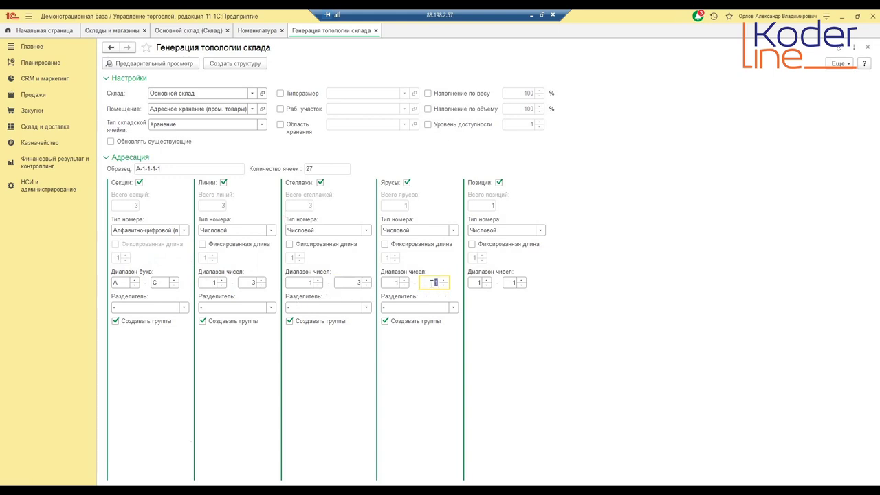
{"action": "type", "text": "3"}
{"action": "left_click", "coordinate": [514, 282]}
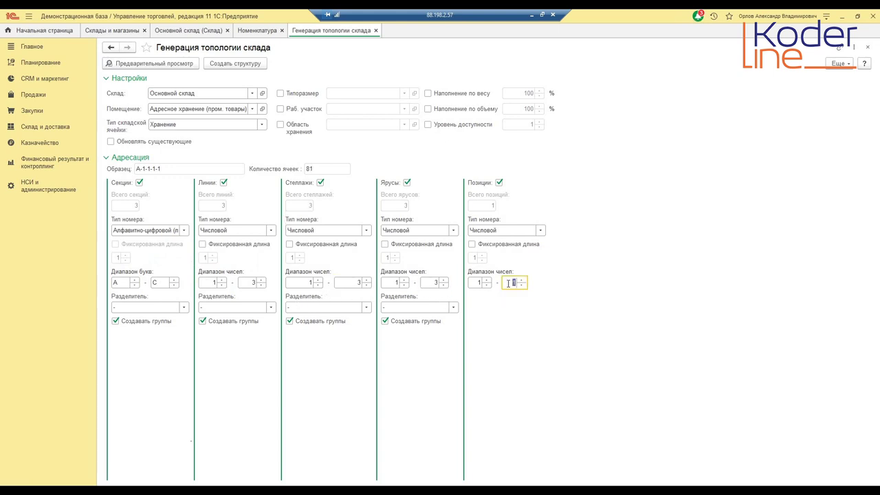
{"action": "type", "text": "3"}
- Enable Типоразмер for the generated cells and create a new cell size named Стандартная ячейка
{"action": "mouse_move", "coordinate": [338, 321]}
{"action": "mouse_move", "coordinate": [314, 307]}
{"action": "mouse_move", "coordinate": [281, 97]}
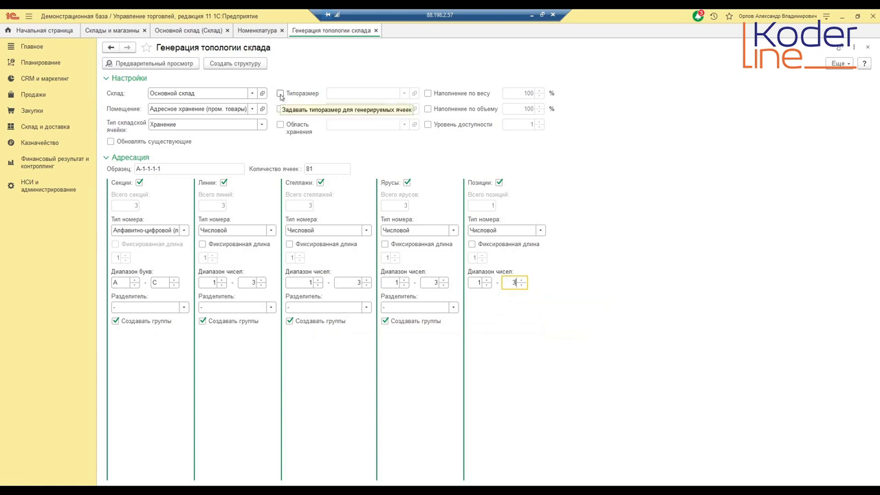
{"action": "left_click", "coordinate": [280, 94]}
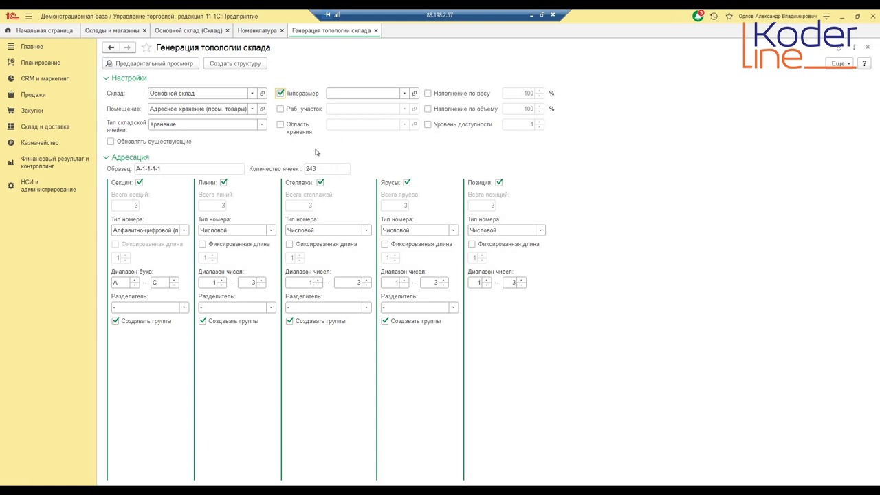
{"action": "left_click", "coordinate": [337, 94]}
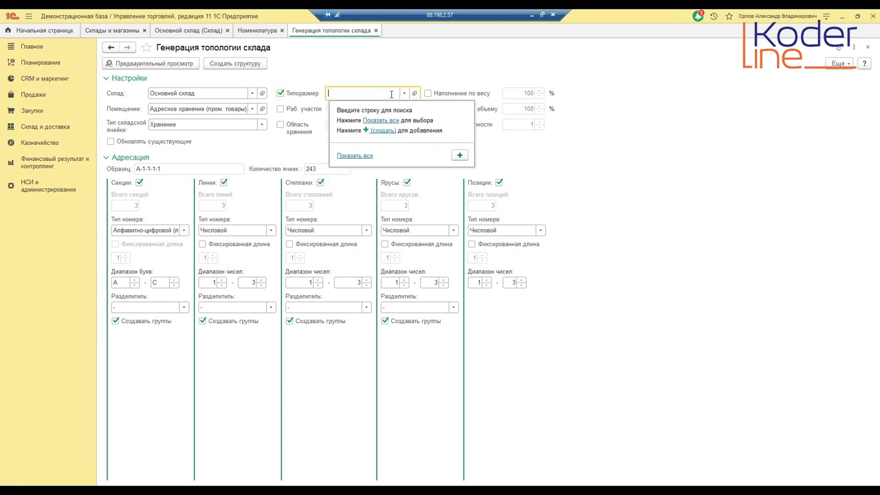
{"action": "left_click", "coordinate": [382, 122]}
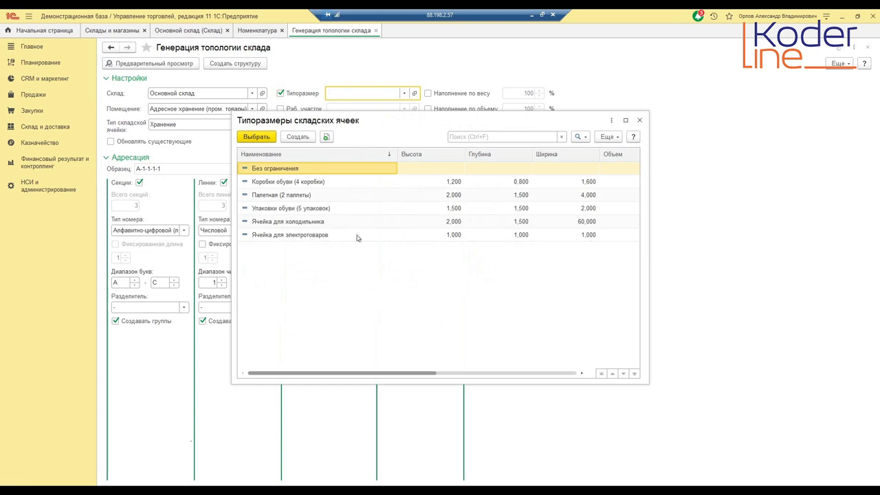
{"action": "left_click", "coordinate": [297, 137]}
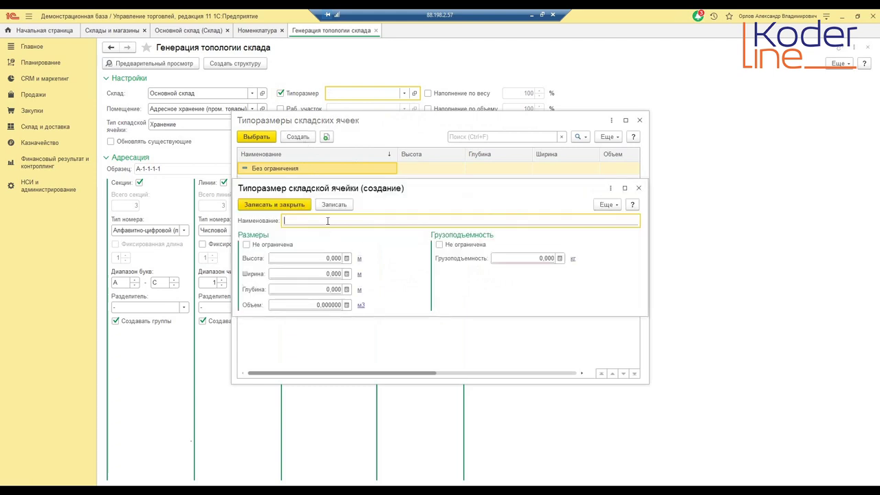
{"action": "type", "text": "Cnfylfhnyfz"}
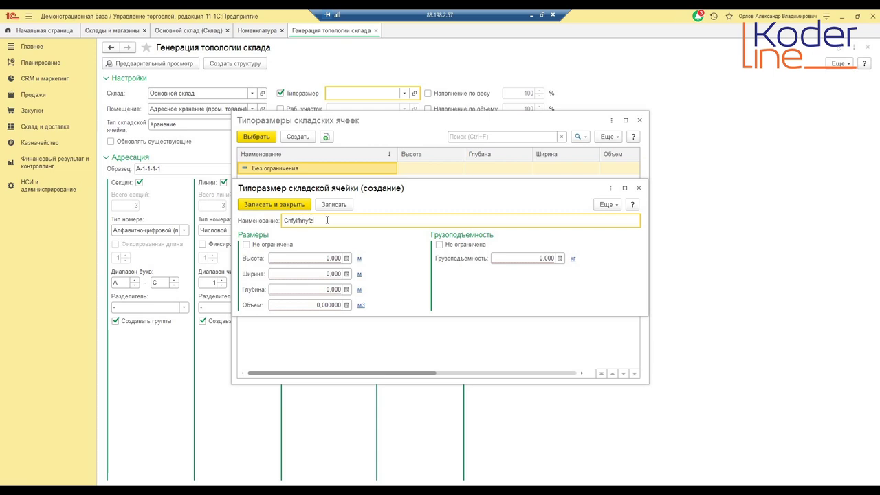
{"action": "key", "text": "BackSpace"}
{"action": "key", "text": "BackSpace"}
{"action": "key", "text": "BackSpace"}
{"action": "key", "text": "BackSpace"}
{"action": "key", "text": "BackSpace"}
{"action": "key", "text": "BackSpace"}
{"action": "key", "text": "BackSpace"}
{"action": "type", "text": "Стандартная ячейка"}
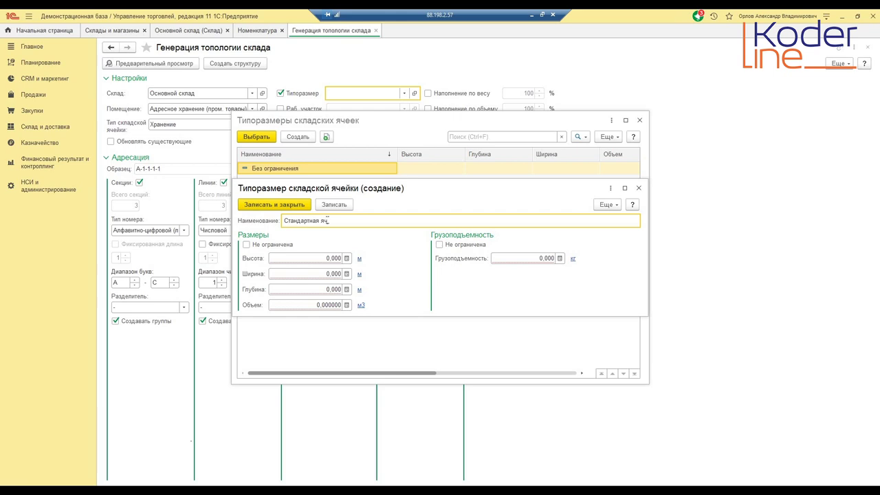
- Set the new cell size's height, width and depth to 2 m each and append 8м3 to its name
{"action": "left_click", "coordinate": [323, 261]}
{"action": "type", "text": "2"}
{"action": "left_click", "coordinate": [326, 273]}
{"action": "type", "text": "2"}
{"action": "left_click", "coordinate": [326, 289]}
{"action": "type", "text": "2"}
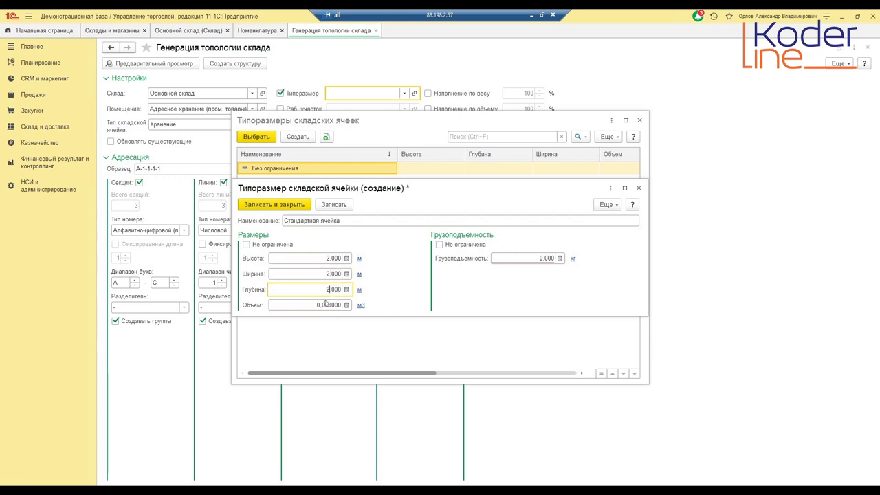
{"action": "left_click", "coordinate": [326, 305]}
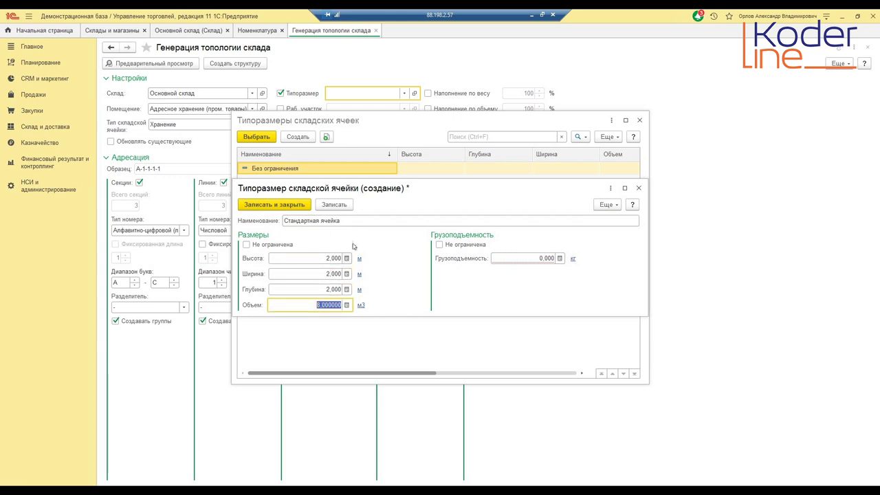
{"action": "double_click", "coordinate": [359, 220]}
{"action": "left_click", "coordinate": [360, 220]}
{"action": "type", "text": "8м3"}
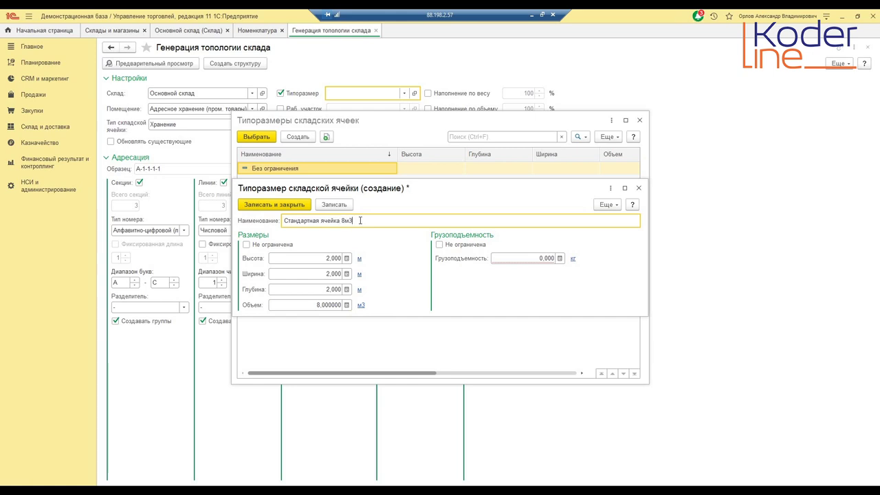
- Set the cell size's load capacity to 1000 kg, save it and choose it as the Типоразмер for the generated cells
{"action": "left_click", "coordinate": [499, 258]}
{"action": "type", "text": "1000000"}
{"action": "key", "text": "Tab"}
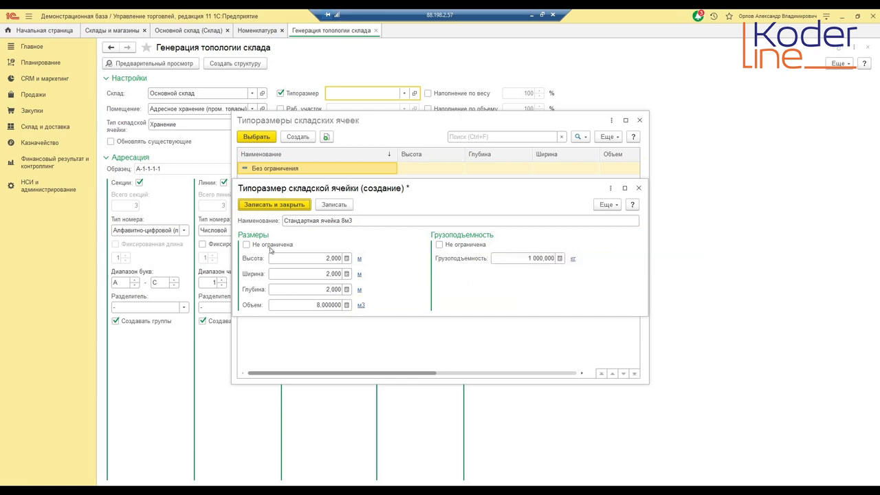
{"action": "left_click", "coordinate": [277, 206]}
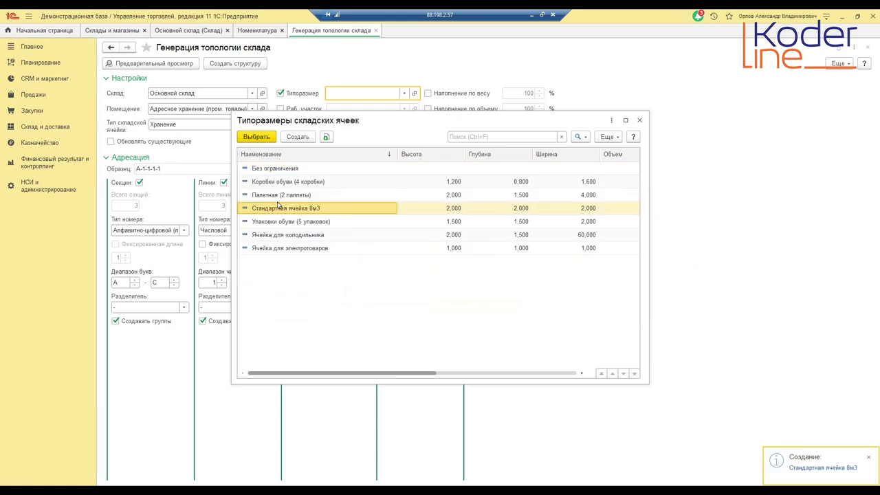
{"action": "double_click", "coordinate": [349, 210]}
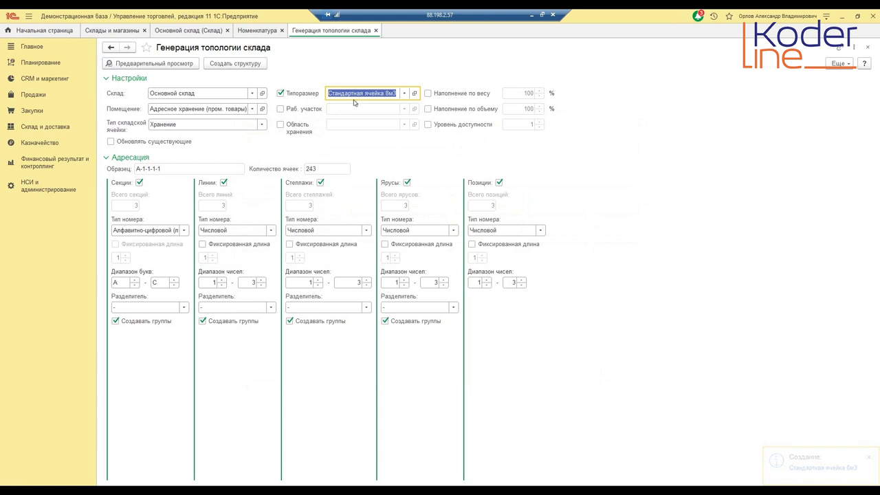
- Enable the work area and storage area settings and set them to Автопогрузчик and Область хранения паллет
{"action": "left_click", "coordinate": [281, 109]}
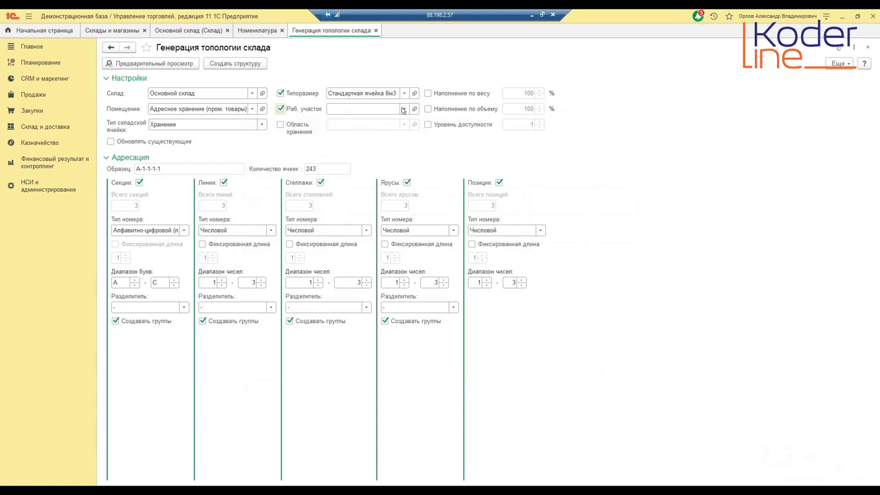
{"action": "left_click", "coordinate": [404, 109]}
{"action": "left_click", "coordinate": [379, 136]}
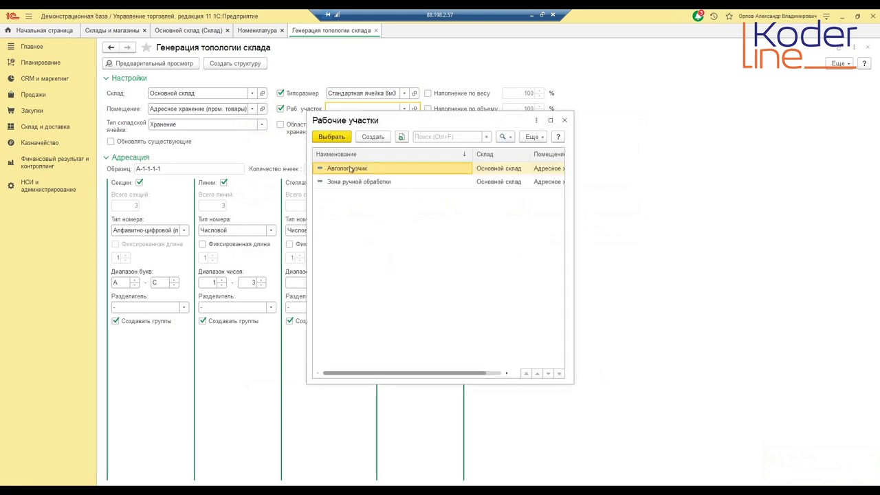
{"action": "double_click", "coordinate": [344, 169]}
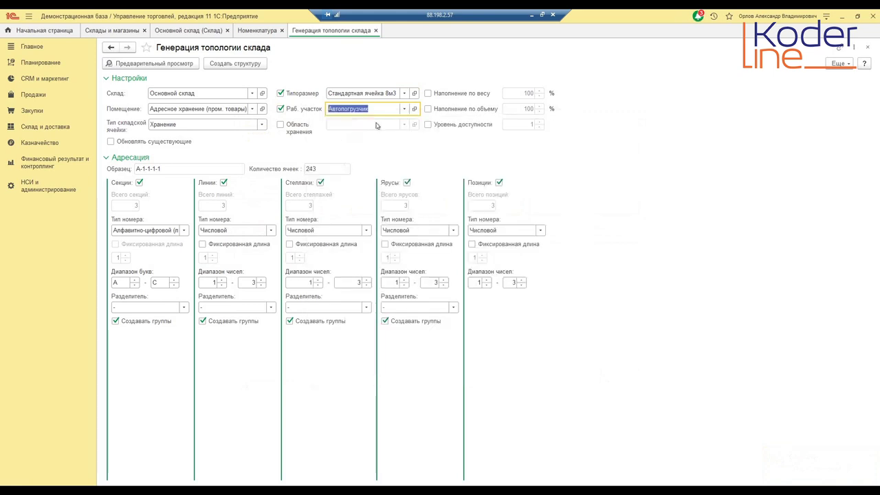
{"action": "left_click", "coordinate": [280, 125]}
{"action": "left_click", "coordinate": [404, 124]}
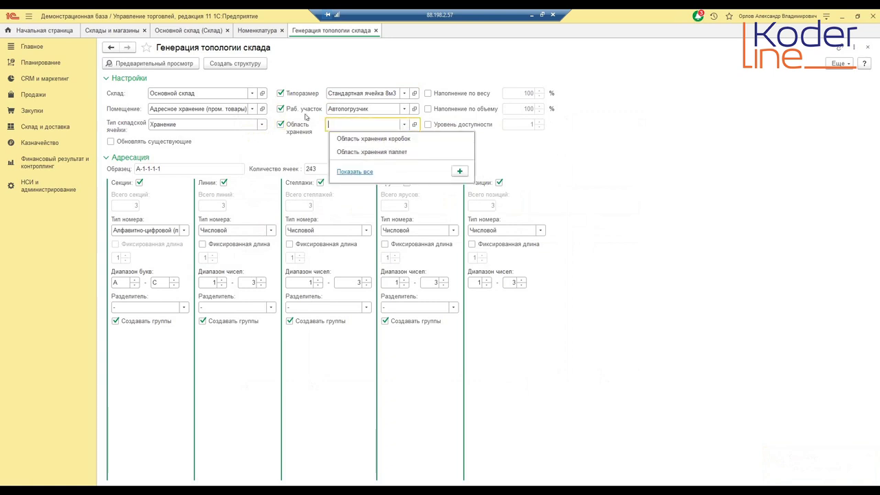
{"action": "left_click", "coordinate": [359, 152]}
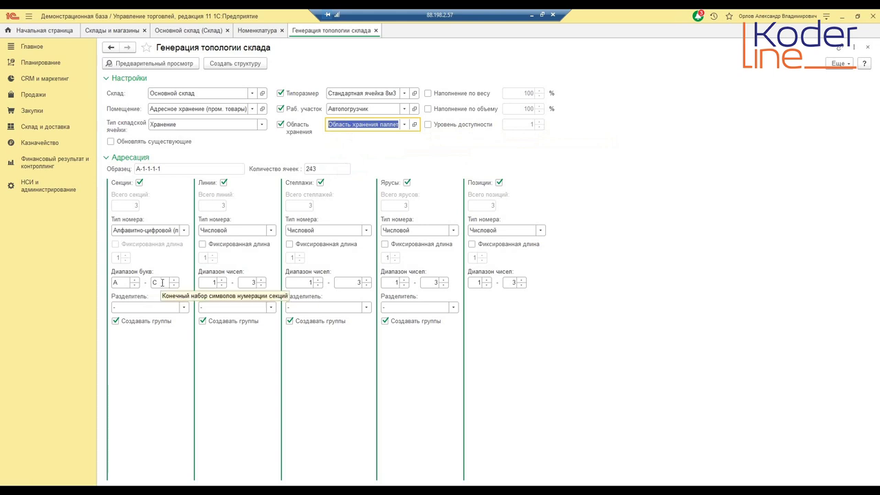
- Change the start of the sections' letter range to B
{"action": "left_click", "coordinate": [124, 284]}
{"action": "type", "text": "И"}
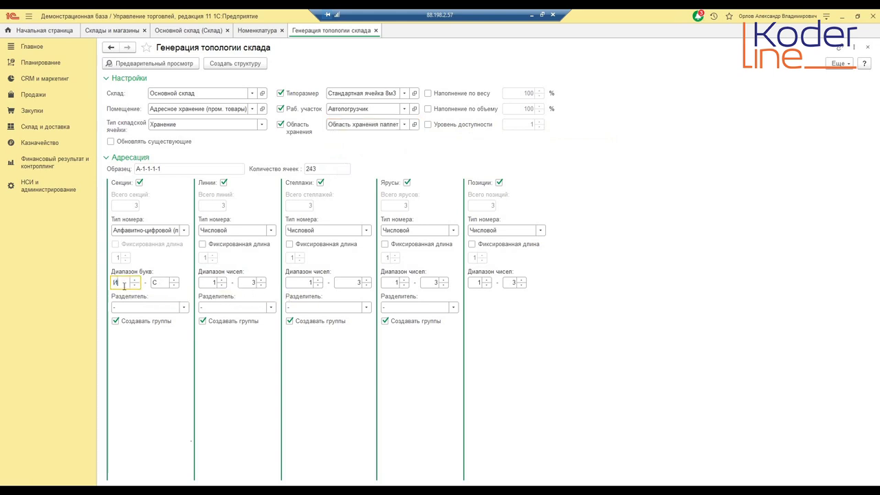
{"action": "key", "text": "BackSpace"}
{"action": "left_click", "coordinate": [381, 125]}
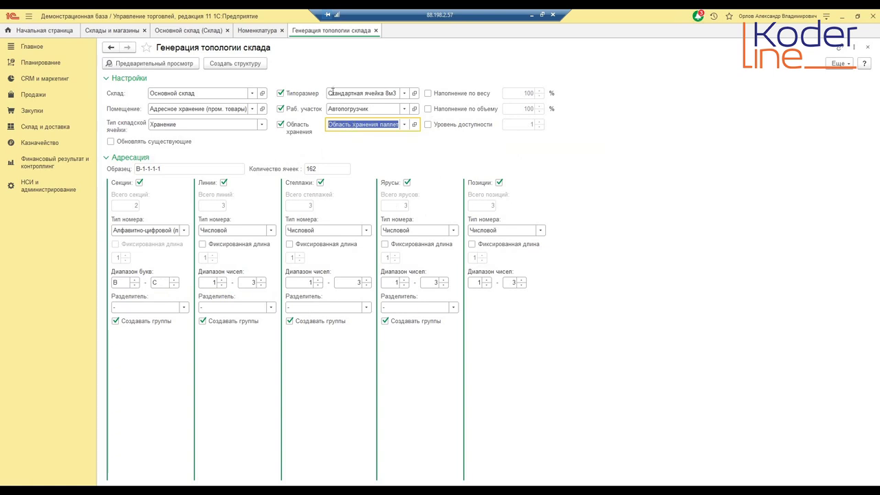
- Preview the warehouse topology, close the preview, and create the structure, agreeing to create the Складские ячейки catalog items
{"action": "left_click", "coordinate": [181, 63]}
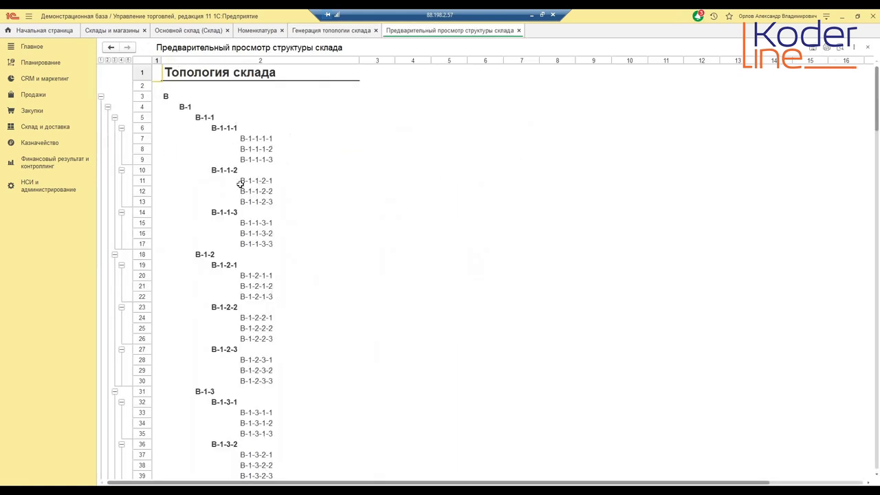
{"action": "scroll", "coordinate": [242, 207], "scroll_direction": "down", "scroll_amount": 10}
{"action": "scroll", "coordinate": [243, 207], "scroll_direction": "down", "scroll_amount": 3}
{"action": "scroll", "coordinate": [243, 207], "scroll_direction": "up", "scroll_amount": 14}
{"action": "left_click", "coordinate": [518, 30]}
{"action": "left_click", "coordinate": [240, 64]}
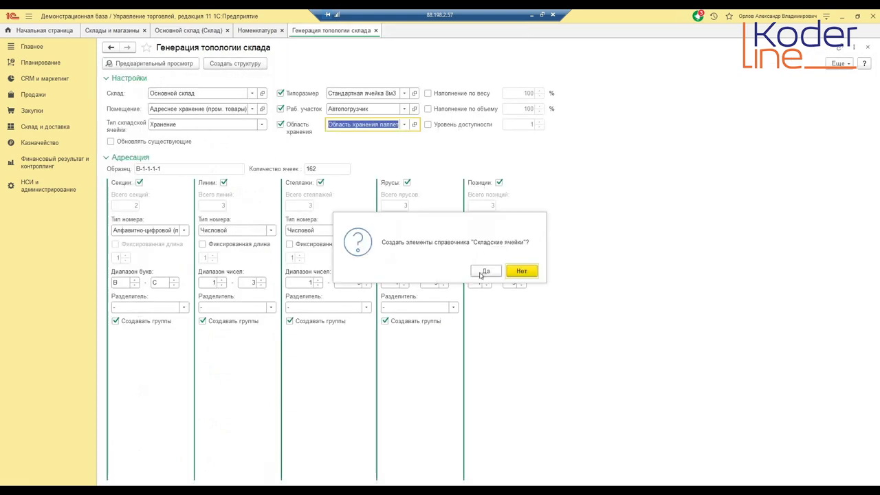
{"action": "left_click", "coordinate": [481, 274]}
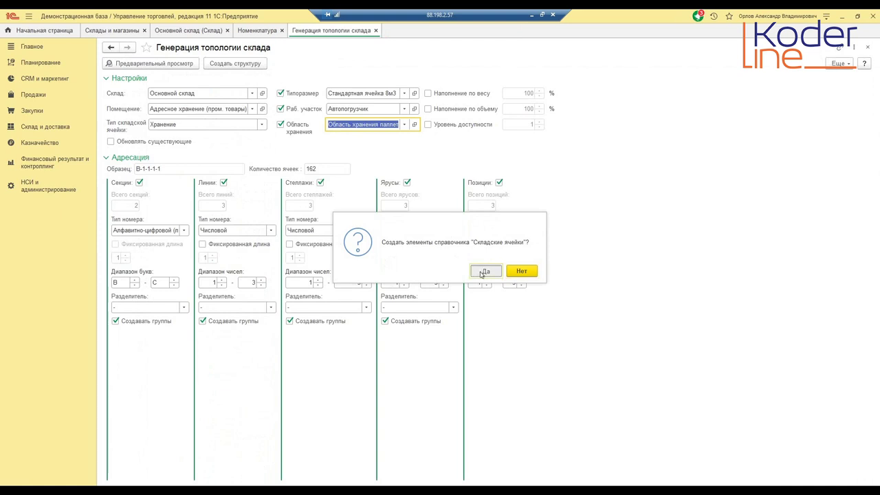
{"action": "left_click", "coordinate": [482, 272]}
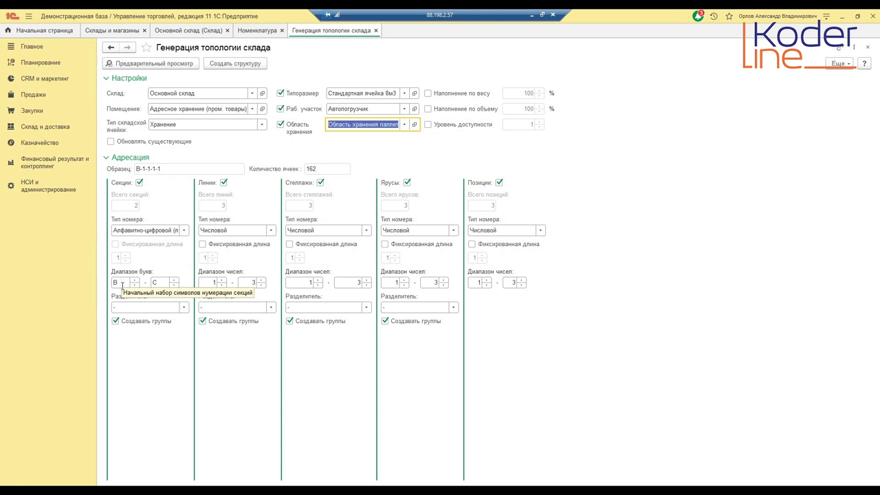
- Set the sections' letter range to run from A to A
{"action": "double_click", "coordinate": [123, 284]}
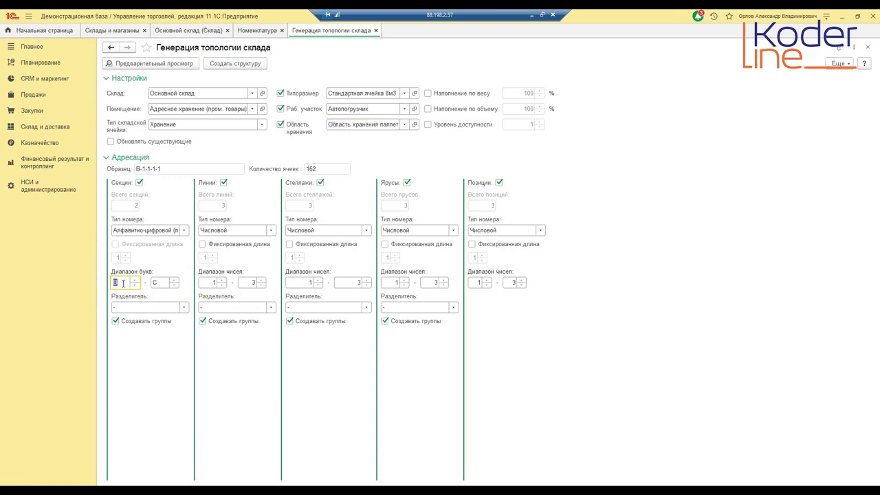
{"action": "double_click", "coordinate": [164, 284]}
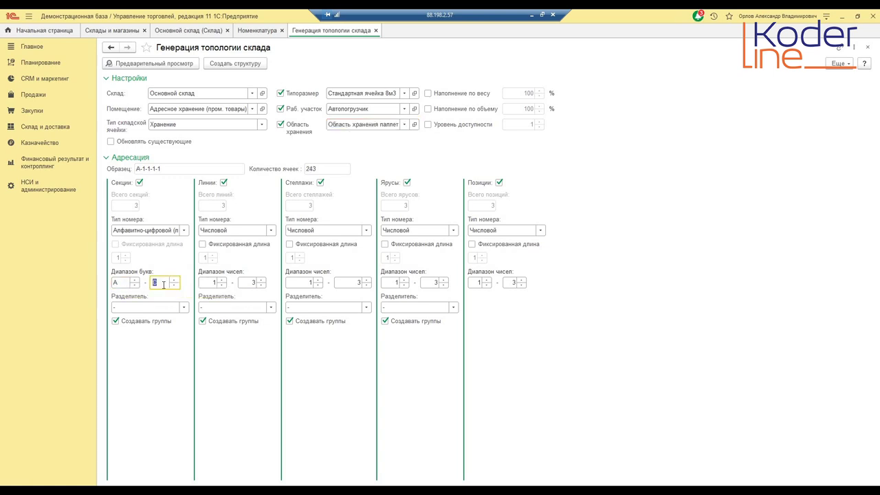
{"action": "type", "text": "A"}
- Set the storage area to Область хранения коробок and the work area to Зона ручной обработки for the generated cells
{"action": "left_click", "coordinate": [373, 125]}
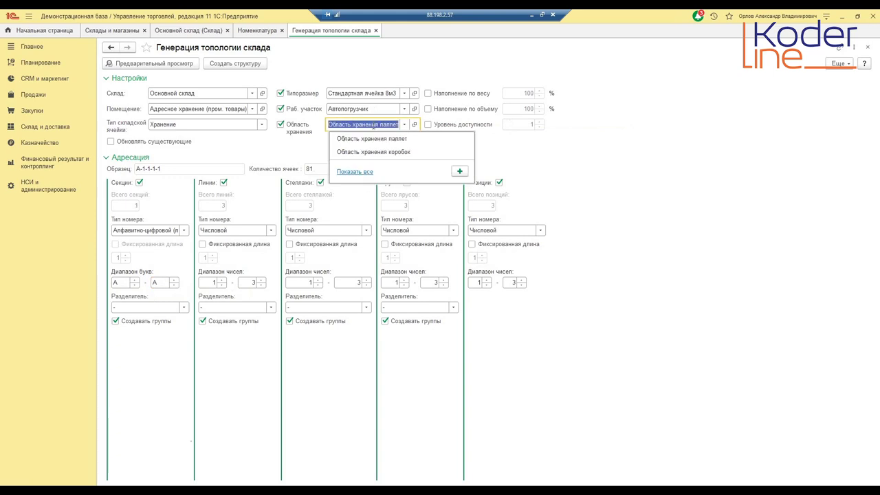
{"action": "left_click", "coordinate": [372, 138]}
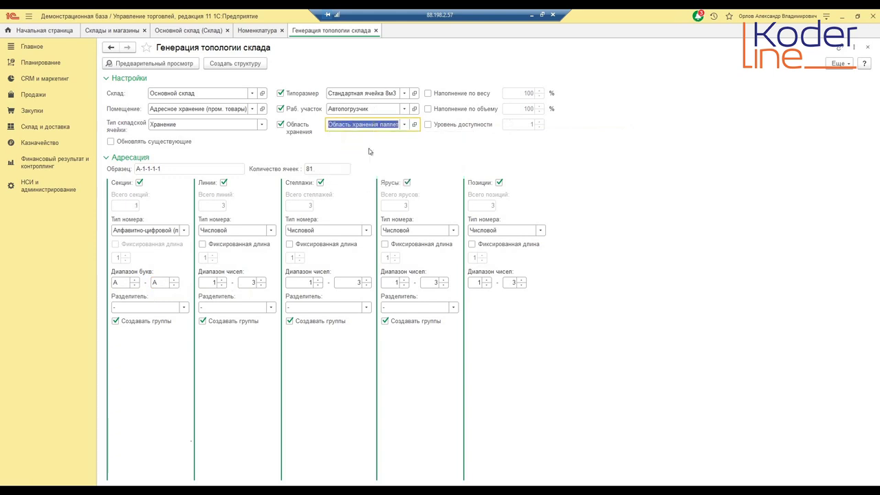
{"action": "left_click", "coordinate": [378, 107]}
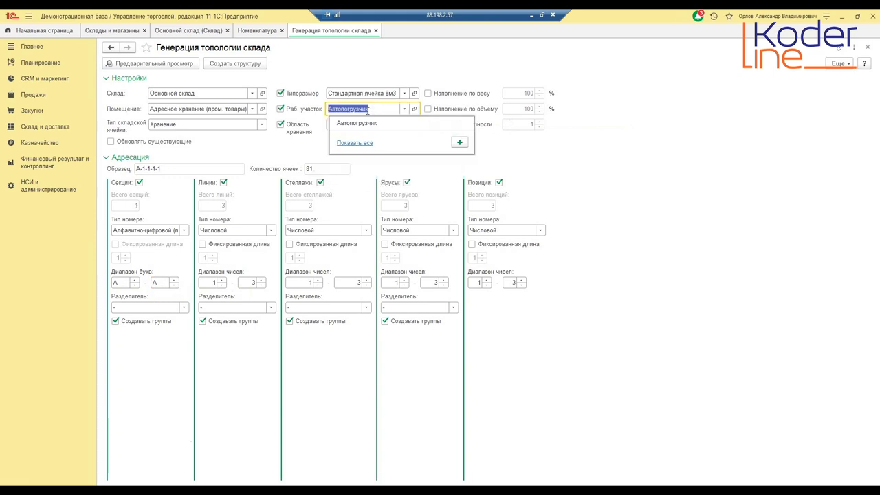
{"action": "type", "text": "Р"}
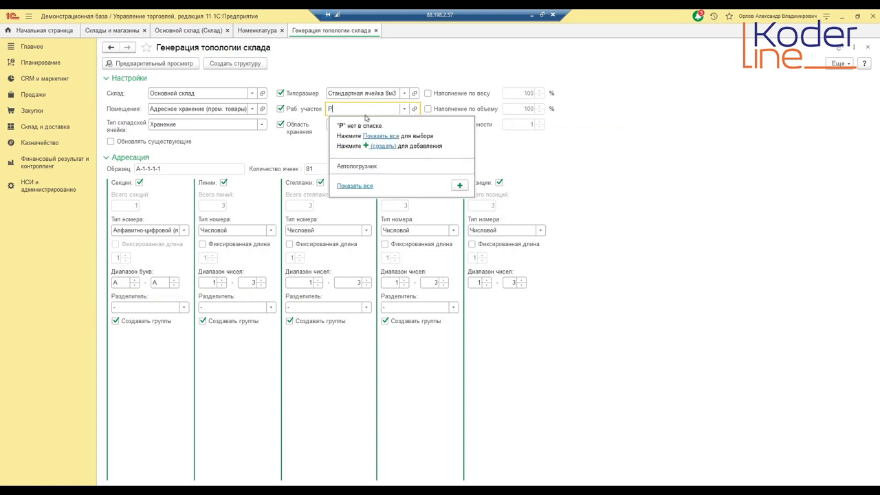
{"action": "key", "text": "BackSpace"}
{"action": "left_click", "coordinate": [356, 142]}
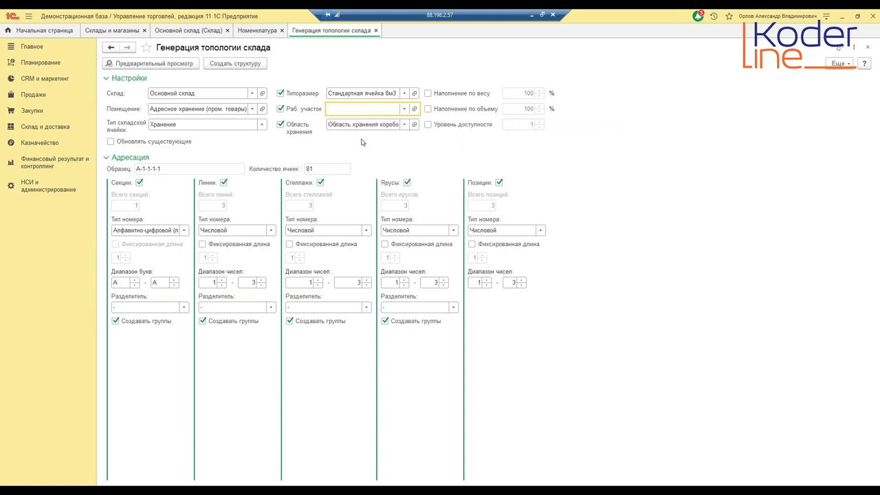
{"action": "double_click", "coordinate": [343, 182]}
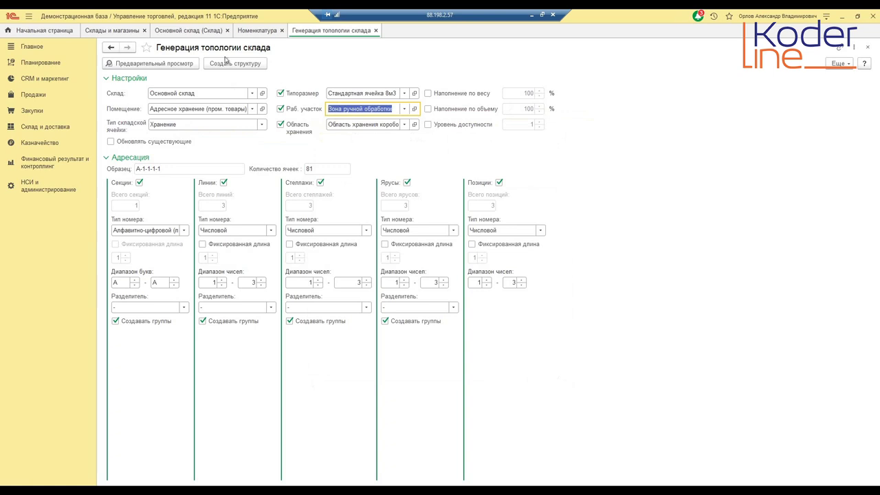
- Create the structure with its Складские ячейки items and open the storage cells list of the Адресное хранение (пром. товары) room
{"action": "left_click", "coordinate": [227, 63]}
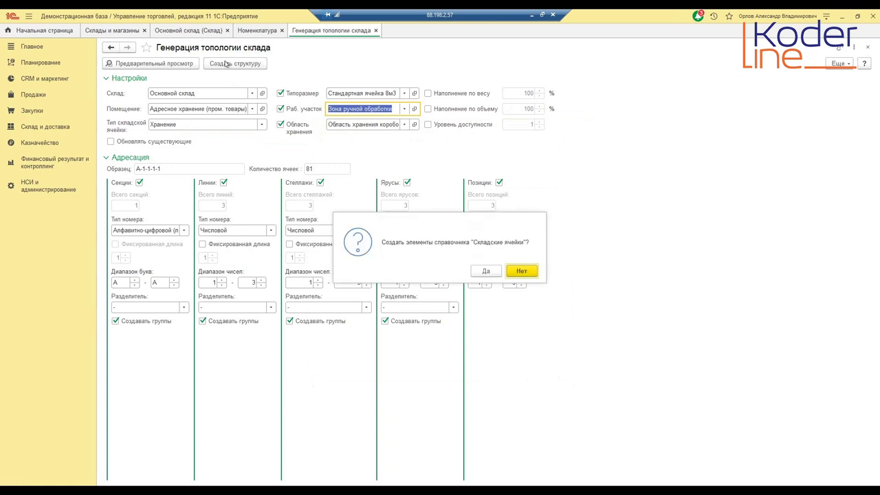
{"action": "left_click", "coordinate": [480, 271]}
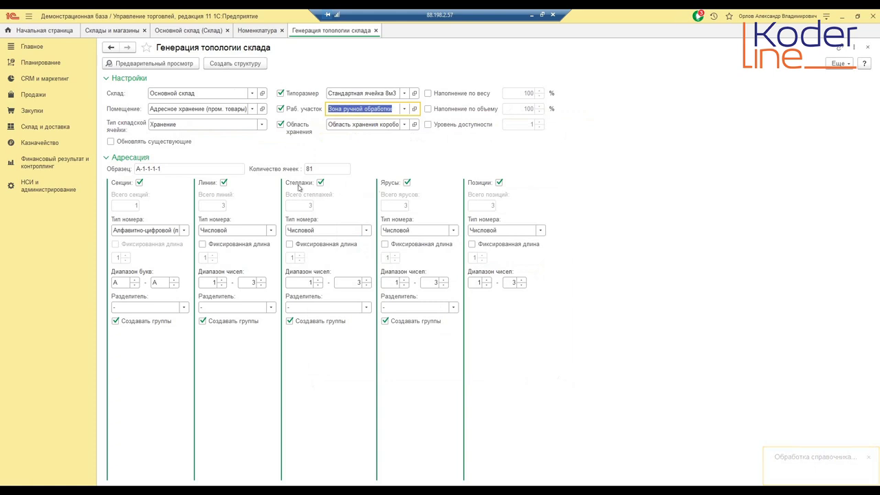
{"action": "left_click", "coordinate": [189, 33]}
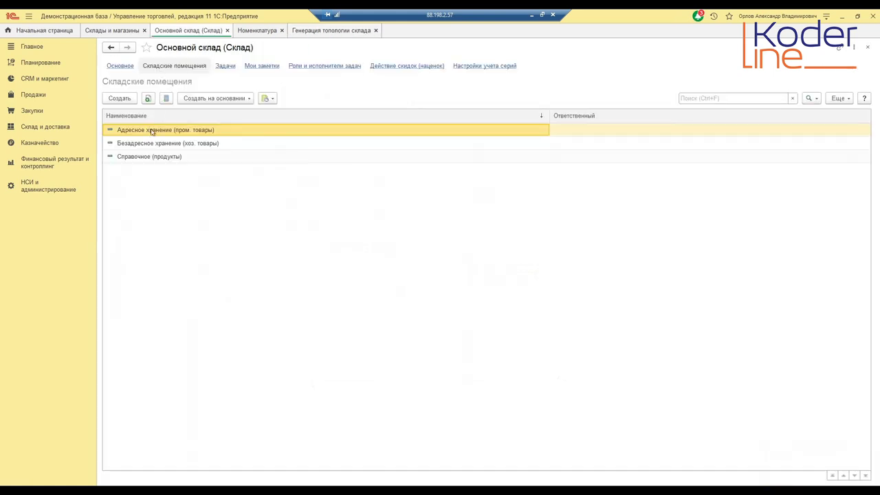
{"action": "double_click", "coordinate": [152, 130]}
{"action": "left_click", "coordinate": [321, 200]}
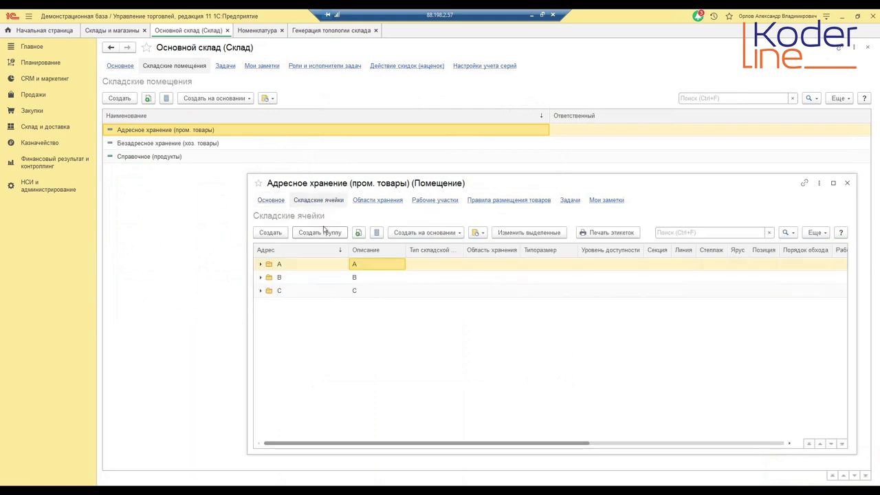
{"action": "left_click_drag", "start_coordinate": [516, 183], "coordinate": [414, 89]}
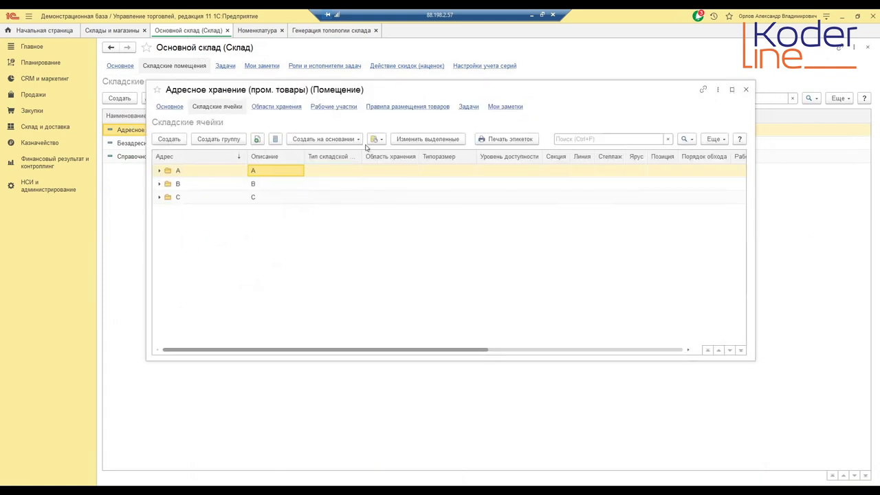
- Switch the storage cells' view mode from the hierarchical list to Список
{"action": "left_click", "coordinate": [712, 140]}
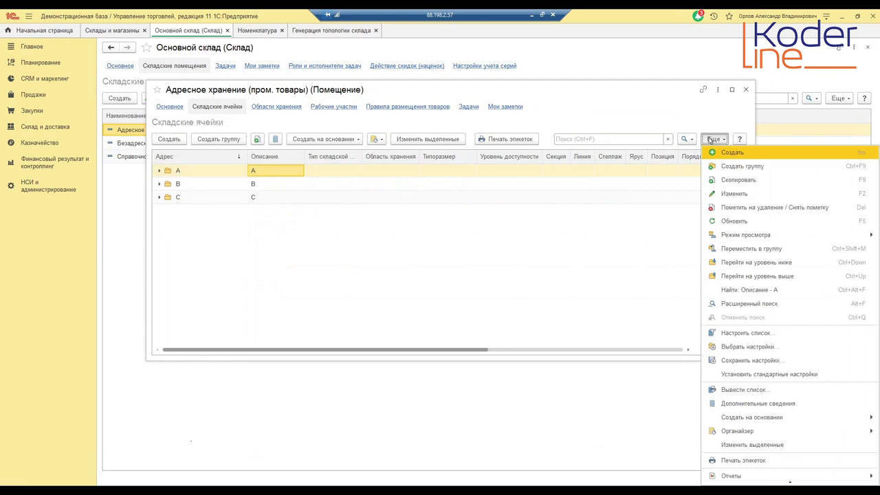
{"action": "mouse_move", "coordinate": [729, 234]}
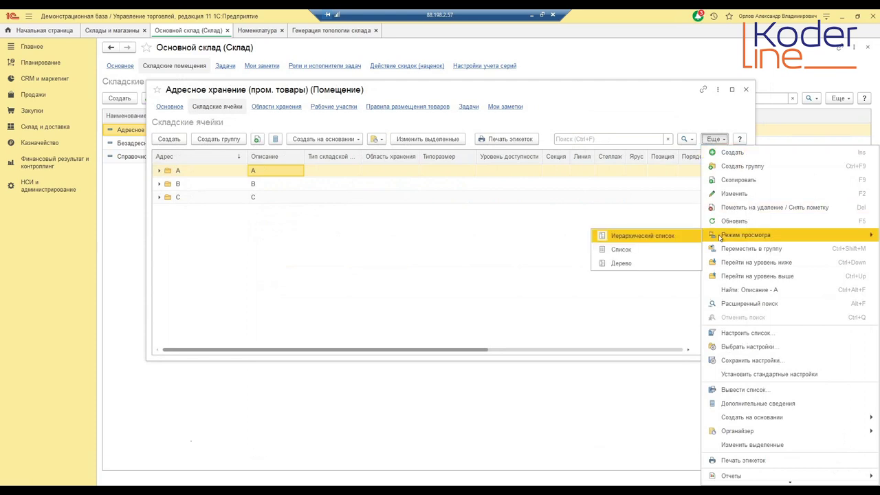
{"action": "left_click", "coordinate": [626, 256]}
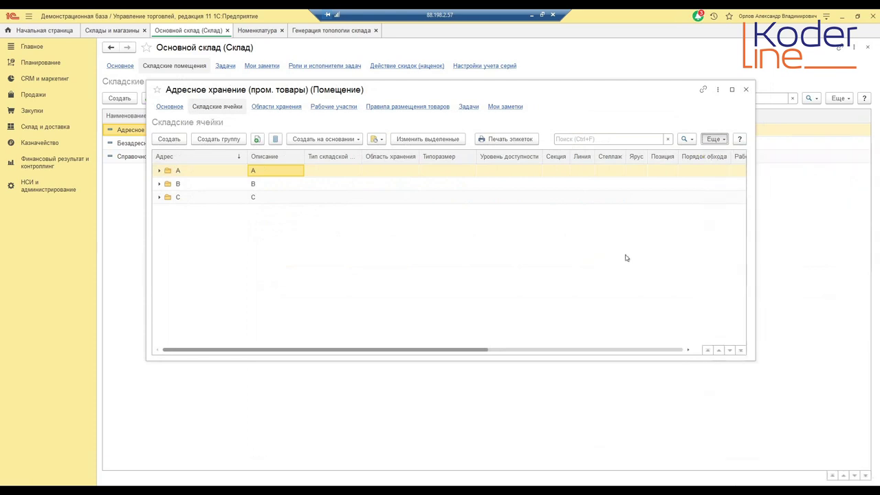
{"action": "left_click", "coordinate": [711, 140]}
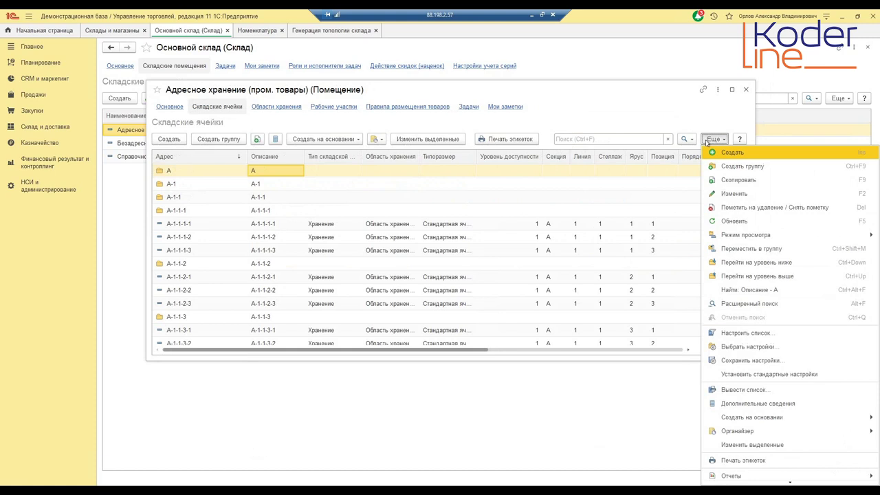
{"action": "left_click", "coordinate": [710, 140]}
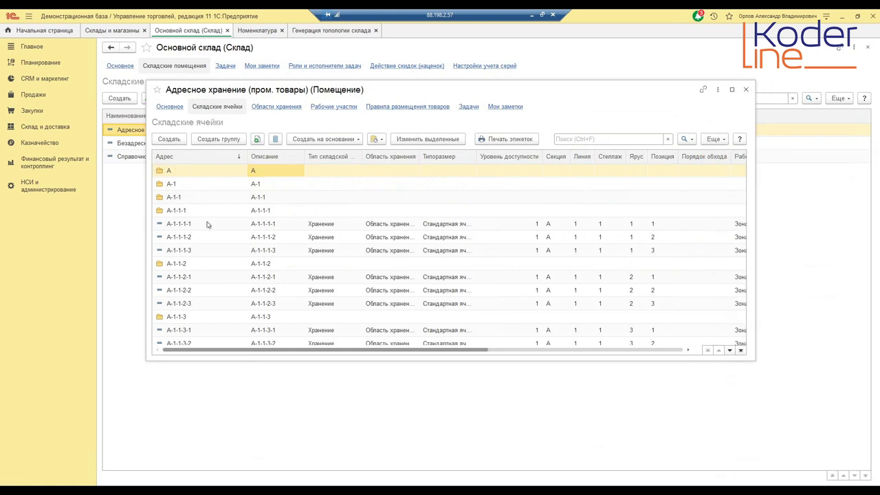
- Widen the Область хранения and Типоразмер columns in the storage cells list
{"action": "left_click", "coordinate": [172, 213]}
{"action": "left_click", "coordinate": [178, 224]}
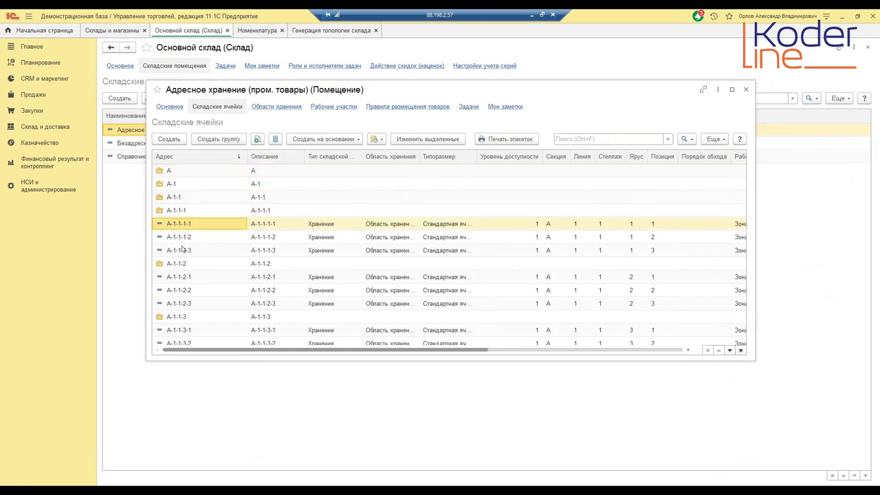
{"action": "left_click", "coordinate": [183, 250]}
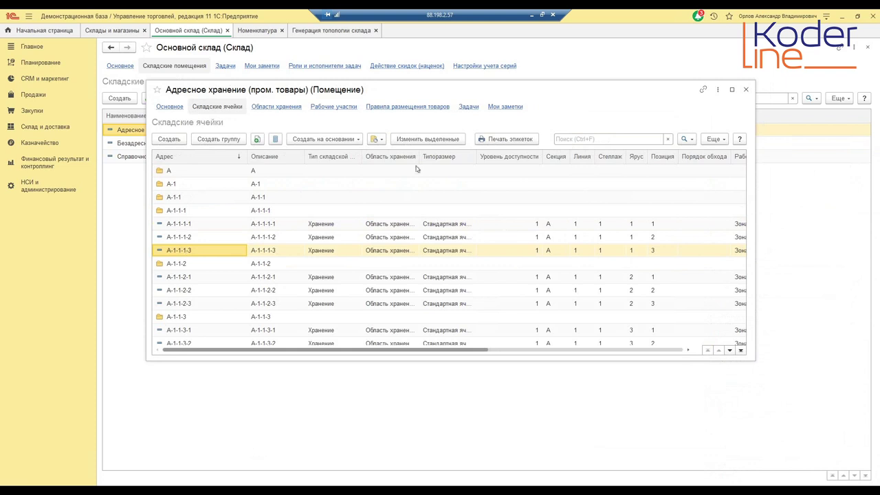
{"action": "left_click_drag", "start_coordinate": [419, 156], "coordinate": [450, 156]}
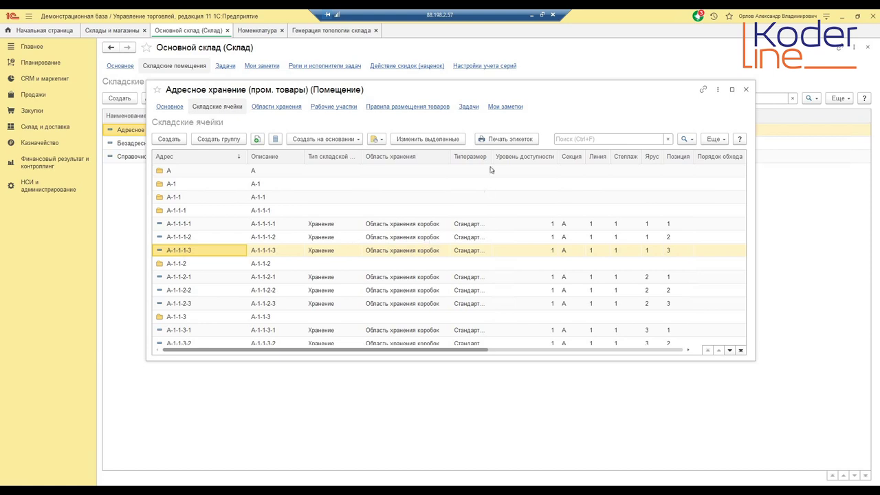
{"action": "left_click_drag", "start_coordinate": [492, 156], "coordinate": [499, 156]}
- Widen the Рабочий участок column and return the storage cells list to sorting by Адрес
{"action": "left_click_drag", "start_coordinate": [462, 349], "coordinate": [622, 348]}
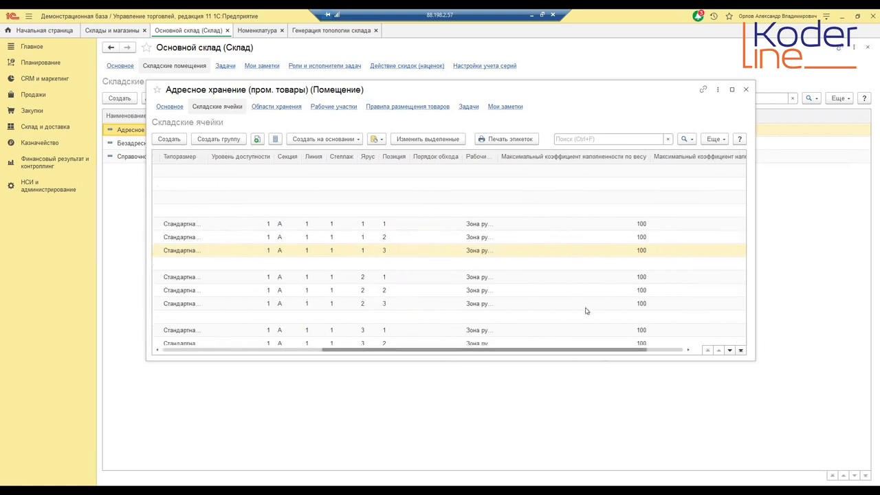
{"action": "left_click", "coordinate": [493, 156]}
{"action": "left_click_drag", "start_coordinate": [496, 156], "coordinate": [534, 156]}
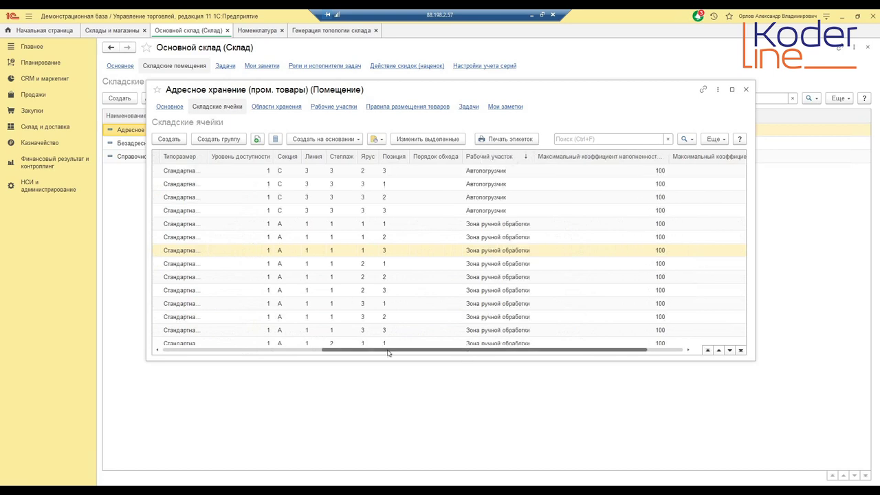
{"action": "left_click_drag", "start_coordinate": [470, 350], "coordinate": [311, 351]}
{"action": "left_click", "coordinate": [187, 156]}
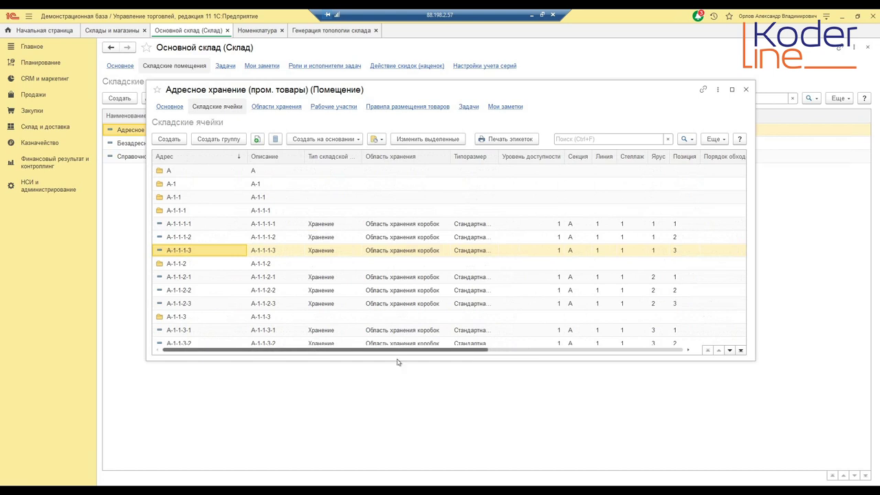
- Examine the storage area and work area assigned to the cells of sections A and B in a widened window, then close the room
{"action": "left_click_drag", "start_coordinate": [417, 352], "coordinate": [528, 339]}
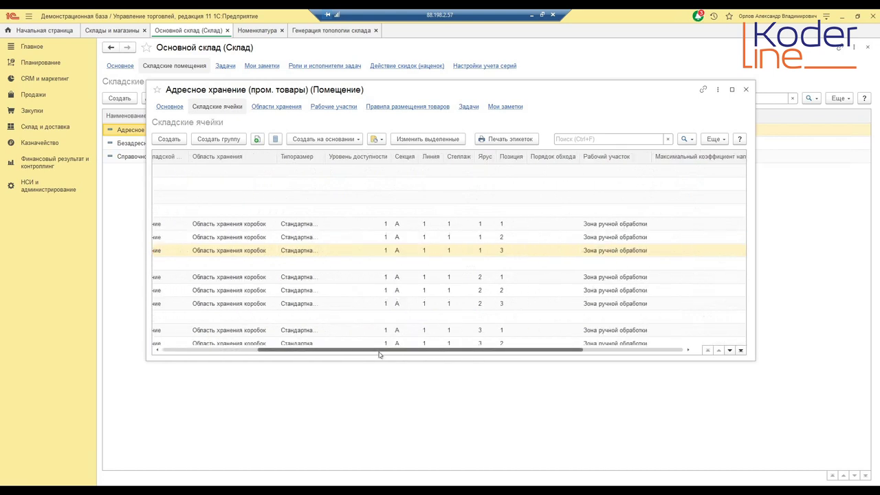
{"action": "left_click_drag", "start_coordinate": [754, 201], "coordinate": [825, 196]}
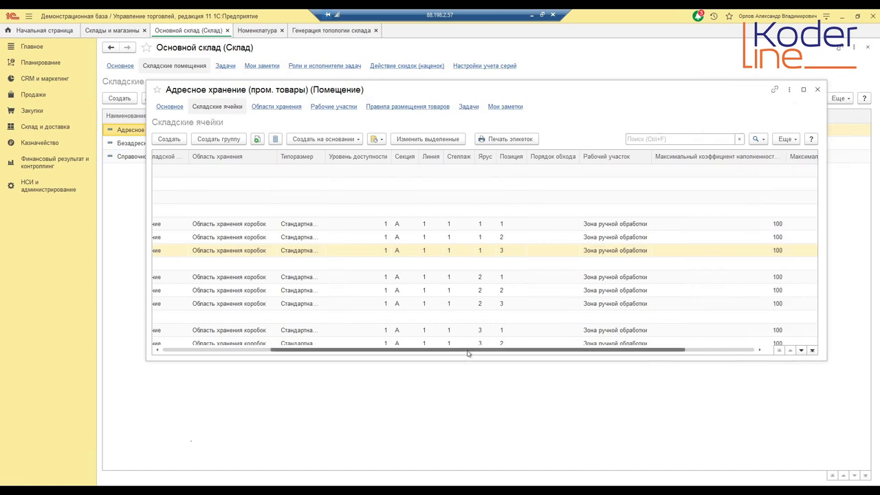
{"action": "left_click_drag", "start_coordinate": [468, 353], "coordinate": [256, 369]}
{"action": "scroll", "coordinate": [172, 279], "scroll_direction": "down", "scroll_amount": 13}
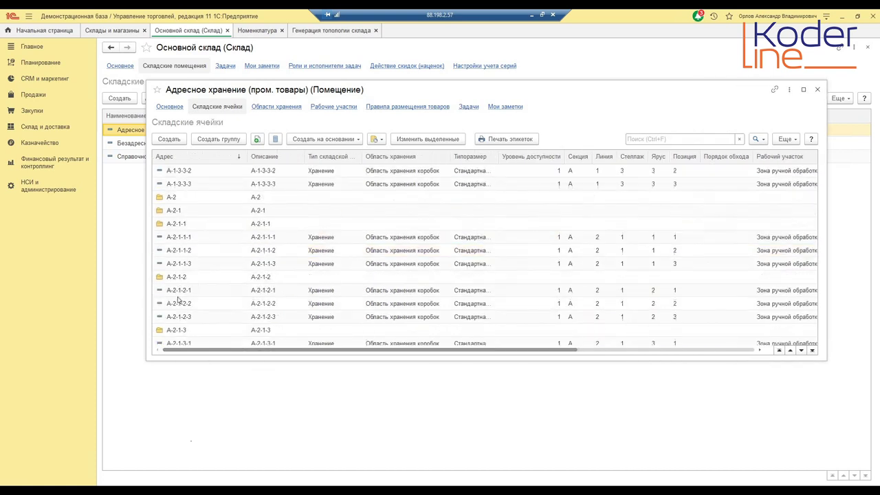
{"action": "scroll", "coordinate": [179, 301], "scroll_direction": "down", "scroll_amount": 20}
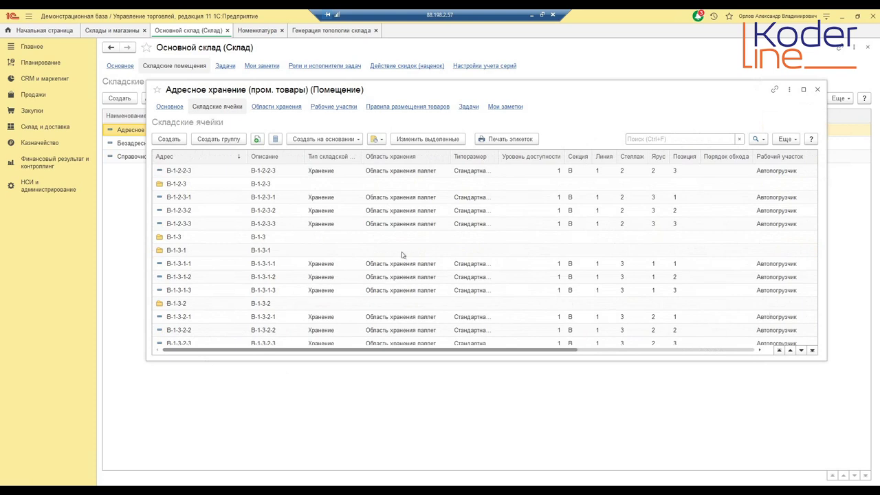
{"action": "left_click", "coordinate": [819, 91]}
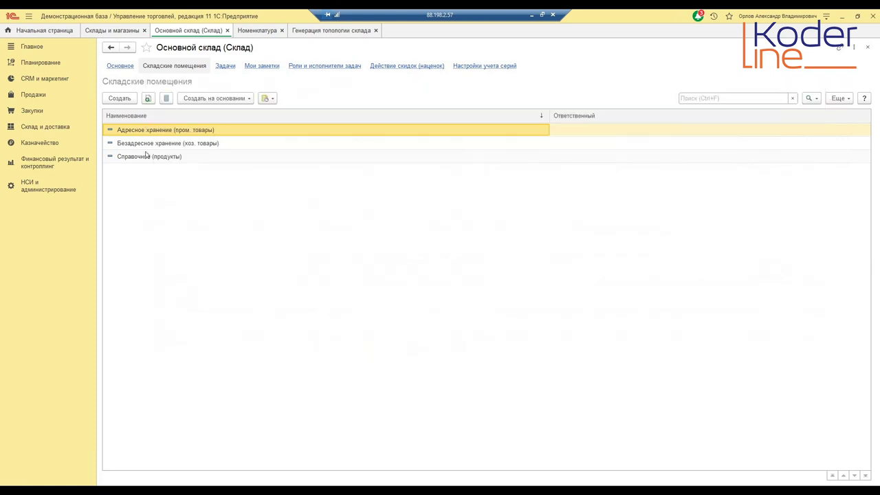
- Check the storage cells list of the Справочное (продукты) room and close it
{"action": "left_click", "coordinate": [139, 159]}
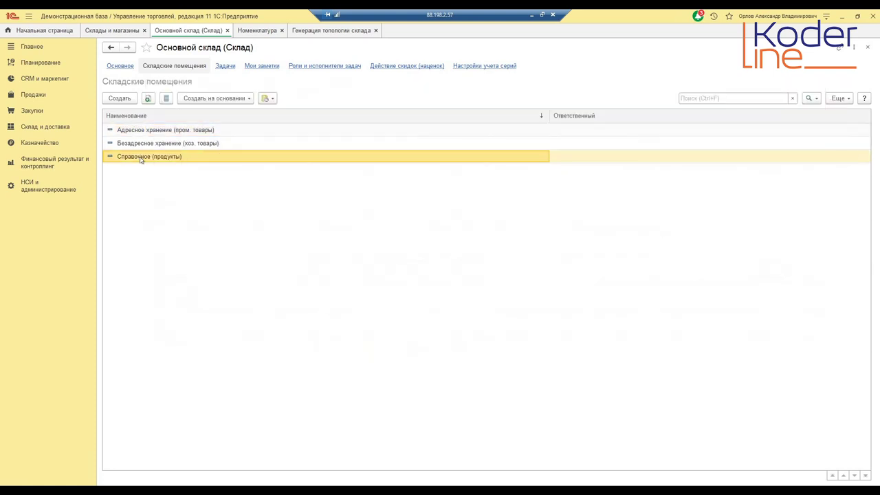
{"action": "double_click", "coordinate": [140, 159]}
{"action": "left_click", "coordinate": [219, 107]}
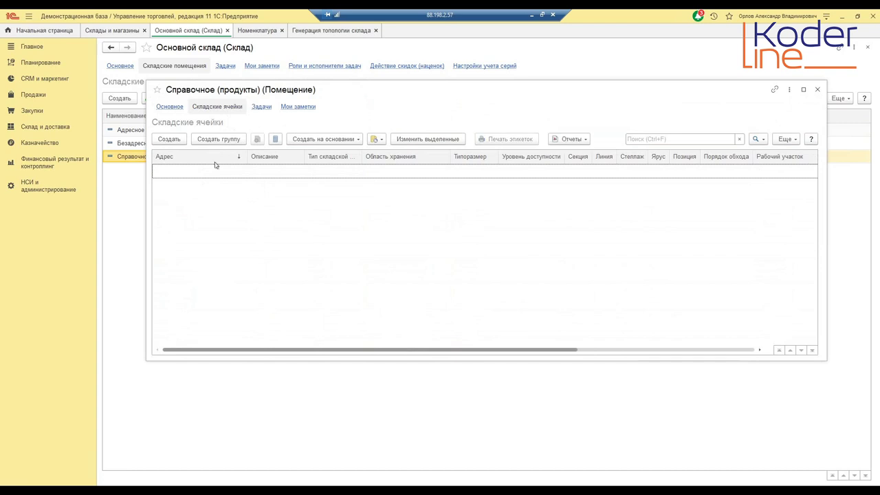
{"action": "left_click", "coordinate": [818, 90]}
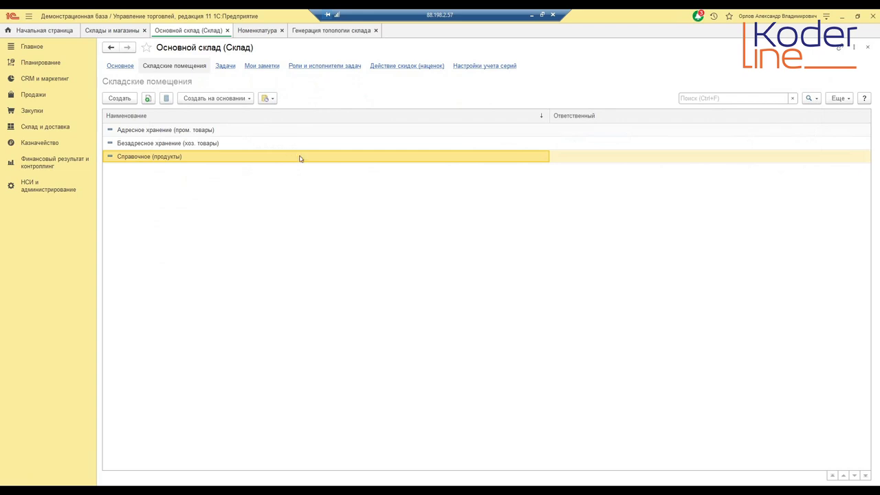
- Return to the warehouse topology generation and set its Помещение to Справочное (продукты)
{"action": "left_click", "coordinate": [319, 32]}
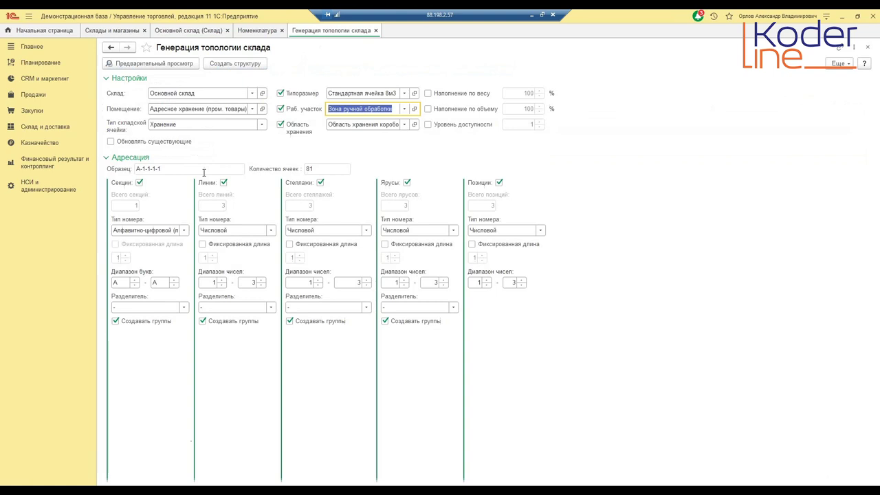
{"action": "left_click", "coordinate": [175, 110]}
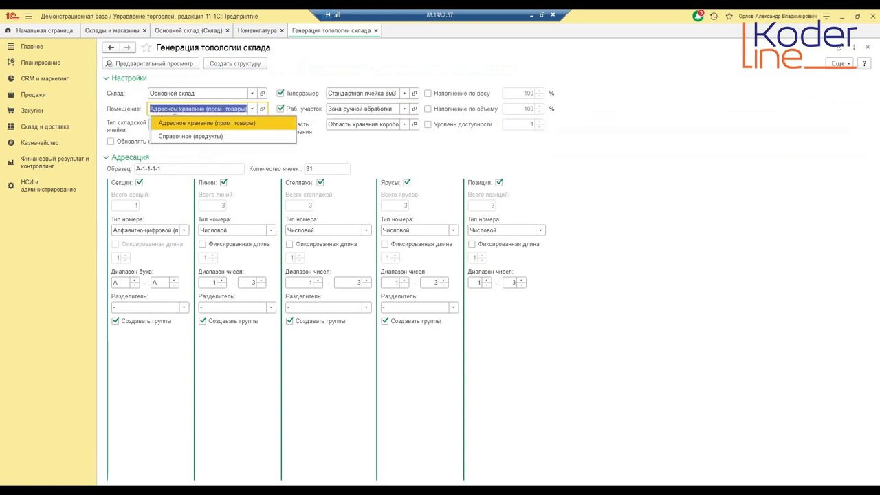
{"action": "left_click", "coordinate": [178, 136]}
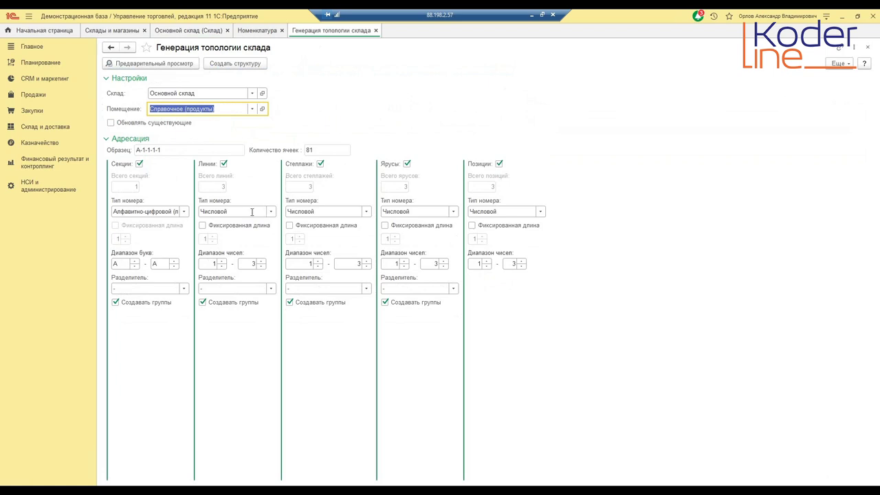
- Set the sections' letter range to E–E and generate the storage cells for the Справочное (продукты) room
{"action": "left_click", "coordinate": [125, 264]}
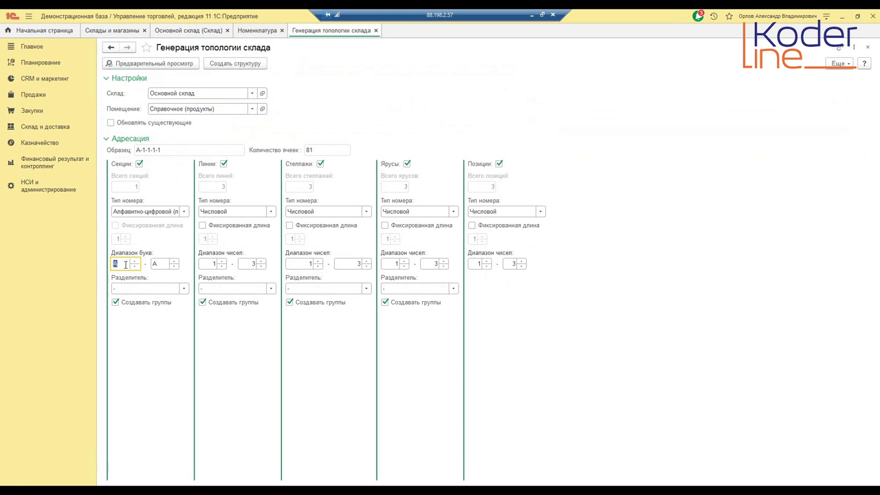
{"action": "left_click", "coordinate": [159, 264]}
{"action": "type", "text": "D"}
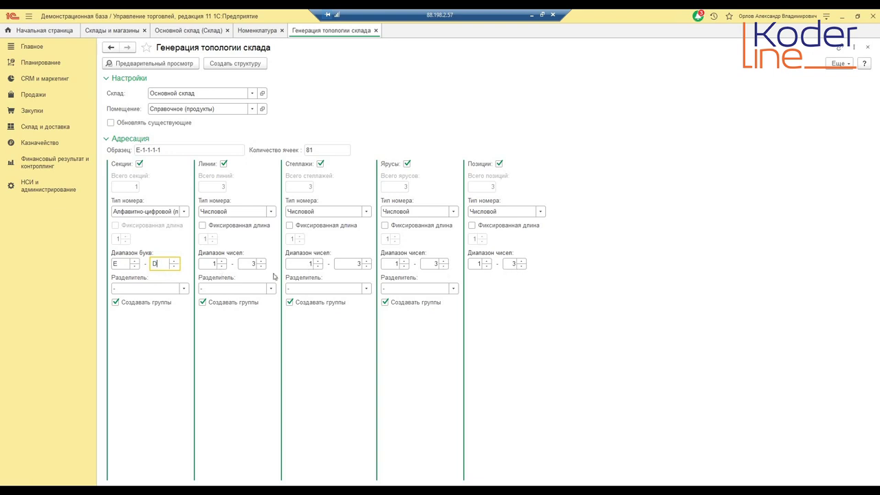
{"action": "left_click", "coordinate": [215, 64]}
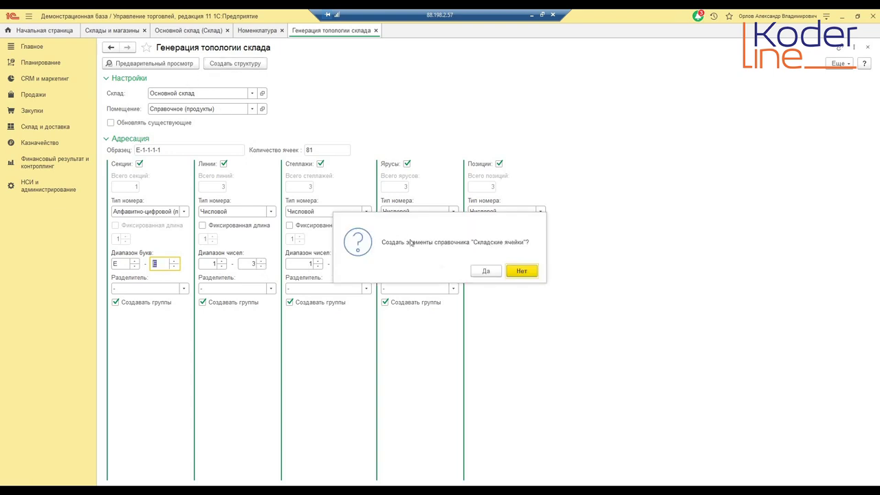
{"action": "left_click", "coordinate": [485, 272]}
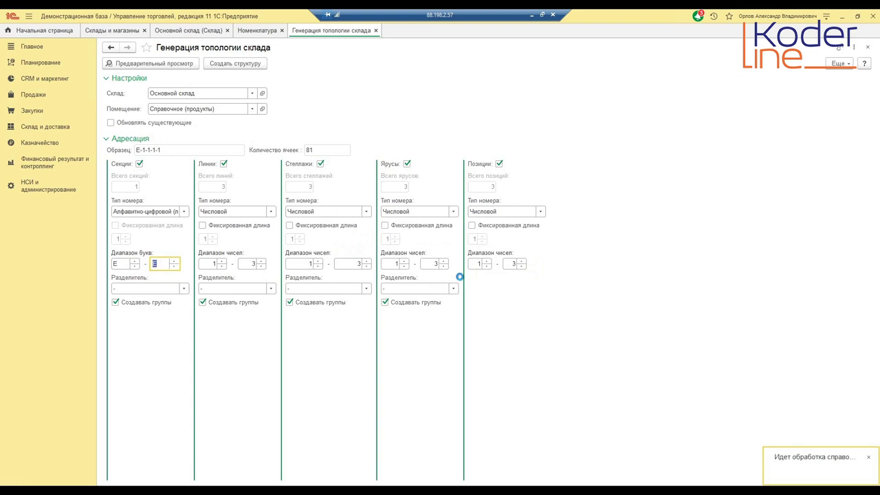
- Review the generated section E cells in the Справочное (продукты) room of Основной склад and close the room
{"action": "left_click", "coordinate": [188, 30]}
{"action": "double_click", "coordinate": [137, 156]}
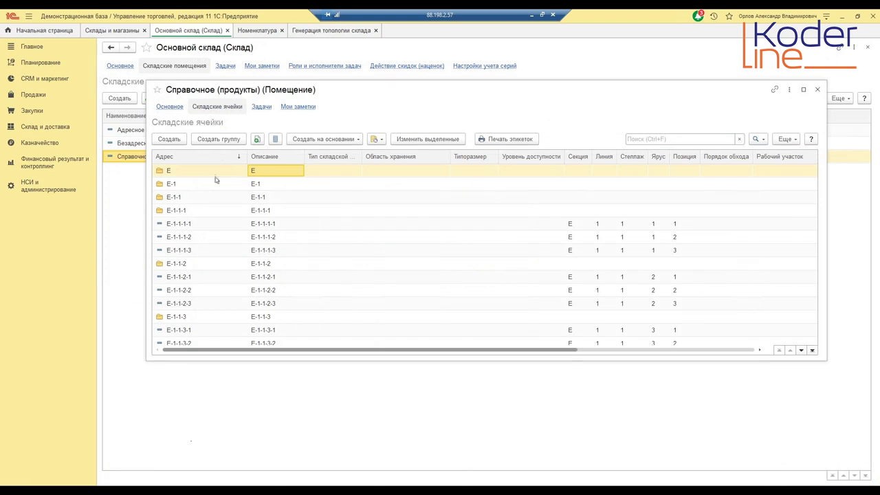
{"action": "left_click", "coordinate": [177, 224]}
{"action": "scroll", "coordinate": [200, 264], "scroll_direction": "down", "scroll_amount": 9}
{"action": "scroll", "coordinate": [202, 266], "scroll_direction": "down", "scroll_amount": 10}
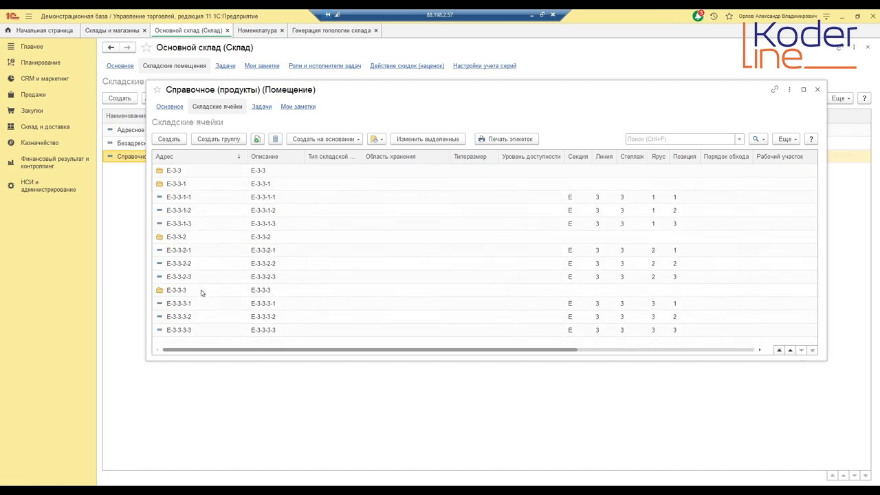
{"action": "left_click", "coordinate": [818, 90]}
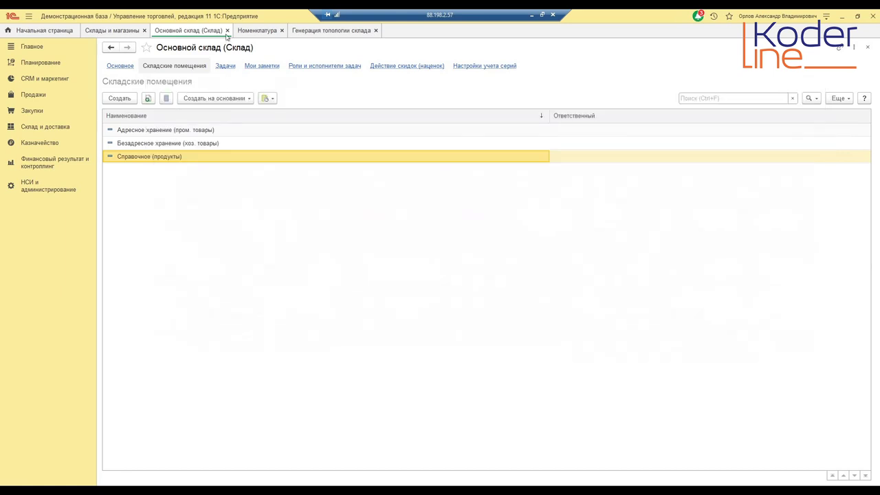
- Return to the warehouse topology generation and extend the sections' letter range to E–F, declining the cell creation
{"action": "left_click", "coordinate": [320, 31]}
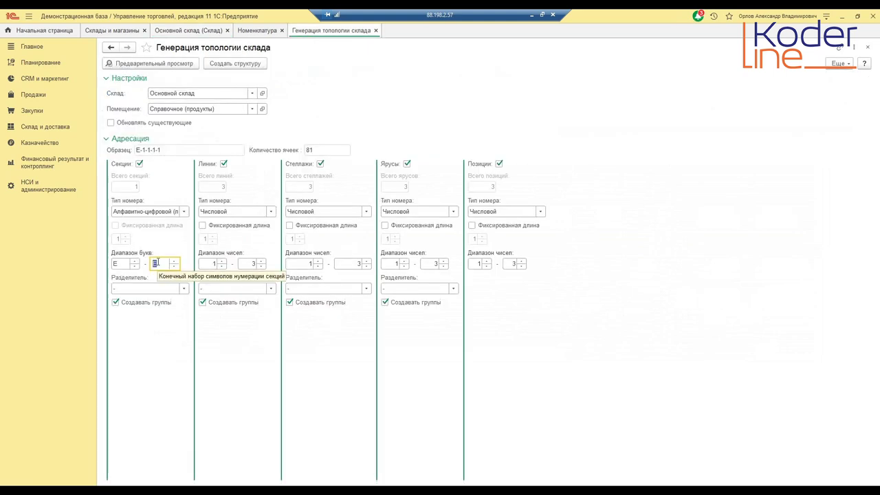
{"action": "key", "text": "BackSpace"}
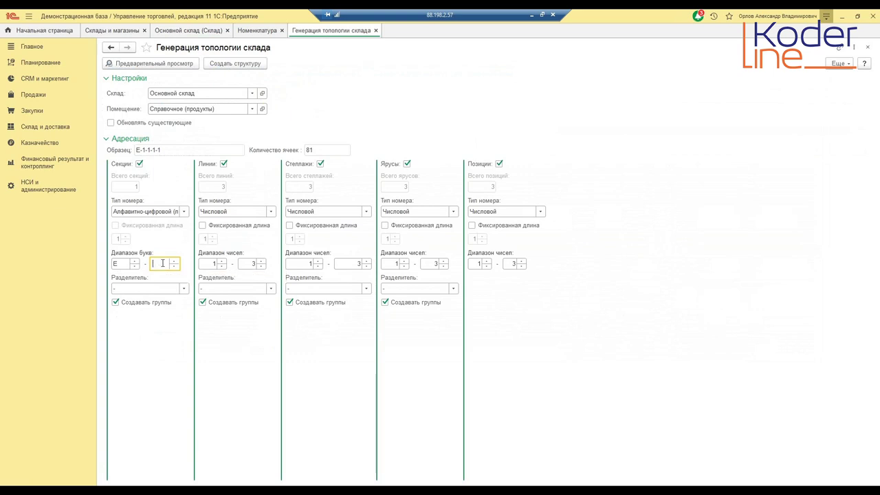
{"action": "left_click", "coordinate": [174, 262]}
{"action": "left_click", "coordinate": [174, 267]}
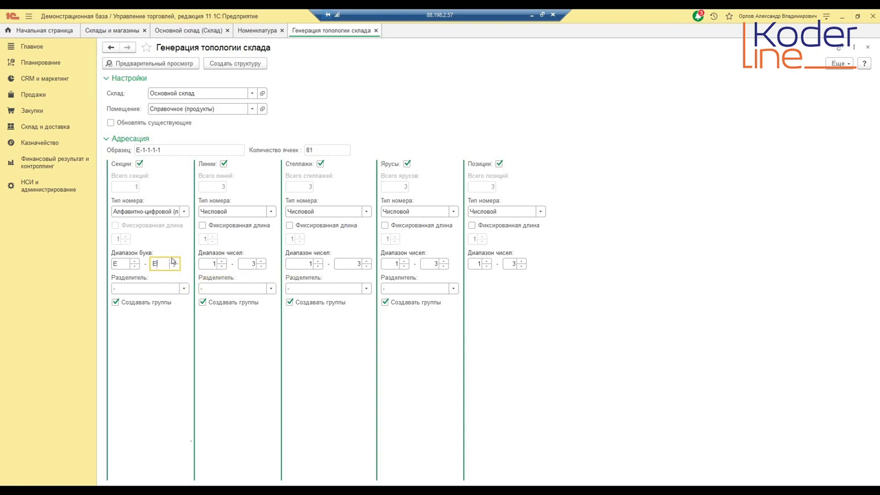
{"action": "left_click", "coordinate": [174, 262]}
{"action": "left_click", "coordinate": [224, 64]}
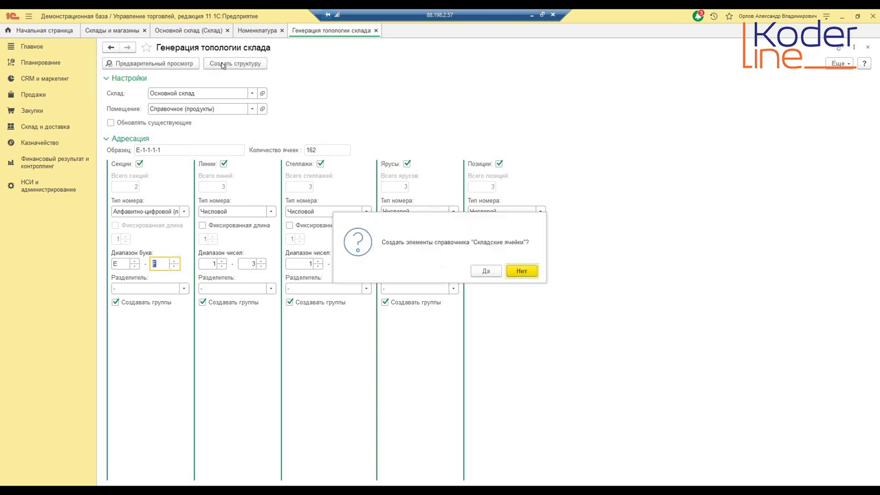
{"action": "left_click", "coordinate": [520, 271]}
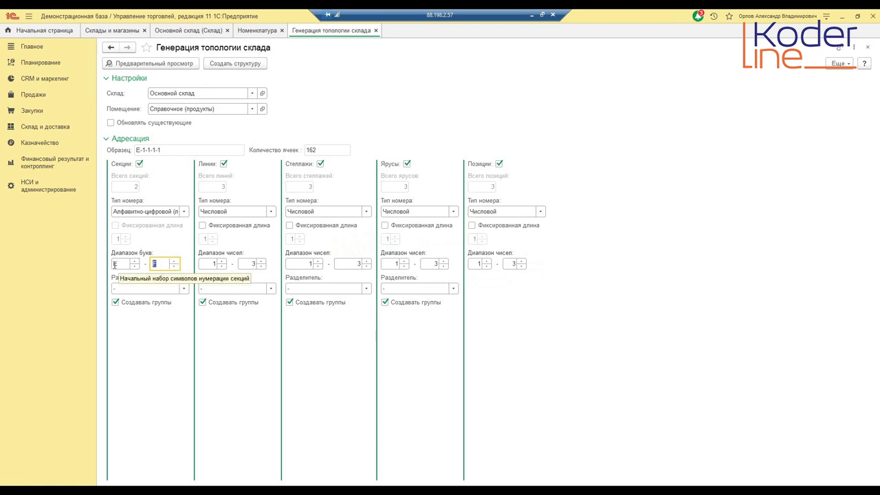
- Enable Обновлять существующие, create and update the storage cells for sections E–F, and close the topology generation
{"action": "left_click", "coordinate": [111, 124]}
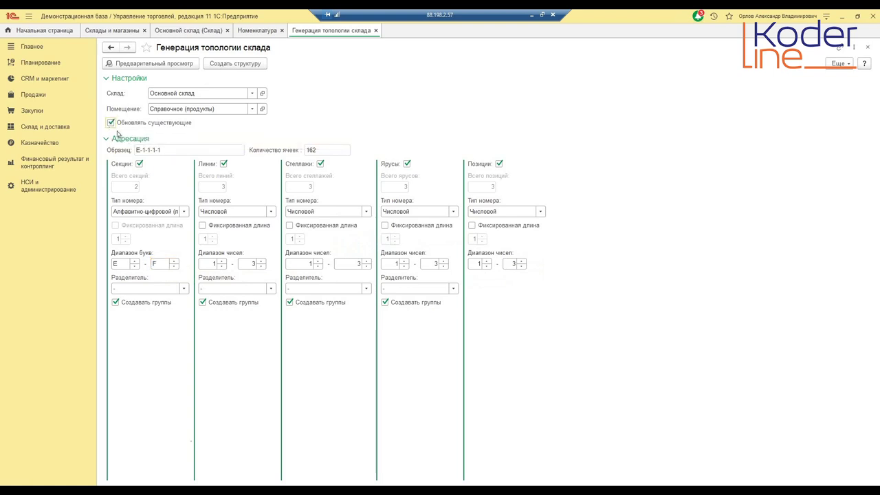
{"action": "left_click", "coordinate": [245, 65]}
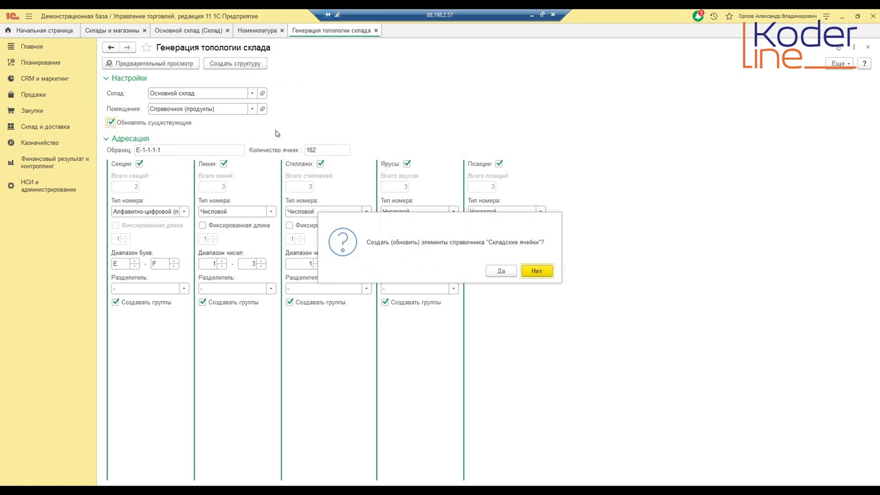
{"action": "left_click", "coordinate": [502, 271]}
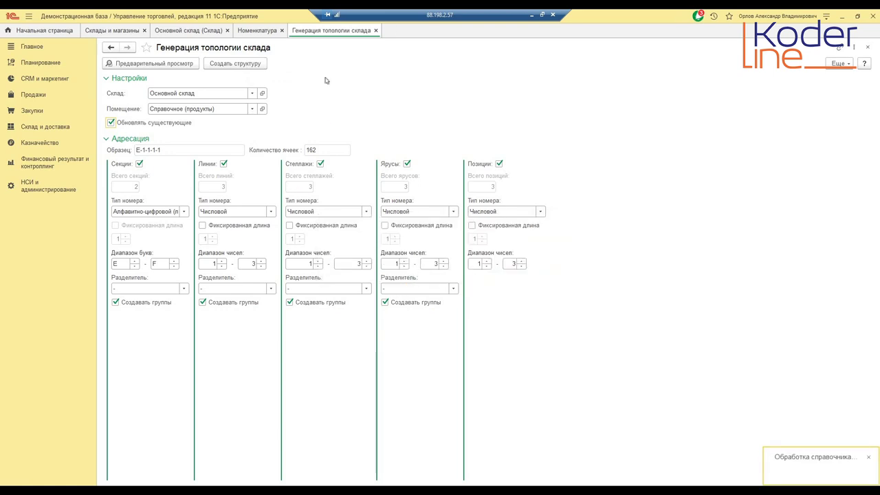
{"action": "left_click", "coordinate": [376, 30]}
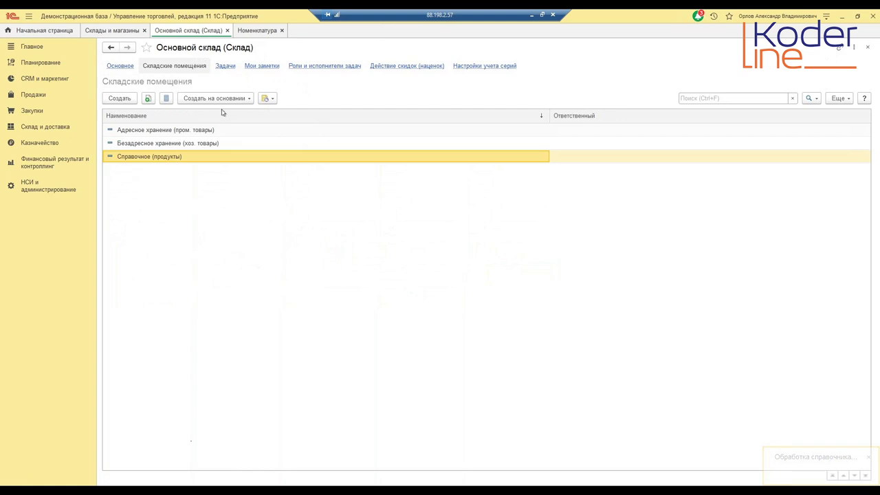
- Look through the section E and F cells in the Справочное (продукты) room and close the room
{"action": "double_click", "coordinate": [168, 156]}
{"action": "left_click", "coordinate": [210, 108]}
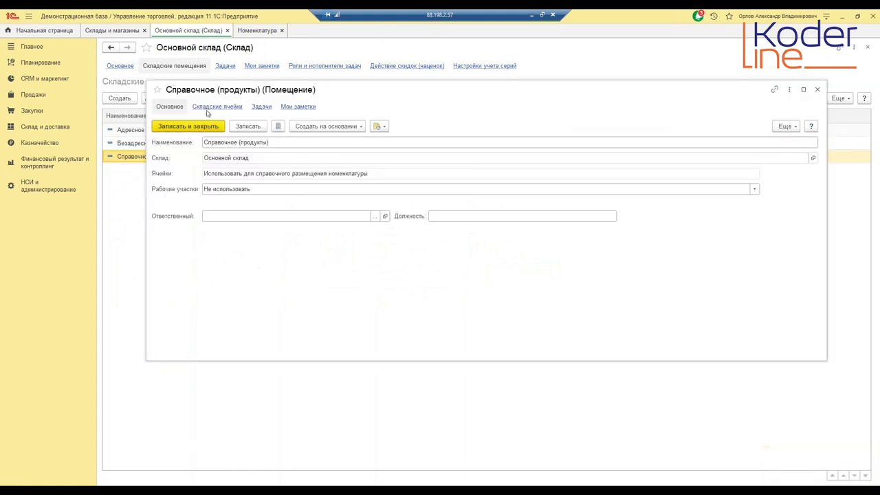
{"action": "scroll", "coordinate": [193, 262], "scroll_direction": "down", "scroll_amount": 20}
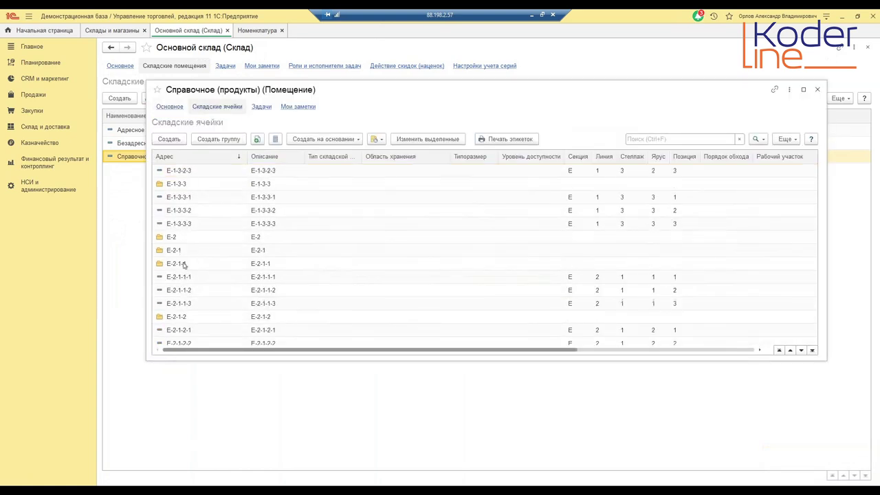
{"action": "scroll", "coordinate": [186, 290], "scroll_direction": "down", "scroll_amount": 15}
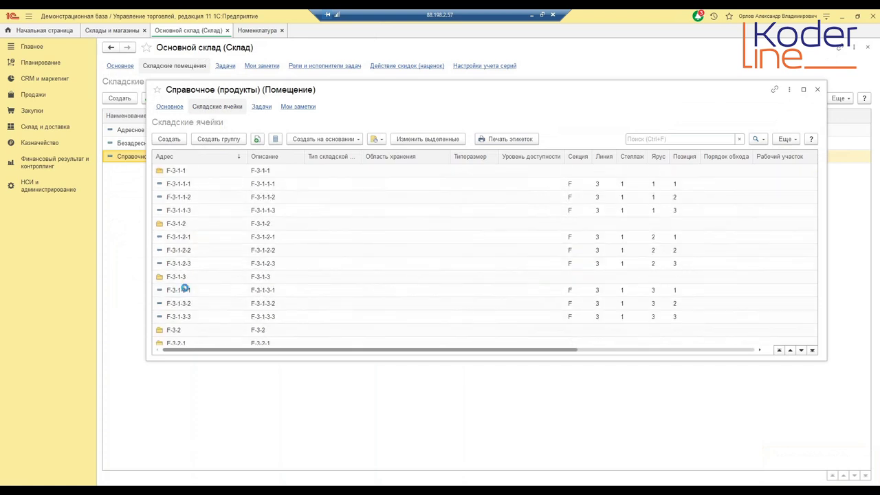
{"action": "scroll", "coordinate": [204, 241], "scroll_direction": "up", "scroll_amount": 20}
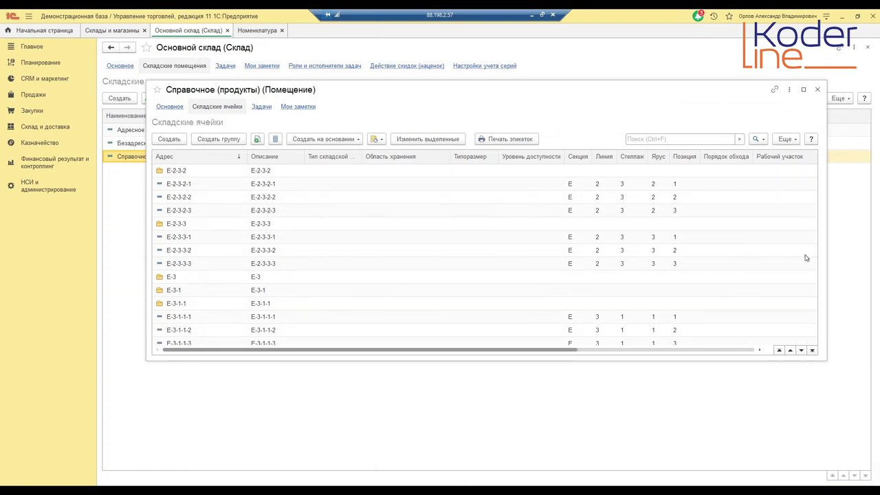
{"action": "left_click", "coordinate": [818, 89]}
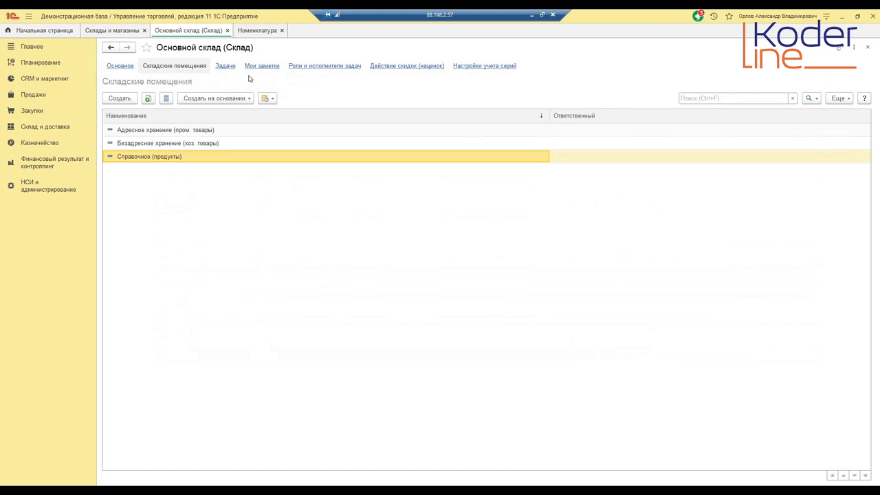
{"action": "double_click", "coordinate": [144, 157]}
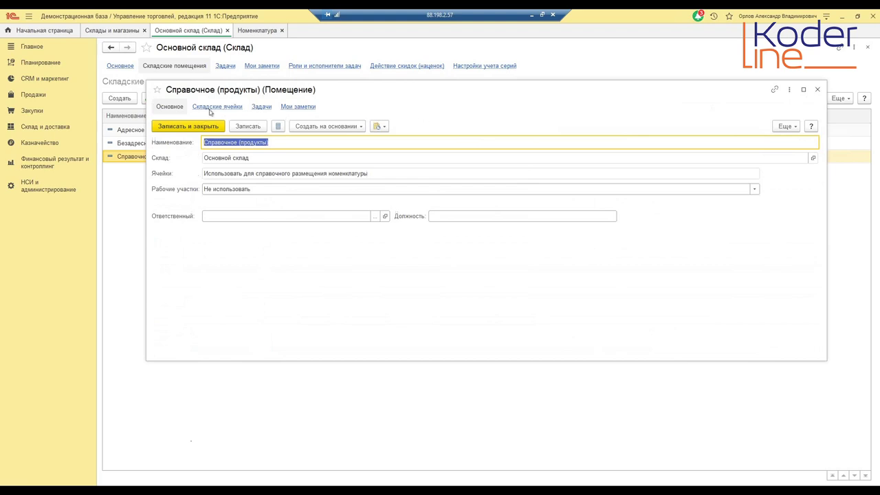
{"action": "left_click", "coordinate": [817, 90]}
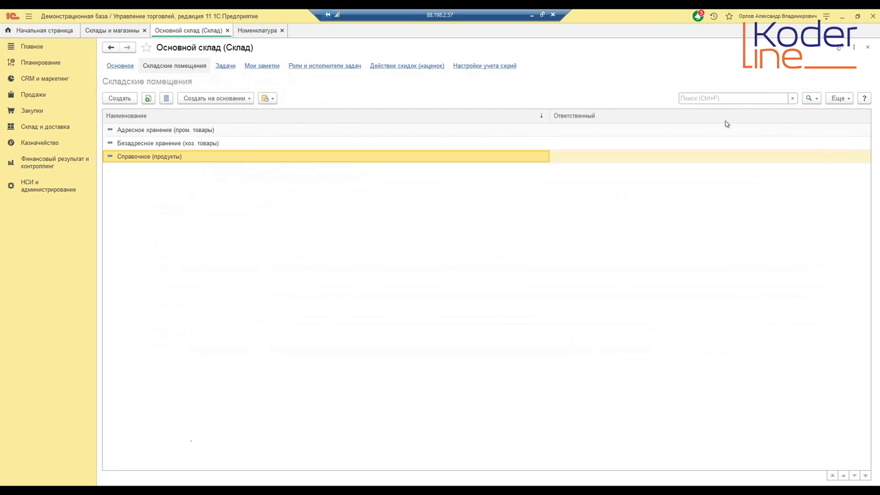
- Close the Основной склад card and the Номенклатура and Склады и магазины lists
{"action": "left_click", "coordinate": [227, 30]}
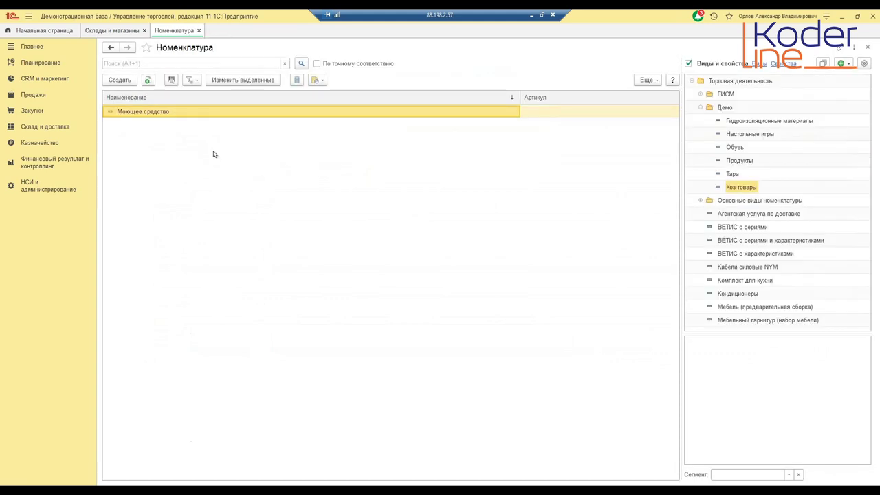
{"action": "left_click", "coordinate": [198, 31]}
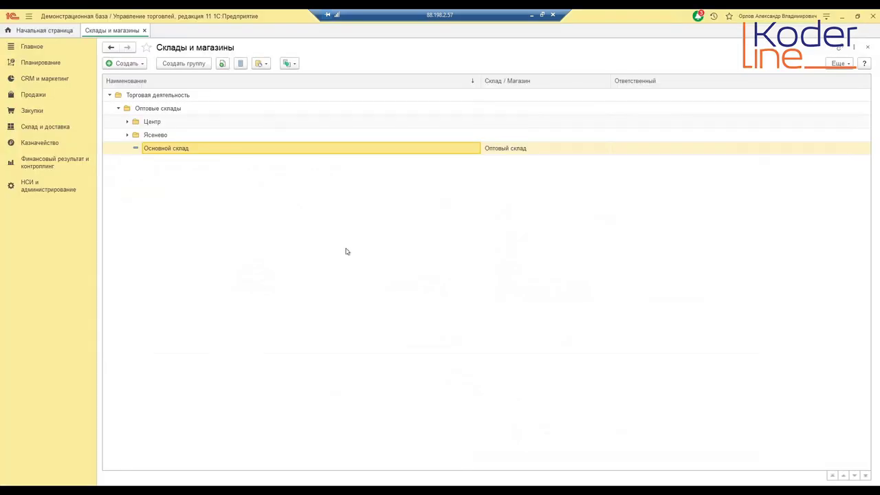
{"action": "left_click", "coordinate": [144, 30]}
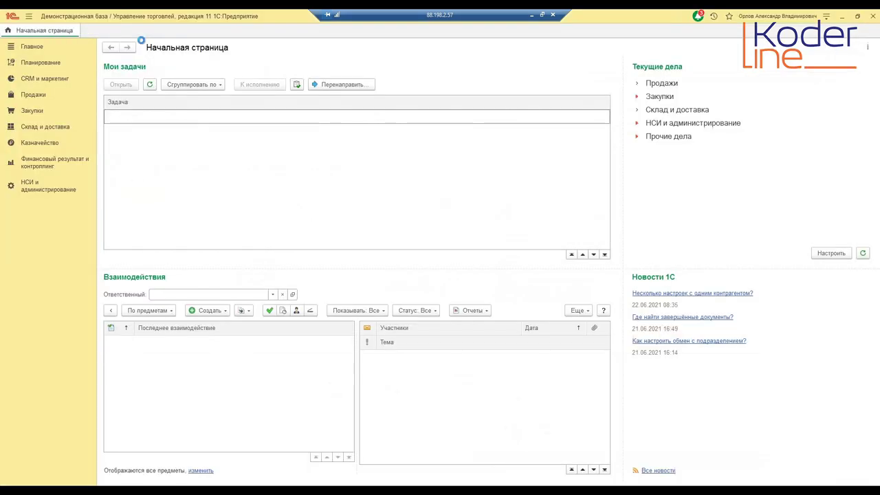
- Open the Номенклатура list, filter it by the kind Продукты, and open the Крупа гречневая card
{"action": "left_click", "coordinate": [47, 190]}
{"action": "left_click", "coordinate": [135, 134]}
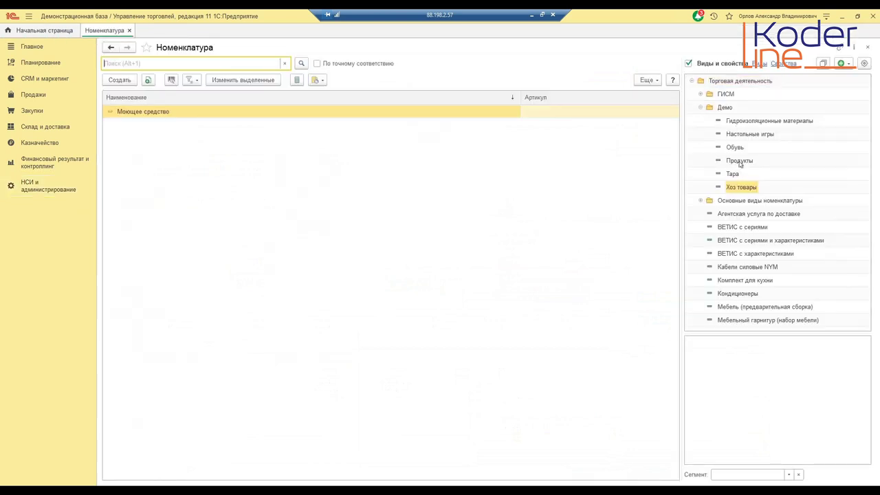
{"action": "left_click", "coordinate": [739, 162]}
{"action": "left_click", "coordinate": [141, 113]}
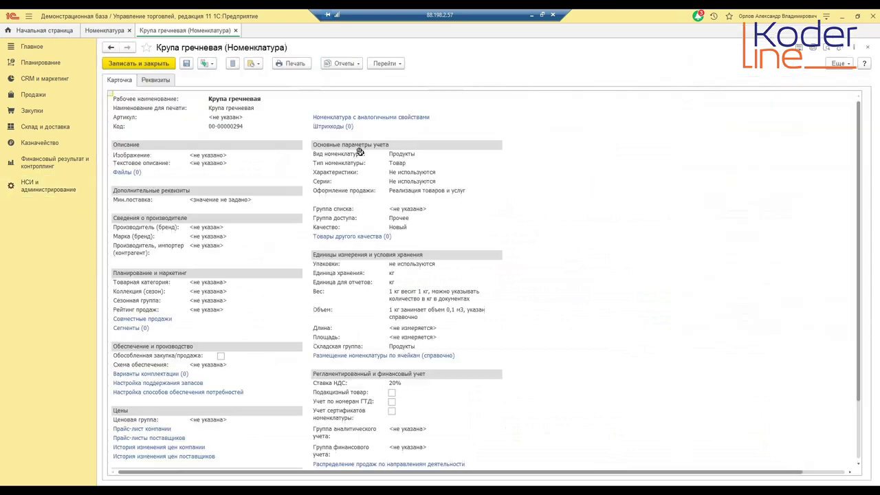
- View the reference placement of Крупа гречневая by storage cells, then close the placement list and the item card
{"action": "left_click", "coordinate": [384, 63]}
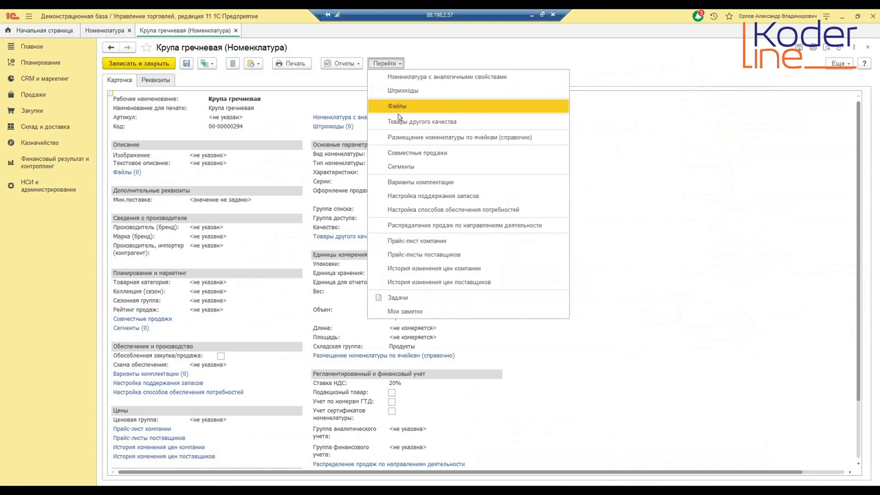
{"action": "left_click", "coordinate": [433, 143]}
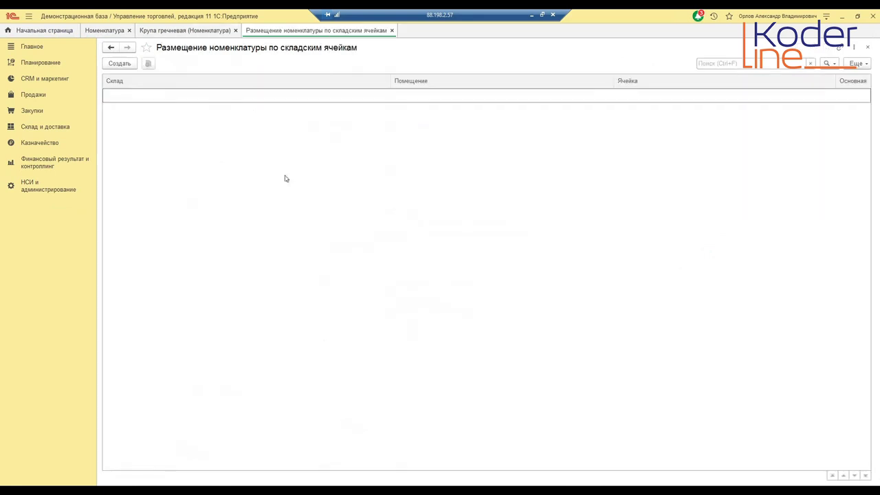
{"action": "left_click", "coordinate": [392, 30]}
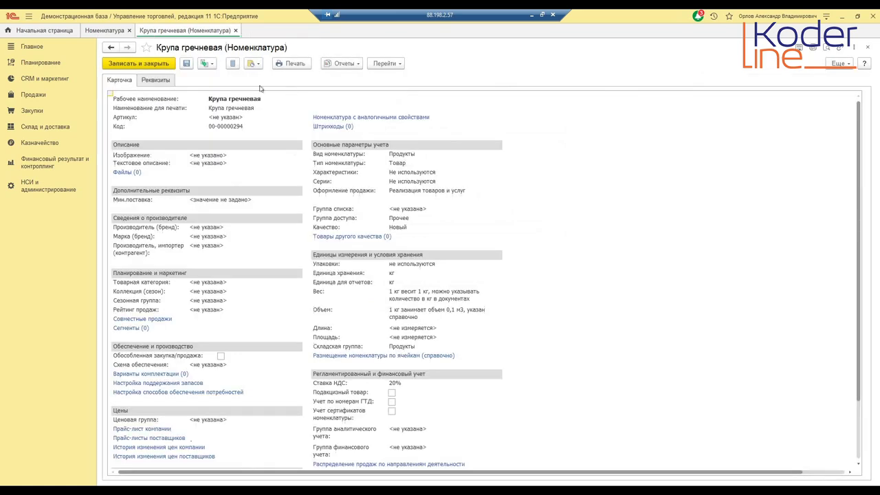
{"action": "left_click", "coordinate": [236, 31]}
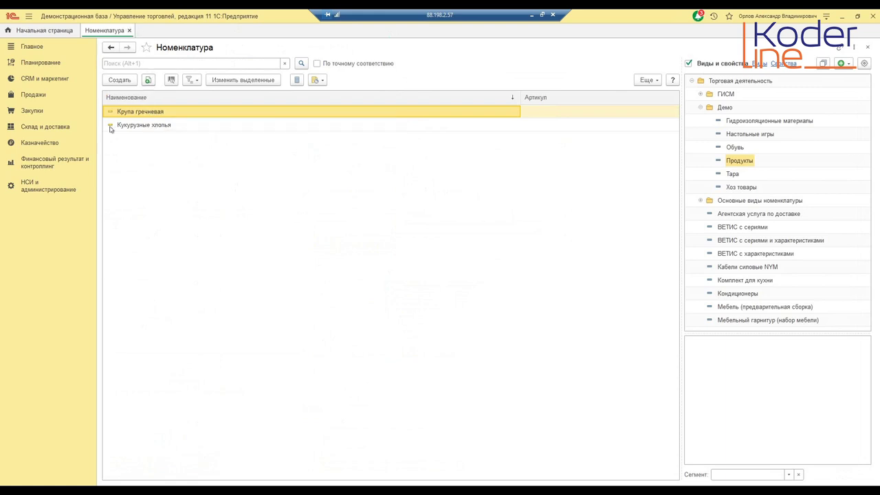
{"action": "left_click", "coordinate": [65, 132]}
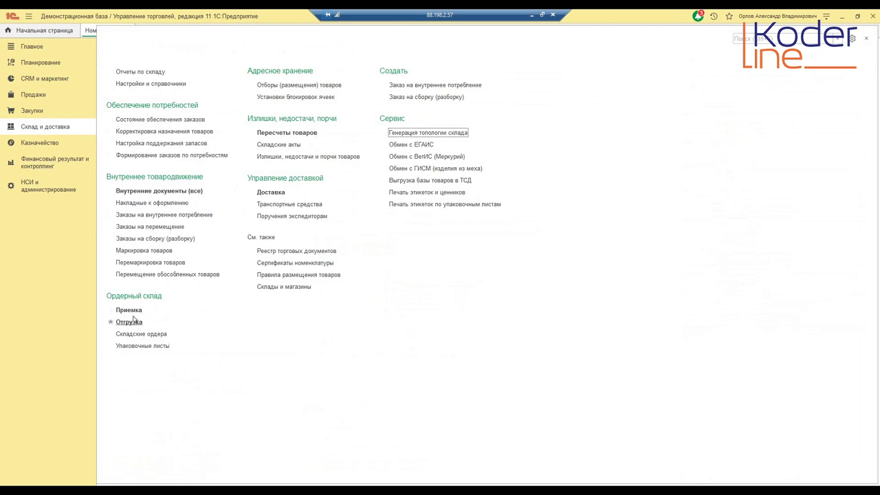
{"action": "left_click", "coordinate": [35, 129]}
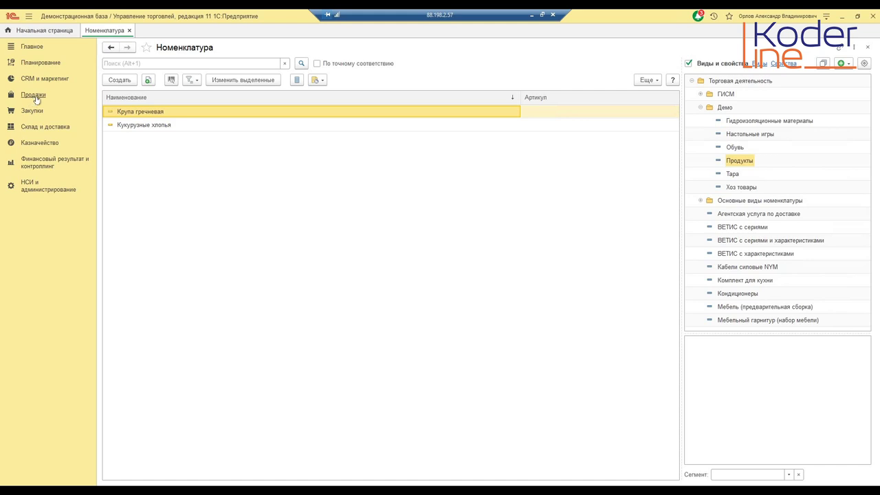
{"action": "left_click", "coordinate": [36, 100]}
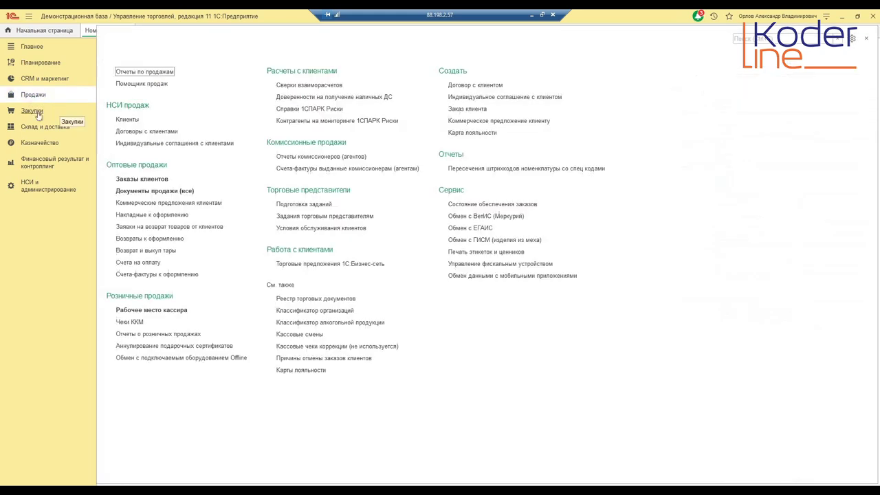
- Open the list of all purchase documents and create a Приобретение товаров и услуг document for the operation Закупка у поставщика
{"action": "left_click", "coordinate": [35, 112]}
{"action": "left_click", "coordinate": [168, 229]}
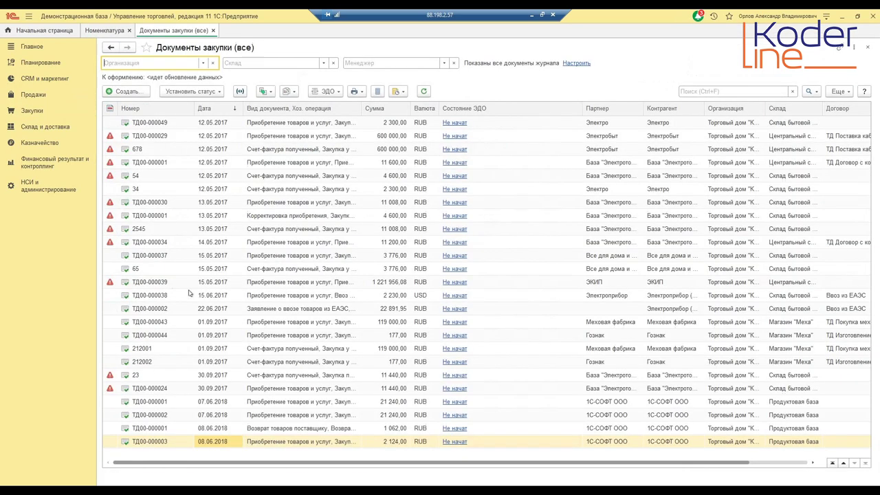
{"action": "left_click", "coordinate": [124, 92]}
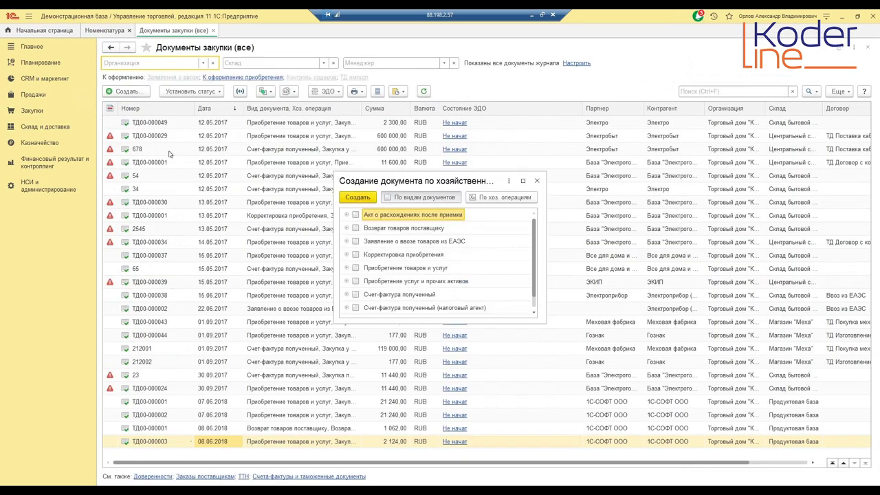
{"action": "left_click", "coordinate": [347, 268]}
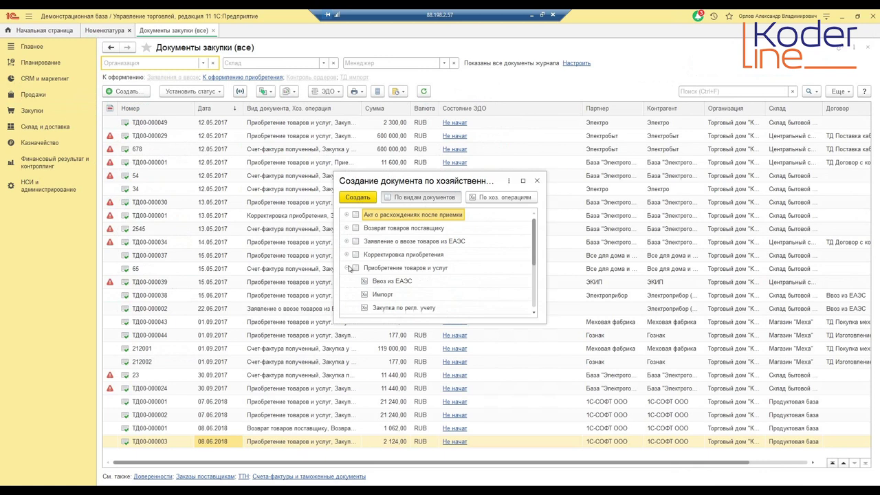
{"action": "left_click", "coordinate": [403, 270]}
{"action": "scroll", "coordinate": [396, 276], "scroll_direction": "down", "scroll_amount": 1}
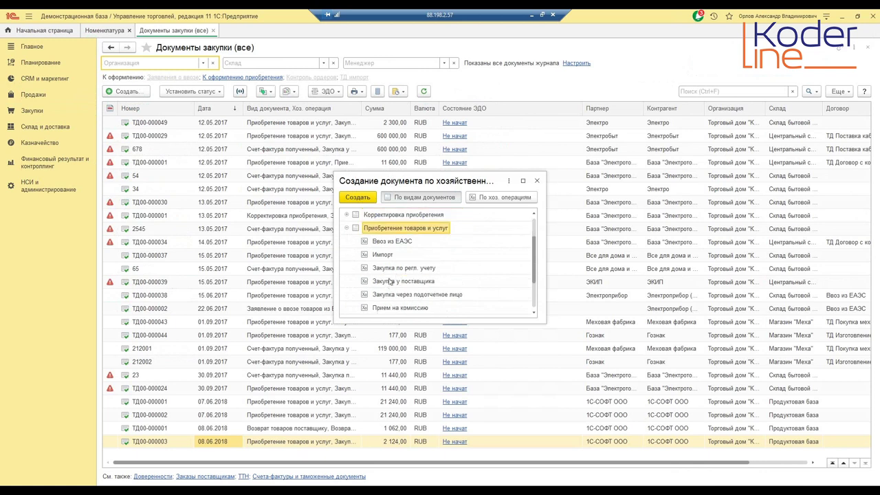
{"action": "left_click", "coordinate": [391, 281]}
{"action": "double_click", "coordinate": [413, 282]}
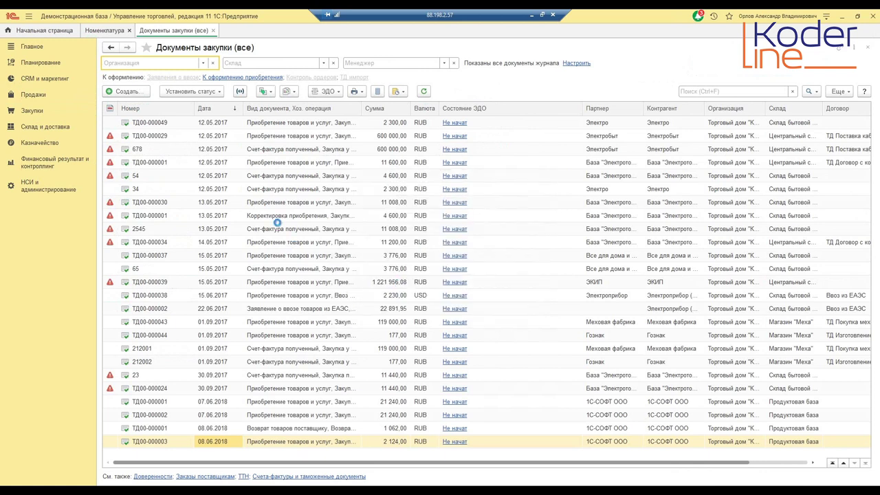
- Set the purchase document's supplier to Альфа and its warehouse to Основной склад
{"action": "left_click", "coordinate": [197, 147]}
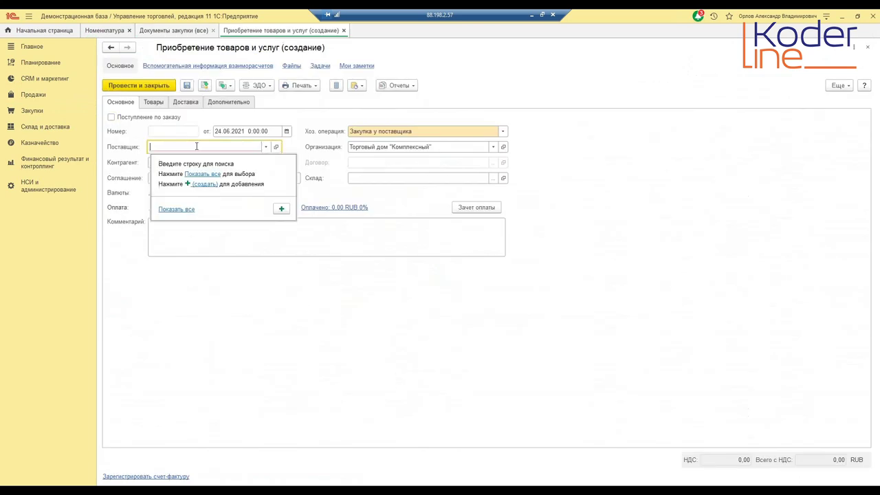
{"action": "left_click", "coordinate": [192, 174]}
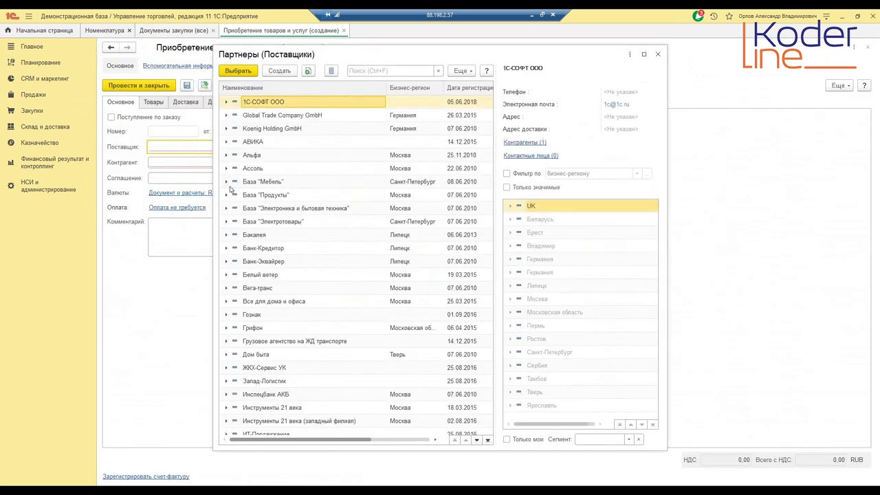
{"action": "double_click", "coordinate": [252, 155]}
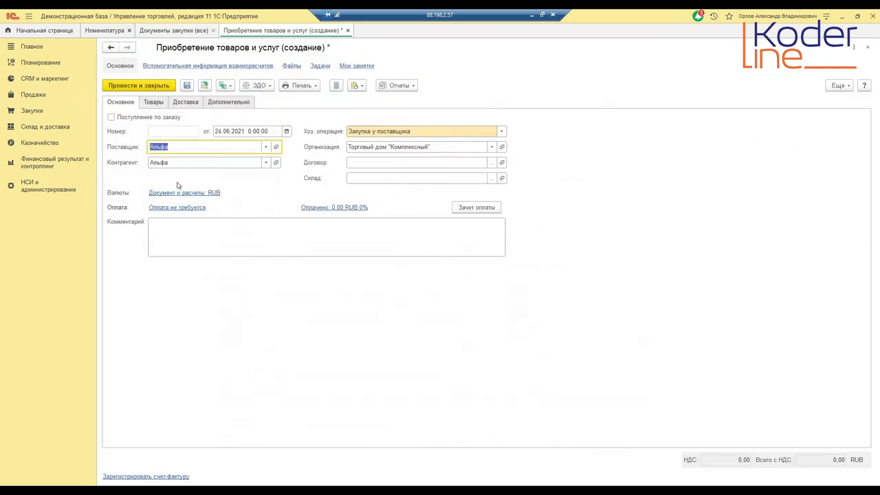
{"action": "left_click", "coordinate": [363, 176]}
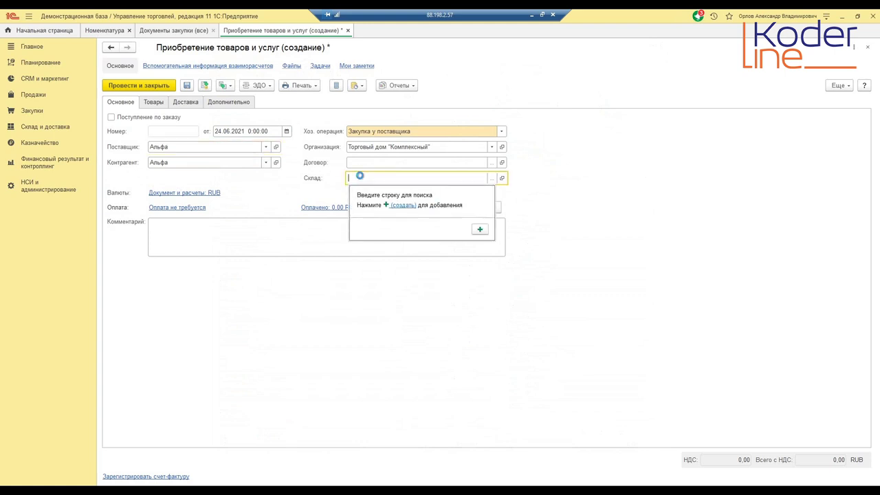
{"action": "type", "text": "О"}
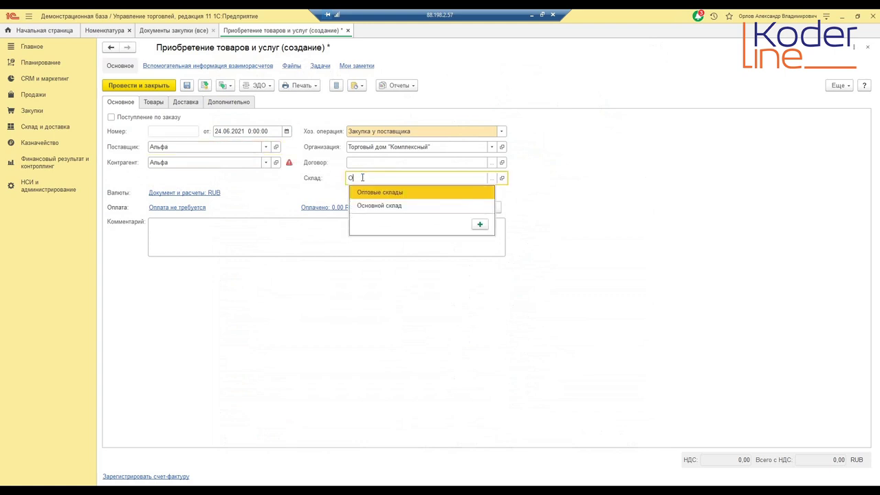
{"action": "left_click", "coordinate": [365, 205]}
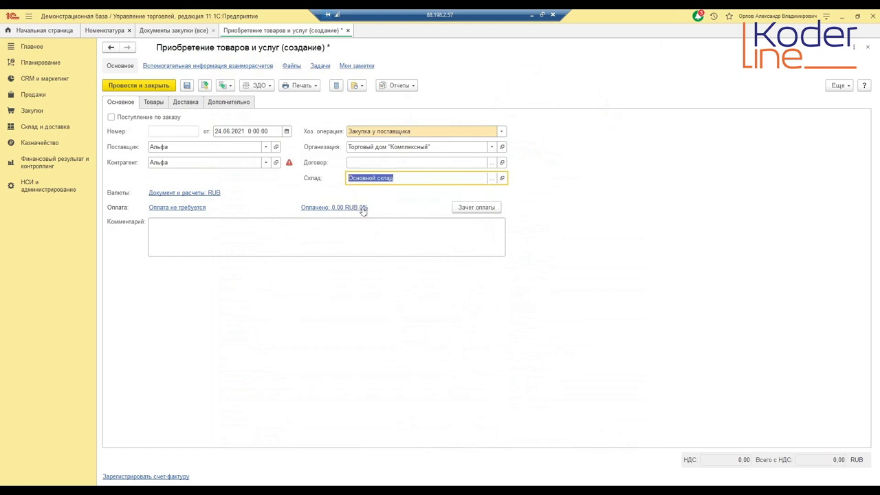
- Start picking goods for the document and filter the item selection by the kind Продукты in the Демо group
{"action": "left_click", "coordinate": [154, 104]}
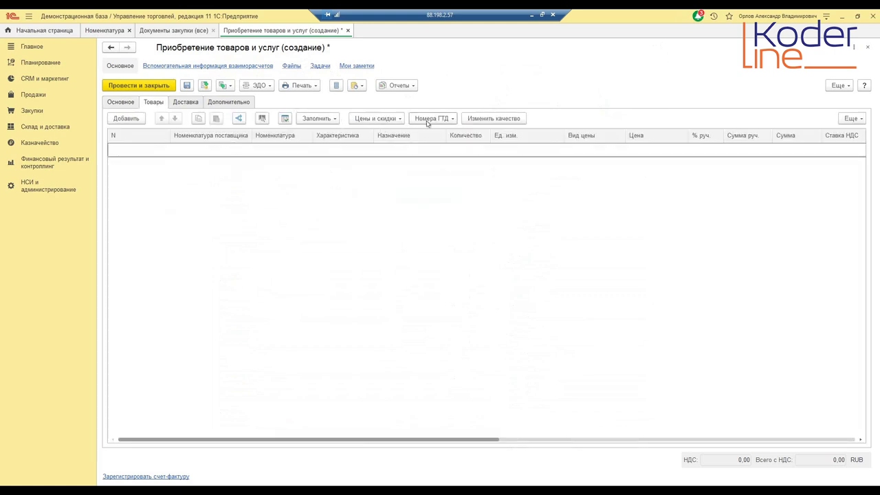
{"action": "left_click", "coordinate": [322, 119]}
{"action": "left_click", "coordinate": [337, 132]}
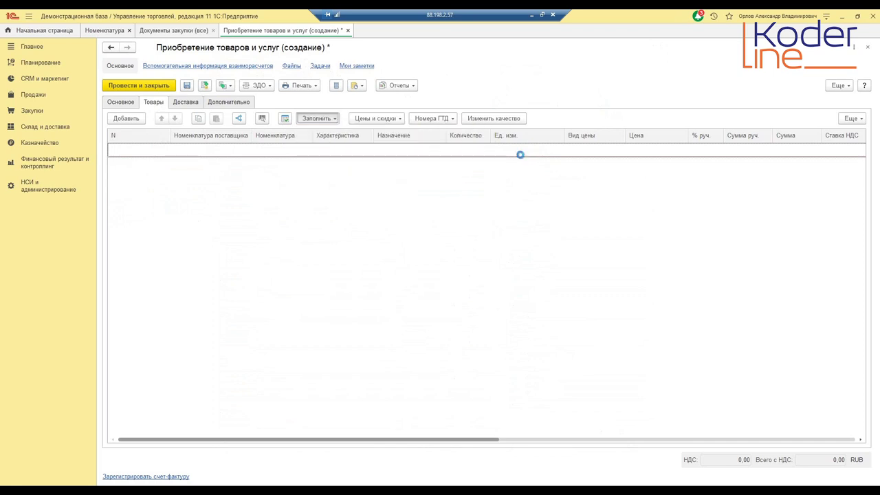
{"action": "left_click_drag", "start_coordinate": [681, 125], "coordinate": [639, 27]}
{"action": "left_click", "coordinate": [681, 52]}
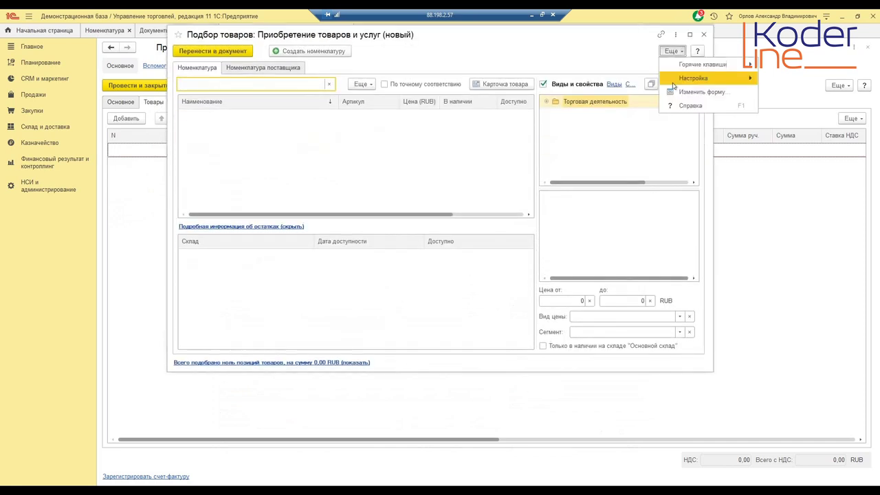
{"action": "mouse_move", "coordinate": [691, 77]}
{"action": "left_click", "coordinate": [578, 82]}
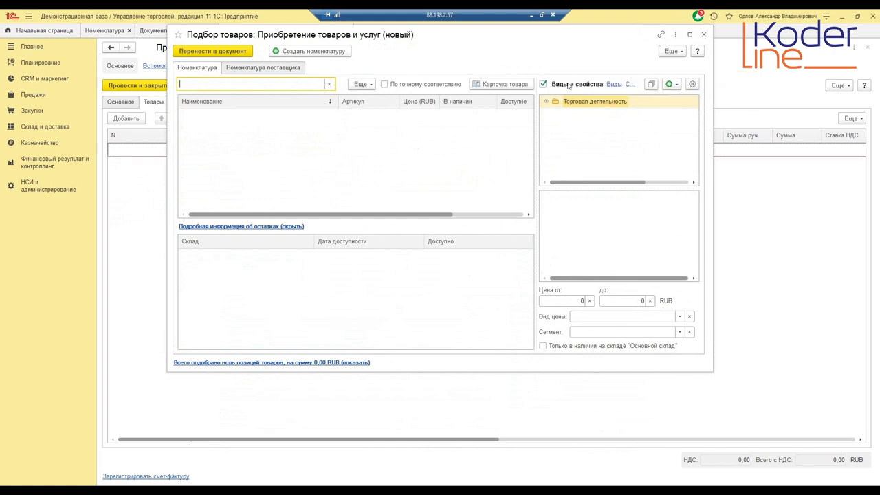
{"action": "left_click", "coordinate": [547, 101]}
{"action": "left_click", "coordinate": [556, 128]}
{"action": "left_click_drag", "start_coordinate": [516, 373], "coordinate": [523, 418]}
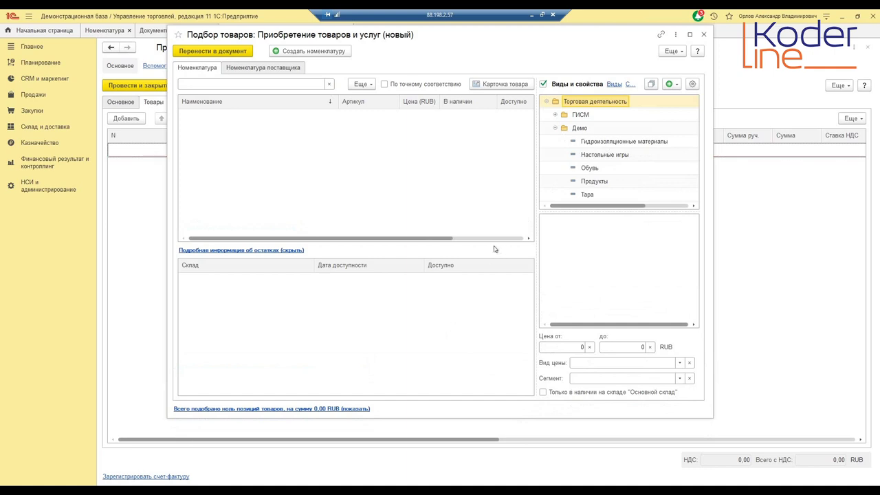
{"action": "left_click", "coordinate": [585, 184]}
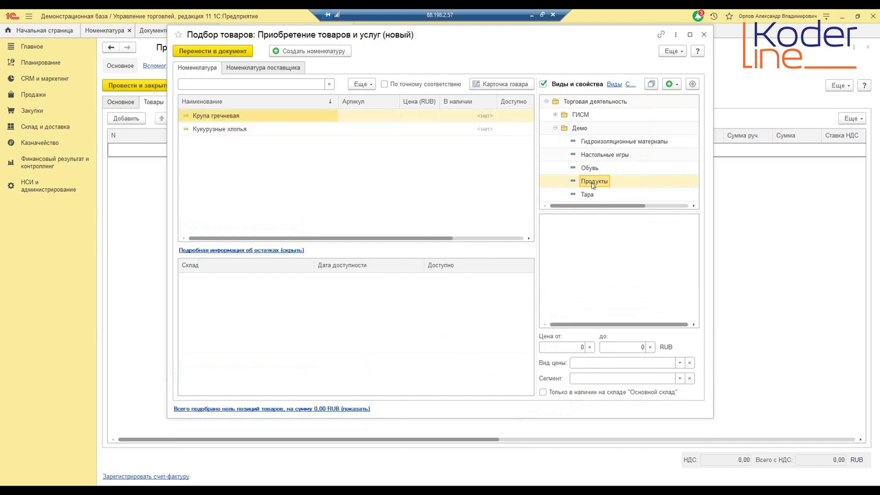
- Add 10 kg of Крупа гречневая at a price of 70 RUB to the selection
{"action": "double_click", "coordinate": [231, 116]}
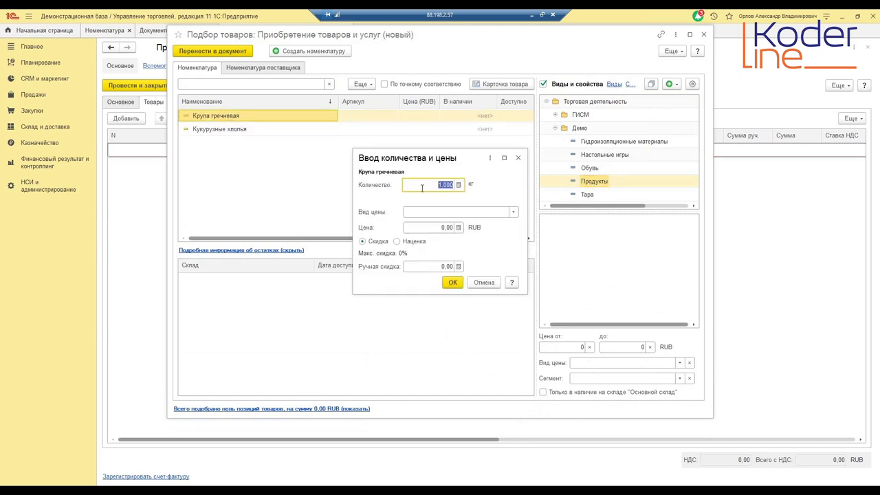
{"action": "type", "text": "10"}
{"action": "key", "text": "Tab"}
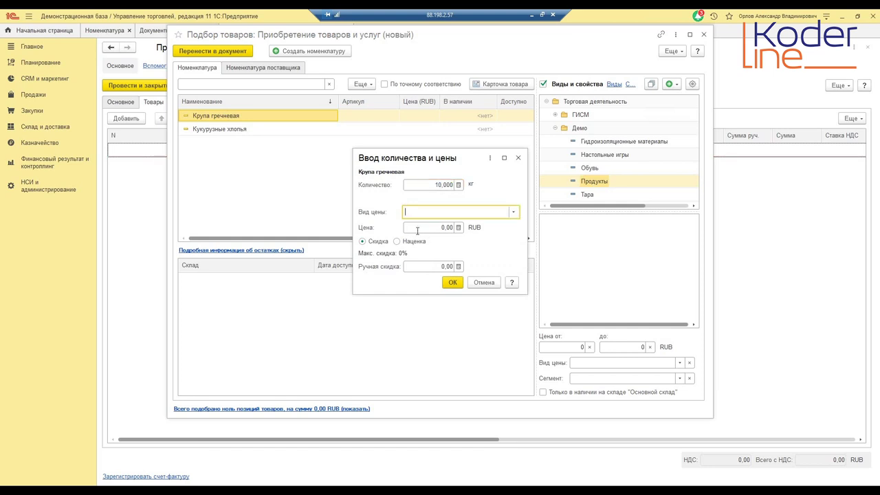
{"action": "left_click", "coordinate": [426, 227]}
{"action": "type", "text": "70"}
{"action": "key", "text": "Tab"}
{"action": "left_click", "coordinate": [450, 283]}
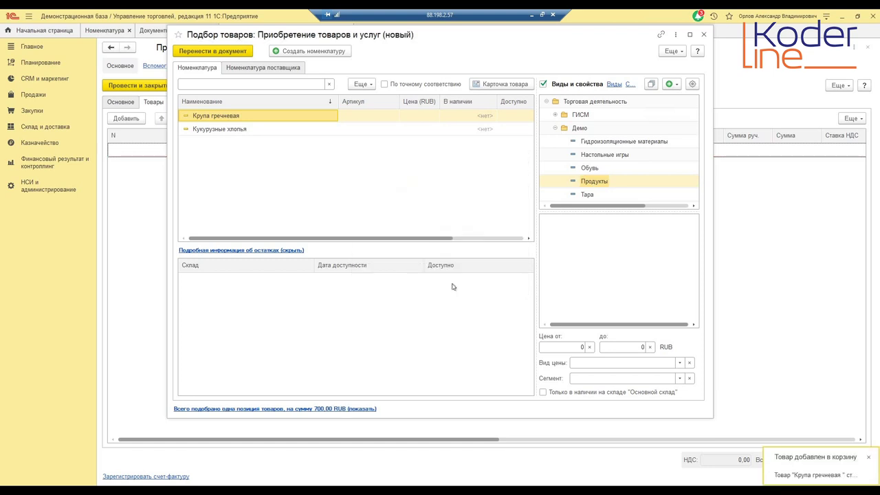
- Add 10 pieces of Кукурузные хлопья at 100 RUB and transfer the selected goods to the document
{"action": "double_click", "coordinate": [261, 130]}
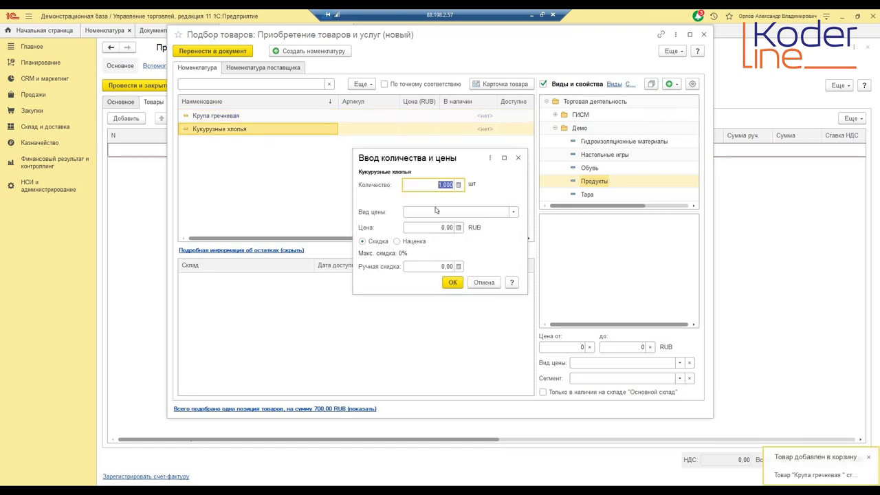
{"action": "type", "text": "10"}
{"action": "key", "text": "Tab"}
{"action": "left_click", "coordinate": [437, 228]}
{"action": "type", "text": "1"}
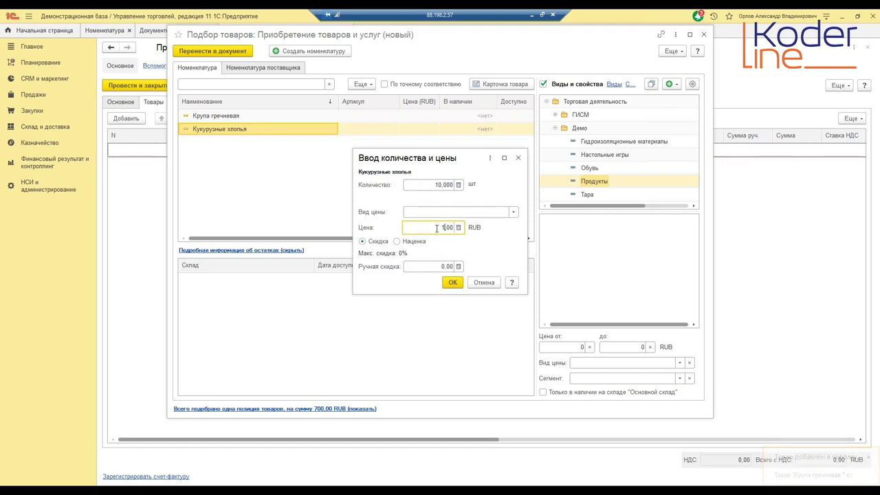
{"action": "type", "text": "00"}
{"action": "key", "text": "Tab"}
{"action": "left_click", "coordinate": [452, 282]}
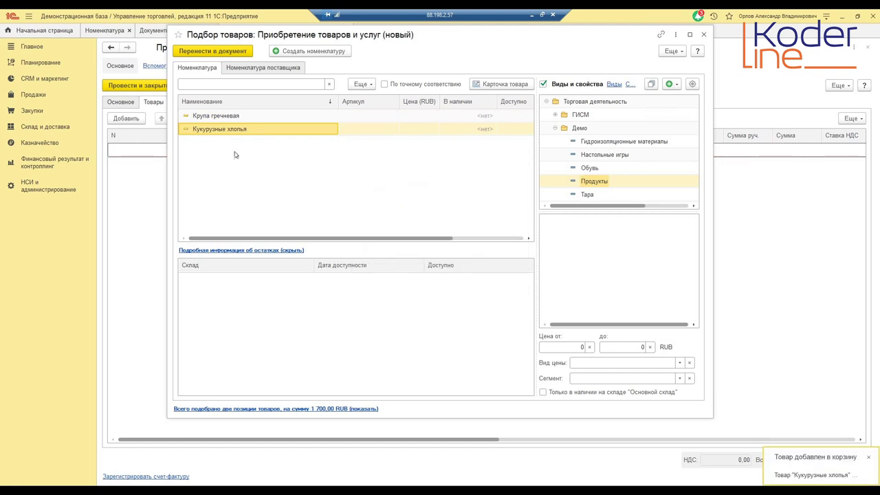
{"action": "left_click", "coordinate": [218, 54]}
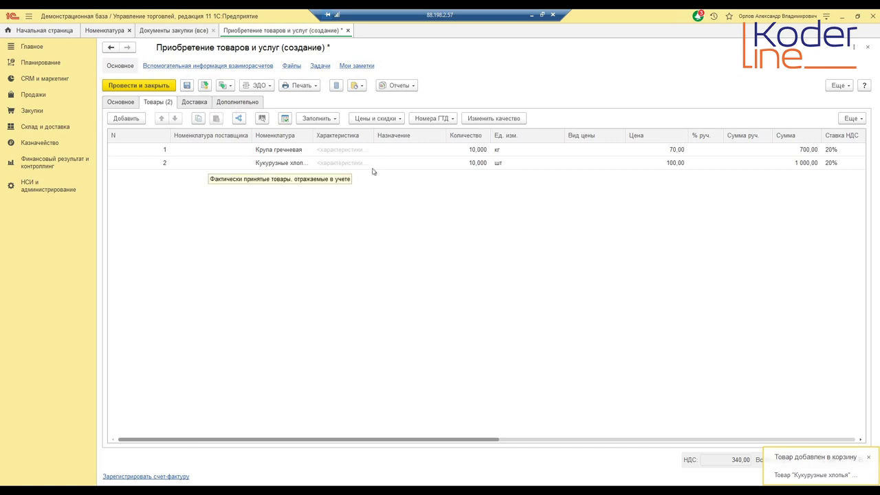
- Review the document's goods lines, delivery method and additional details
{"action": "left_click_drag", "start_coordinate": [492, 440], "coordinate": [363, 441]}
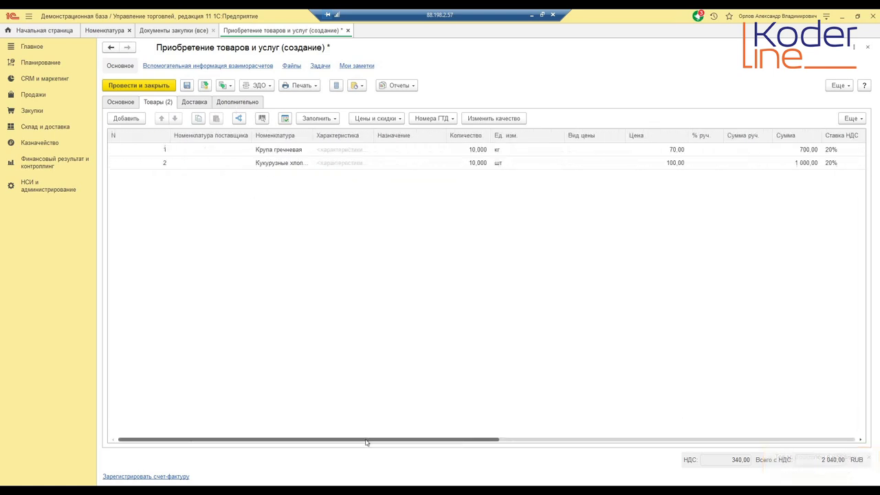
{"action": "left_click", "coordinate": [206, 102]}
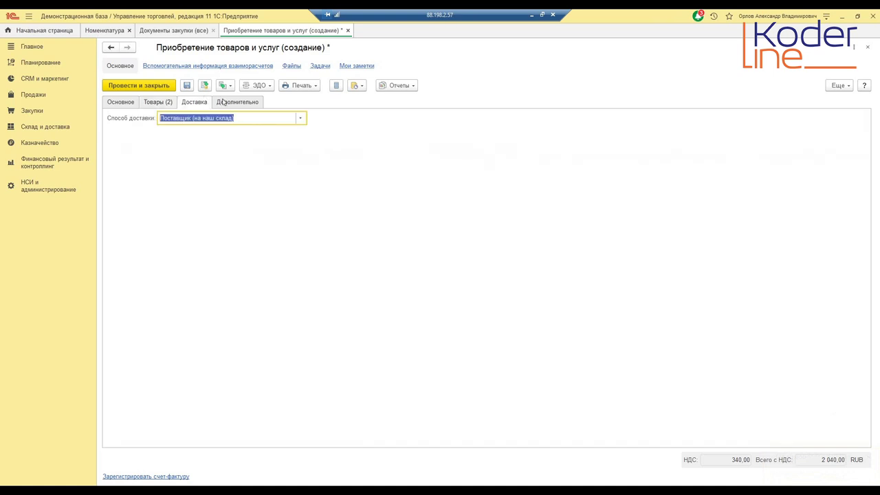
{"action": "left_click", "coordinate": [222, 102]}
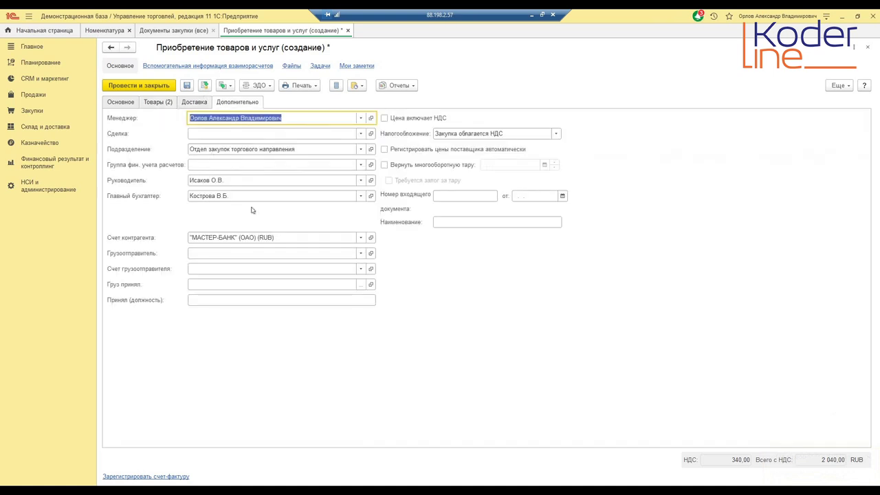
{"action": "left_click", "coordinate": [158, 106]}
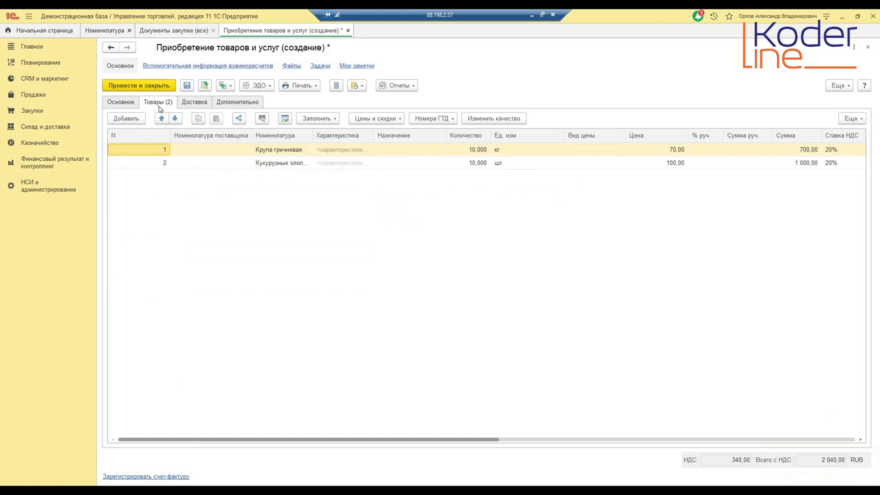
- Post the purchase document and register its received invoice with number 11
{"action": "left_click", "coordinate": [204, 86]}
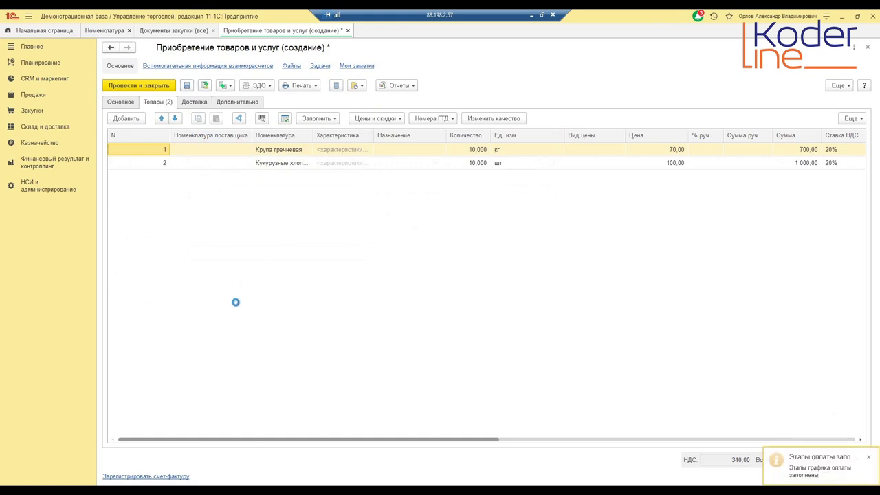
{"action": "left_click", "coordinate": [145, 476]}
{"action": "type", "text": "11"}
{"action": "left_click", "coordinate": [139, 86]}
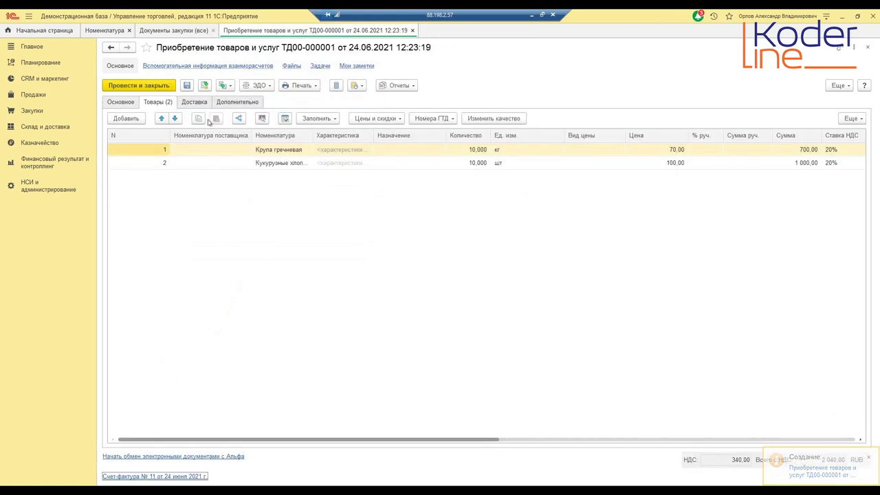
- Check the warehouse in the document's main details and widen the Номенклатура column of the goods table to read the item names
{"action": "left_click", "coordinate": [122, 102]}
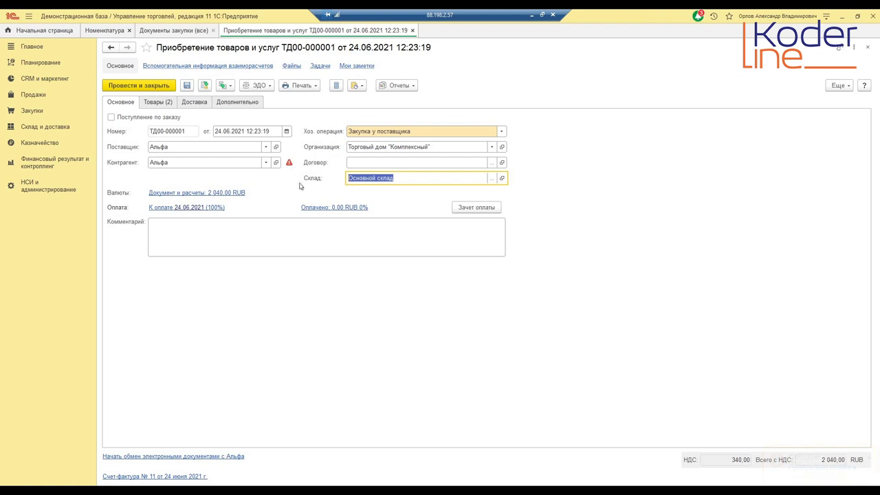
{"action": "left_click", "coordinate": [154, 102]}
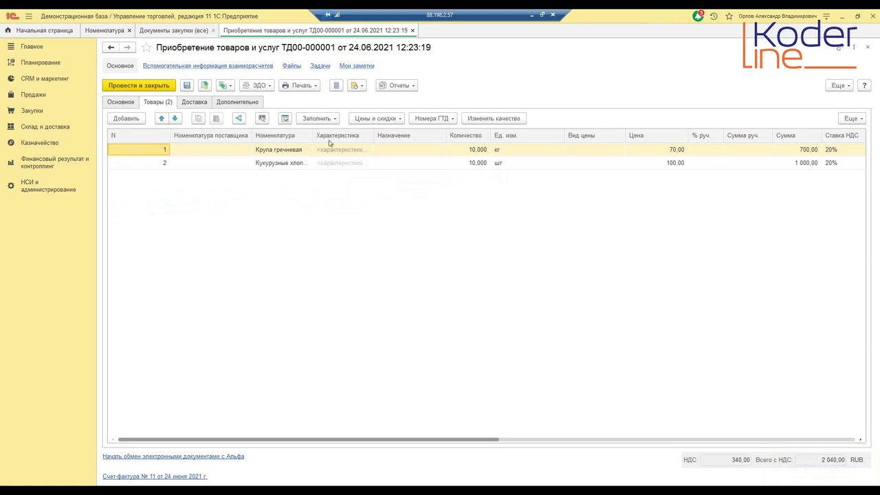
{"action": "left_click_drag", "start_coordinate": [311, 139], "coordinate": [333, 139]}
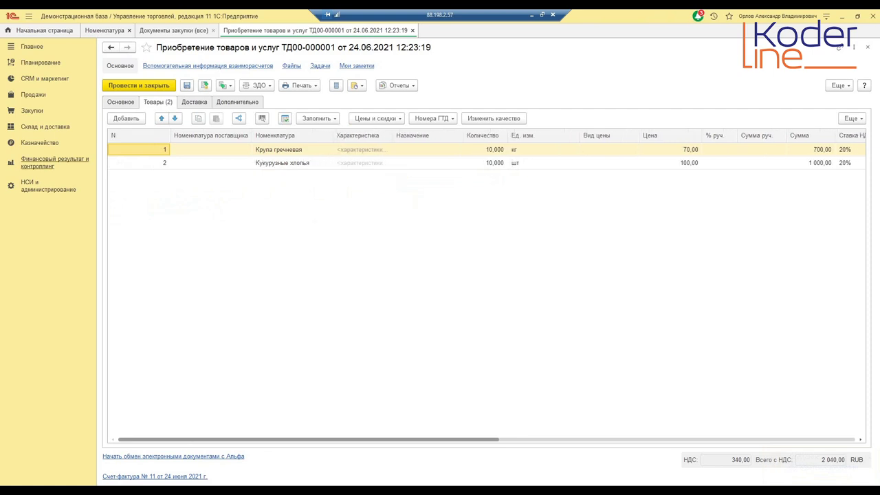
- Open the warehouse goods receiving workplace (Приемка) and select Основной склад as the warehouse
{"action": "left_click", "coordinate": [33, 127]}
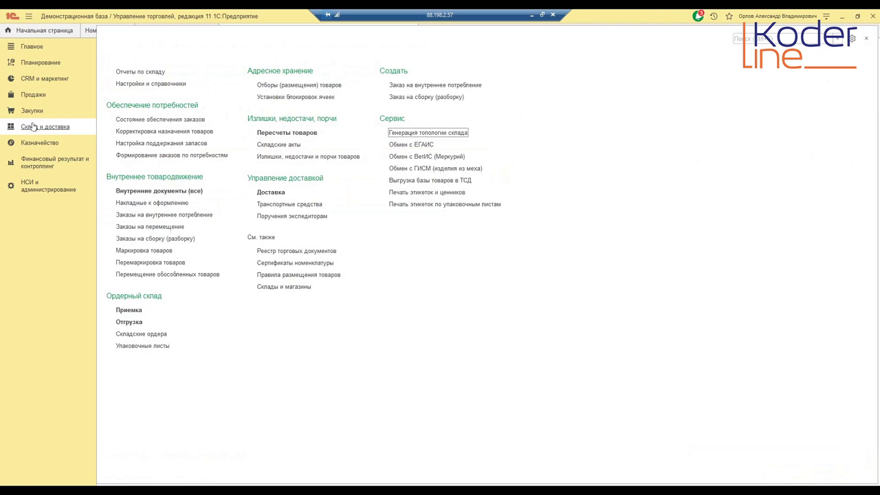
{"action": "left_click", "coordinate": [123, 310]}
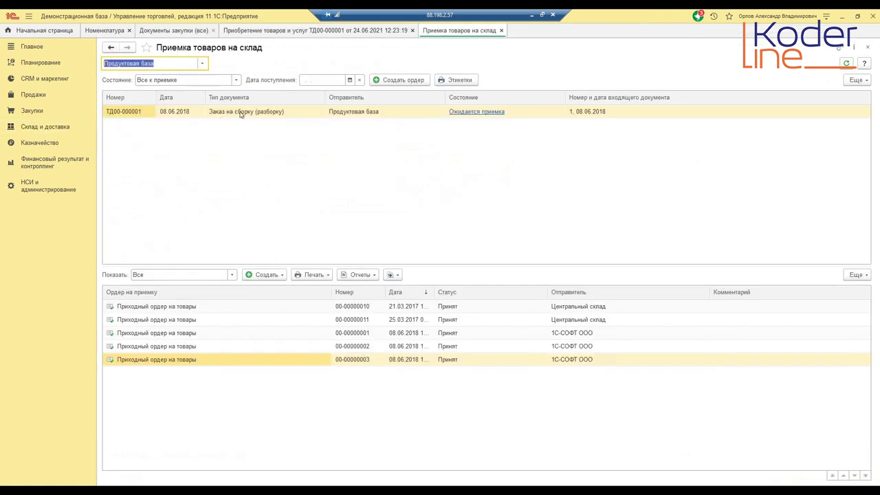
{"action": "left_click", "coordinate": [175, 64]}
{"action": "left_click", "coordinate": [202, 64]}
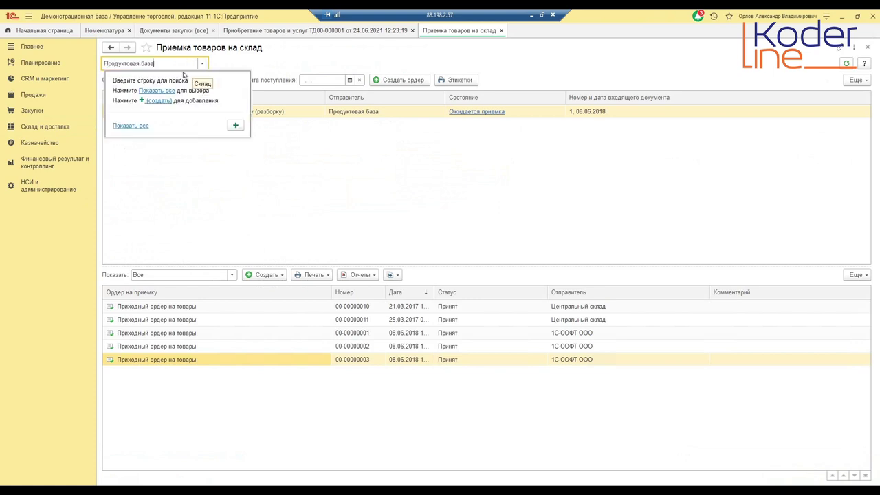
{"action": "left_click", "coordinate": [130, 126]}
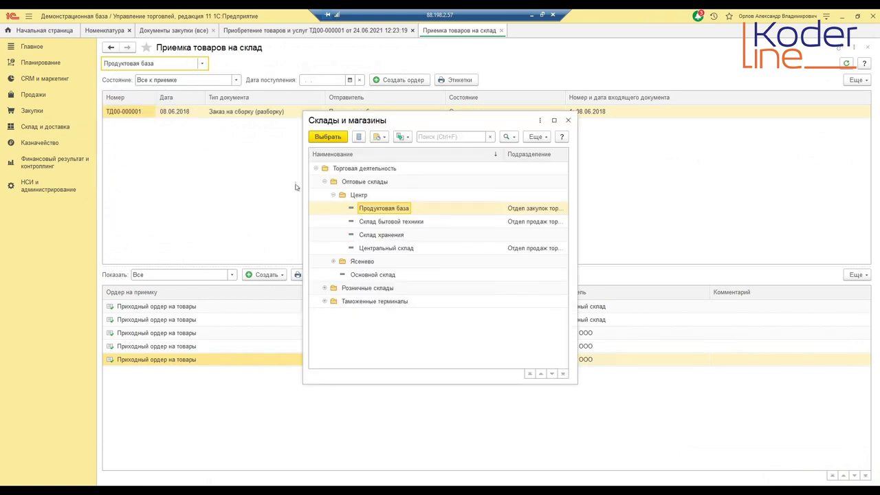
{"action": "left_click", "coordinate": [333, 197]}
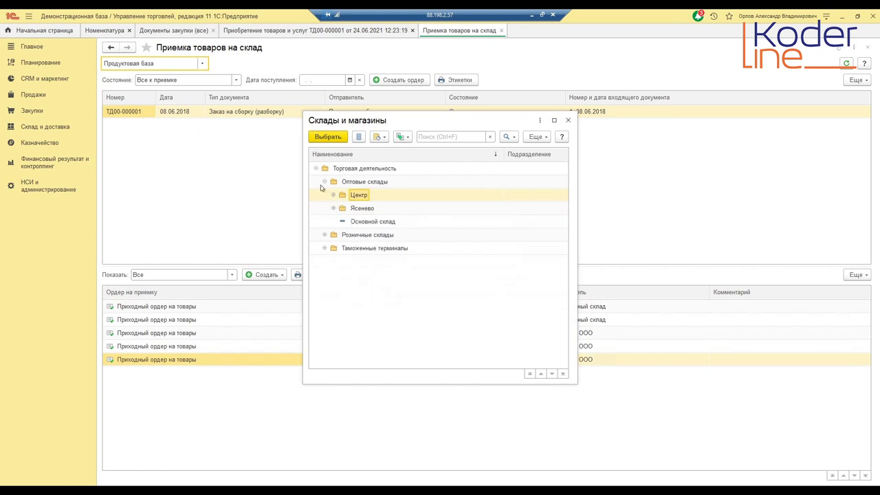
{"action": "double_click", "coordinate": [356, 221]}
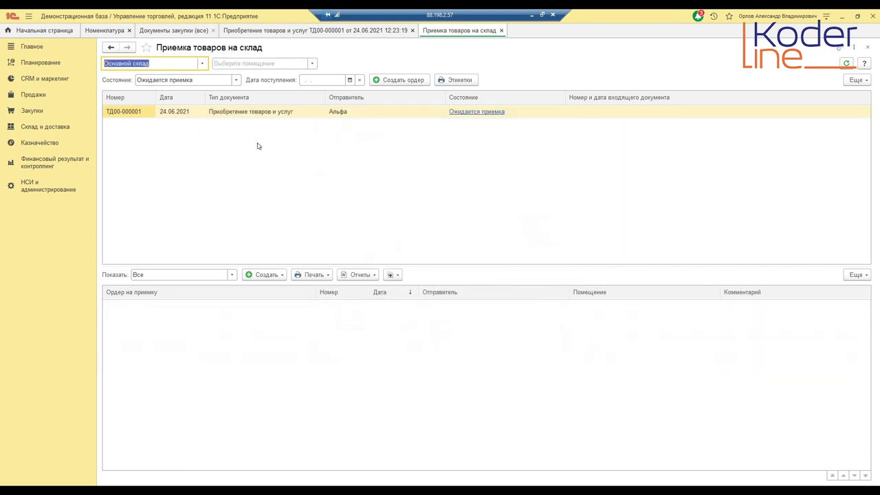
{"action": "left_click", "coordinate": [269, 114]}
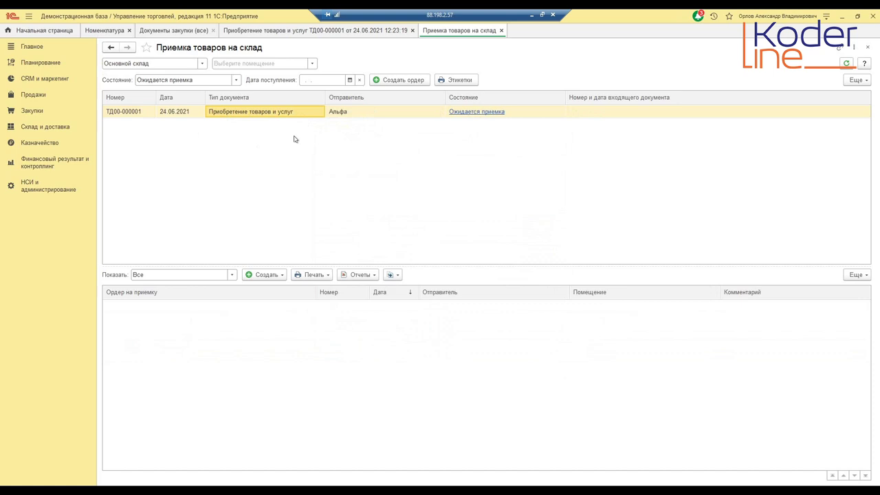
{"action": "left_click", "coordinate": [406, 81]}
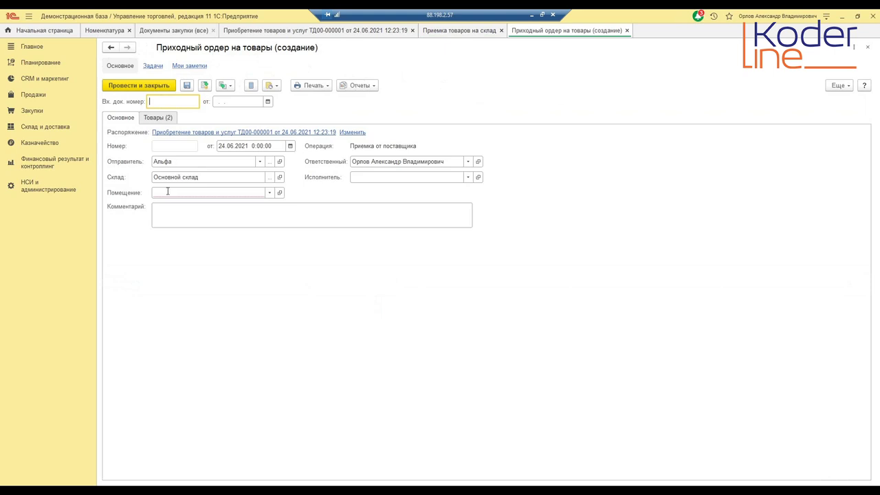
{"action": "left_click", "coordinate": [167, 192]}
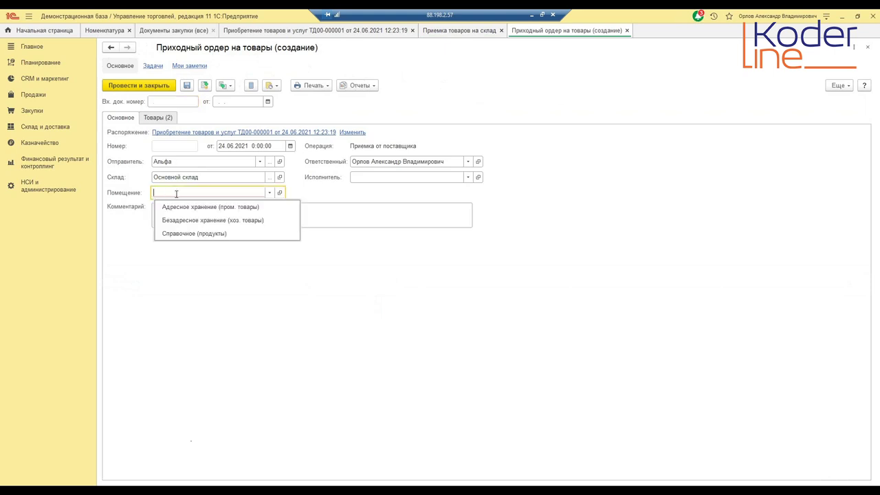
{"action": "key", "text": "Escape"}
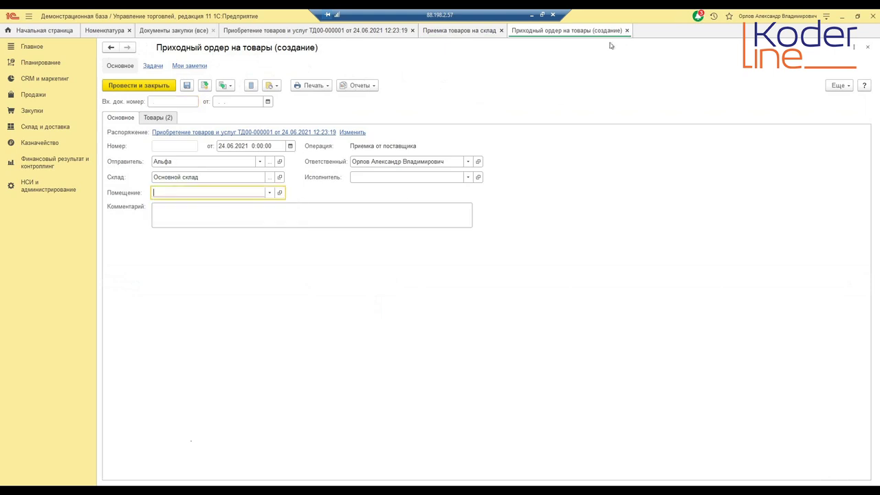
{"action": "left_click", "coordinate": [627, 31]}
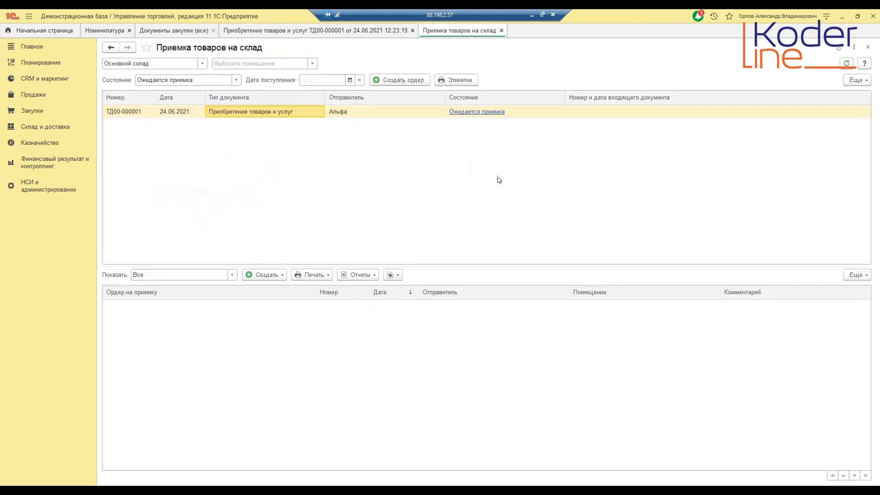
- Select the room Справочное (продукты) for receiving and create a receipt order for the purchase from Альфа
{"action": "left_click", "coordinate": [226, 63]}
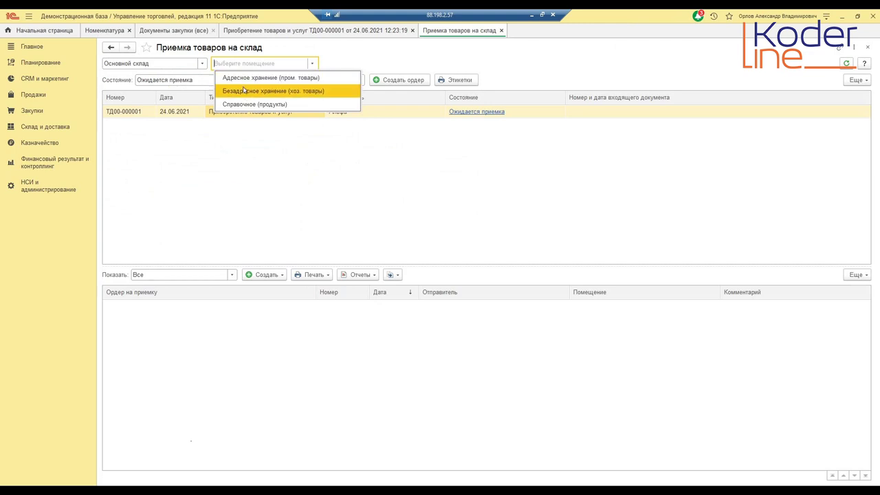
{"action": "left_click", "coordinate": [246, 102]}
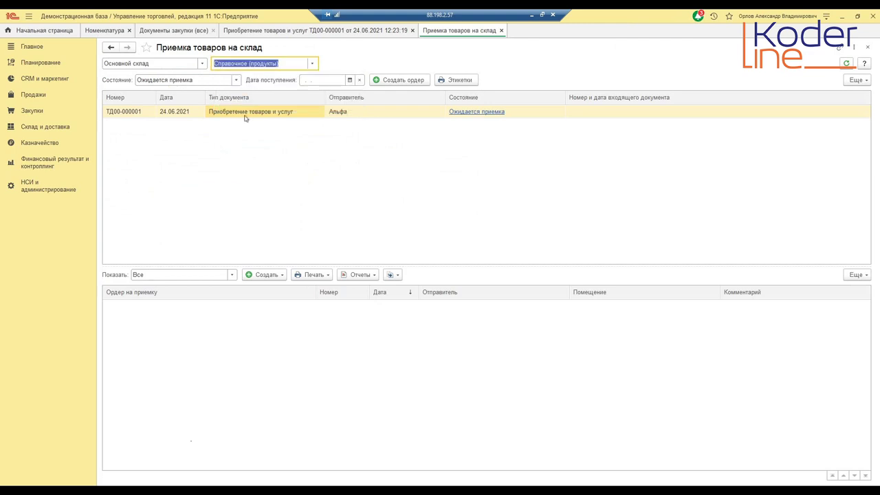
{"action": "left_click", "coordinate": [357, 116]}
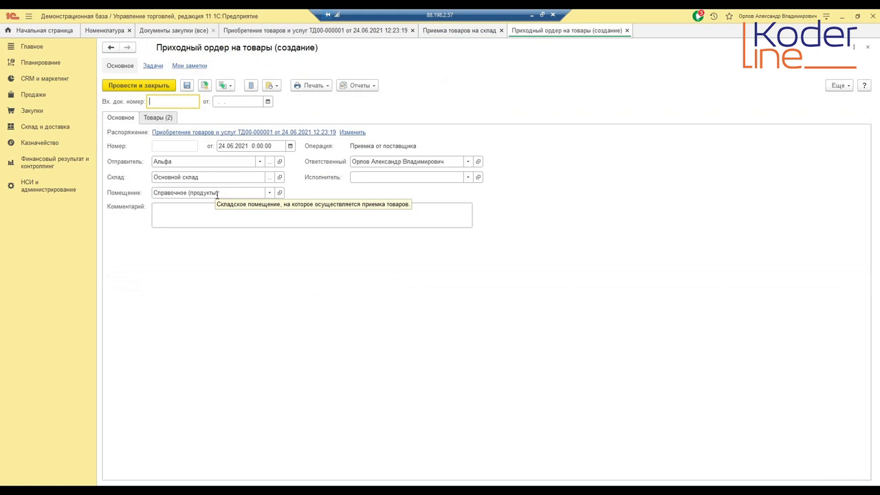
- Fill the order's received quantities from the receipt plan dated 24.06.2021, and post and close the order
{"action": "left_click", "coordinate": [158, 117]}
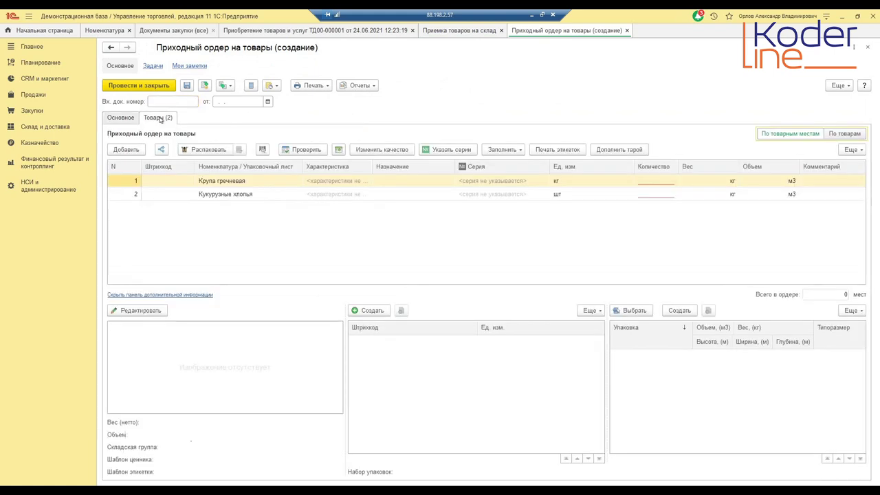
{"action": "left_click", "coordinate": [655, 182]}
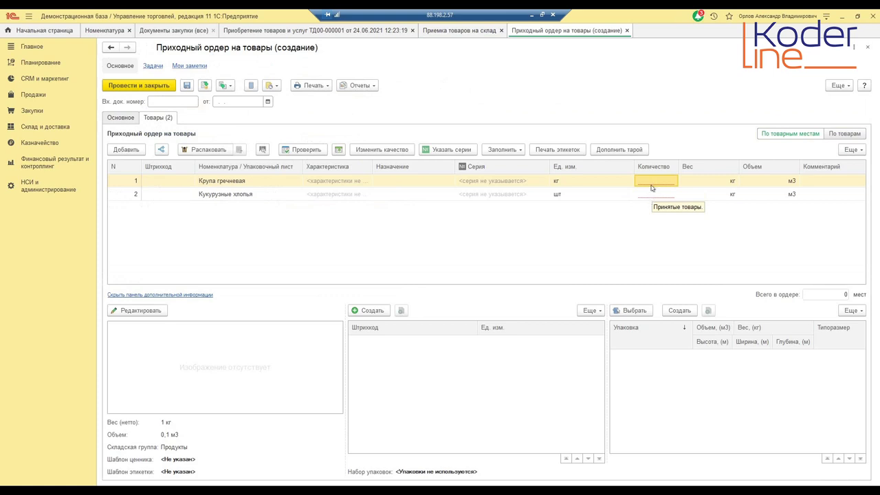
{"action": "left_click", "coordinate": [517, 150]}
{"action": "left_click", "coordinate": [525, 163]}
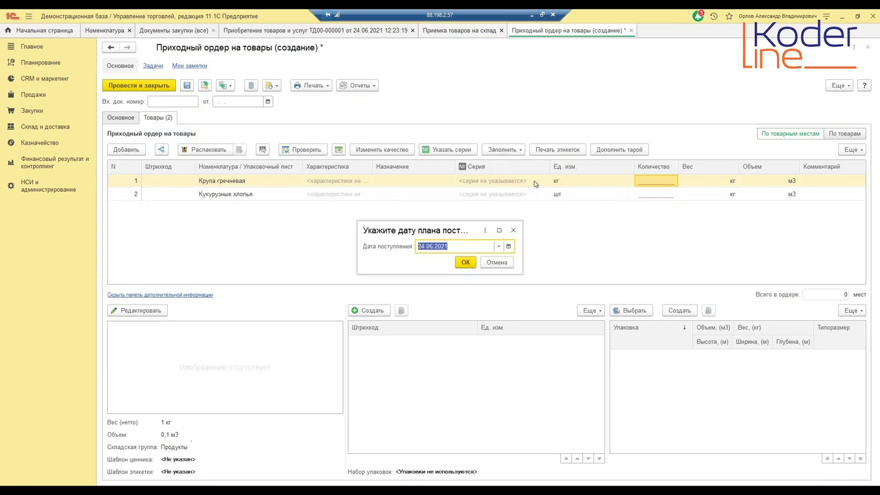
{"action": "left_click", "coordinate": [464, 262]}
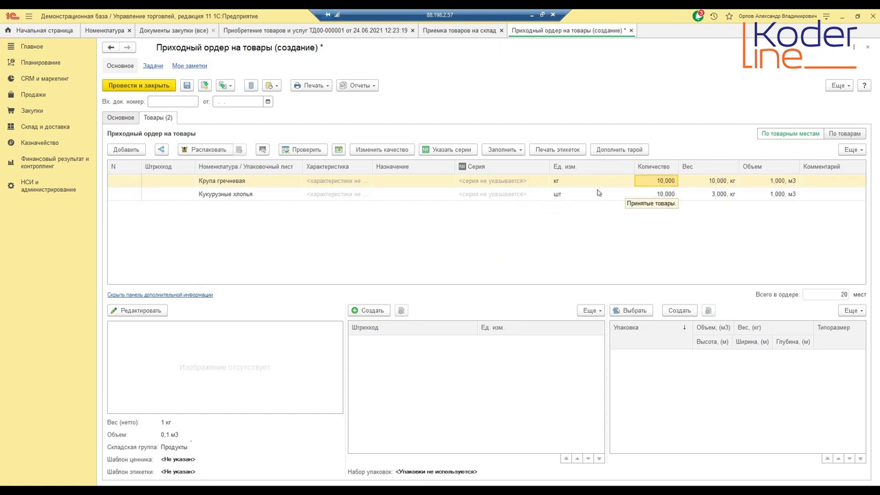
{"action": "left_click", "coordinate": [658, 194]}
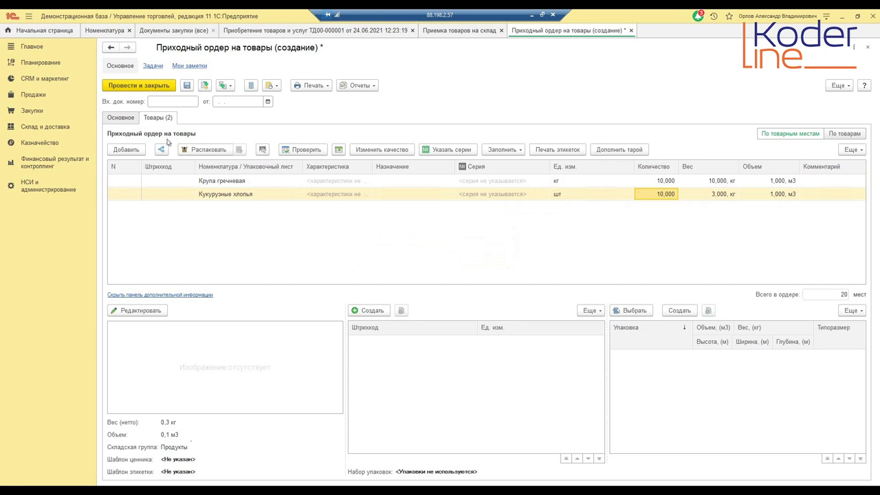
{"action": "left_click", "coordinate": [146, 85]}
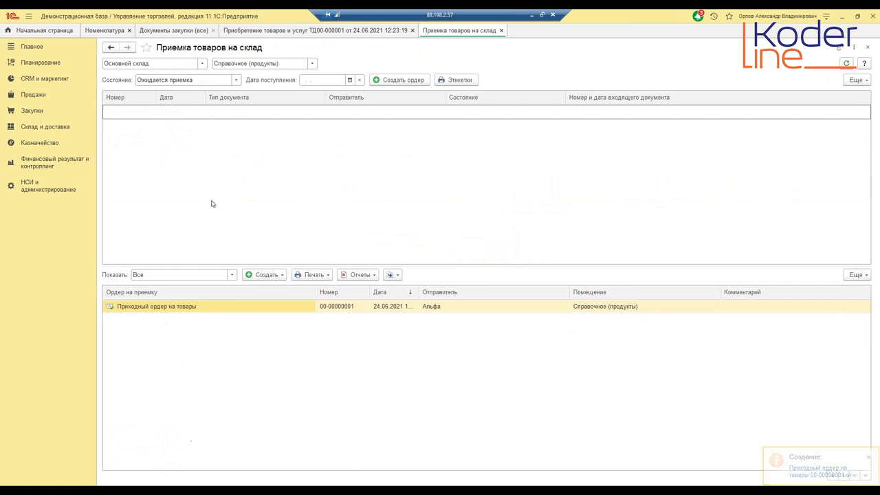
- Generate the warehouse report Ведомость по товарам на складах for Основной склад and check the receipts and closing stock of the goods
{"action": "left_click", "coordinate": [24, 130]}
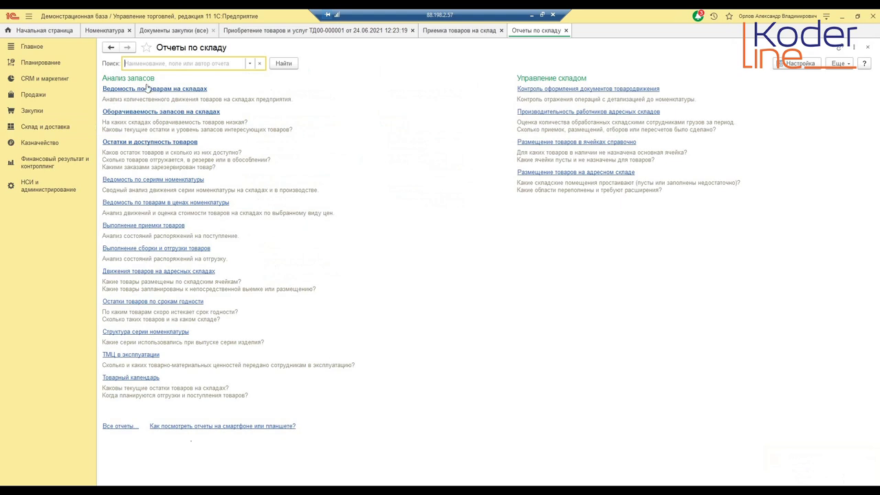
{"action": "left_click", "coordinate": [163, 90]}
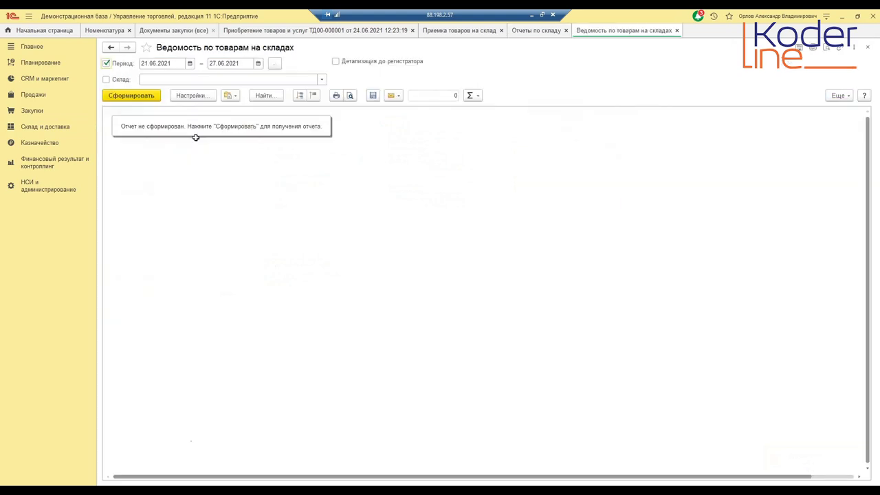
{"action": "left_click", "coordinate": [107, 80]}
{"action": "left_click", "coordinate": [165, 80]}
{"action": "left_click", "coordinate": [184, 117]}
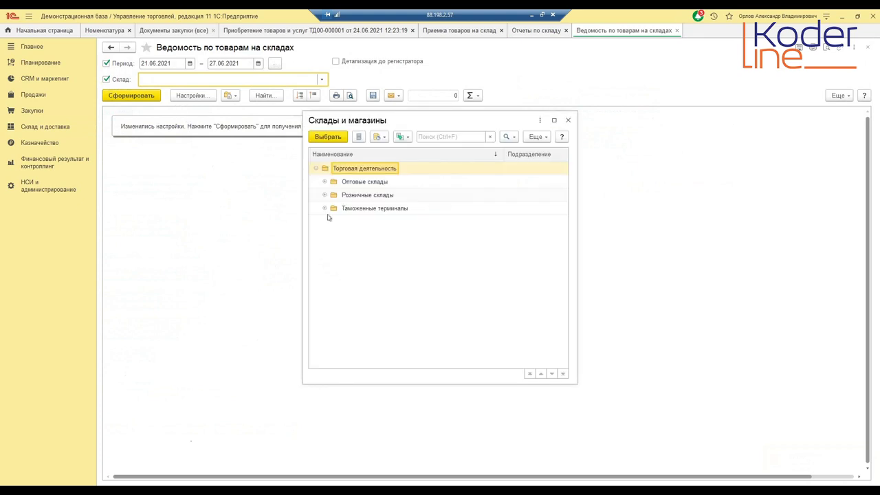
{"action": "left_click", "coordinate": [325, 182]}
{"action": "double_click", "coordinate": [361, 224]}
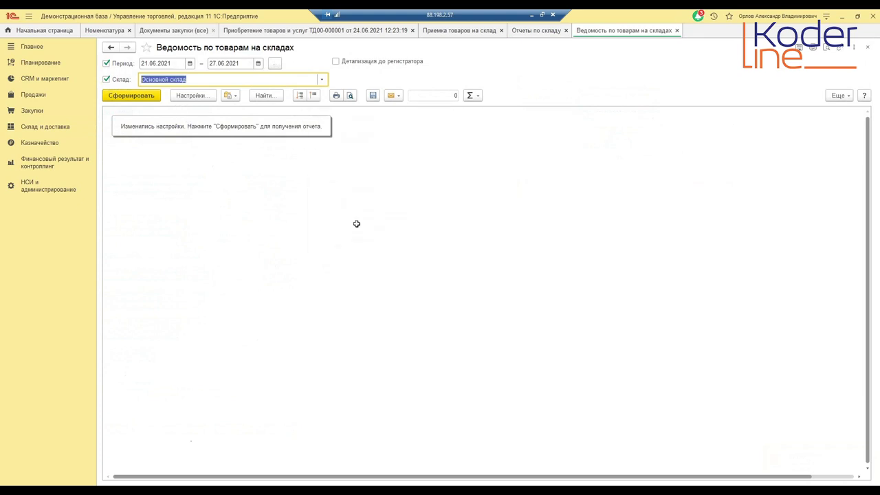
{"action": "left_click", "coordinate": [156, 100]}
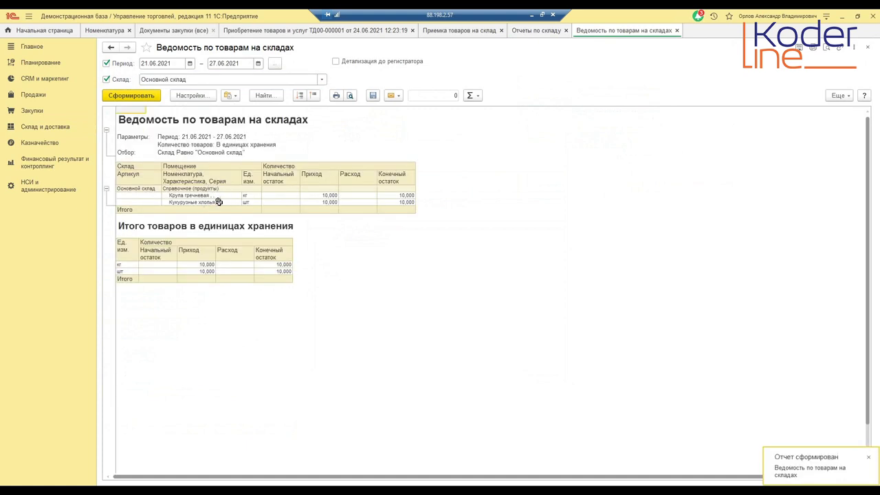
{"action": "left_click", "coordinate": [325, 198]}
{"action": "left_click_drag", "start_coordinate": [383, 196], "coordinate": [383, 202]}
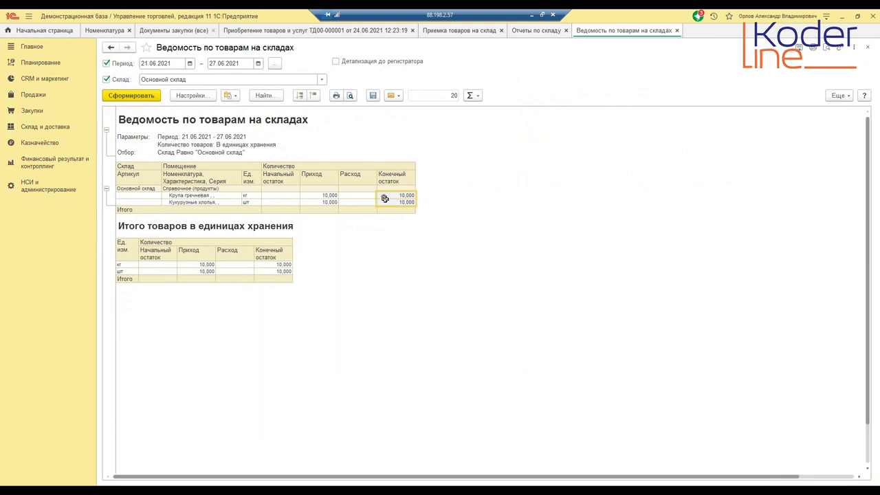
- Open the warehouse report Размещение товаров в ячейках справочно and filter it by Основной склад
{"action": "left_click", "coordinate": [49, 132]}
{"action": "left_click", "coordinate": [160, 72]}
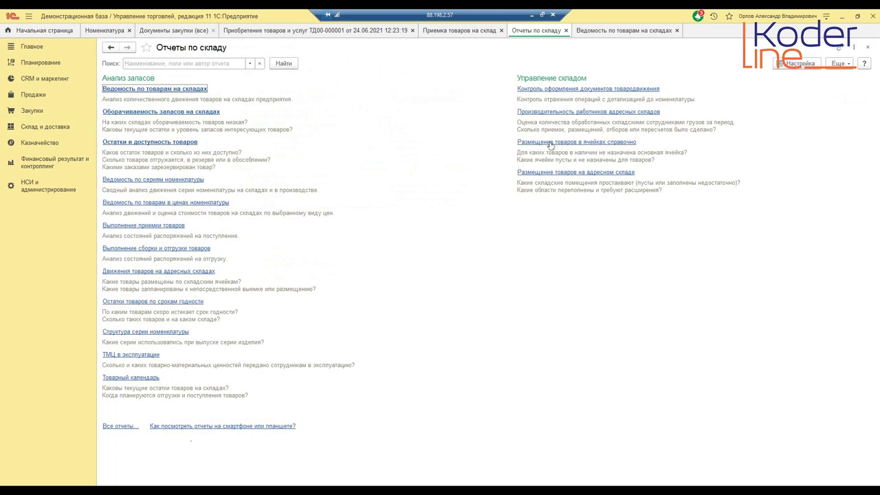
{"action": "left_click", "coordinate": [553, 144]}
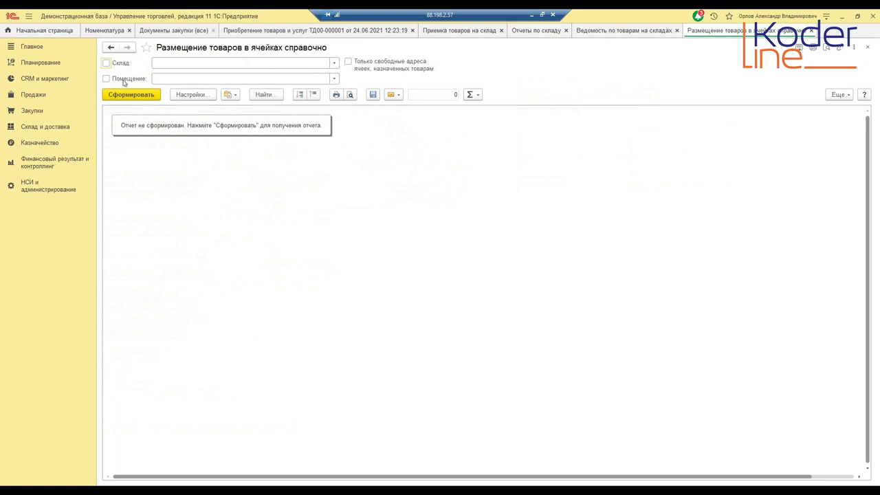
{"action": "left_click", "coordinate": [107, 63]}
{"action": "left_click", "coordinate": [207, 63]}
{"action": "left_click", "coordinate": [206, 93]}
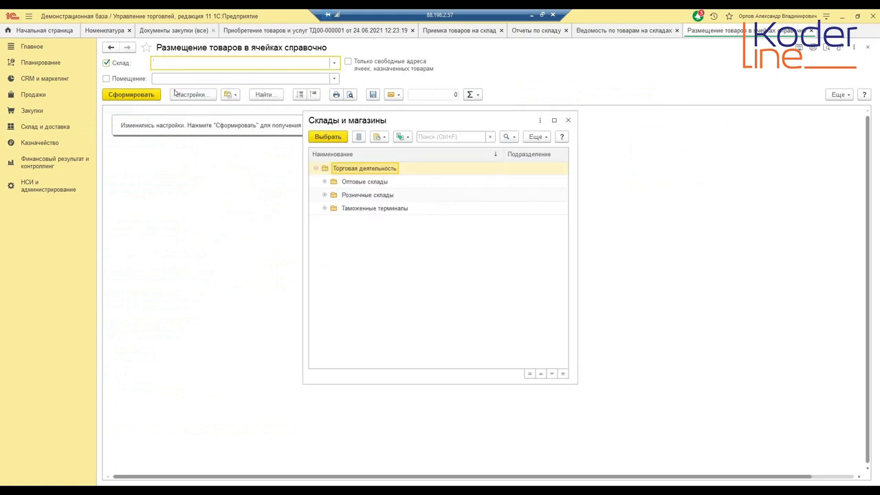
{"action": "left_click", "coordinate": [324, 182]}
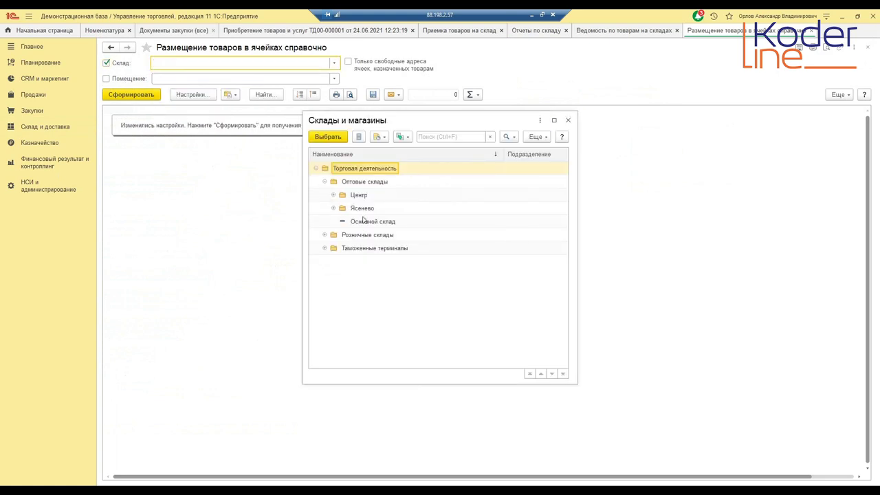
{"action": "double_click", "coordinate": [363, 221]}
- Generate the cell placement report for the room Справочное (продукты) and check the stock quantities of Крупа гречневая and Кукурузные хлопья
{"action": "left_click", "coordinate": [107, 78]}
{"action": "left_click", "coordinate": [177, 79]}
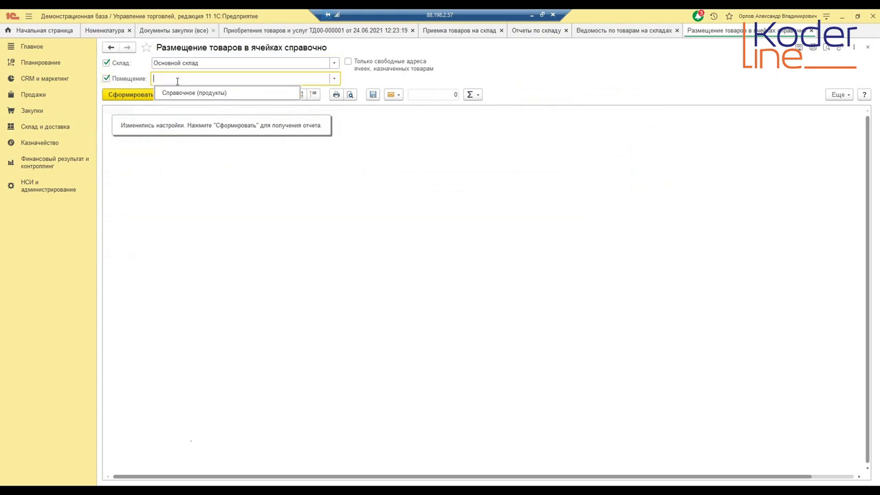
{"action": "left_click", "coordinate": [181, 93]}
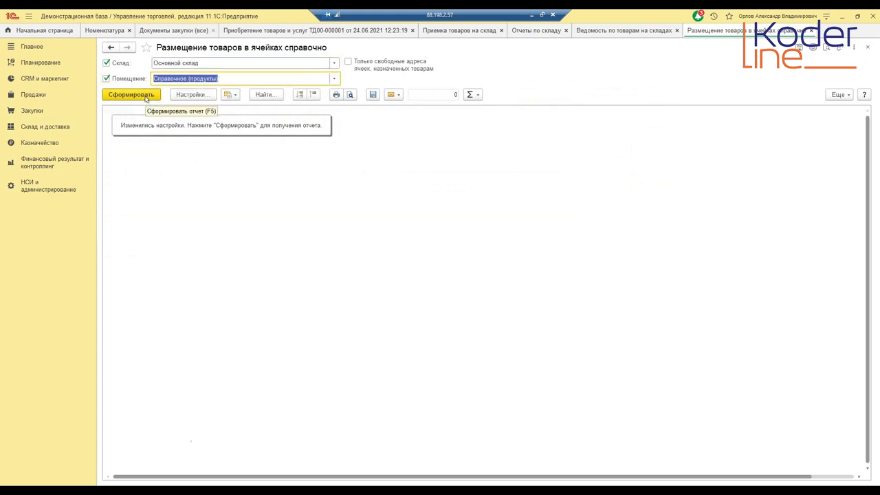
{"action": "left_click", "coordinate": [146, 97]}
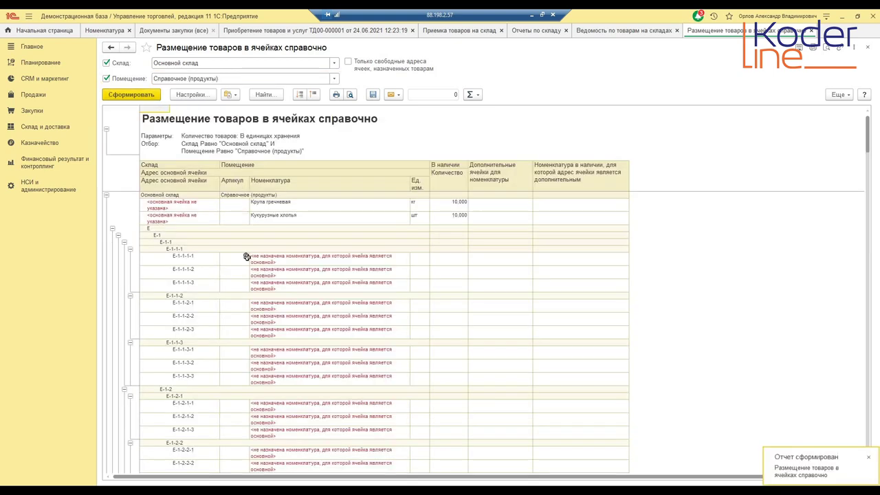
{"action": "left_click", "coordinate": [289, 215]}
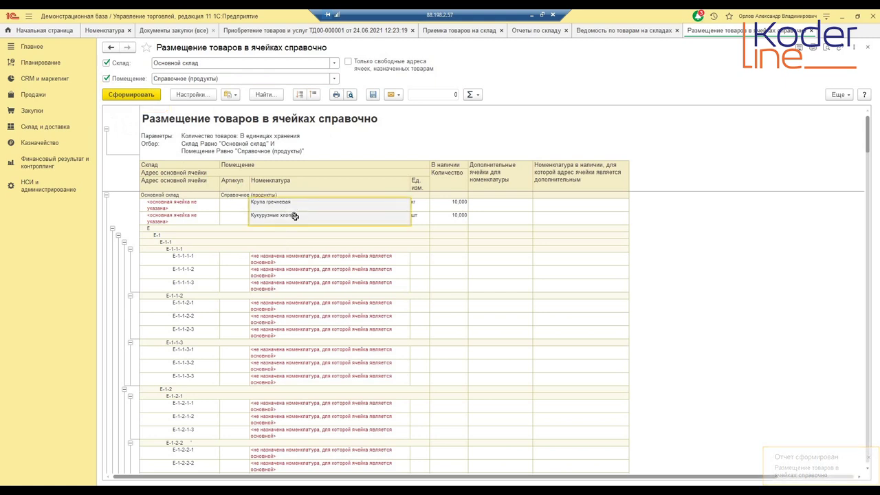
{"action": "left_click", "coordinate": [434, 204]}
{"action": "left_click", "coordinate": [445, 216]}
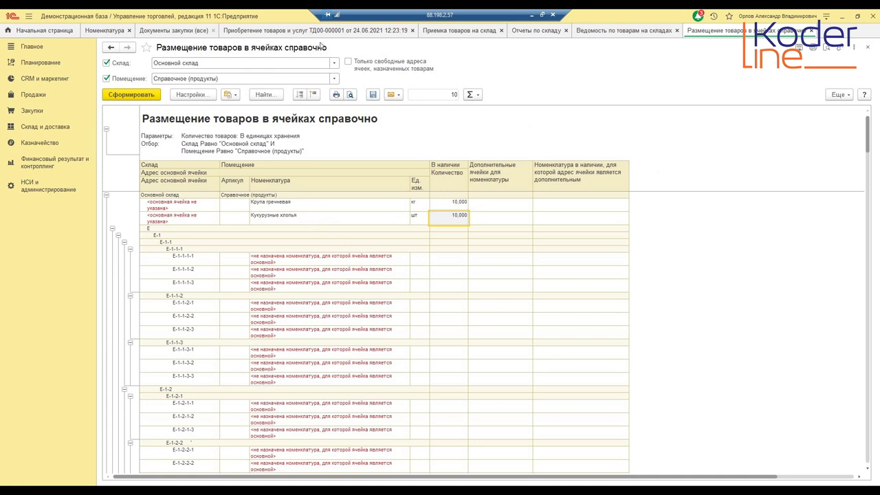
- Close the purchase document and open Размещение номенклатуры по ячейкам (справочно) for the receipt order from Альфа in Приемка товаров на склад
{"action": "left_click", "coordinate": [414, 30]}
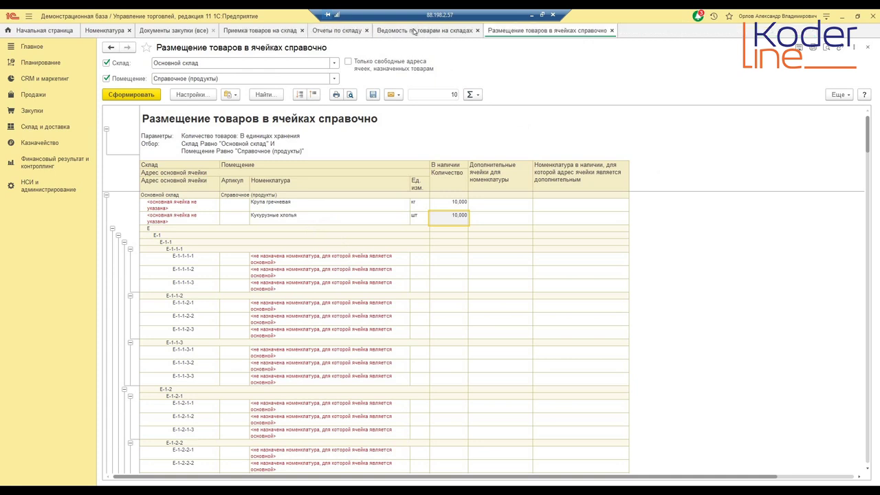
{"action": "left_click", "coordinate": [294, 31]}
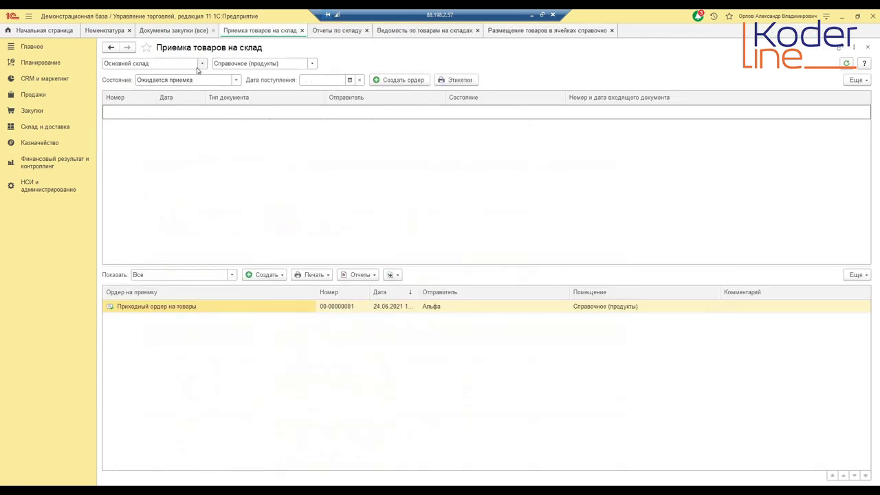
{"action": "left_click", "coordinate": [343, 307]}
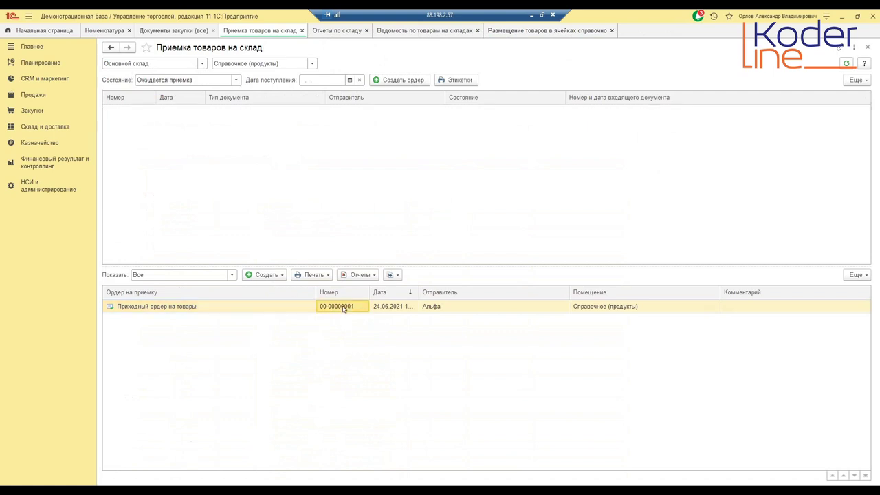
{"action": "left_click", "coordinate": [395, 275]}
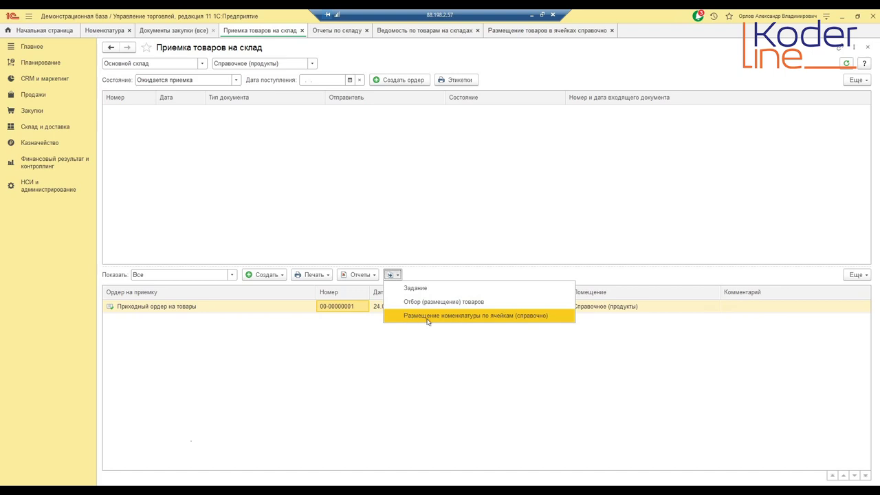
{"action": "left_click", "coordinate": [471, 317]}
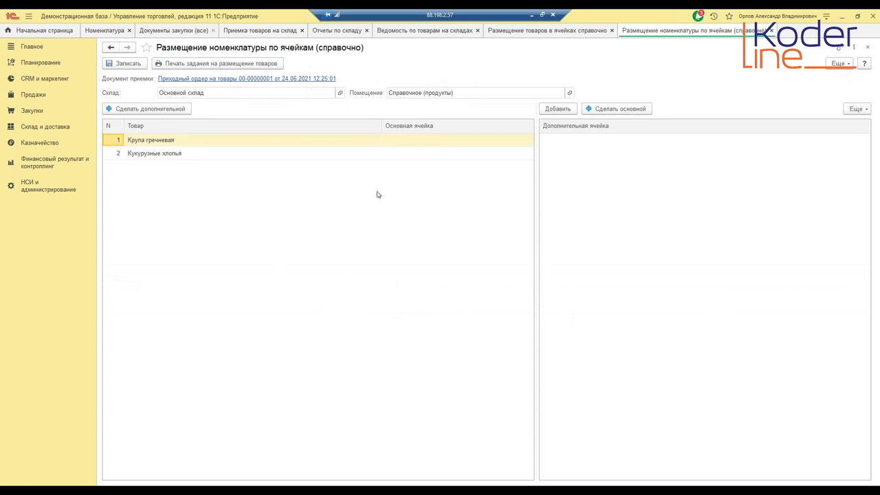
- Assign storage cell E-1-1-1-1 as the main cell for Крупа гречневая
{"action": "left_click", "coordinate": [436, 141]}
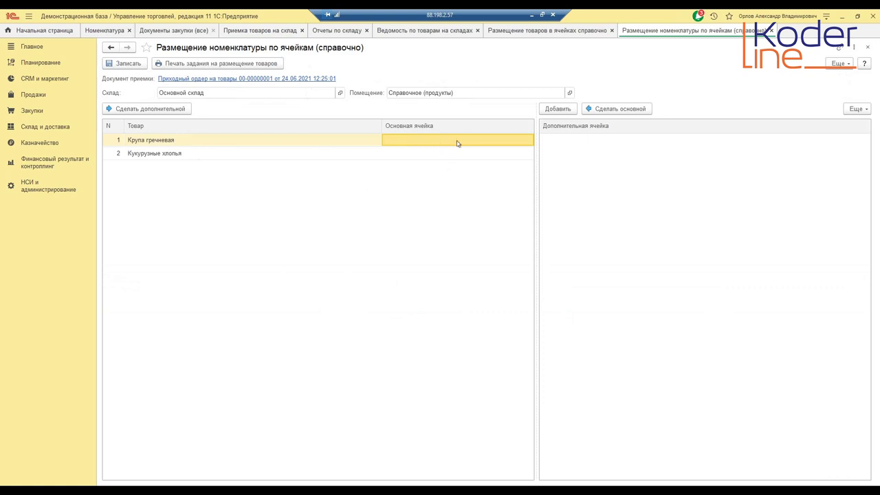
{"action": "left_click", "coordinate": [461, 143]}
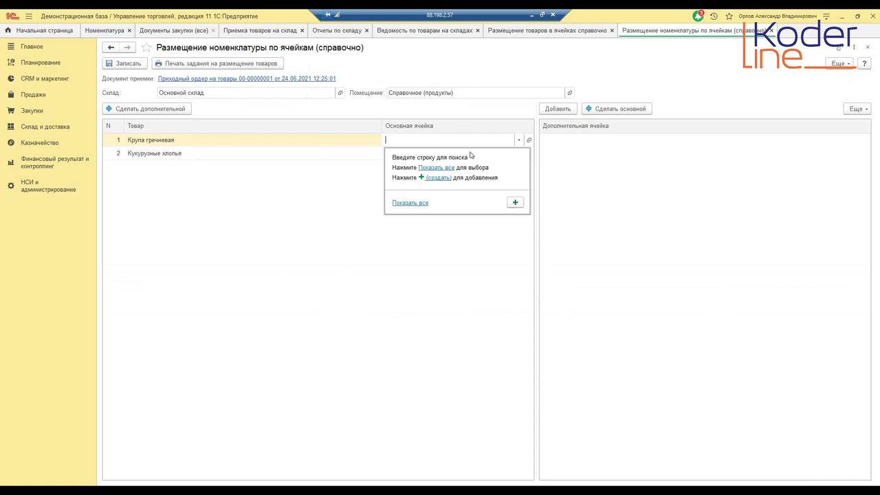
{"action": "left_click", "coordinate": [440, 170]}
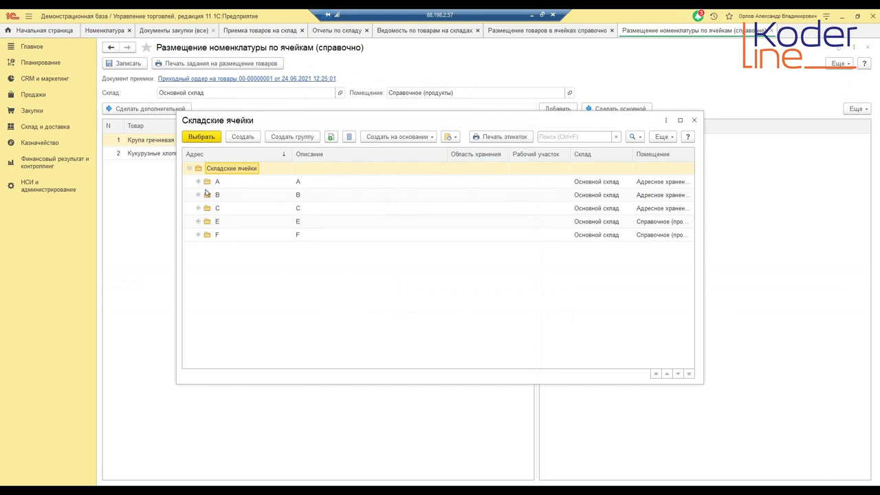
{"action": "left_click", "coordinate": [197, 222]}
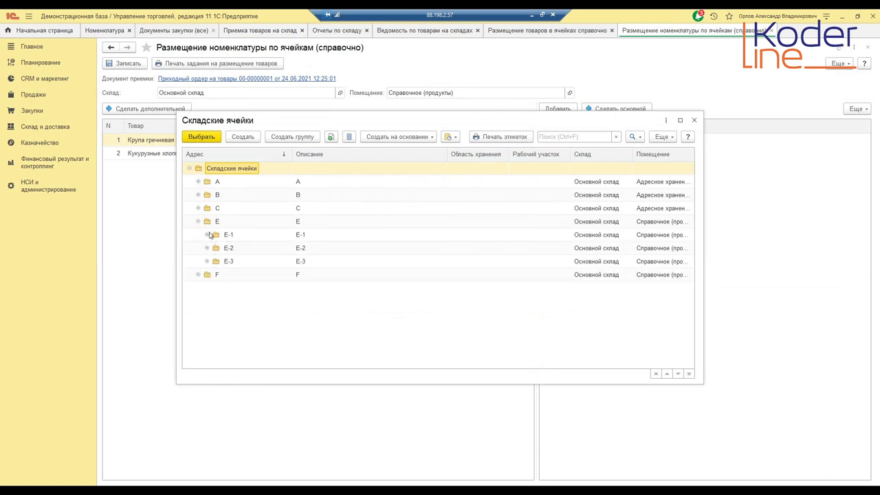
{"action": "left_click", "coordinate": [207, 235]}
{"action": "left_click", "coordinate": [216, 248]}
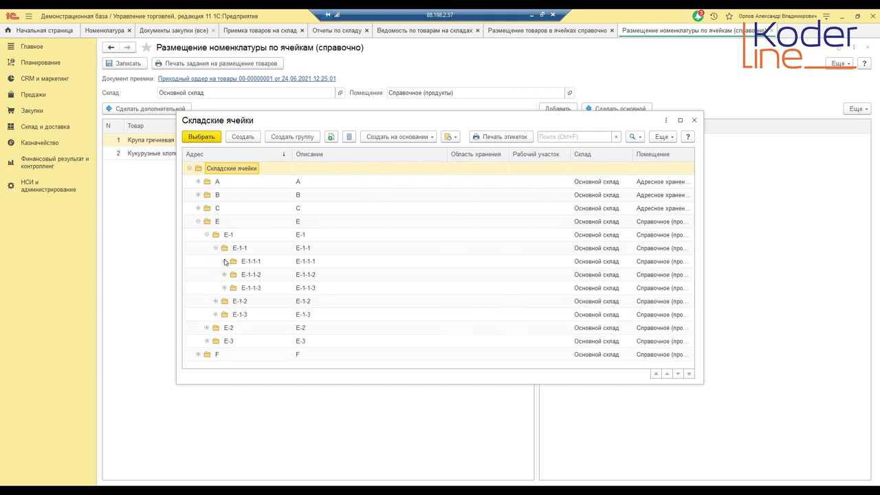
{"action": "left_click", "coordinate": [224, 261]}
{"action": "left_click", "coordinate": [262, 275]}
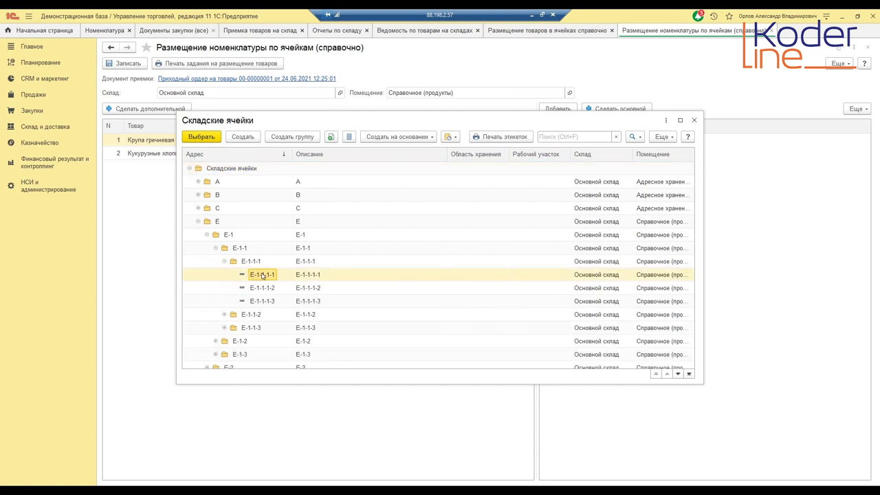
{"action": "double_click", "coordinate": [262, 275]}
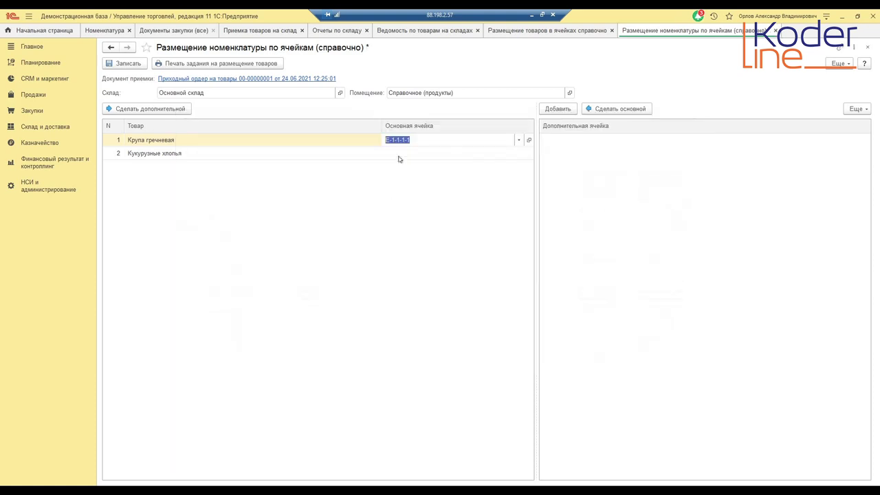
- Assign storage cell F-1-1-1-1 as the main cell for Кукурузные хлопья
{"action": "left_click", "coordinate": [406, 153]}
{"action": "left_click", "coordinate": [508, 154]}
{"action": "left_click", "coordinate": [414, 188]}
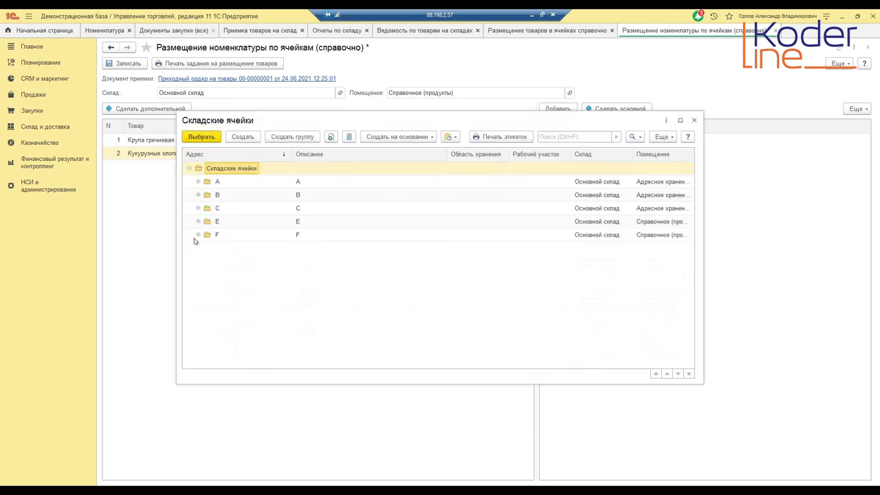
{"action": "left_click", "coordinate": [198, 235]}
{"action": "left_click", "coordinate": [207, 248]}
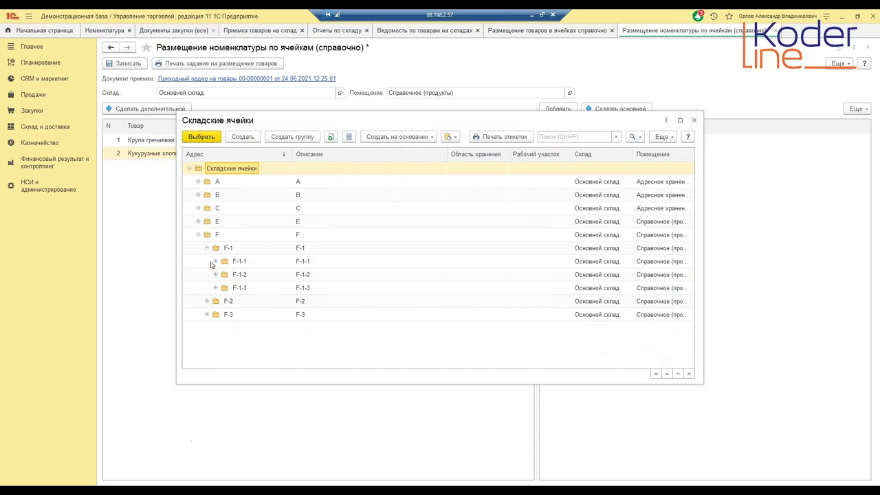
{"action": "left_click", "coordinate": [216, 261]}
{"action": "left_click", "coordinate": [222, 276]}
{"action": "left_click", "coordinate": [224, 275]}
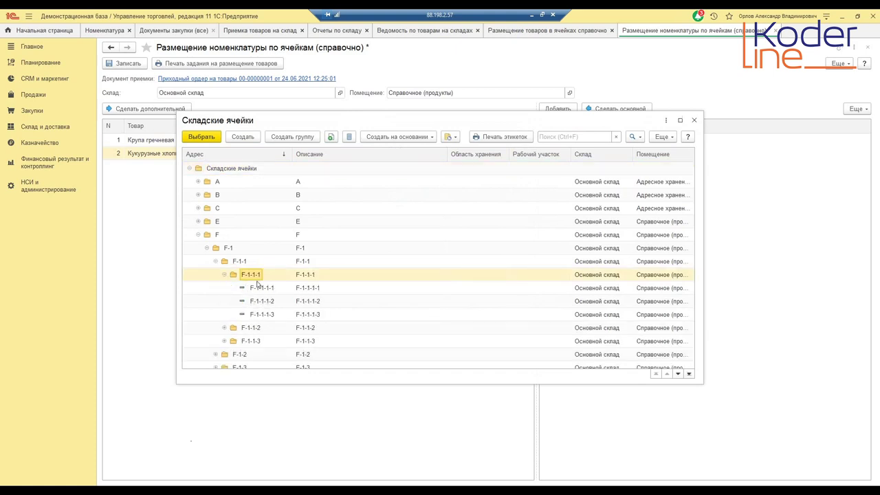
{"action": "double_click", "coordinate": [259, 287]}
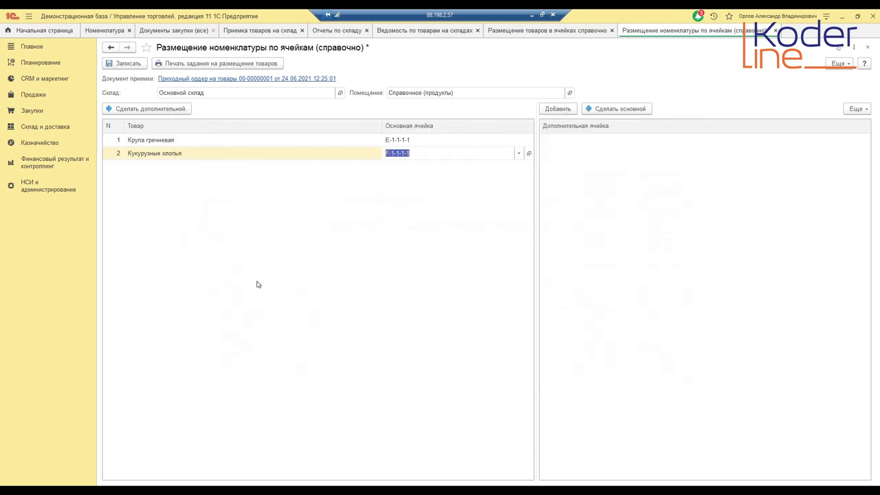
- Add E-1-2-1-3 as an additional cell for Крупа гречневая, switching the storage cell list to the flat Список view mode
{"action": "left_click", "coordinate": [480, 142]}
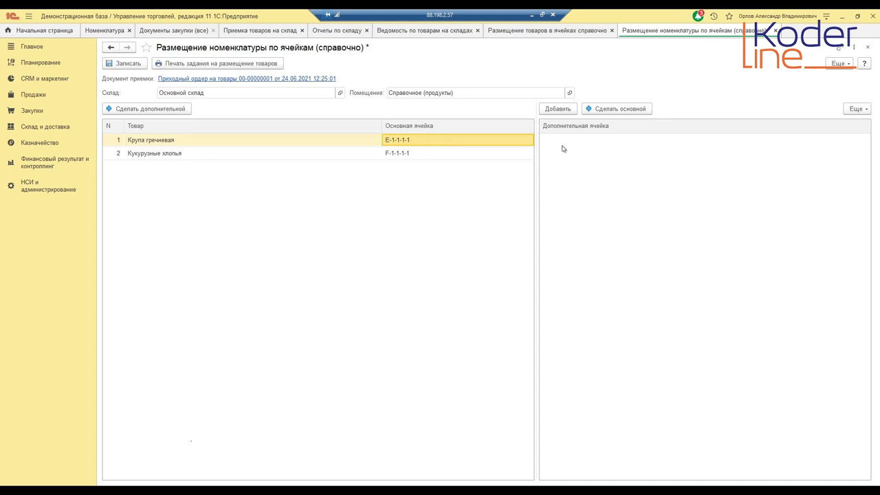
{"action": "left_click", "coordinate": [558, 111]}
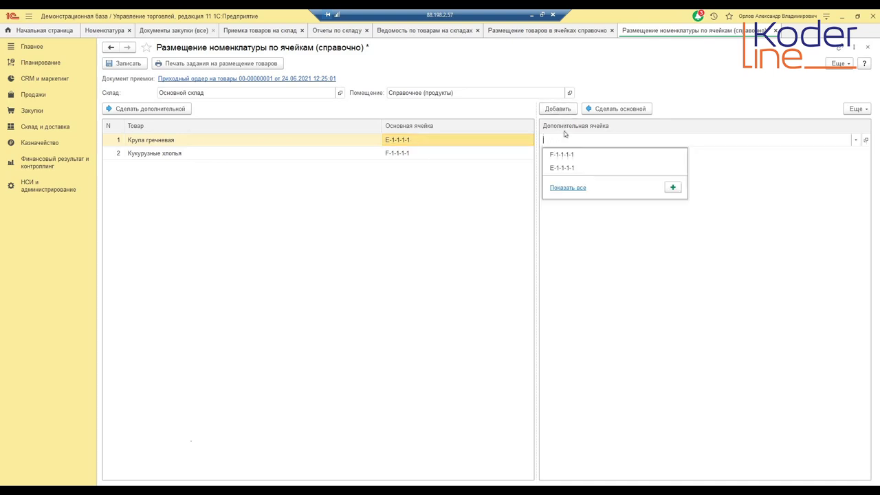
{"action": "left_click", "coordinate": [565, 189]}
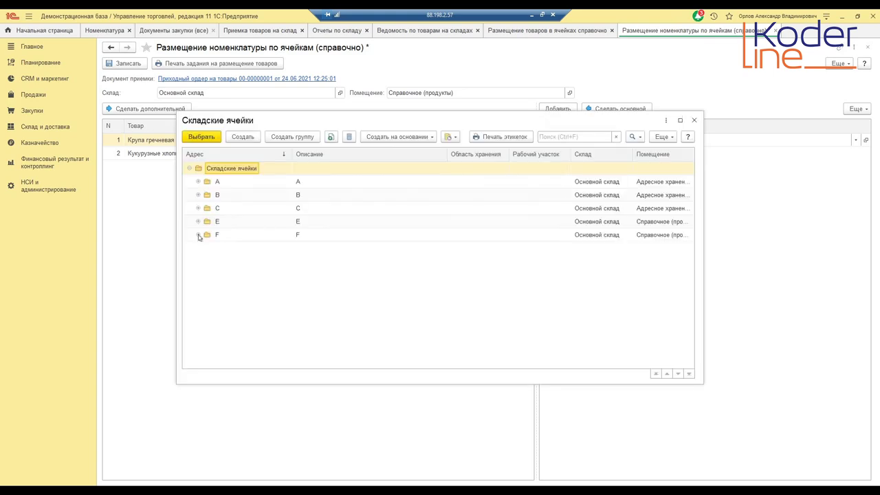
{"action": "left_click", "coordinate": [198, 236]}
{"action": "left_click", "coordinate": [664, 136]}
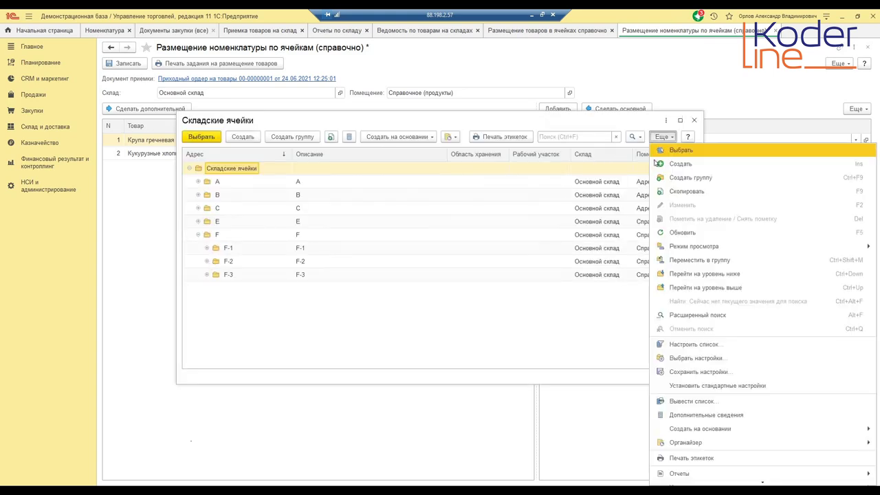
{"action": "mouse_move", "coordinate": [678, 248]}
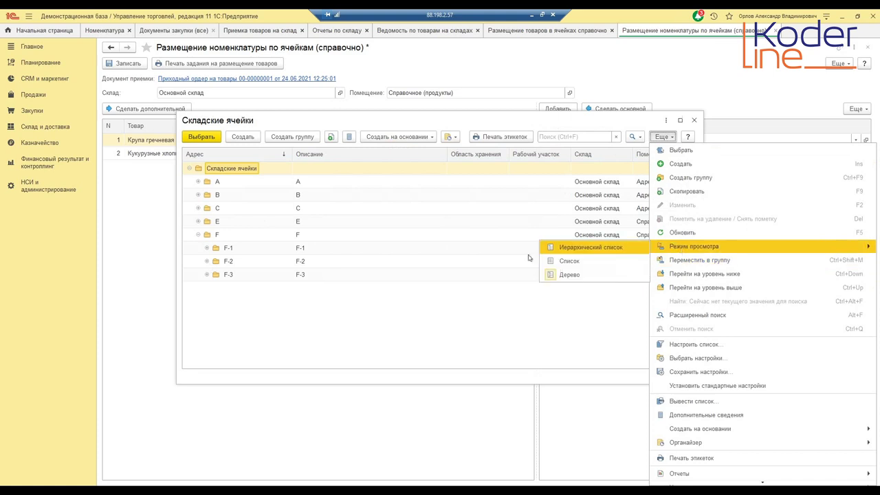
{"action": "left_click", "coordinate": [619, 260]}
{"action": "scroll", "coordinate": [231, 322], "scroll_direction": "down", "scroll_amount": 3}
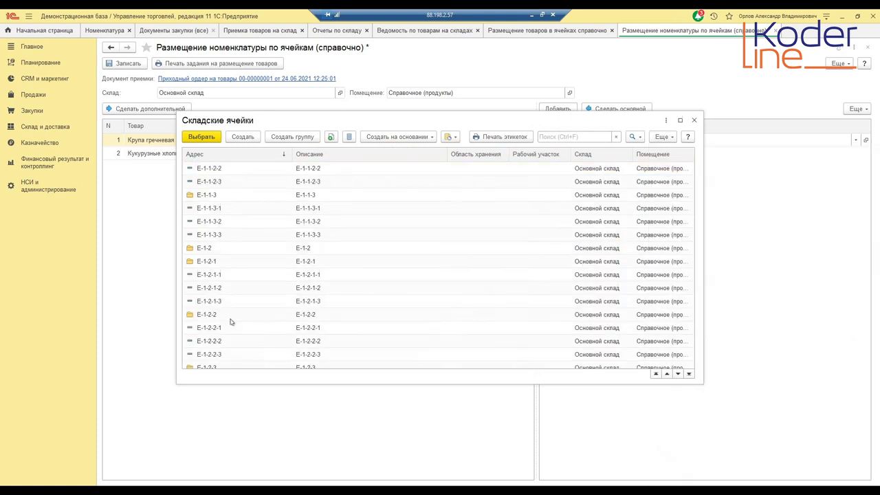
{"action": "left_click", "coordinate": [217, 301]}
{"action": "double_click", "coordinate": [218, 301]}
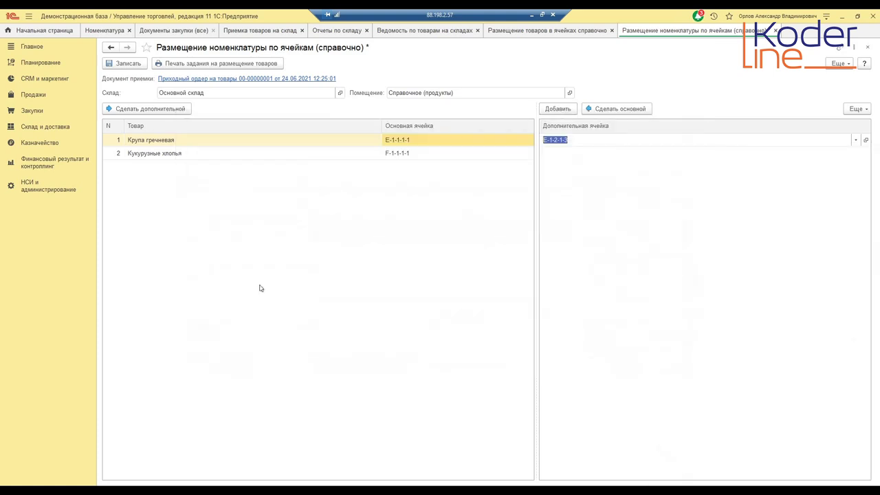
- Add E-1-1-3-3 as an additional cell for Кукурузные хлопья and save the placement
{"action": "left_click", "coordinate": [473, 157]}
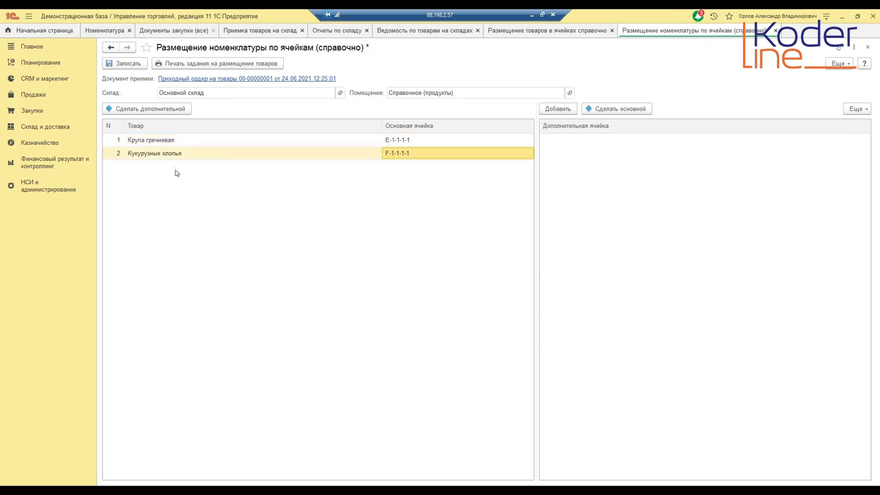
{"action": "left_click", "coordinate": [553, 138]}
{"action": "left_click", "coordinate": [562, 109]}
{"action": "left_click", "coordinate": [563, 200]}
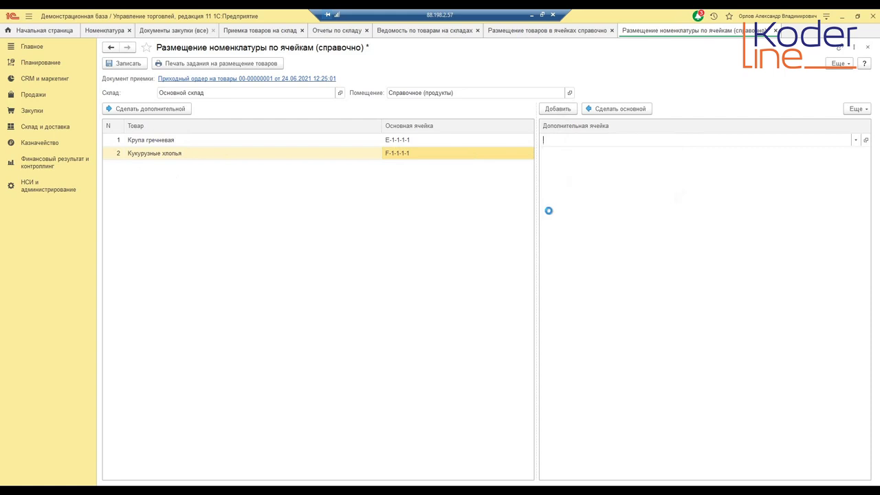
{"action": "double_click", "coordinate": [210, 355]}
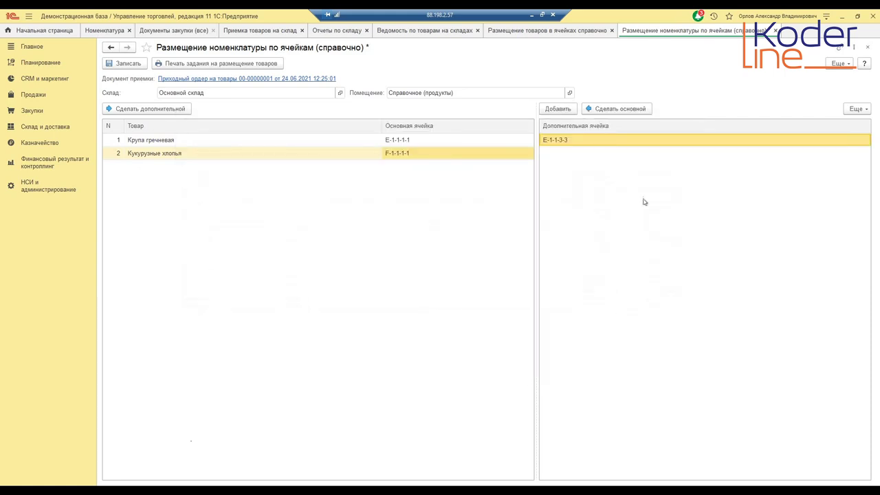
{"action": "left_click", "coordinate": [137, 66]}
- Regenerate the report Размещение товаров в ячейках справочно and check the main and additional cells of Крупа гречневая and Кукурузные хлопья
{"action": "left_click", "coordinate": [523, 31]}
{"action": "left_click", "coordinate": [123, 95]}
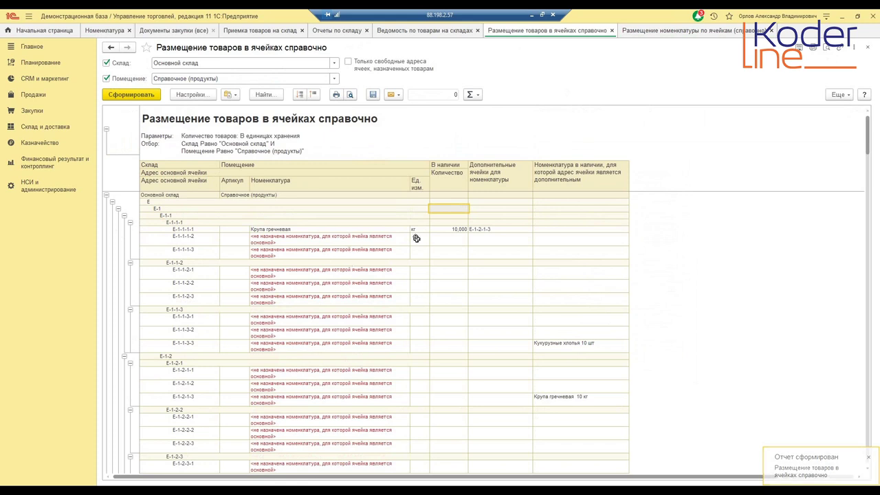
{"action": "left_click", "coordinate": [289, 231]}
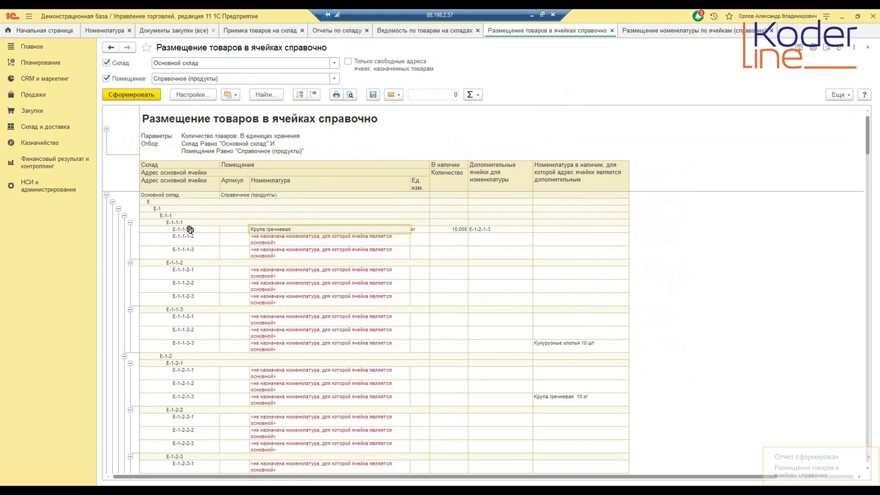
{"action": "left_click", "coordinate": [190, 229]}
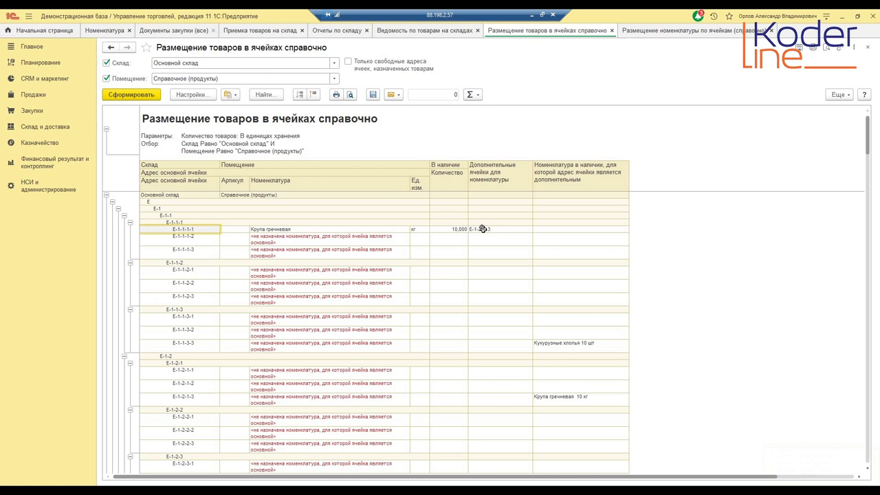
{"action": "left_click", "coordinate": [485, 229]}
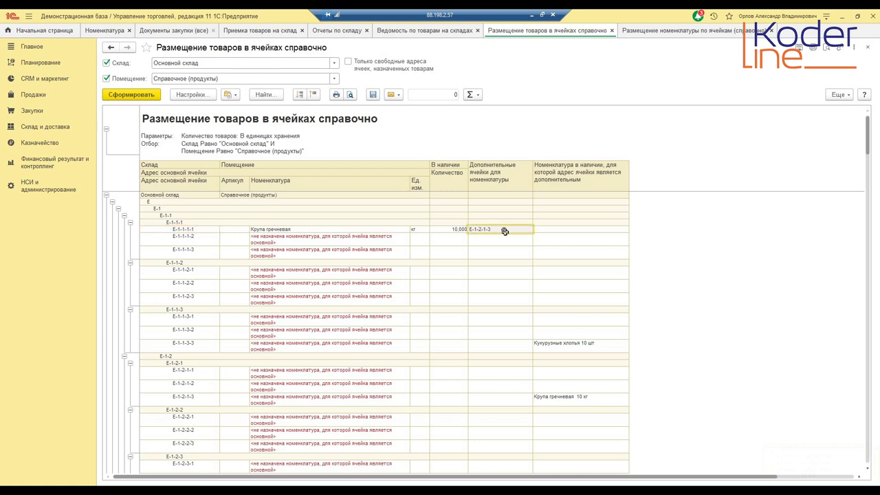
{"action": "left_click", "coordinate": [558, 346]}
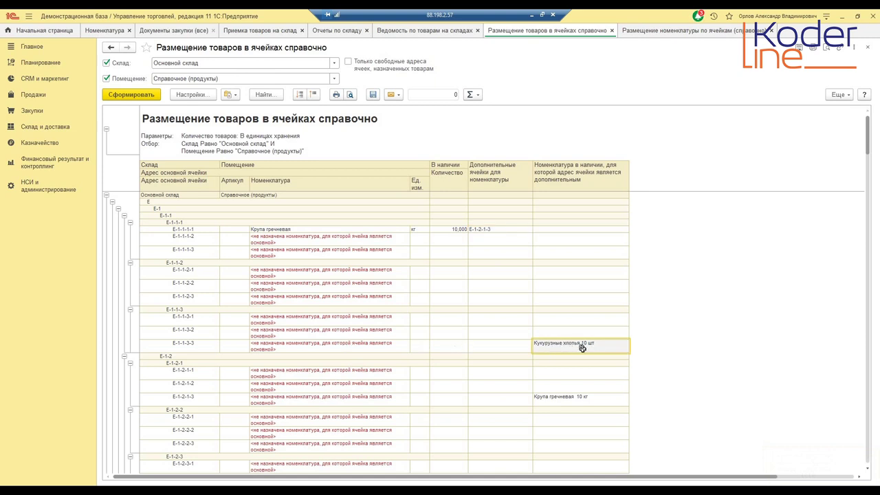
{"action": "scroll", "coordinate": [423, 350], "scroll_direction": "down", "scroll_amount": 5}
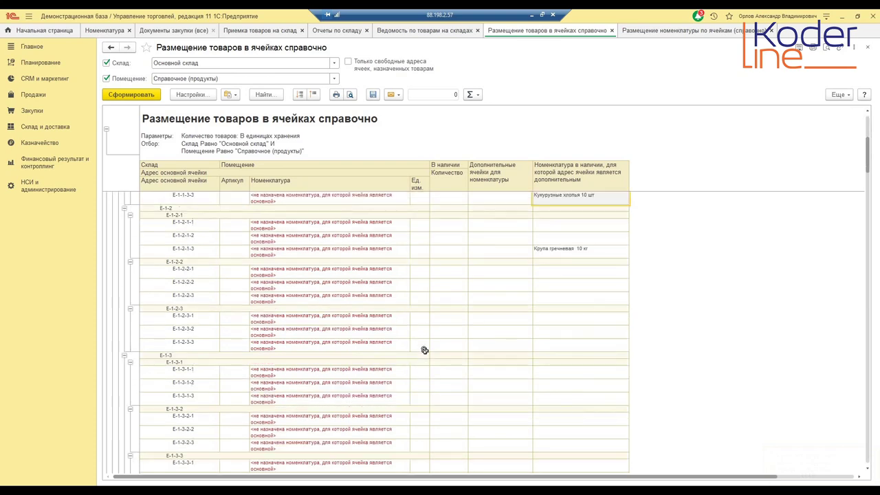
{"action": "scroll", "coordinate": [510, 361], "scroll_direction": "down", "scroll_amount": 15}
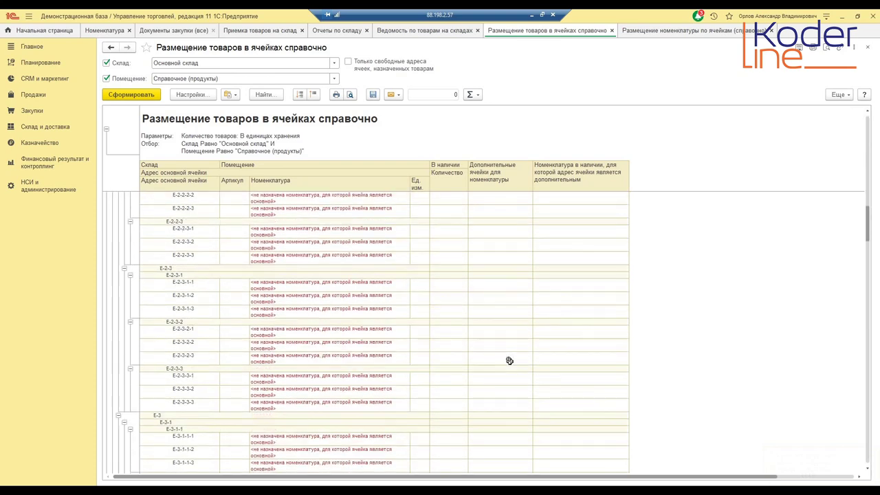
{"action": "scroll", "coordinate": [510, 361], "scroll_direction": "up", "scroll_amount": 2}
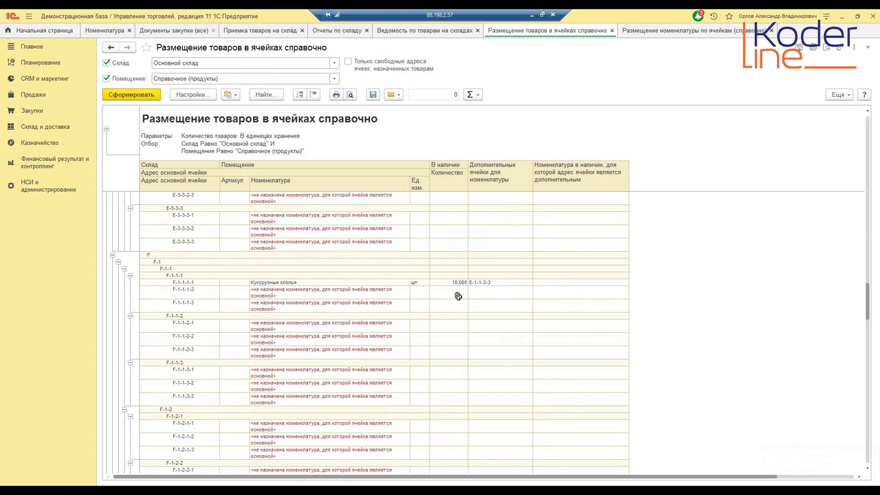
{"action": "left_click", "coordinate": [277, 282]}
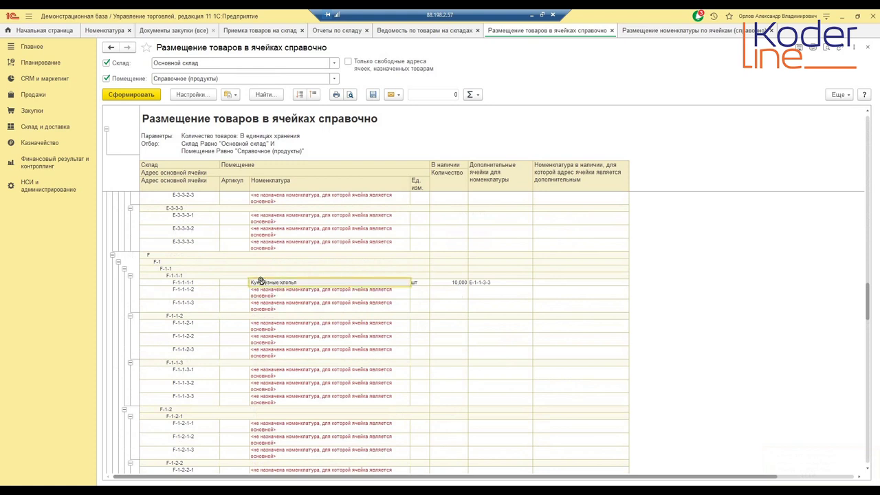
- Open the item card of Кукурузные хлопья from the report and check its main and additional storage cells in the placement list
{"action": "left_click", "coordinate": [490, 282]}
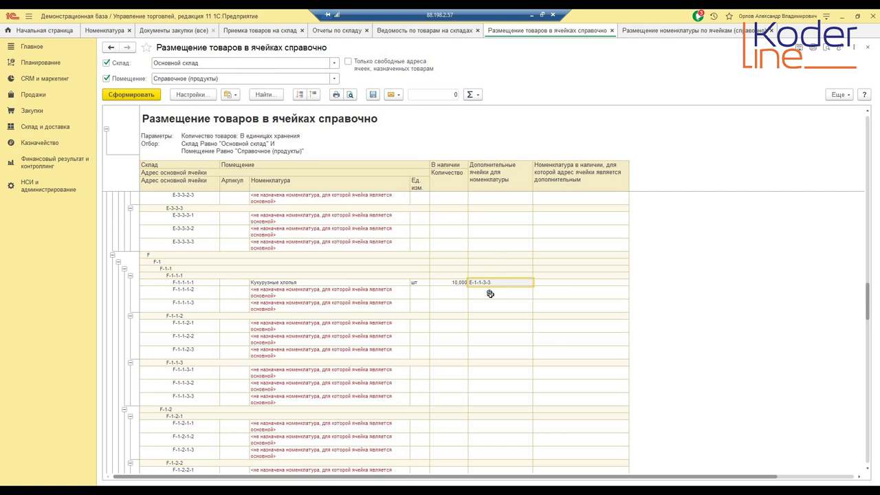
{"action": "left_click", "coordinate": [326, 282]}
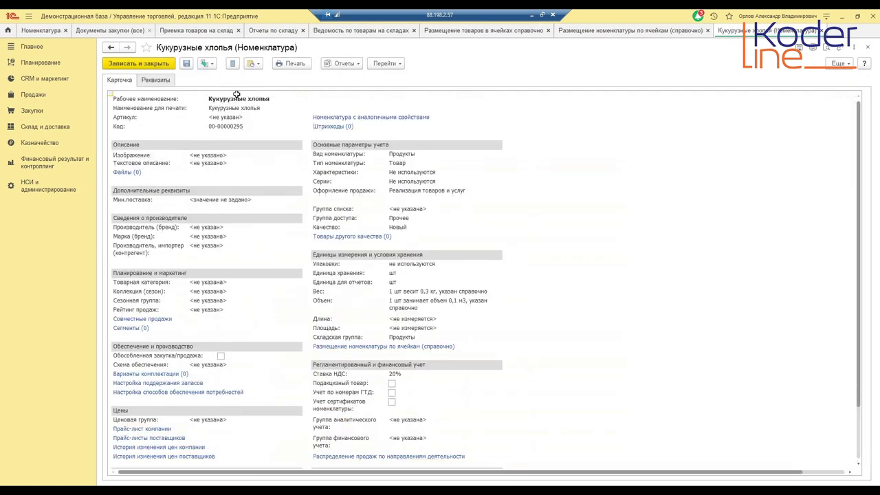
{"action": "left_click", "coordinate": [384, 63]}
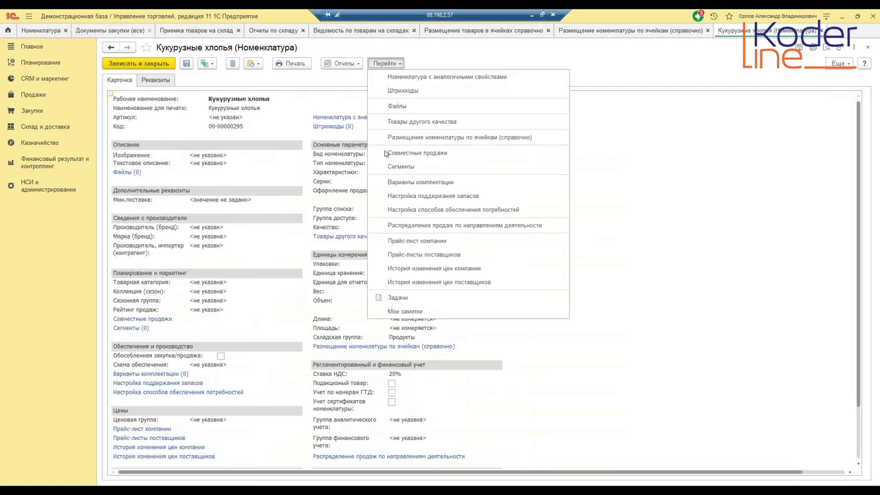
{"action": "left_click", "coordinate": [476, 137]}
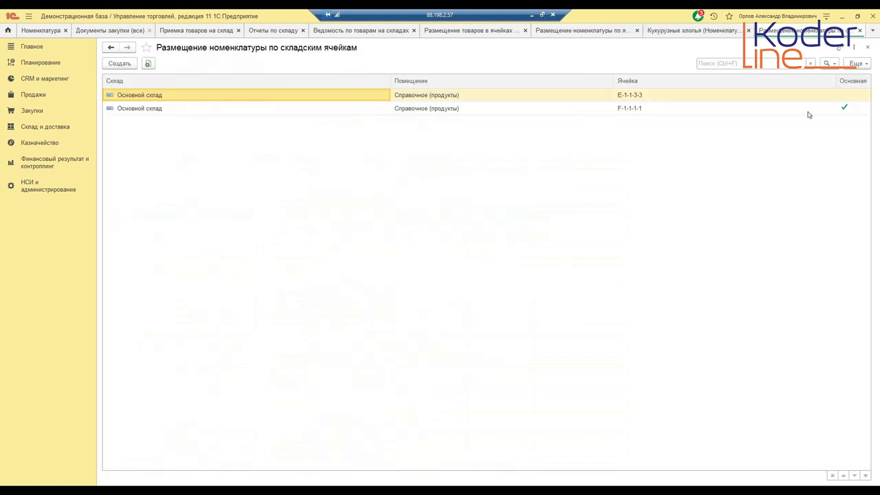
{"action": "left_click", "coordinate": [856, 109]}
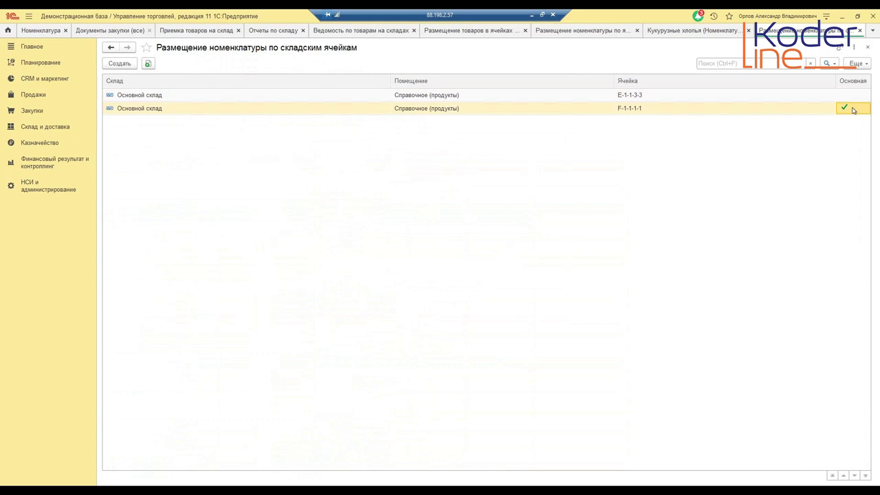
{"action": "left_click", "coordinate": [779, 97]}
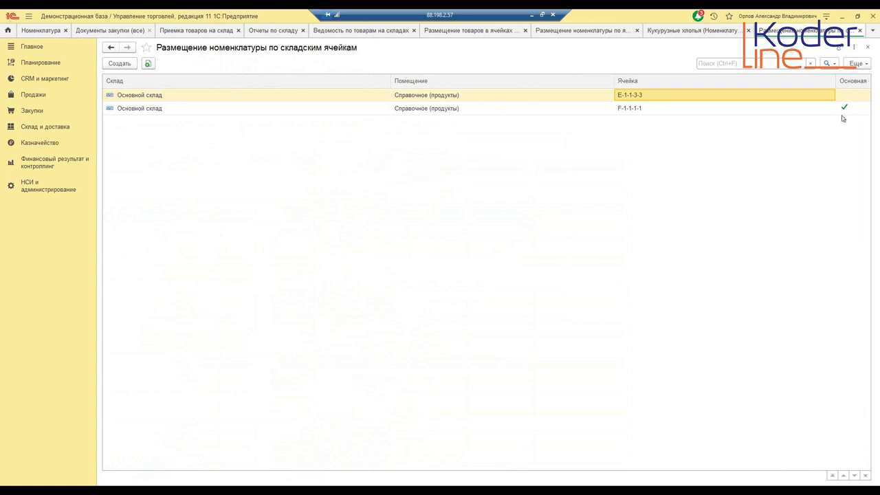
{"action": "left_click", "coordinate": [868, 46]}
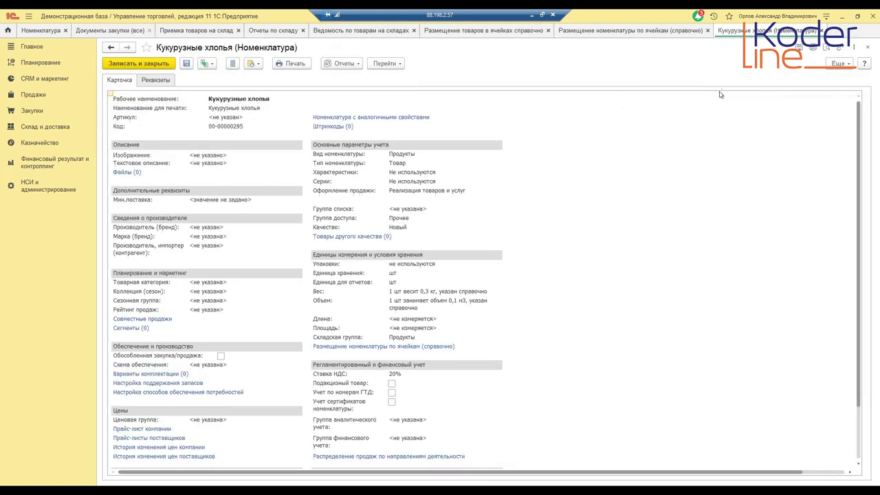
{"action": "left_click", "coordinate": [822, 30]}
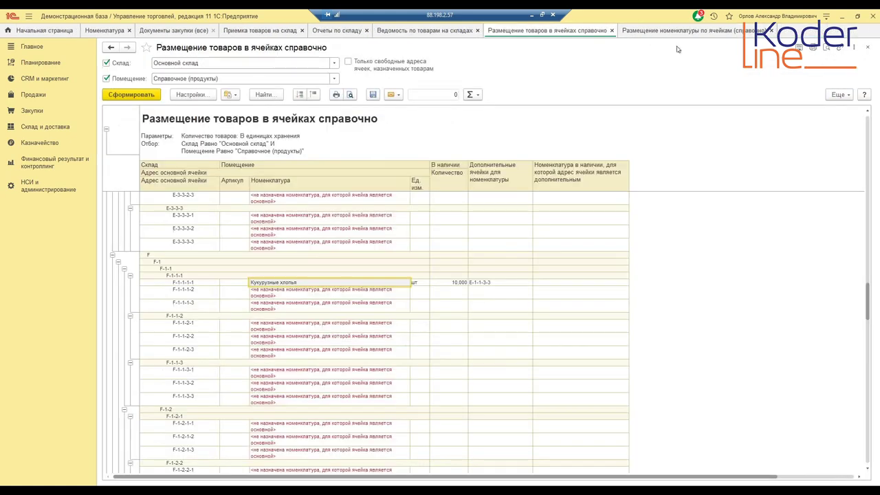
- Close the placement report and the form Размещение номенклатуры по ячейкам (справочно), returning to the goods receipt list
{"action": "left_click", "coordinate": [611, 31]}
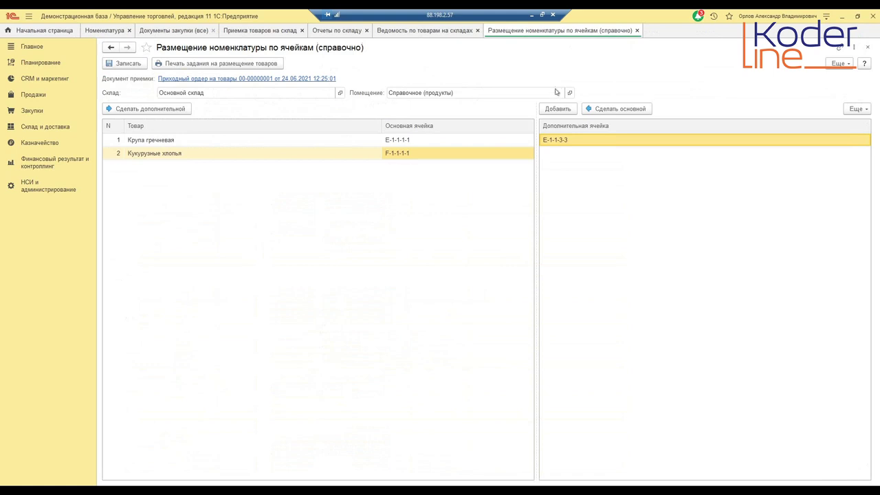
{"action": "left_click", "coordinate": [637, 30]}
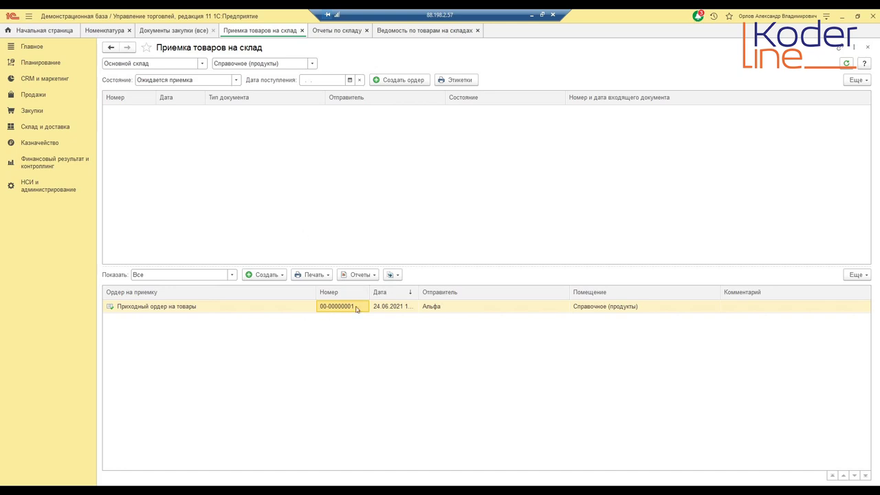
{"action": "left_click", "coordinate": [264, 308]}
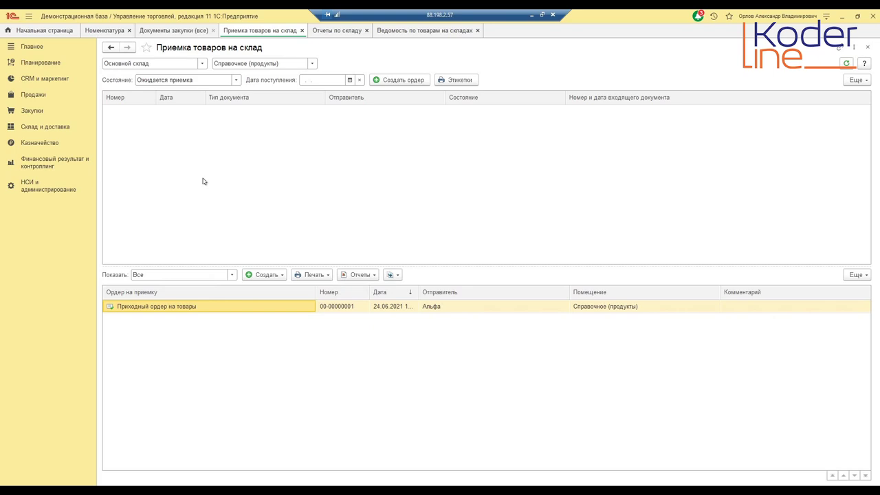
- Create a goods purchase document with the operation Закупка у поставщика, supplier Альфа and warehouse Основной склад
{"action": "left_click", "coordinate": [165, 31]}
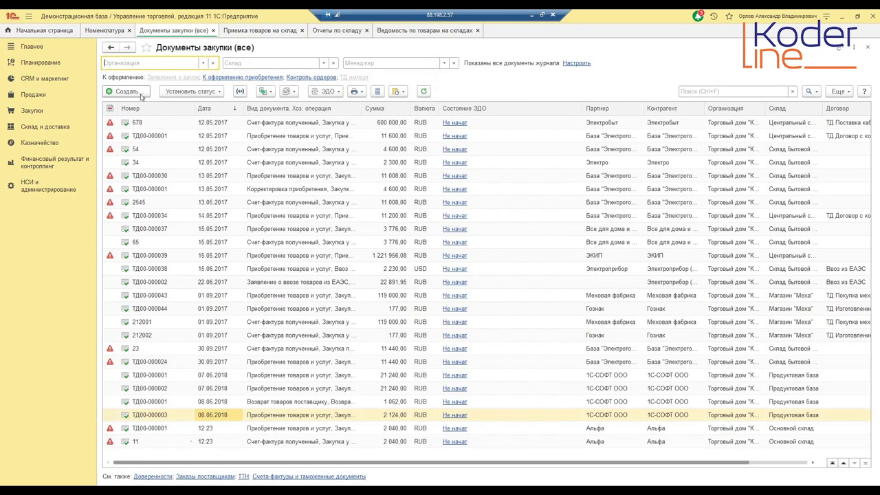
{"action": "left_click", "coordinate": [141, 96]}
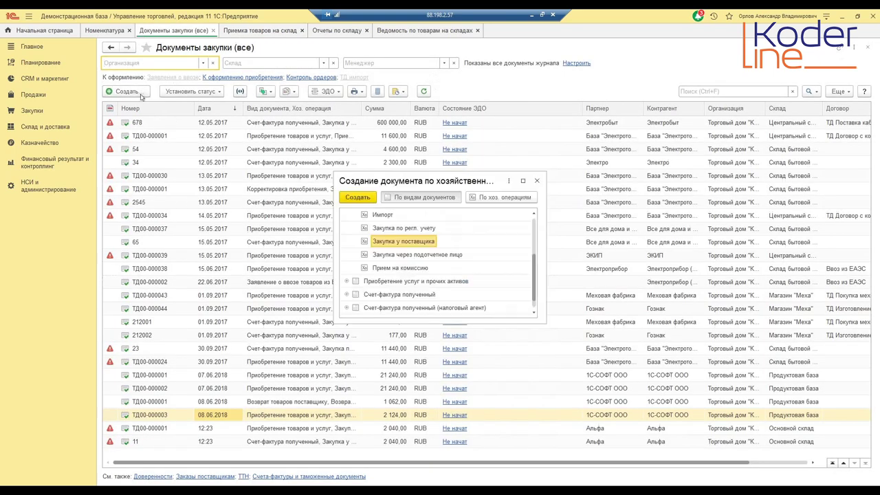
{"action": "double_click", "coordinate": [398, 241]}
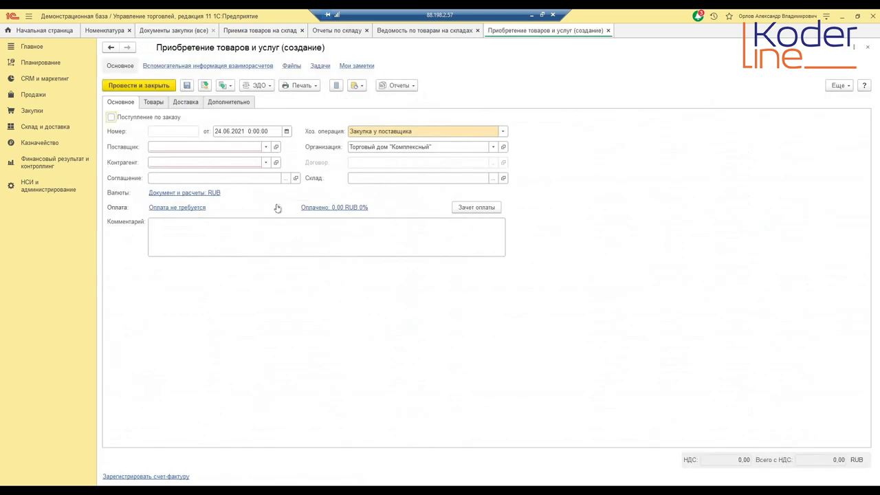
{"action": "left_click", "coordinate": [207, 147]}
{"action": "left_click", "coordinate": [200, 163]}
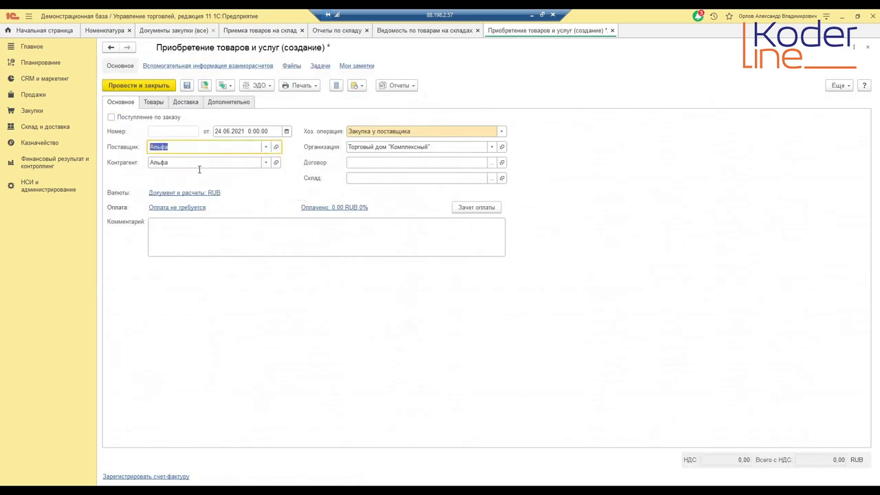
{"action": "left_click", "coordinate": [353, 178]}
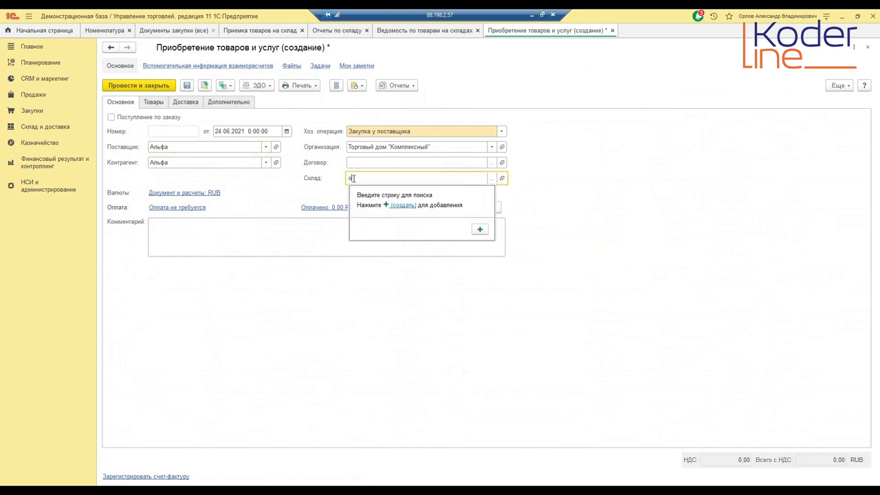
{"action": "left_click", "coordinate": [371, 204]}
- Start product selection for the purchase document's goods table and show the items of kind Гидроизоляционные материалы
{"action": "left_click", "coordinate": [153, 102]}
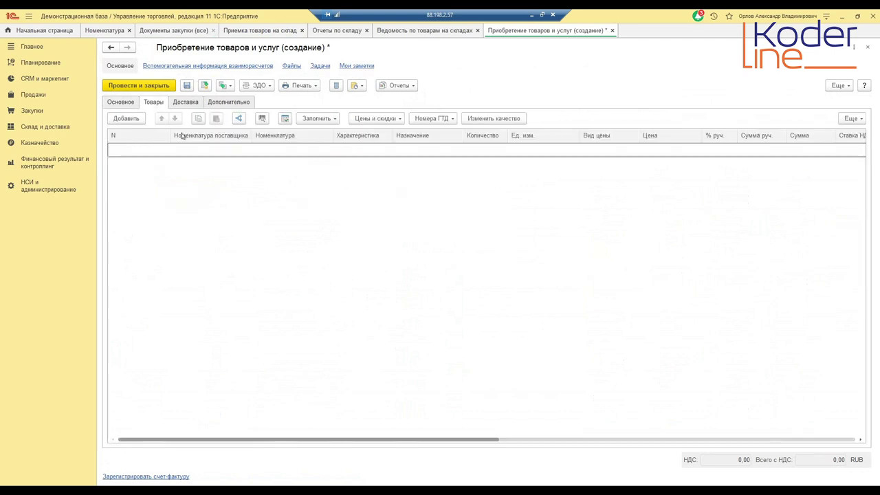
{"action": "left_click", "coordinate": [334, 119]}
{"action": "left_click", "coordinate": [340, 130]}
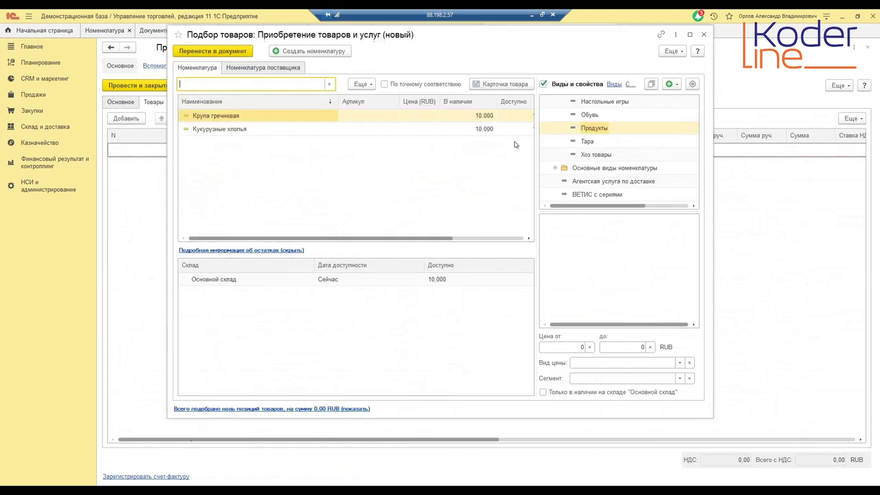
{"action": "scroll", "coordinate": [588, 147], "scroll_direction": "up", "scroll_amount": 1}
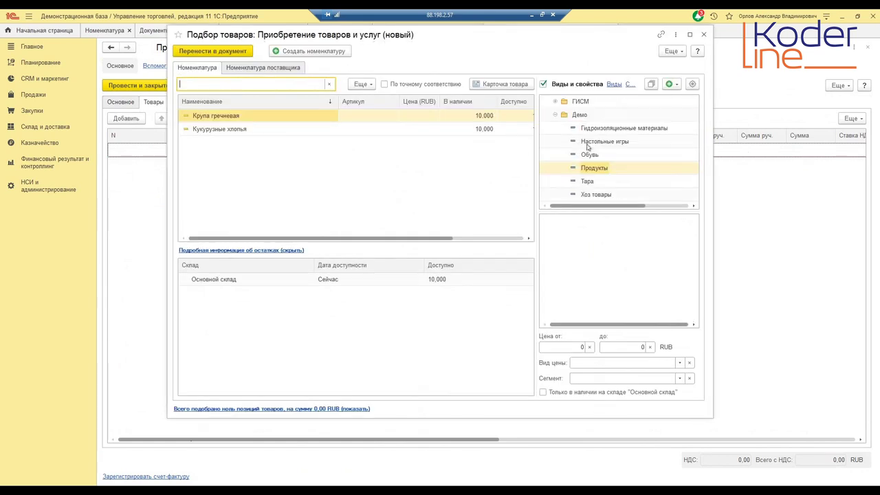
{"action": "left_click", "coordinate": [590, 130]}
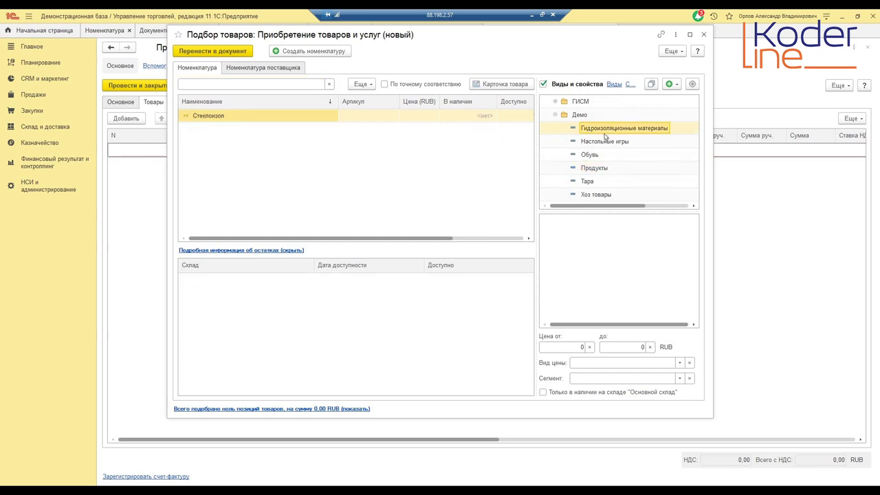
- Add Стеклоизол to the selection with a quantity of 25 rolls at a price of 1 500 RUB
{"action": "double_click", "coordinate": [231, 120]}
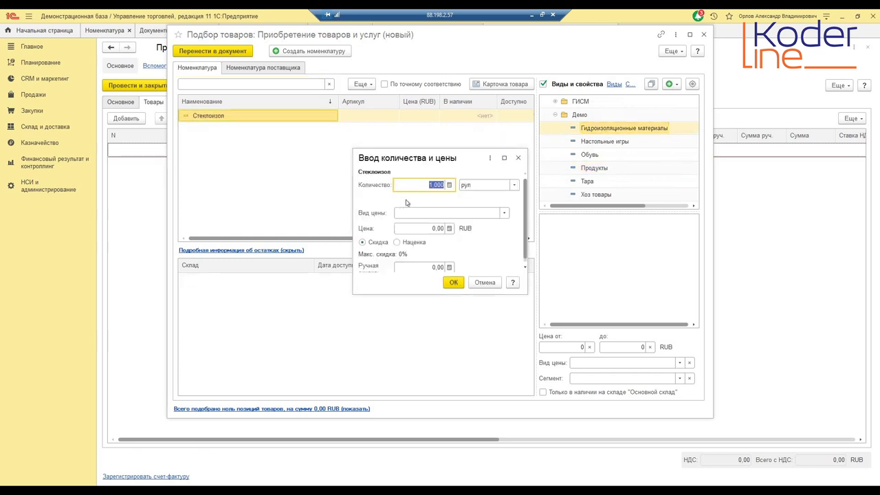
{"action": "type", "text": "1"}
{"action": "type", "text": "5"}
{"action": "key", "text": "Tab"}
{"action": "key", "text": "Tab"}
{"action": "key", "text": "Tab"}
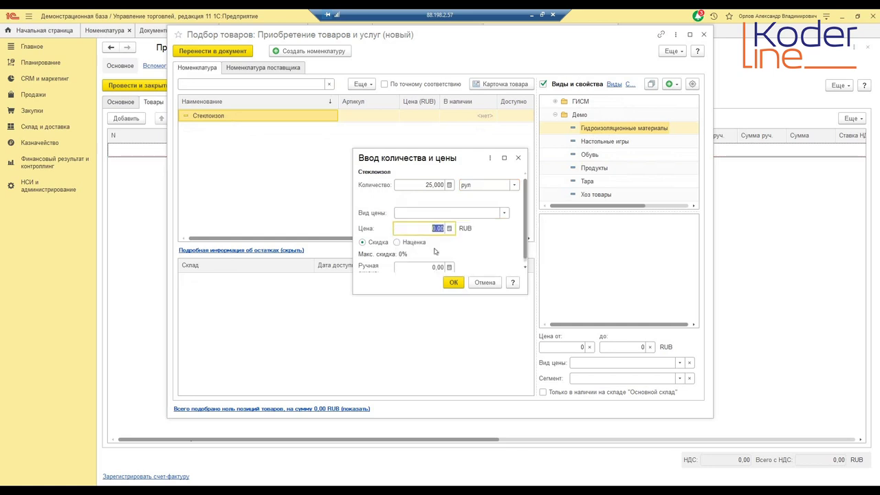
{"action": "type", "text": "1 500"}
{"action": "key", "text": "Tab"}
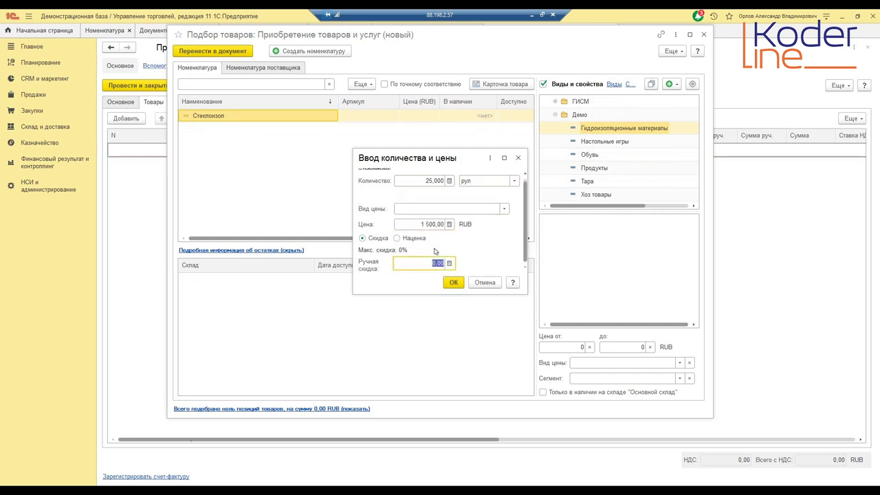
{"action": "left_click", "coordinate": [453, 283]}
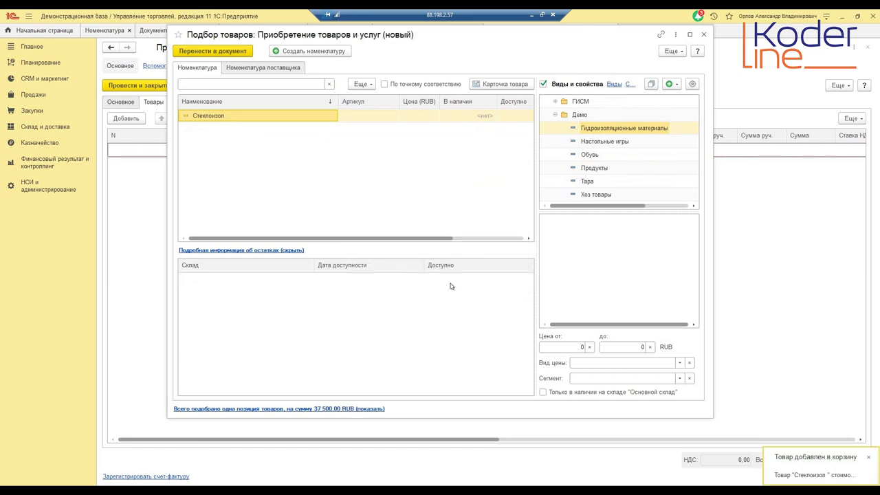
- Add Свинтус from the kind Настольные игры to the selection with a quantity of 10 at a price of 300 RUB
{"action": "left_click", "coordinate": [614, 142]}
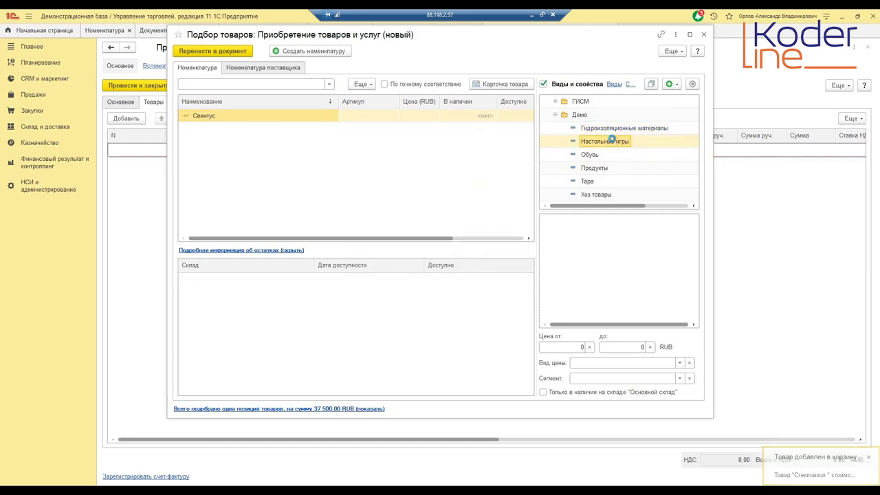
{"action": "double_click", "coordinate": [614, 141]}
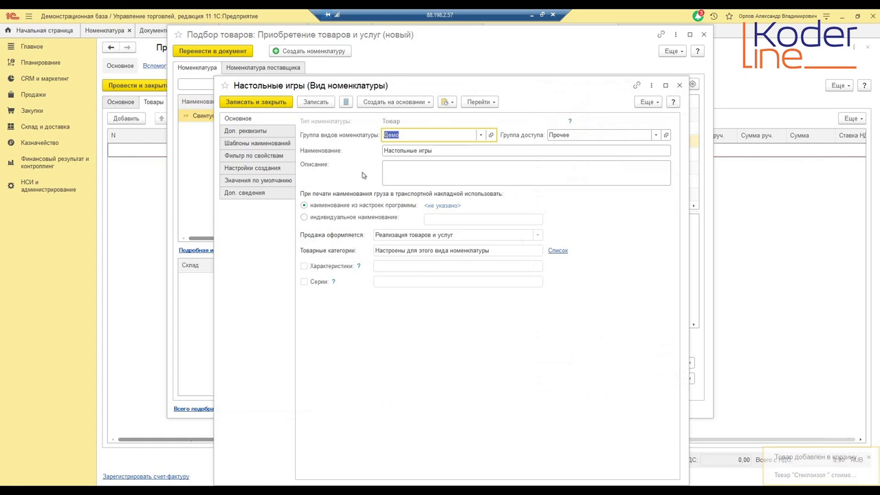
{"action": "left_click", "coordinate": [679, 85]}
{"action": "double_click", "coordinate": [230, 116]}
{"action": "type", "text": "10"}
{"action": "key", "text": "Tab"}
{"action": "left_click", "coordinate": [431, 228]}
{"action": "type", "text": "3"}
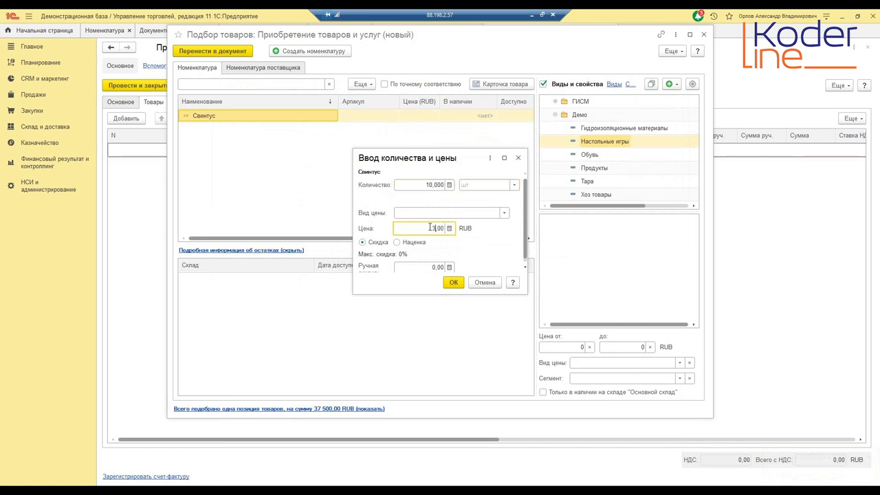
{"action": "type", "text": "00"}
{"action": "key", "text": "Tab"}
{"action": "left_click", "coordinate": [450, 283]}
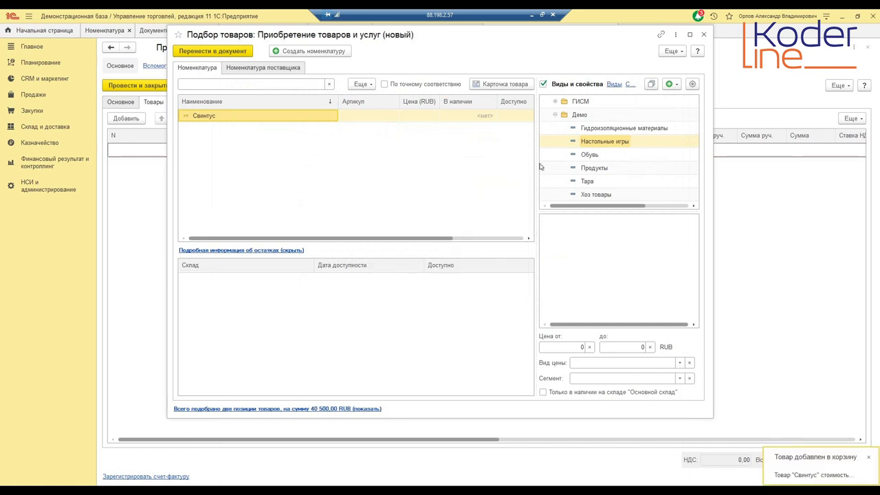
- Add Галоши from the kind Обувь with characteristic Женские, setting the quantity to 50 pairs and the price to 500 RUB
{"action": "left_click", "coordinate": [594, 157]}
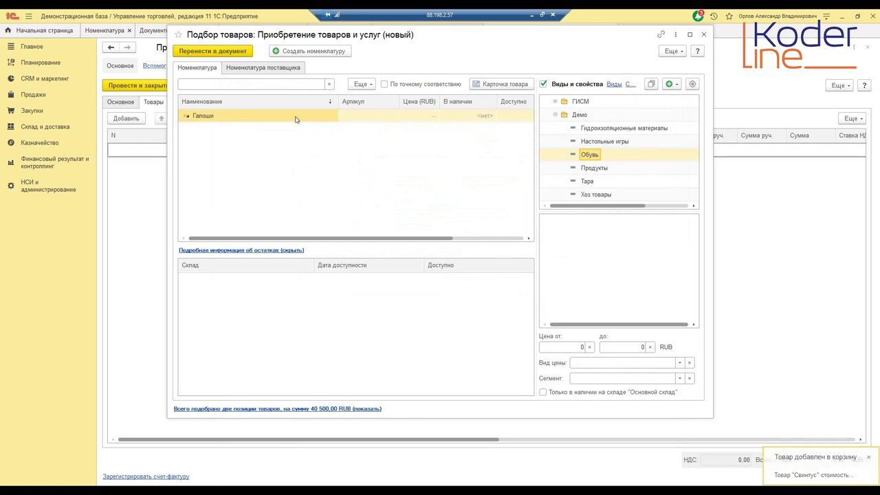
{"action": "double_click", "coordinate": [296, 119]}
{"action": "double_click", "coordinate": [215, 118]}
{"action": "type", "text": "50"}
{"action": "key", "text": "Tab"}
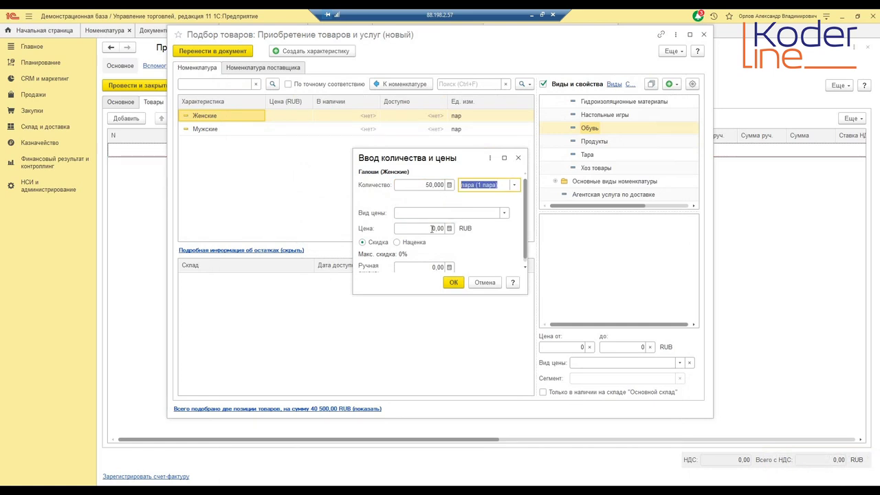
{"action": "left_click", "coordinate": [433, 229]}
{"action": "type", "text": "500"}
{"action": "key", "text": "Tab"}
{"action": "left_click", "coordinate": [453, 282]}
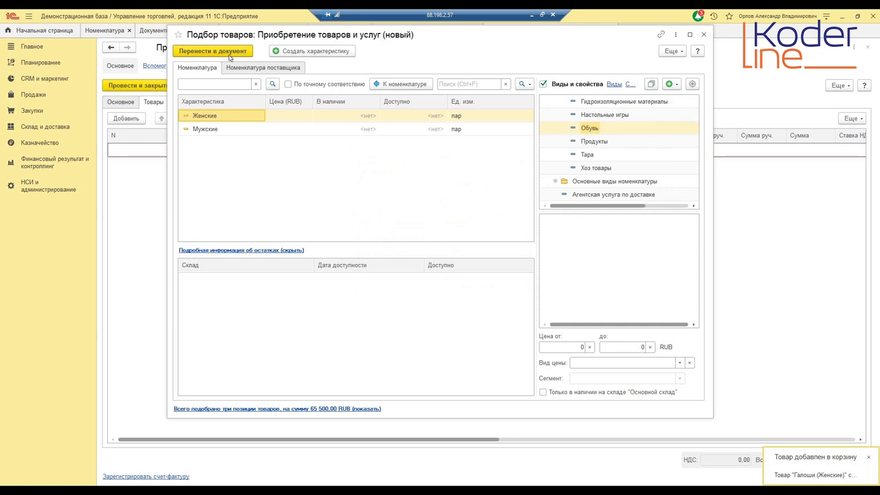
- Transfer the selected products into the purchase document's goods table and look over the delivery and additional sections
{"action": "left_click", "coordinate": [234, 53]}
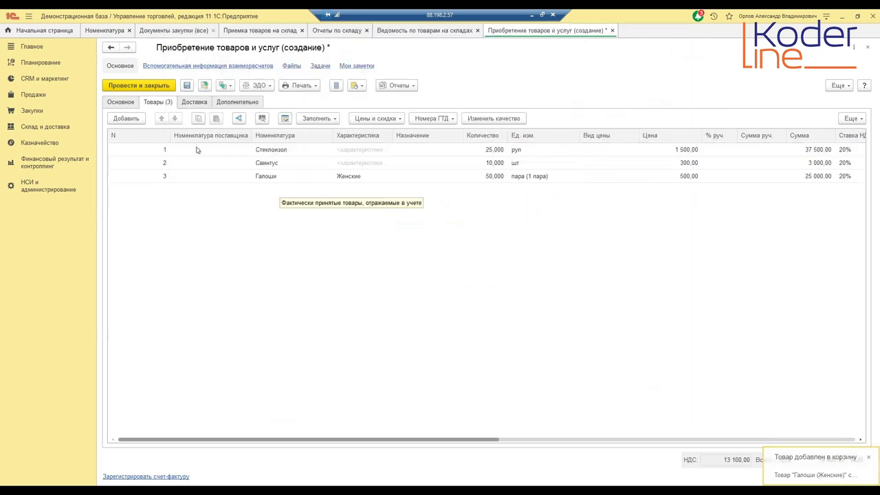
{"action": "left_click", "coordinate": [223, 103]}
{"action": "left_click", "coordinate": [203, 103]}
{"action": "left_click", "coordinate": [158, 102]}
- Post the purchase document, supplementing the goods with the proposed returnable packaging (многооборотная тара)
{"action": "left_click", "coordinate": [205, 85]}
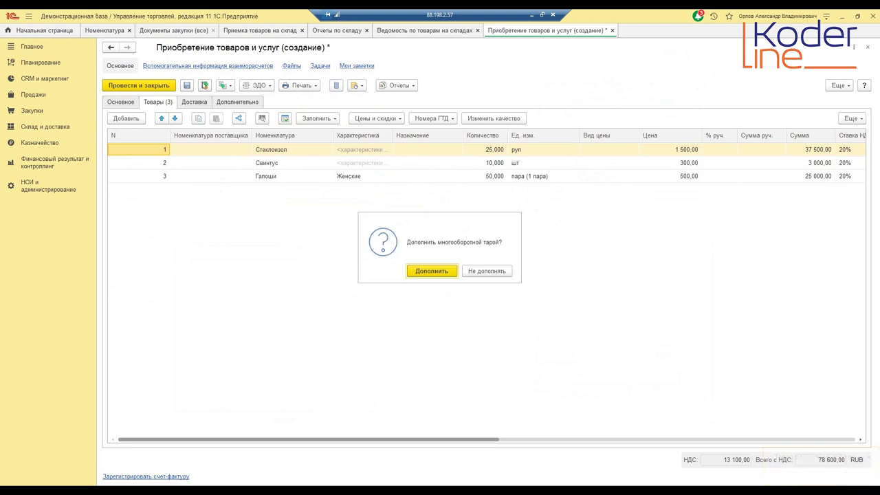
{"action": "left_click", "coordinate": [441, 272]}
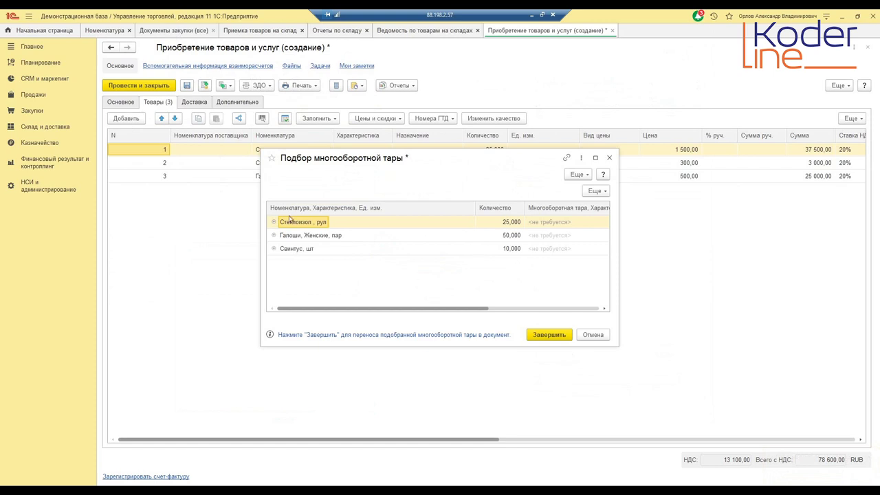
{"action": "left_click", "coordinate": [563, 333]}
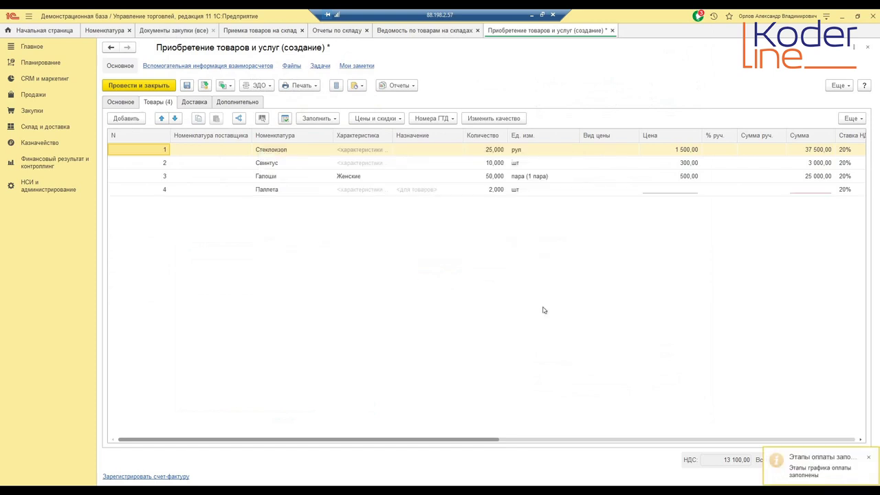
- Set the price of the Паллета row to 100 and dismiss the messages
{"action": "type", "text": "100"}
{"action": "key", "text": "Return"}
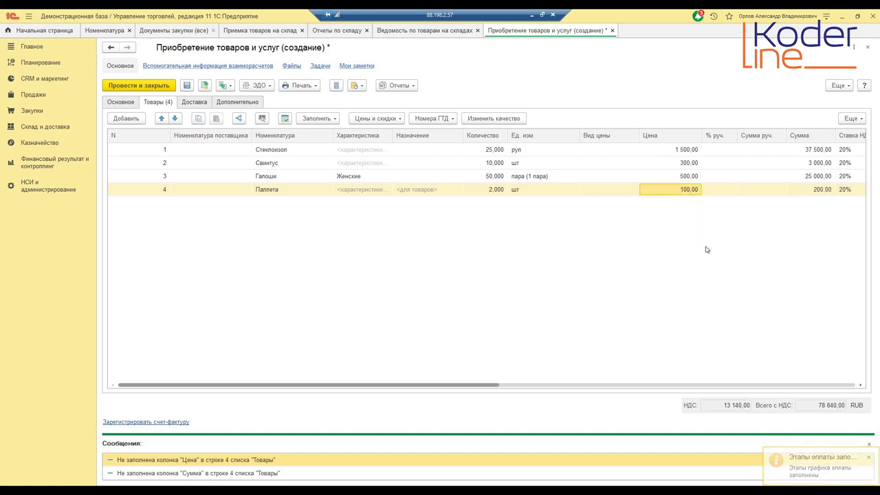
{"action": "left_click", "coordinate": [869, 443]}
- Post the goods purchase document without supplementing it with returnable packaging
{"action": "left_click", "coordinate": [485, 191]}
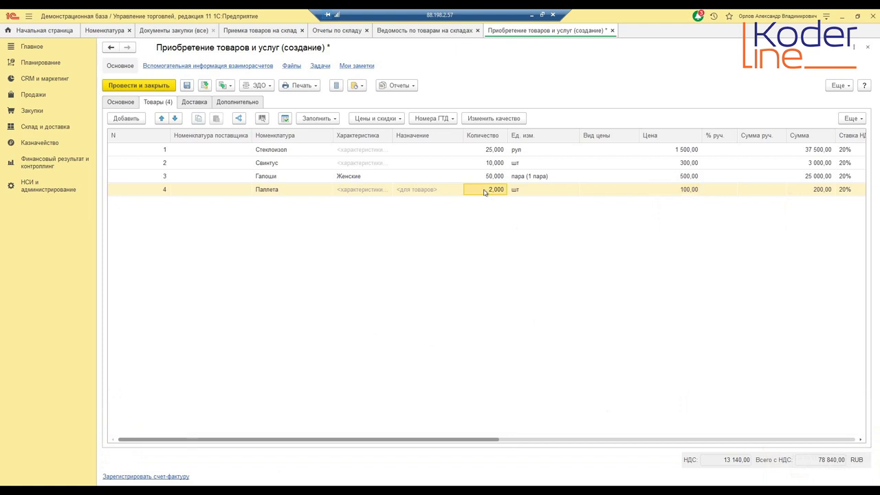
{"action": "left_click", "coordinate": [485, 153]}
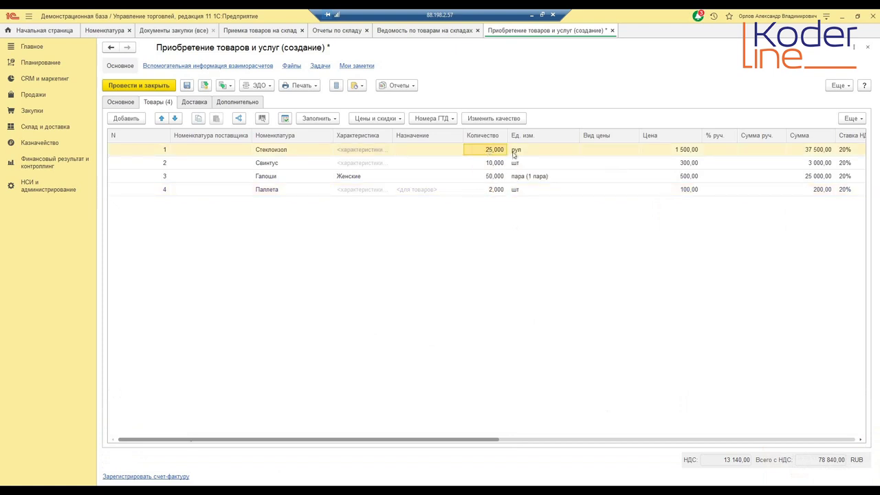
{"action": "left_click", "coordinate": [488, 190]}
{"action": "left_click", "coordinate": [487, 151]}
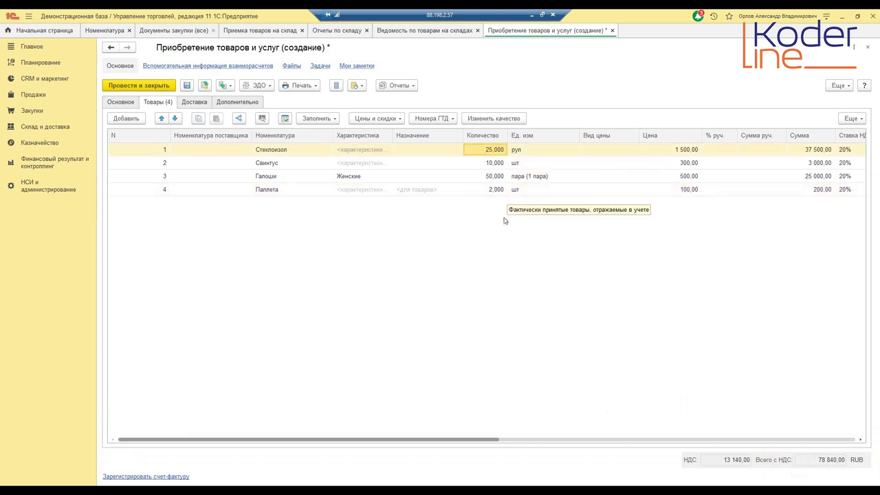
{"action": "left_click", "coordinate": [204, 85]}
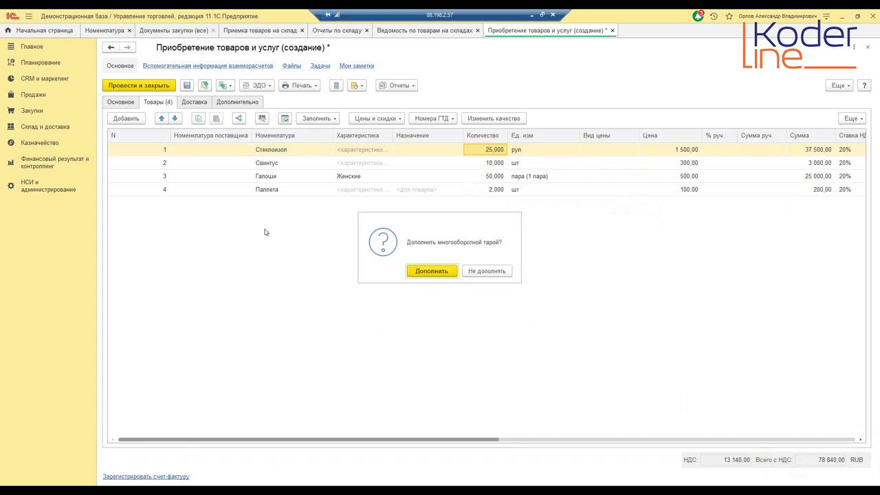
{"action": "left_click", "coordinate": [473, 272]}
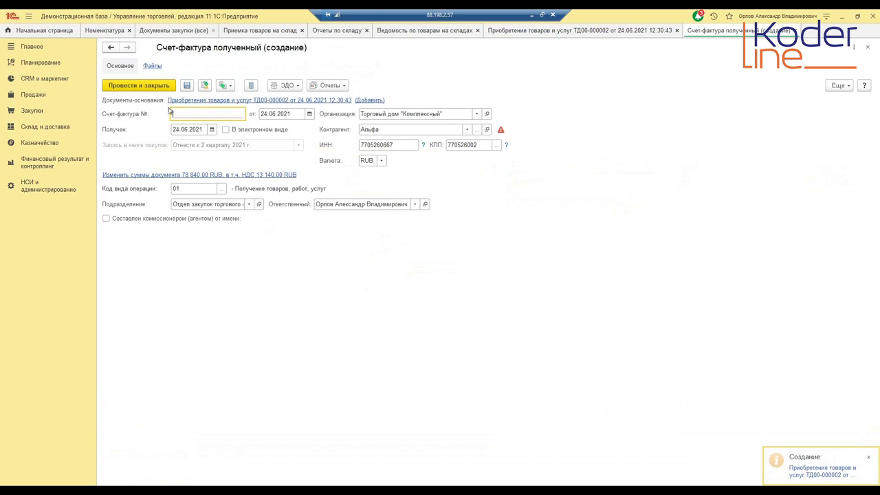
- Register the supplier's received invoice for the purchase with number 11111, then post and close it
{"action": "left_click", "coordinate": [141, 87]}
{"action": "type", "text": "11111"}
{"action": "left_click", "coordinate": [141, 85]}
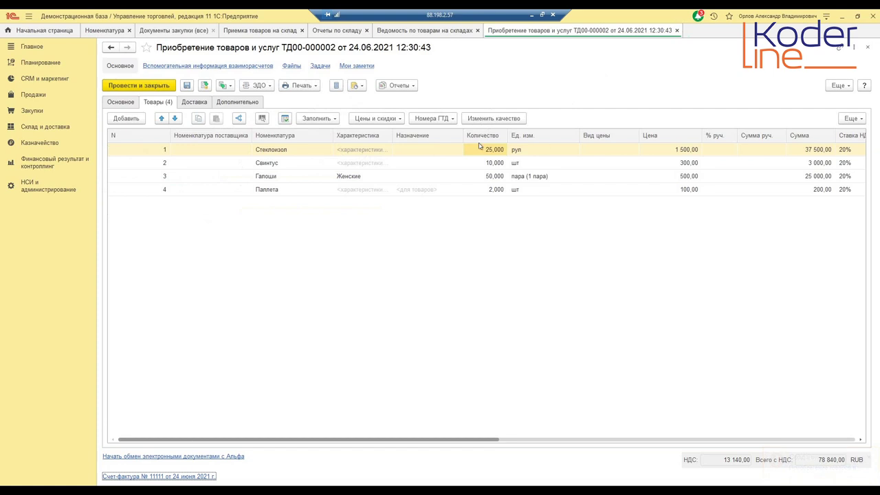
- Check the purchase's warehouse and switch the goods acceptance workplace to the room Адресное хранение (пром. товары)
{"action": "left_click", "coordinate": [122, 103]}
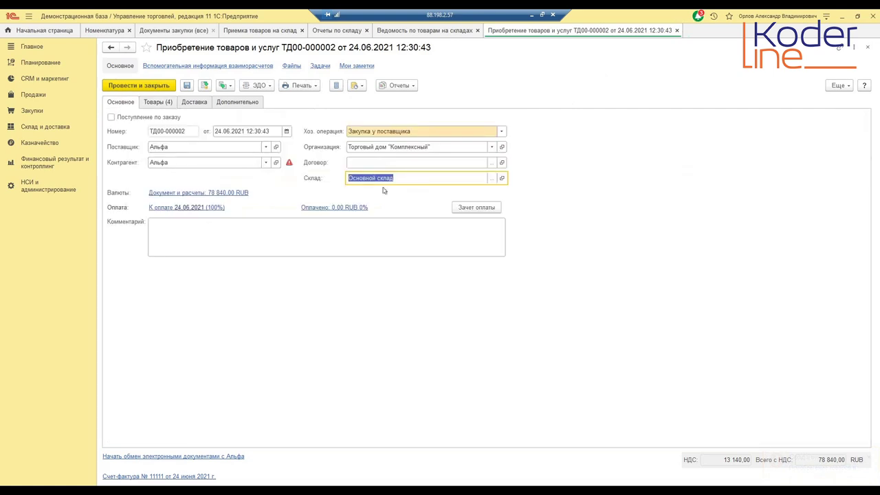
{"action": "left_click", "coordinate": [157, 102]}
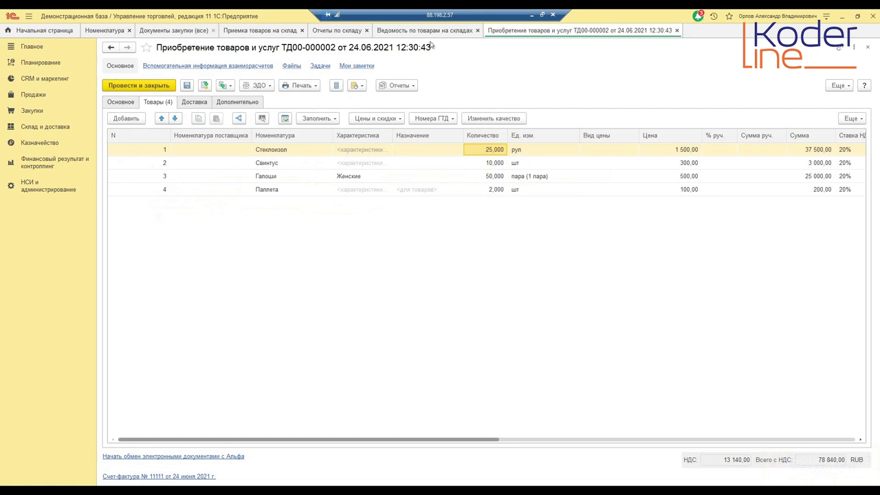
{"action": "left_click", "coordinate": [254, 31]}
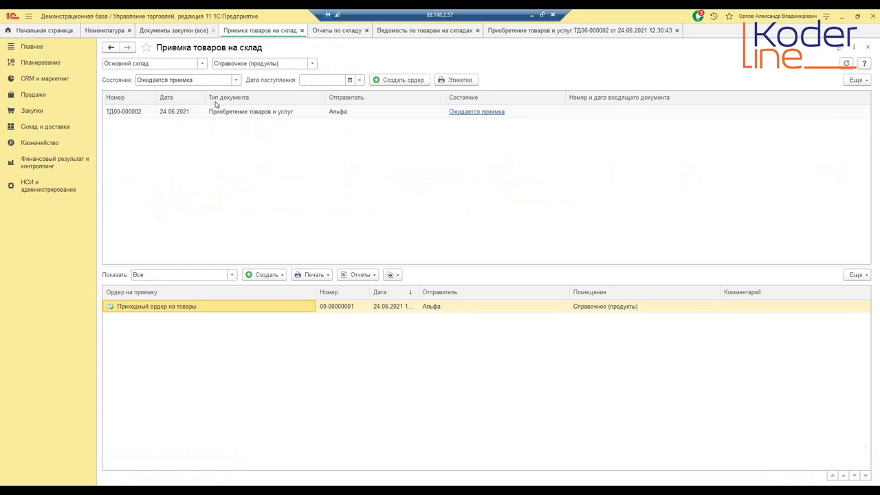
{"action": "left_click", "coordinate": [228, 114]}
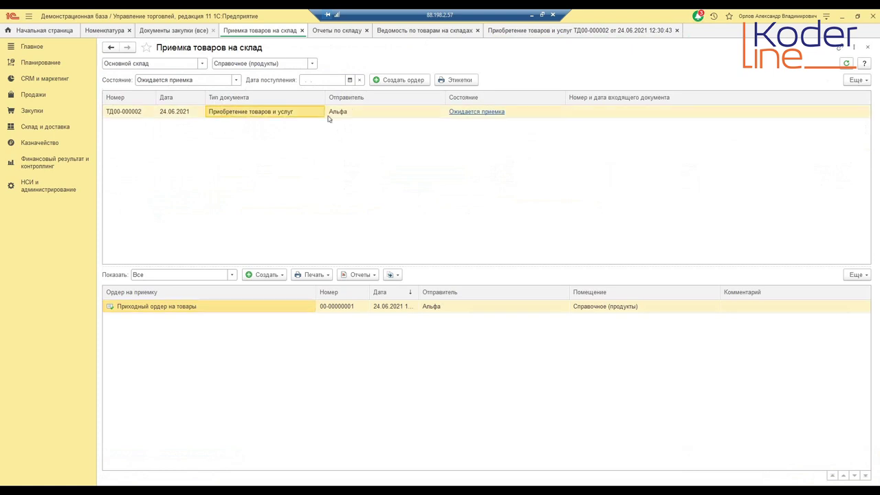
{"action": "left_click", "coordinate": [272, 63]}
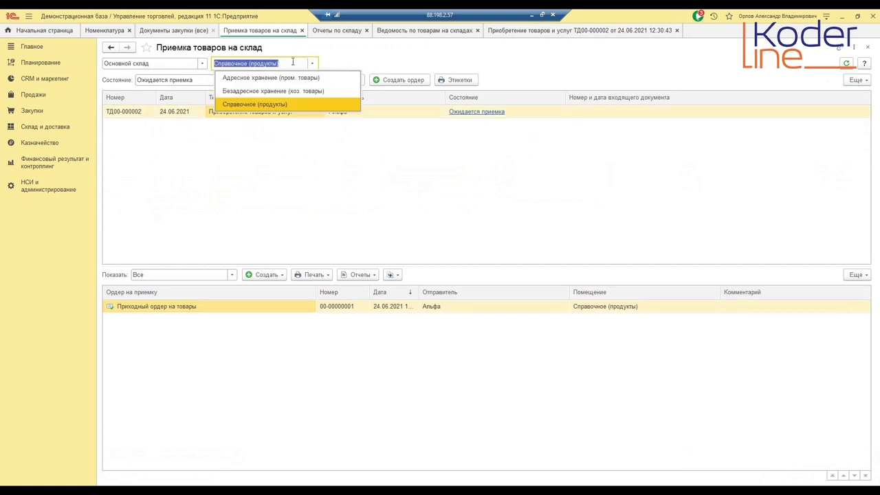
{"action": "key", "text": "Escape"}
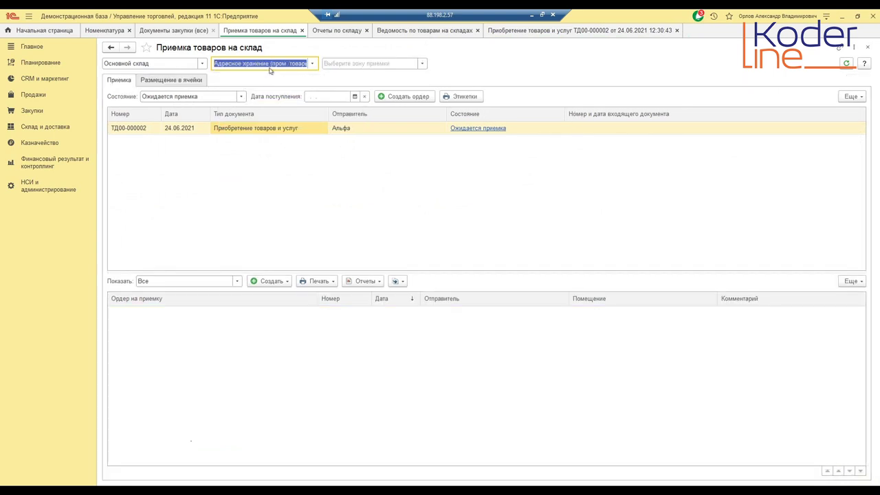
{"action": "left_click", "coordinate": [330, 145]}
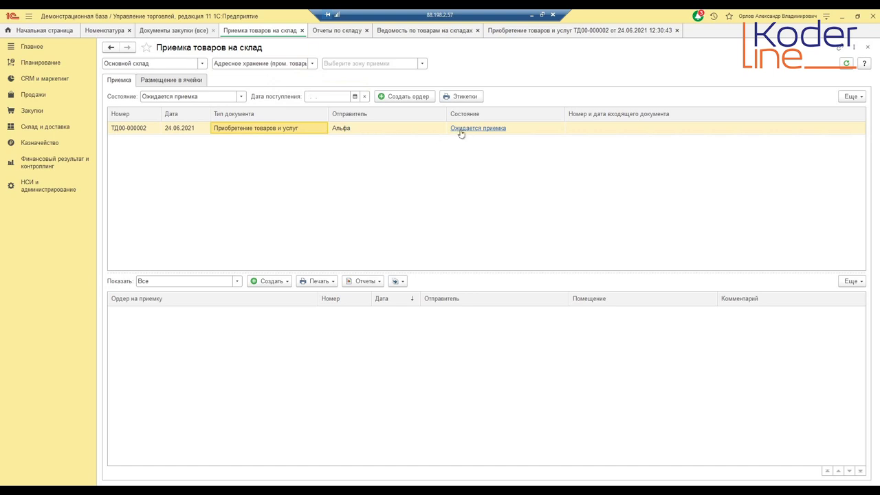
{"action": "left_click", "coordinate": [388, 96]}
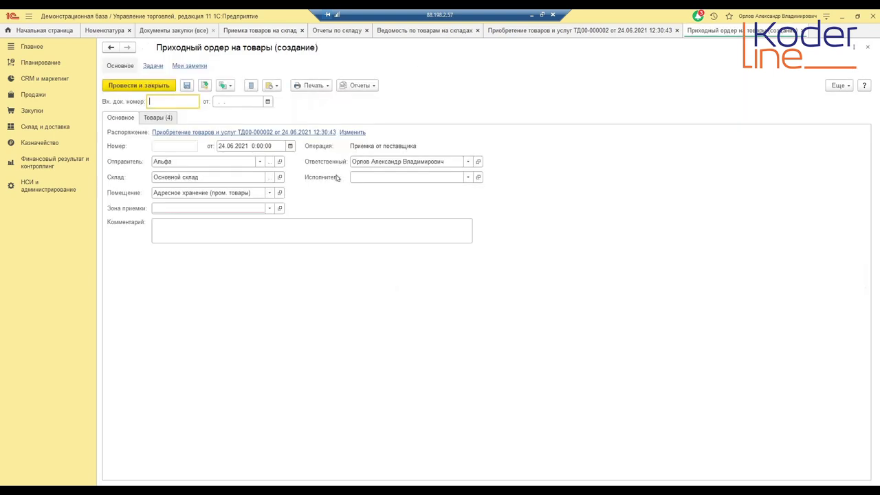
{"action": "left_click", "coordinate": [164, 207]}
{"action": "left_click", "coordinate": [268, 209]}
{"action": "left_click", "coordinate": [268, 210]}
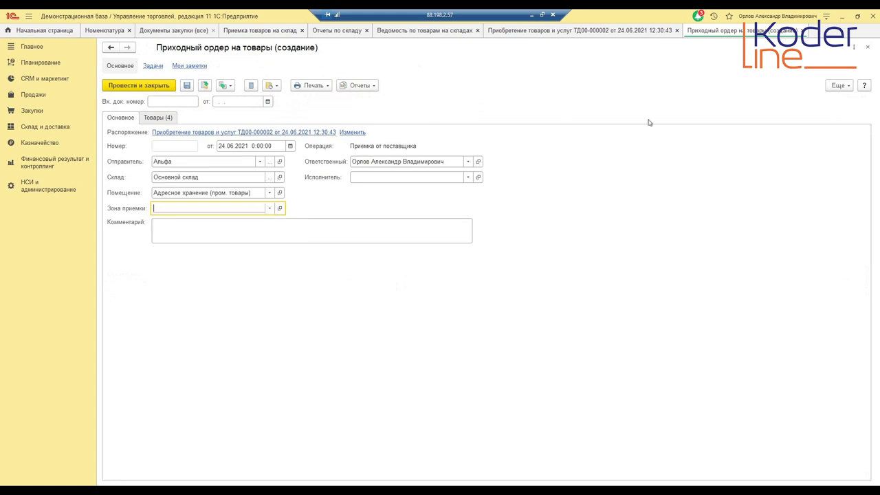
{"action": "key", "text": "Escape"}
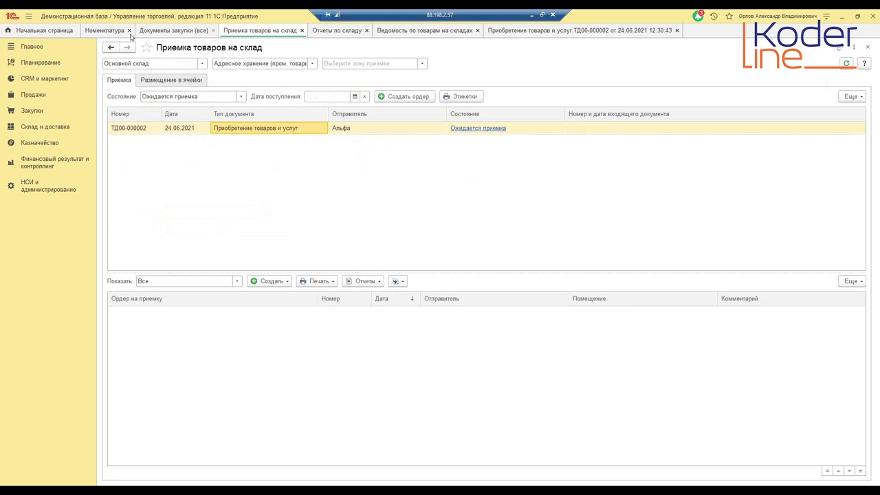
- Open the storage cells of the room Адресное хранение (пром. товары) in the warehouse Основной склад
{"action": "left_click", "coordinate": [45, 127]}
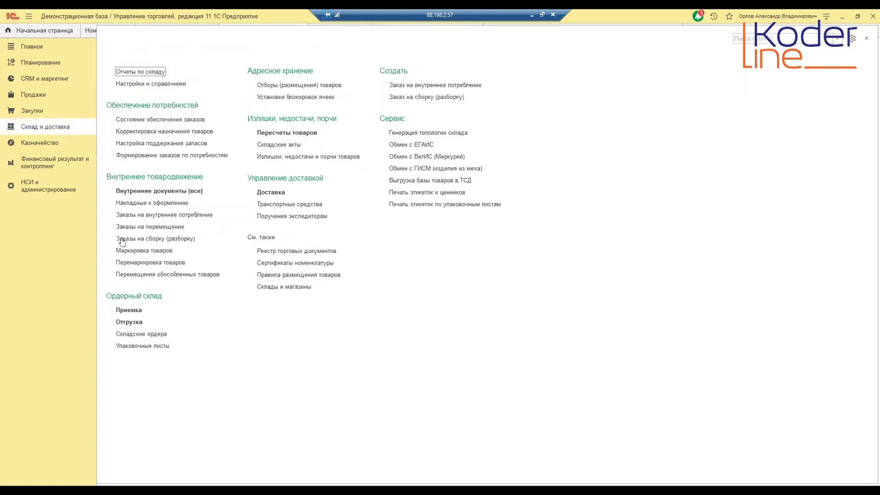
{"action": "left_click", "coordinate": [47, 185]}
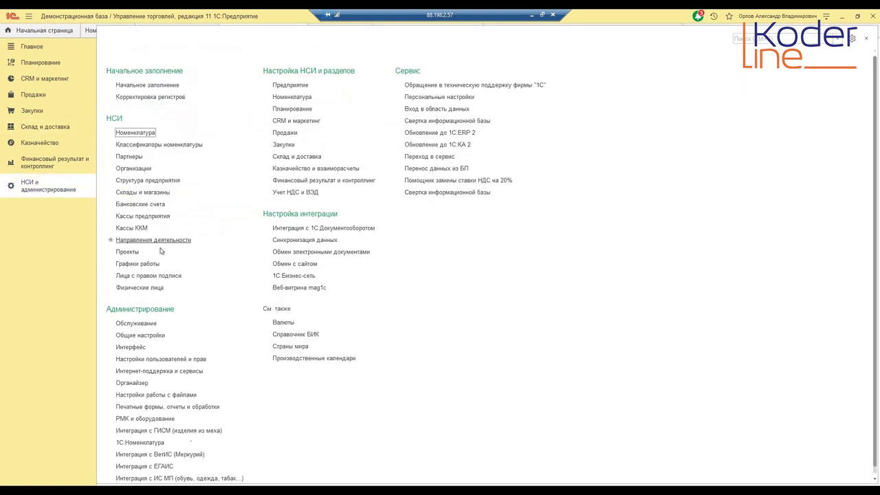
{"action": "left_click", "coordinate": [141, 193]}
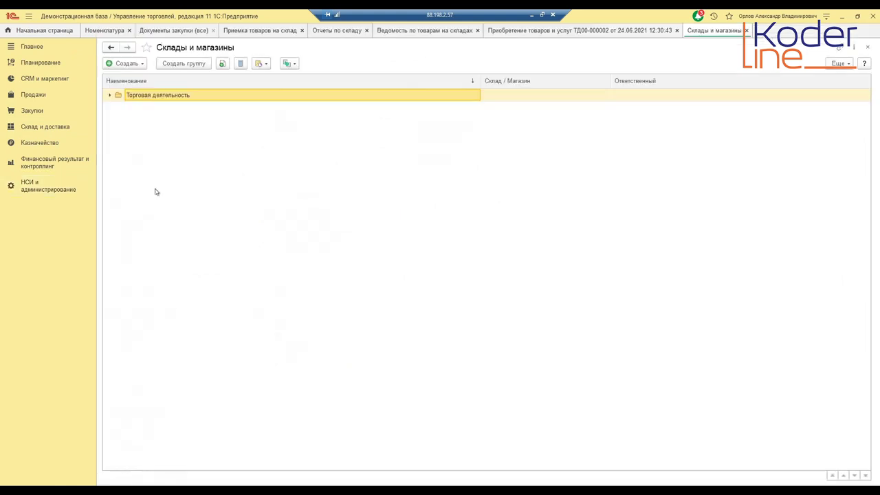
{"action": "left_click", "coordinate": [110, 95]}
{"action": "left_click", "coordinate": [118, 108]}
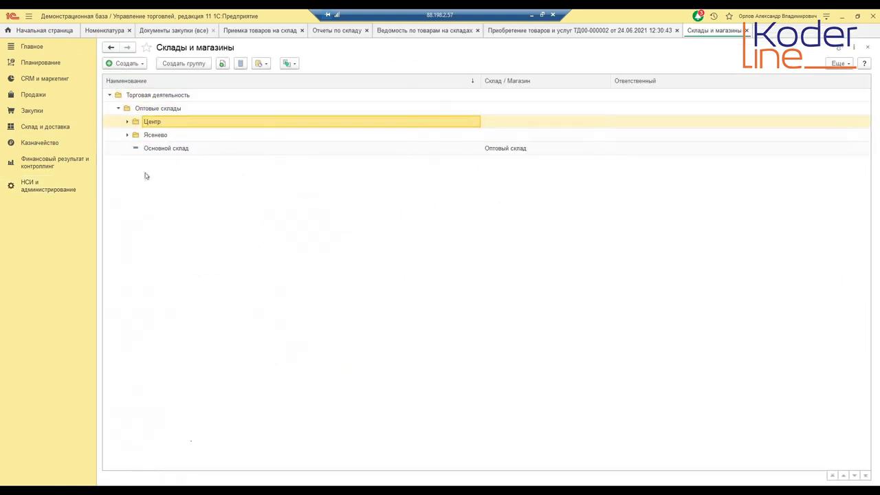
{"action": "double_click", "coordinate": [167, 148]}
{"action": "left_click", "coordinate": [170, 66]}
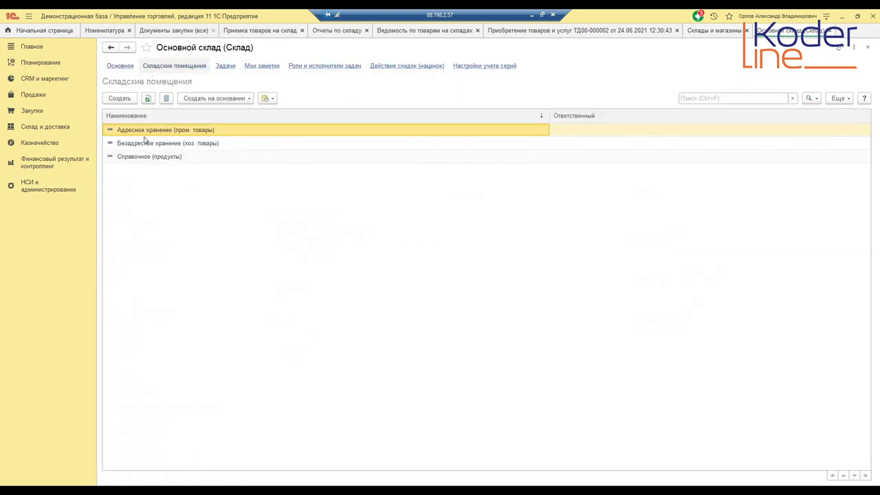
{"action": "double_click", "coordinate": [145, 130]}
{"action": "left_click", "coordinate": [216, 107]}
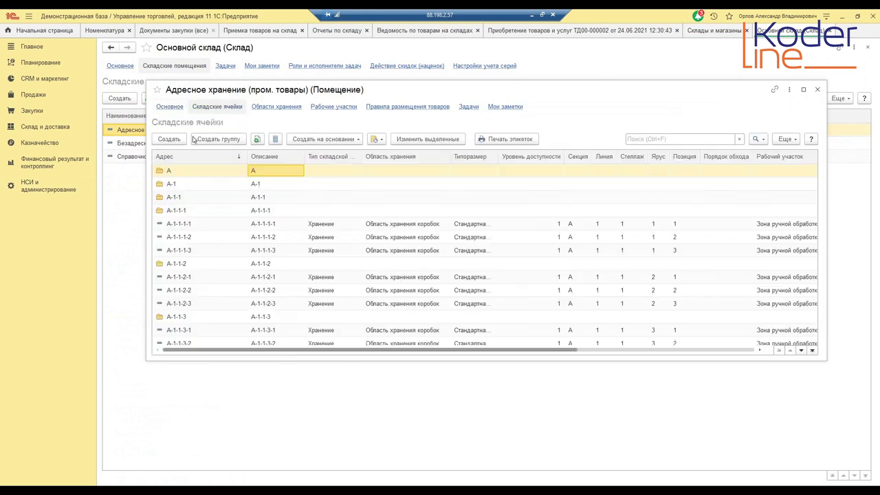
- Create and save a storage cell of type Приемка with the address Зона приемки
{"action": "left_click", "coordinate": [176, 141]}
{"action": "left_click", "coordinate": [484, 188]}
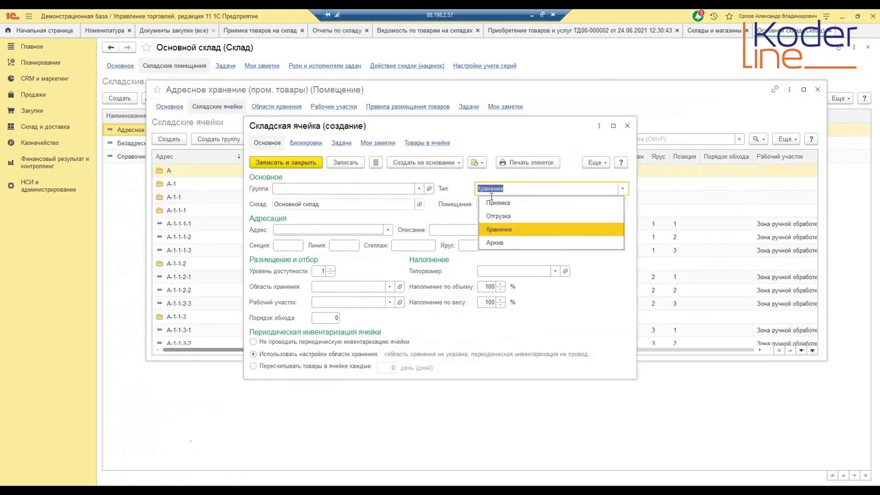
{"action": "left_click", "coordinate": [489, 230]}
{"action": "left_click", "coordinate": [276, 229]}
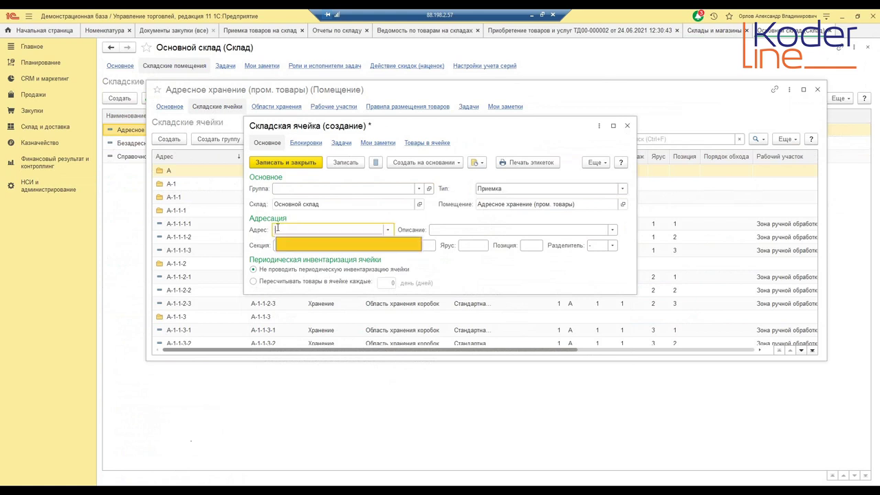
{"action": "type", "text": "Зона приемки"}
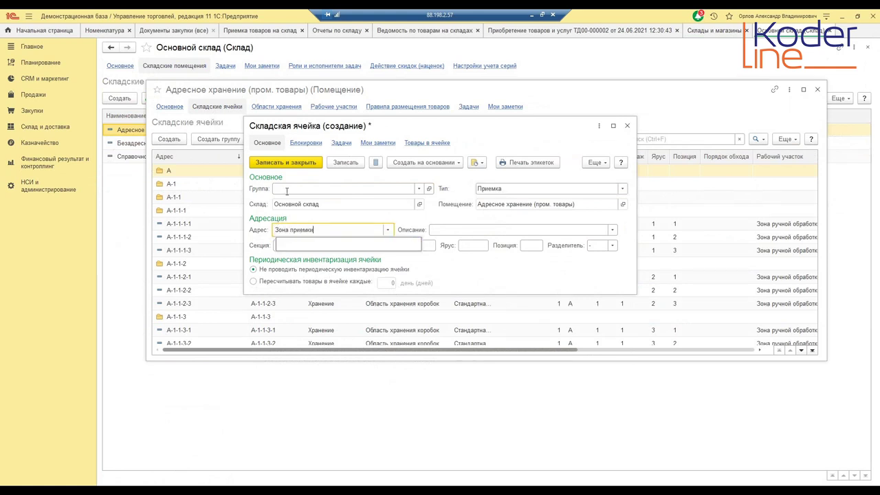
{"action": "left_click", "coordinate": [286, 162]}
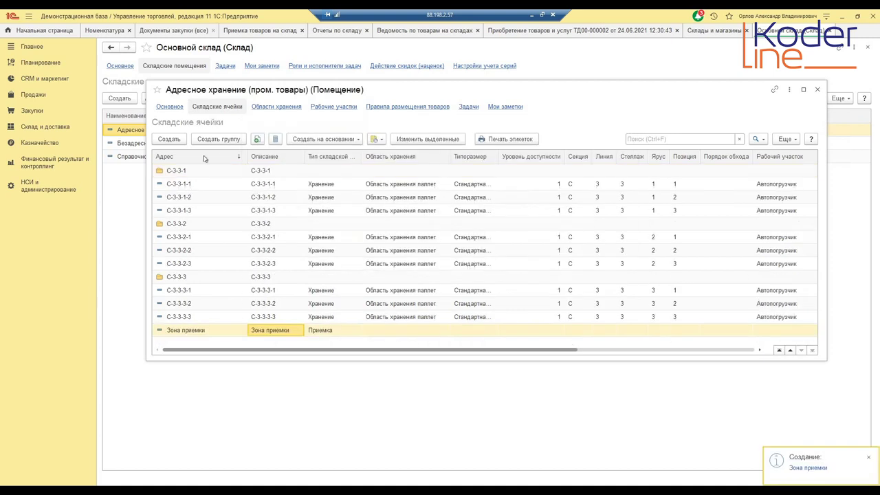
- Create and save a storage cell of type Отгрузка with the address Зона отгрузки
{"action": "left_click", "coordinate": [168, 139]}
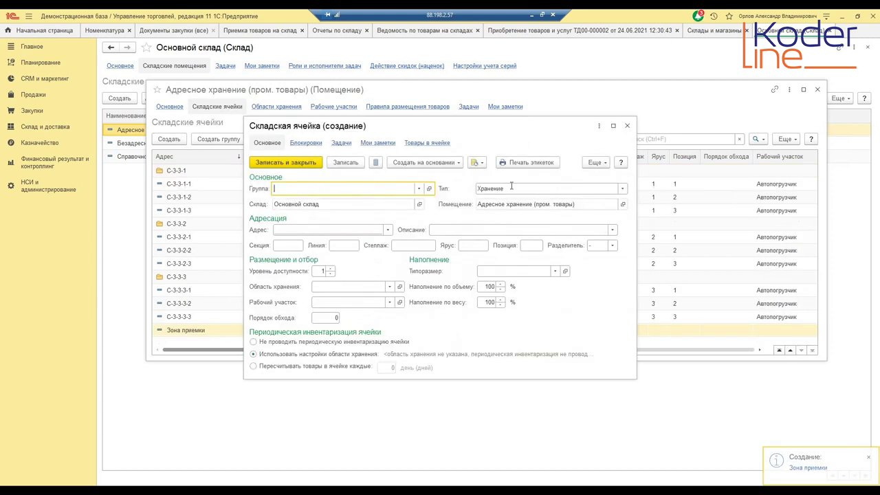
{"action": "left_click", "coordinate": [512, 188]}
{"action": "left_click", "coordinate": [481, 214]}
{"action": "left_click", "coordinate": [346, 190]}
{"action": "left_click", "coordinate": [279, 231]}
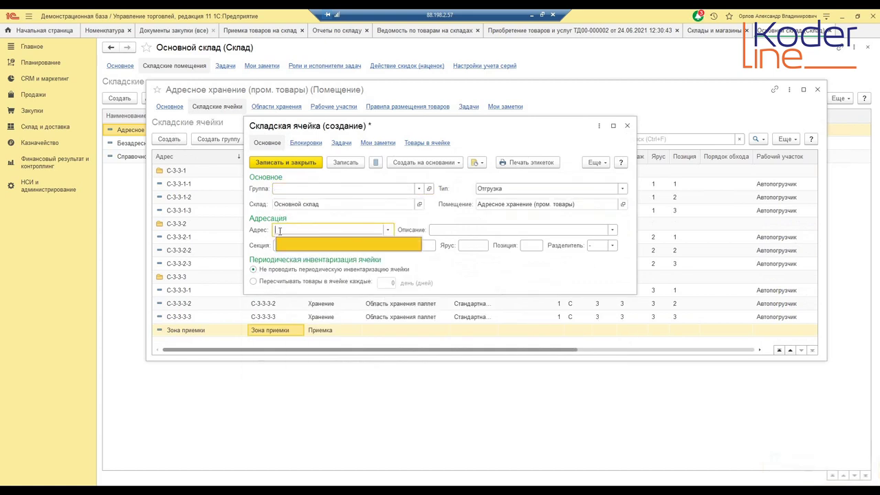
{"action": "type", "text": "3"}
{"action": "type", "text": "она отгрузки"}
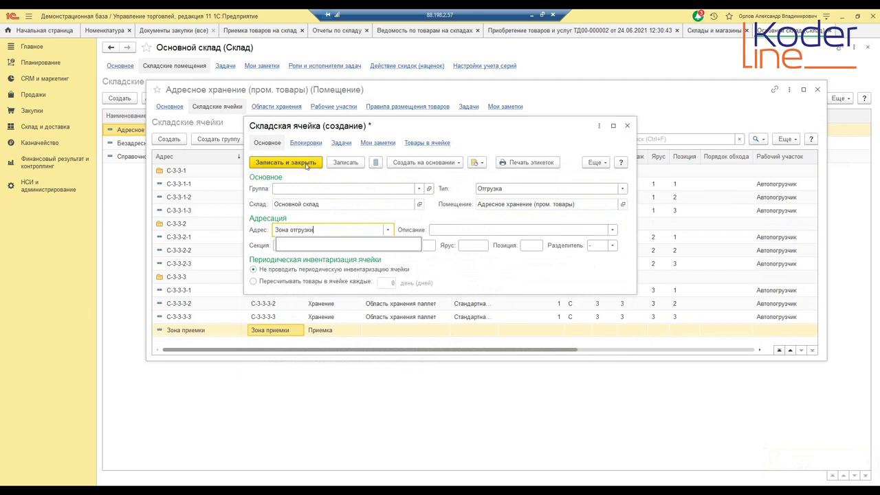
{"action": "left_click", "coordinate": [306, 163]}
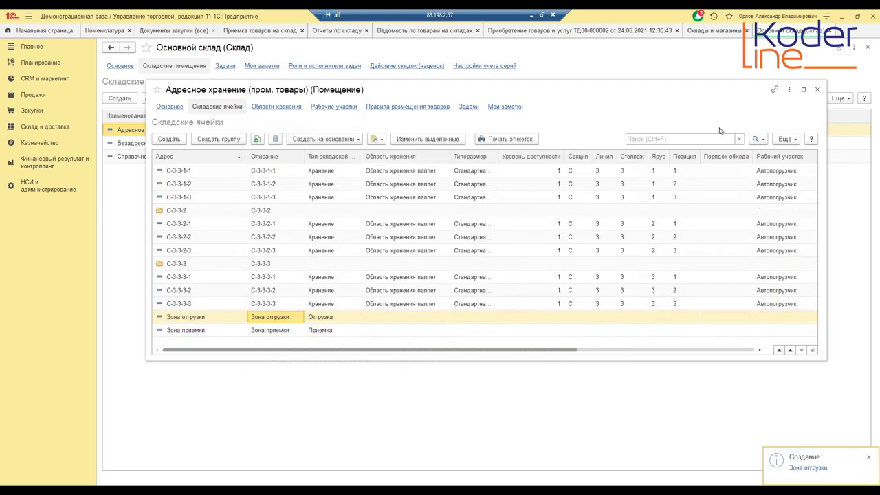
- Close the room card, the warehouse list and the Основной склад card, returning to the goods purchase document
{"action": "left_click", "coordinate": [817, 90]}
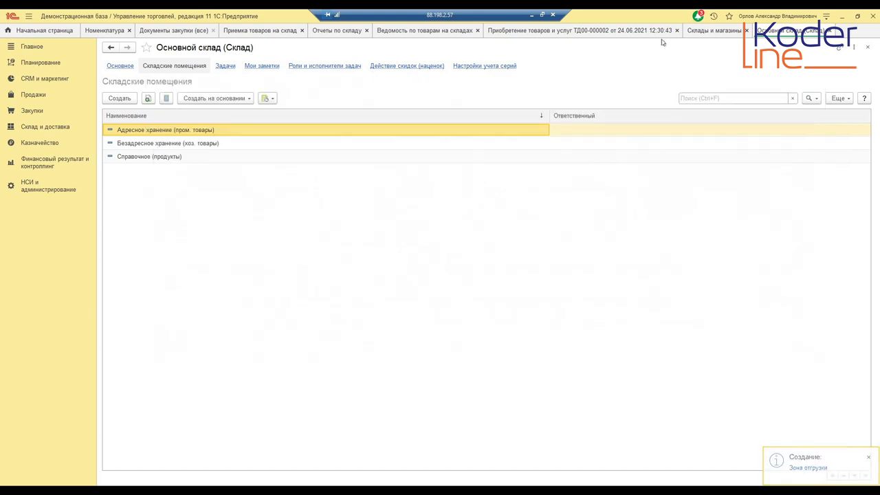
{"action": "left_click", "coordinate": [617, 31]}
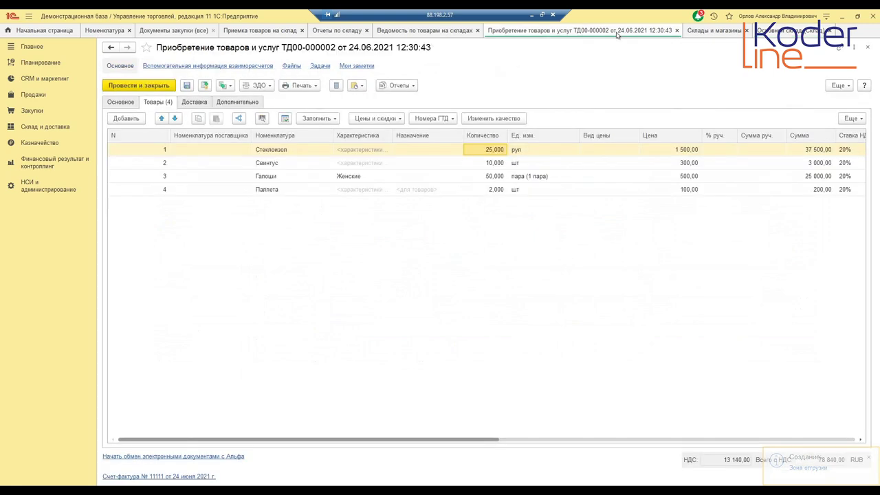
{"action": "left_click", "coordinate": [709, 30]}
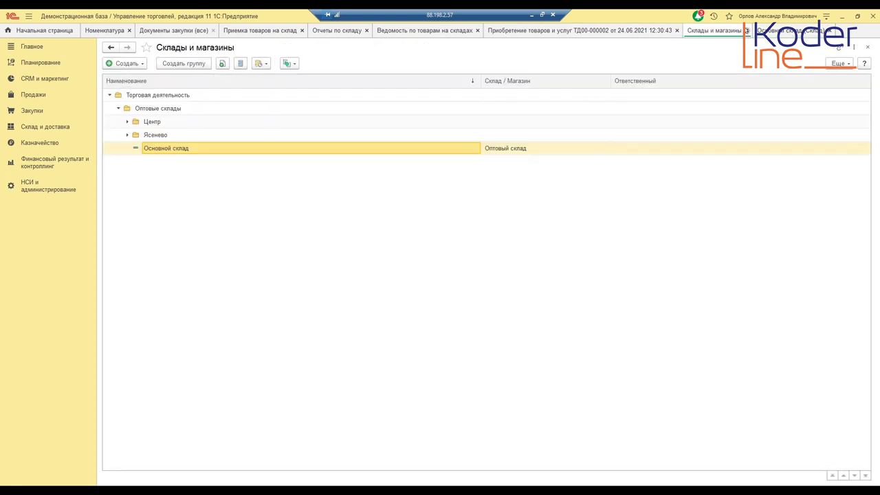
{"action": "left_click", "coordinate": [747, 30]}
{"action": "left_click", "coordinate": [760, 30]}
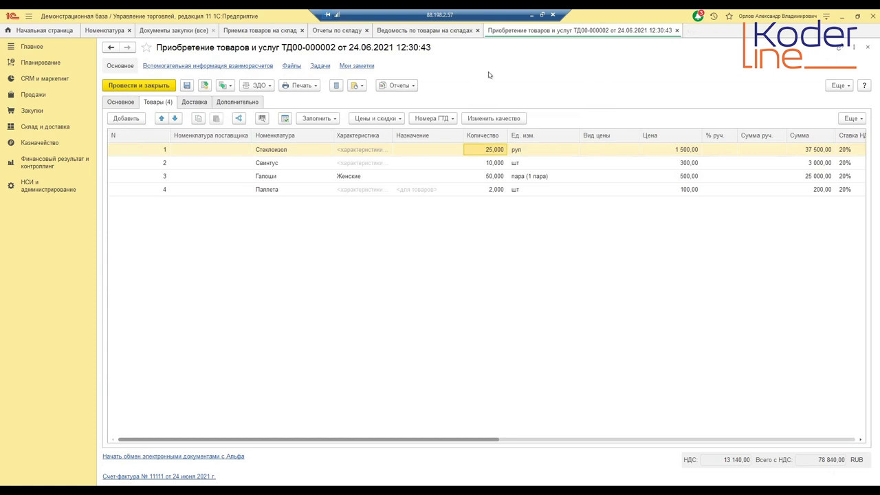
- Close the goods purchase document and choose Зона приемки as the receiving zone in the goods receiving workplace
{"action": "left_click", "coordinate": [677, 30]}
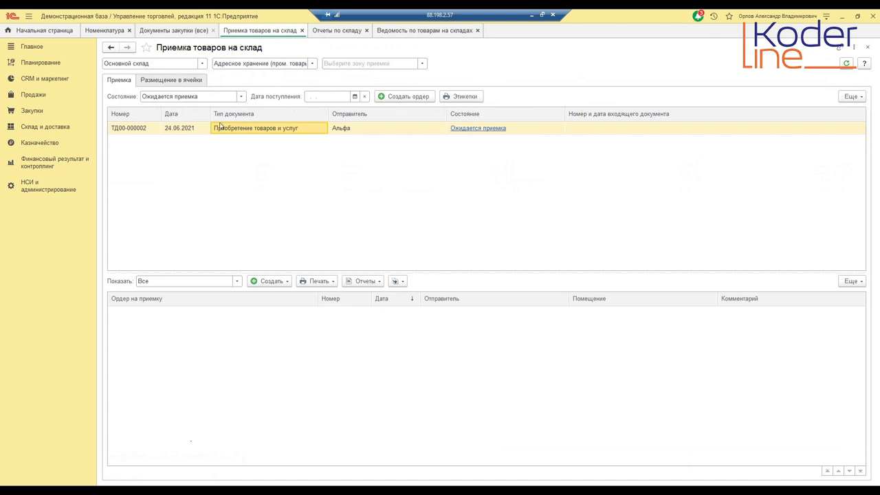
{"action": "left_click", "coordinate": [361, 63]}
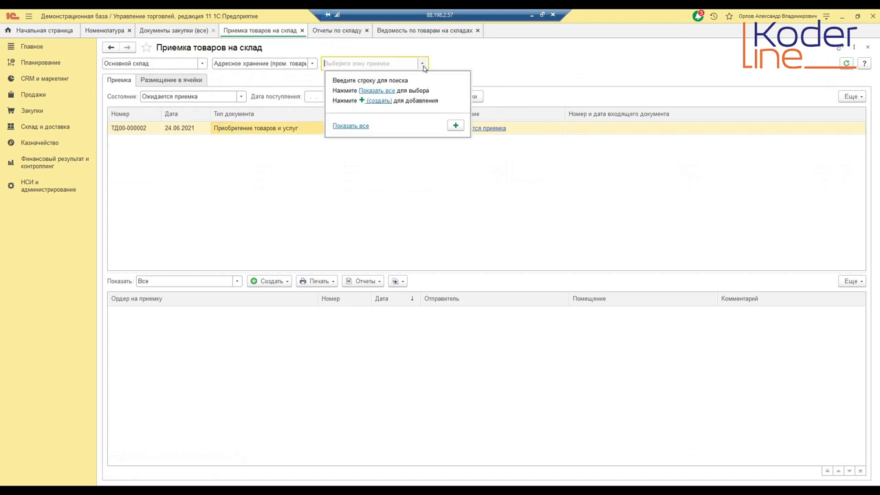
{"action": "left_click", "coordinate": [377, 91]}
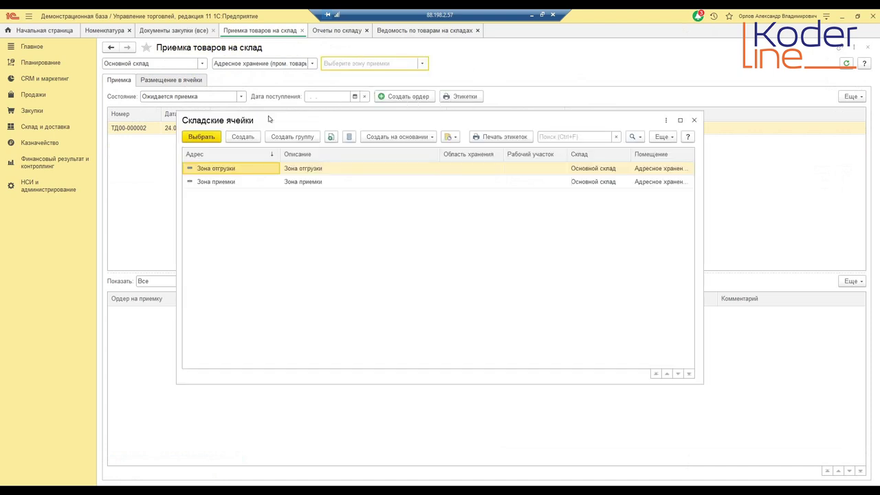
{"action": "double_click", "coordinate": [224, 182]}
- Create a goods receipt order for the purchase from Альфа and fill its goods quantities from the receipt plan dated 24.06.2021
{"action": "left_click", "coordinate": [300, 130]}
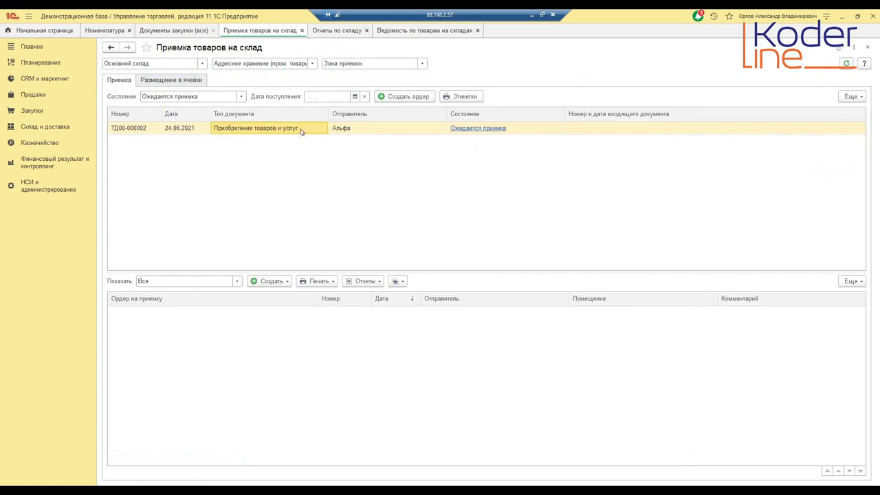
{"action": "left_click", "coordinate": [397, 98]}
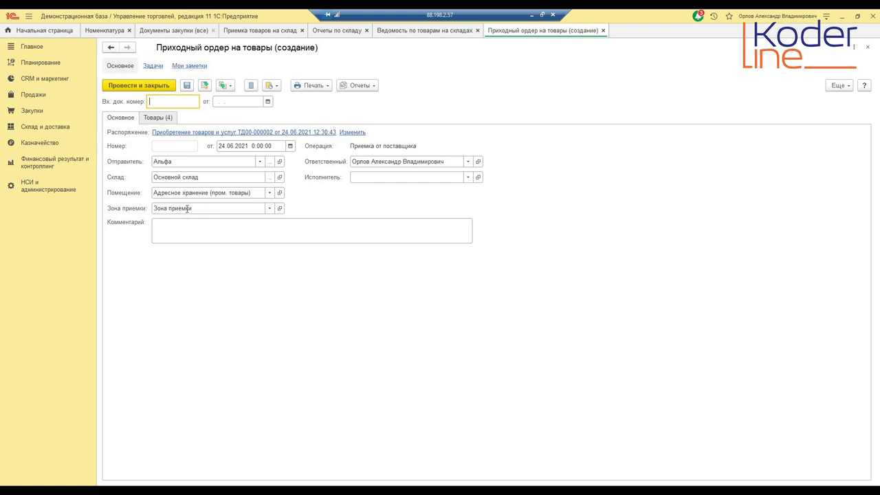
{"action": "left_click", "coordinate": [157, 117]}
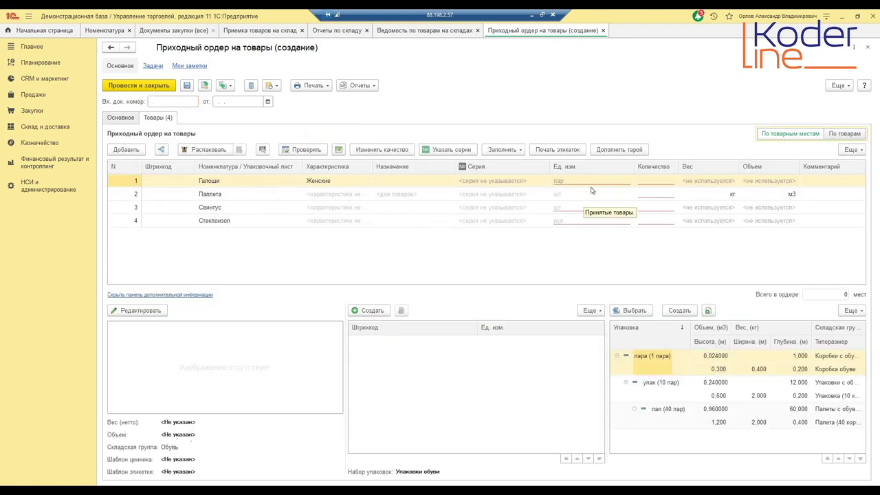
{"action": "left_click", "coordinate": [502, 150]}
{"action": "left_click", "coordinate": [522, 160]}
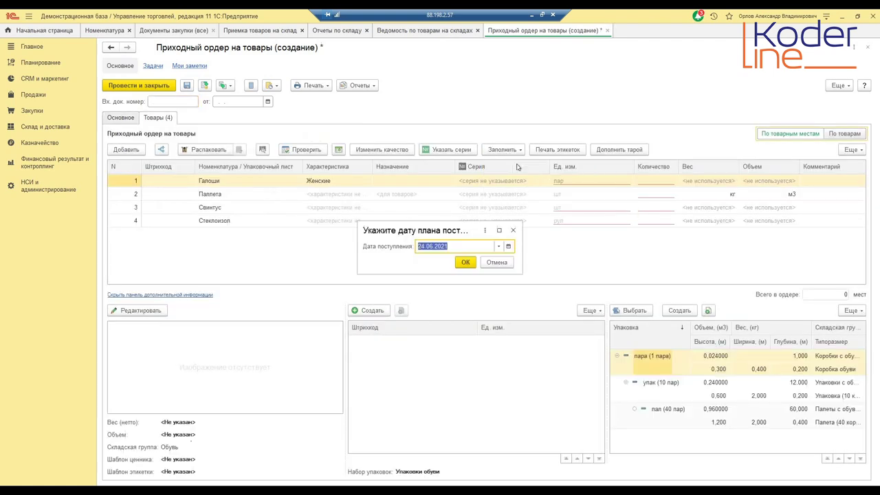
{"action": "left_click", "coordinate": [467, 264]}
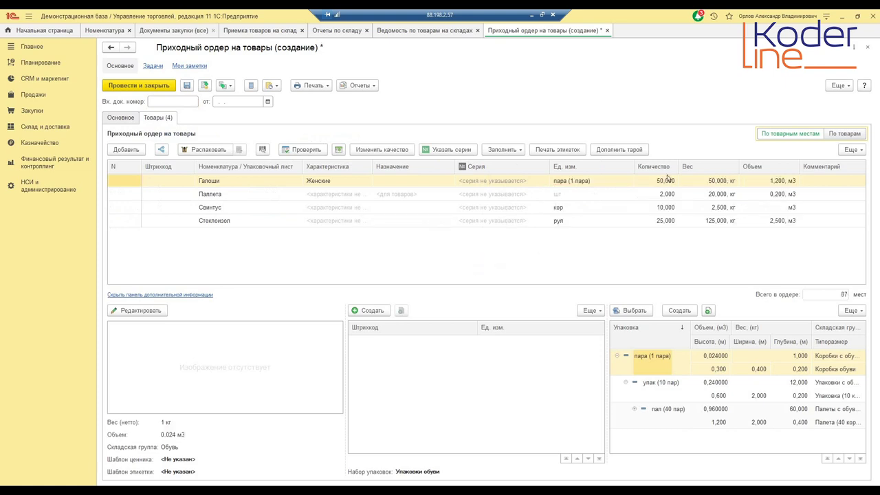
- Split 20 rolls off the Стеклоизол line of the receipt order into a separate line
{"action": "left_click", "coordinate": [568, 224]}
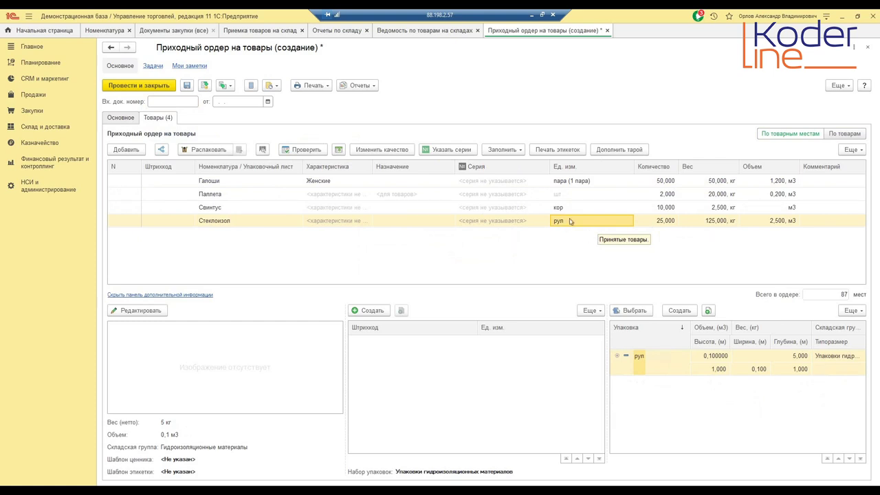
{"action": "left_click", "coordinate": [160, 149]}
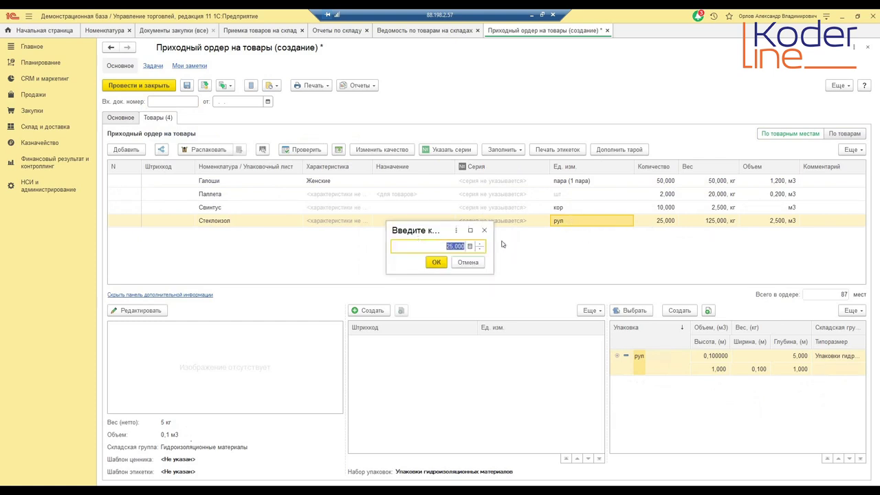
{"action": "type", "text": "20"}
{"action": "left_click", "coordinate": [436, 261]}
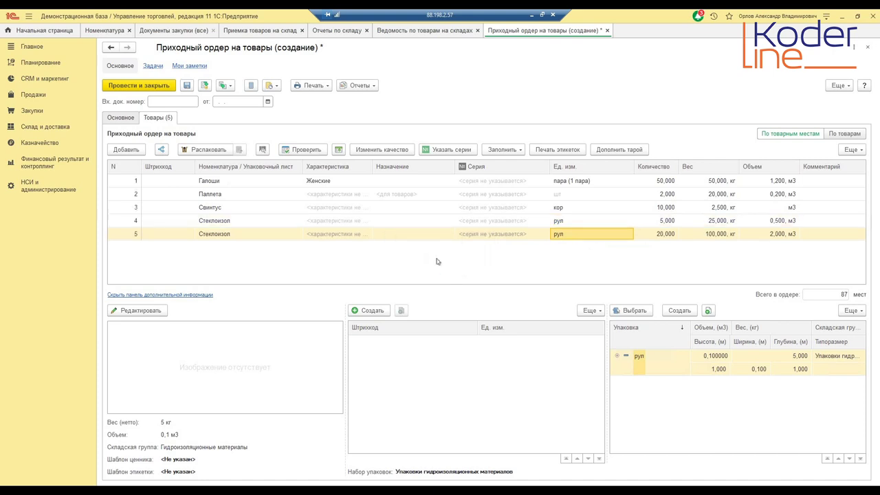
- Set the unit of the new Стеклоизол line to пал (10 рул)
{"action": "left_click", "coordinate": [598, 235]}
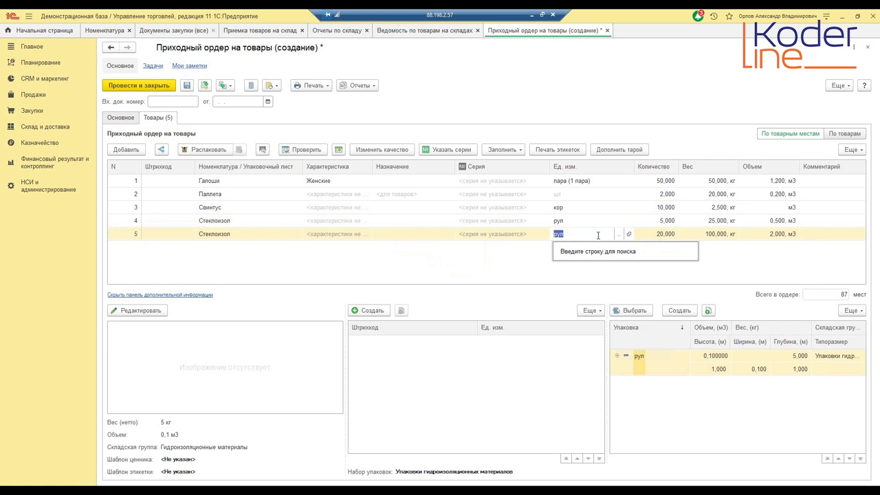
{"action": "type", "text": "па"}
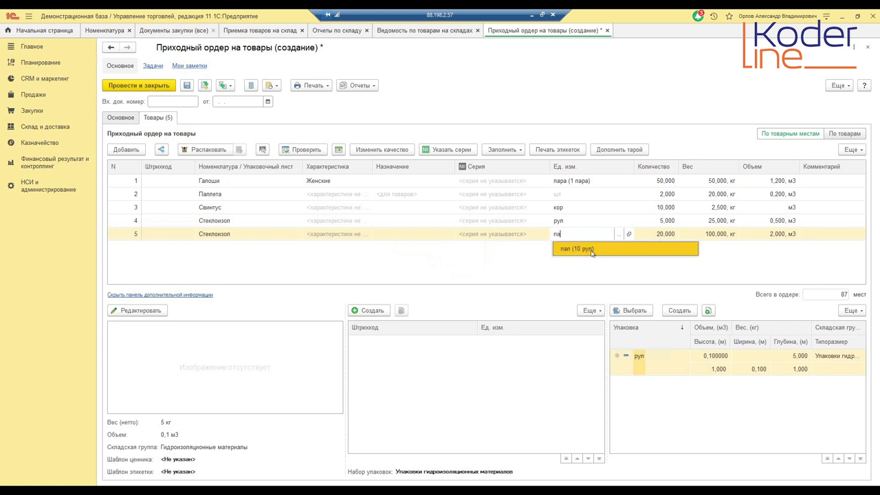
{"action": "left_click", "coordinate": [593, 249]}
{"action": "left_click", "coordinate": [658, 233]}
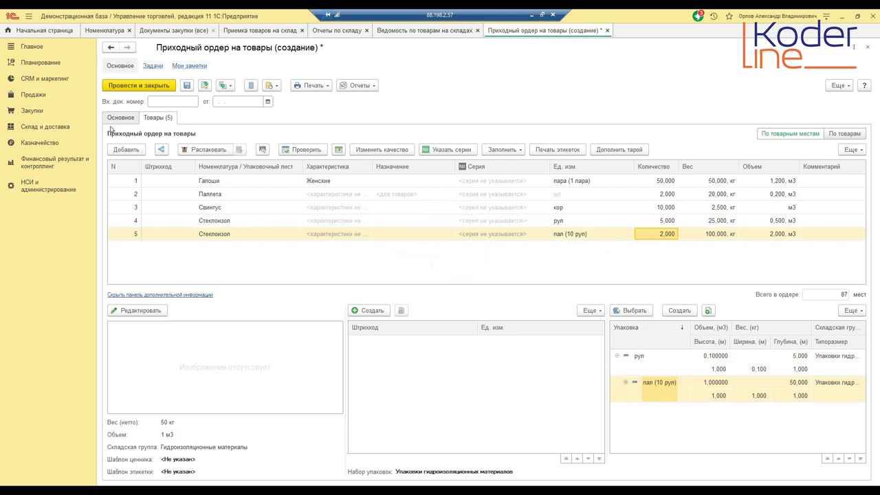
- Post and close the receipt order, supplementing it with returnable packaging, and select it among the receiving orders
{"action": "left_click", "coordinate": [150, 87]}
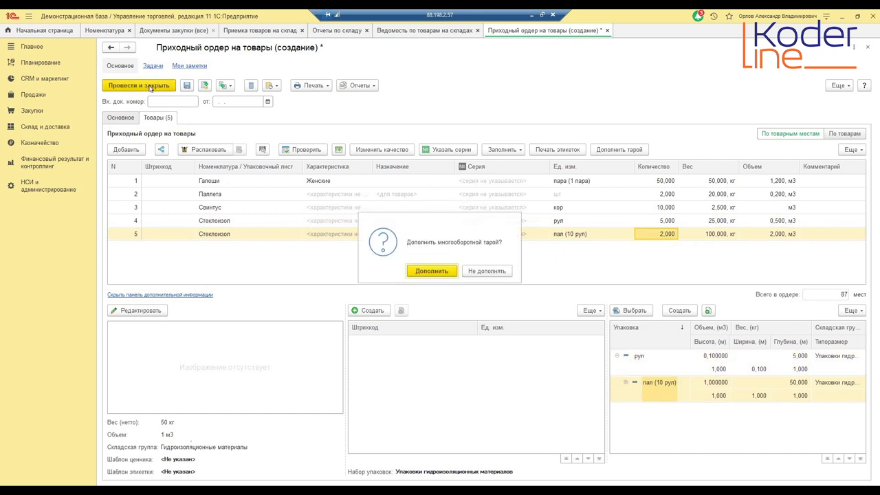
{"action": "left_click", "coordinate": [445, 272]}
{"action": "left_click", "coordinate": [534, 333]}
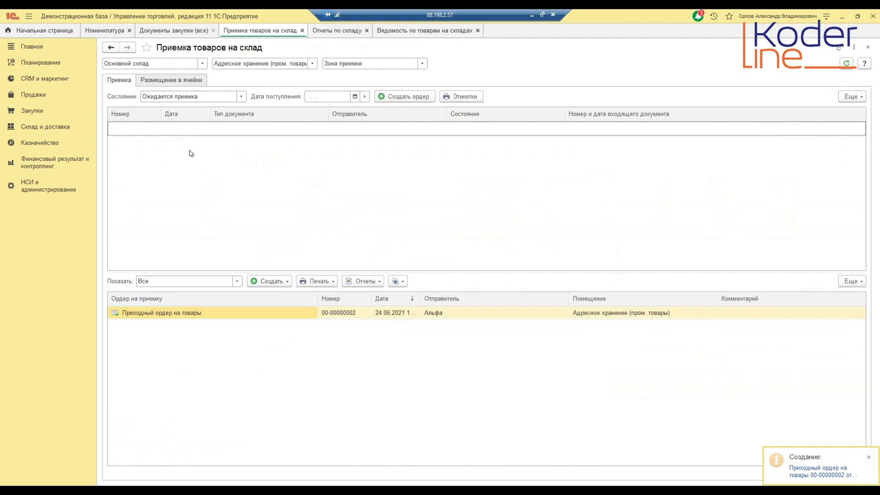
{"action": "left_click", "coordinate": [369, 317]}
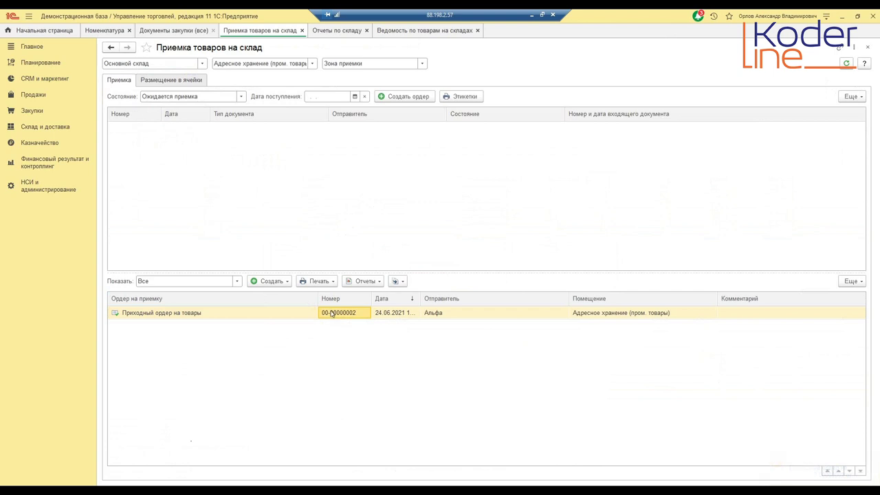
- Review the goods to be placed into cells, checking the warehouse groups of Галоши, Паллета and Свинтус
{"action": "left_click", "coordinate": [146, 81]}
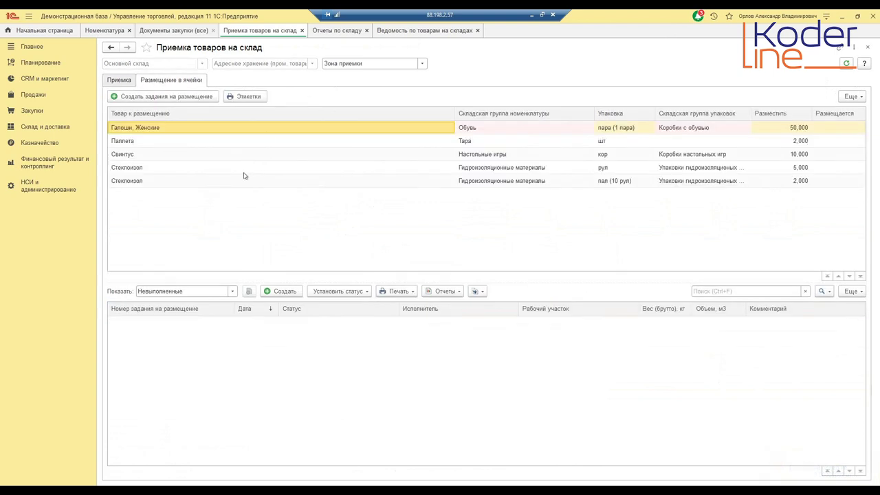
{"action": "left_click", "coordinate": [533, 131]}
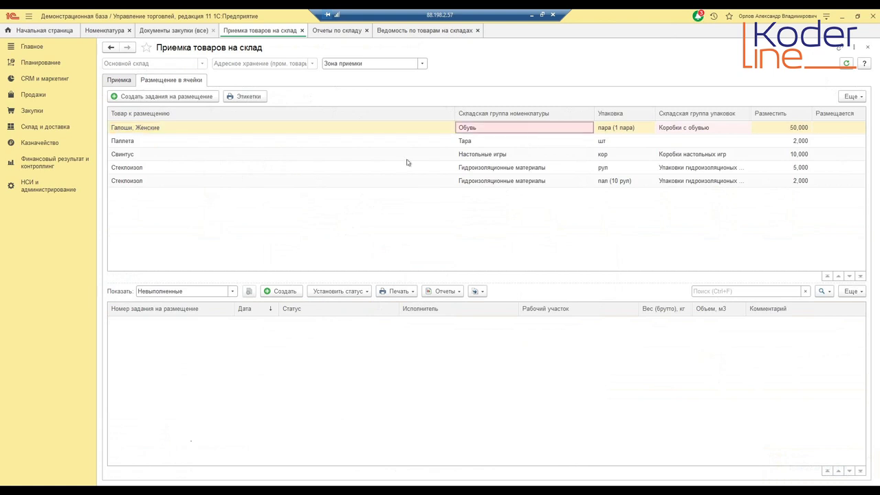
{"action": "left_click", "coordinate": [423, 141]}
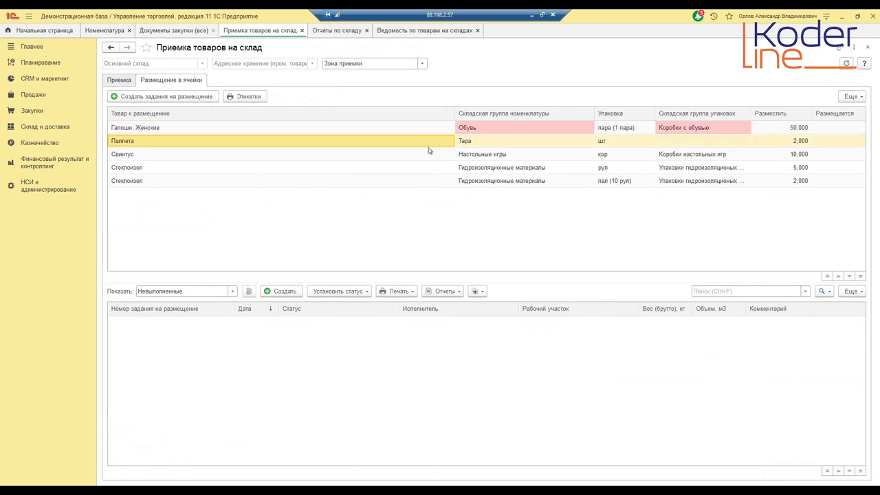
{"action": "left_click", "coordinate": [471, 155]}
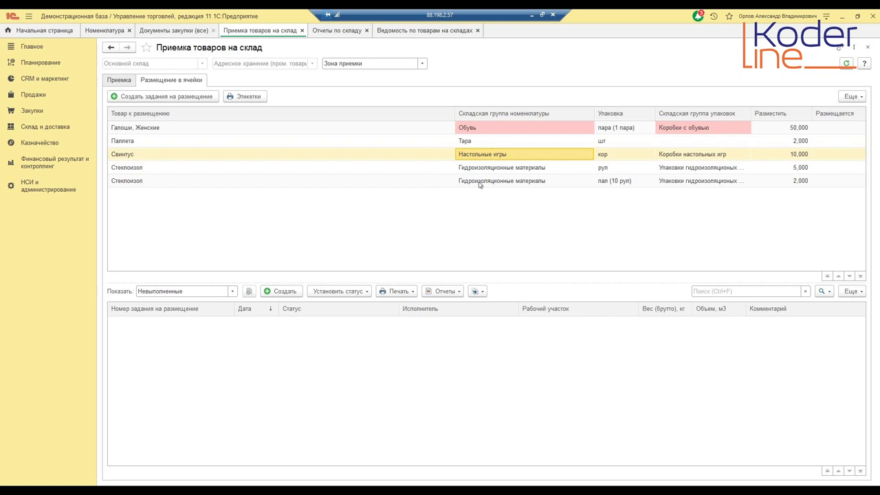
- Inspect the cards of the item group Обувь and the packaging group Коробки с обувью, closing both without changes
{"action": "left_click", "coordinate": [482, 127]}
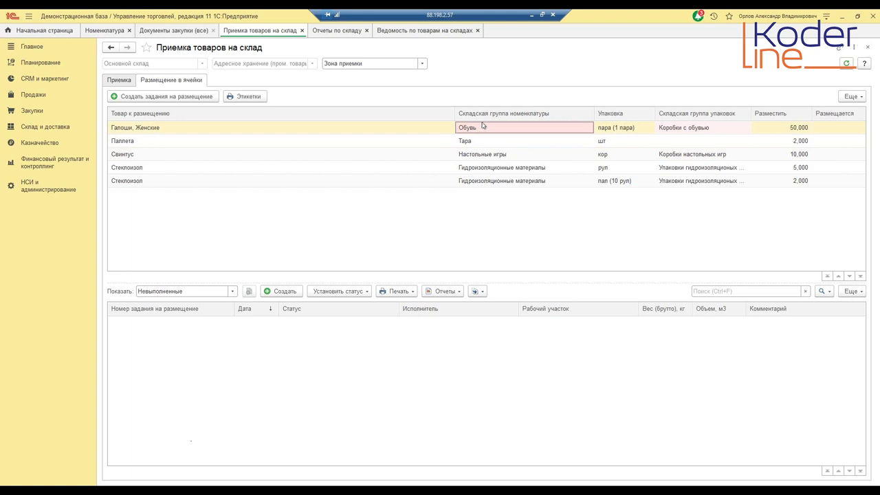
{"action": "double_click", "coordinate": [489, 128]}
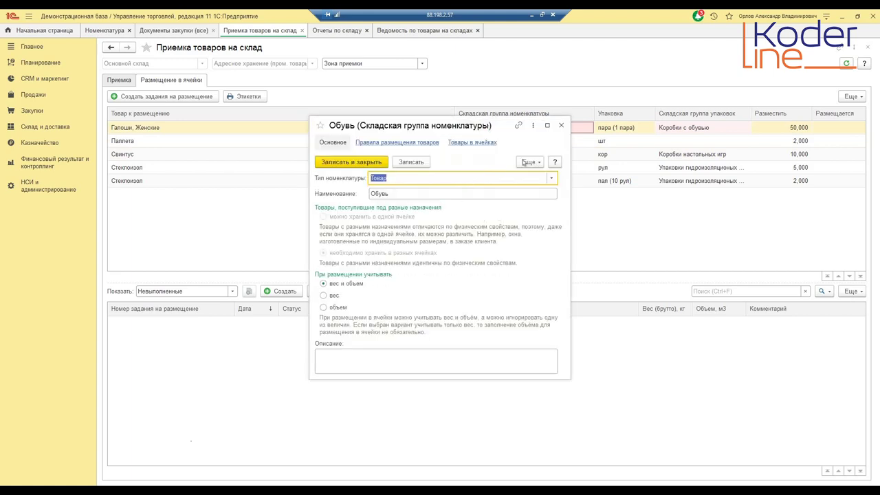
{"action": "left_click", "coordinate": [562, 127]}
{"action": "left_click", "coordinate": [719, 129]}
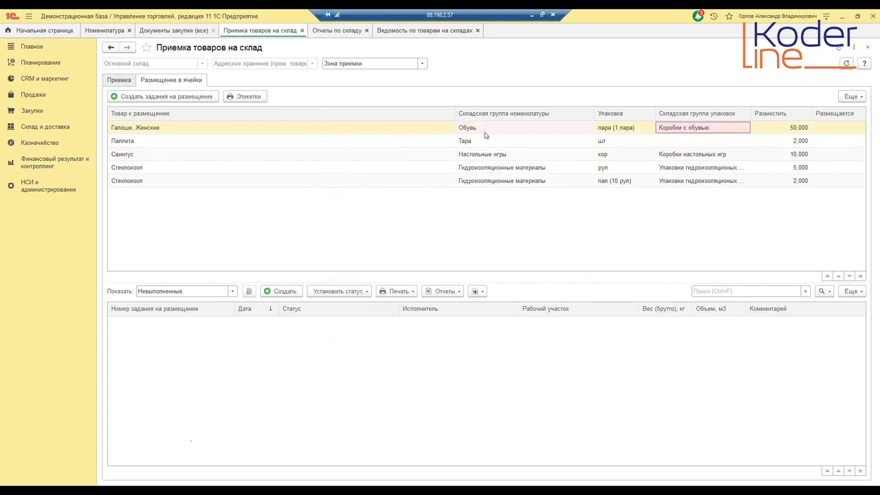
{"action": "double_click", "coordinate": [676, 131]}
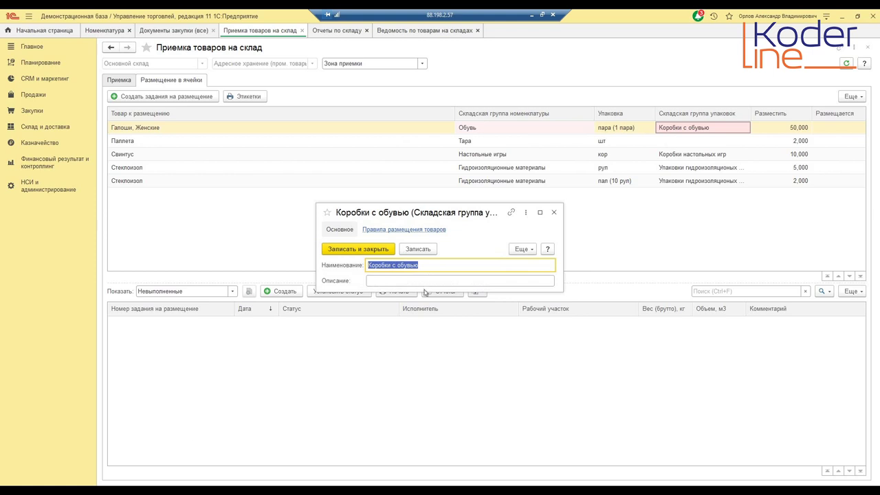
{"action": "left_click", "coordinate": [554, 211]}
- Open the Галоши item card, show its units and storage conditions, and expand the list of its shoe packages
{"action": "double_click", "coordinate": [218, 132]}
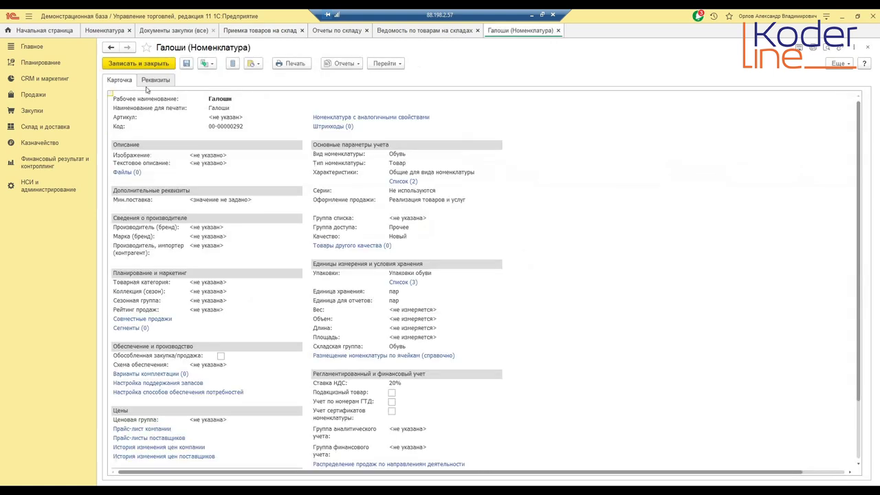
{"action": "left_click", "coordinate": [154, 79]}
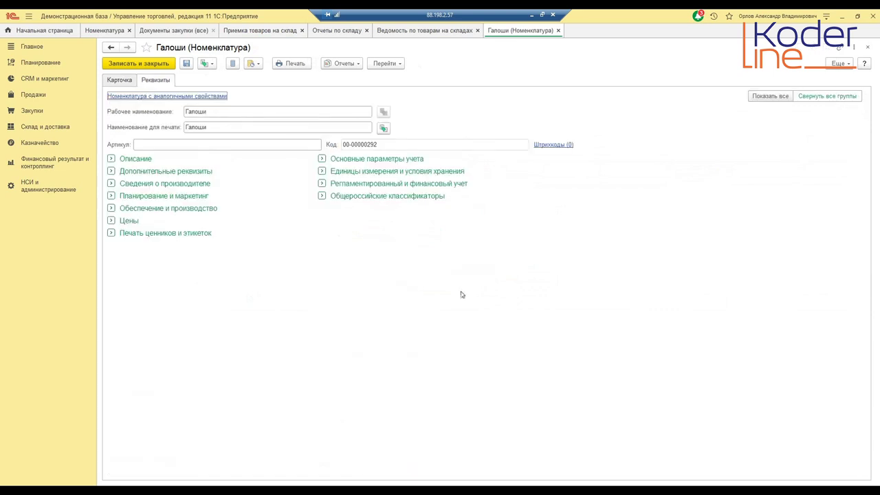
{"action": "left_click", "coordinate": [322, 171]}
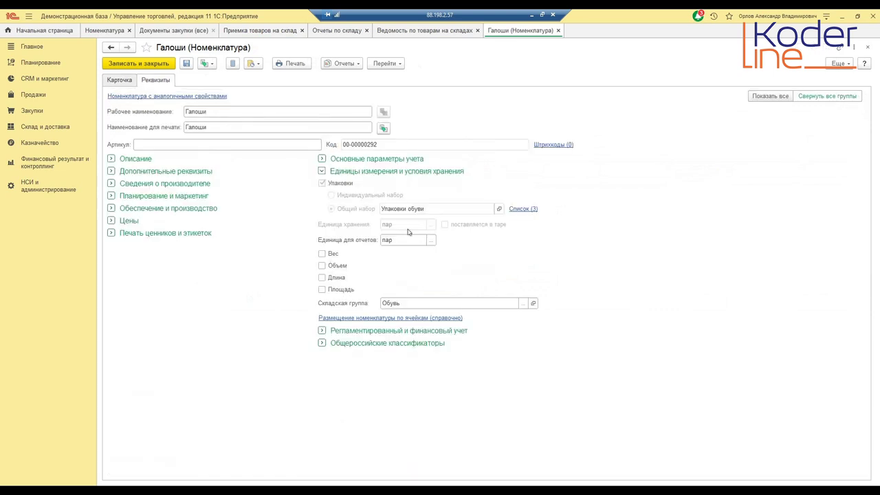
{"action": "left_click", "coordinate": [512, 209]}
{"action": "left_click", "coordinate": [118, 120]}
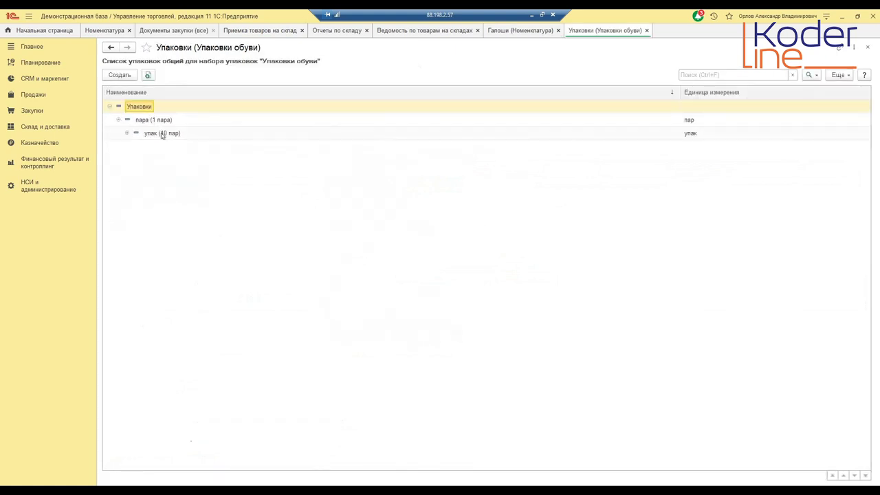
- Check the warehouse groups of the packages пара (1 пара) and упак (10 пар), closing each card
{"action": "double_click", "coordinate": [154, 121]}
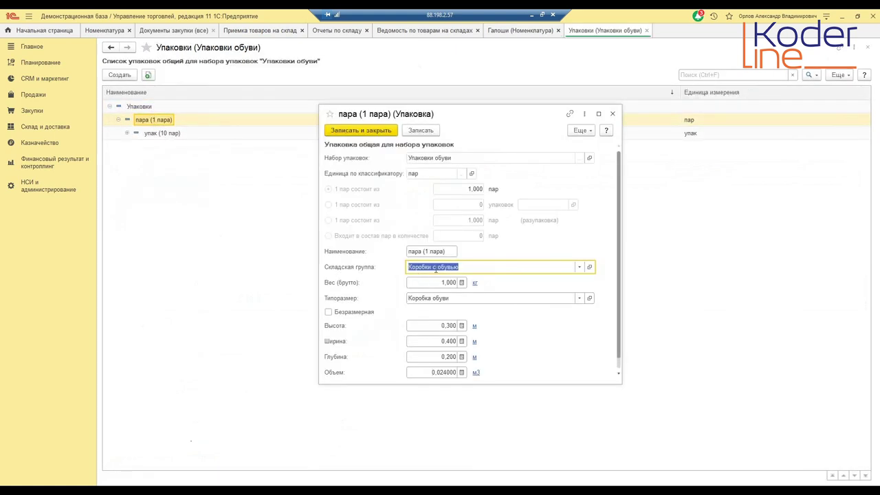
{"action": "left_click", "coordinate": [612, 113]}
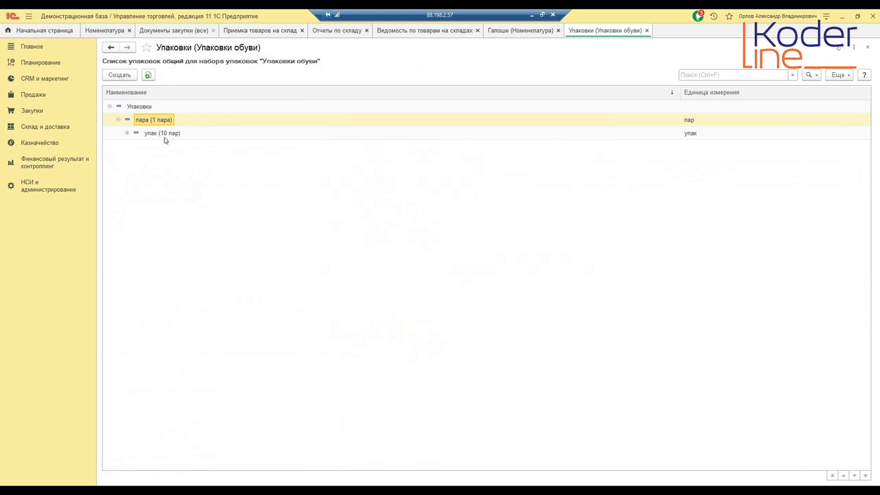
{"action": "double_click", "coordinate": [162, 134]}
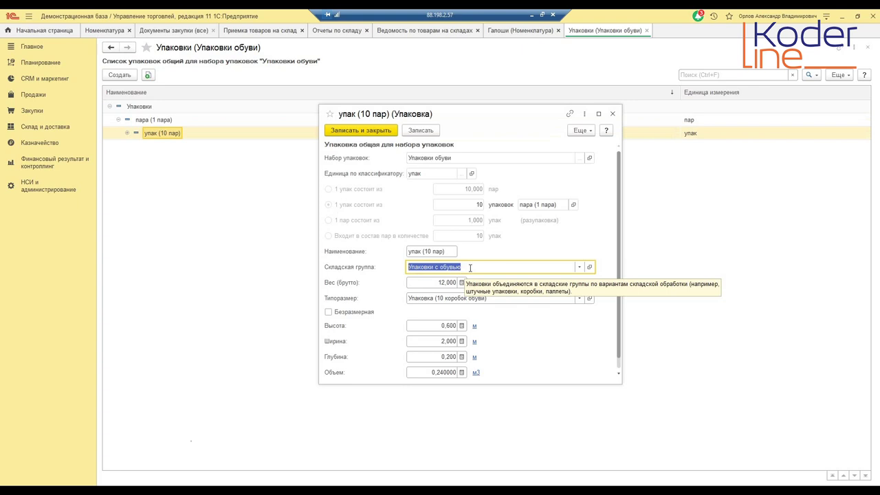
{"action": "left_click", "coordinate": [613, 114]}
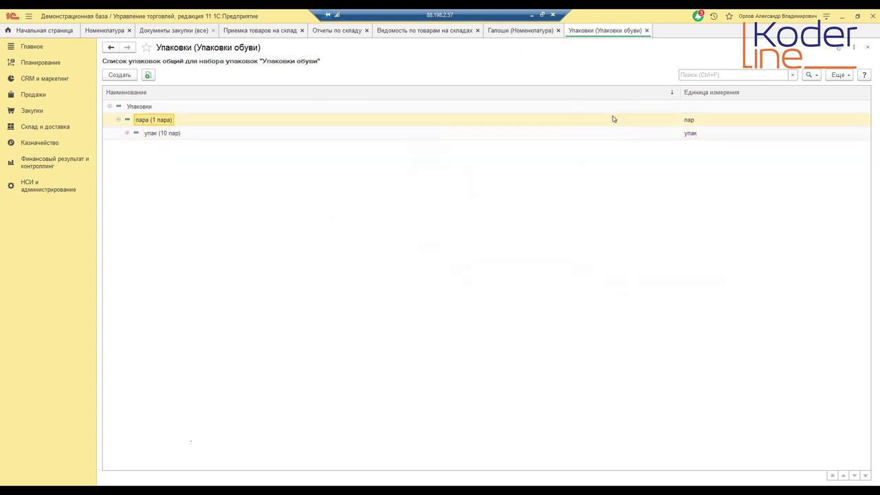
- Open the Склады и магазины list from the master data section
{"action": "left_click", "coordinate": [323, 34]}
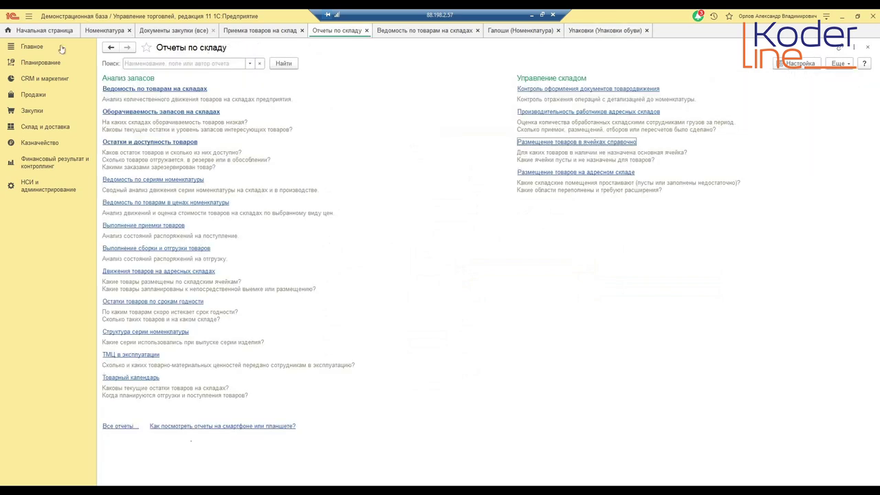
{"action": "left_click", "coordinate": [41, 186]}
{"action": "left_click", "coordinate": [136, 194]}
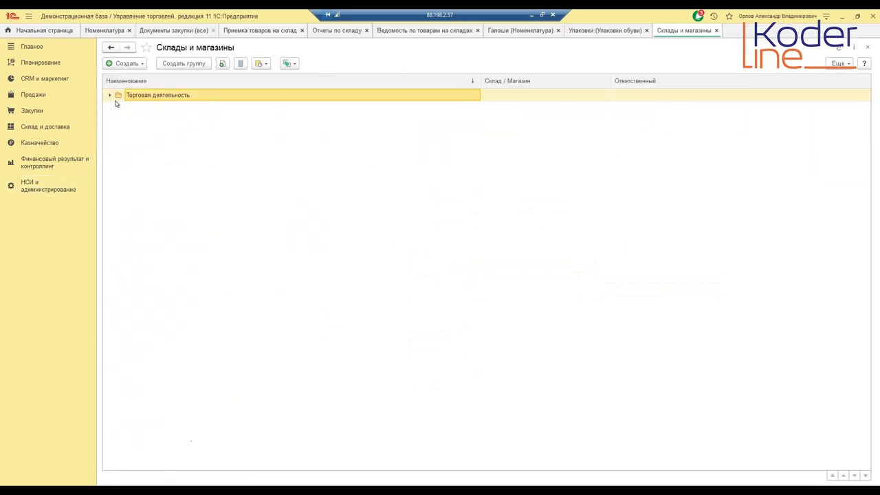
- Open Основной склад and examine the goods placement rule for Обувь in the room Адресное хранение (пром. товары)
{"action": "left_click", "coordinate": [110, 95]}
{"action": "left_click", "coordinate": [118, 109]}
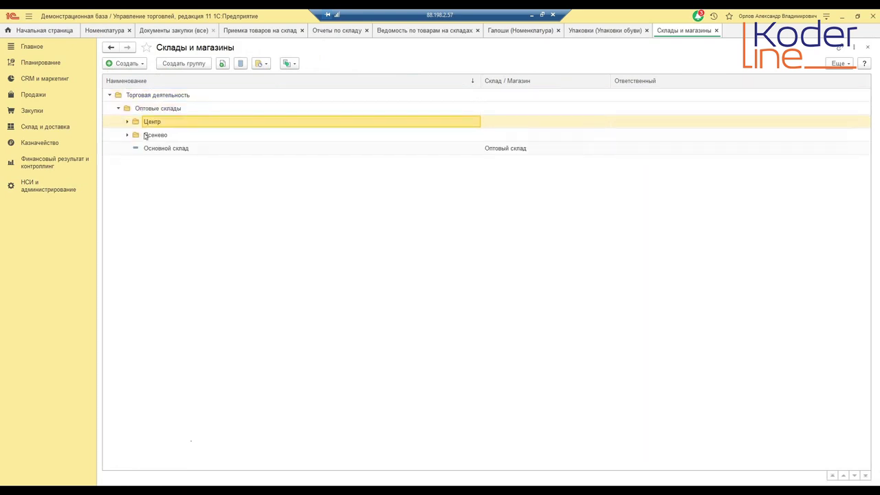
{"action": "double_click", "coordinate": [160, 147]}
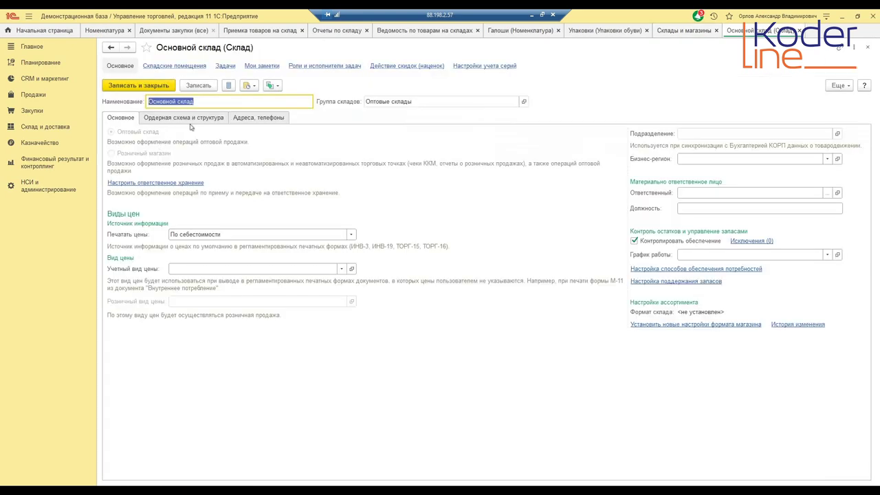
{"action": "left_click", "coordinate": [177, 66]}
{"action": "double_click", "coordinate": [153, 133]}
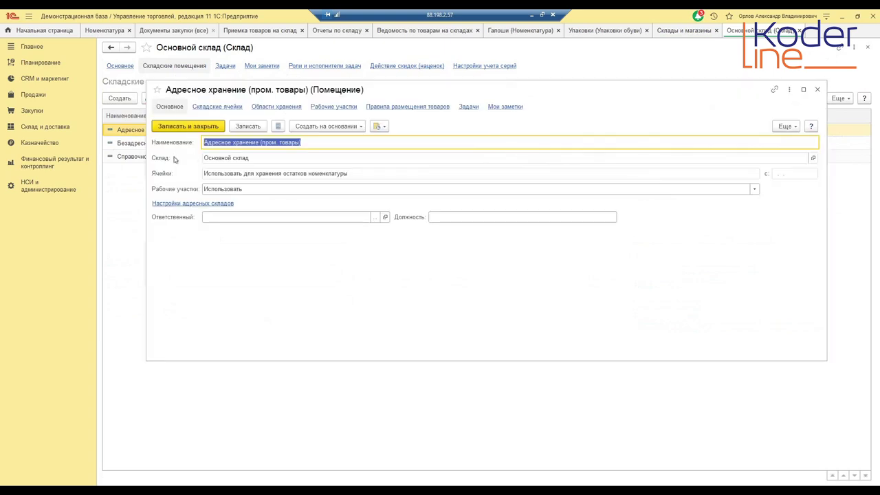
{"action": "left_click", "coordinate": [384, 109]}
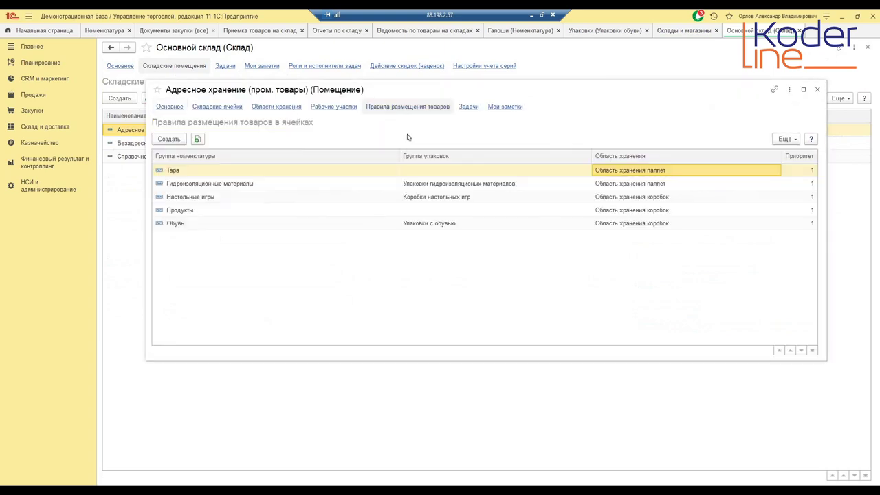
{"action": "left_click", "coordinate": [416, 228]}
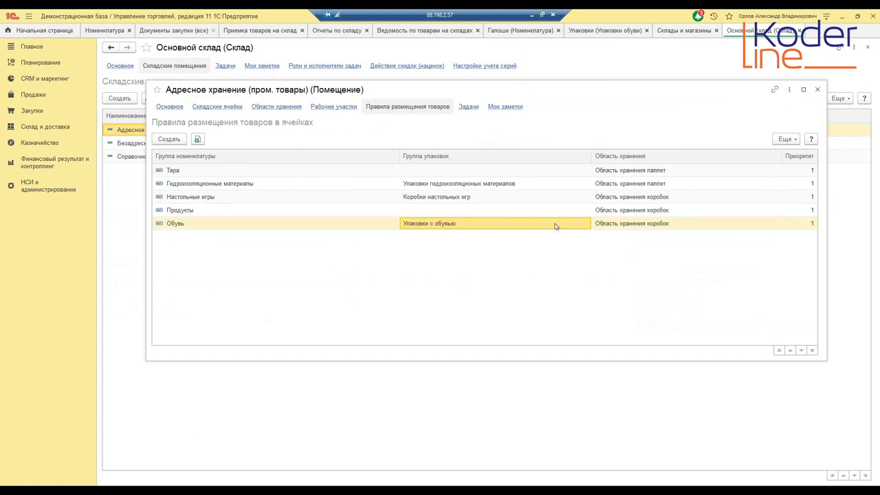
- Set the warehouse group of the shoe package пара (1 пара) to Упаковки с обувью and save the card
{"action": "left_click", "coordinate": [605, 30]}
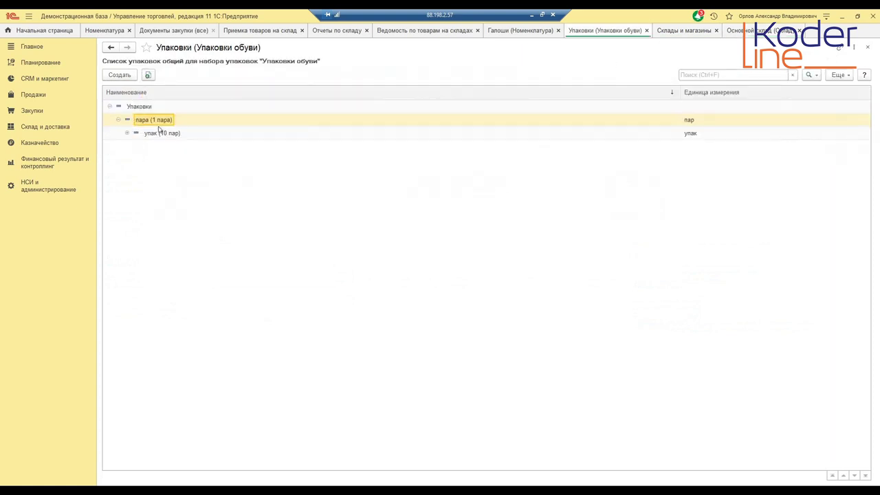
{"action": "double_click", "coordinate": [159, 121]}
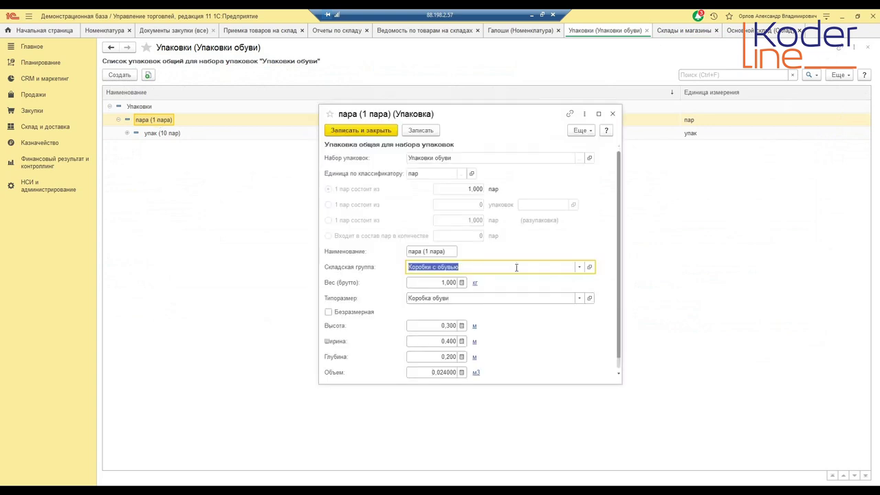
{"action": "left_click", "coordinate": [578, 268]}
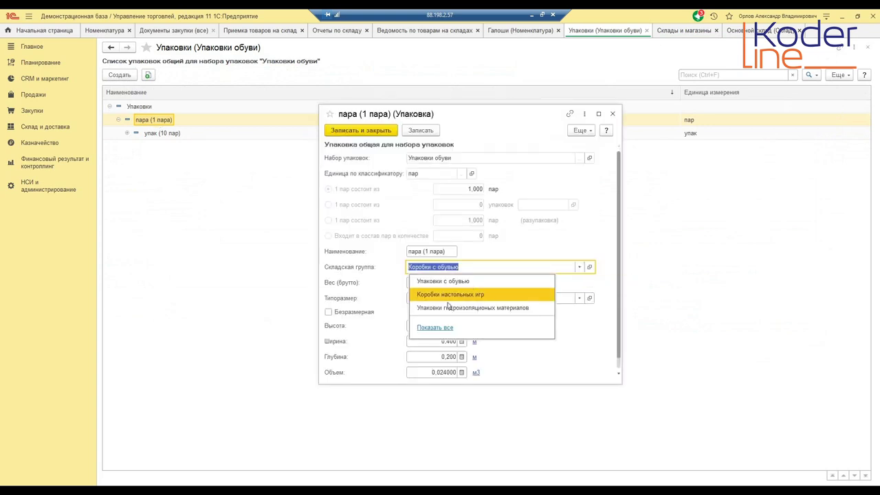
{"action": "left_click", "coordinate": [440, 283]}
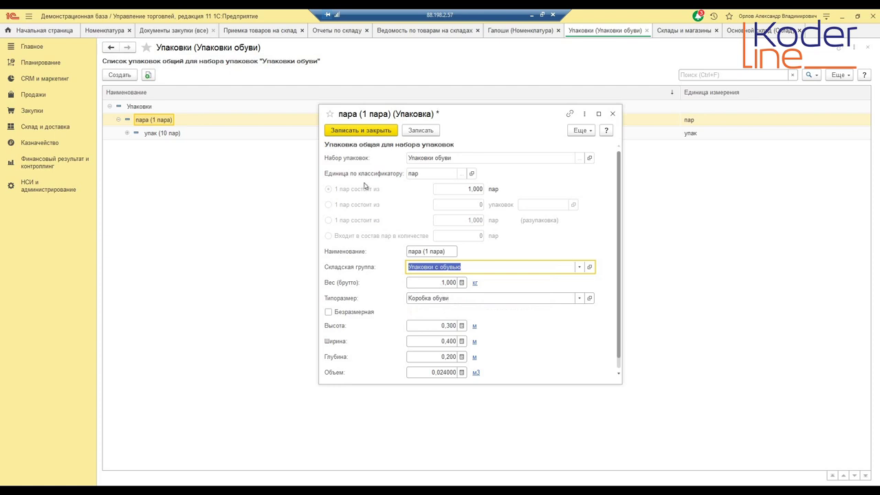
{"action": "left_click", "coordinate": [363, 131]}
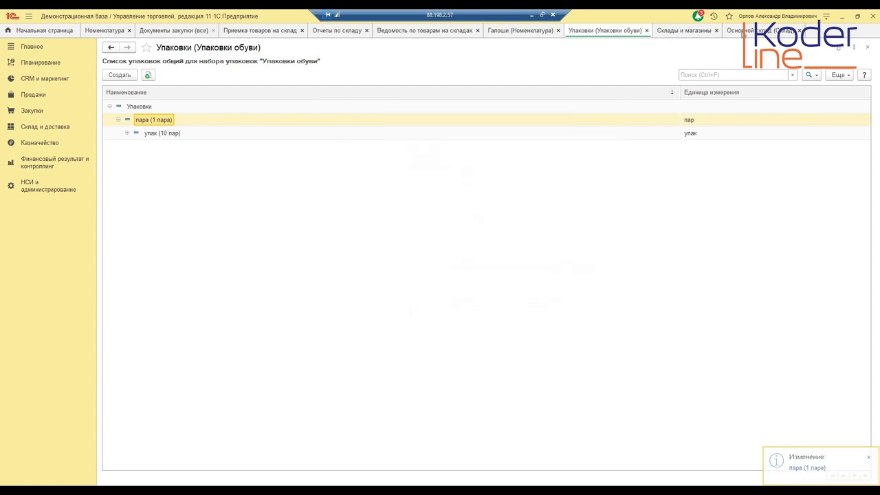
- Close the Галоши item card
{"action": "left_click", "coordinate": [757, 30]}
{"action": "left_click", "coordinate": [517, 31]}
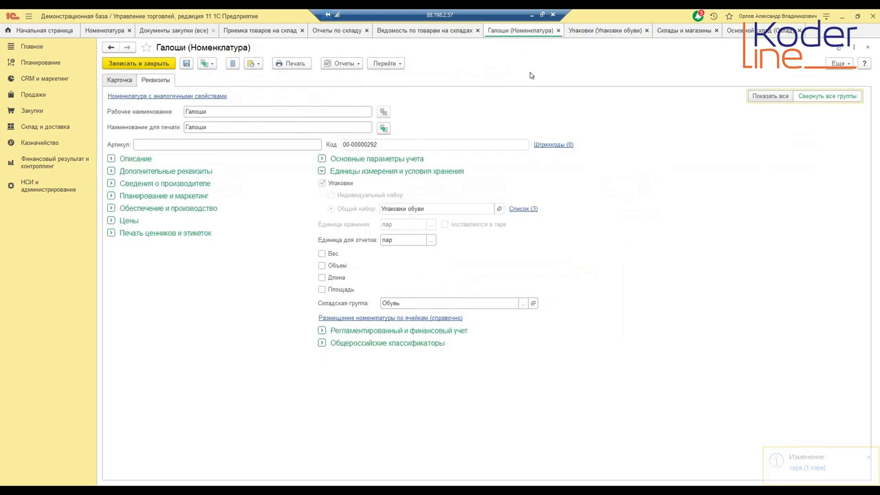
{"action": "left_click", "coordinate": [557, 31]}
{"action": "left_click", "coordinate": [522, 32]}
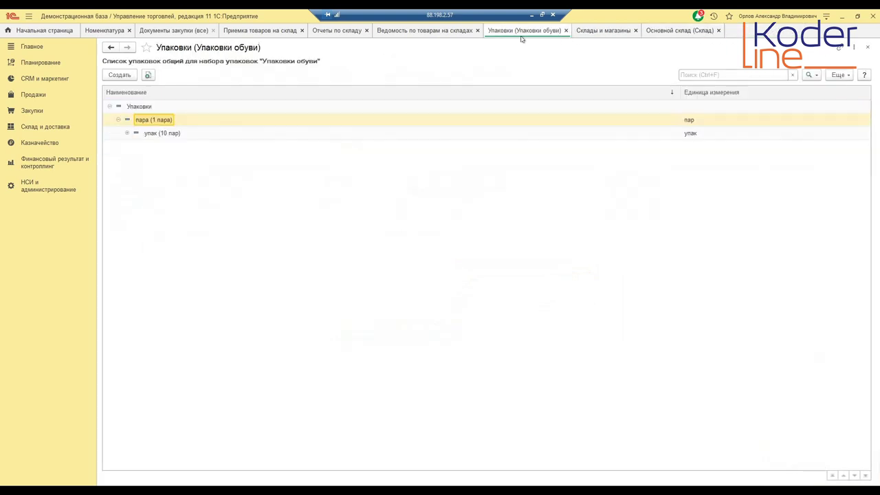
- Check the item and package warehouse groups of the goods awaiting cell placement in Приемка товаров на склад
{"action": "left_click", "coordinate": [270, 33]}
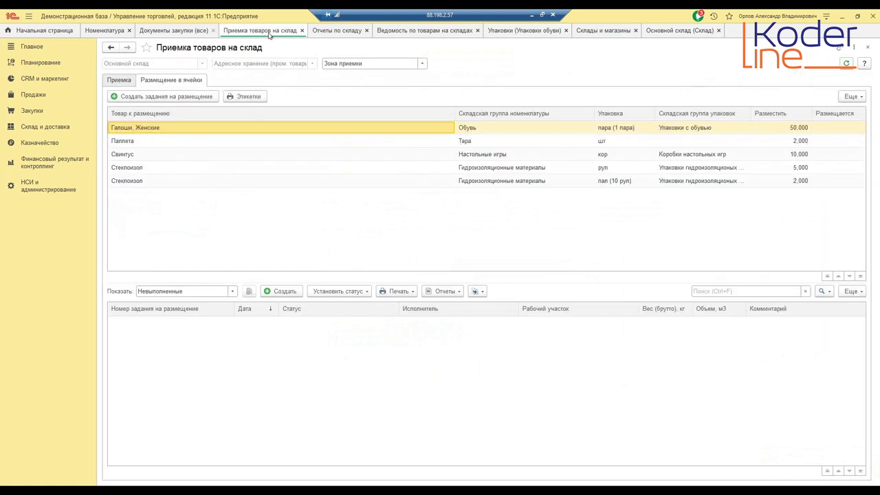
{"action": "left_click", "coordinate": [316, 154]}
{"action": "left_click", "coordinate": [477, 130]}
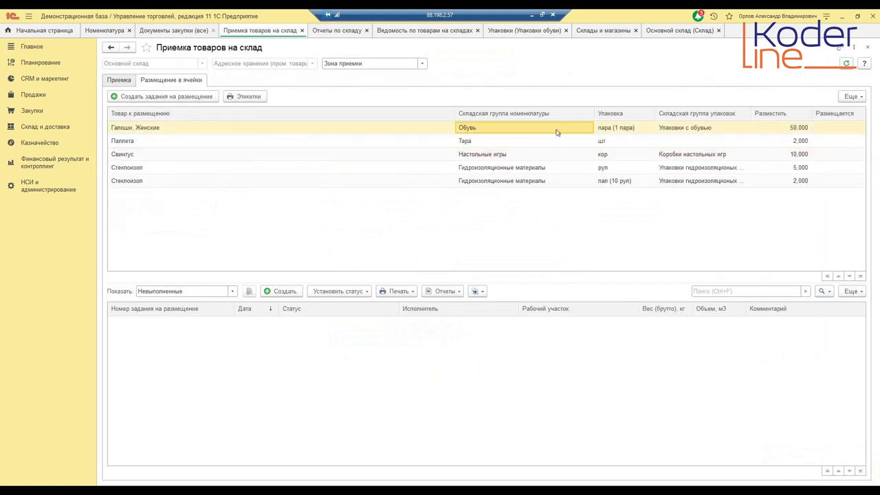
{"action": "left_click", "coordinate": [673, 142]}
{"action": "left_click", "coordinate": [673, 157]}
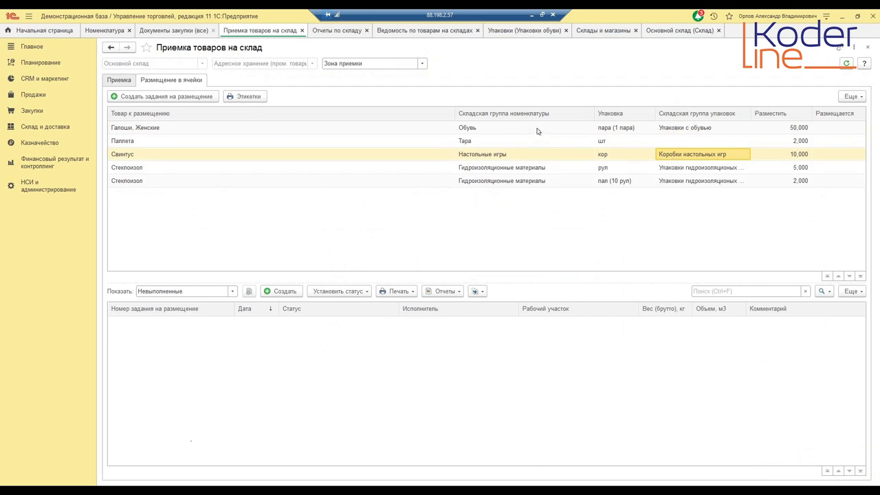
{"action": "left_click", "coordinate": [531, 183]}
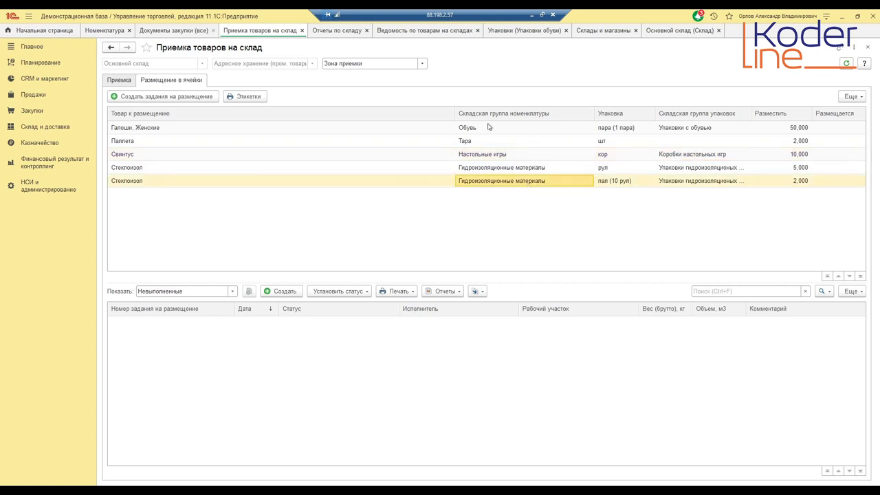
{"action": "left_click", "coordinate": [681, 129]}
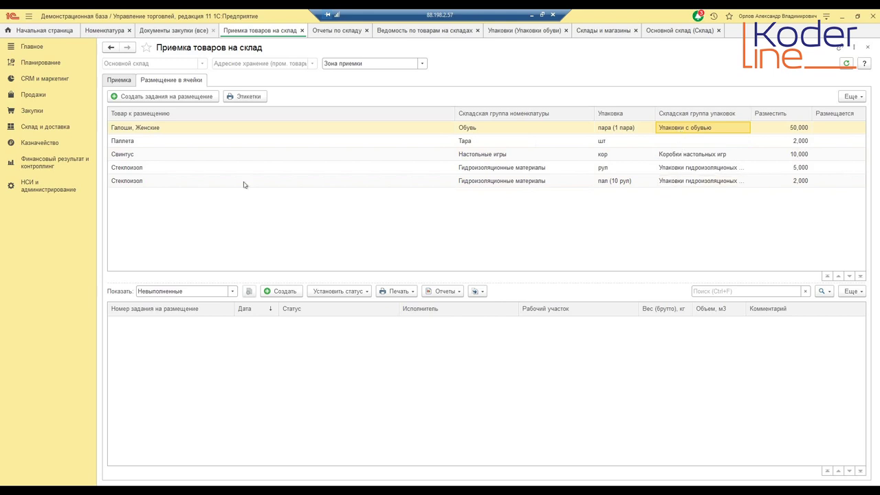
- Create placement tasks for all items, split by work areas (с разбиением по рабочим участкам)
{"action": "left_click", "coordinate": [166, 97]}
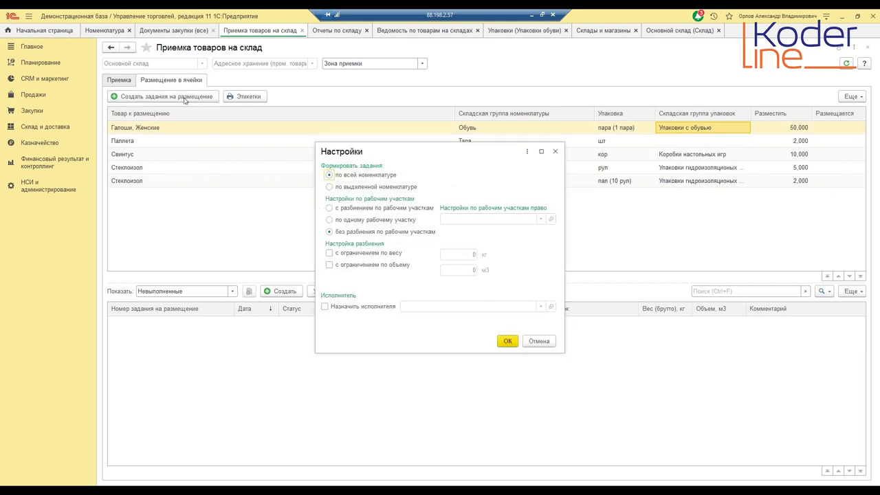
{"action": "left_click", "coordinate": [339, 209]}
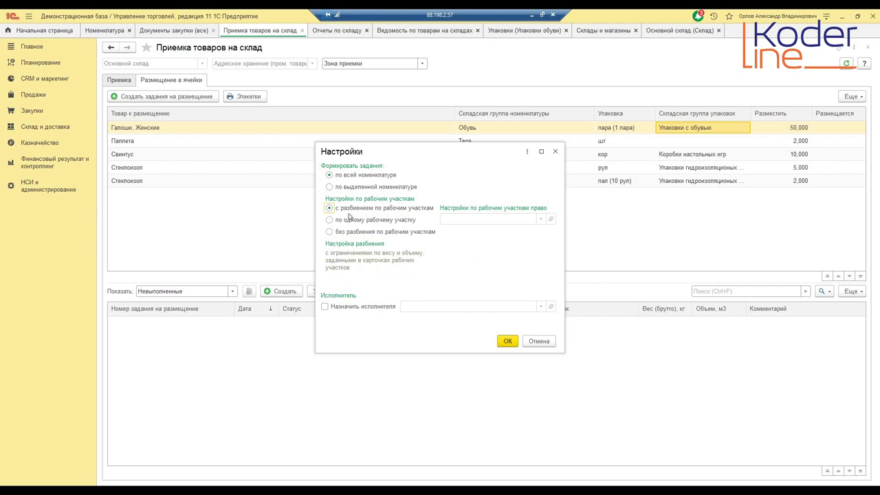
{"action": "left_click", "coordinate": [507, 342]}
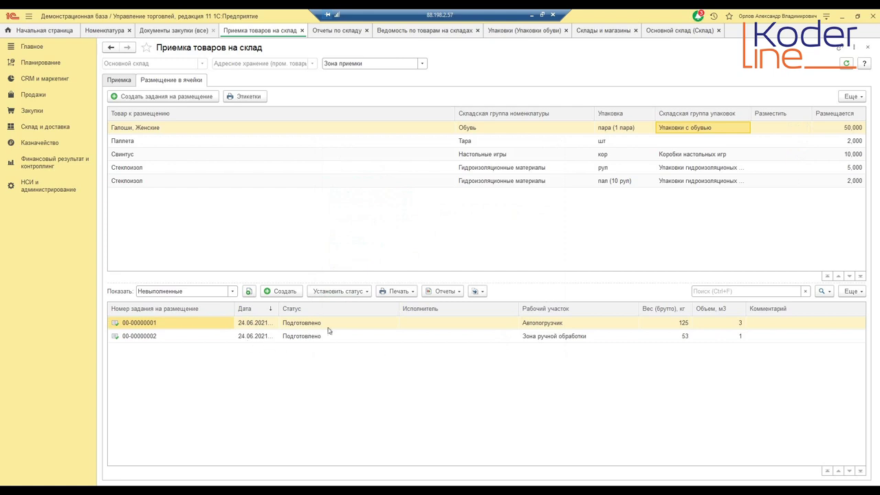
- Check the work areas of both placement tasks and open the Автопогрузчик task
{"action": "left_click", "coordinate": [542, 327]}
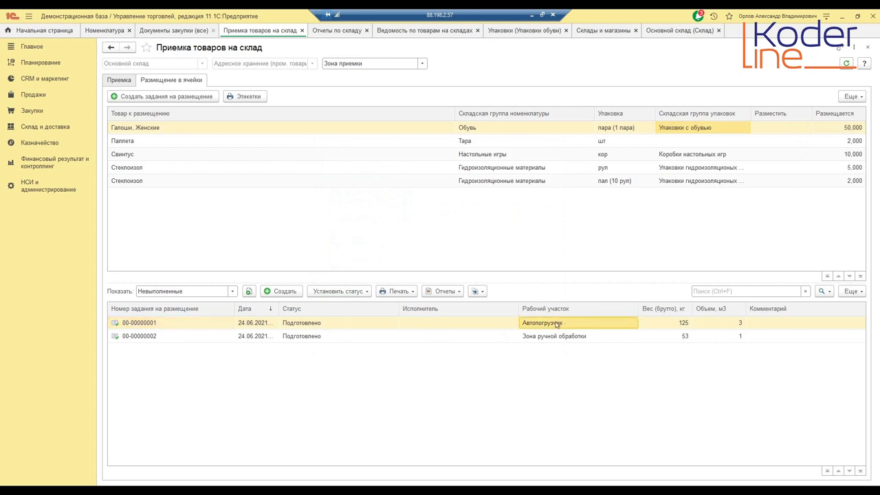
{"action": "left_click", "coordinate": [550, 337]}
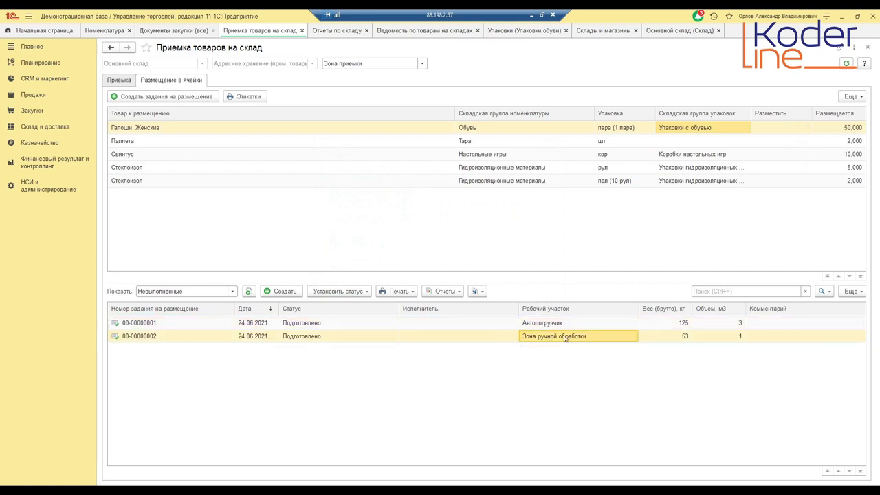
{"action": "left_click", "coordinate": [309, 326]}
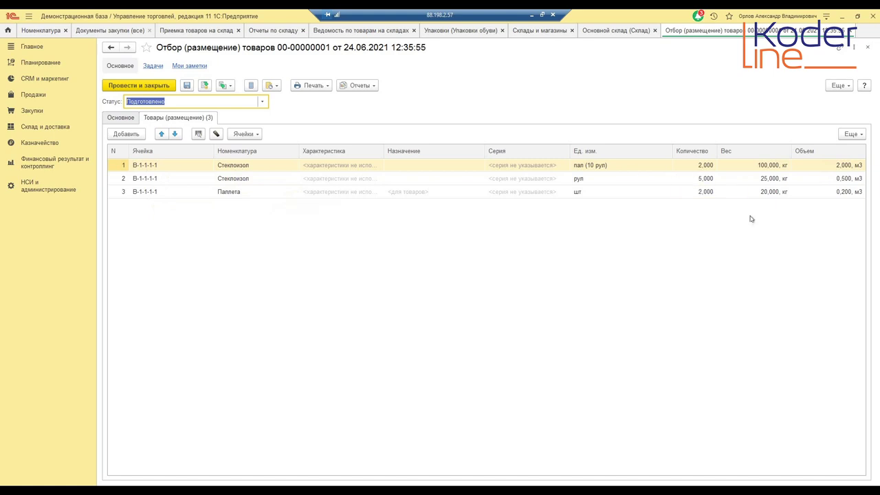
- Try the statuses Выполнено без ошибок and Выполнено с ошибками on the Автопогрузчик task, selecting the first line's placed quantity
{"action": "left_click", "coordinate": [262, 102]}
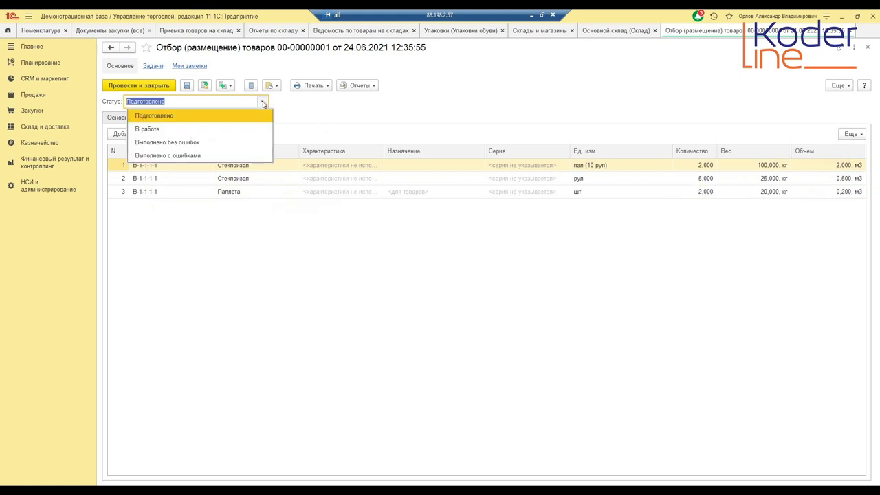
{"action": "left_click", "coordinate": [201, 144]}
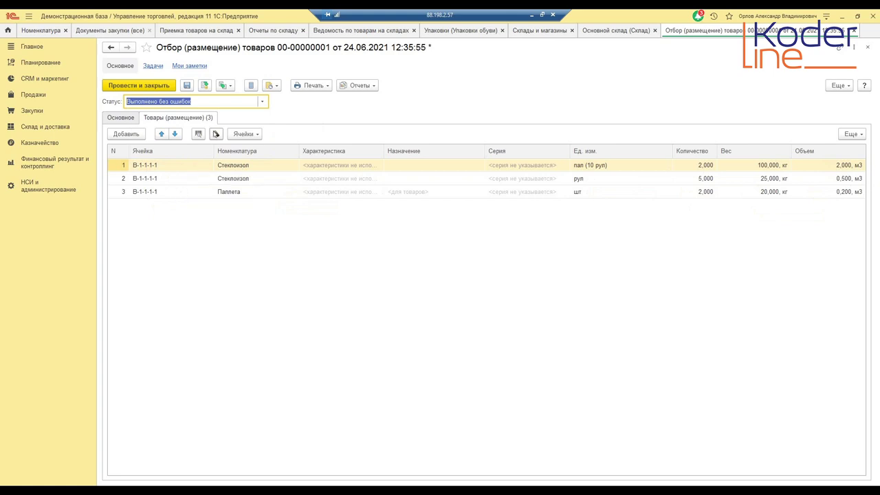
{"action": "left_click", "coordinate": [262, 102]}
{"action": "left_click", "coordinate": [198, 155]}
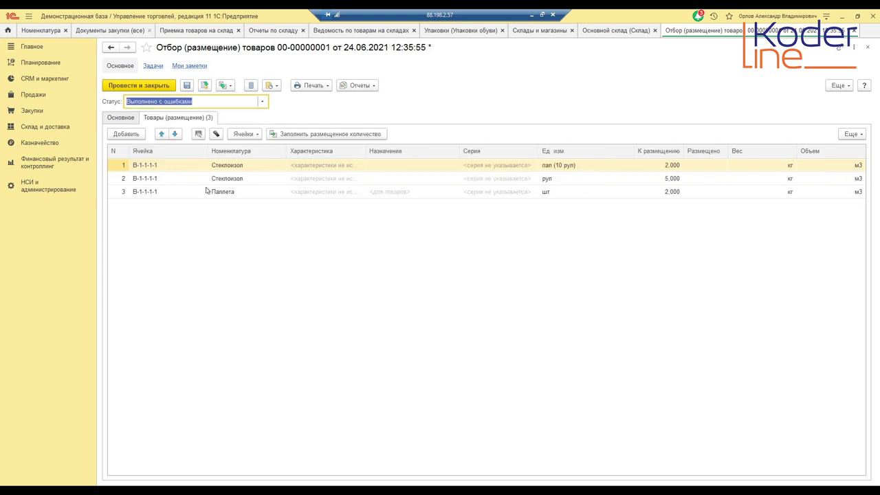
{"action": "left_click", "coordinate": [714, 165]}
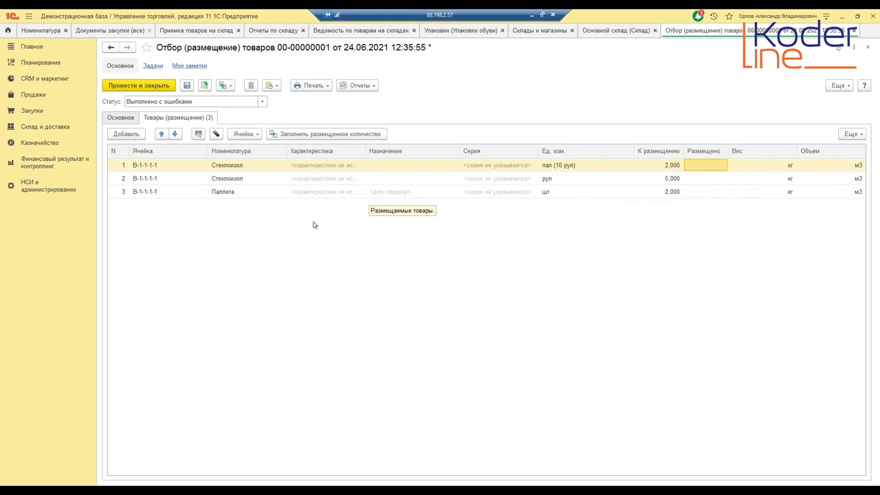
- Set the Автопогрузчик task's status to Выполнено без ошибок, then post and close the document
{"action": "left_click", "coordinate": [255, 102]}
{"action": "left_click", "coordinate": [263, 102]}
{"action": "left_click", "coordinate": [172, 142]}
{"action": "left_click", "coordinate": [138, 86]}
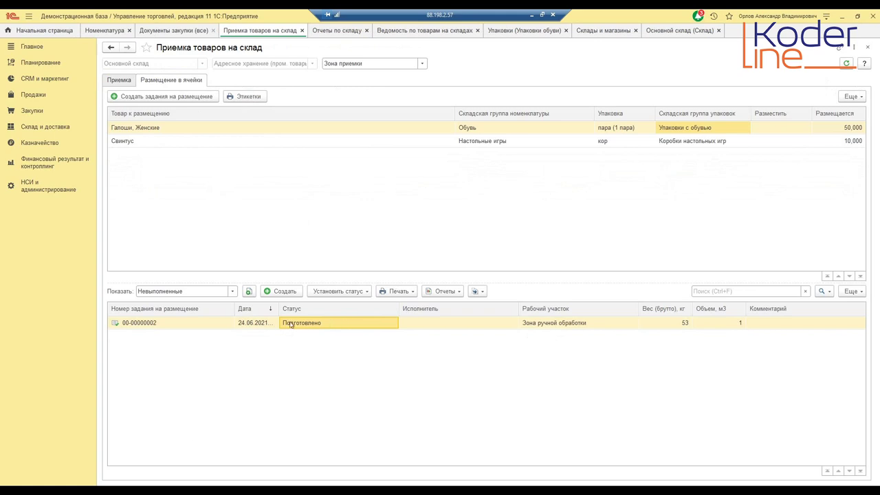
- Show all placement tasks with the filter Все and compare the statuses of the two tasks
{"action": "left_click", "coordinate": [152, 291]}
{"action": "left_click", "coordinate": [152, 305]}
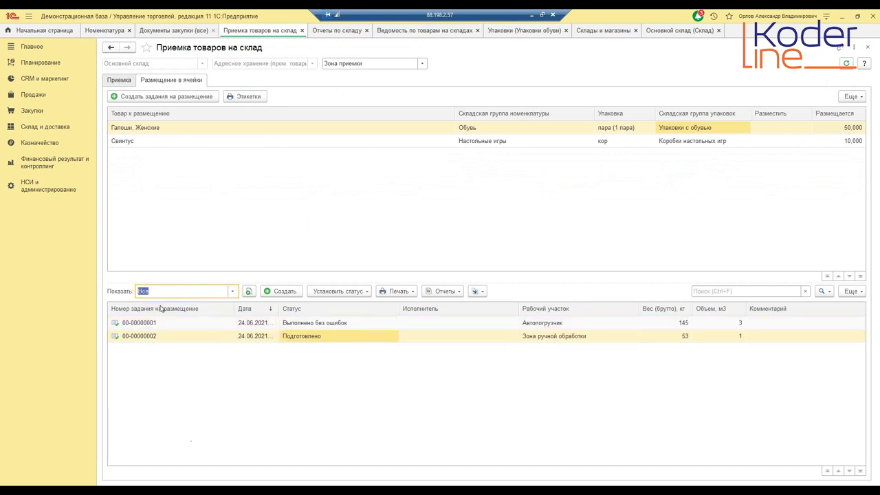
{"action": "left_click", "coordinate": [331, 323]}
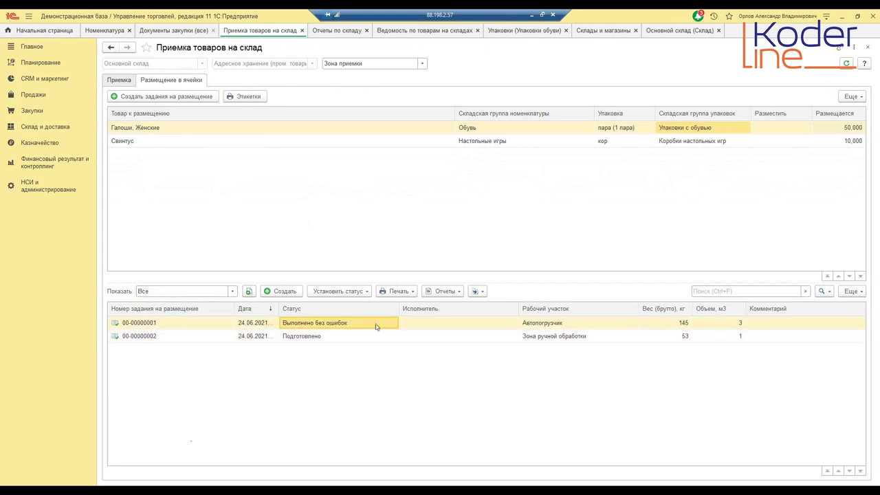
{"action": "left_click", "coordinate": [343, 337]}
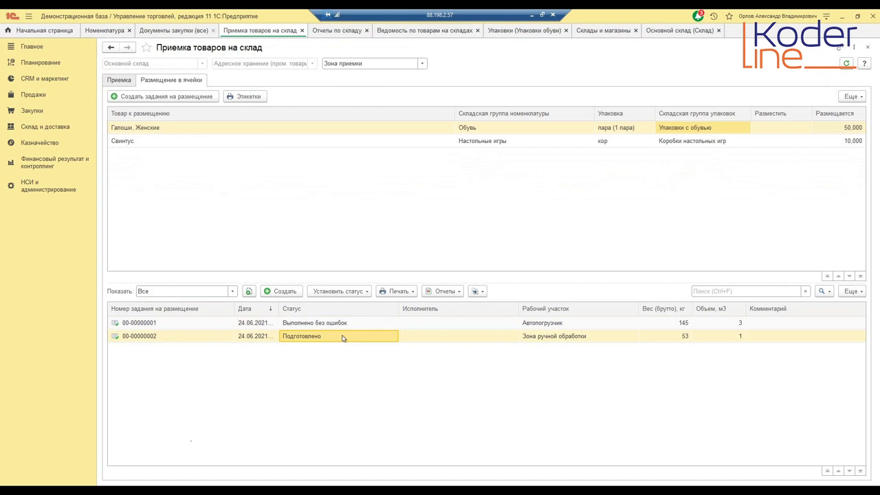
- Check the cells in the Зона ручной обработки placement task, set its status to Выполнено без ошибок, then post and close it
{"action": "double_click", "coordinate": [343, 337]}
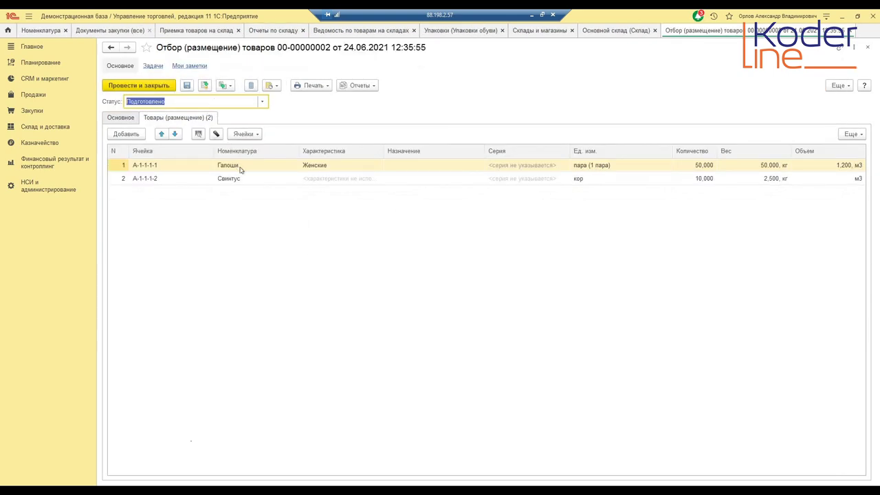
{"action": "left_click", "coordinate": [149, 165]}
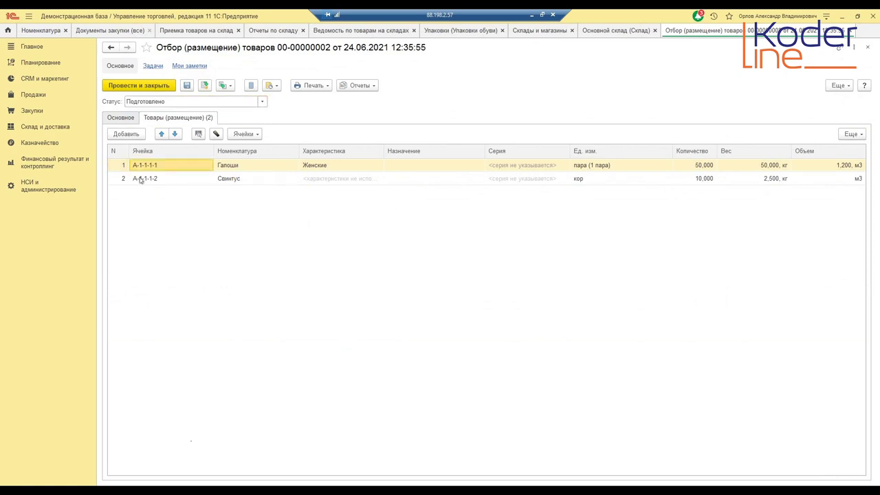
{"action": "left_click", "coordinate": [141, 177]}
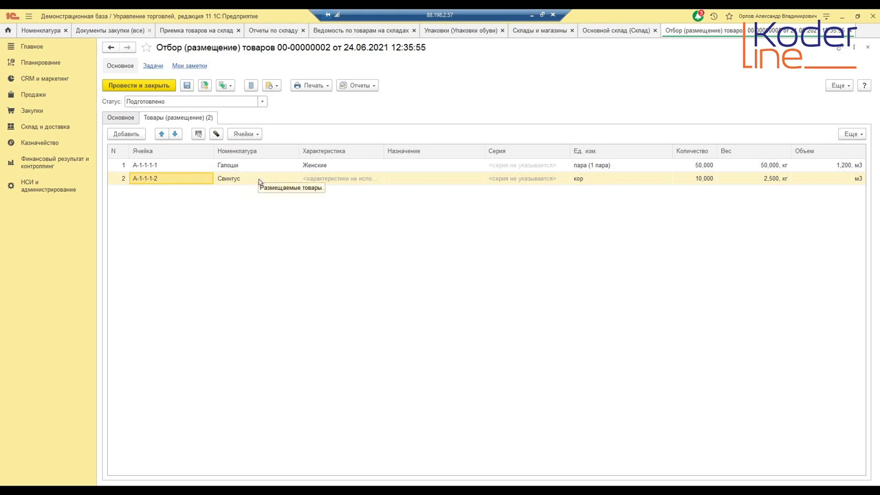
{"action": "left_click", "coordinate": [260, 102]}
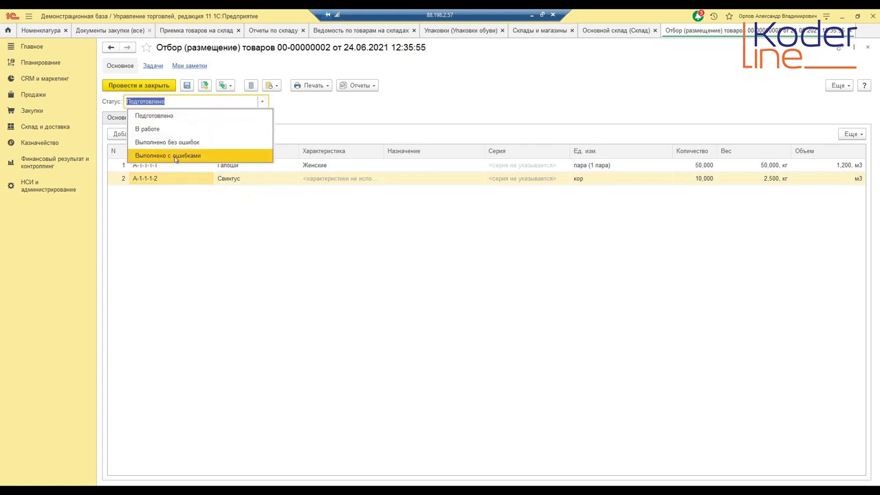
{"action": "left_click", "coordinate": [175, 143]}
{"action": "left_click", "coordinate": [164, 87]}
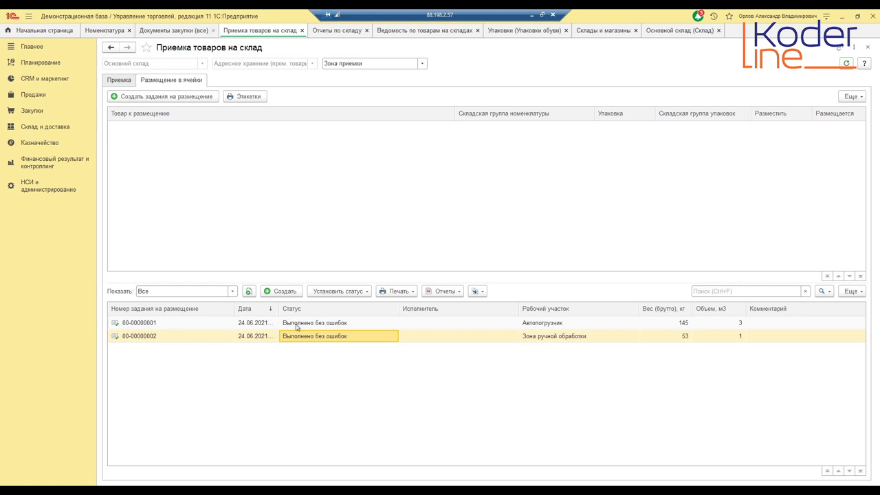
- Check the receiving orders, then generate the warehouse report Размещение товаров на адресном складе for Основной склад
{"action": "left_click", "coordinate": [127, 80]}
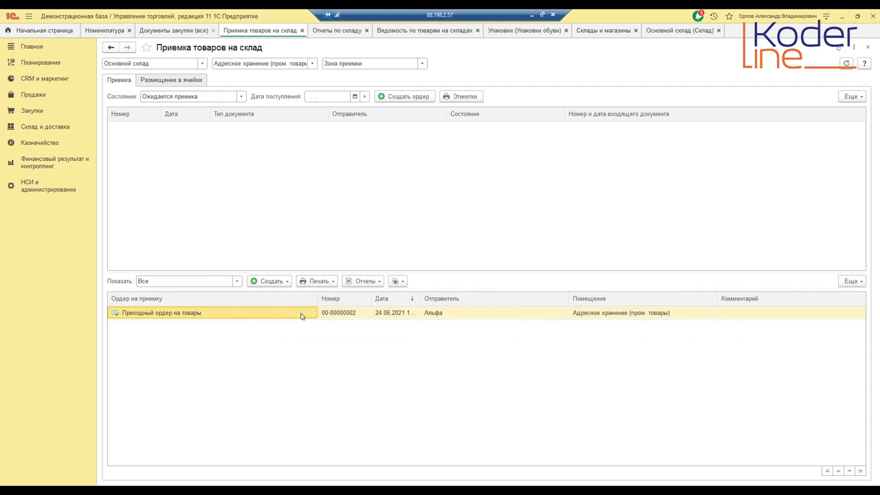
{"action": "left_click", "coordinate": [56, 130]}
{"action": "left_click", "coordinate": [136, 75]}
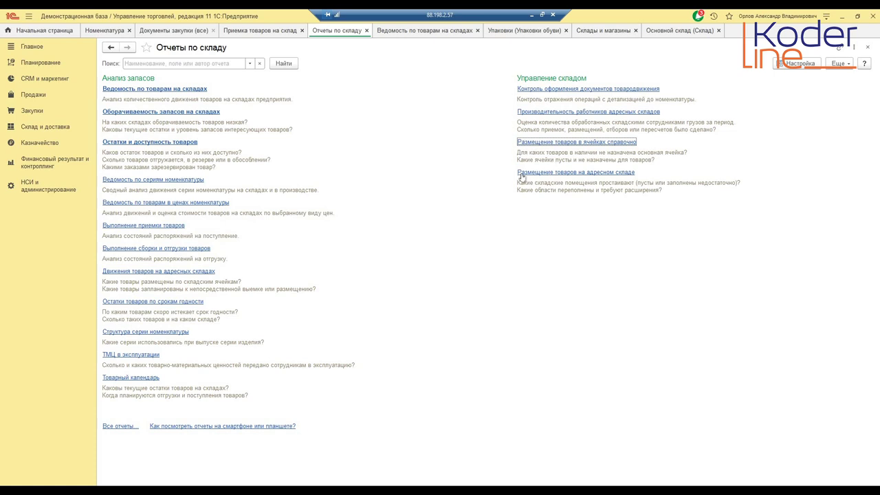
{"action": "left_click", "coordinate": [594, 172]}
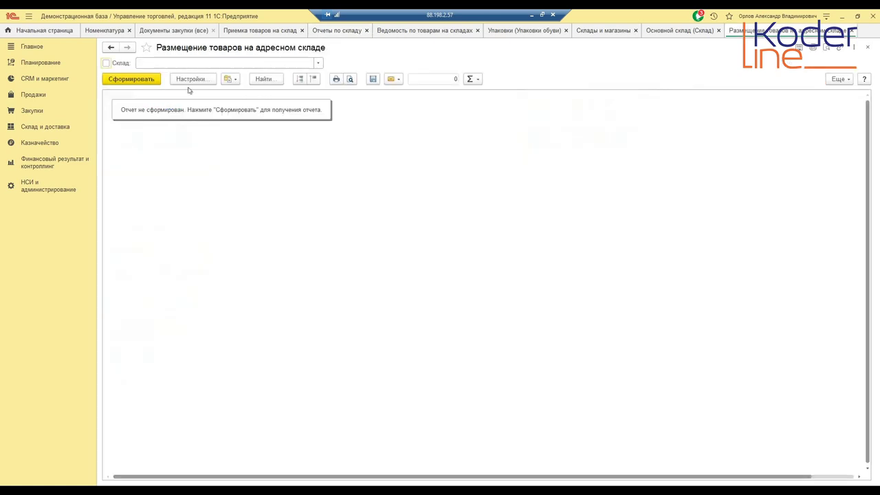
{"action": "left_click", "coordinate": [106, 63]}
{"action": "left_click", "coordinate": [164, 64]}
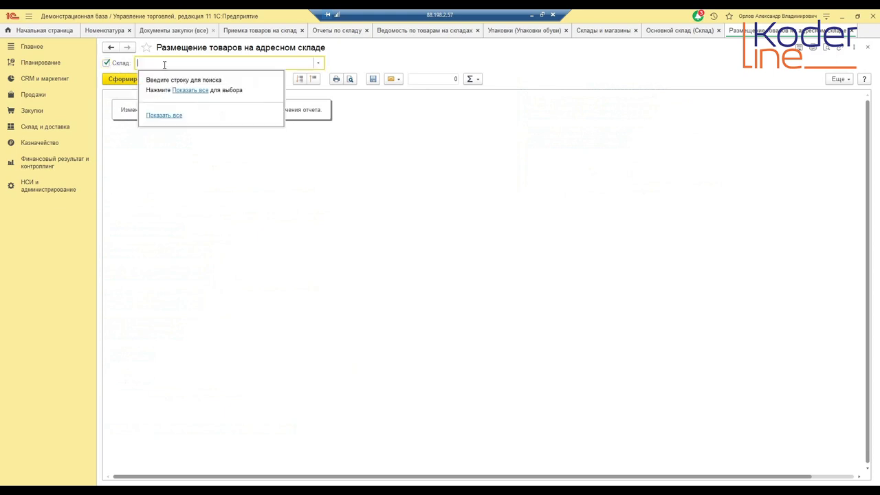
{"action": "type", "text": "ой с"}
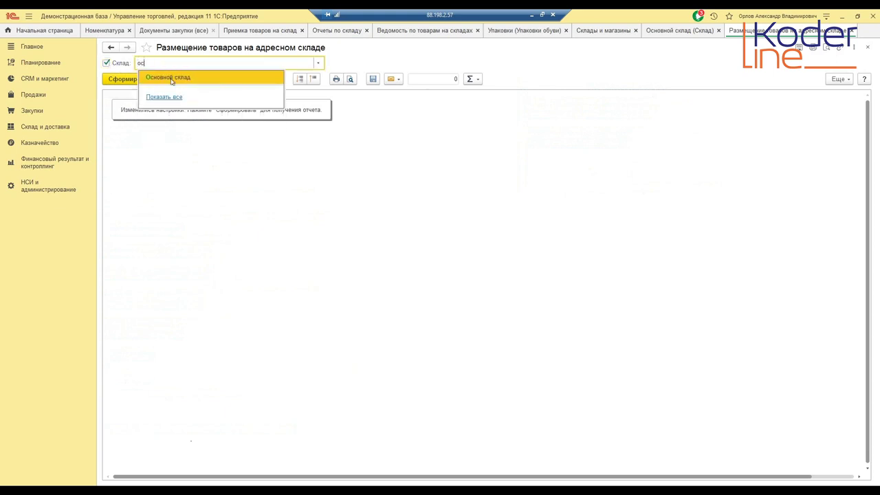
{"action": "left_click", "coordinate": [171, 76]}
{"action": "left_click", "coordinate": [151, 79]}
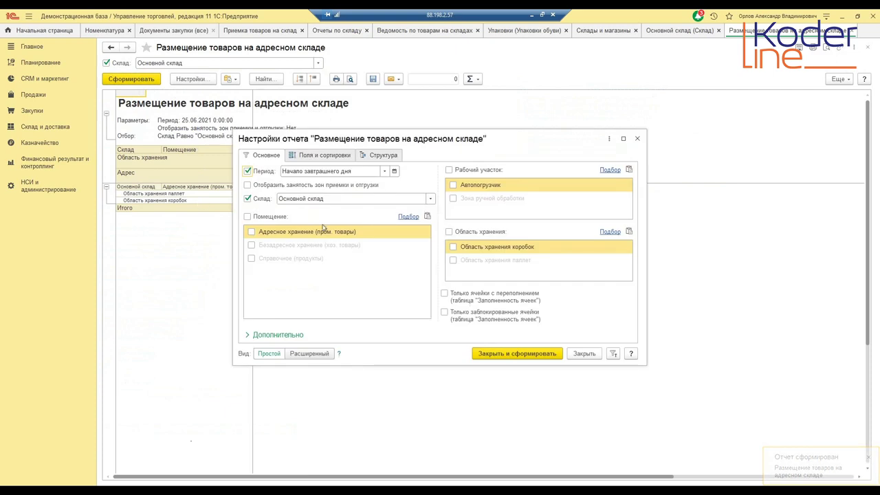
- Restrict the report to the room Адресное хранение (пром. товары), regenerate it and close it after reviewing cell usage
{"action": "left_click", "coordinate": [252, 232]}
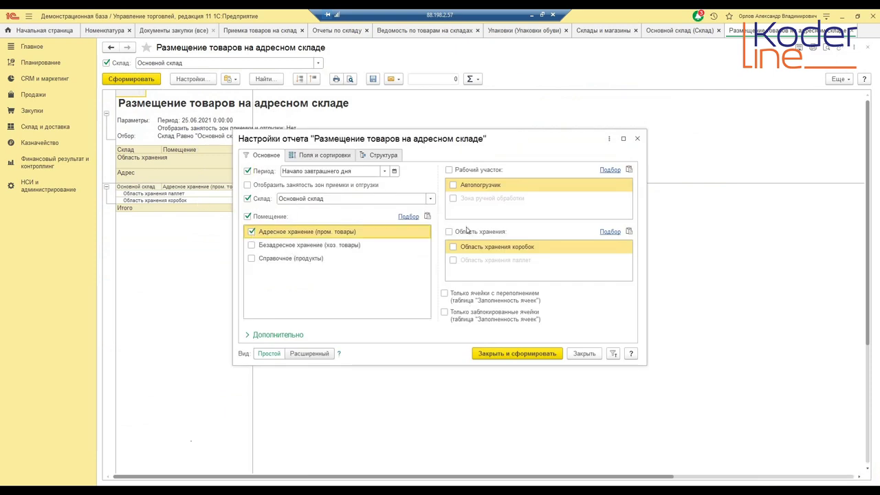
{"action": "left_click", "coordinate": [453, 186]}
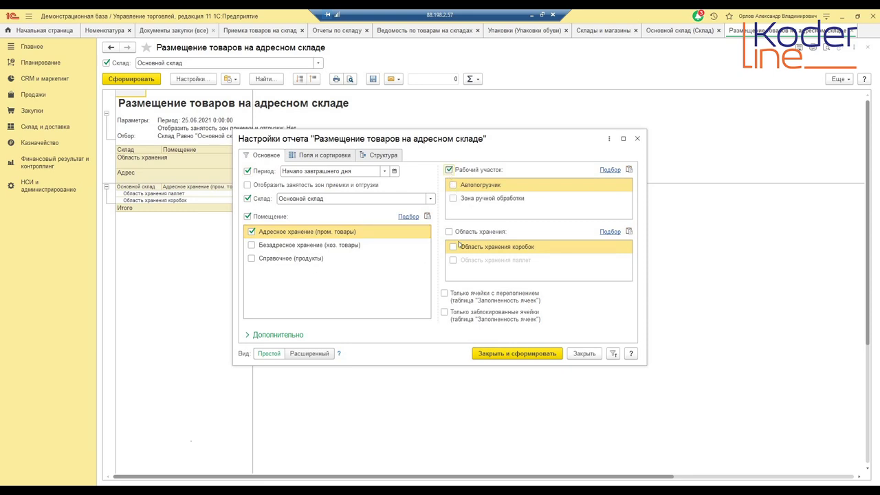
{"action": "left_click", "coordinate": [544, 350]}
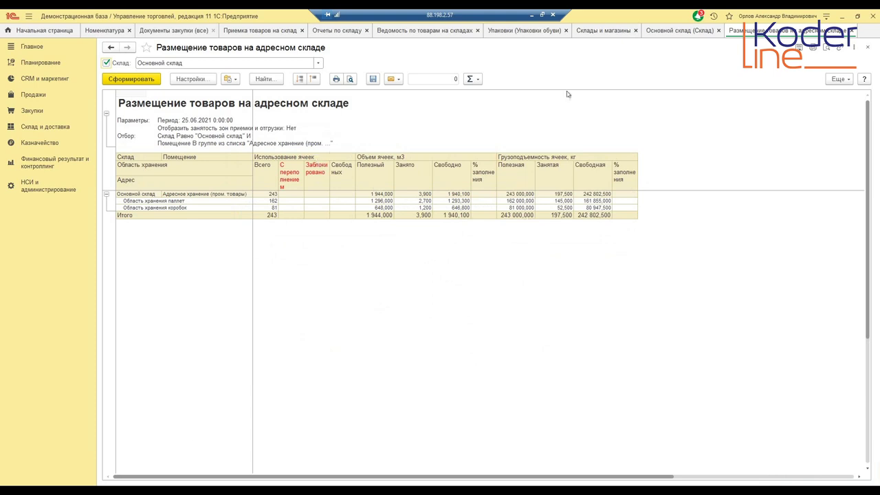
{"action": "left_click", "coordinate": [852, 32]}
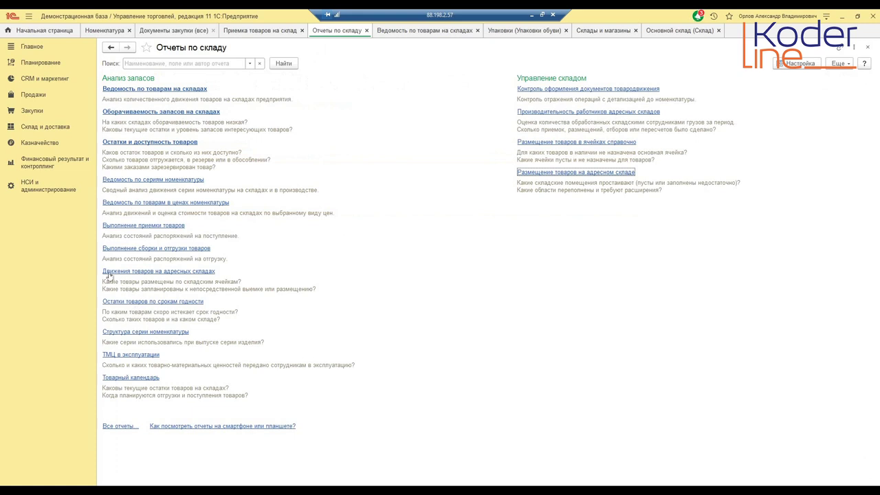
- Generate the report Движения товаров на адресных складах and add Основной склад to its warehouse filter
{"action": "left_click", "coordinate": [156, 272]}
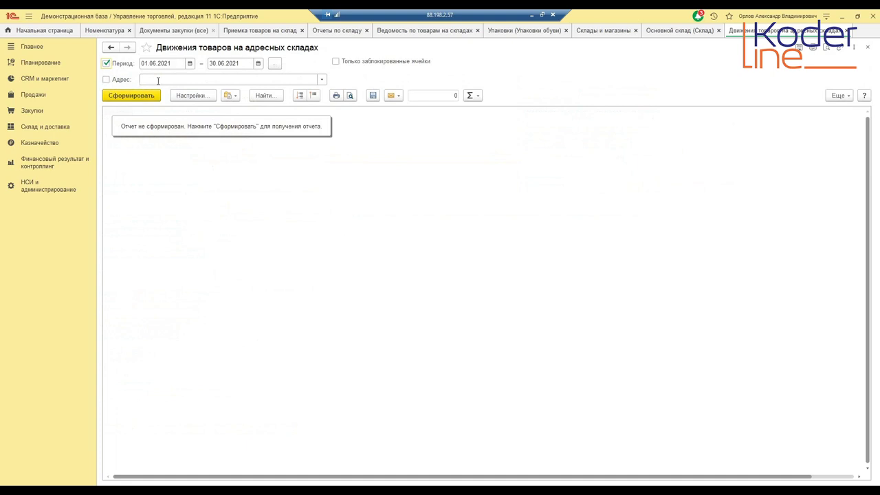
{"action": "left_click", "coordinate": [152, 97]}
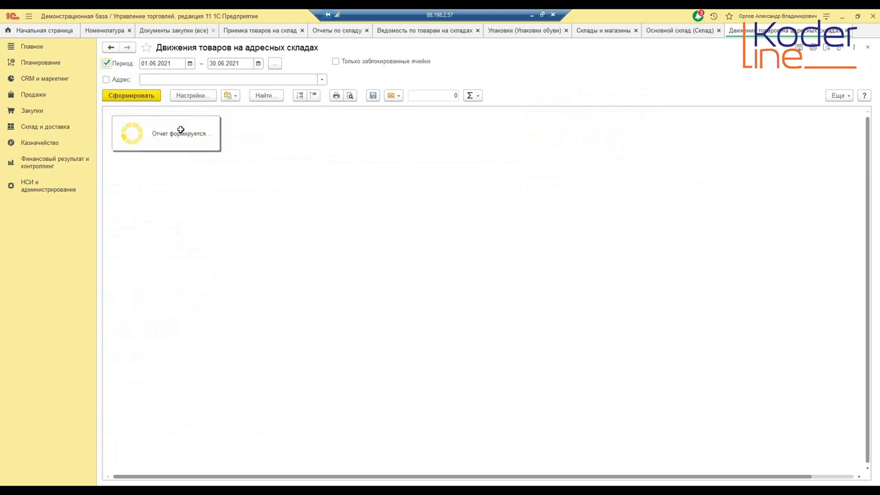
{"action": "left_click", "coordinate": [192, 98]}
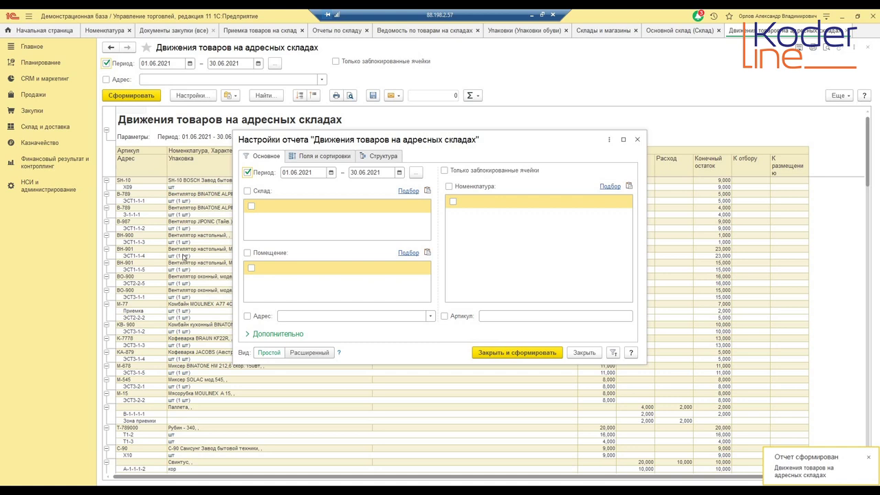
{"action": "left_click", "coordinate": [409, 191]}
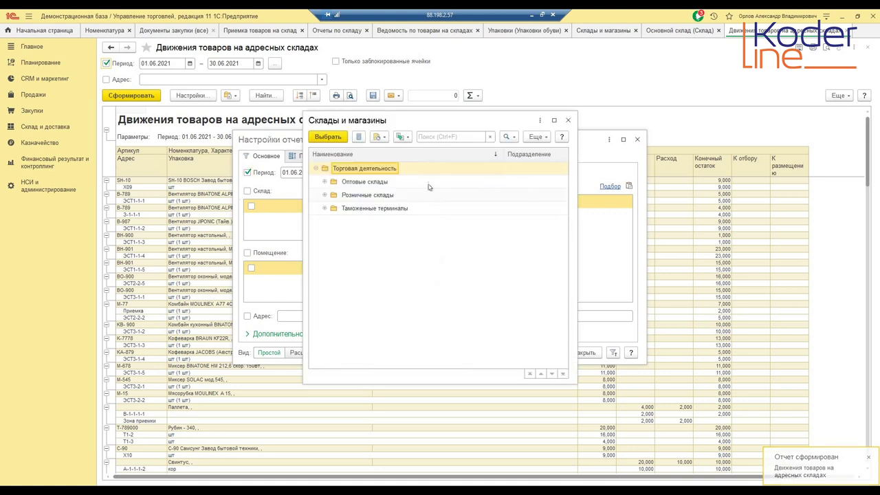
{"action": "left_click", "coordinate": [325, 182]}
{"action": "left_click", "coordinate": [355, 220]}
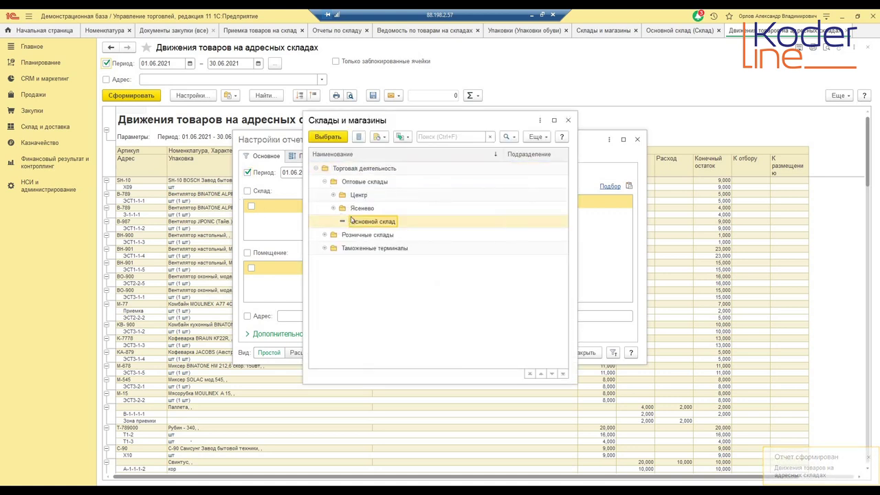
{"action": "double_click", "coordinate": [355, 221]}
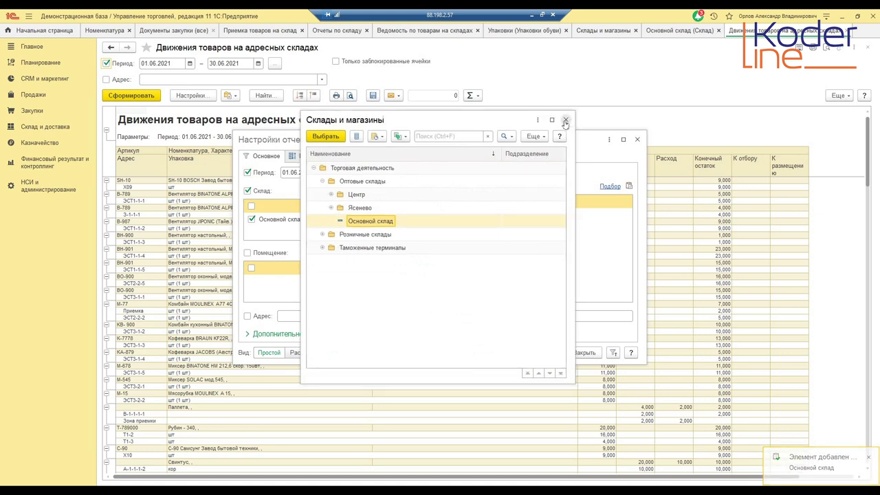
{"action": "left_click", "coordinate": [566, 121]}
- Remove the empty row from the warehouse filter and regenerate the goods movement report
{"action": "right_click", "coordinate": [261, 207]}
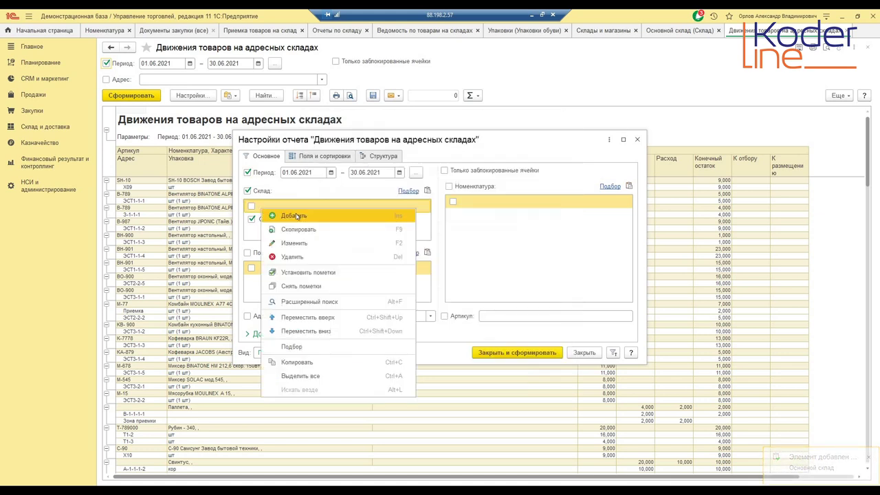
{"action": "left_click", "coordinate": [297, 256]}
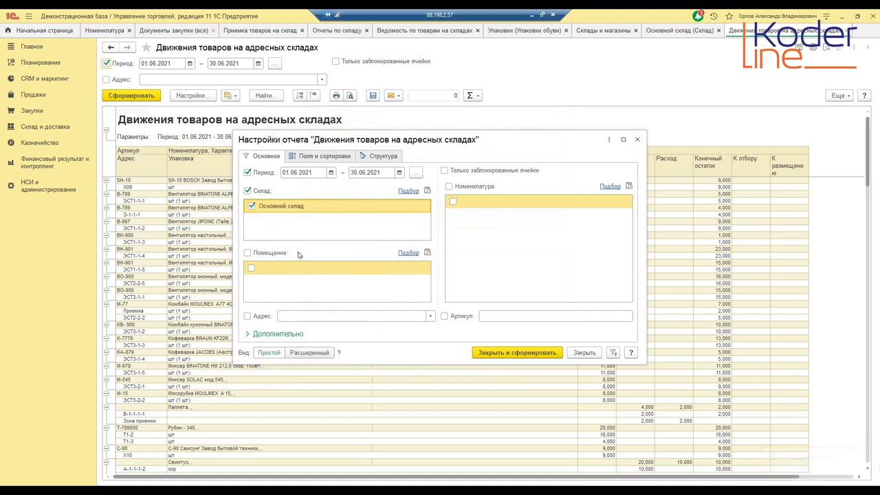
{"action": "left_click", "coordinate": [485, 351]}
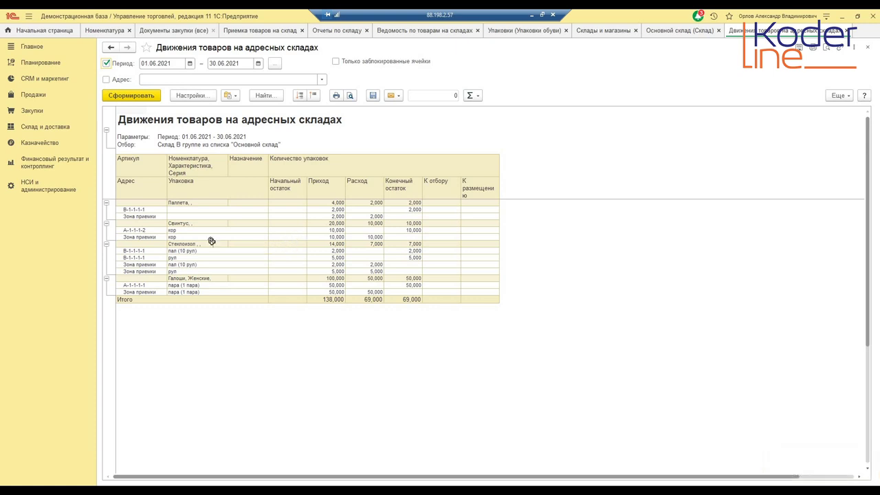
- Trace the movement of Свинтус between Зона приемки and cell A-1-1-1-2 in the report
{"action": "left_click", "coordinate": [337, 237]}
{"action": "left_click", "coordinate": [355, 238]}
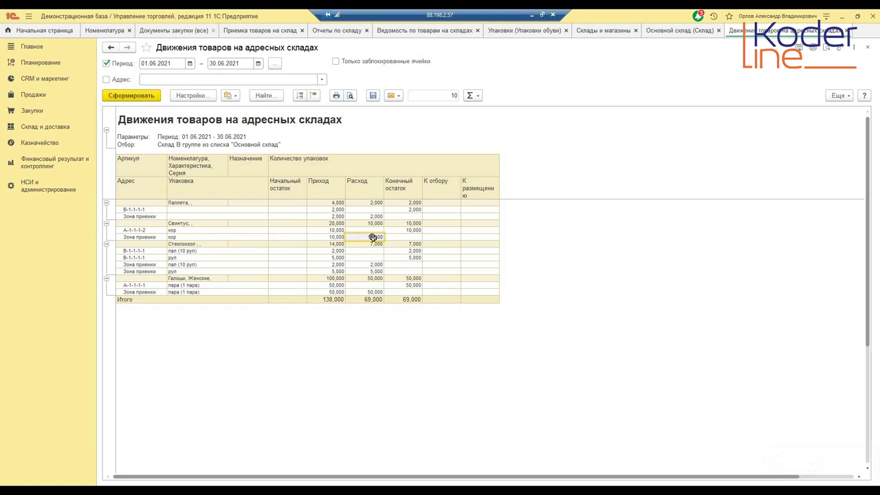
{"action": "left_click", "coordinate": [333, 230]}
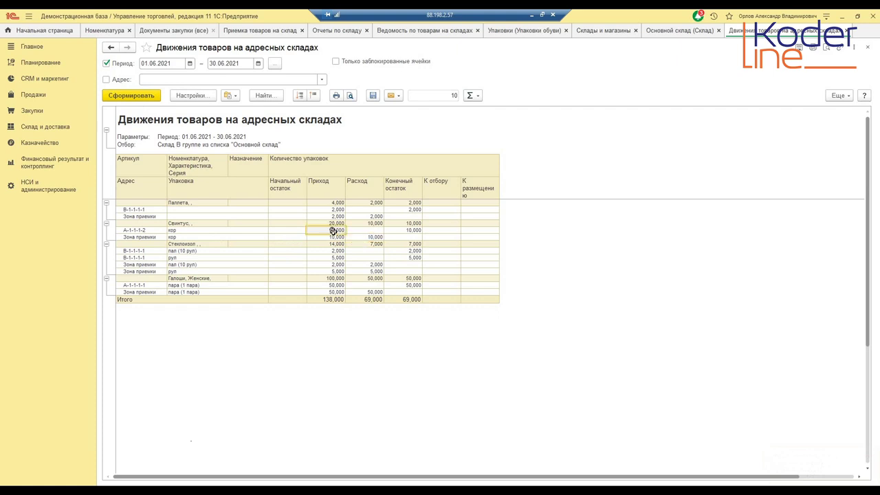
{"action": "left_click", "coordinate": [153, 231]}
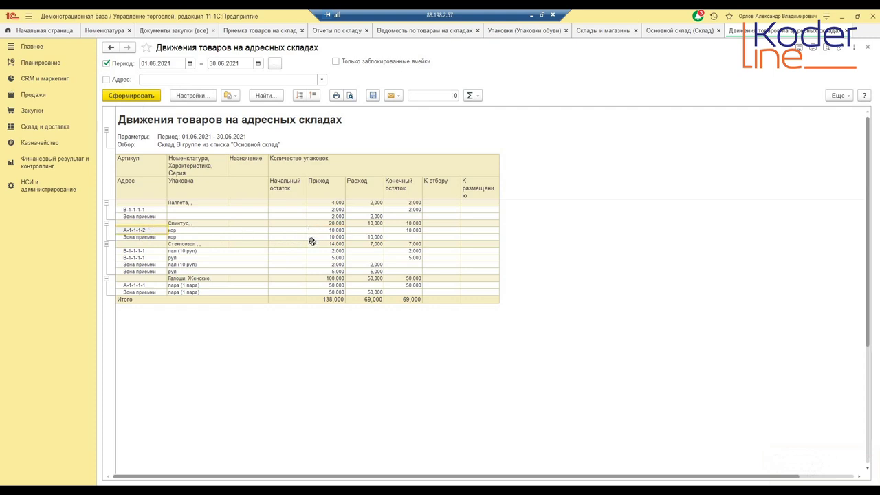
- Open cell A-1-1-1-2, examine the goods stored in it in a widened window, then close the cell and the report
{"action": "double_click", "coordinate": [155, 231]}
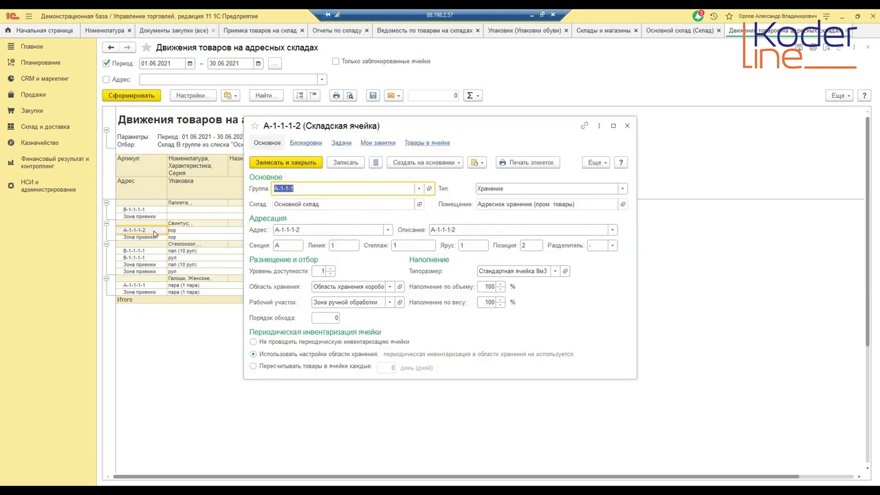
{"action": "left_click", "coordinate": [420, 144]}
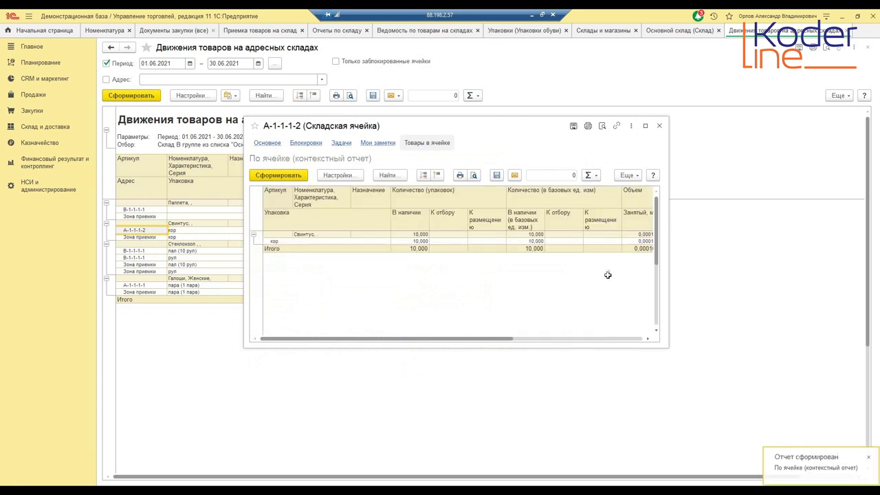
{"action": "left_click_drag", "start_coordinate": [667, 232], "coordinate": [815, 232]}
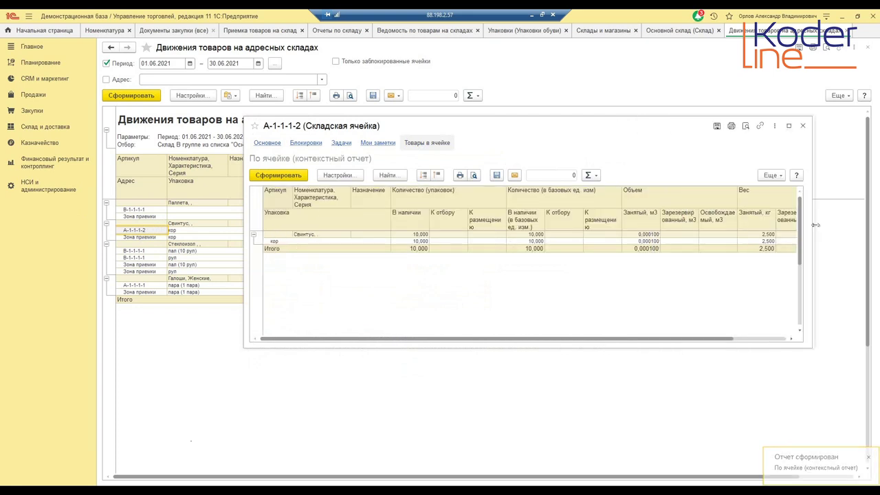
{"action": "left_click", "coordinate": [804, 127]}
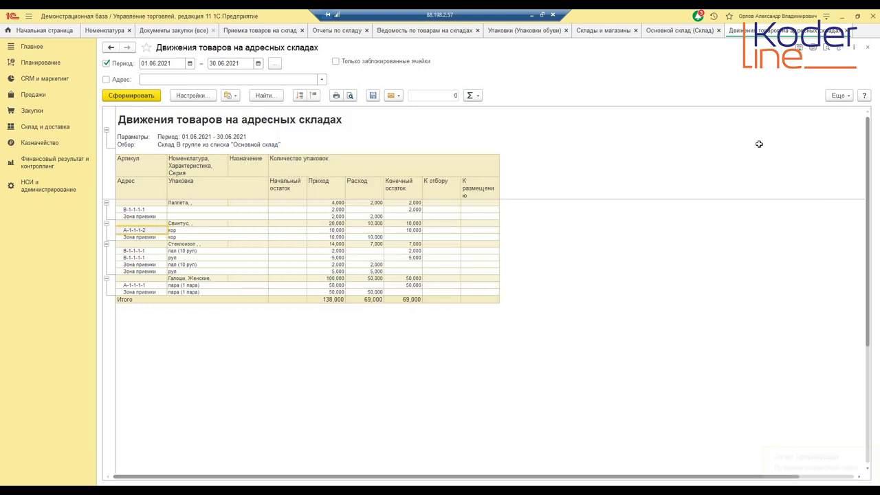
{"action": "left_click", "coordinate": [867, 48]}
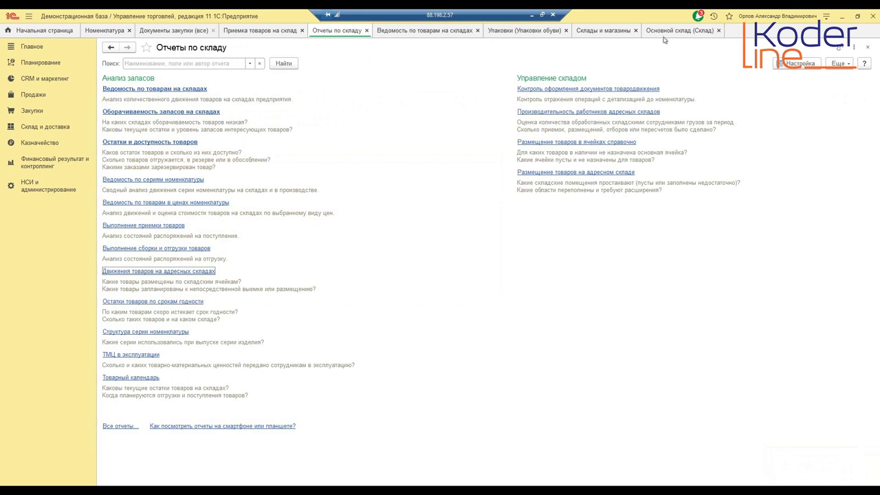
- Create a Приобретение товаров и услуг document with the operation Закупка у поставщика from the list of all purchase documents
{"action": "left_click", "coordinate": [272, 32]}
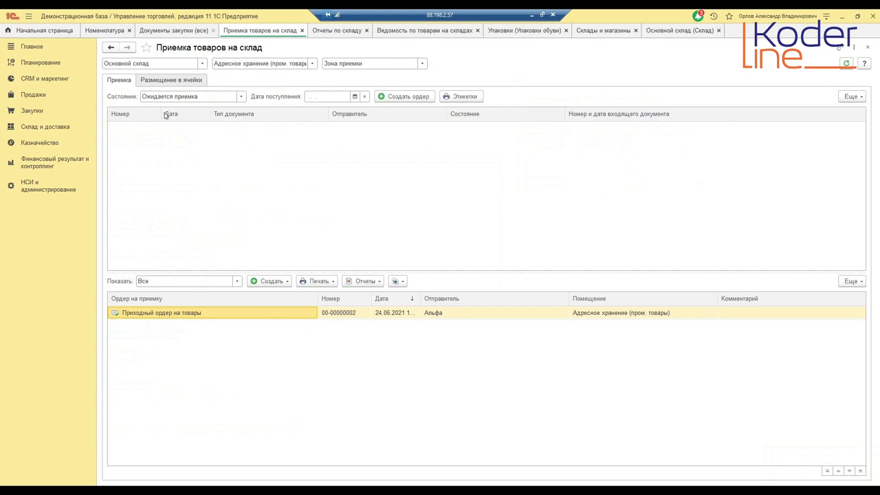
{"action": "left_click", "coordinate": [175, 31]}
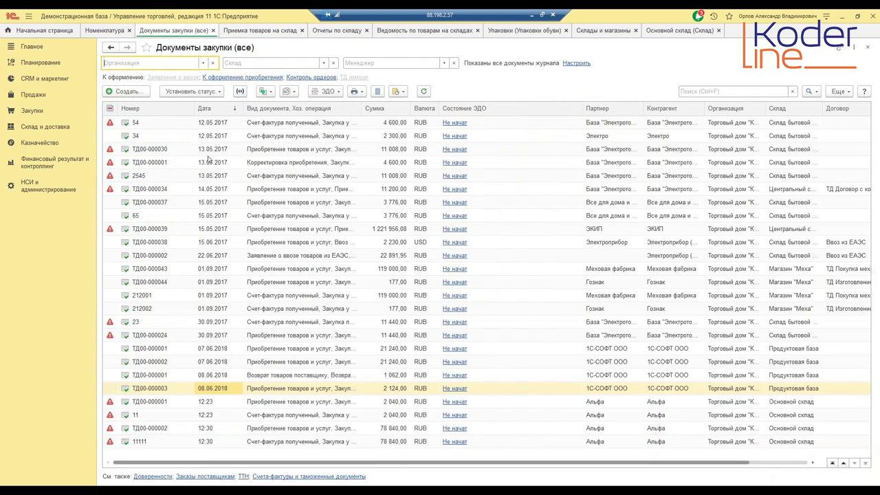
{"action": "left_click", "coordinate": [124, 91]}
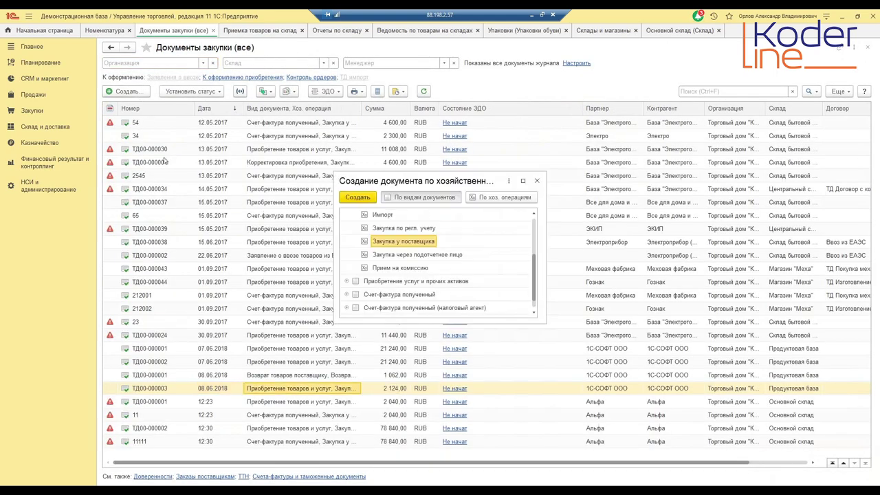
{"action": "double_click", "coordinate": [403, 241]}
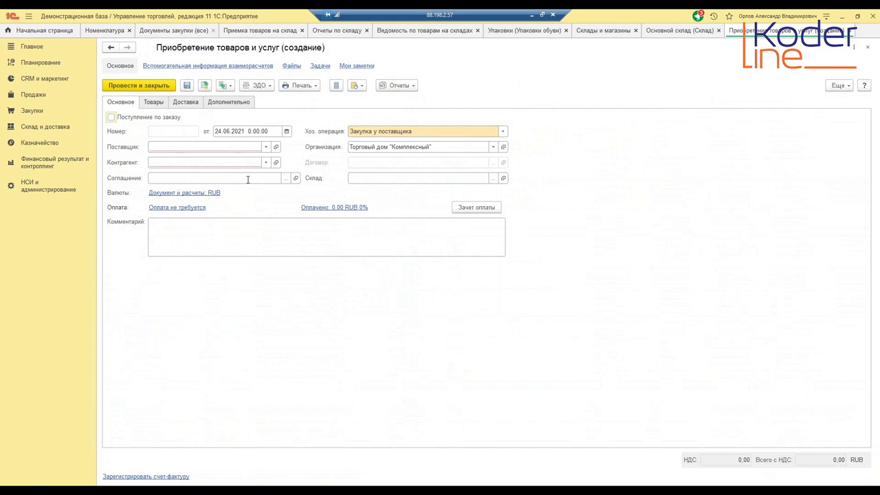
- Set the purchase document's supplier to Альфа and its warehouse to Основной склад
{"action": "left_click", "coordinate": [186, 145]}
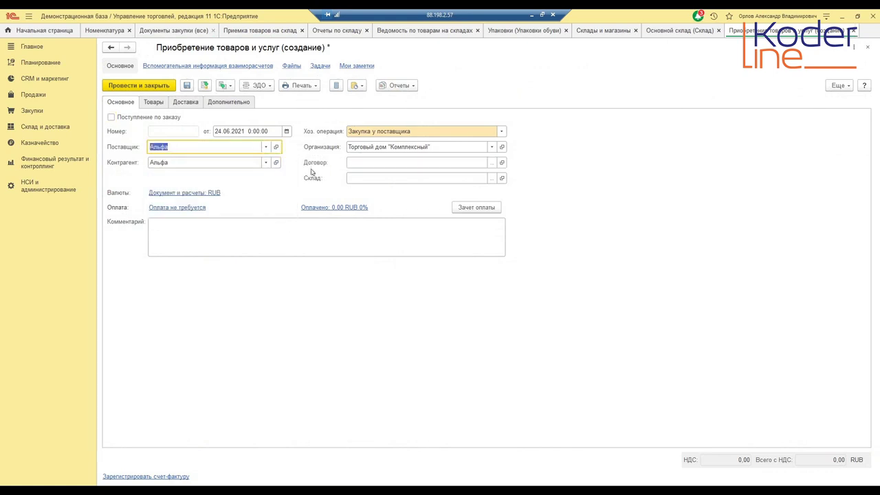
{"action": "left_click", "coordinate": [352, 177]}
{"action": "type", "text": "ос"}
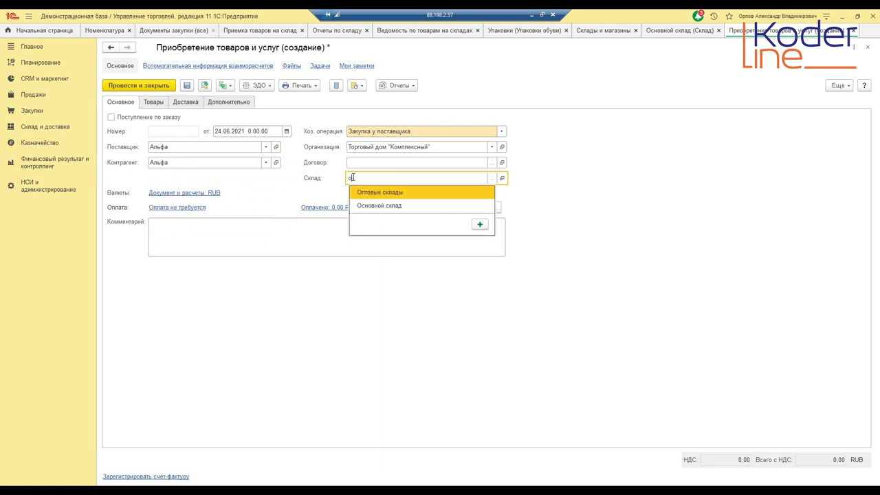
{"action": "key", "text": "Return"}
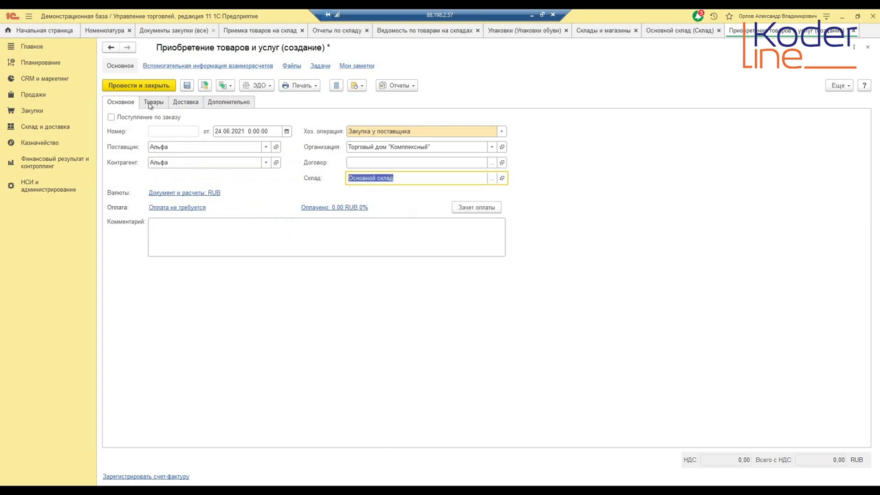
- Pick Моющее средство from Хоз товары with quantity 10 and price 300 RUB, and transfer it to the purchase document
{"action": "left_click", "coordinate": [151, 103]}
{"action": "left_click", "coordinate": [332, 120]}
{"action": "left_click", "coordinate": [338, 131]}
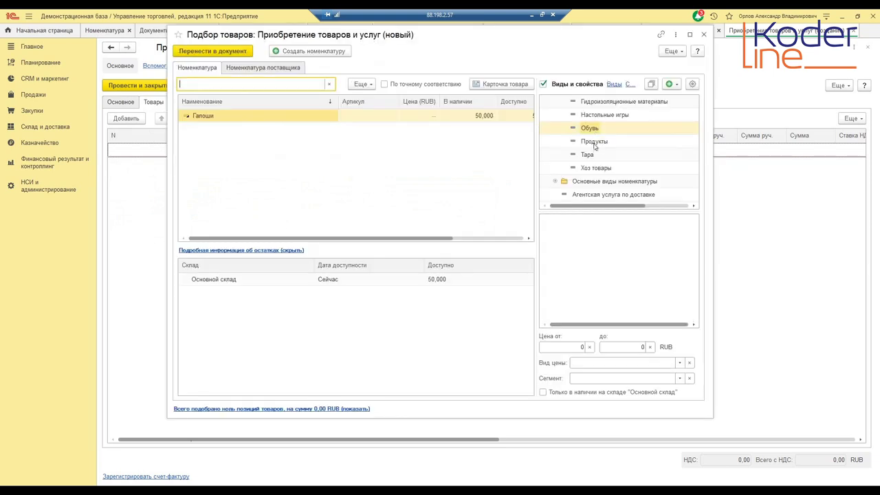
{"action": "left_click", "coordinate": [591, 168]}
{"action": "double_click", "coordinate": [269, 116]}
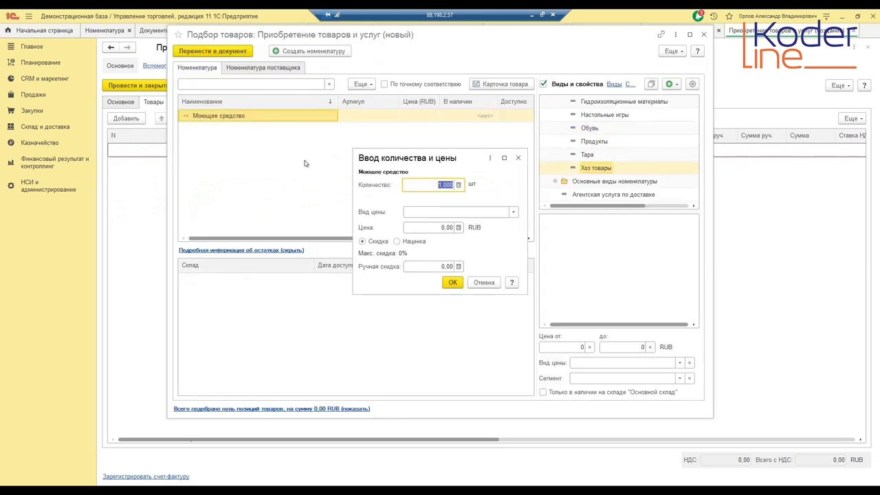
{"action": "type", "text": "10"}
{"action": "key", "text": "Tab"}
{"action": "left_click", "coordinate": [435, 227]}
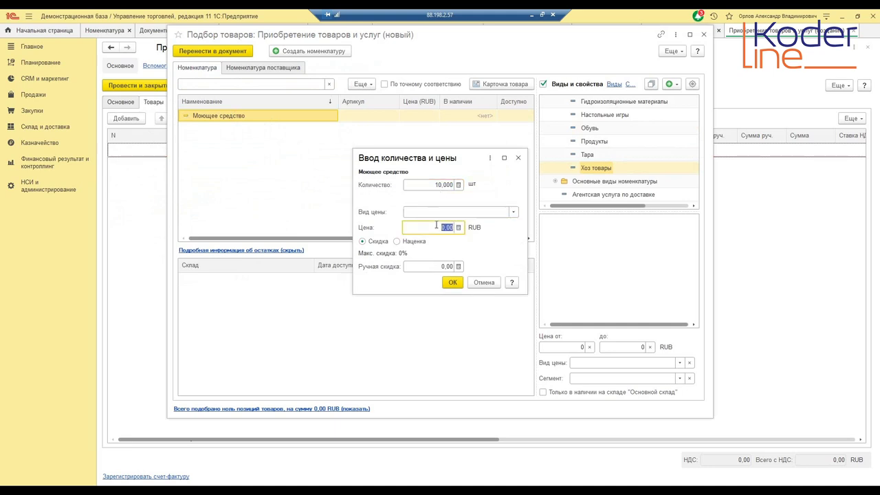
{"action": "type", "text": "300"}
{"action": "key", "text": "Tab"}
{"action": "left_click", "coordinate": [451, 282]}
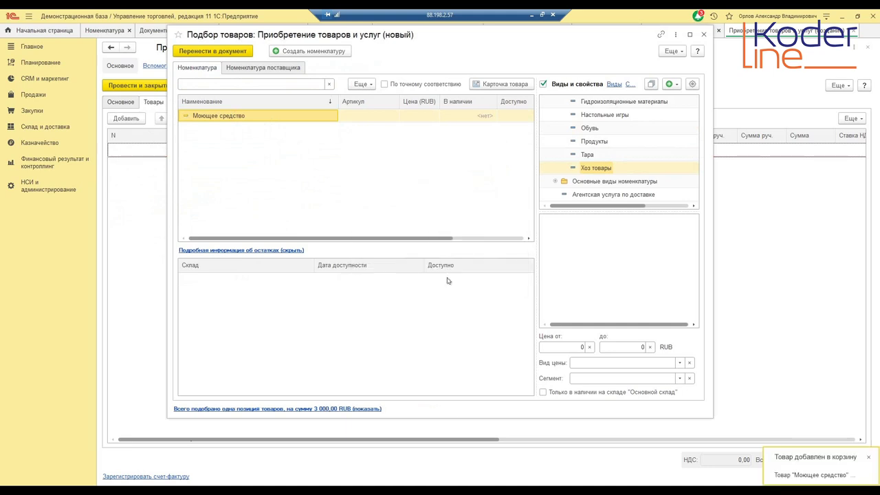
{"action": "left_click", "coordinate": [213, 51]}
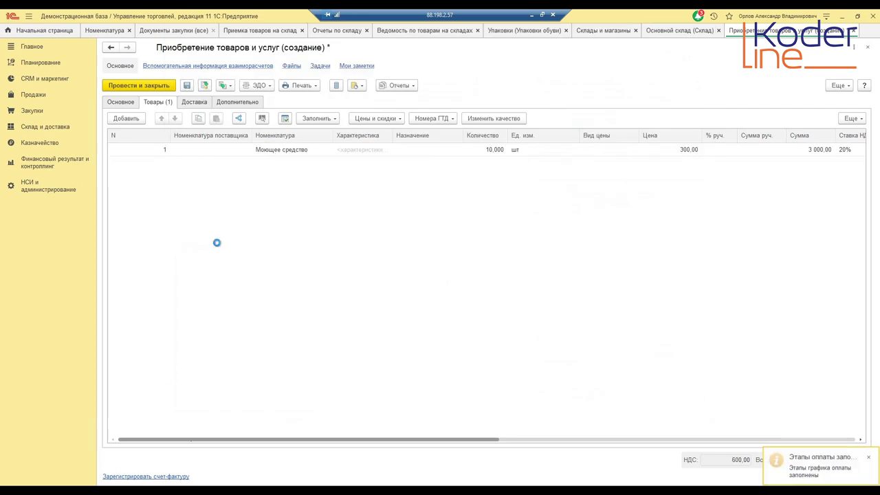
- Register the supplier's invoice for the purchase as number 5, then post and close the invoice
{"action": "left_click", "coordinate": [151, 476]}
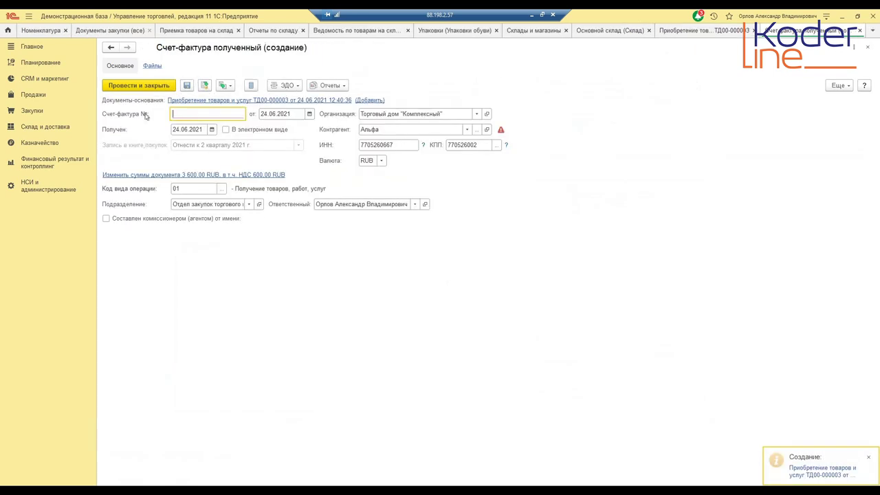
{"action": "type", "text": "5"}
{"action": "left_click", "coordinate": [170, 88]}
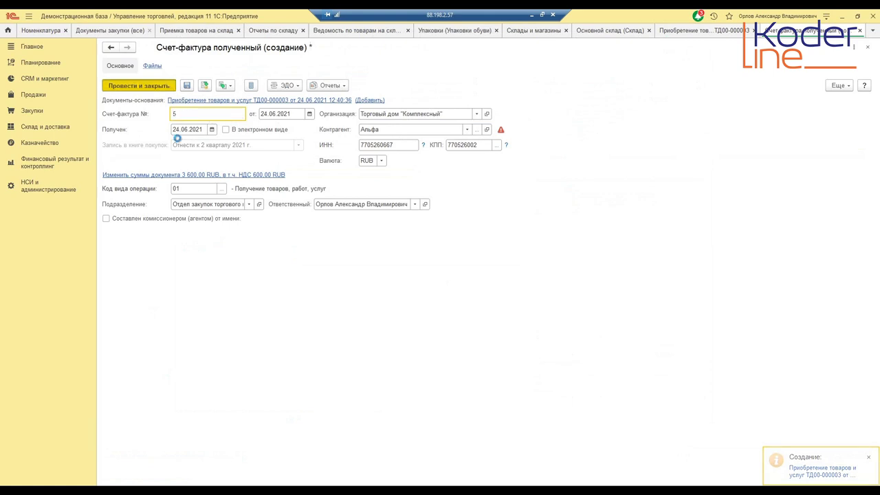
{"action": "left_click", "coordinate": [201, 150]}
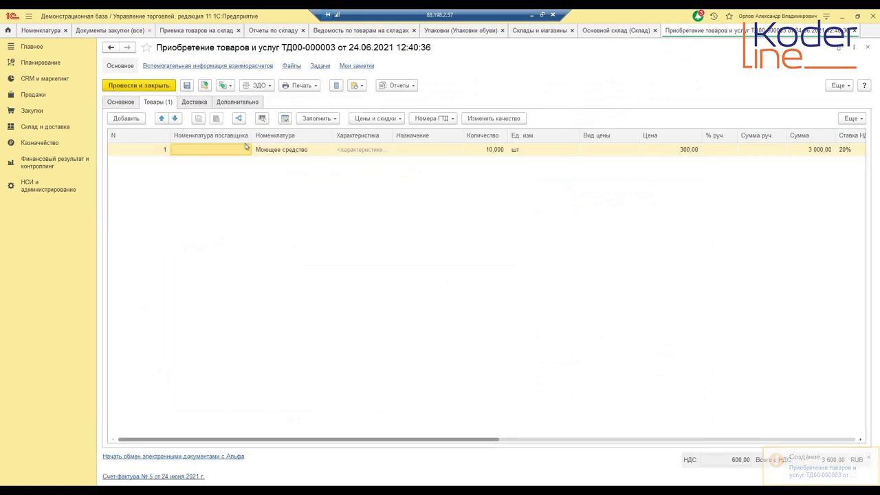
- In Приемка товаров на склад, switch the room to Безадресное хранение (хоз. товары) and select the awaiting purchase document
{"action": "left_click", "coordinate": [198, 30]}
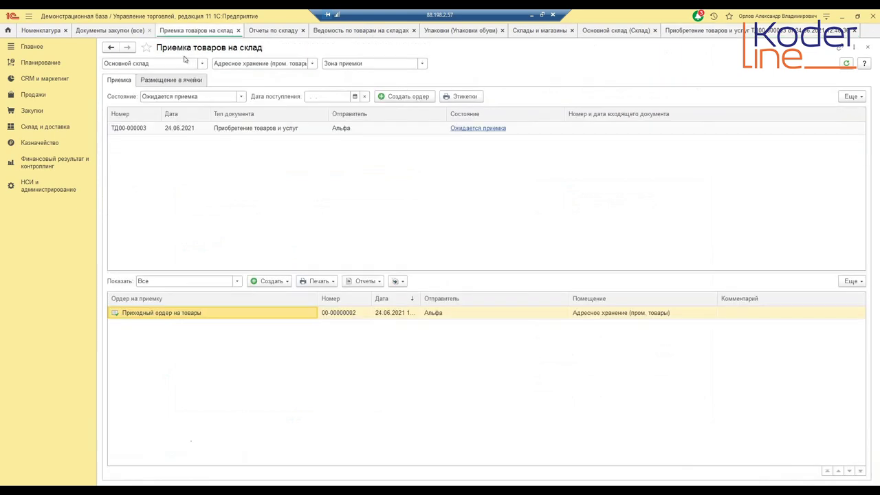
{"action": "left_click", "coordinate": [378, 132]}
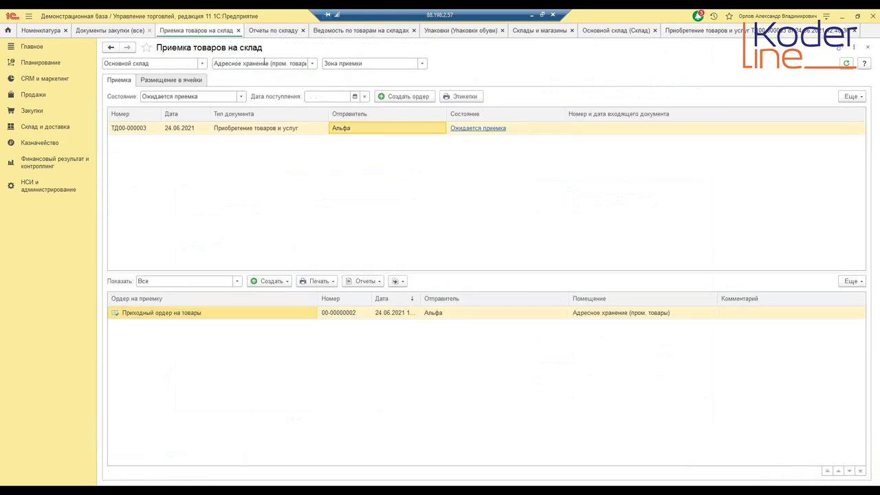
{"action": "left_click", "coordinate": [264, 63]}
{"action": "left_click", "coordinate": [250, 91]}
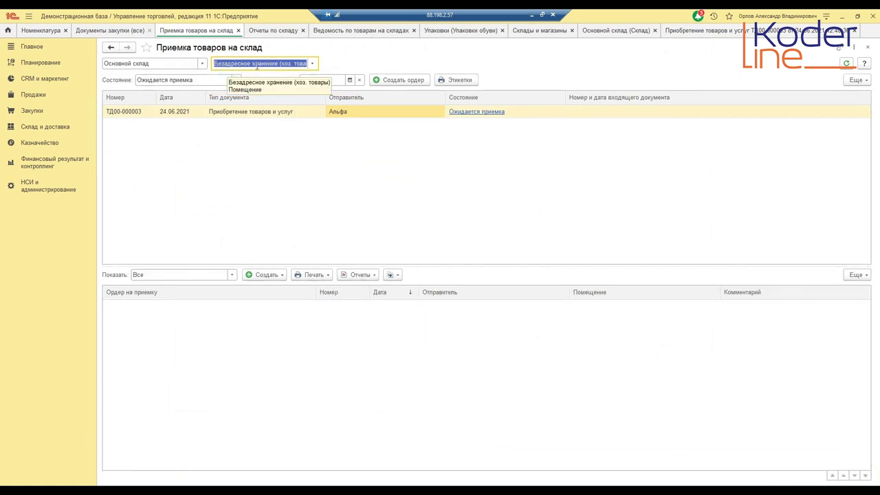
{"action": "left_click", "coordinate": [273, 114]}
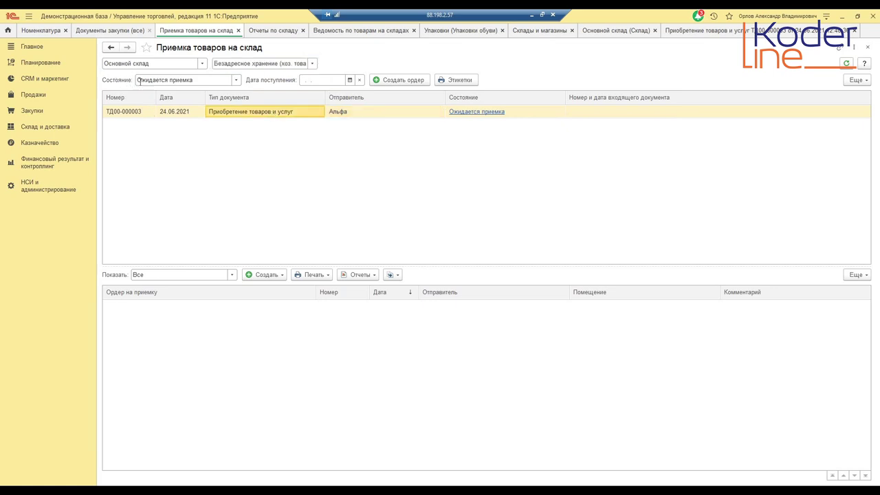
- Switch the room to Адресное хранение (пром. товары) for comparison and return to Безадресное хранение (хоз. товары)
{"action": "left_click", "coordinate": [308, 63]}
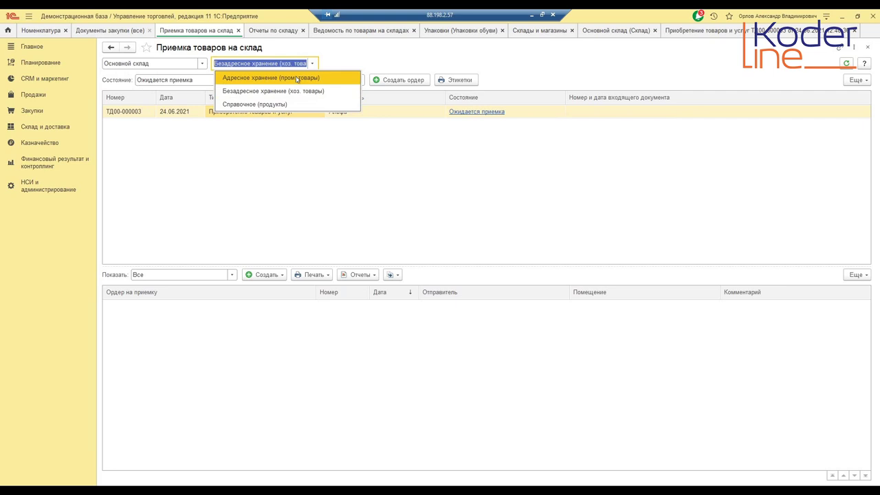
{"action": "left_click", "coordinate": [276, 74]}
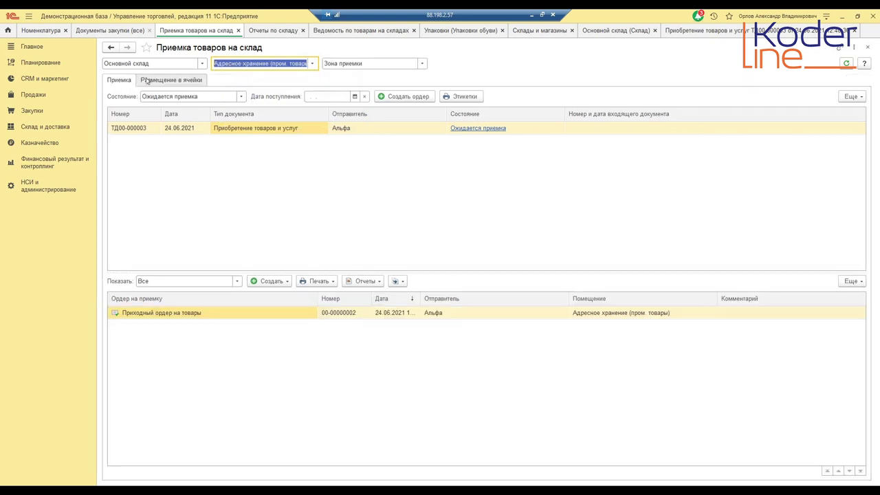
{"action": "left_click", "coordinate": [311, 63]}
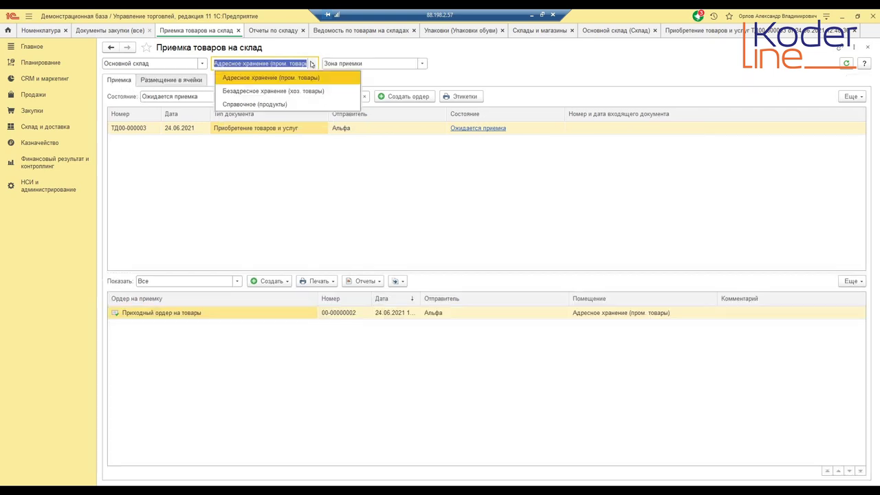
{"action": "left_click", "coordinate": [274, 91]}
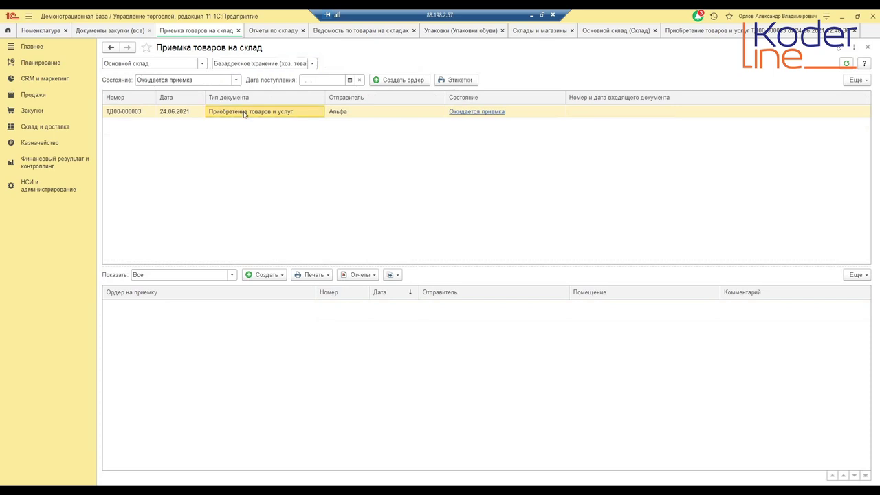
- Create a receipt order for the awaiting purchase, fill in only the quantity for Моющее средство, and post and close it
{"action": "left_click", "coordinate": [411, 81]}
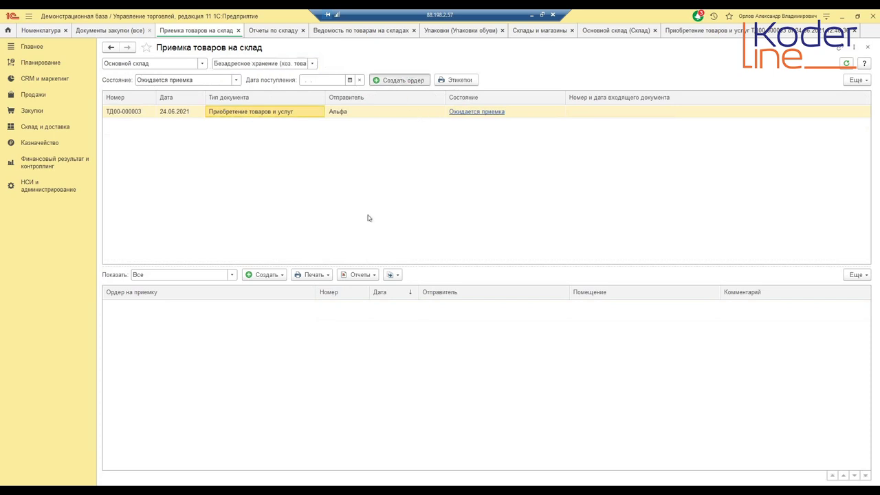
{"action": "left_click", "coordinate": [162, 120]}
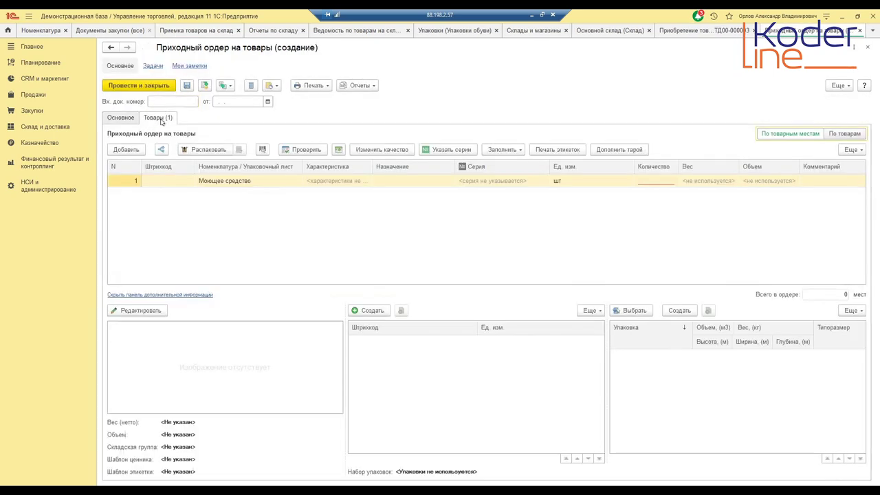
{"action": "left_click", "coordinate": [524, 156]}
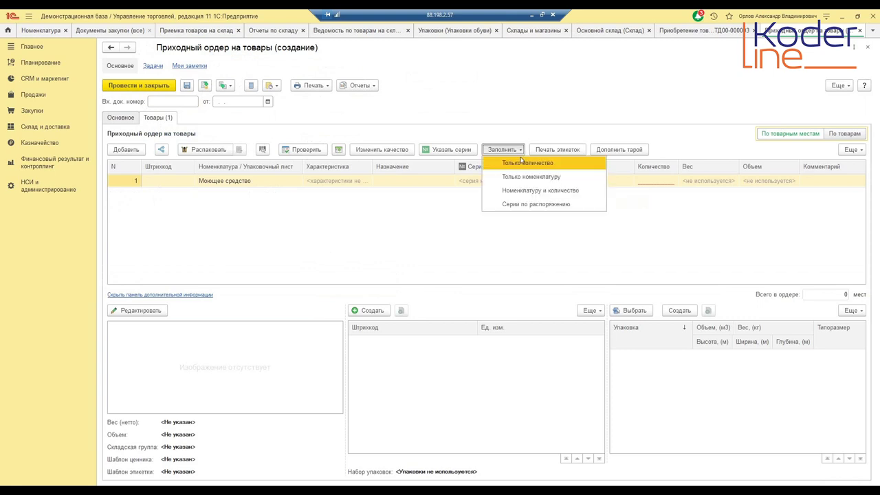
{"action": "left_click", "coordinate": [532, 163]}
{"action": "left_click", "coordinate": [465, 261]}
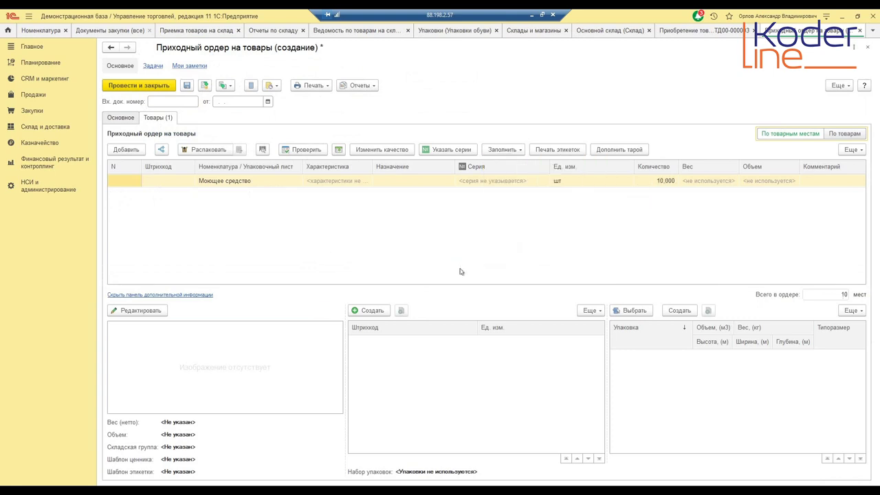
{"action": "left_click", "coordinate": [138, 85]}
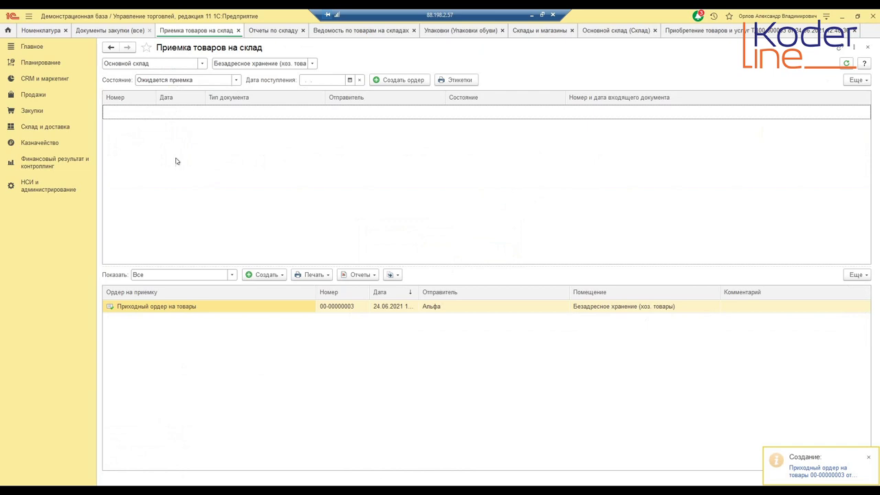
{"action": "left_click", "coordinate": [223, 306]}
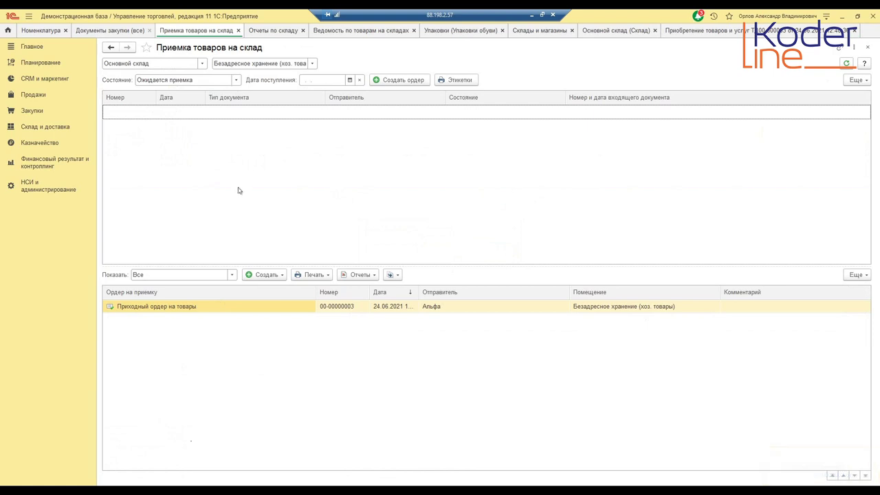
- Close the Упаковки обуви list and create a Реализация товаров и услуг document with the operation Реализация from all sales documents
{"action": "left_click", "coordinate": [503, 31]}
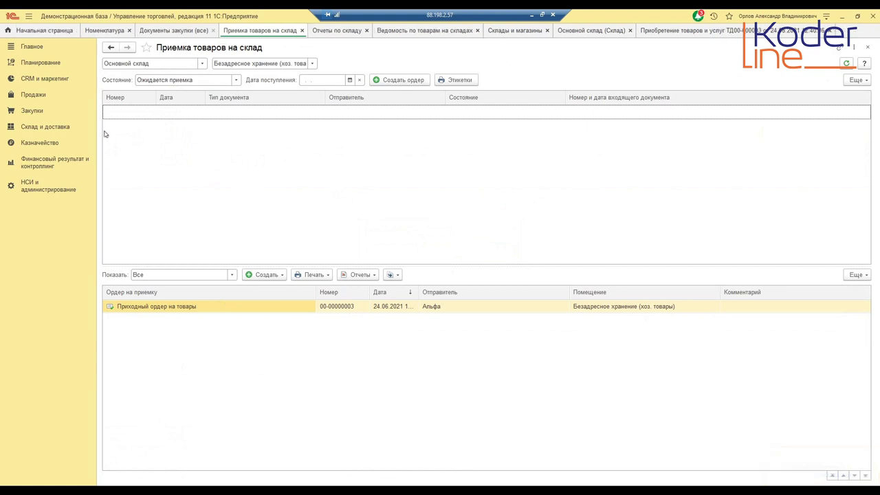
{"action": "left_click", "coordinate": [33, 95]}
{"action": "left_click", "coordinate": [150, 192]}
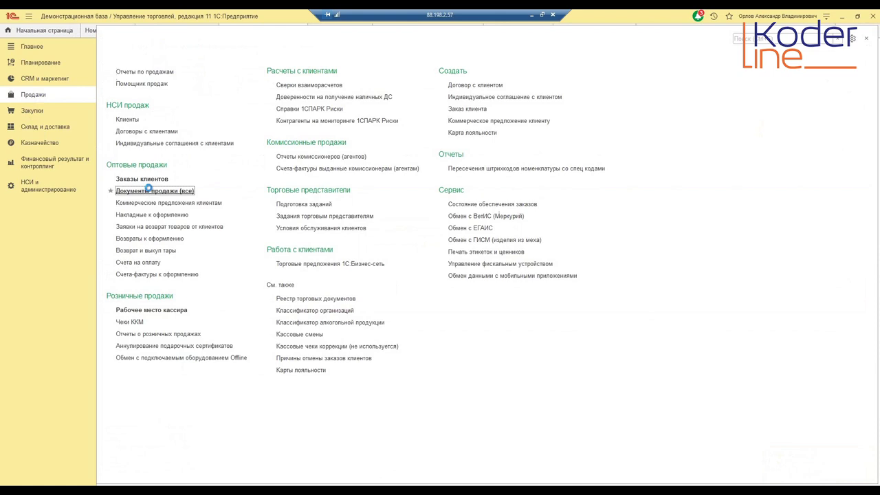
{"action": "left_click", "coordinate": [126, 92]}
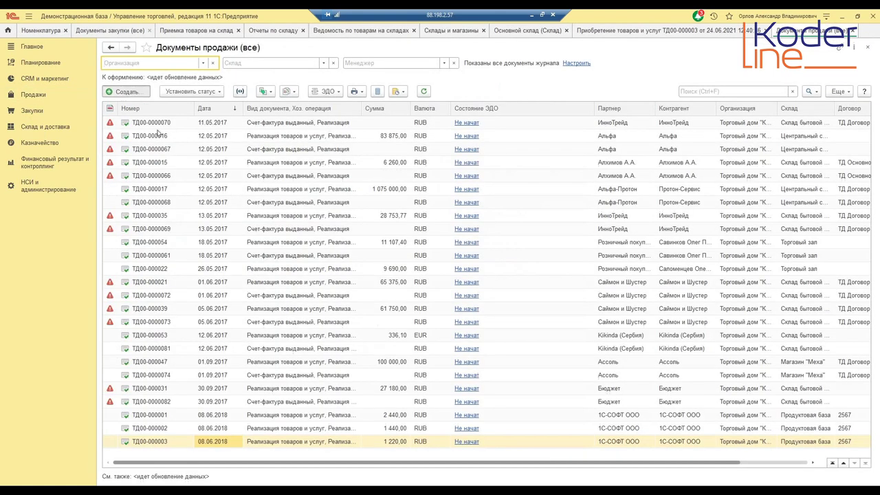
{"action": "left_click", "coordinate": [347, 282]}
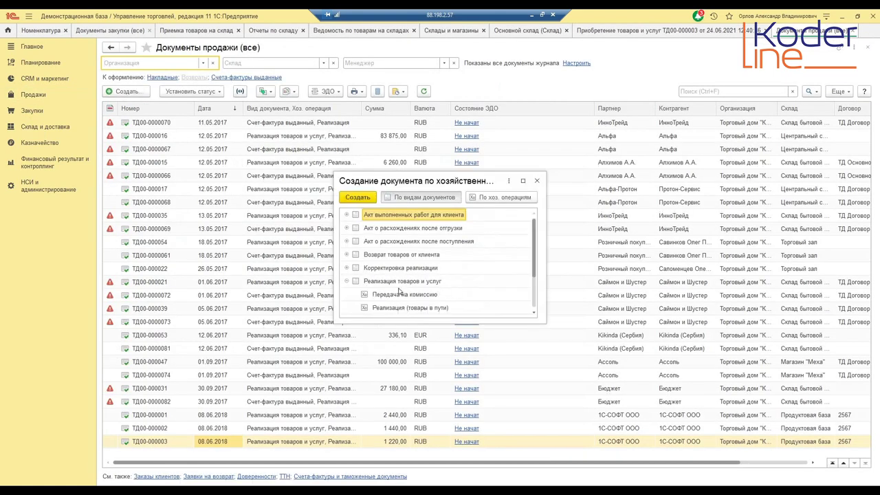
{"action": "left_click", "coordinate": [384, 296]}
{"action": "double_click", "coordinate": [387, 271]}
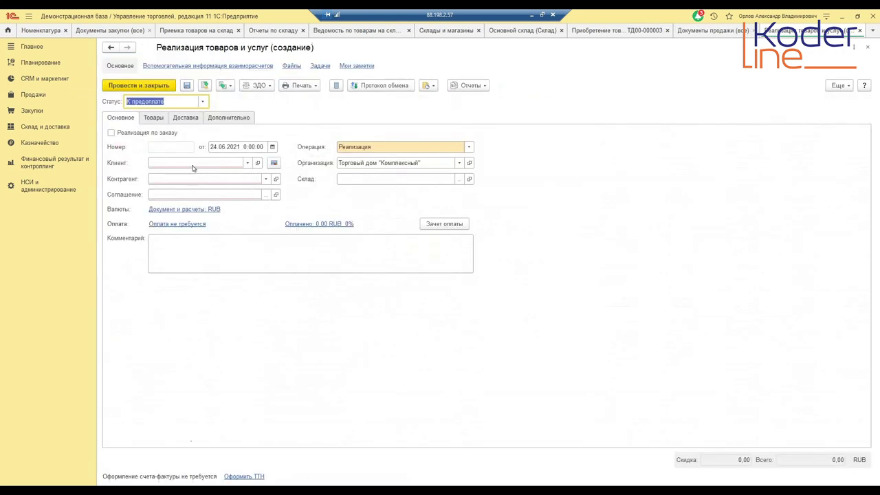
- Set the sale document's client to Ассоль and choose the agreement Оптовое (кредит)
{"action": "left_click", "coordinate": [169, 162]}
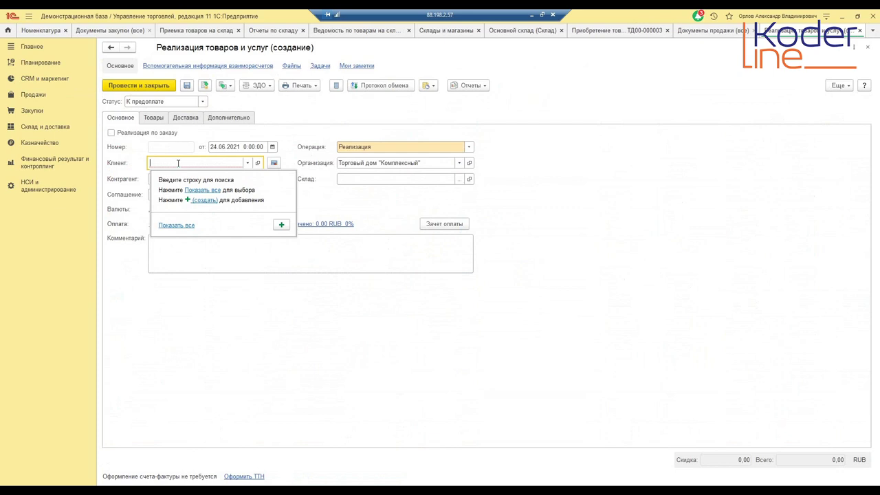
{"action": "left_click", "coordinate": [191, 190]}
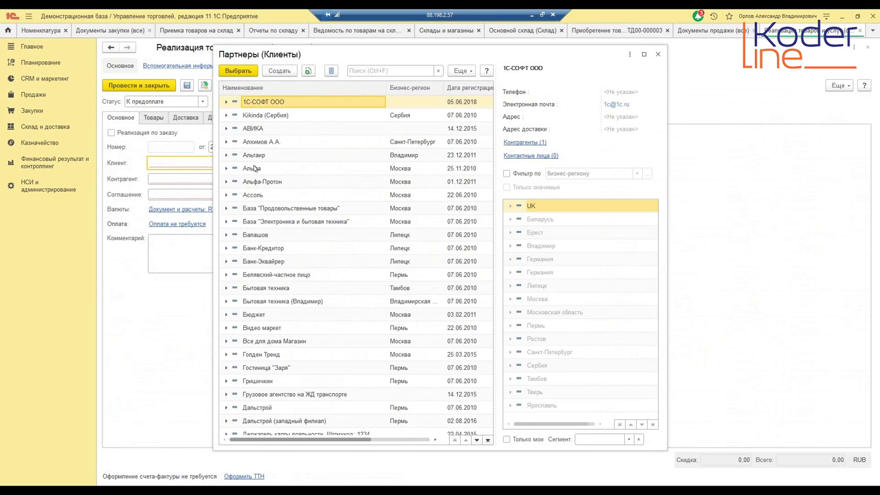
{"action": "double_click", "coordinate": [252, 194]}
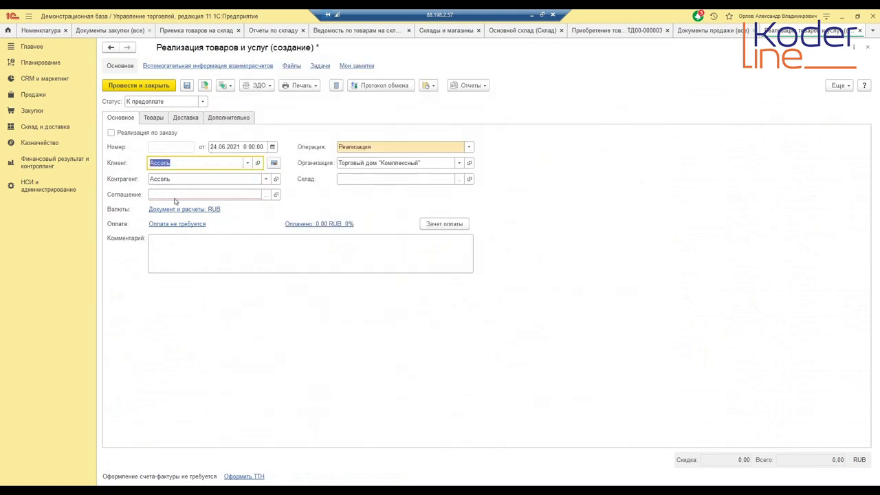
{"action": "left_click", "coordinate": [172, 196]}
{"action": "left_click", "coordinate": [266, 195]}
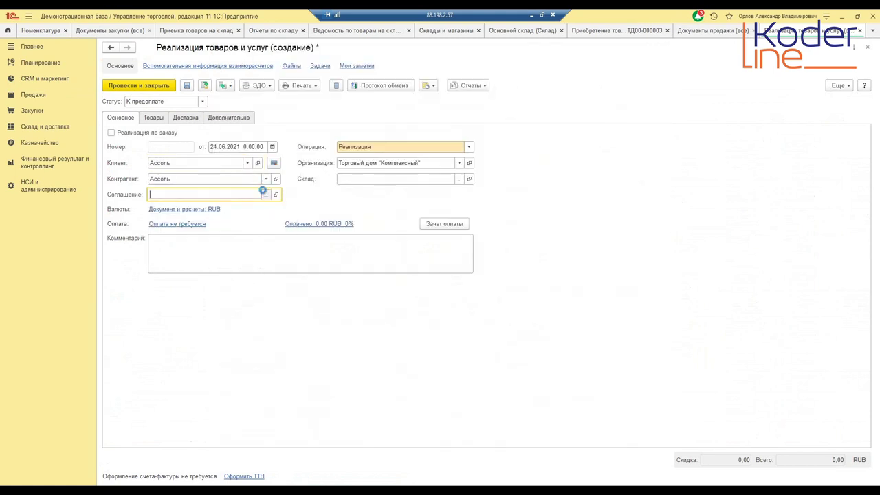
{"action": "double_click", "coordinate": [319, 228]}
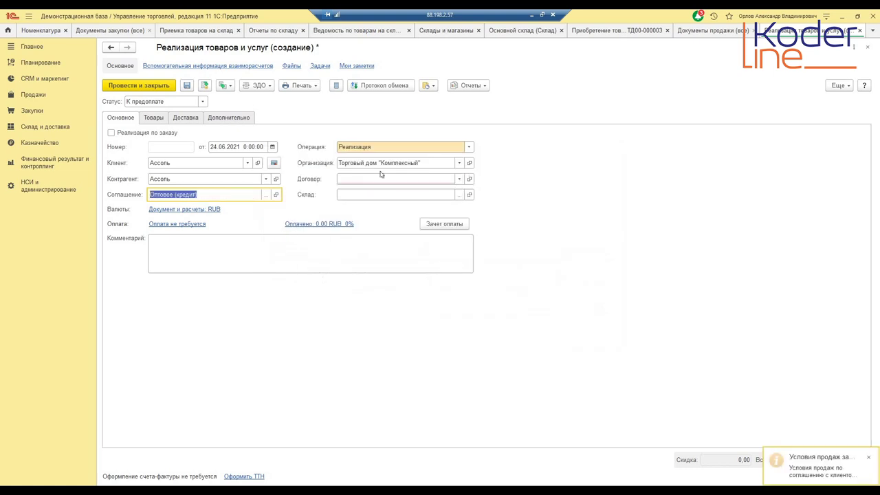
- Select the client's contract and set the warehouse to Основной склад in the sale document
{"action": "left_click", "coordinate": [382, 178]}
{"action": "left_click", "coordinate": [383, 199]}
{"action": "double_click", "coordinate": [289, 181]}
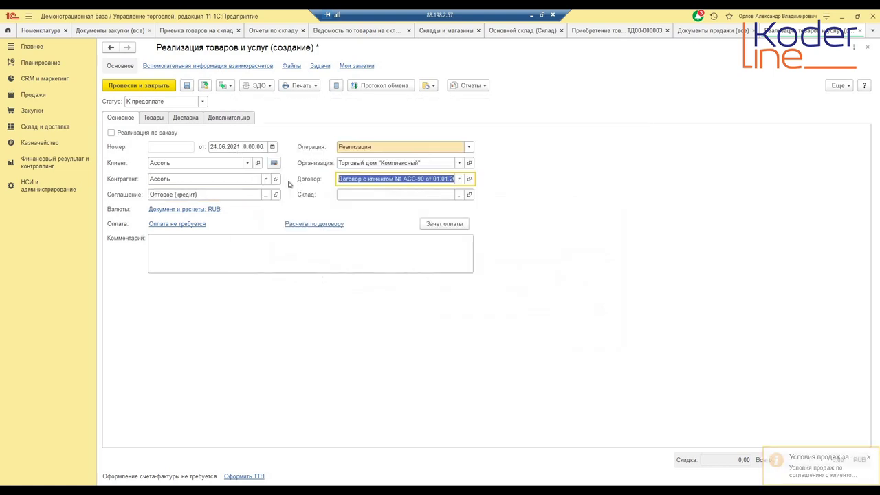
{"action": "left_click", "coordinate": [369, 194]}
{"action": "type", "text": "ос"}
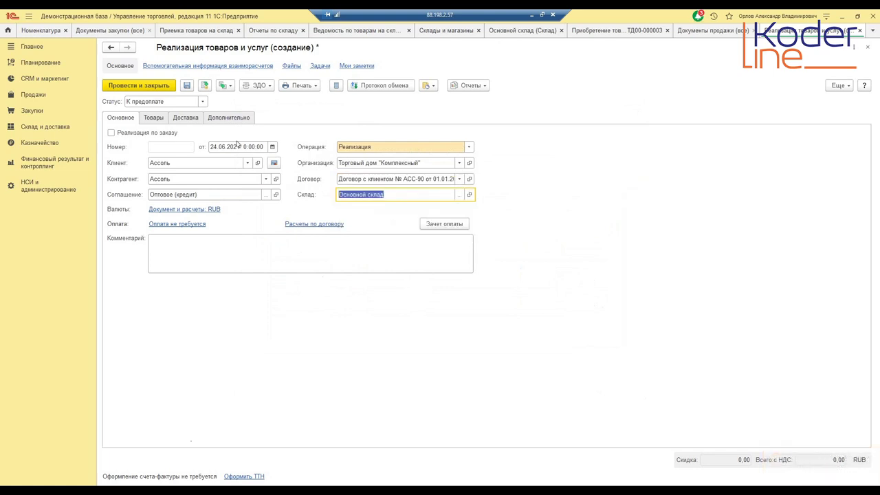
- Pick Крупа гречневая and Кукурузные хлопья from Демо > Продукты and transfer them to the sale document's goods
{"action": "left_click", "coordinate": [152, 120]}
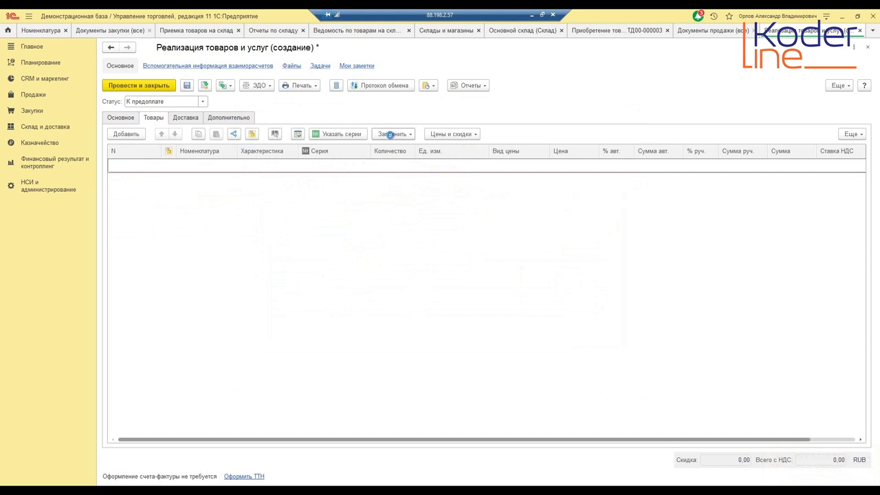
{"action": "left_click", "coordinate": [390, 134]}
{"action": "left_click", "coordinate": [397, 148]}
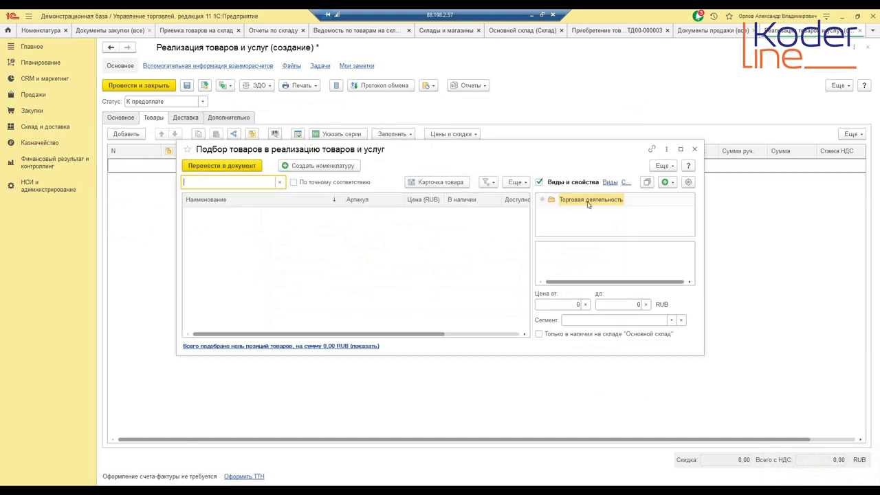
{"action": "left_click", "coordinate": [542, 199]}
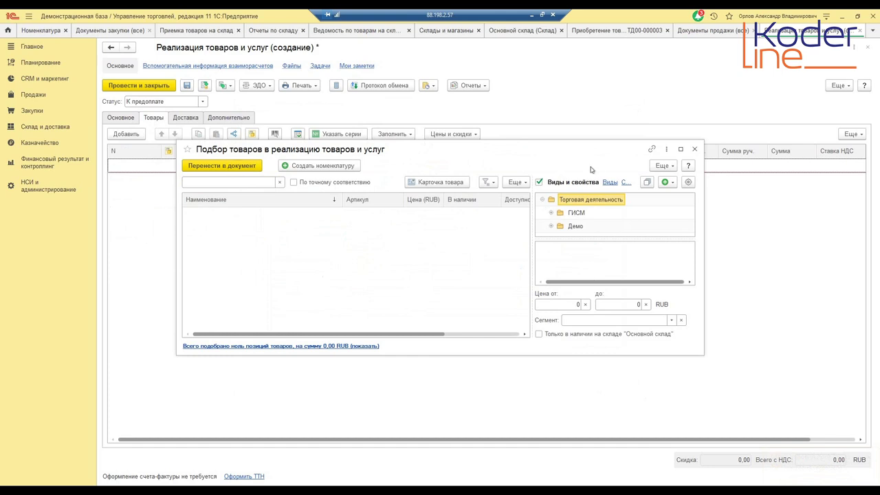
{"action": "left_click", "coordinate": [681, 149]}
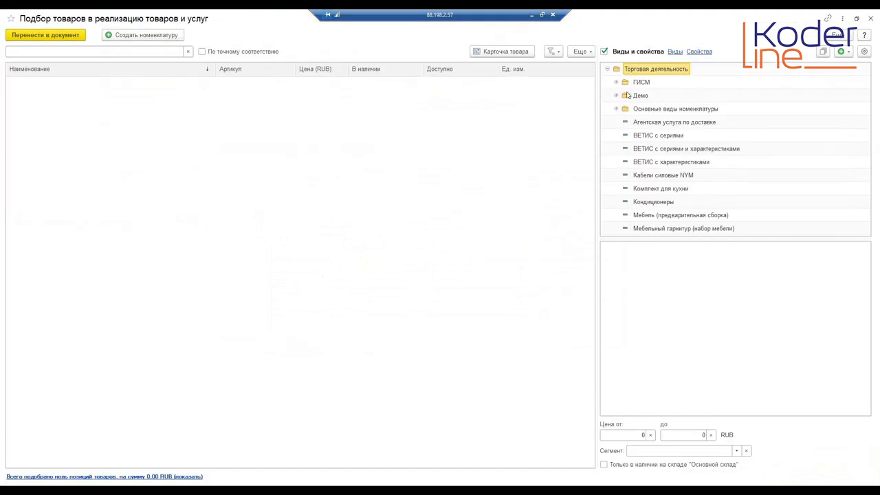
{"action": "left_click", "coordinate": [616, 95]}
{"action": "left_click", "coordinate": [658, 110]}
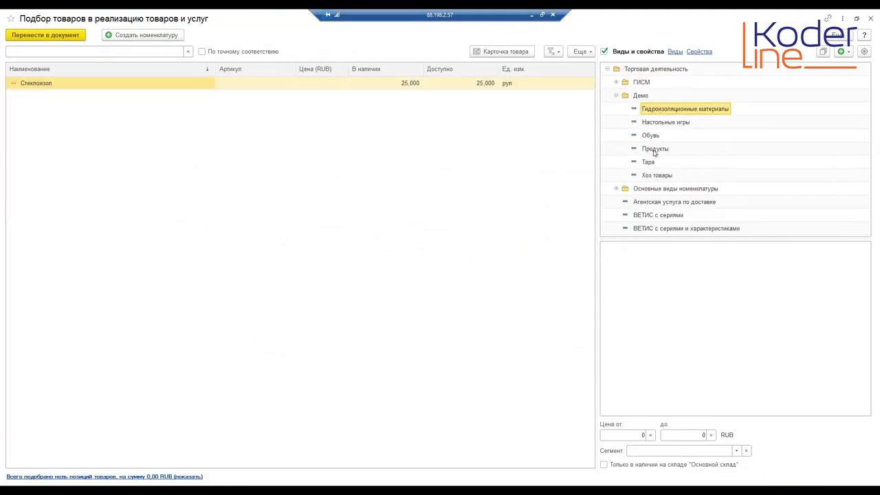
{"action": "left_click", "coordinate": [653, 149]}
{"action": "double_click", "coordinate": [168, 81]}
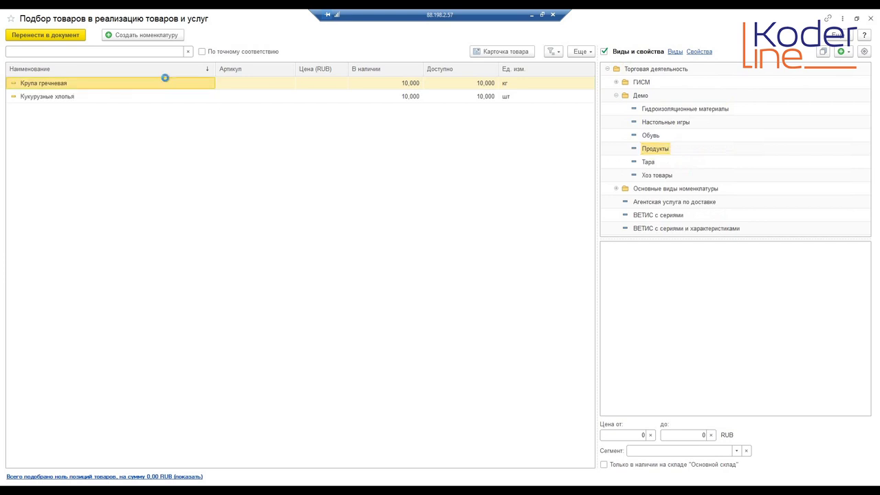
{"action": "double_click", "coordinate": [81, 97]}
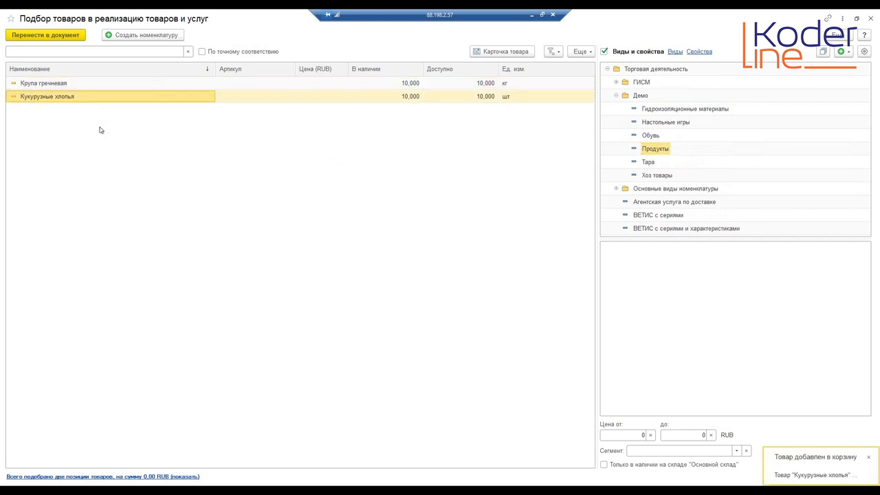
{"action": "left_click", "coordinate": [63, 33]}
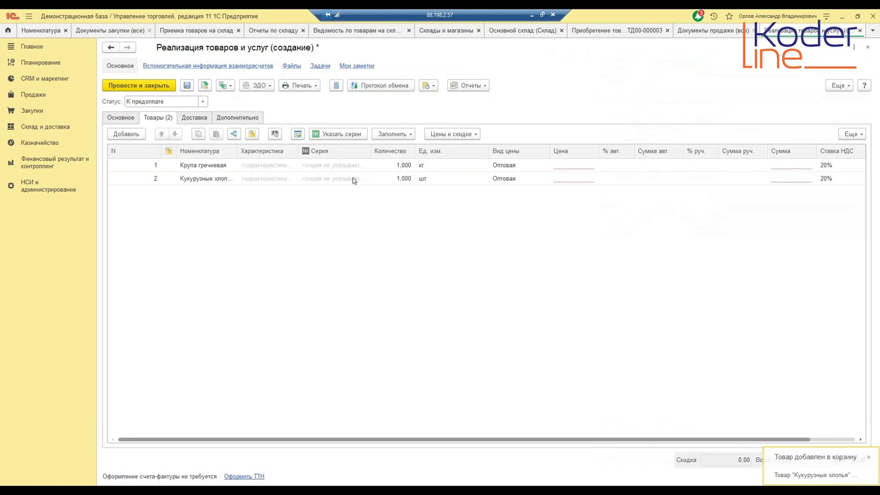
- Set the quantity to 5 for both Крупа гречневая and Кукурузные хлопья
{"action": "left_click", "coordinate": [398, 169]}
{"action": "left_click", "coordinate": [398, 169]}
{"action": "type", "text": "5"}
{"action": "left_click", "coordinate": [397, 180]}
{"action": "type", "text": "5"}
{"action": "left_click", "coordinate": [425, 199]}
- Change the price type to <произвольная> for both goods rows so their prices can be edited
{"action": "left_click", "coordinate": [572, 168]}
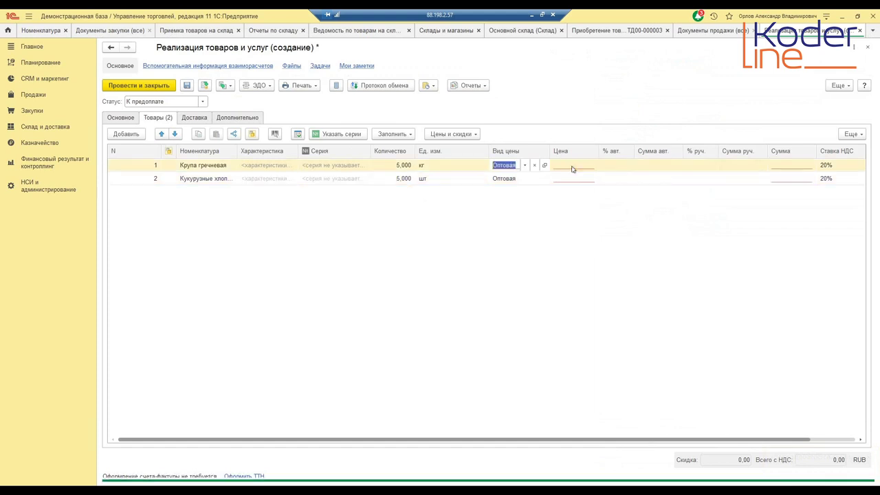
{"action": "left_click", "coordinate": [525, 165]}
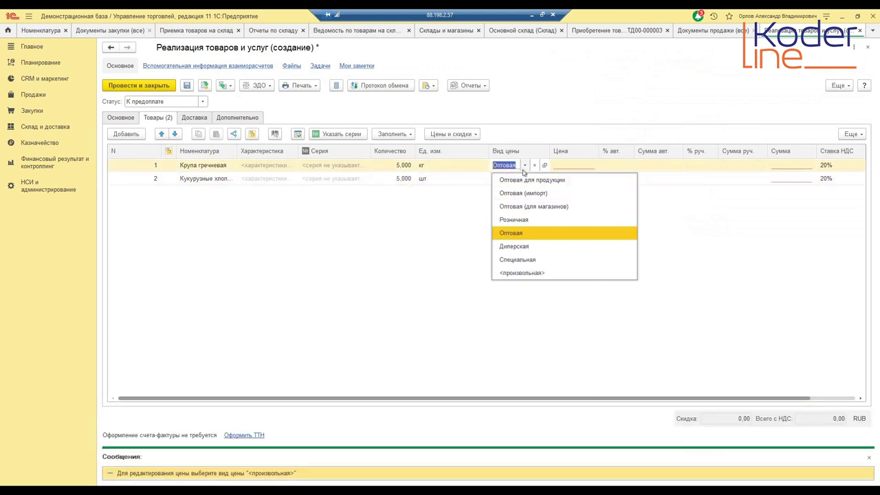
{"action": "left_click", "coordinate": [516, 272]}
{"action": "left_click", "coordinate": [522, 179]}
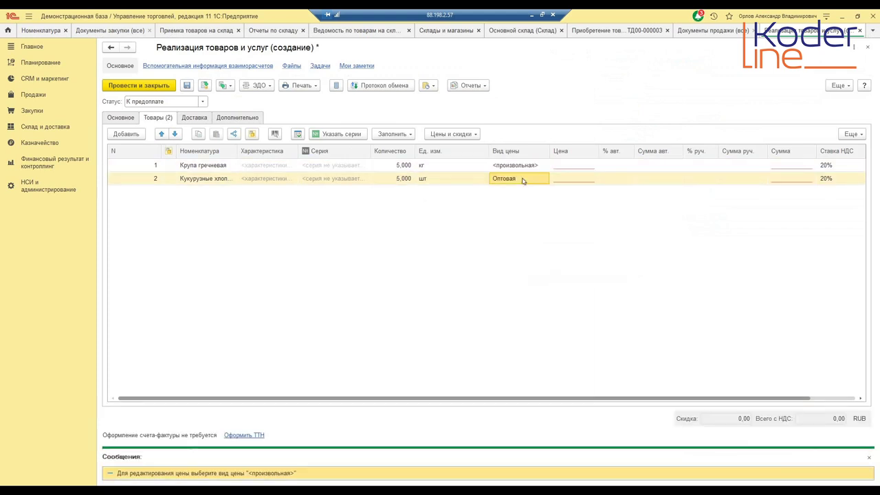
{"action": "left_click", "coordinate": [523, 181]}
{"action": "left_click", "coordinate": [517, 285]}
- Set the price of Крупа гречневая to 80 and Кукурузные хлопья to 120
{"action": "left_click", "coordinate": [564, 168]}
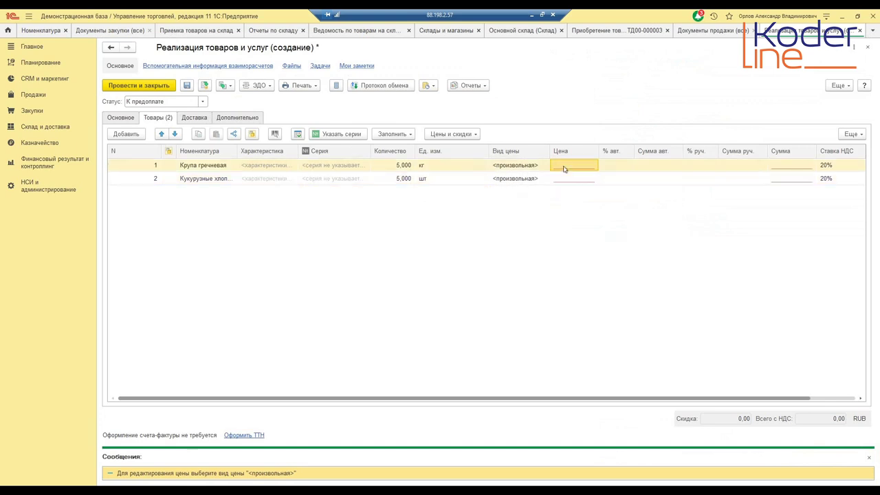
{"action": "left_click", "coordinate": [563, 167]}
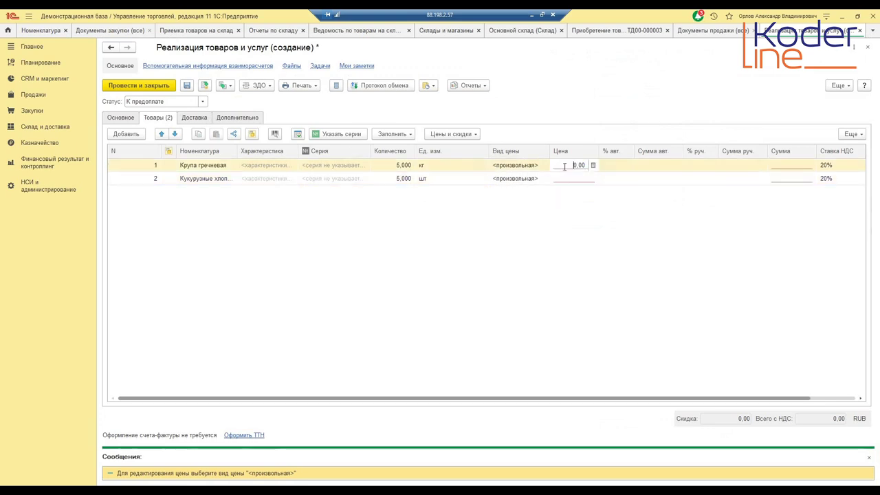
{"action": "type", "text": "80"}
{"action": "key", "text": "Return"}
{"action": "left_click", "coordinate": [571, 178]}
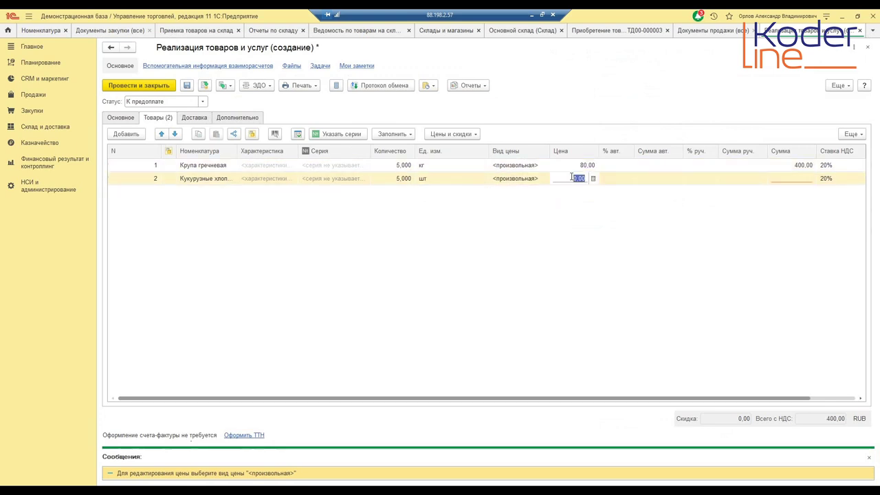
{"action": "type", "text": "120"}
{"action": "key", "text": "Return"}
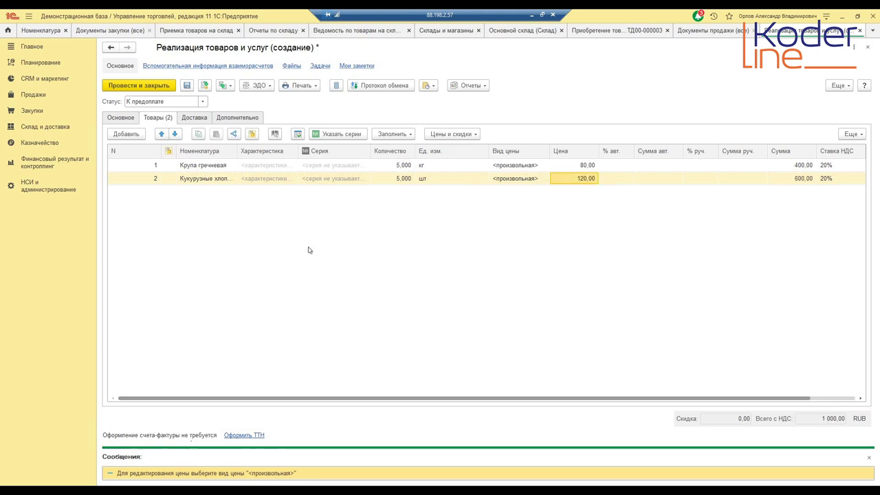
- Set the department to Отдел продаж торгового направления and the sale processing variant to Реализация товаров и услуг
{"action": "left_click", "coordinate": [204, 118]}
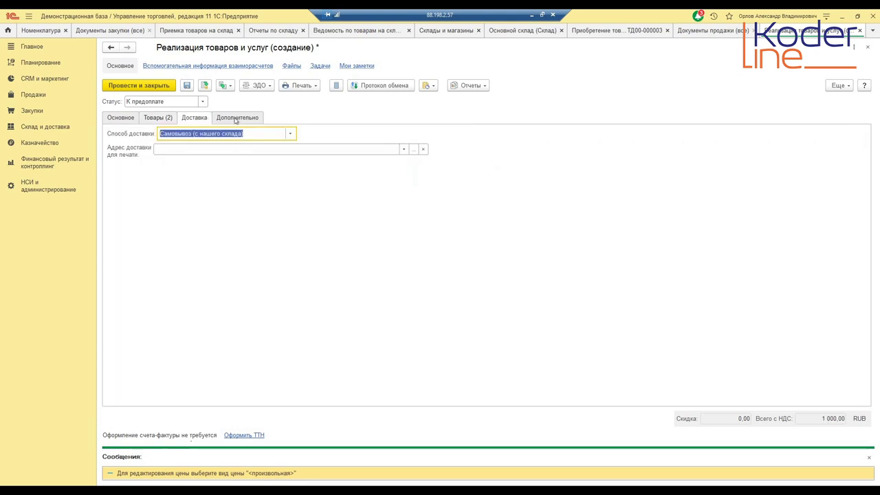
{"action": "left_click", "coordinate": [238, 118]}
{"action": "left_click", "coordinate": [205, 164]}
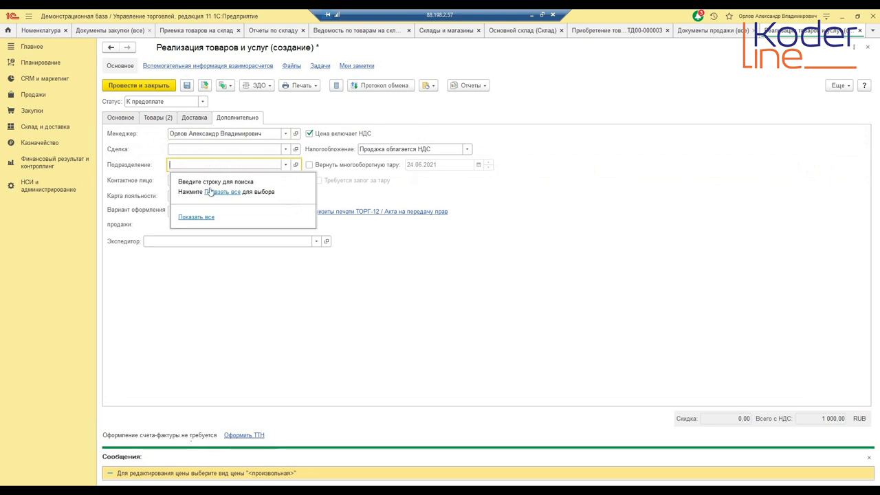
{"action": "left_click", "coordinate": [210, 192]}
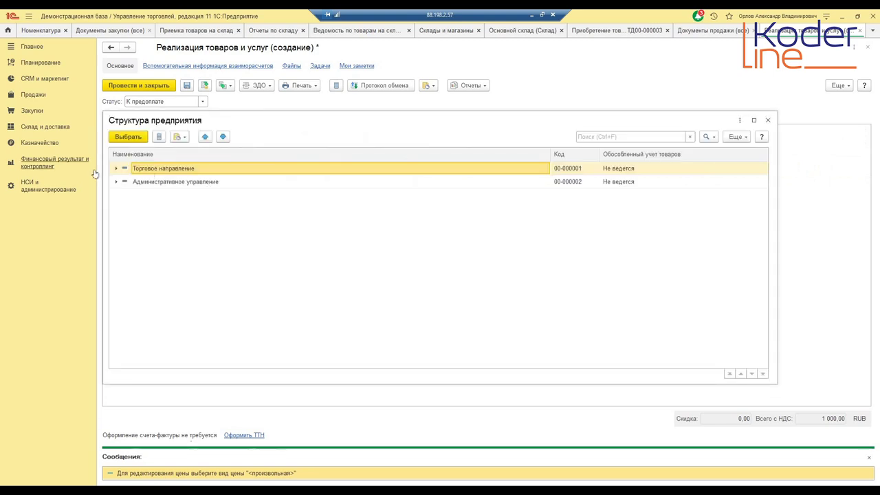
{"action": "left_click", "coordinate": [116, 168]}
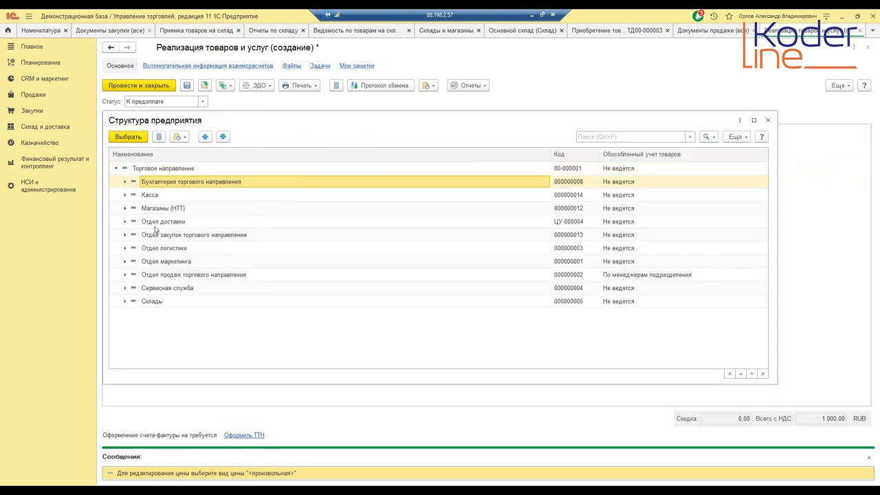
{"action": "double_click", "coordinate": [180, 274]}
{"action": "left_click", "coordinate": [191, 212]}
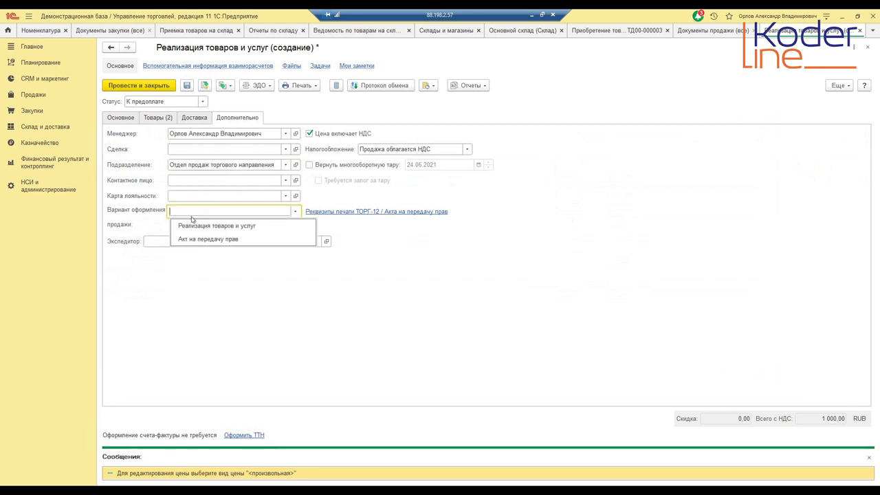
{"action": "left_click", "coordinate": [193, 226]}
- Return to the goods list, post the sale document, and check the available statuses while keeping К предоплате
{"action": "left_click", "coordinate": [152, 120]}
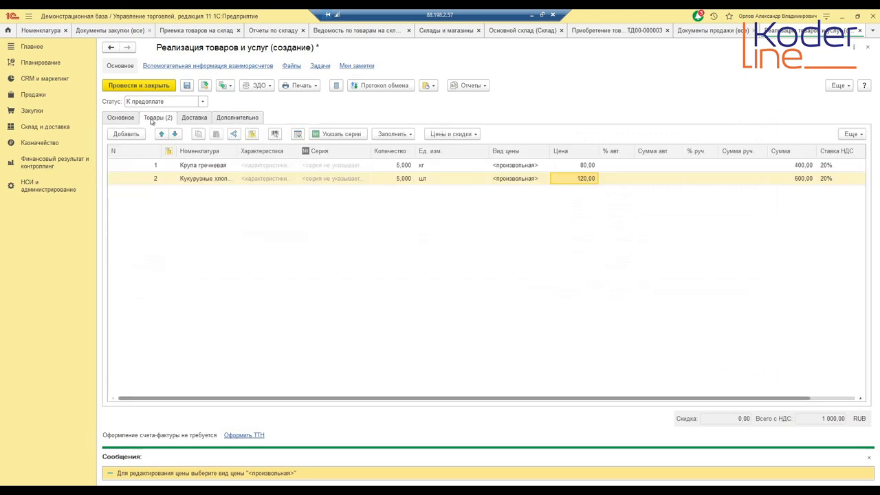
{"action": "left_click", "coordinate": [202, 85]}
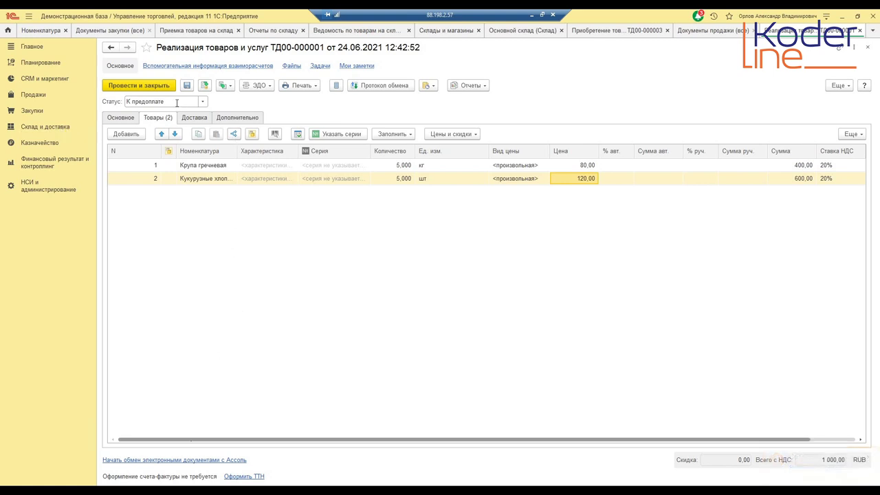
{"action": "left_click", "coordinate": [177, 102]}
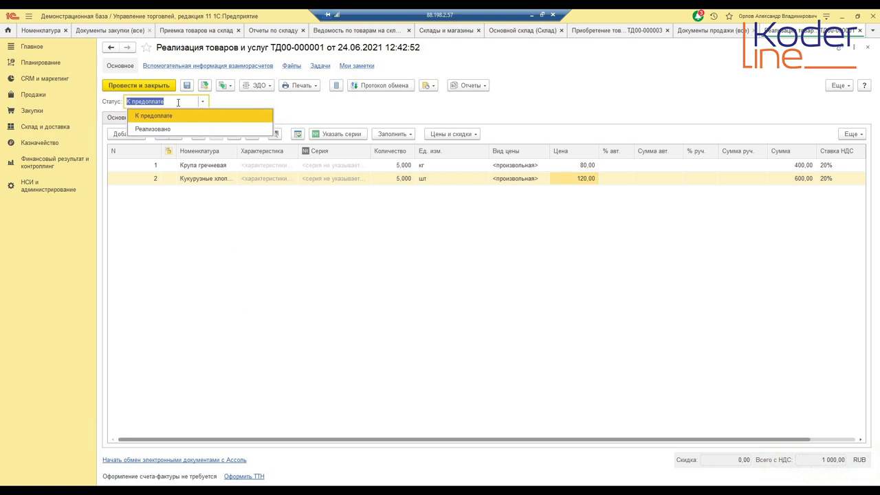
{"action": "key", "text": "Escape"}
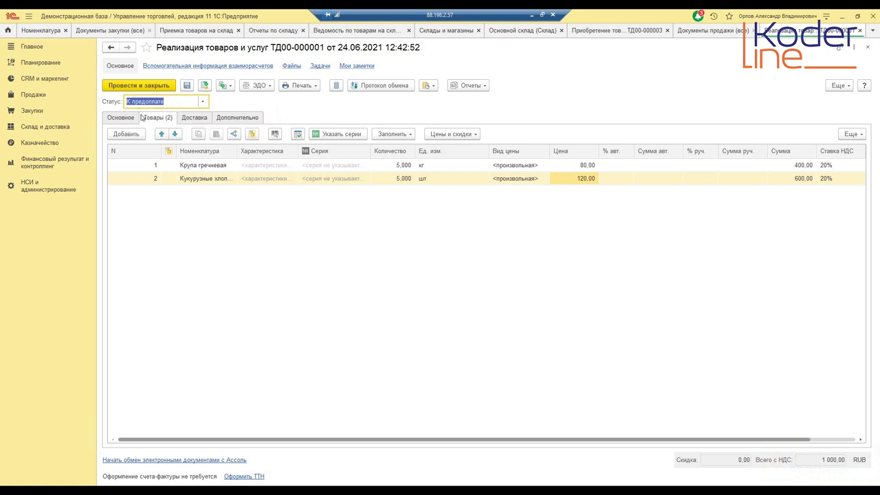
- Open the warehouse goods shipment workplace for Основной склад and clear its shipment date filter
{"action": "left_click", "coordinate": [52, 129]}
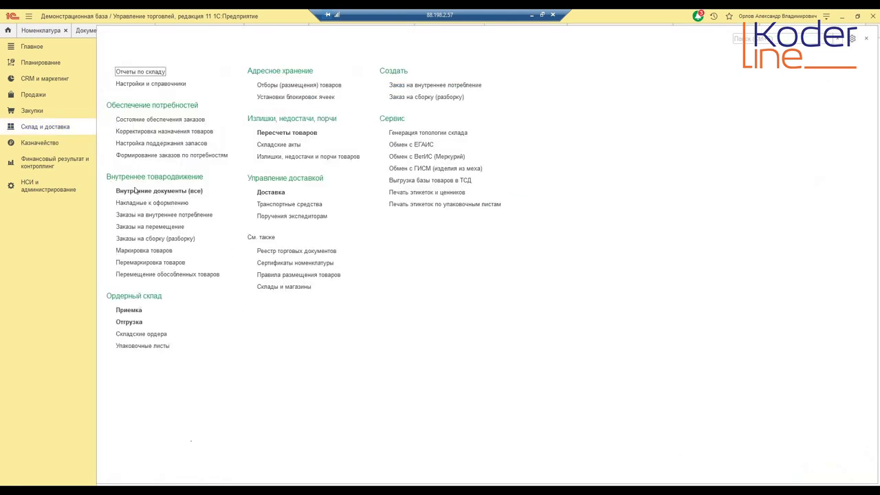
{"action": "left_click", "coordinate": [130, 321]}
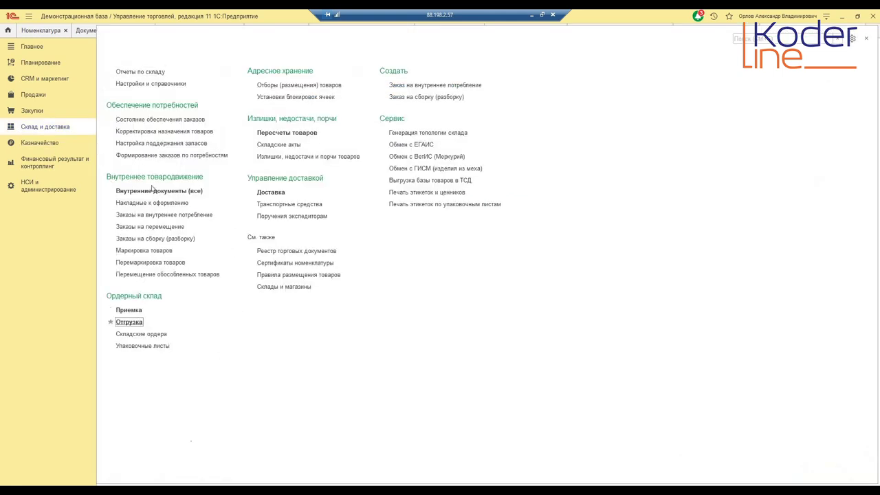
{"action": "type", "text": "осн"}
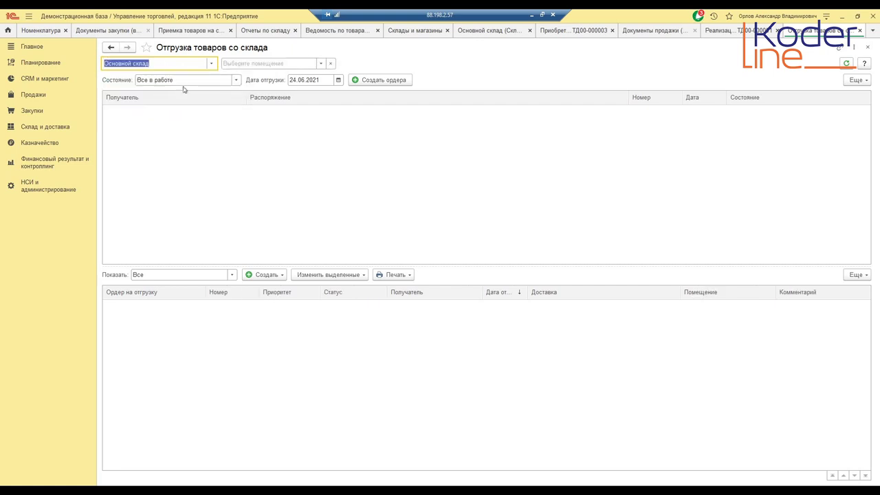
{"action": "left_click", "coordinate": [321, 79]}
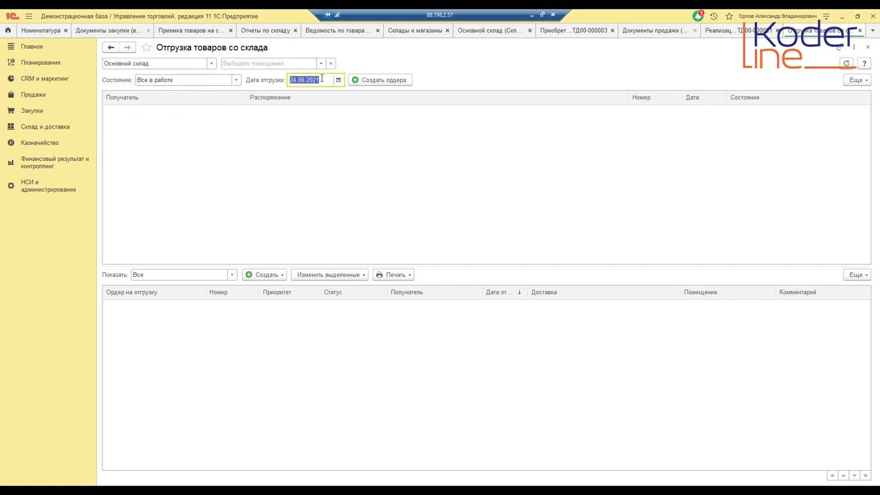
{"action": "key", "text": "Delete"}
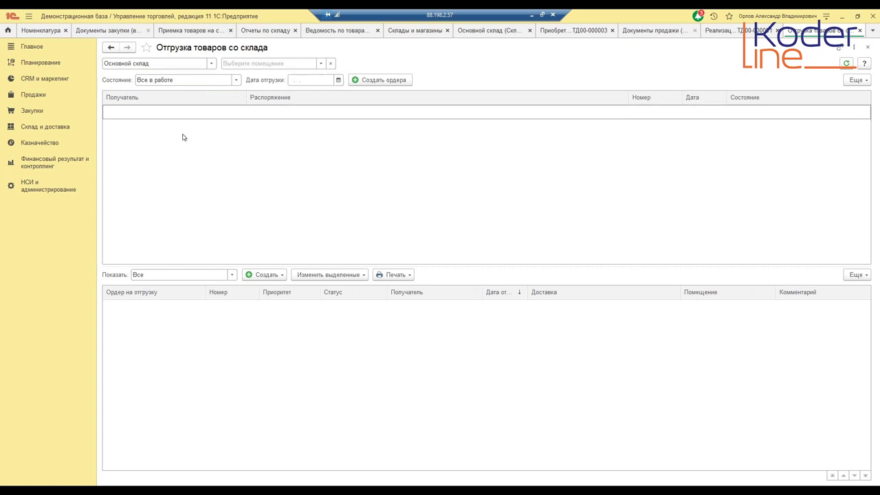
- Set the sale document's status to Реализовано, save it, and return to the goods shipment list
{"action": "left_click", "coordinate": [736, 30]}
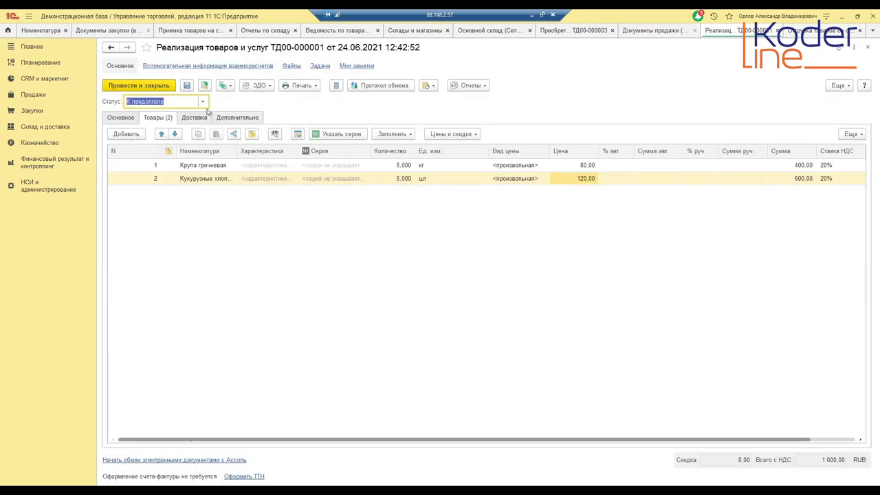
{"action": "left_click", "coordinate": [202, 101]}
{"action": "left_click", "coordinate": [206, 127]}
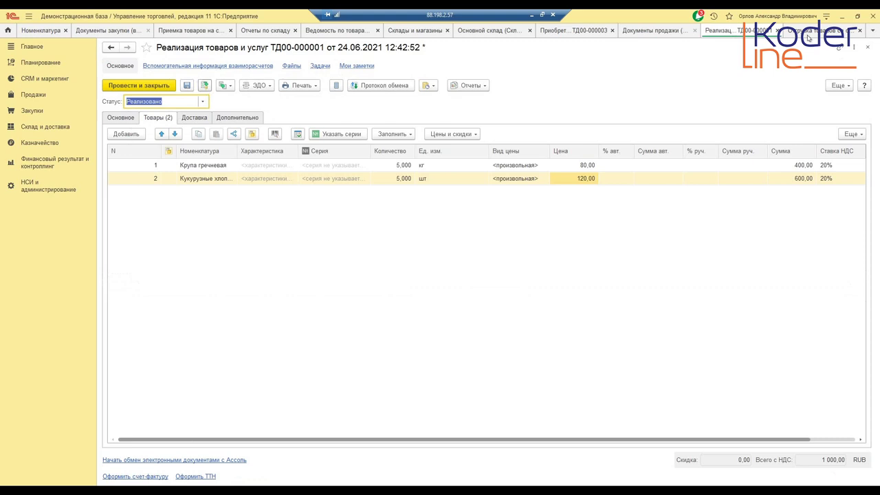
{"action": "key", "text": "ctrl+s"}
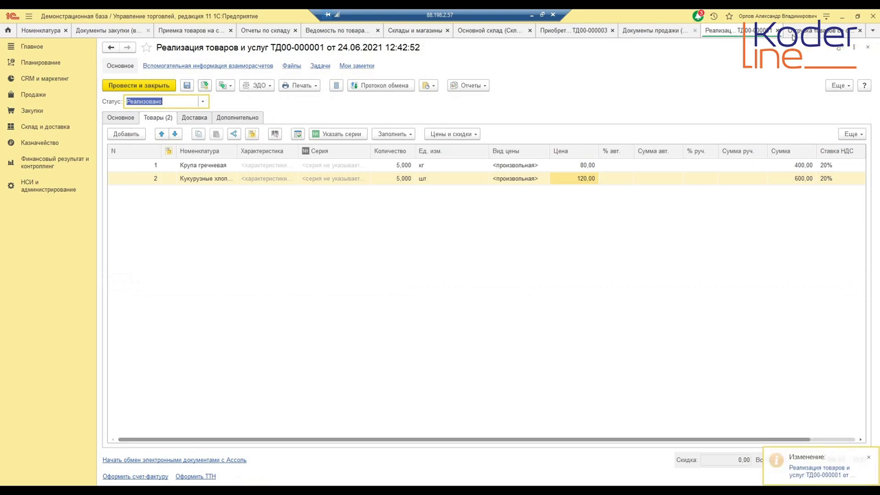
{"action": "left_click", "coordinate": [792, 34]}
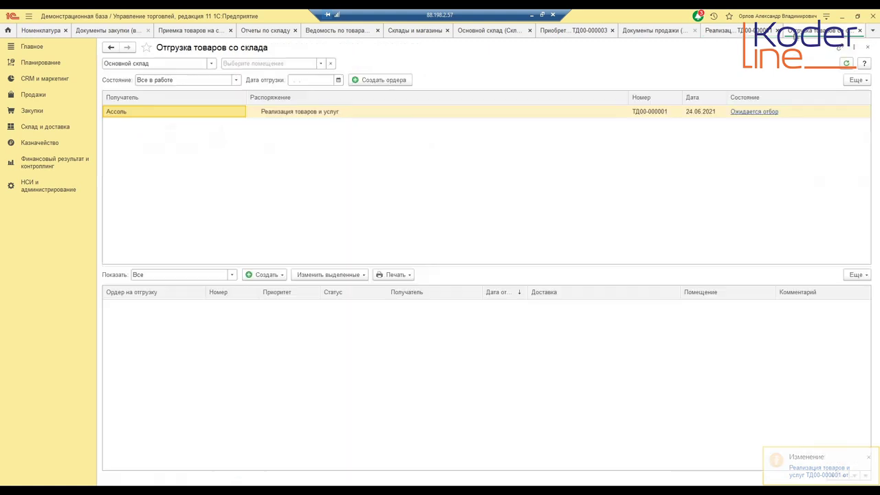
{"action": "left_click", "coordinate": [271, 113]}
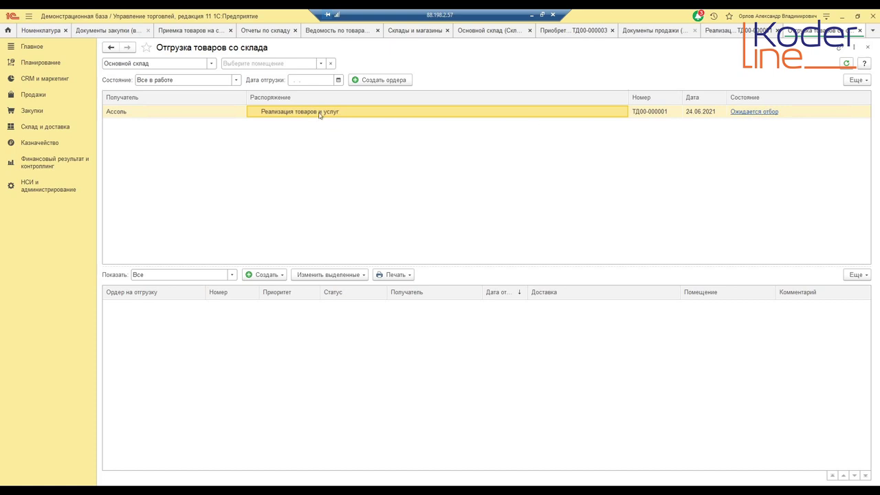
{"action": "left_click", "coordinate": [375, 79]}
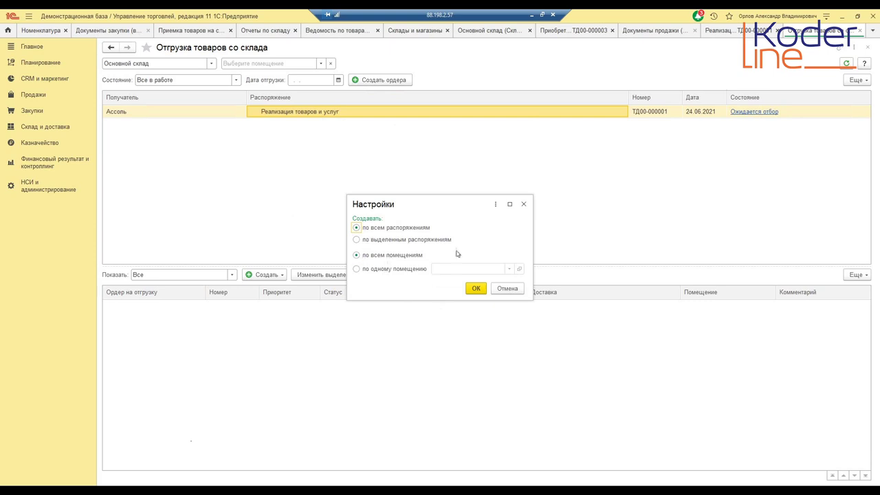
{"action": "left_click", "coordinate": [523, 205]}
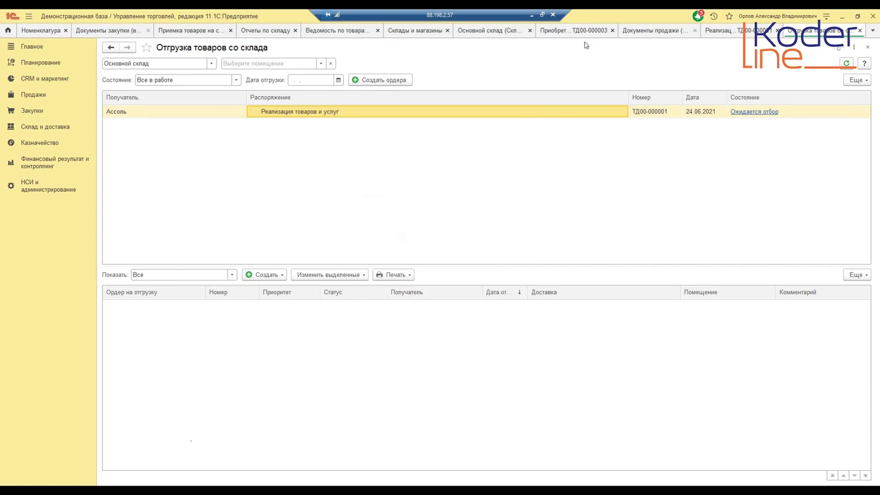
{"action": "left_click", "coordinate": [747, 33]}
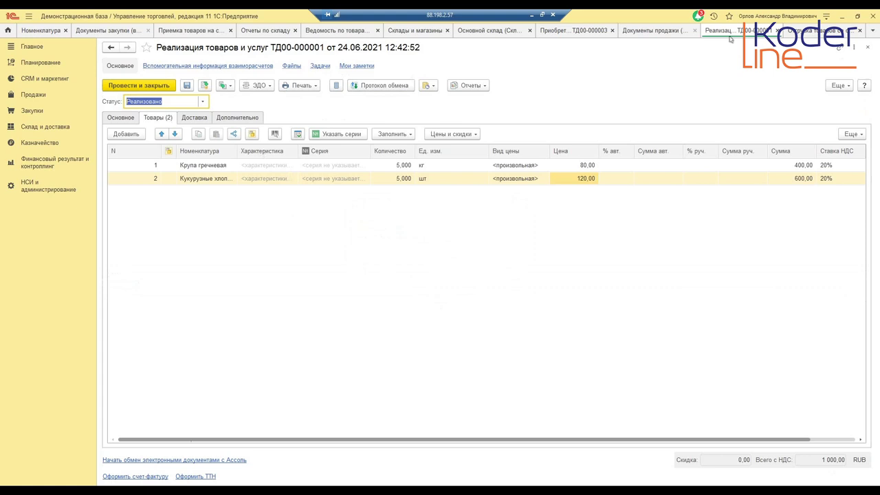
{"action": "left_click", "coordinate": [818, 30]}
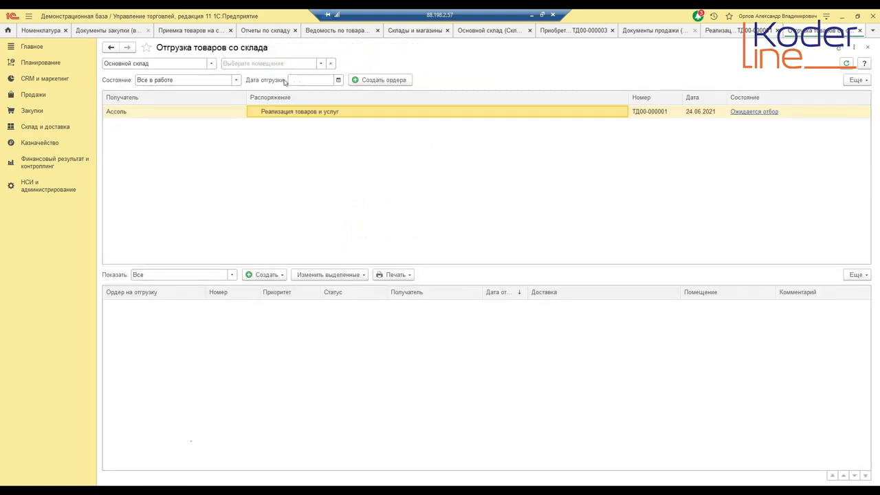
- Select the room Справочное (продукты) and create shipment orders for all instructions and all rooms
{"action": "left_click", "coordinate": [319, 64]}
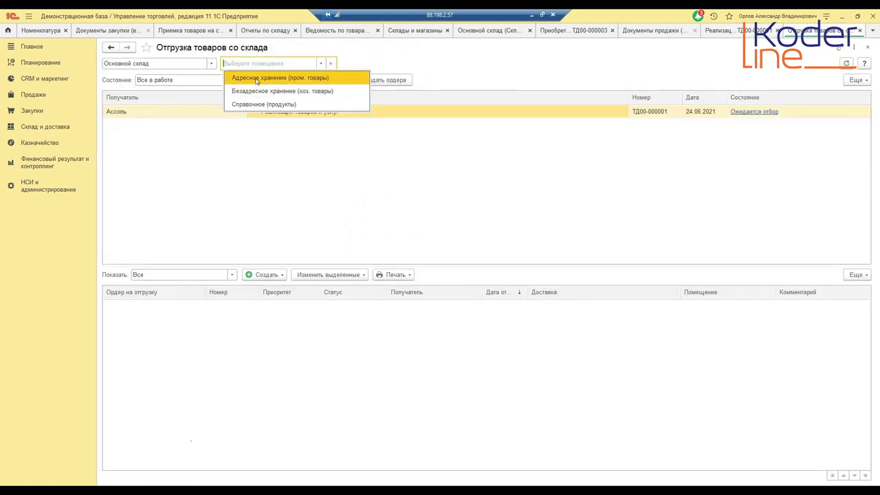
{"action": "left_click", "coordinate": [256, 104]}
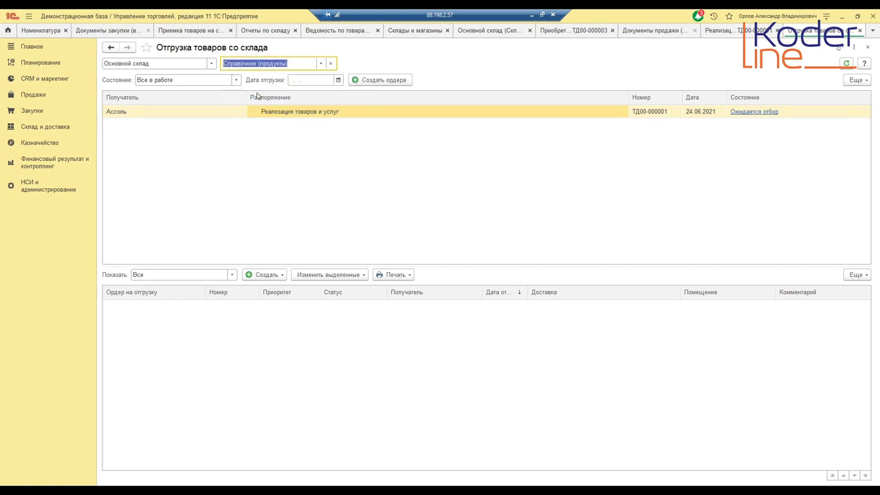
{"action": "left_click", "coordinate": [283, 114]}
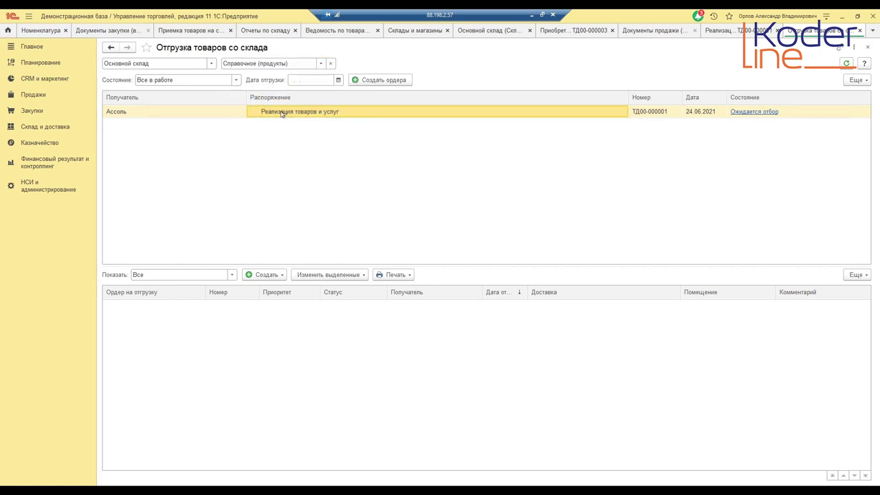
{"action": "left_click", "coordinate": [389, 81]}
{"action": "left_click", "coordinate": [471, 289]}
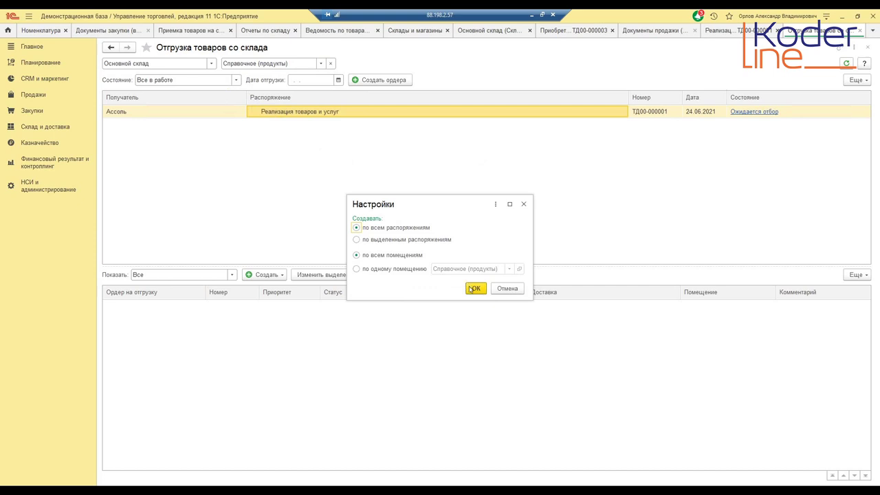
- Open the created outgoing goods order and examine its shipped goods, quantities and the goods listed by instruction
{"action": "left_click", "coordinate": [355, 309]}
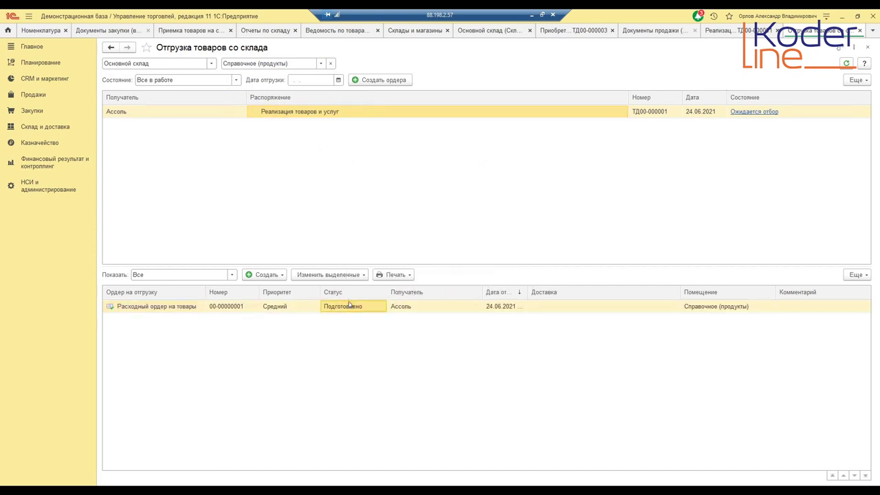
{"action": "double_click", "coordinate": [351, 307]}
{"action": "left_click", "coordinate": [727, 185]}
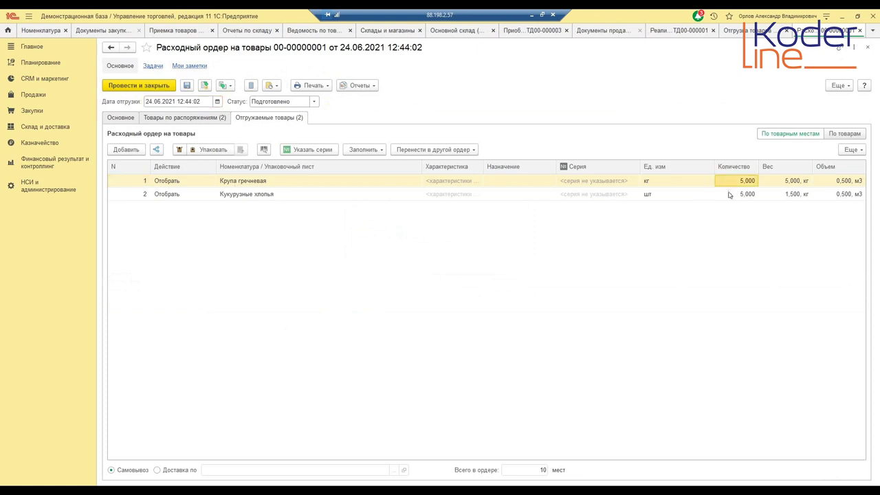
{"action": "left_click", "coordinate": [727, 194]}
{"action": "left_click", "coordinate": [200, 118]}
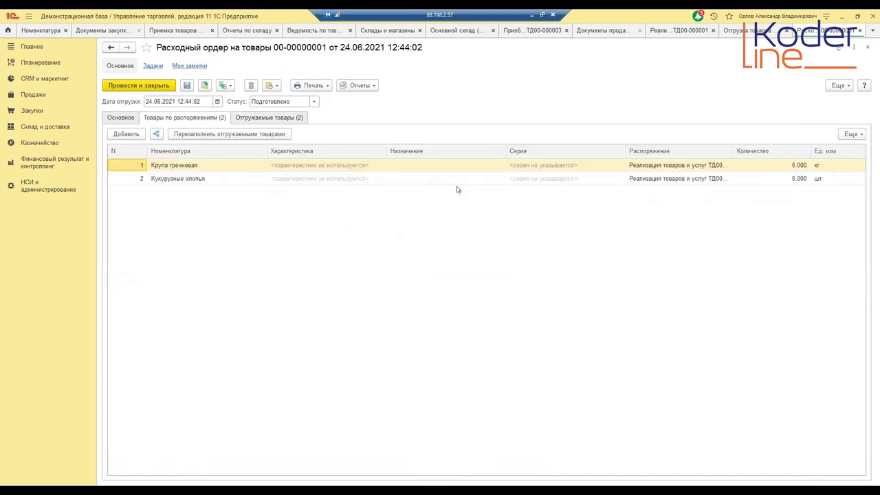
{"action": "left_click", "coordinate": [664, 166]}
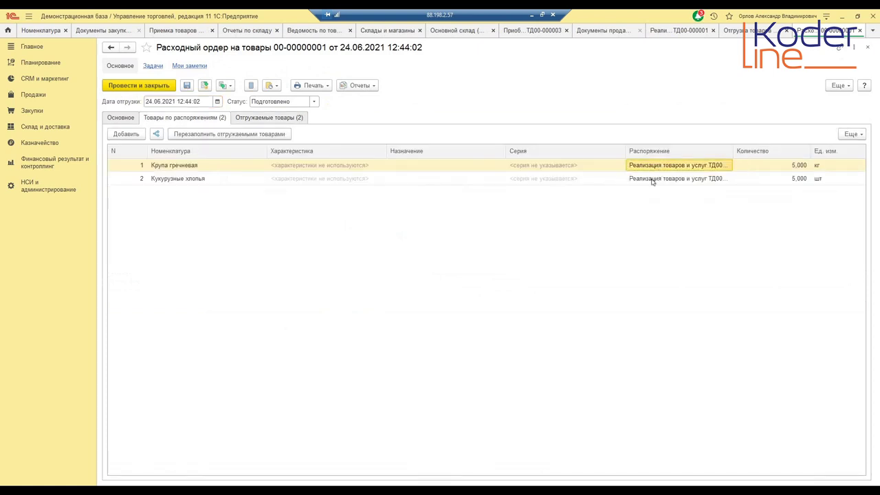
{"action": "left_click", "coordinate": [261, 117]}
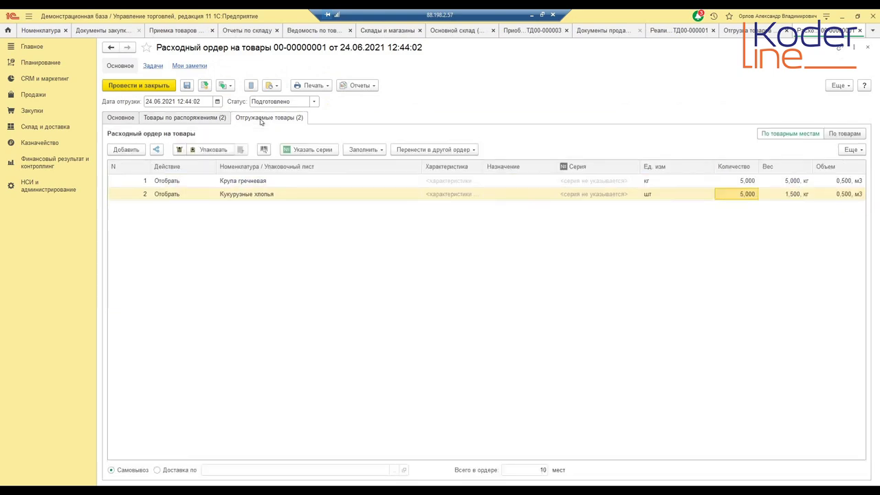
- Set the outgoing goods order's status to К отбору, then post and close it
{"action": "left_click", "coordinate": [315, 102]}
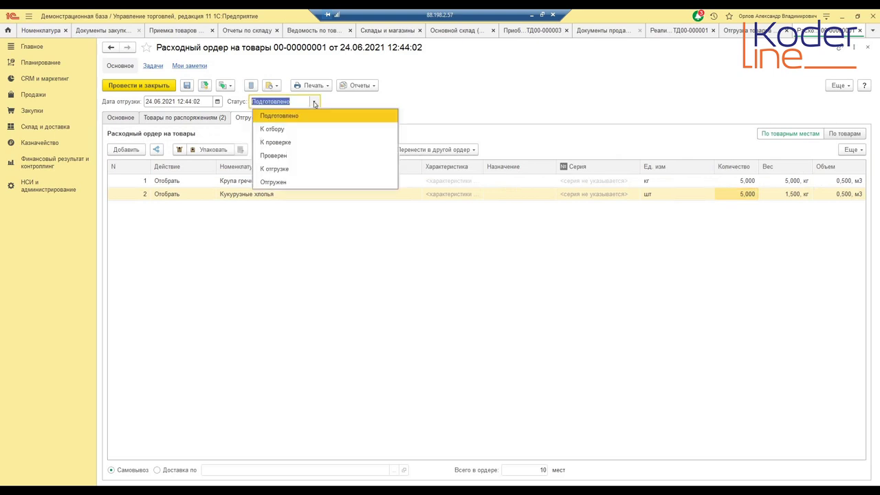
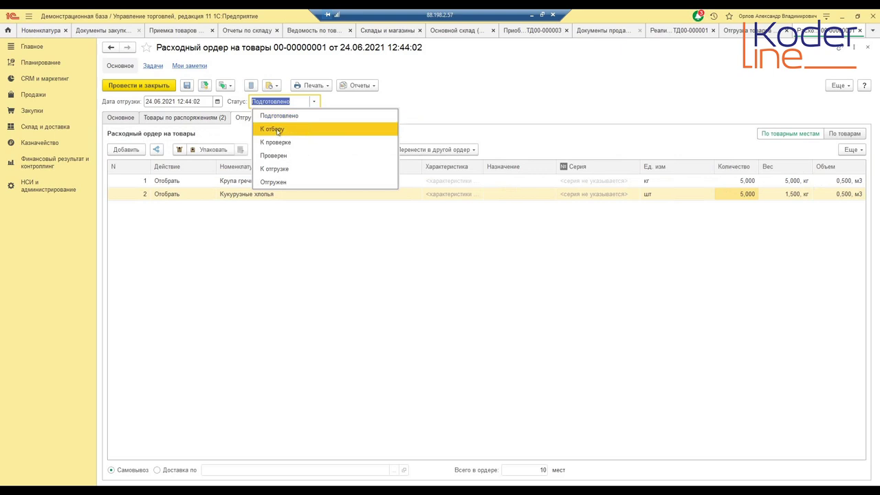
{"action": "left_click", "coordinate": [278, 129]}
{"action": "left_click", "coordinate": [156, 87]}
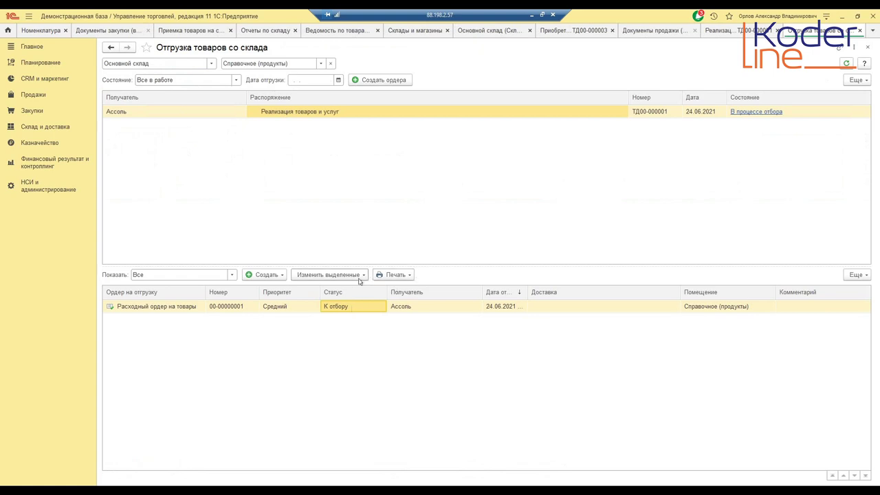
- Try to create an Отбор (размещение) товаров document based on the outgoing goods order
{"action": "right_click", "coordinate": [356, 309]}
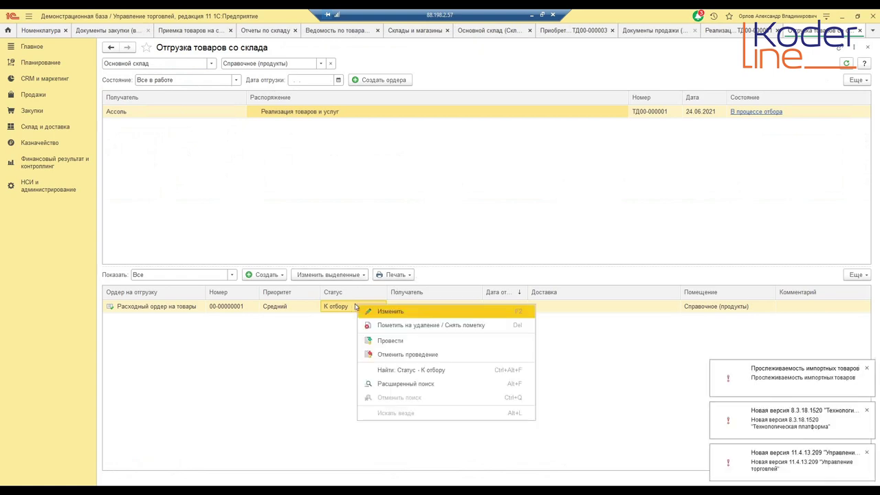
{"action": "left_click", "coordinate": [349, 310]}
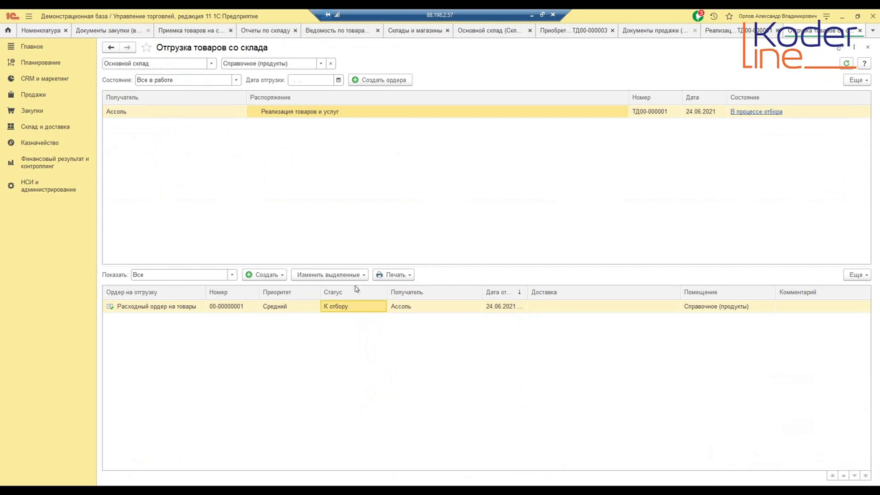
{"action": "left_click", "coordinate": [357, 276]}
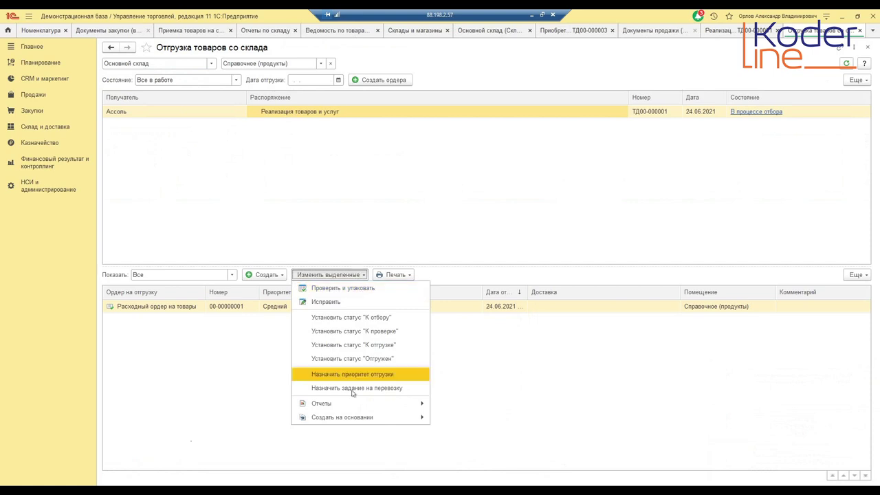
{"action": "mouse_move", "coordinate": [364, 417]}
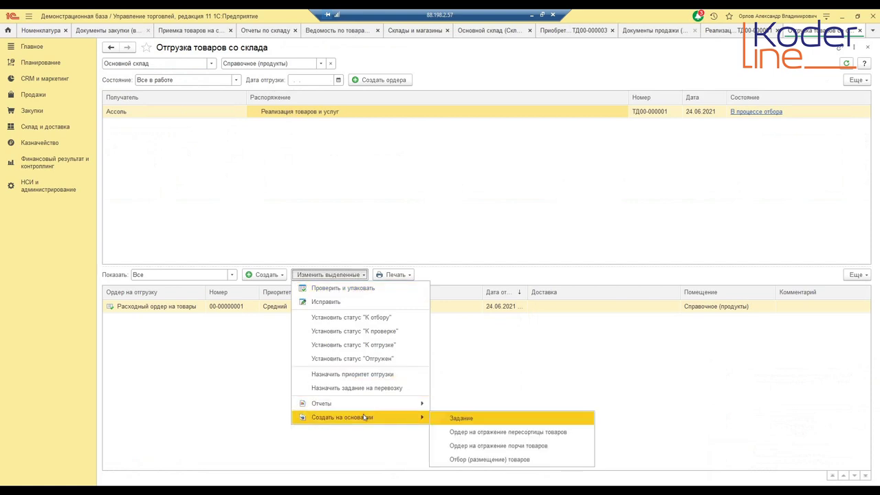
{"action": "left_click", "coordinate": [486, 461]}
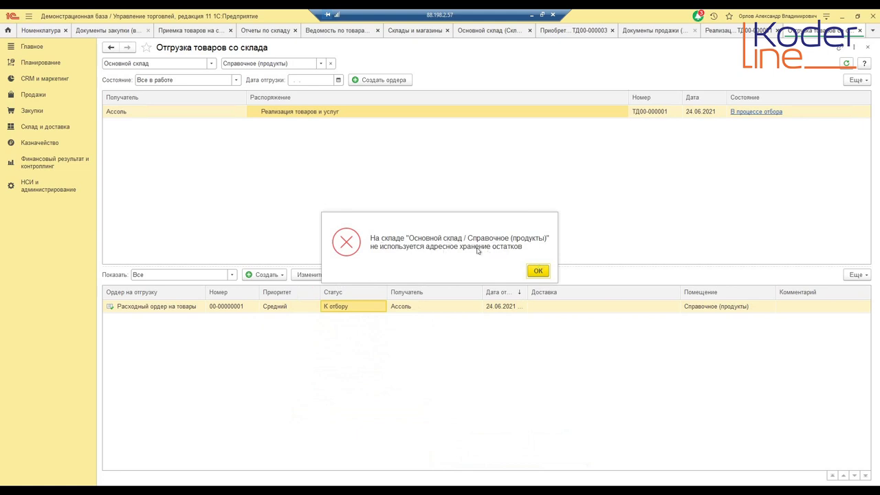
{"action": "left_click", "coordinate": [535, 272]}
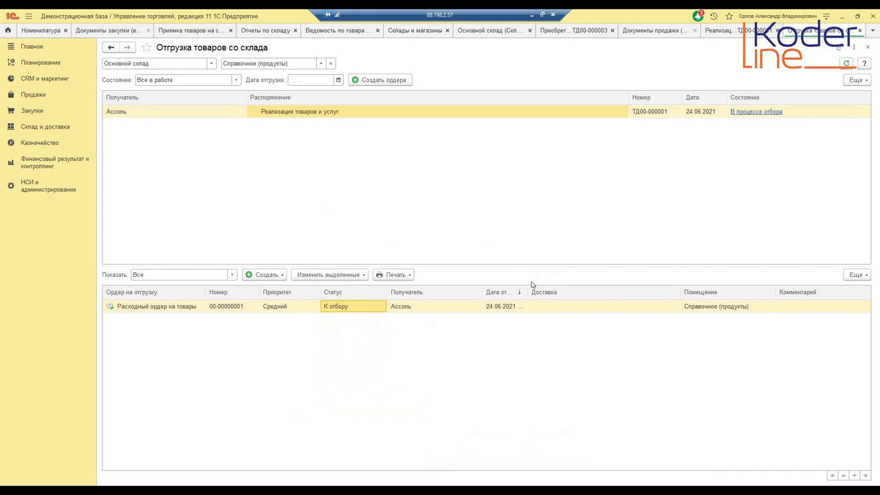
- Reopen the outgoing goods order and generate its printed form Задание на отбор товаров
{"action": "double_click", "coordinate": [356, 306]}
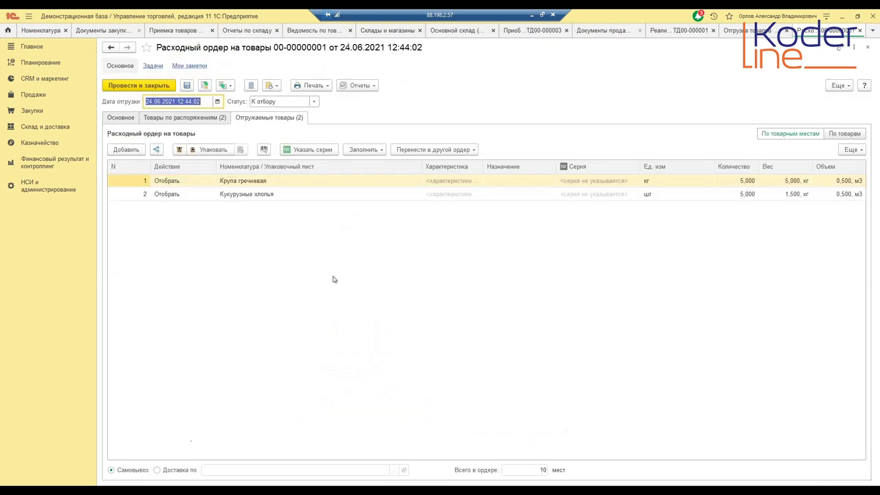
{"action": "left_click", "coordinate": [355, 86]}
{"action": "left_click", "coordinate": [314, 86]}
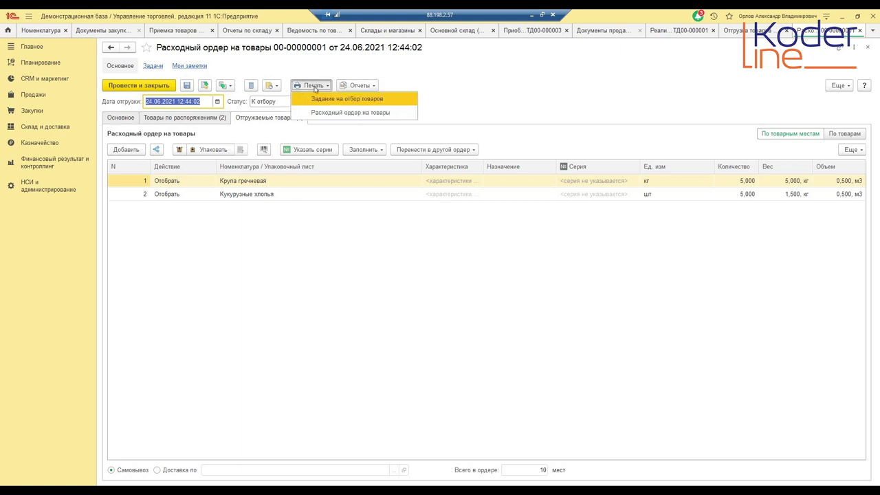
{"action": "left_click", "coordinate": [359, 106]}
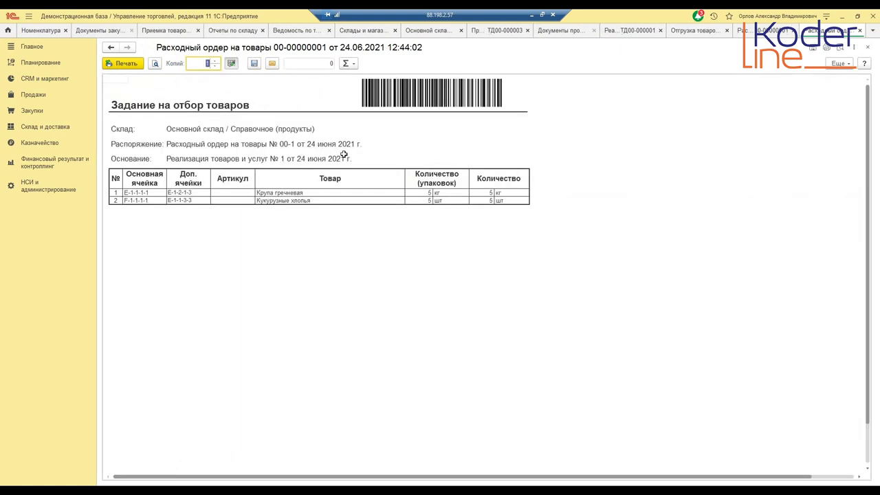
- Examine the main and additional storage cells listed in the Задание на отбор товаров form and close it
{"action": "left_click_drag", "start_coordinate": [143, 195], "coordinate": [183, 200]}
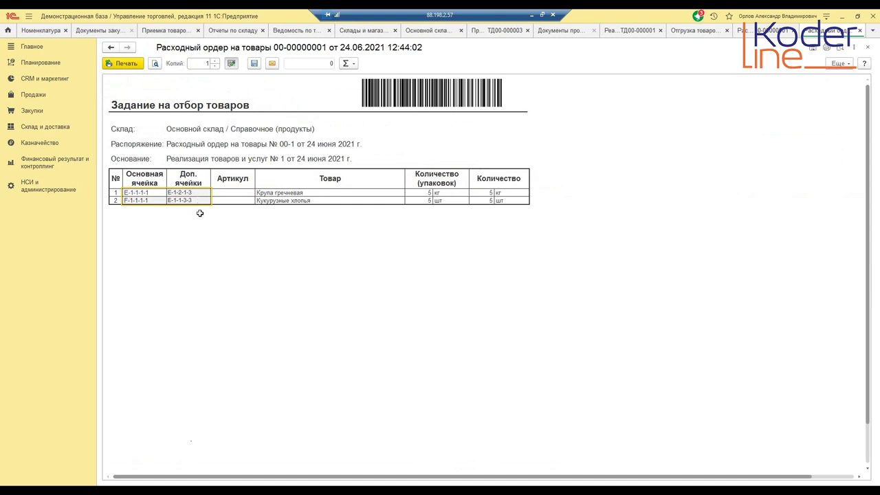
{"action": "left_click", "coordinate": [147, 194]}
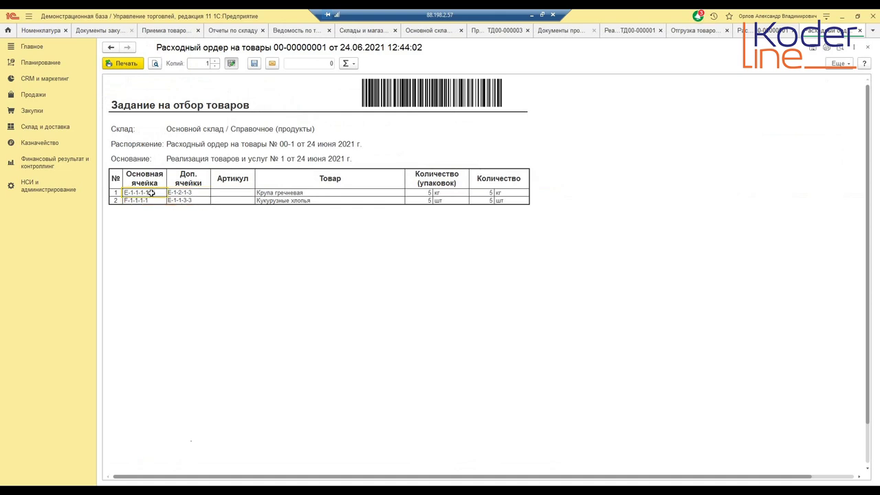
{"action": "left_click", "coordinate": [182, 193]}
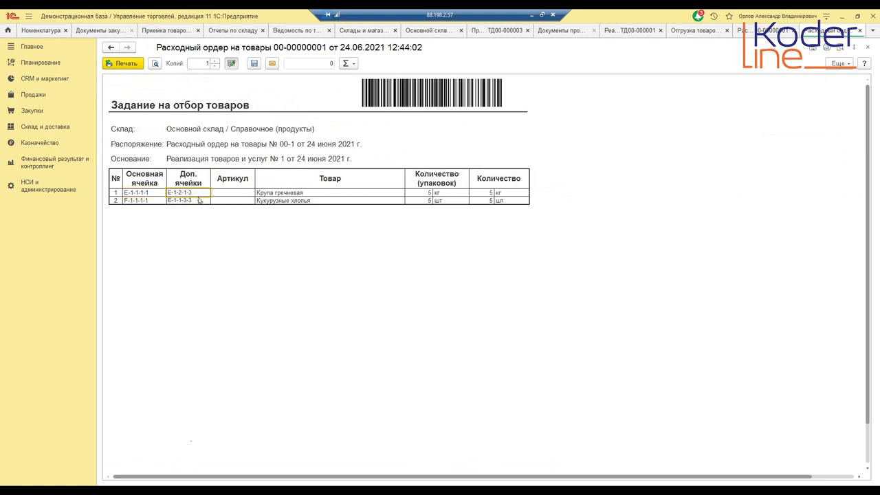
{"action": "left_click", "coordinate": [865, 50]}
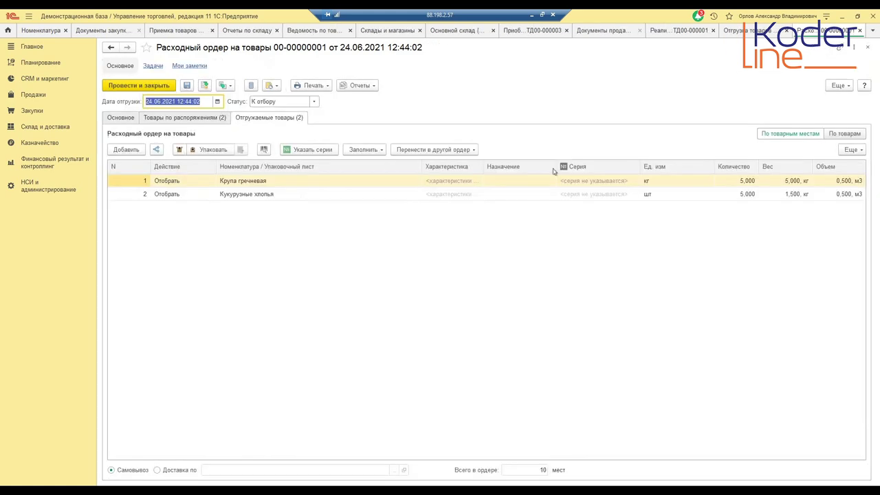
- Set the outgoing goods order's status to К отгрузке and post it, then set it to Отгружен, post and close
{"action": "left_click", "coordinate": [314, 102]}
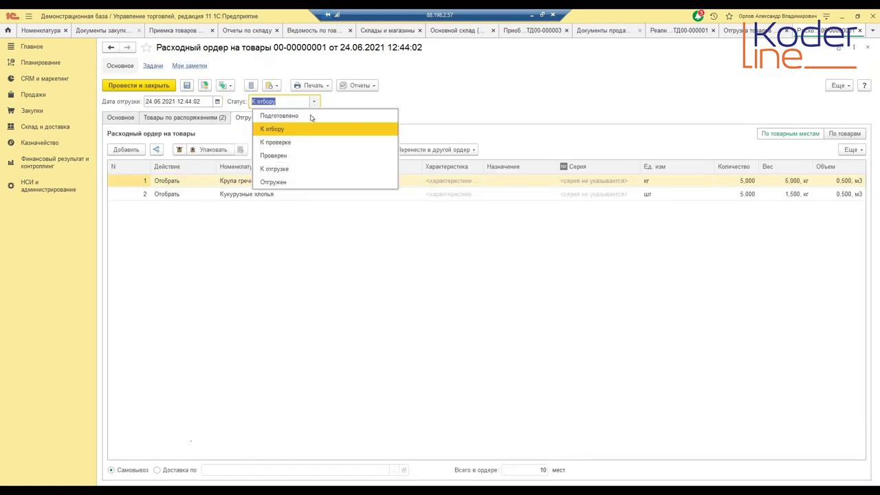
{"action": "left_click", "coordinate": [287, 169]}
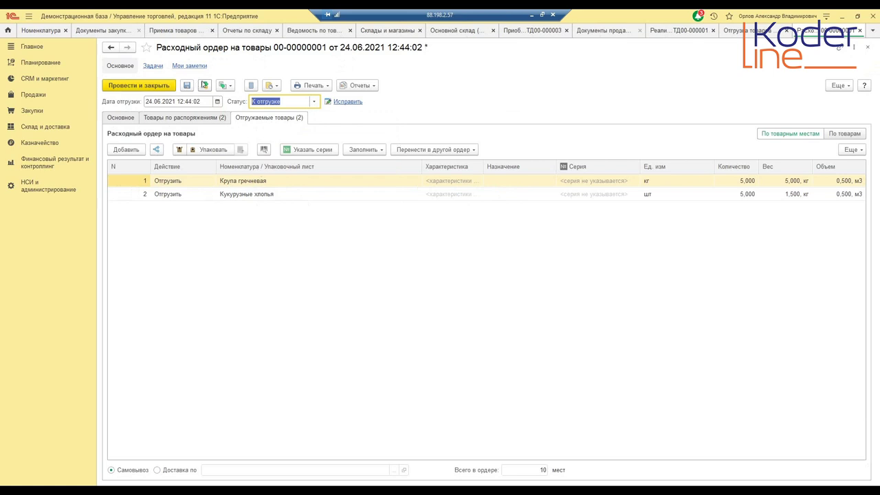
{"action": "left_click", "coordinate": [203, 85]}
{"action": "left_click", "coordinate": [314, 102]}
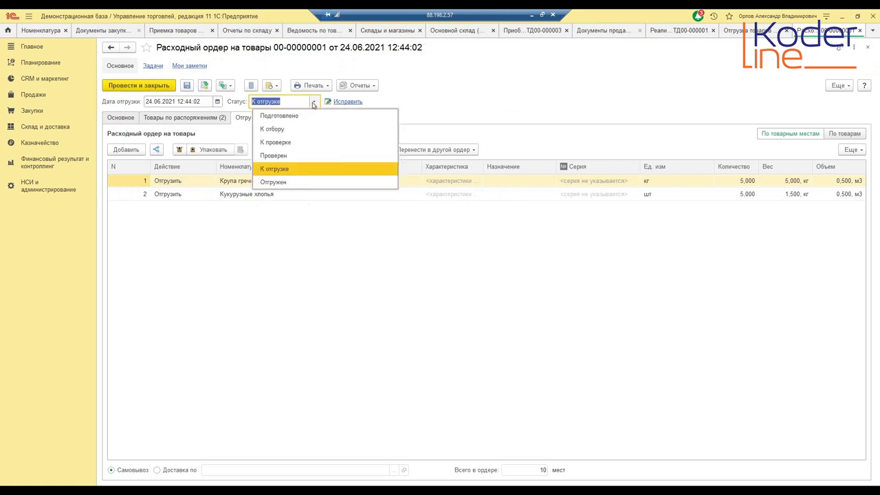
{"action": "left_click", "coordinate": [287, 182]}
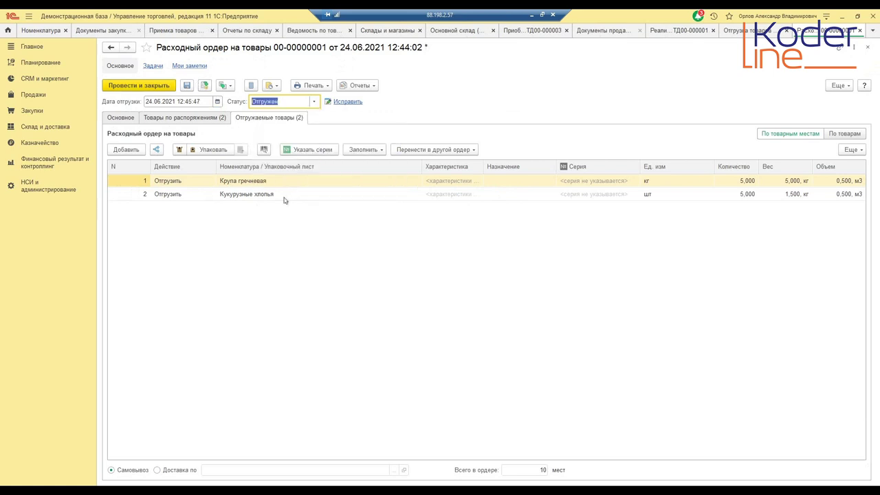
{"action": "left_click", "coordinate": [146, 85]}
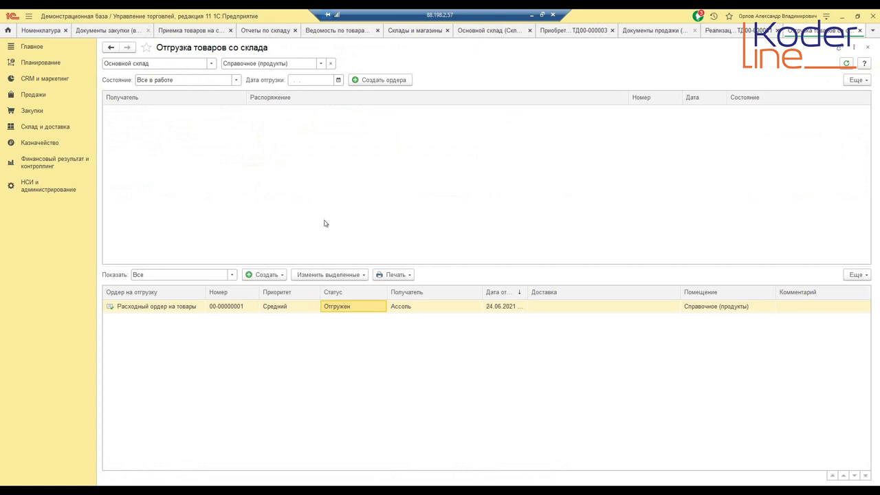
- Generate the warehouse report Размещение товаров в ячейках справочно for Основной склад, room Справочное (продукты)
{"action": "left_click", "coordinate": [45, 126]}
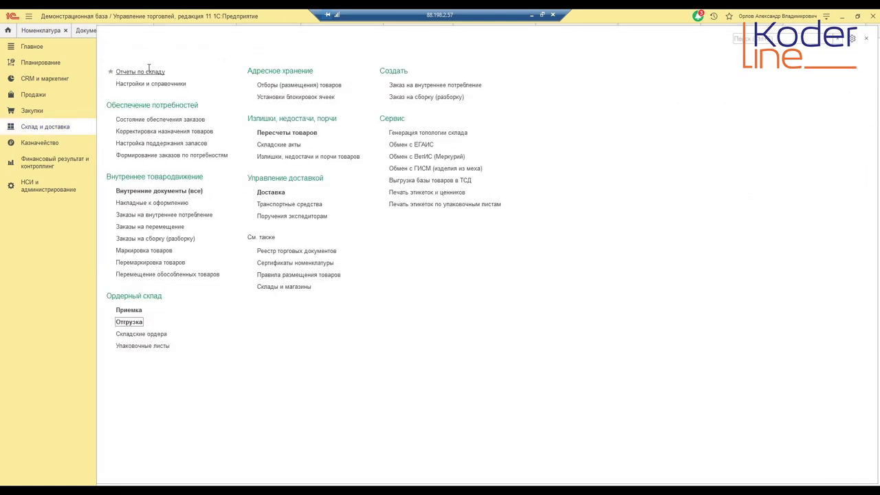
{"action": "left_click", "coordinate": [147, 71]}
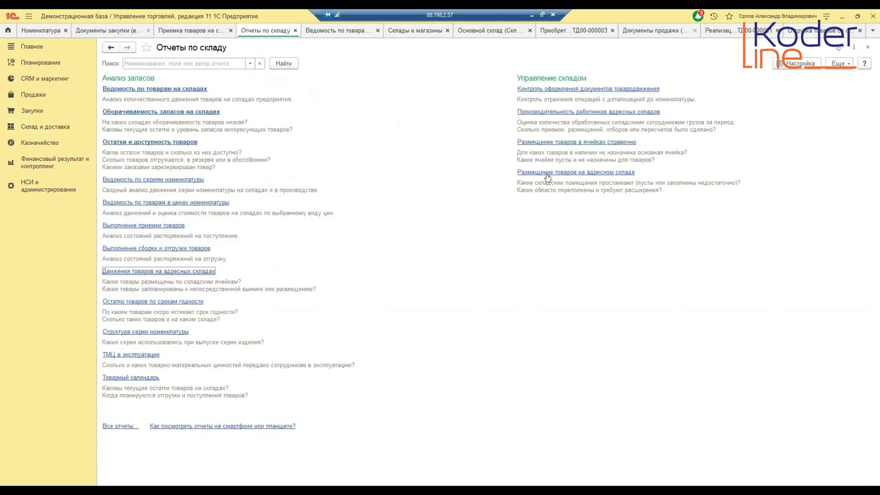
{"action": "left_click", "coordinate": [563, 143]}
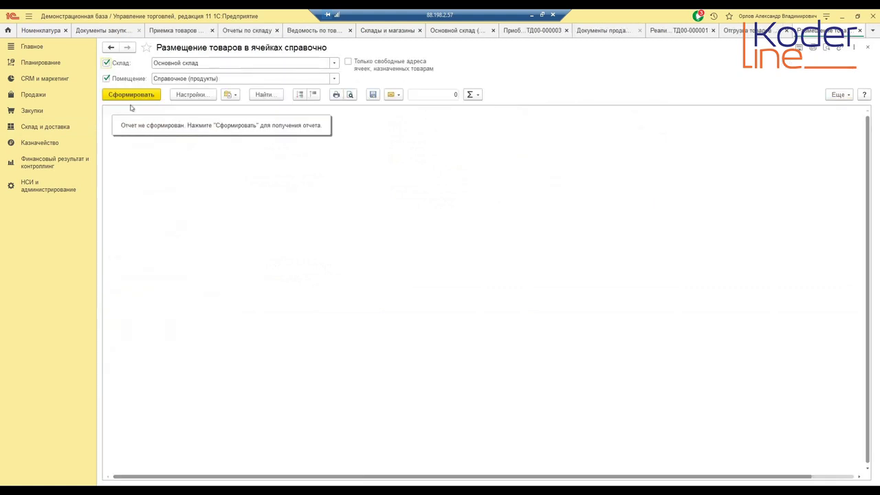
{"action": "left_click", "coordinate": [135, 95]}
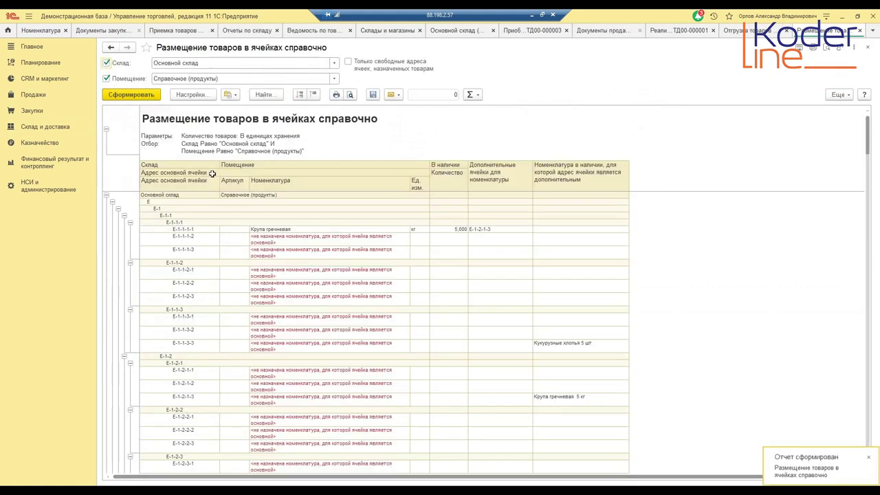
- Examine the on-hand quantities and cells of Крупа гречневая and Кукурузные хлопья in the placement report and close it
{"action": "left_click", "coordinate": [270, 229]}
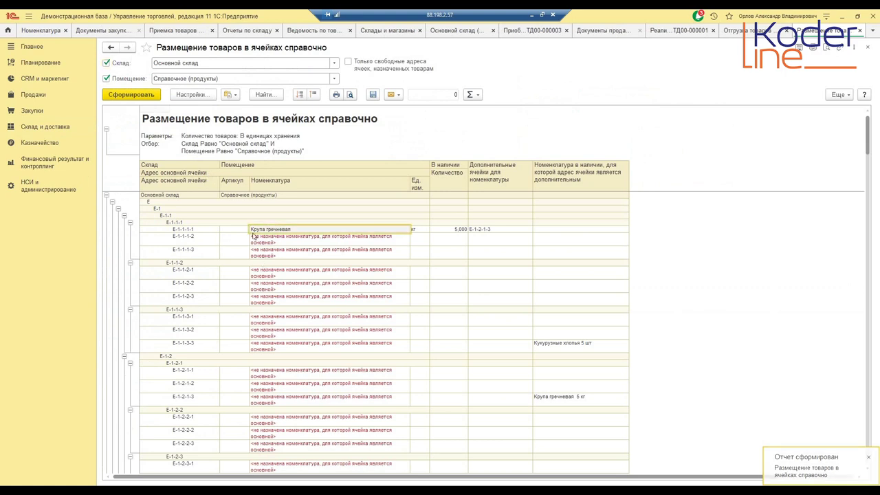
{"action": "left_click", "coordinate": [448, 229]}
{"action": "scroll", "coordinate": [409, 323], "scroll_direction": "down", "scroll_amount": 3}
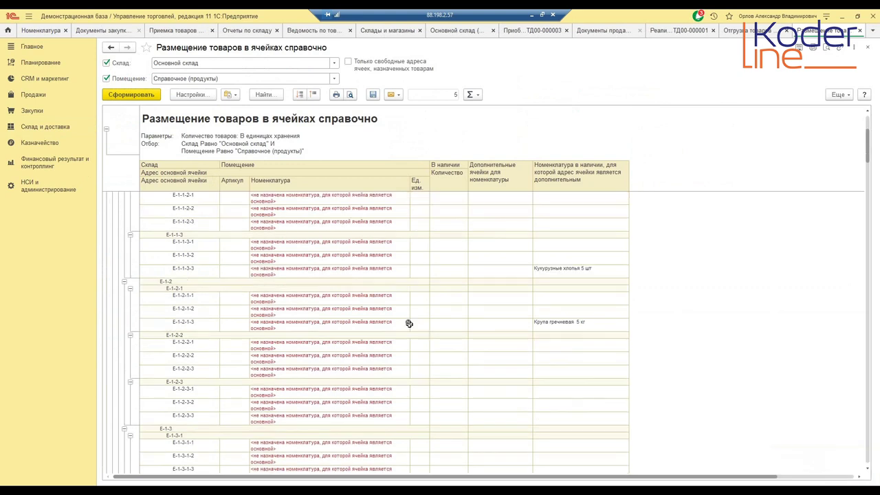
{"action": "scroll", "coordinate": [409, 323], "scroll_direction": "down", "scroll_amount": 10}
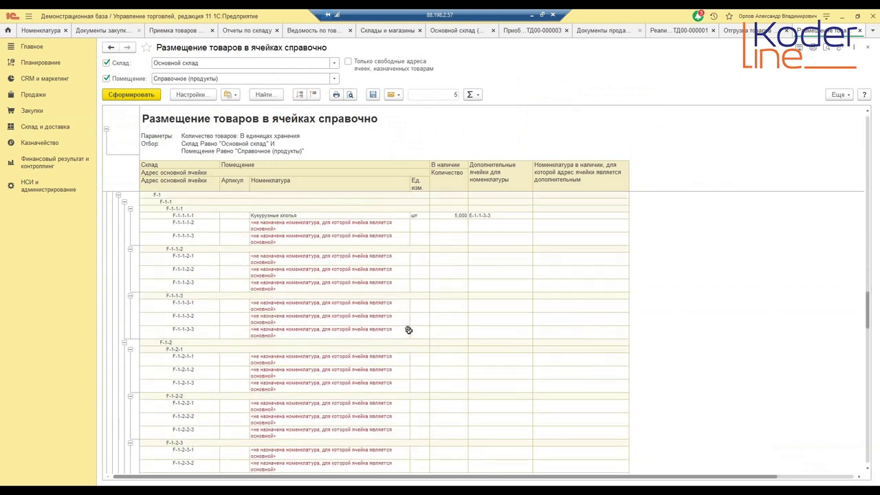
{"action": "left_click", "coordinate": [452, 217]}
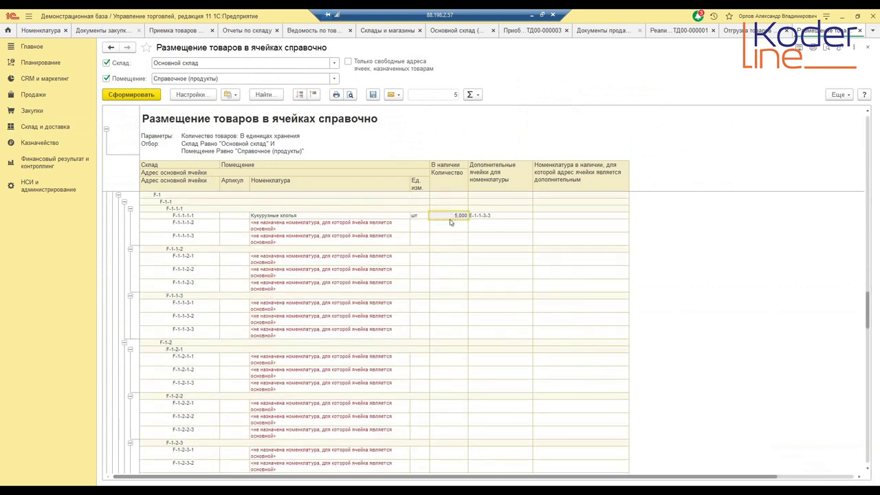
{"action": "scroll", "coordinate": [453, 234], "scroll_direction": "up", "scroll_amount": 3}
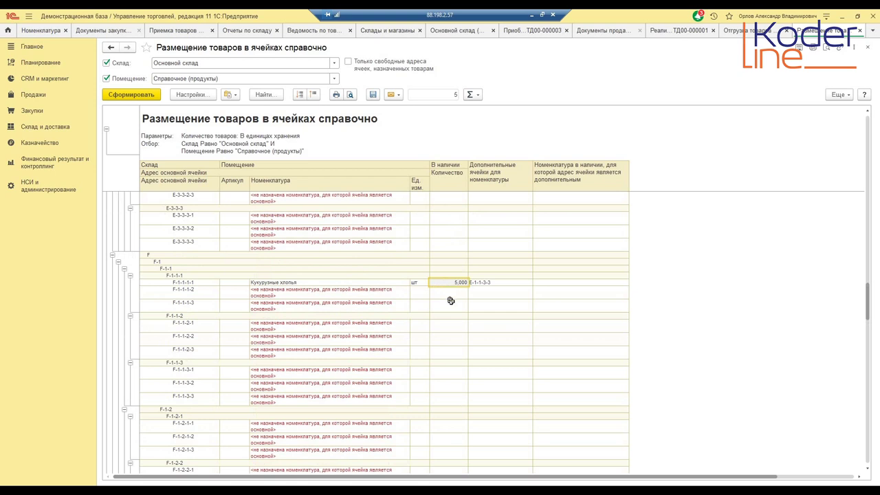
{"action": "scroll", "coordinate": [450, 282], "scroll_direction": "up", "scroll_amount": 15}
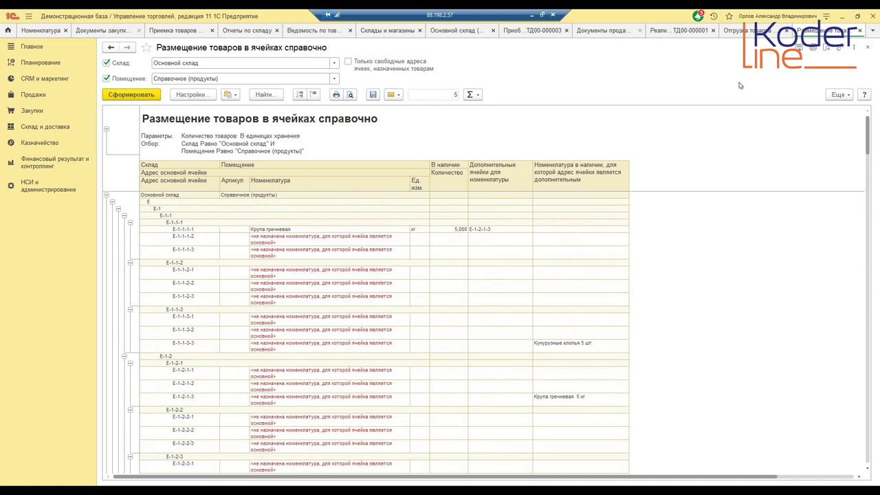
{"action": "left_click", "coordinate": [867, 47]}
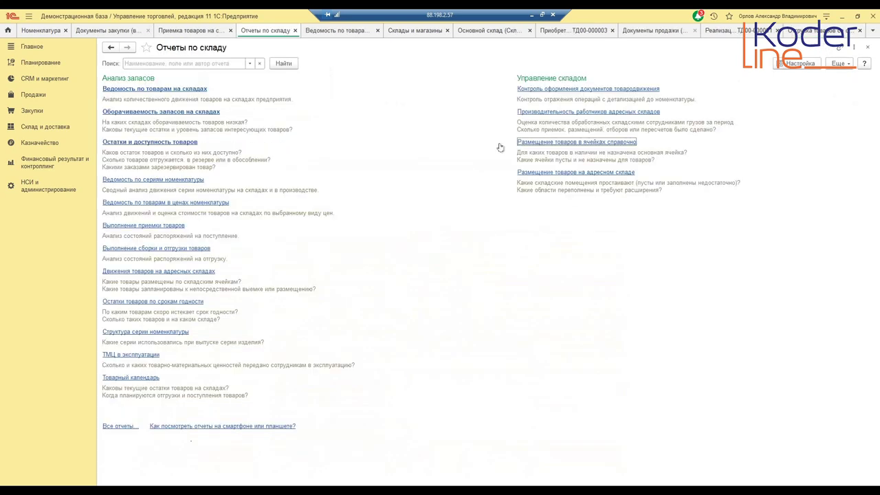
- Return to Отгрузка товаров со склада and close the open purchase and sale documents
{"action": "left_click", "coordinate": [813, 33]}
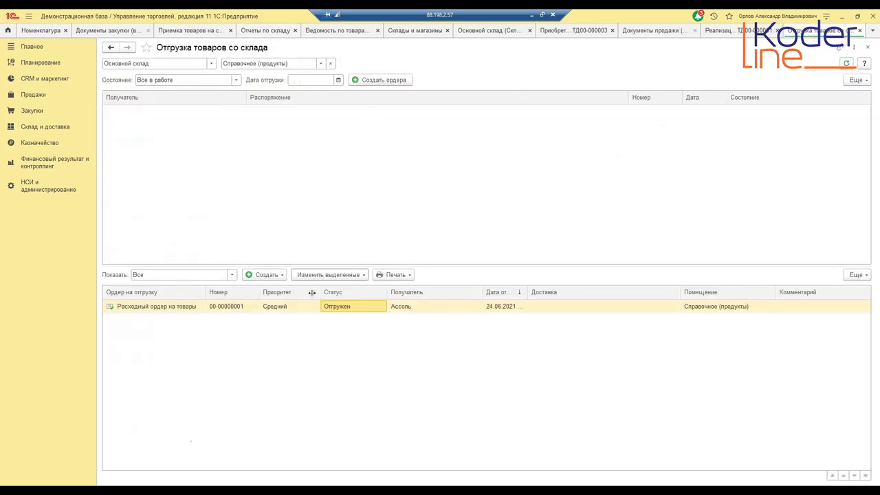
{"action": "left_click", "coordinate": [612, 31]}
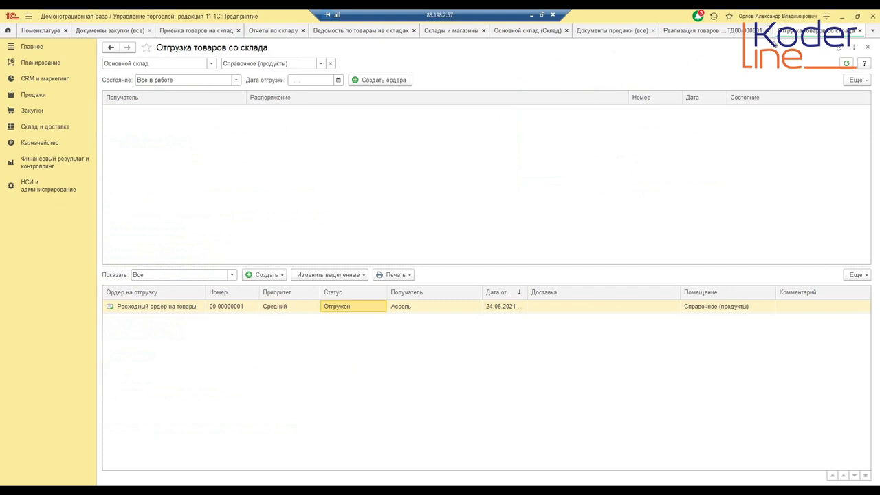
{"action": "left_click", "coordinate": [767, 30]}
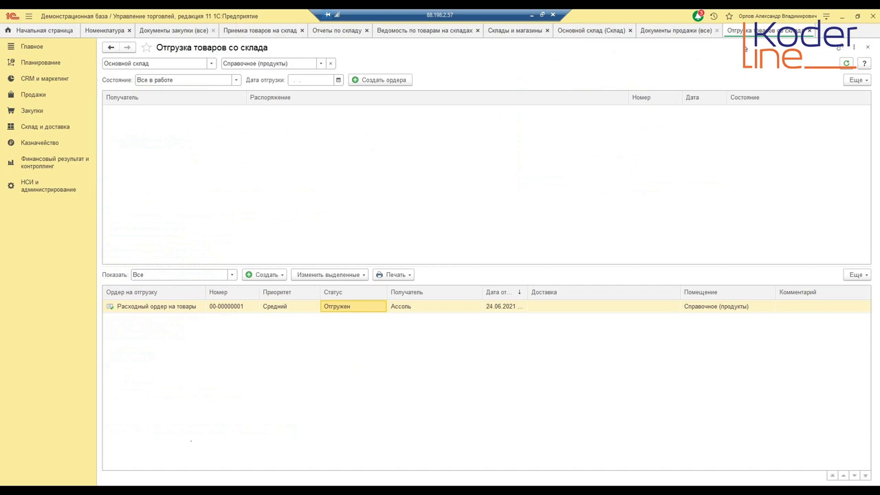
- Create a new sales document with the operation Реализация for client Ассоль under the agreement Оптовое (кредит)
{"action": "left_click", "coordinate": [652, 32]}
{"action": "left_click", "coordinate": [125, 92]}
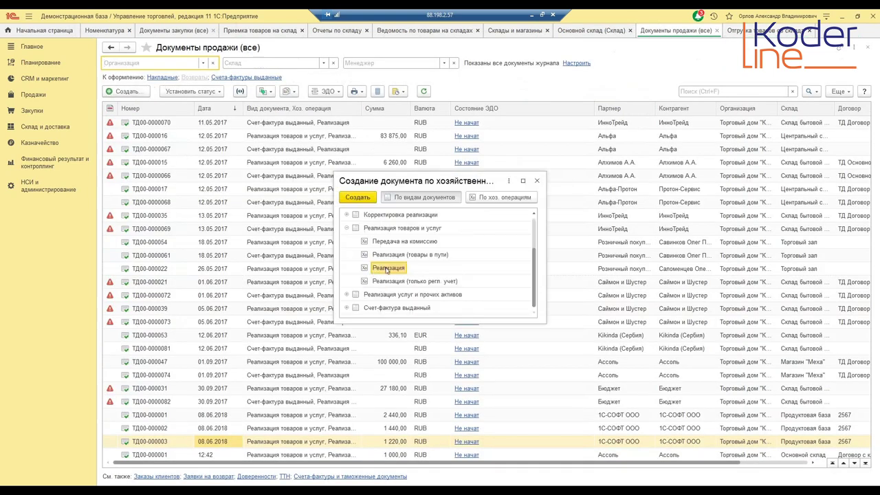
{"action": "double_click", "coordinate": [387, 269]}
{"action": "left_click", "coordinate": [162, 163]}
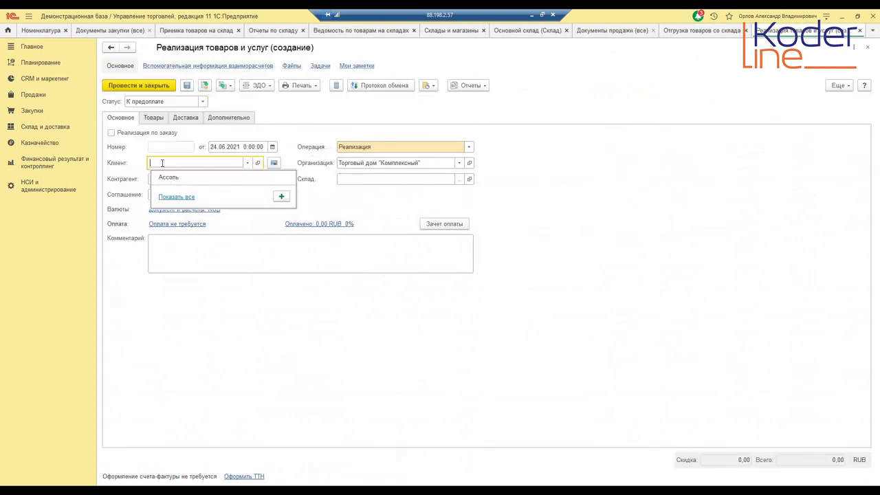
{"action": "left_click", "coordinate": [165, 177]}
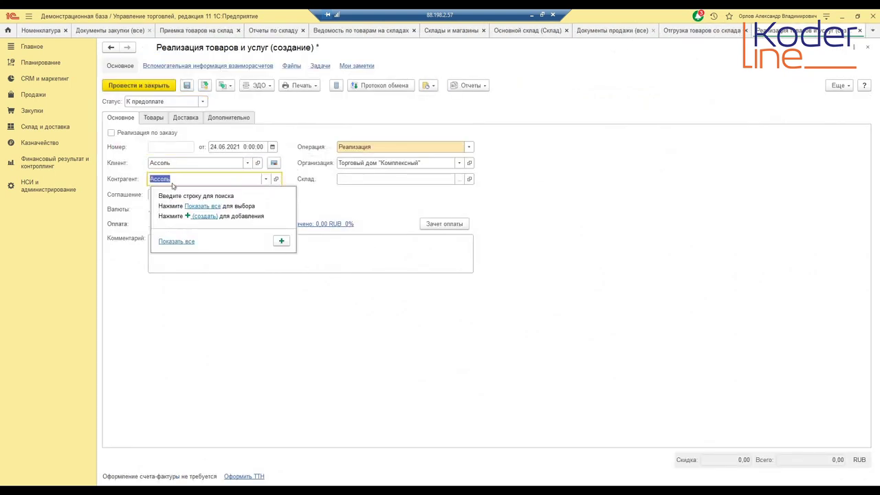
{"action": "left_click", "coordinate": [207, 194]}
{"action": "left_click", "coordinate": [266, 196]}
{"action": "double_click", "coordinate": [373, 213]}
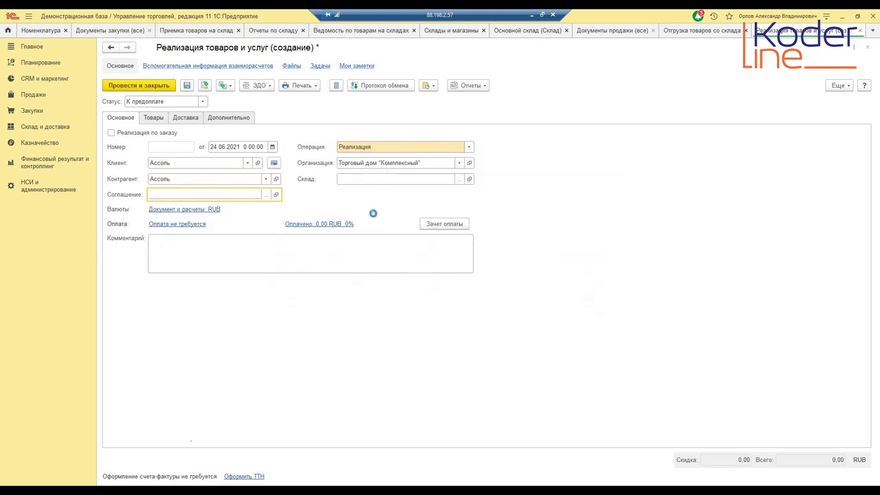
- Set the sale's contract to Договор с клиентом № АСС-90 and its warehouse to Основной склад
{"action": "left_click", "coordinate": [377, 178]}
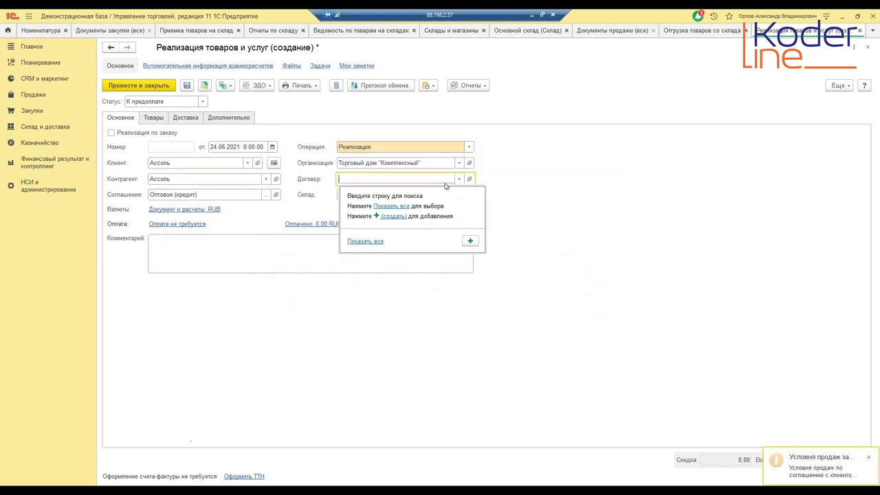
{"action": "left_click", "coordinate": [390, 206]}
{"action": "double_click", "coordinate": [306, 181]}
{"action": "left_click", "coordinate": [359, 195]}
{"action": "type", "text": "ос"}
{"action": "left_click", "coordinate": [367, 210]}
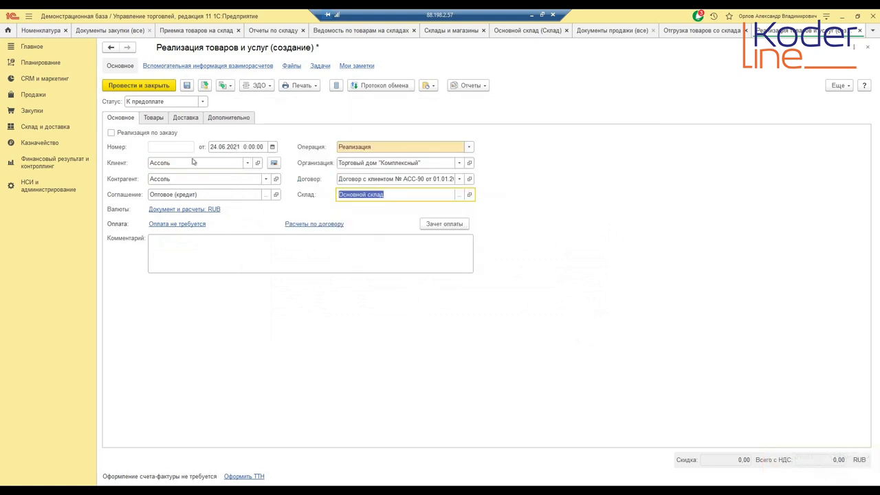
- Open the goods selection for the sale and pick Стеклоизол from the kind Гидроизоляционные материалы
{"action": "left_click", "coordinate": [152, 119]}
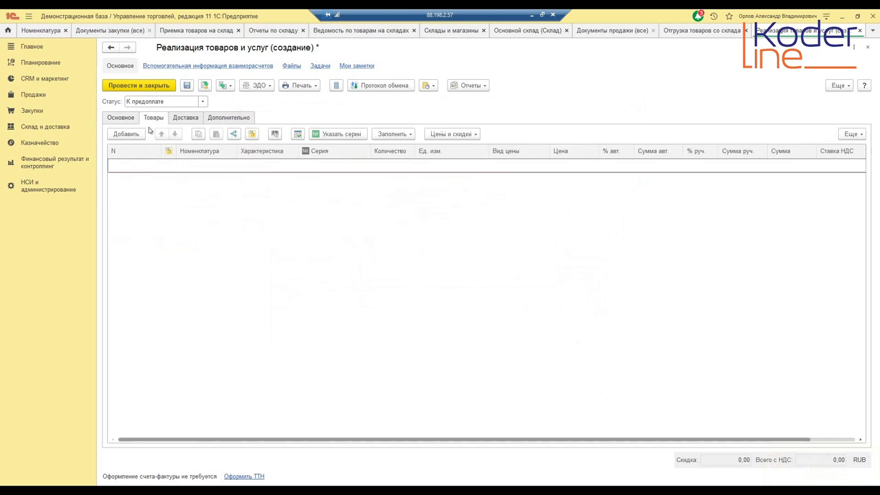
{"action": "left_click", "coordinate": [403, 135]}
{"action": "left_click", "coordinate": [405, 147]}
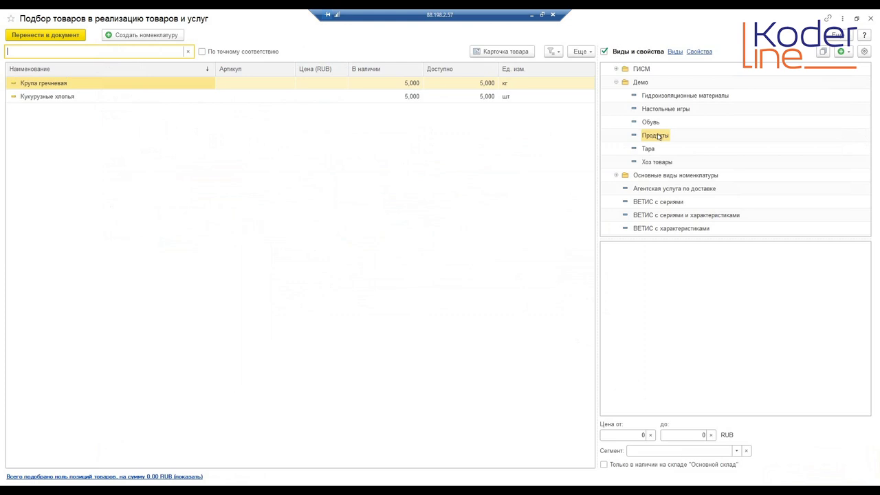
{"action": "left_click", "coordinate": [653, 96]}
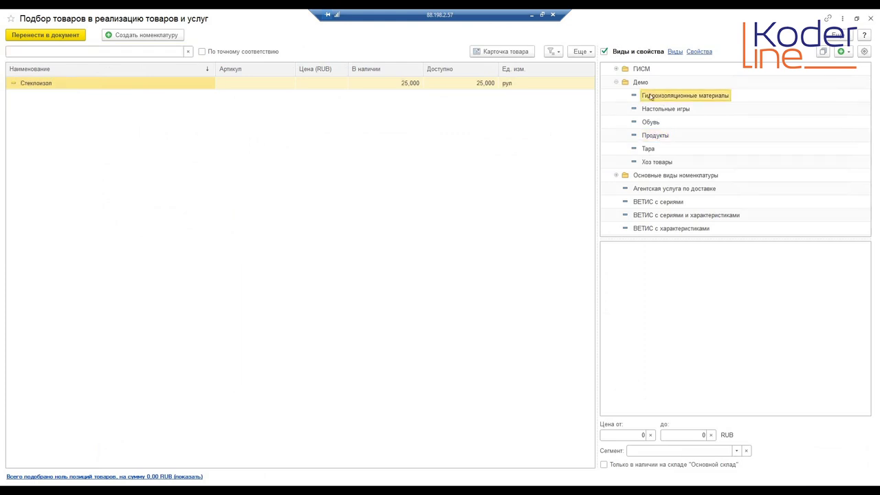
{"action": "double_click", "coordinate": [86, 86]}
- Configure the goods selection to request both quantity and price for each picked item
{"action": "left_click", "coordinate": [834, 35]}
{"action": "mouse_move", "coordinate": [814, 62]}
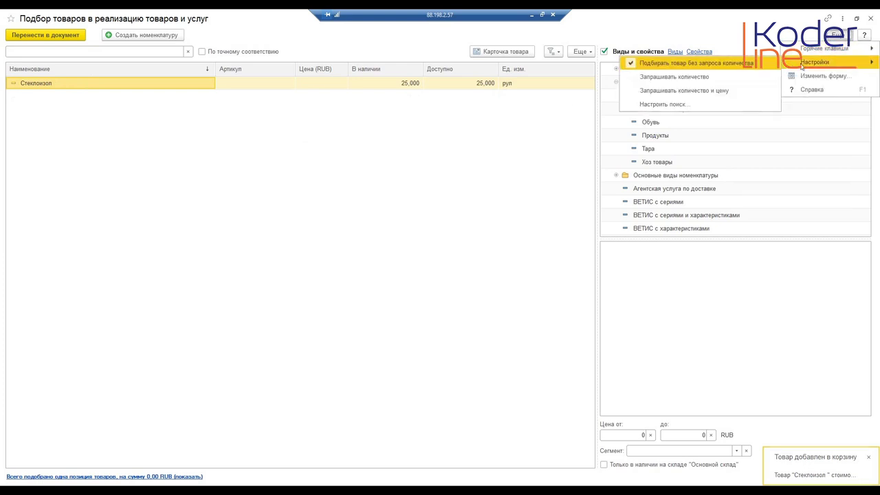
{"action": "left_click", "coordinate": [662, 90]}
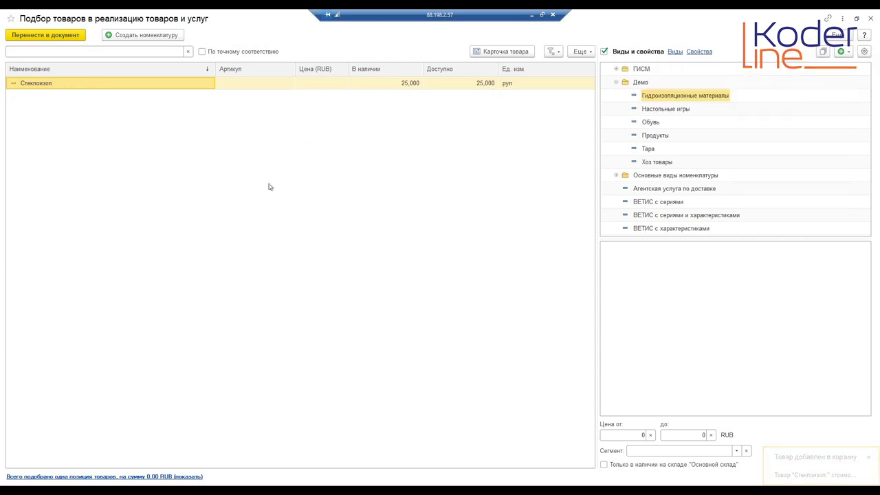
- Add Стеклоизол to the selection with a quantity of 15 рул
{"action": "double_click", "coordinate": [165, 82]}
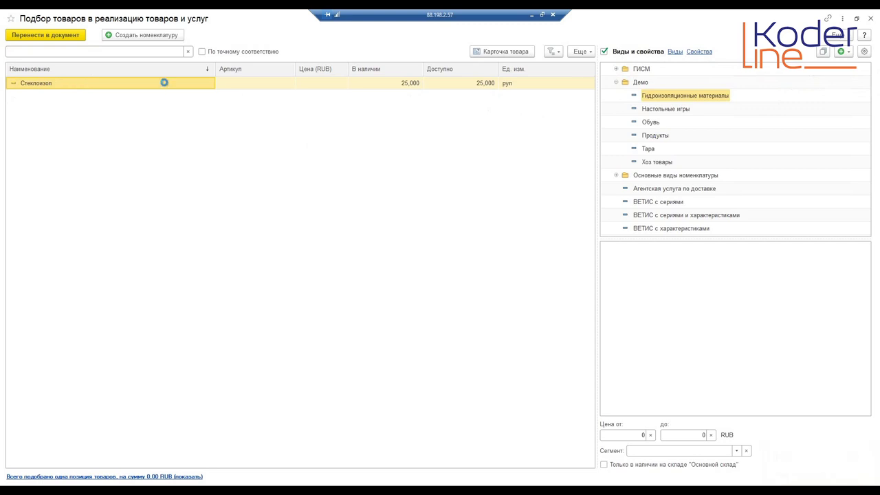
{"action": "left_click", "coordinate": [433, 232]}
{"action": "type", "text": "5"}
{"action": "key", "text": "Tab"}
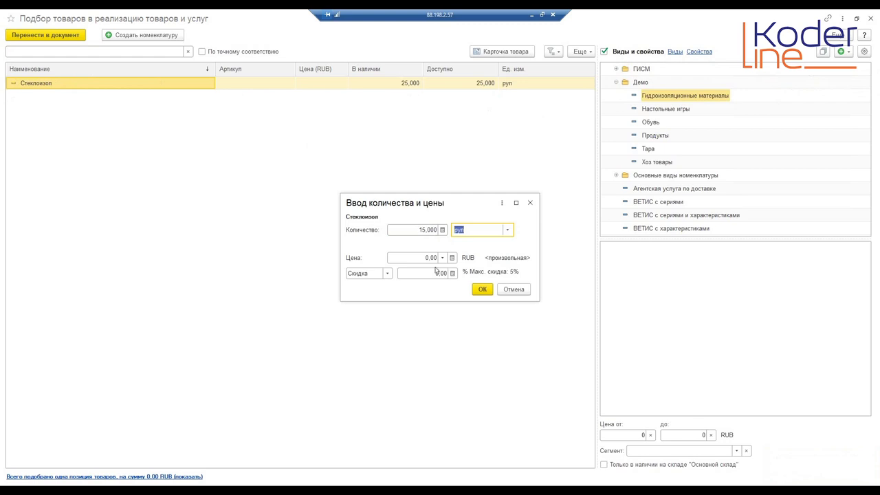
{"action": "left_click", "coordinate": [482, 288]}
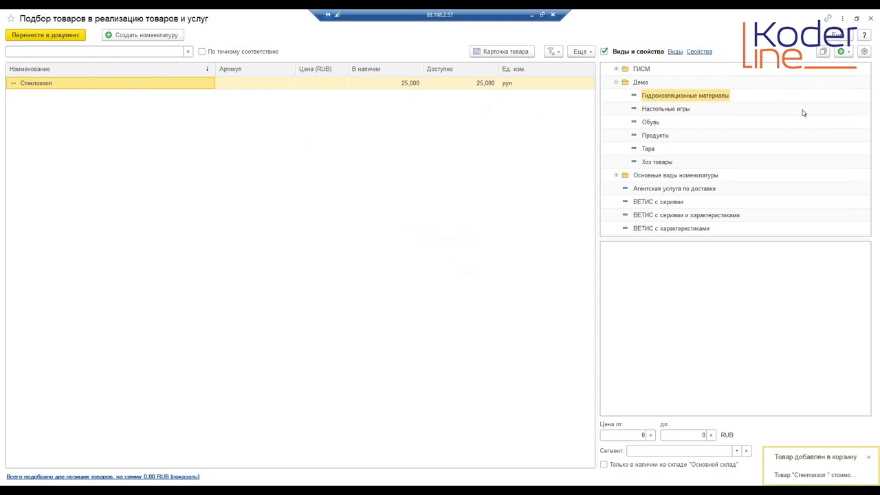
- Add 5 шт of Свинтус from the kind Настольные игры at a price of 500 RUB
{"action": "left_click", "coordinate": [664, 110]}
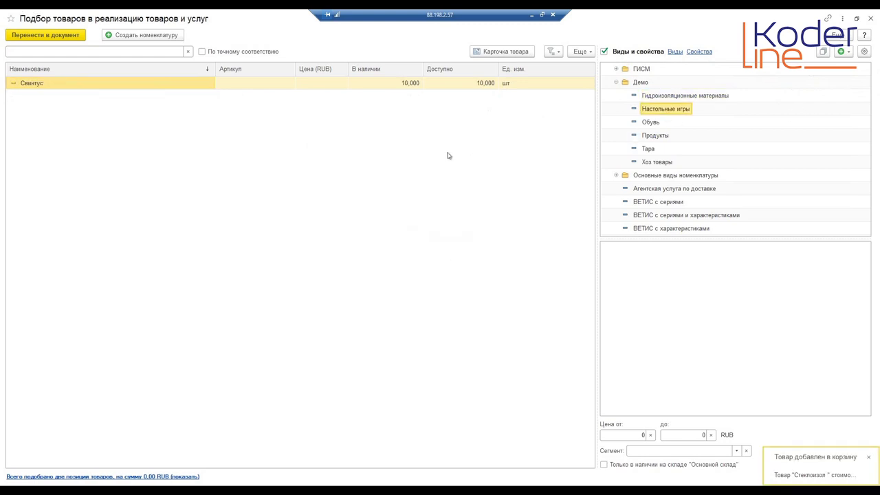
{"action": "double_click", "coordinate": [387, 85]}
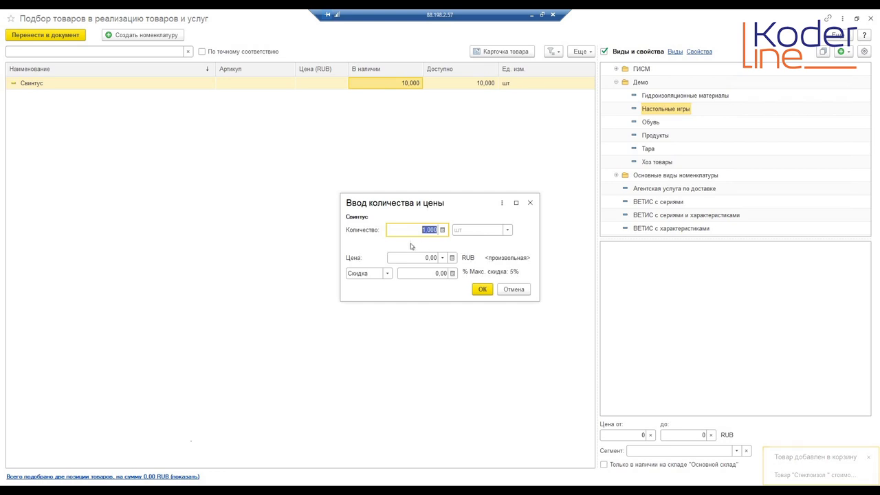
{"action": "type", "text": "5"}
{"action": "key", "text": "Tab"}
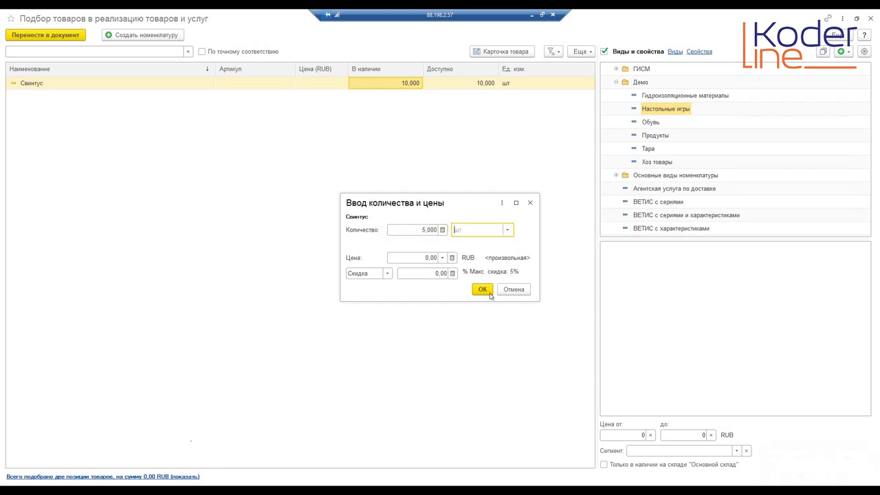
{"action": "left_click", "coordinate": [425, 257]}
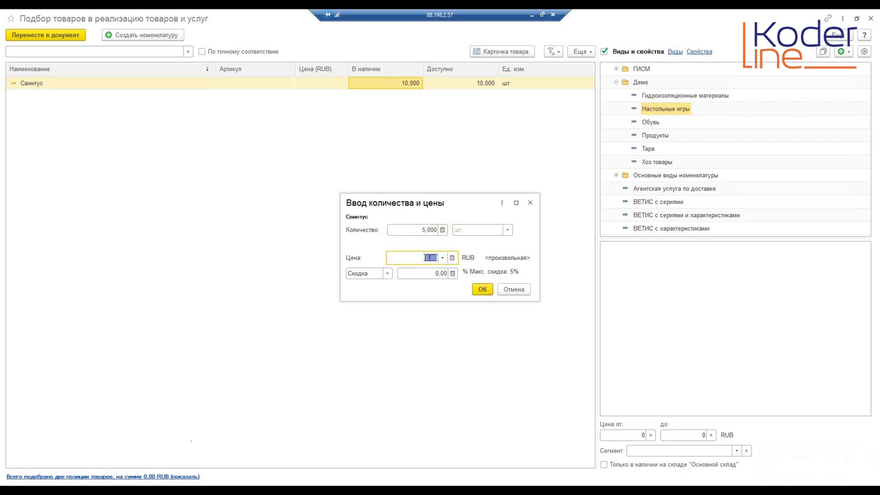
{"action": "type", "text": "500"}
{"action": "key", "text": "Tab"}
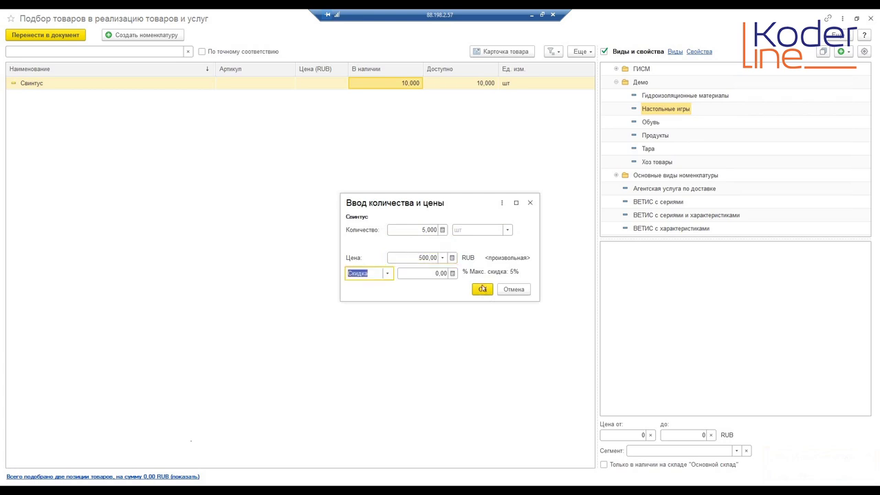
{"action": "left_click", "coordinate": [482, 289]}
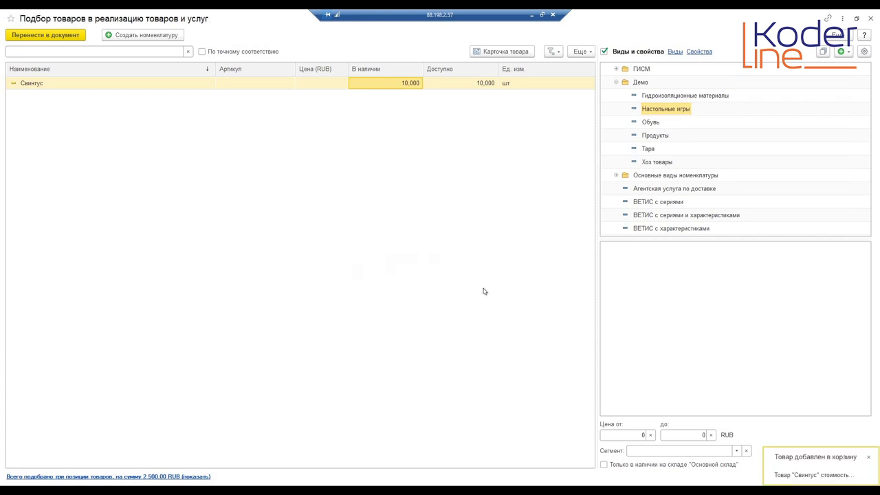
- Add 30 pairs of Галоши with the characteristic Женские from the kind Обувь at a price of 1 500 RUB
{"action": "left_click", "coordinate": [652, 124]}
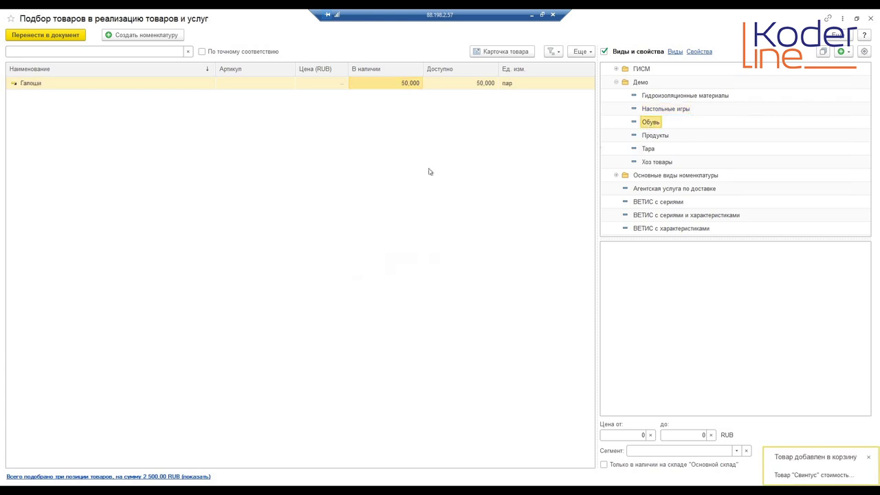
{"action": "double_click", "coordinate": [405, 84]}
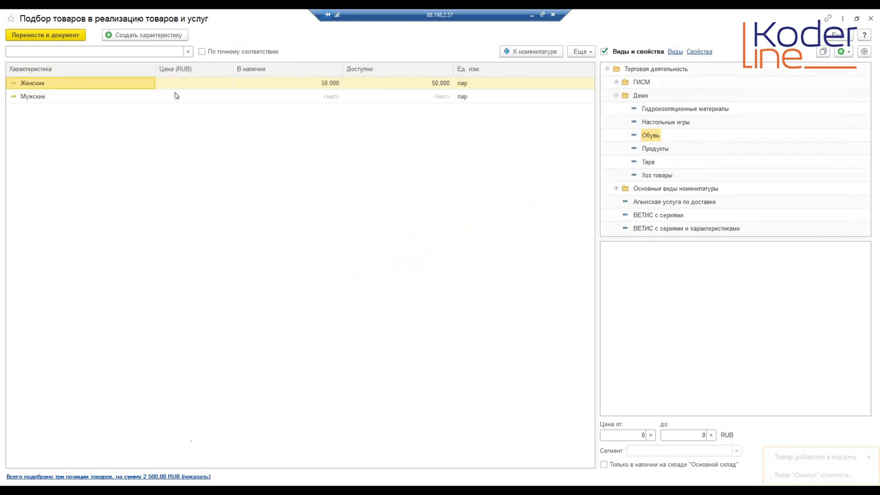
{"action": "double_click", "coordinate": [303, 83]}
{"action": "type", "text": "3"}
{"action": "key", "text": "Tab"}
{"action": "key", "text": "Tab"}
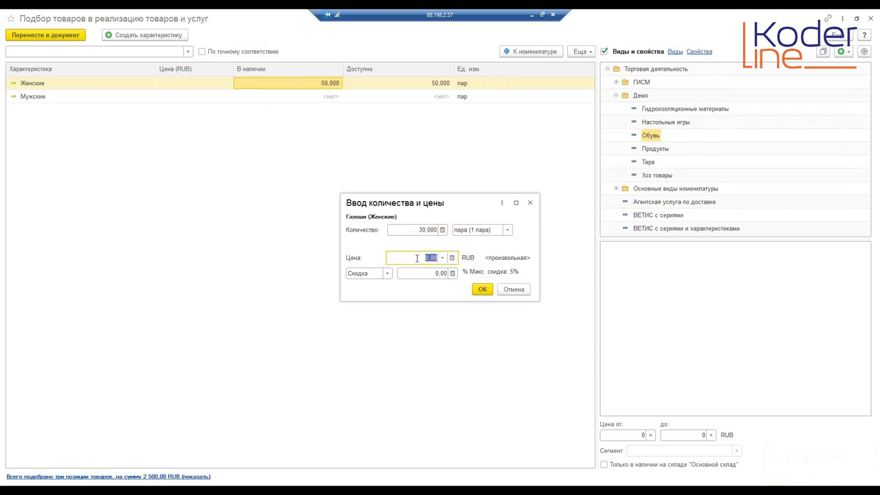
{"action": "type", "text": "1 500"}
{"action": "key", "text": "Tab"}
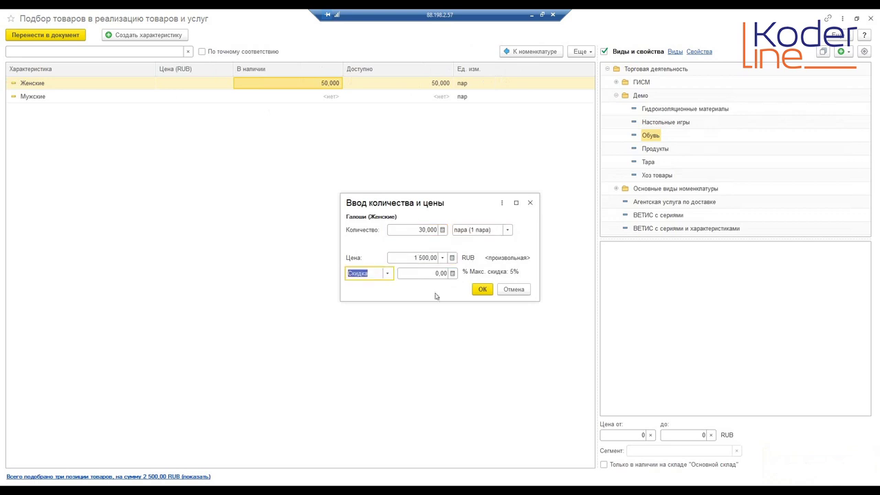
{"action": "left_click", "coordinate": [483, 289]}
- Transfer the picked goods to the sale and delete the extra Стеклоизол line with quantity 1
{"action": "left_click", "coordinate": [46, 34]}
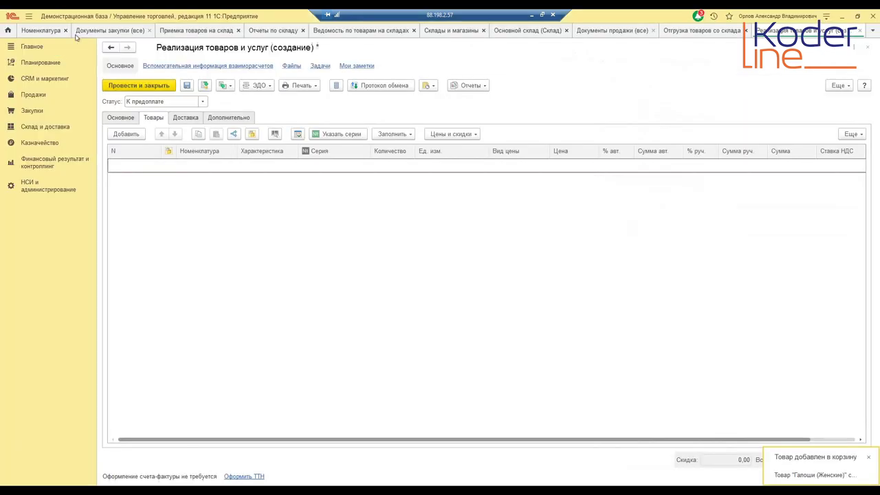
{"action": "left_click", "coordinate": [220, 165]}
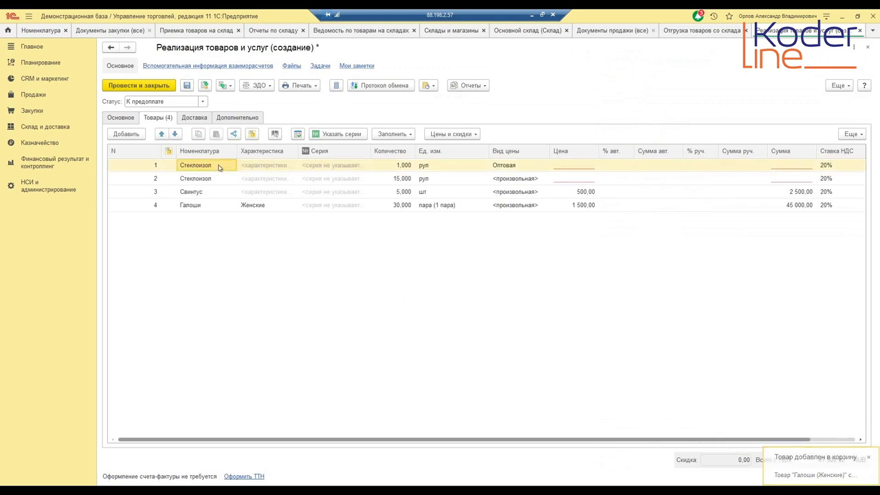
{"action": "right_click", "coordinate": [219, 166]}
{"action": "left_click", "coordinate": [251, 200]}
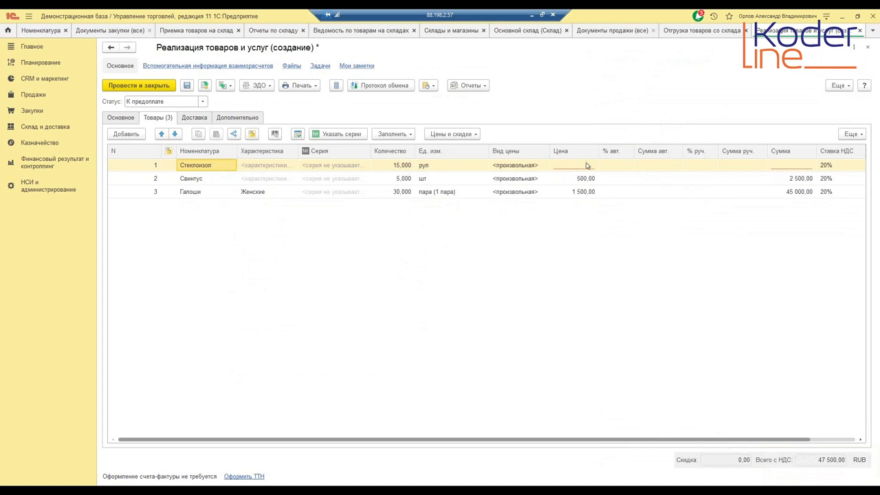
- Set the price of Стеклоизол in the sale to 2 000 RUB
{"action": "left_click", "coordinate": [583, 166]}
{"action": "type", "text": "2 0"}
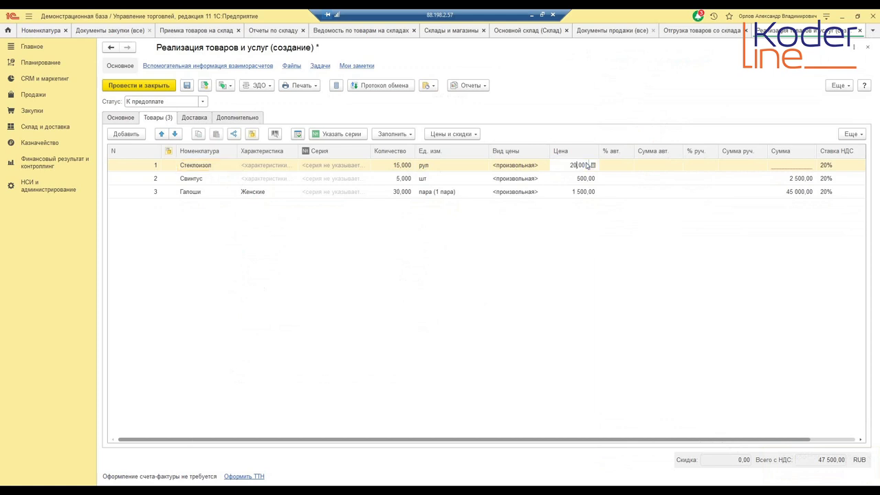
{"action": "type", "text": "00"}
{"action": "key", "text": "Return"}
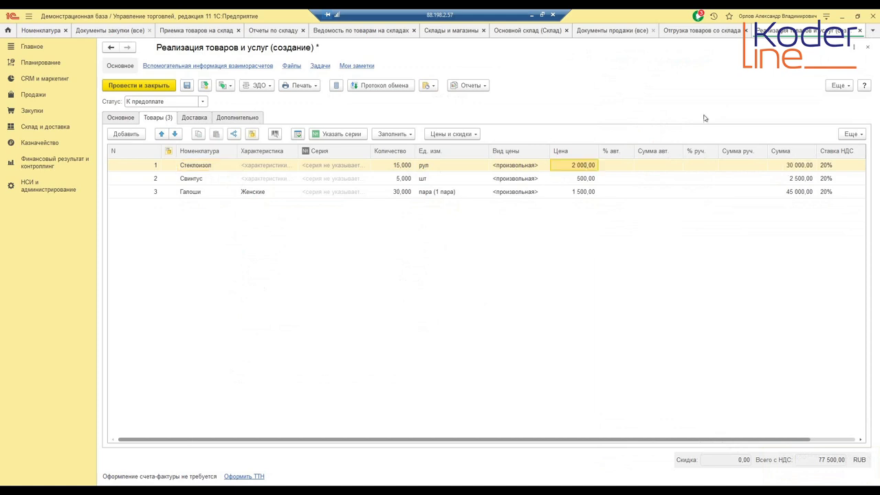
- Set the sale's Подразделение to Отдел продаж торгового направления and its Вариант оформления продажи to Реализация товаров и услуг
{"action": "left_click", "coordinate": [195, 117]}
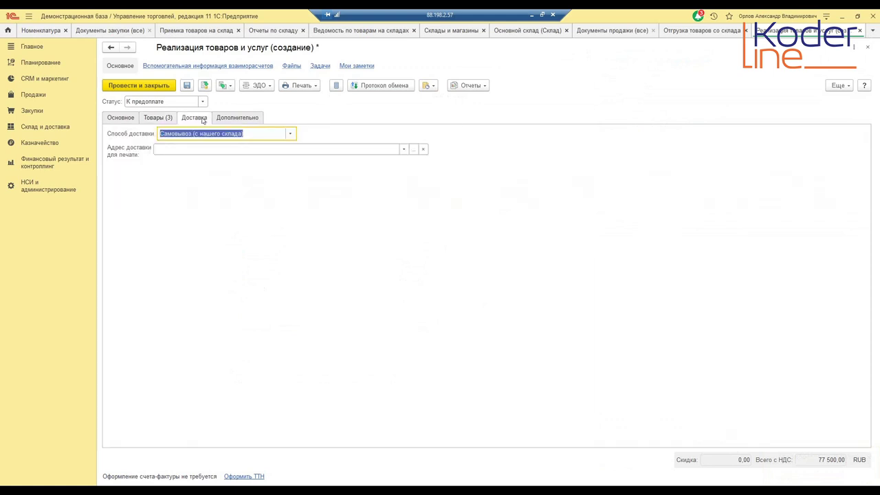
{"action": "left_click", "coordinate": [220, 121]}
{"action": "left_click", "coordinate": [200, 165]}
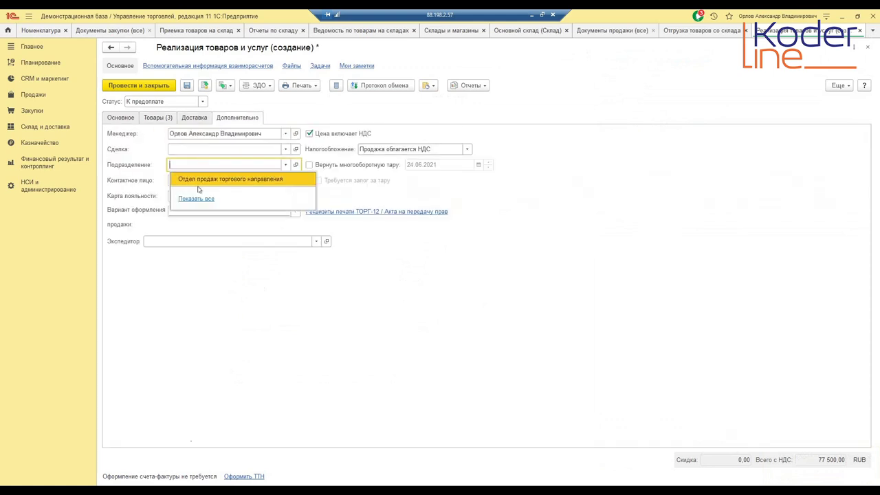
{"action": "left_click", "coordinate": [197, 179]}
{"action": "left_click", "coordinate": [186, 212]}
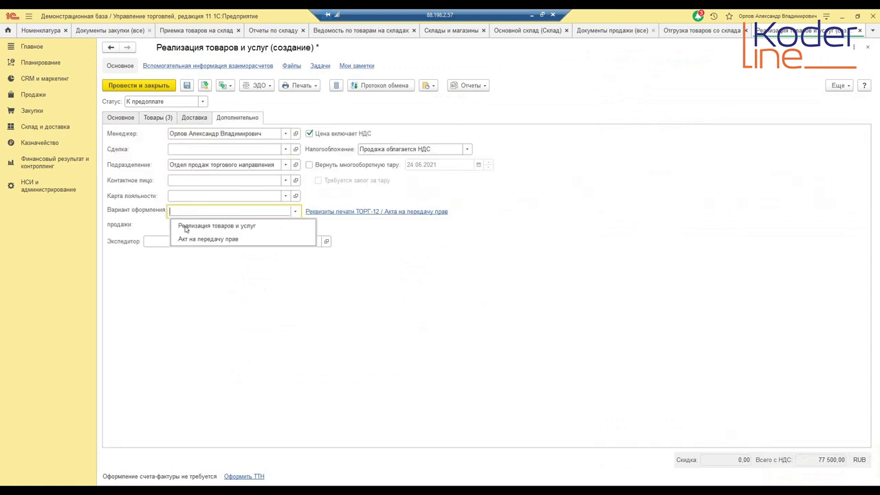
{"action": "left_click", "coordinate": [187, 228]}
- Post the sale from its goods list, choosing to supplement it with returnable packaging
{"action": "left_click", "coordinate": [153, 120]}
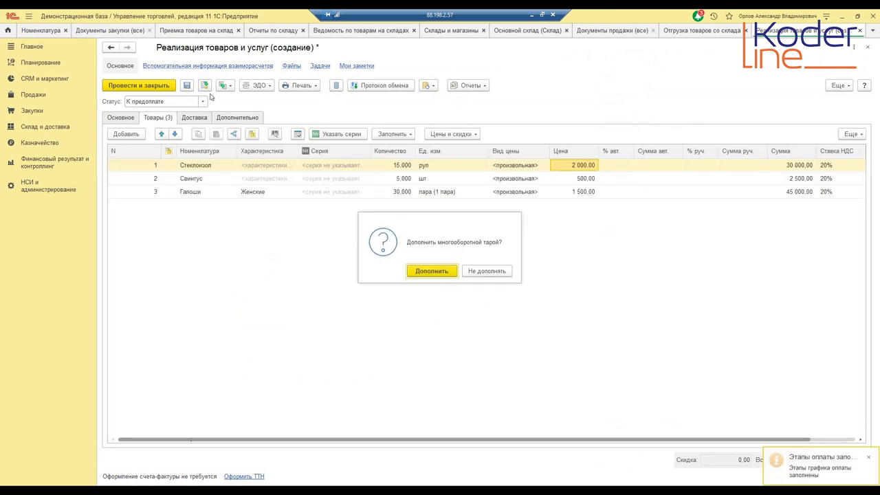
{"action": "left_click", "coordinate": [418, 271]}
{"action": "left_click", "coordinate": [549, 334]}
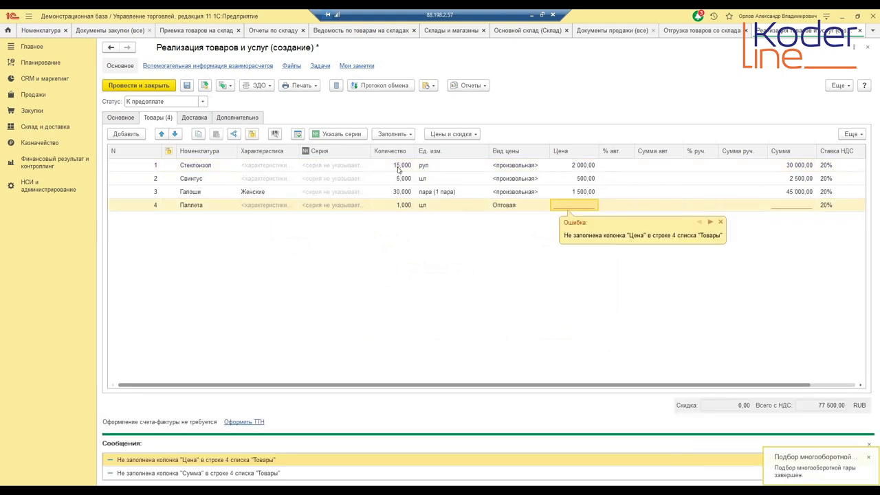
- Set the Паллета line's price type to <произвольная> and its price to 120, and post the sale without adding more packaging
{"action": "left_click", "coordinate": [399, 209]}
{"action": "double_click", "coordinate": [572, 205]}
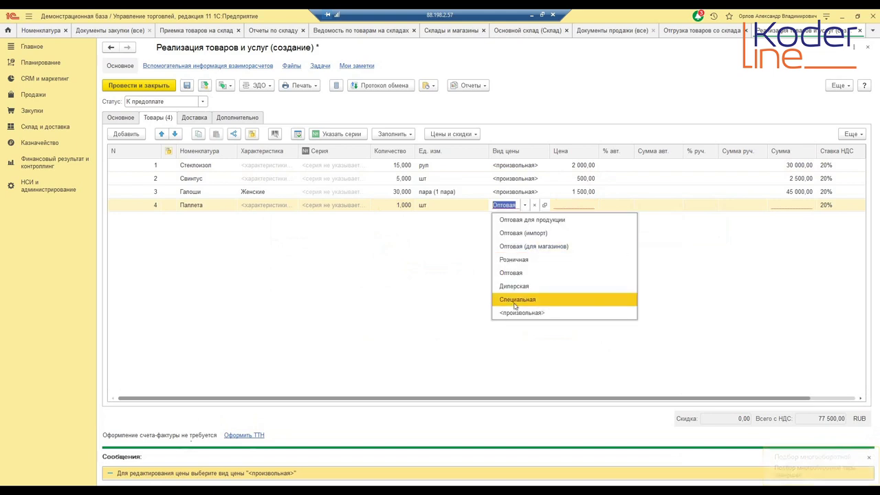
{"action": "left_click", "coordinate": [521, 313]}
{"action": "left_click", "coordinate": [572, 205]}
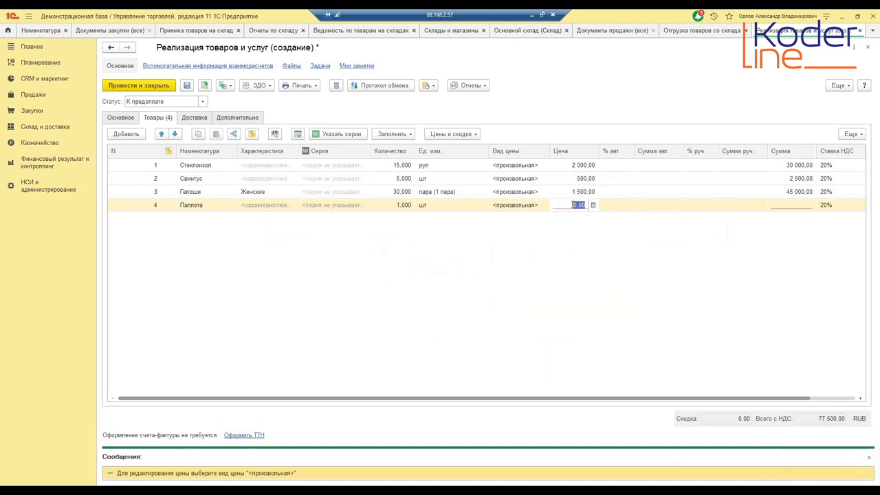
{"action": "type", "text": "120"}
{"action": "key", "text": "Return"}
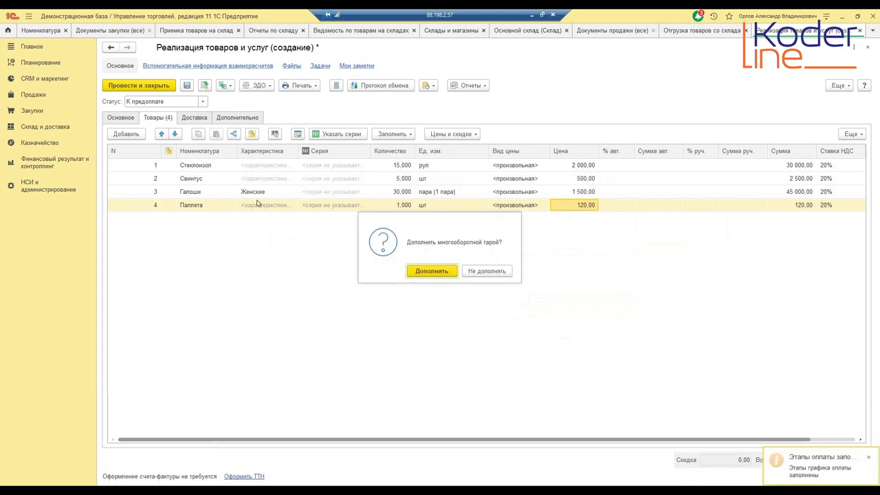
{"action": "left_click", "coordinate": [474, 273]}
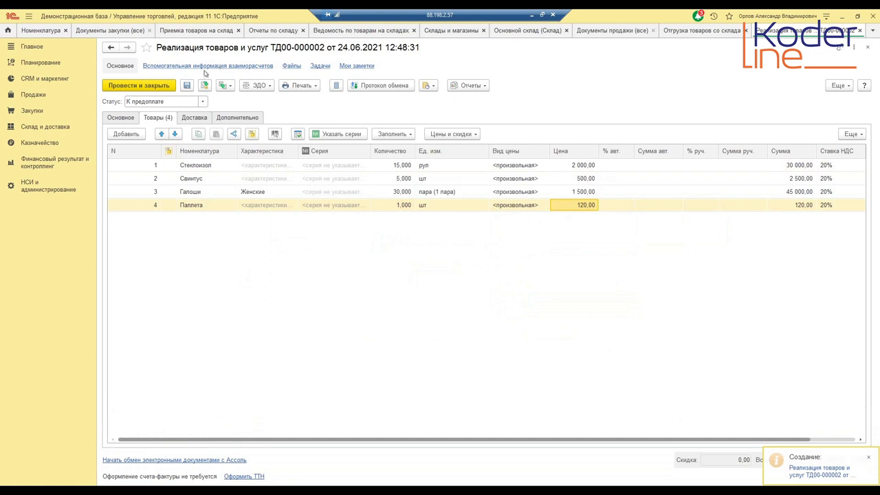
- Set the sale's status to Реализовано and post it
{"action": "left_click", "coordinate": [158, 101]}
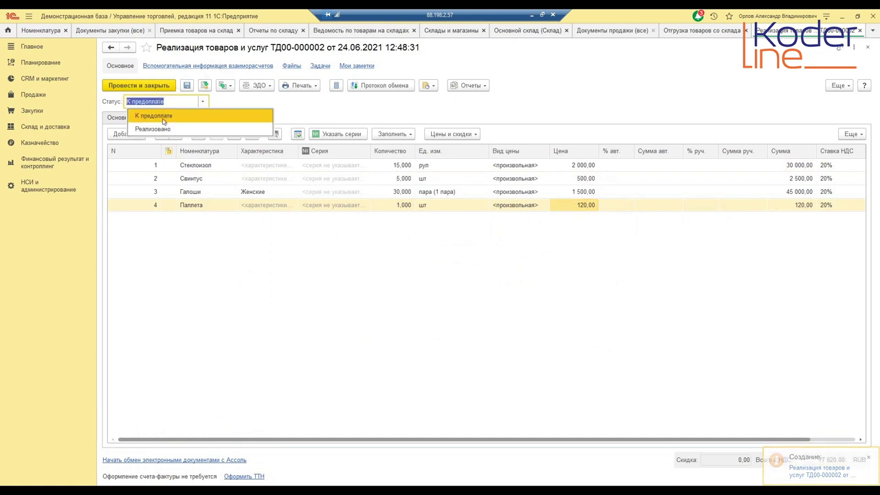
{"action": "left_click", "coordinate": [157, 128]}
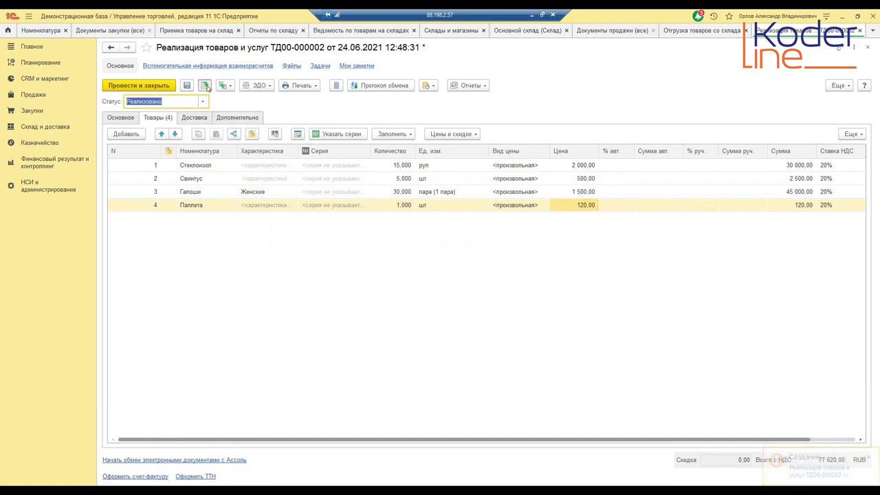
{"action": "left_click", "coordinate": [205, 86]}
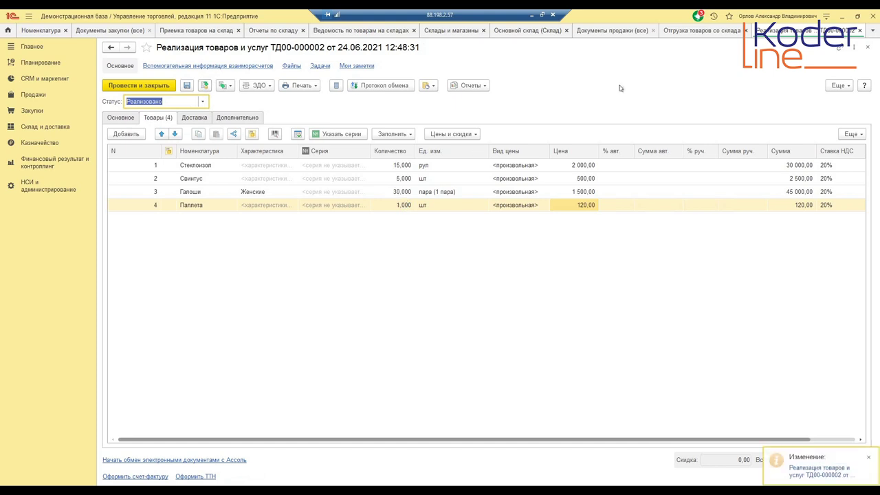
- Switch to the Отгрузка товаров со склада list of Основной склад
{"action": "left_click", "coordinate": [687, 31]}
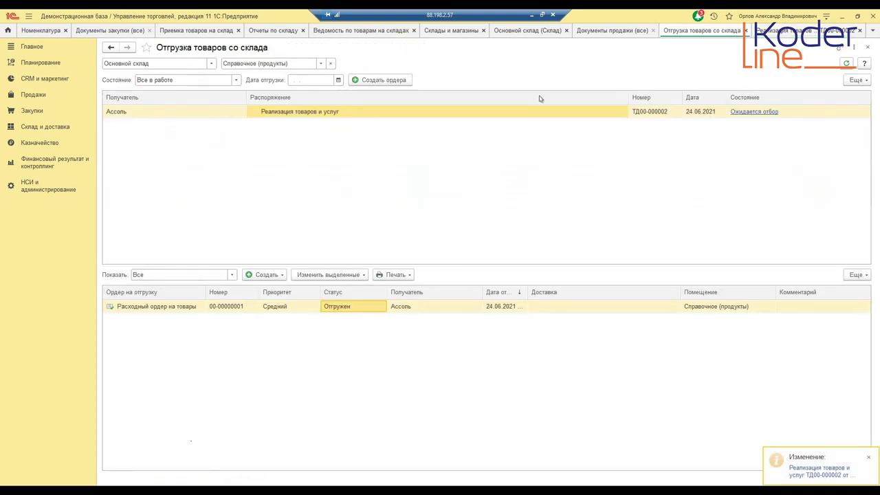
{"action": "left_click", "coordinate": [286, 113]}
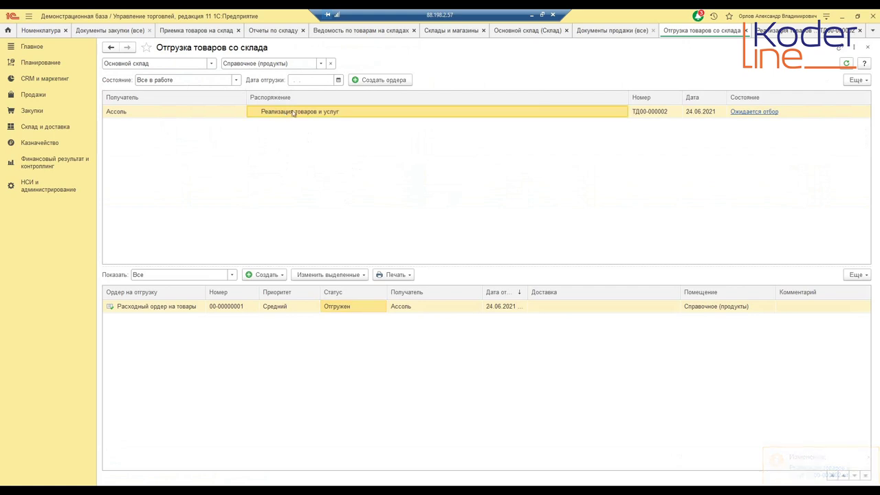
{"action": "left_click", "coordinate": [379, 79]}
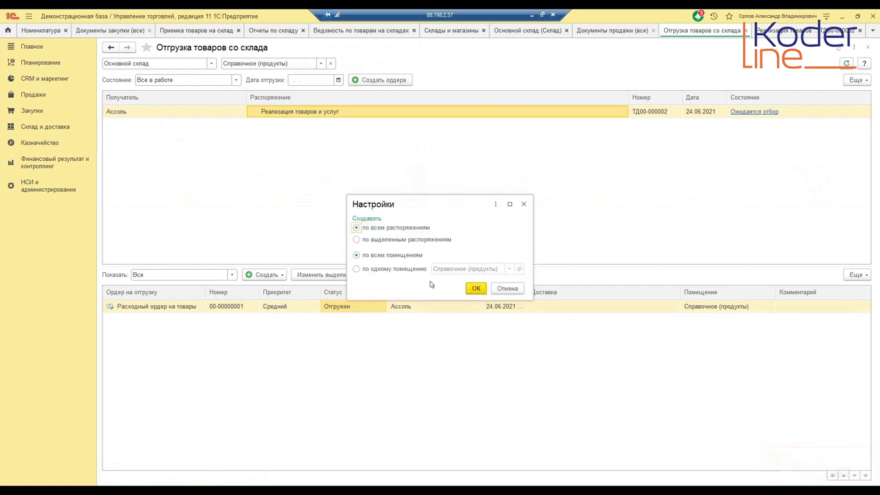
{"action": "left_click", "coordinate": [477, 290]}
{"action": "left_click", "coordinate": [524, 204]}
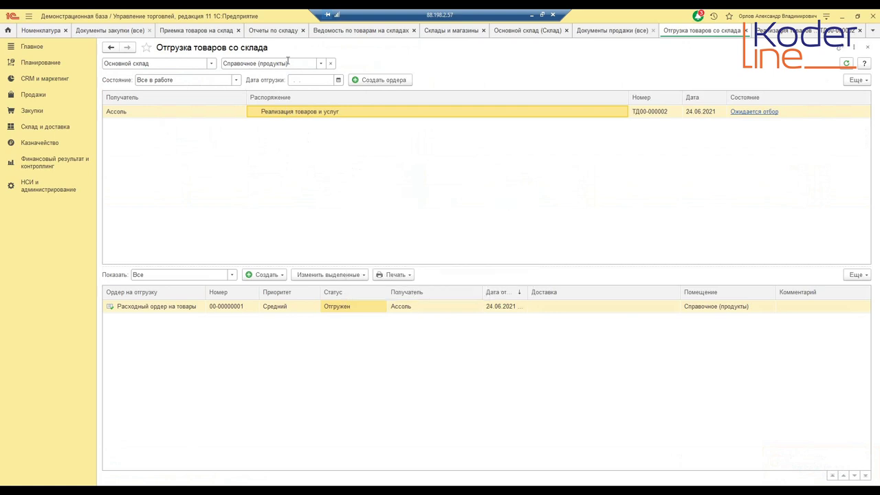
- Switch the shipment list to the Адресное хранение room and create shipment orders for all dispositions and all rooms
{"action": "left_click", "coordinate": [321, 63]}
{"action": "left_click", "coordinate": [249, 79]}
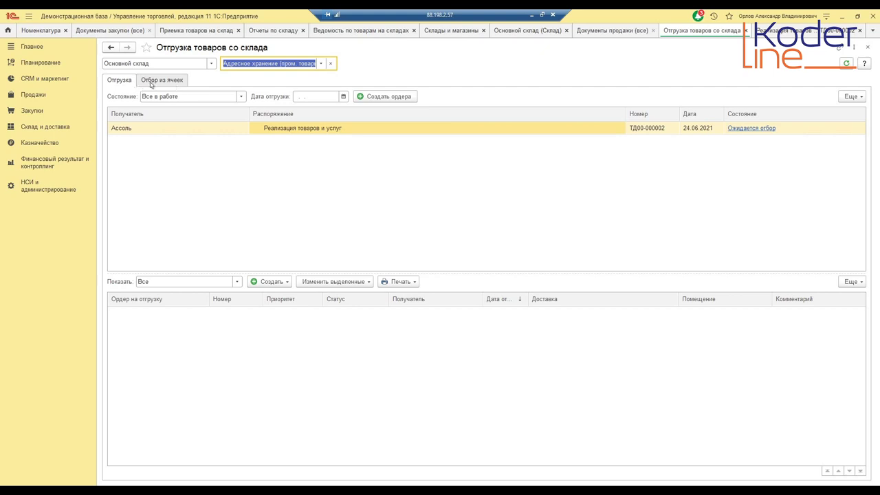
{"action": "left_click", "coordinate": [317, 132]}
{"action": "left_click", "coordinate": [362, 99]}
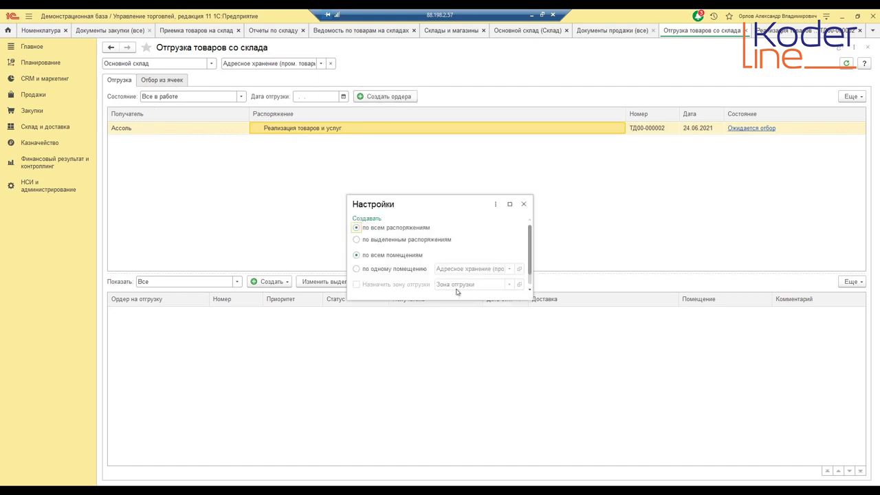
{"action": "scroll", "coordinate": [448, 284], "scroll_direction": "down", "scroll_amount": 1}
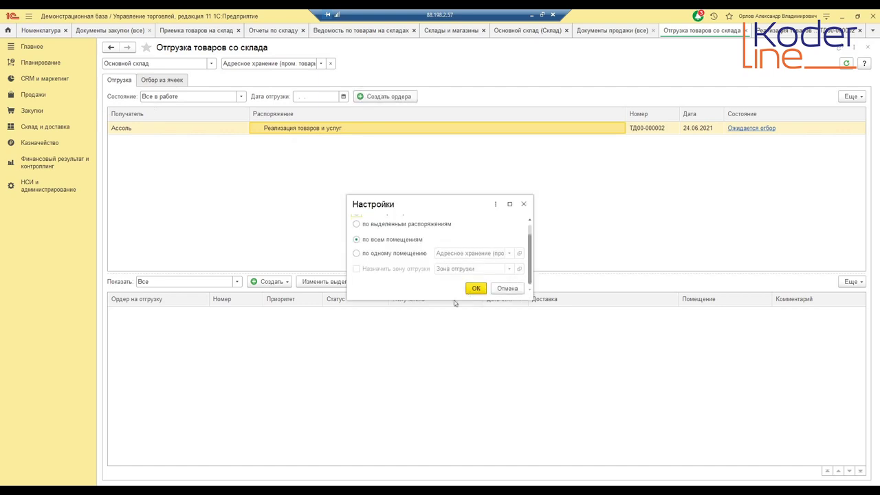
{"action": "left_click", "coordinate": [469, 290]}
- Set the new shipment order's status to К отбору, save it and return to the shipment list
{"action": "left_click", "coordinate": [348, 315]}
{"action": "double_click", "coordinate": [350, 315]}
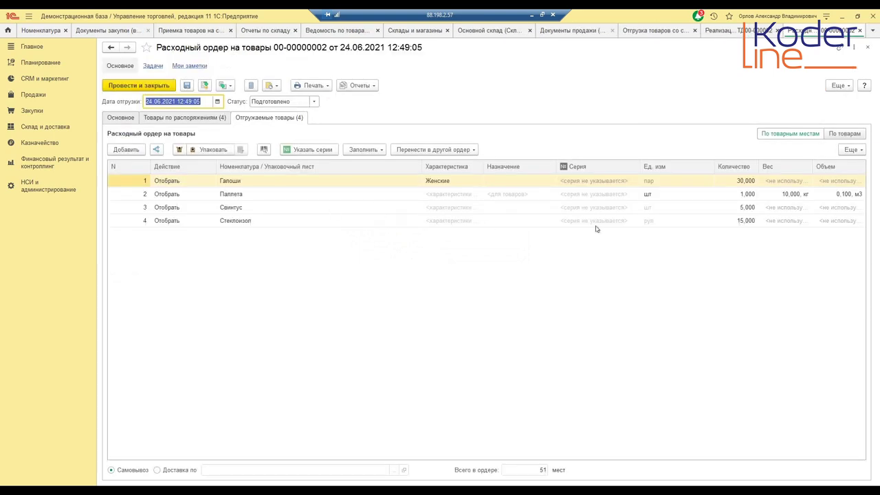
{"action": "left_click", "coordinate": [734, 223]}
{"action": "left_click", "coordinate": [659, 220]}
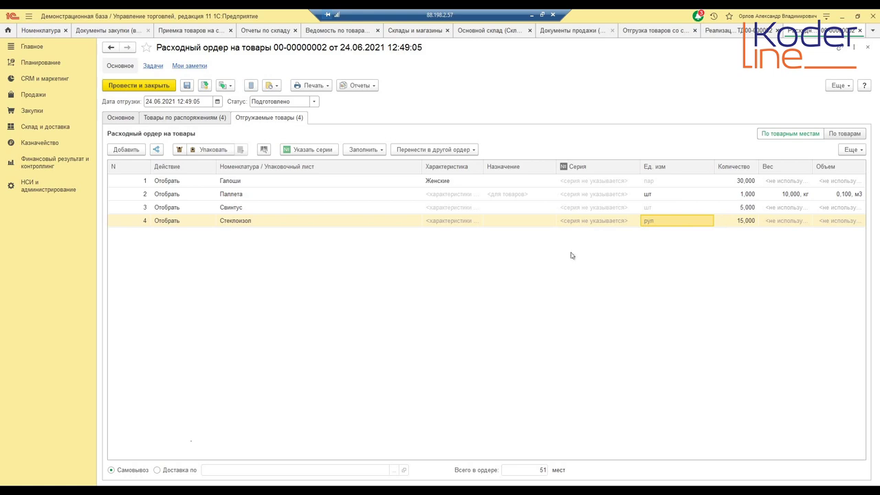
{"action": "left_click", "coordinate": [314, 102]}
{"action": "left_click", "coordinate": [291, 131]}
{"action": "key", "text": "ctrl+s"}
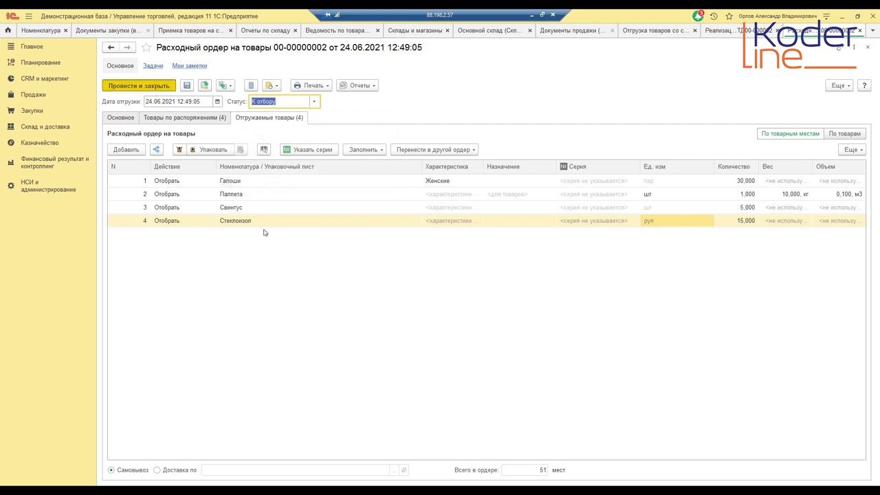
{"action": "key", "text": "Escape"}
{"action": "left_click", "coordinate": [404, 314]}
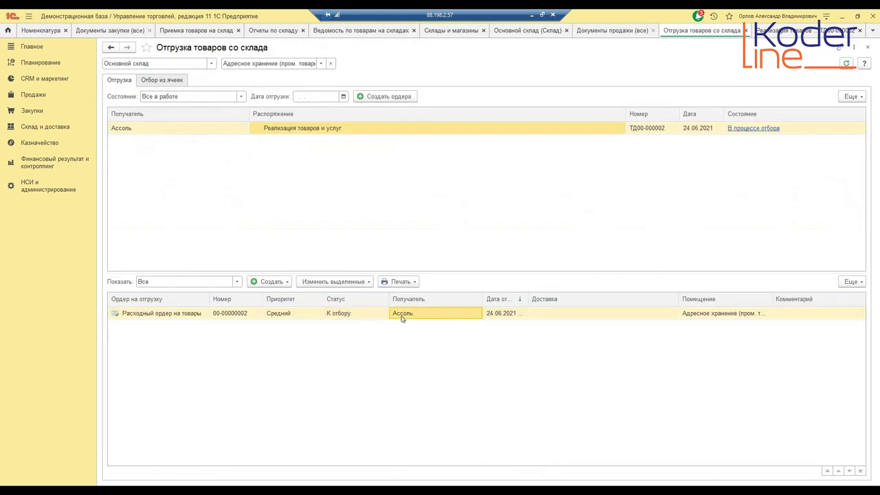
- Show the Отбор из ячеек list and select the shipment order awaiting task creation
{"action": "left_click", "coordinate": [163, 82]}
{"action": "left_click", "coordinate": [187, 128]}
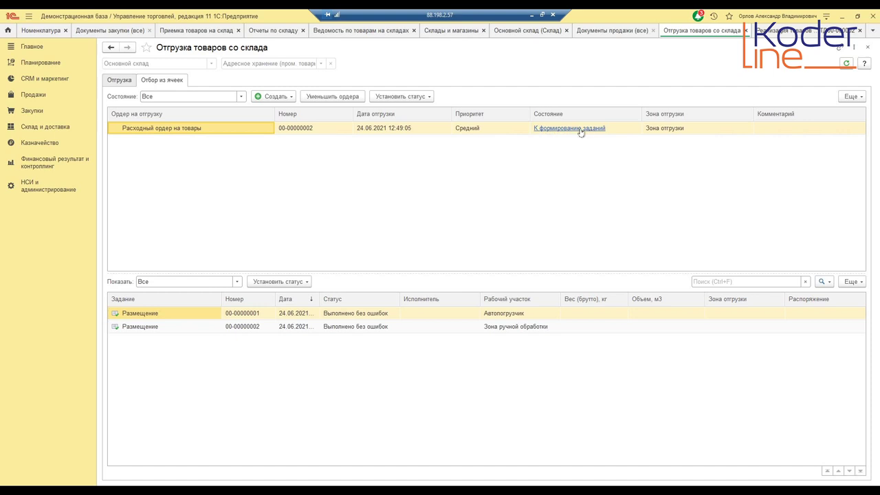
{"action": "left_click", "coordinate": [369, 129]}
{"action": "left_click", "coordinate": [288, 96]}
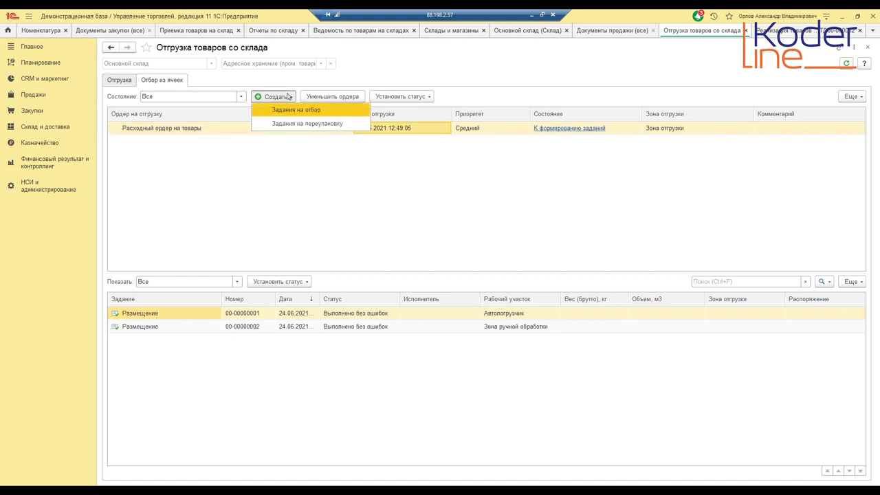
{"action": "left_click", "coordinate": [286, 110]}
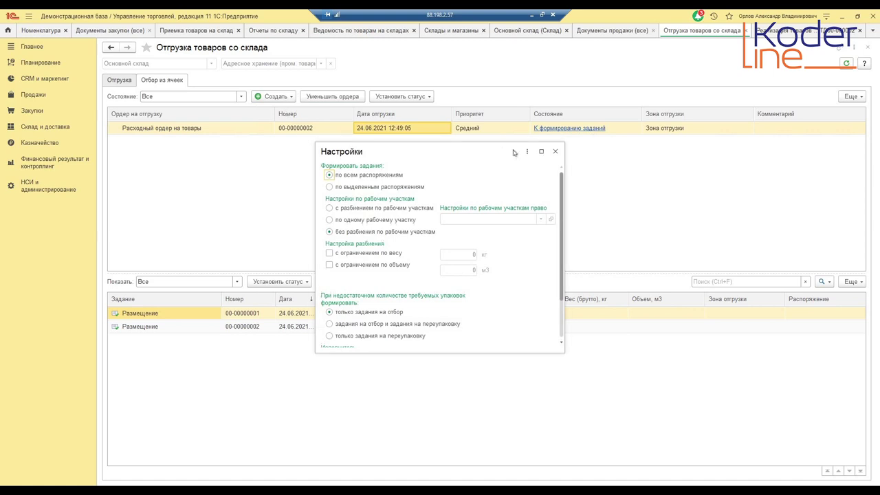
{"action": "left_click", "coordinate": [555, 151]}
- Create picking tasks (Задания на отбор) for all dispositions, split by work areas (с разбиением по рабочим участкам)
{"action": "left_click", "coordinate": [288, 98]}
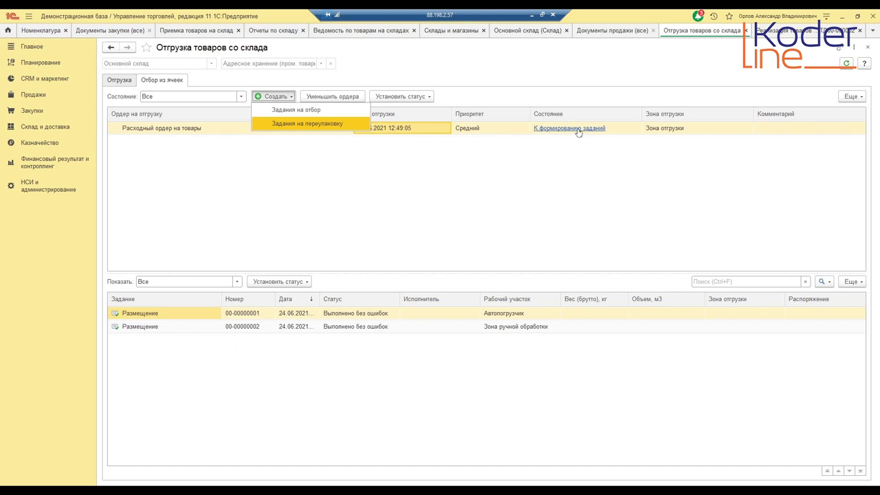
{"action": "left_click", "coordinate": [269, 112]}
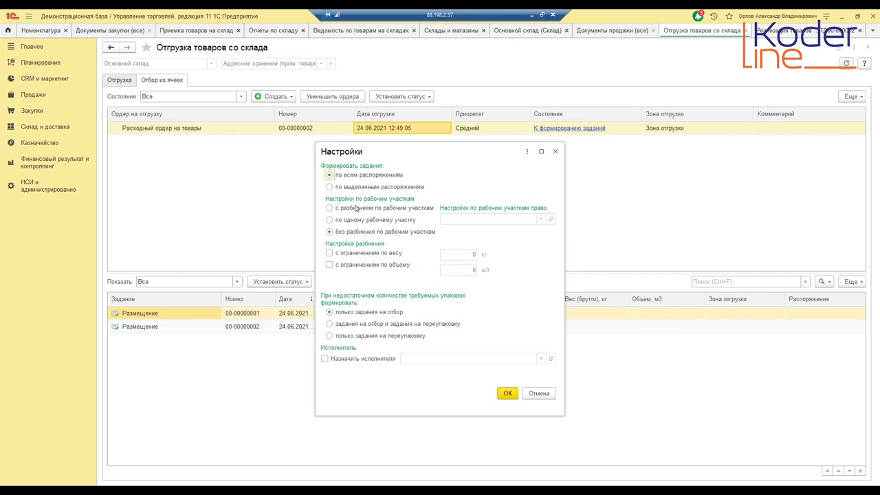
{"action": "left_click", "coordinate": [329, 209]}
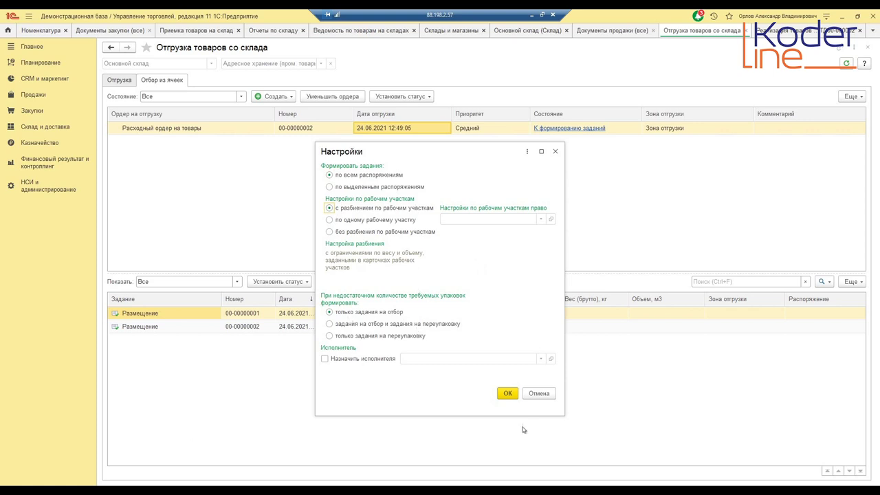
{"action": "left_click", "coordinate": [507, 393]}
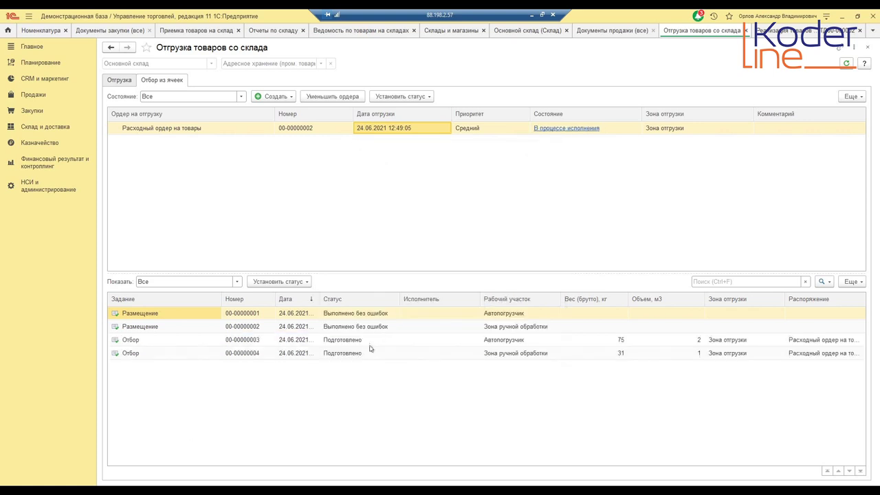
- Set the Автопогрузчик picking task's status to Выполнено без ошибок, and post and close it
{"action": "left_click", "coordinate": [367, 341]}
{"action": "left_click", "coordinate": [504, 342]}
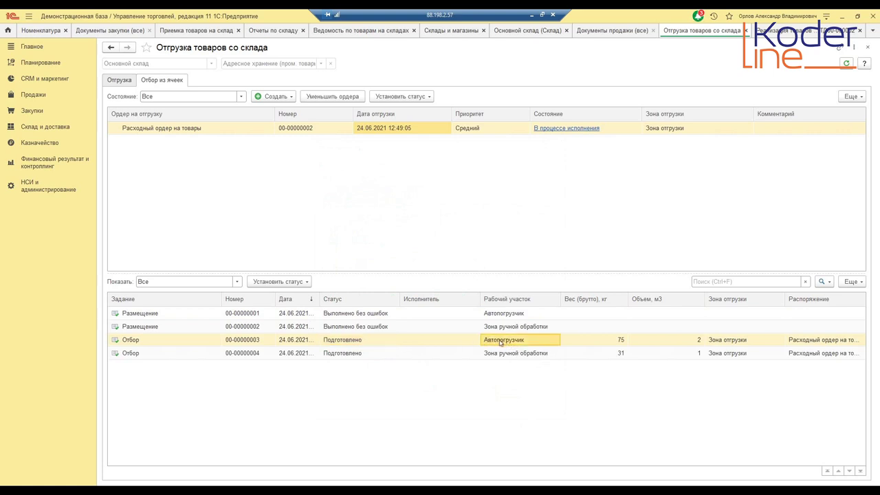
{"action": "left_click", "coordinate": [502, 355]}
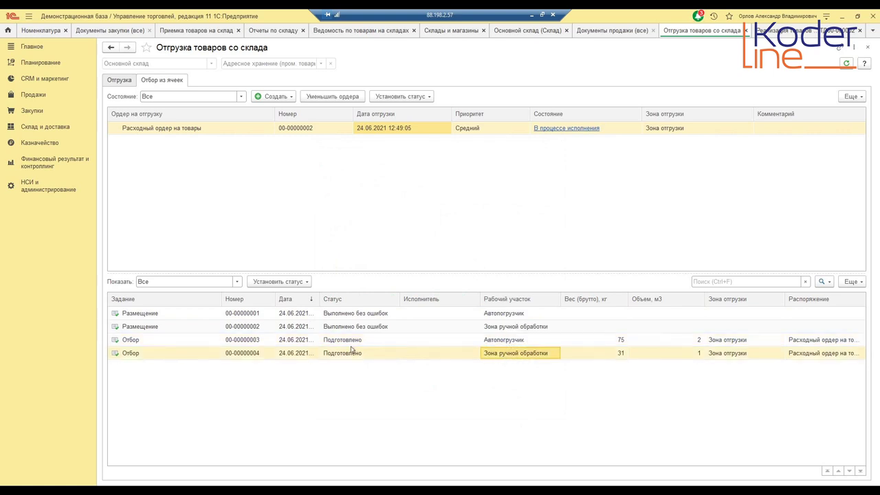
{"action": "left_click", "coordinate": [360, 344]}
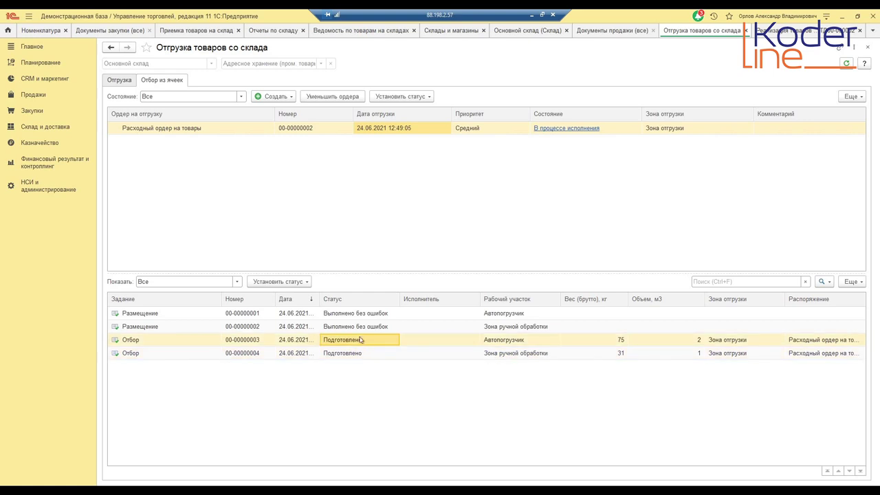
{"action": "double_click", "coordinate": [360, 340]}
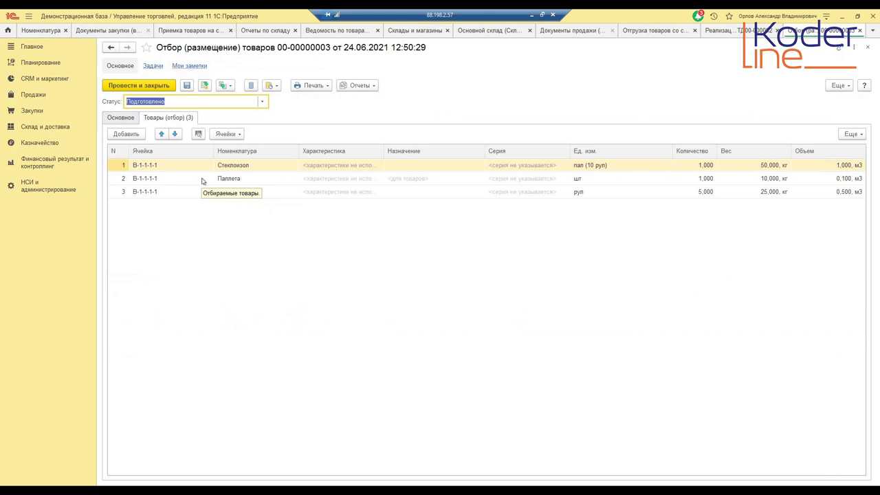
{"action": "left_click", "coordinate": [262, 101]}
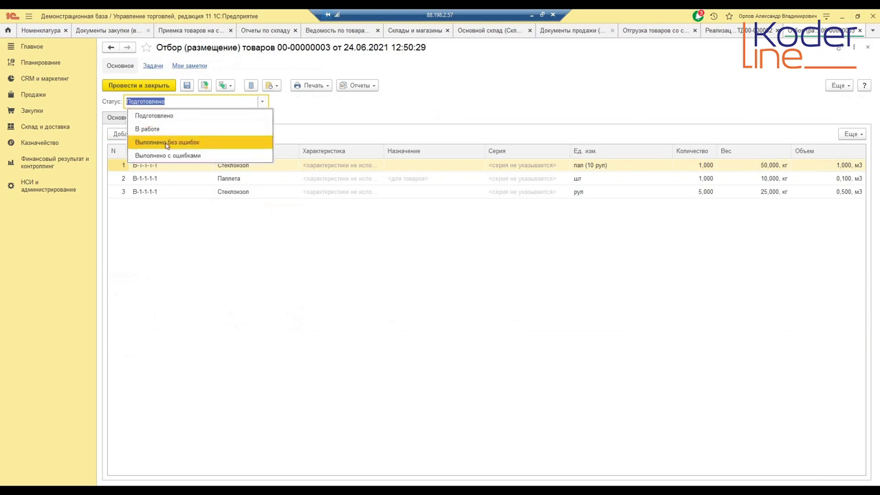
{"action": "left_click", "coordinate": [166, 142]}
{"action": "left_click", "coordinate": [151, 84]}
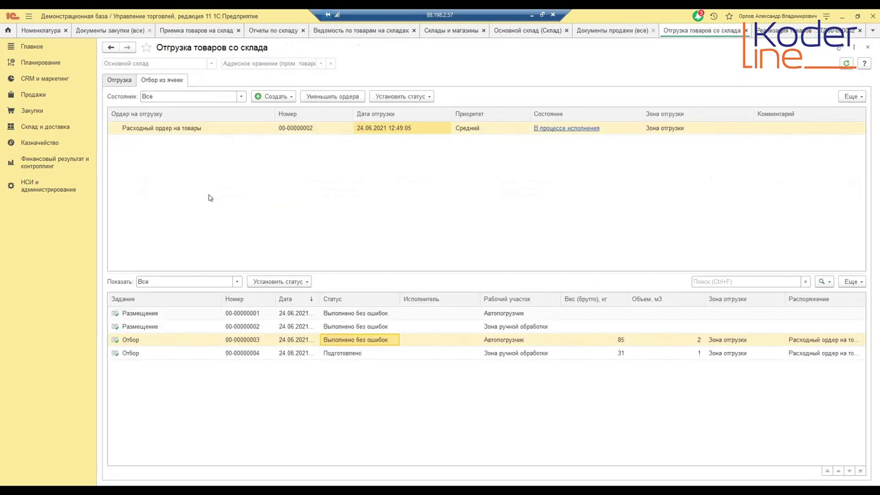
- Set the Зона ручной обработки picking task to Выполнено без ошибок after trying Выполнено с ошибками, and post and close it
{"action": "double_click", "coordinate": [358, 353]}
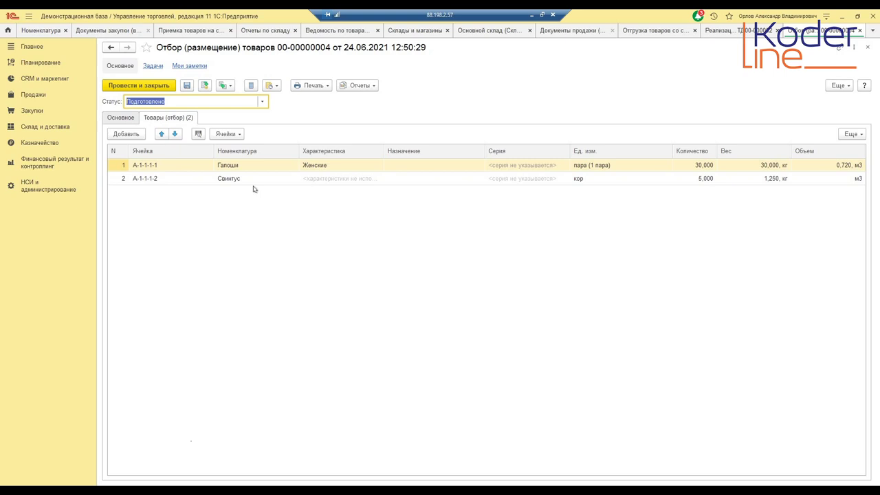
{"action": "left_click", "coordinate": [262, 101]}
{"action": "left_click", "coordinate": [199, 163]}
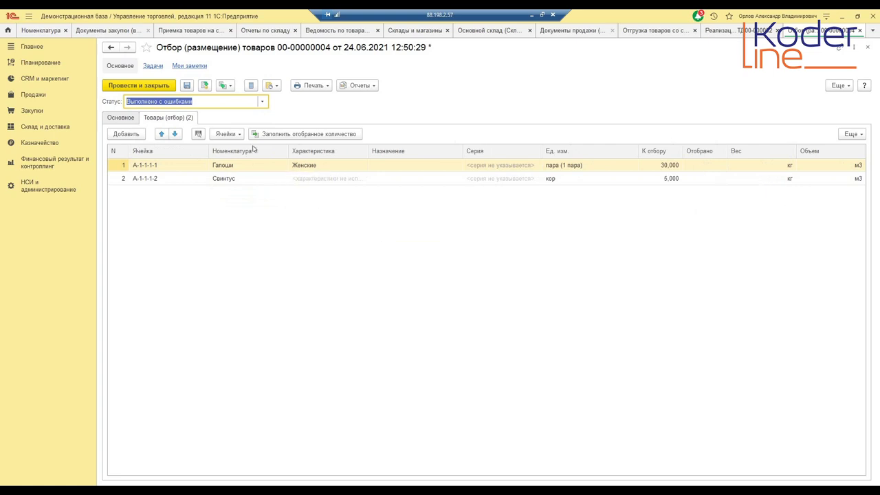
{"action": "left_click", "coordinate": [229, 85]}
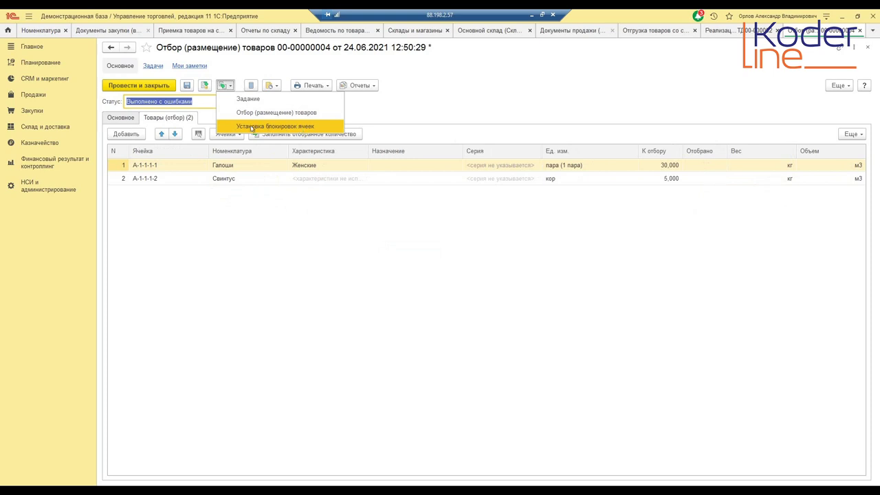
{"action": "left_click", "coordinate": [571, 218]}
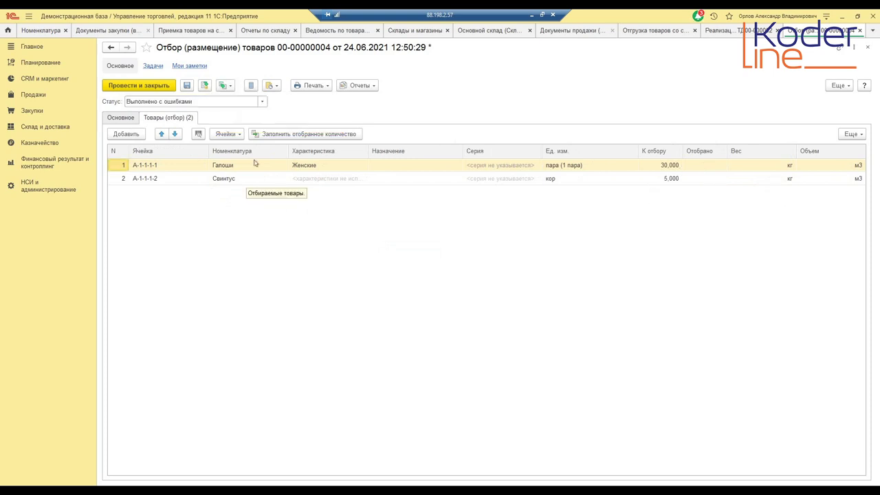
{"action": "left_click", "coordinate": [262, 102]}
{"action": "left_click", "coordinate": [193, 142]}
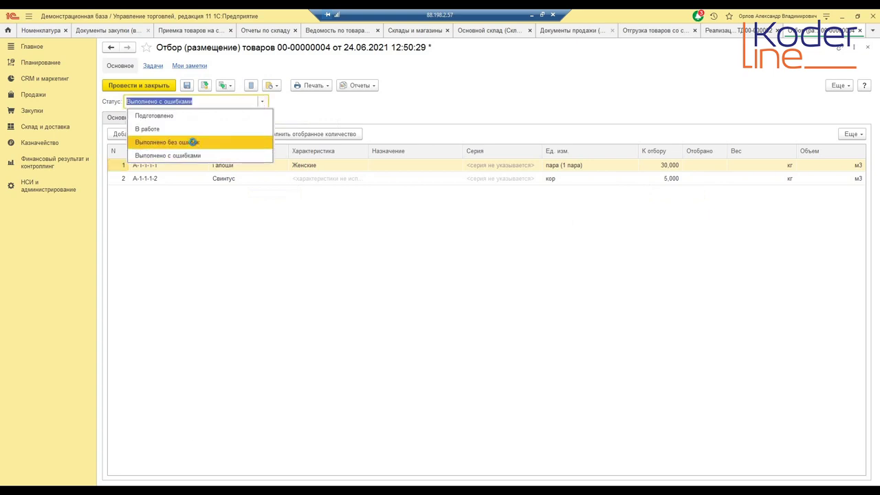
{"action": "left_click", "coordinate": [158, 82]}
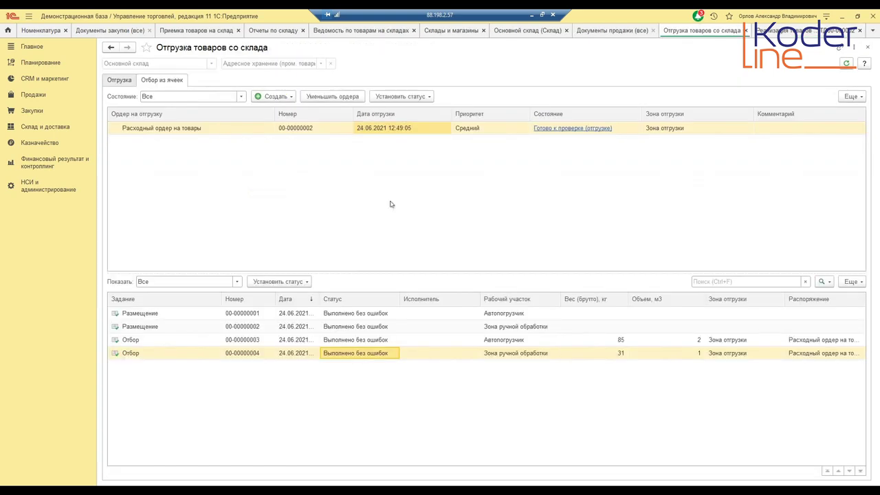
{"action": "left_click", "coordinate": [343, 343]}
{"action": "left_click", "coordinate": [349, 356]}
{"action": "left_click", "coordinate": [348, 343]}
{"action": "left_click", "coordinate": [348, 354]}
{"action": "left_click", "coordinate": [345, 341]}
{"action": "left_click", "coordinate": [345, 353]}
- Open the shipment order for Ассоль from the Отгрузка list and set its status to К отгрузке
{"action": "left_click", "coordinate": [117, 81]}
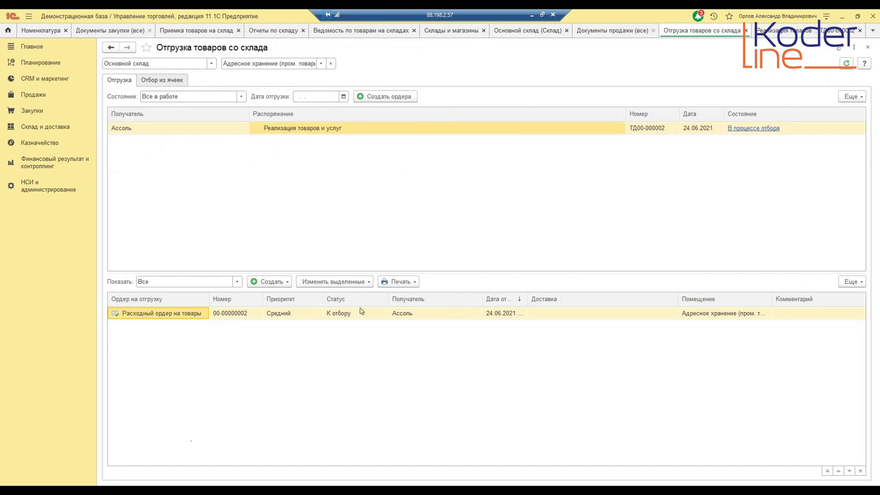
{"action": "left_click", "coordinate": [333, 314]}
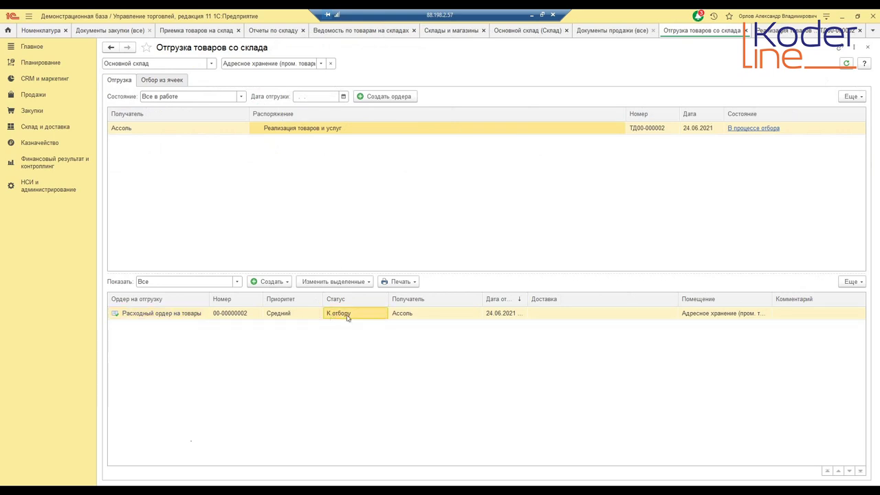
{"action": "double_click", "coordinate": [347, 314]}
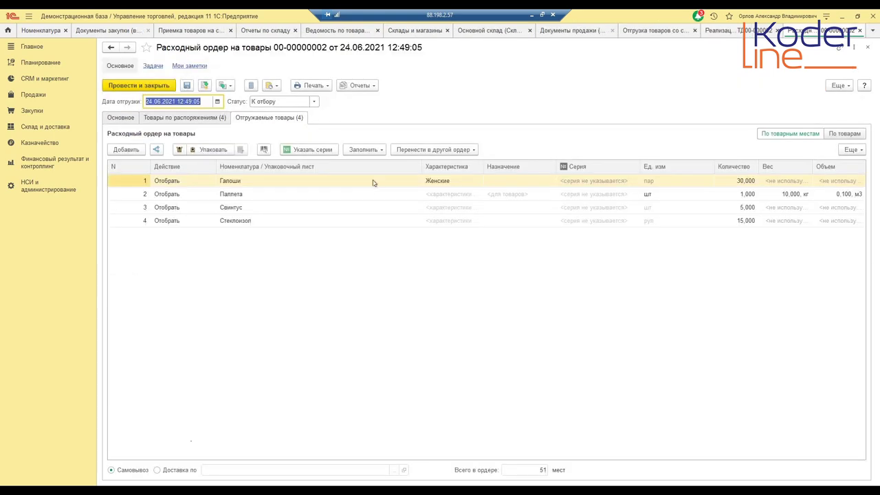
{"action": "left_click", "coordinate": [314, 104]}
{"action": "left_click", "coordinate": [316, 105]}
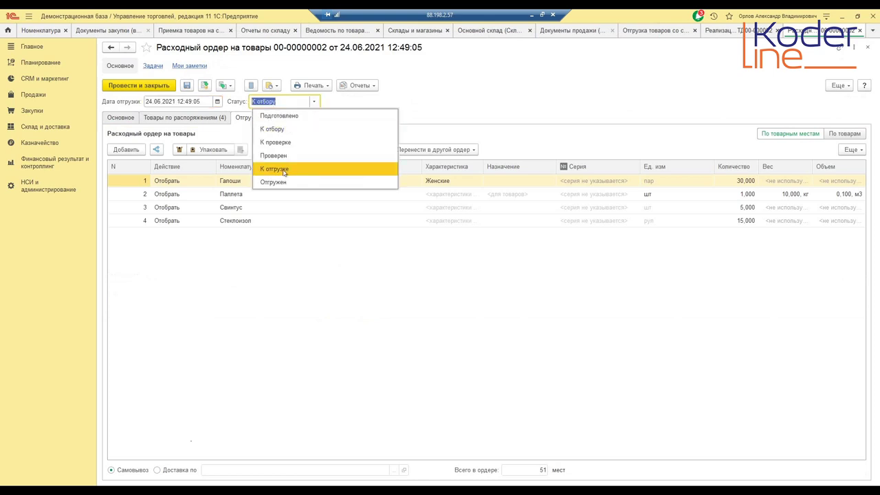
{"action": "left_click", "coordinate": [299, 172]}
{"action": "left_click", "coordinate": [461, 269]}
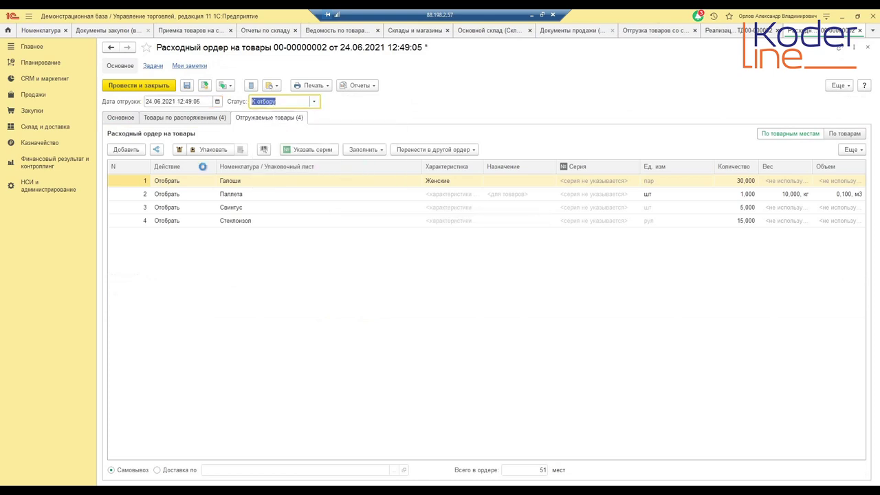
- Set the shipment order's status to Отгружен, post and close it, and close the open sales document (Реализация товаров и услуг)
{"action": "left_click", "coordinate": [317, 101]}
{"action": "left_click", "coordinate": [289, 183]}
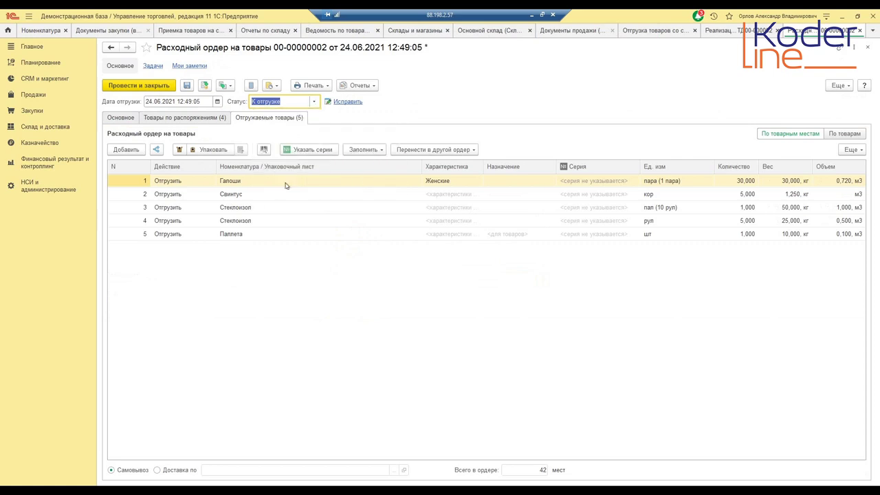
{"action": "left_click", "coordinate": [148, 86]}
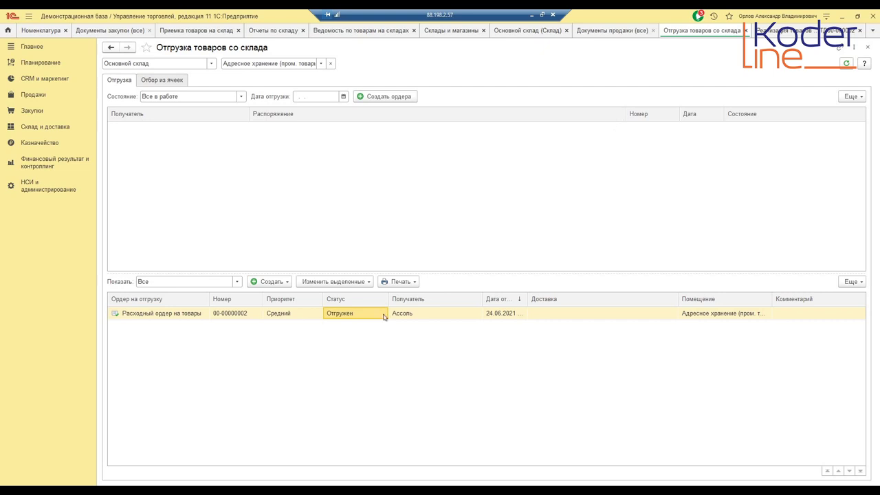
{"action": "left_click", "coordinate": [792, 34]}
{"action": "left_click", "coordinate": [859, 30]}
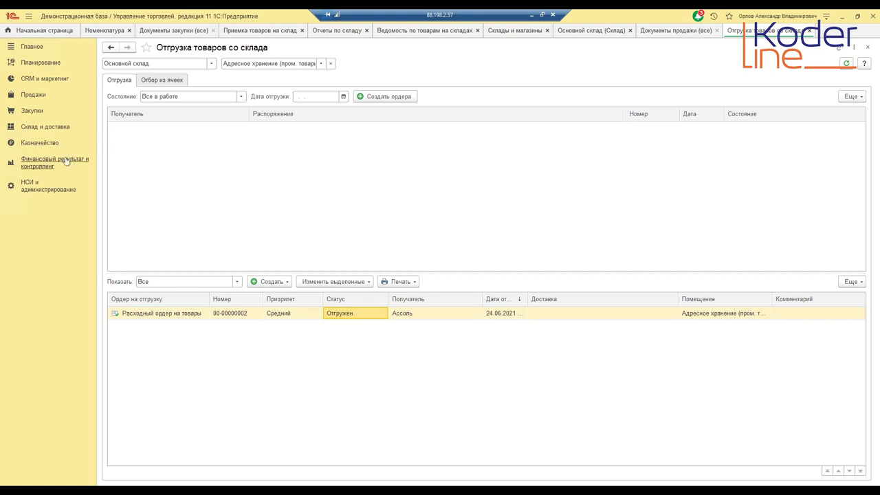
{"action": "left_click", "coordinate": [290, 128]}
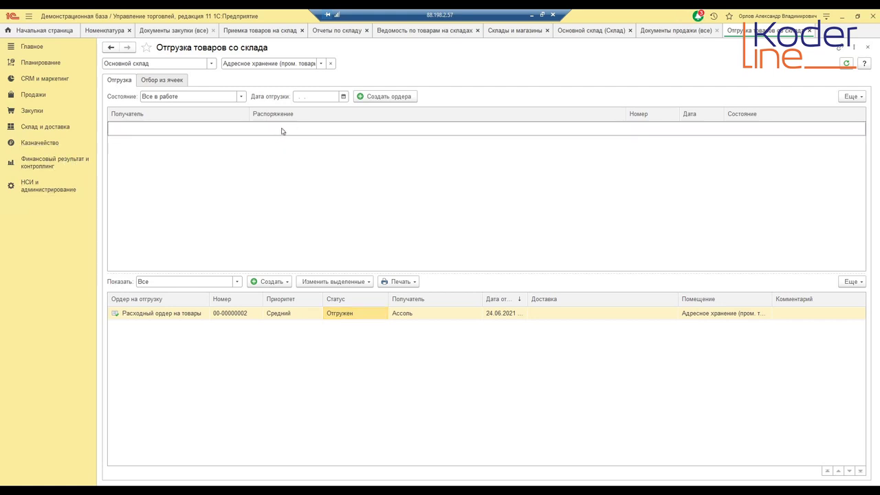
{"action": "left_click", "coordinate": [349, 314]}
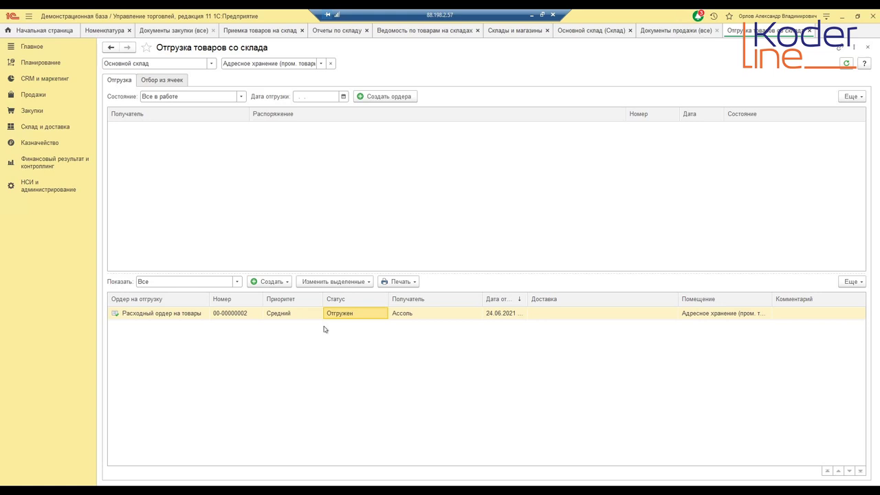
- Open the Крупа гречневая item card from the Номенклатура catalogue and display its kit variants (Варианты комплектации)
{"action": "left_click", "coordinate": [30, 185]}
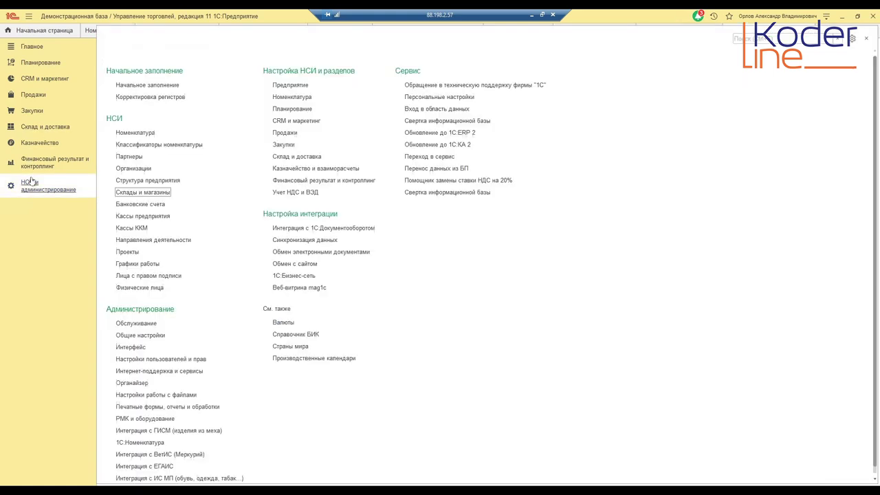
{"action": "left_click", "coordinate": [135, 133]}
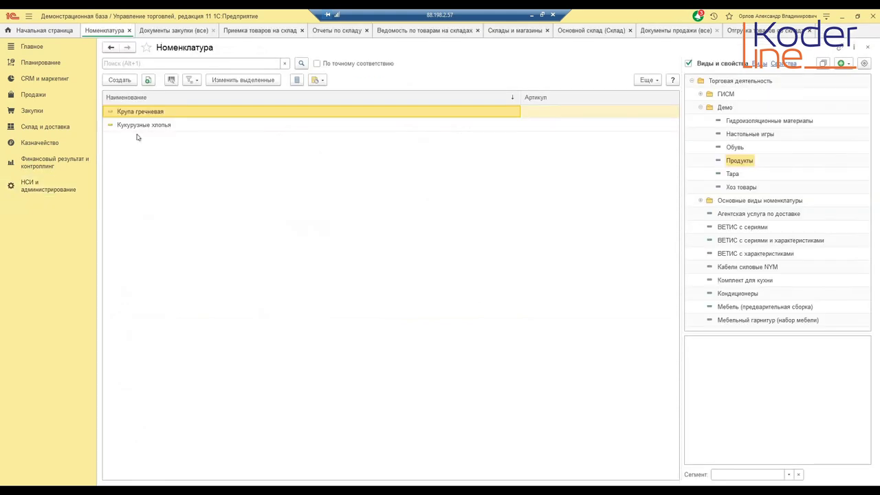
{"action": "double_click", "coordinate": [185, 114]}
{"action": "left_click", "coordinate": [383, 63]}
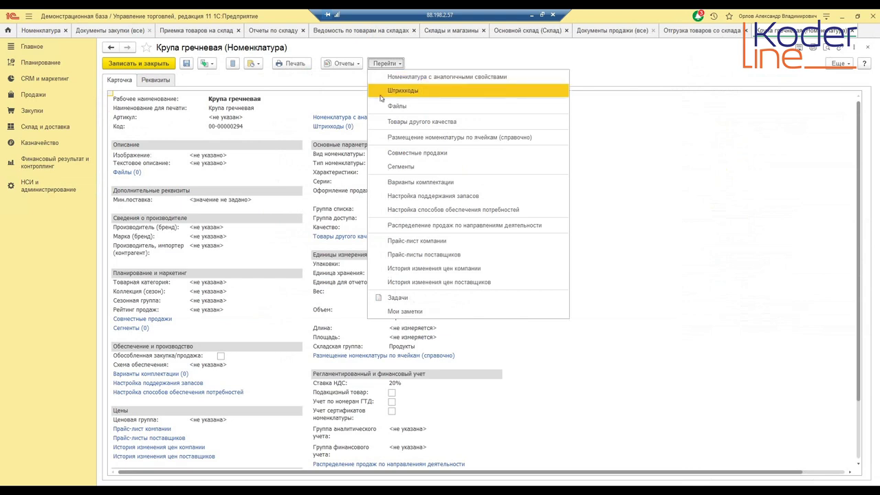
{"action": "left_click", "coordinate": [436, 182]}
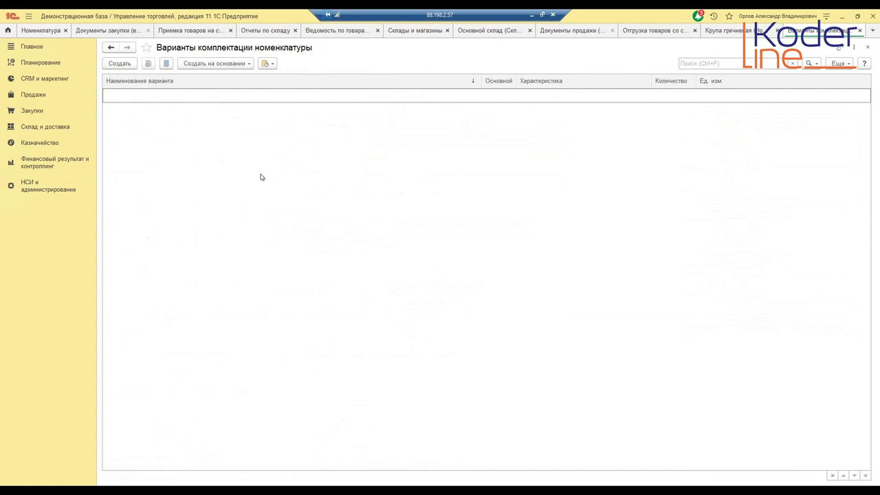
- Create a kit variant for Крупа гречневая and add Паллета and Моющее средство as its components
{"action": "left_click", "coordinate": [119, 63]}
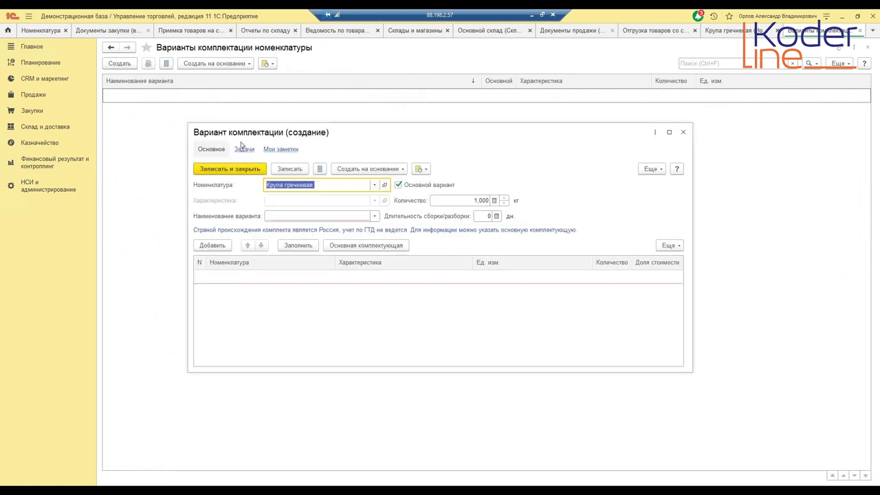
{"action": "left_click", "coordinate": [222, 275]}
{"action": "left_click", "coordinate": [213, 245]}
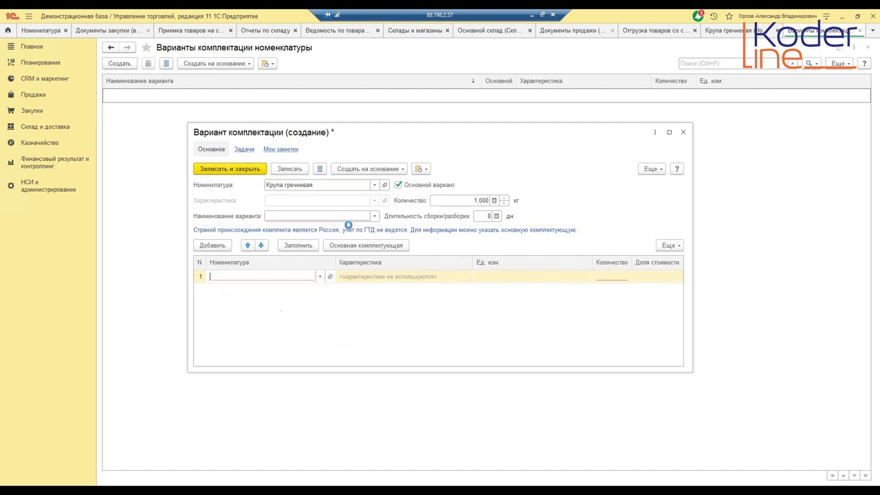
{"action": "double_click", "coordinate": [282, 131]}
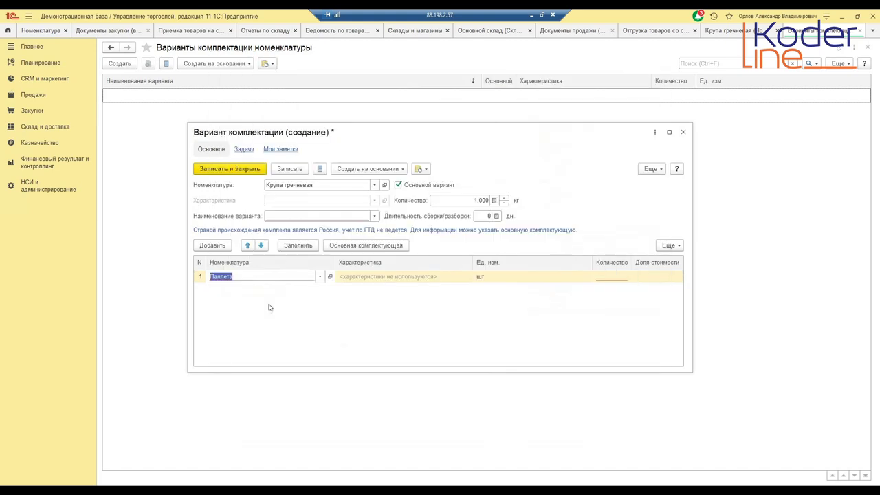
{"action": "left_click", "coordinate": [222, 247]}
{"action": "left_click", "coordinate": [234, 323]}
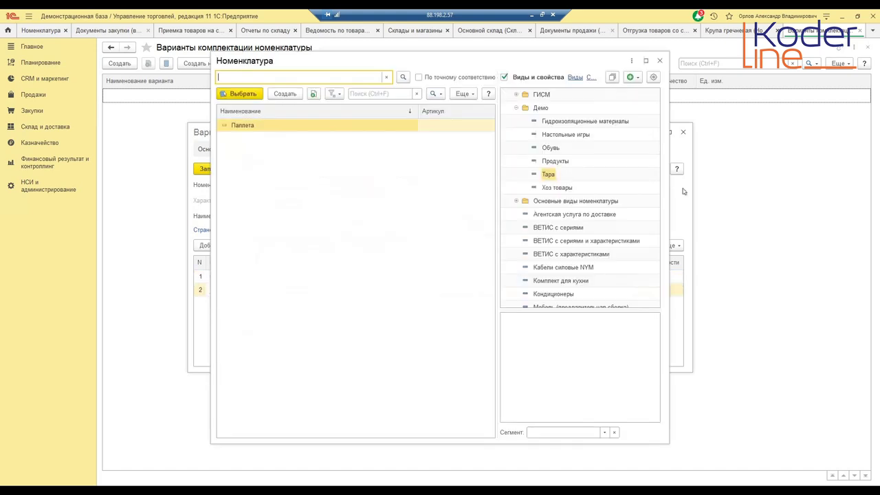
{"action": "left_click", "coordinate": [544, 189]}
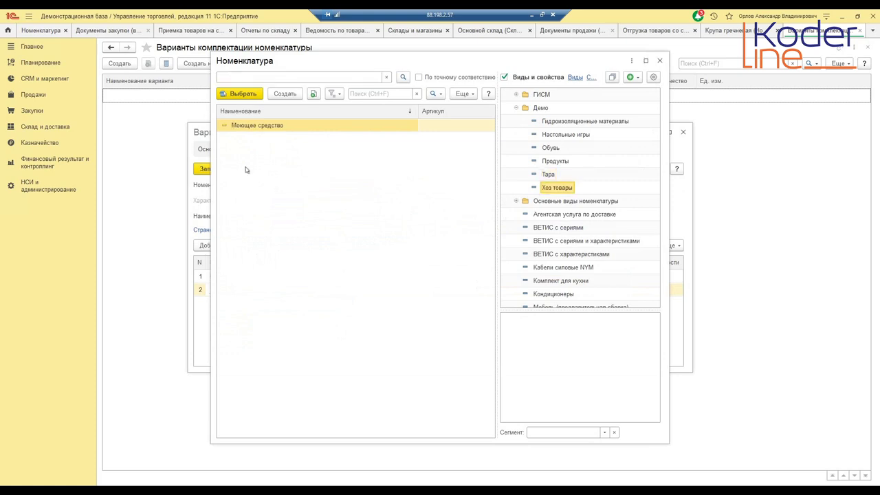
{"action": "double_click", "coordinate": [260, 126]}
- Set the component quantities to 1 for Паллета and 2 for Моющее средство
{"action": "left_click", "coordinate": [598, 274]}
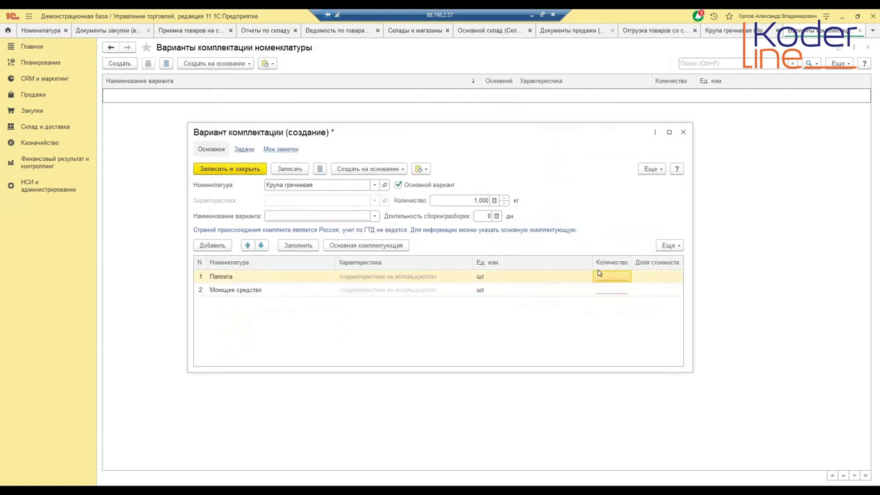
{"action": "type", "text": "1"}
{"action": "left_click", "coordinate": [613, 292]}
{"action": "left_click", "coordinate": [614, 293]}
{"action": "key", "text": "F4"}
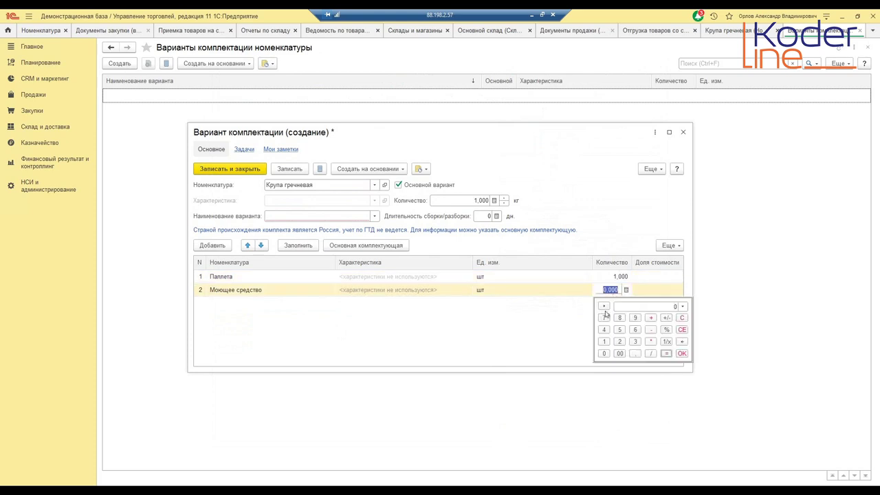
{"action": "key", "text": "Return"}
{"action": "left_click", "coordinate": [670, 279]}
{"action": "left_click", "coordinate": [668, 288]}
- Name the kit variant Крупа гречневая and select its output quantity for editing
{"action": "left_click", "coordinate": [284, 217]}
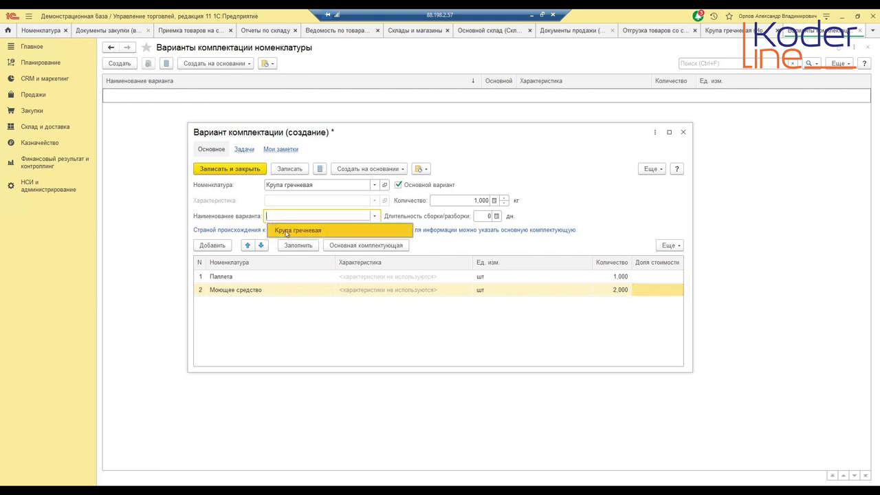
{"action": "left_click", "coordinate": [287, 231]}
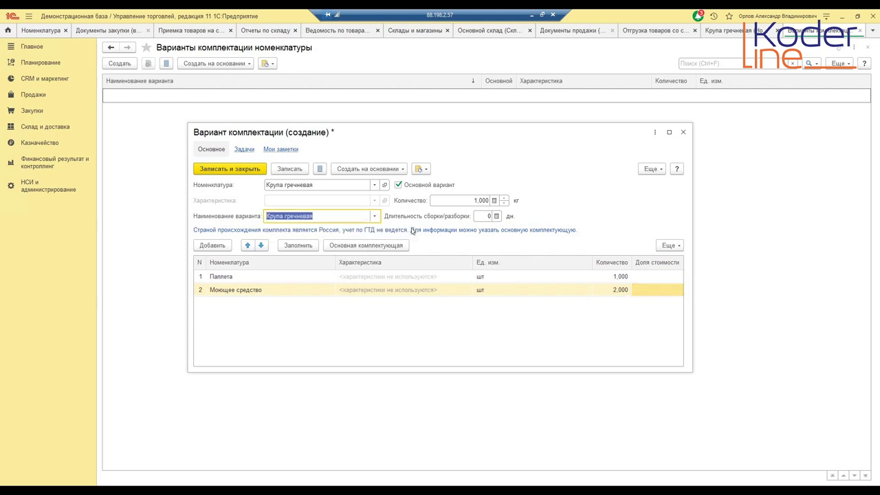
{"action": "left_click", "coordinate": [491, 200]}
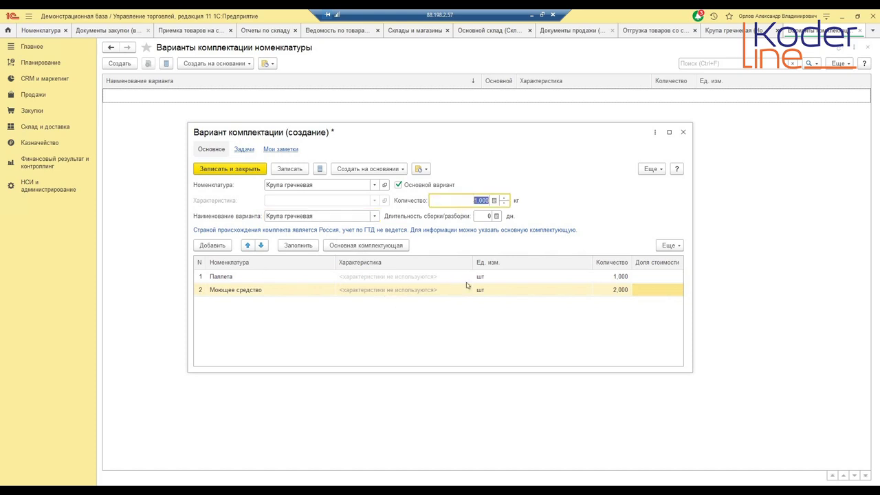
- Discard the new kit variant without saving, and close the variants list and the Крупа гречневая card
{"action": "left_click", "coordinate": [683, 133]}
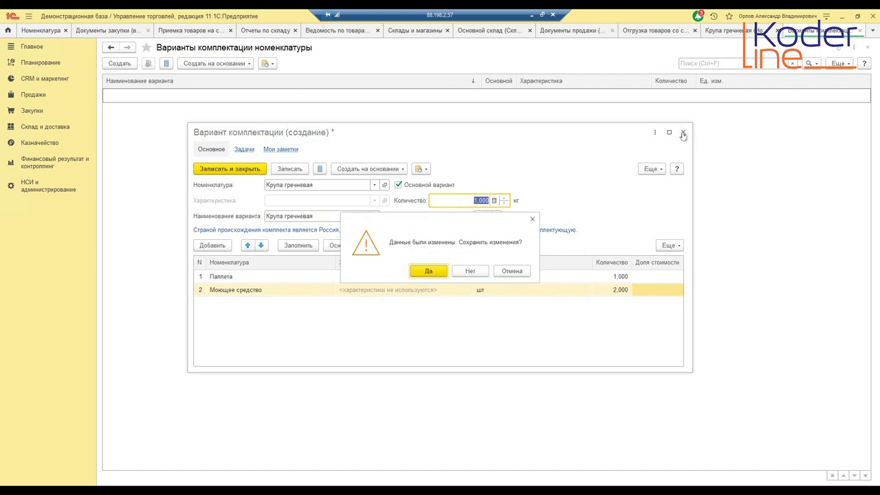
{"action": "left_click", "coordinate": [469, 271]}
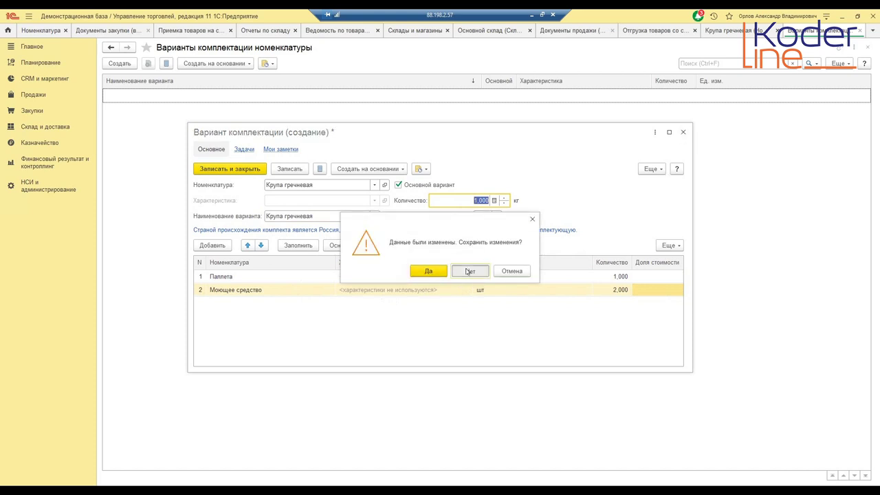
{"action": "left_click", "coordinate": [868, 47]}
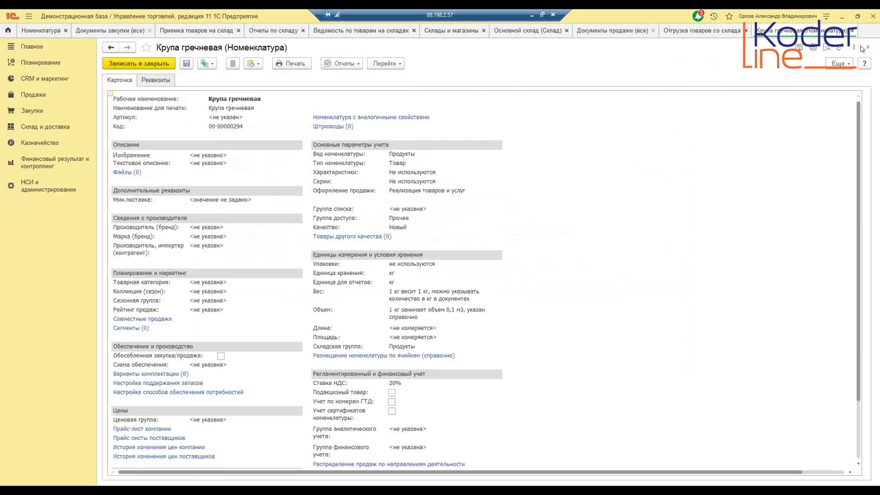
{"action": "left_click", "coordinate": [867, 47]}
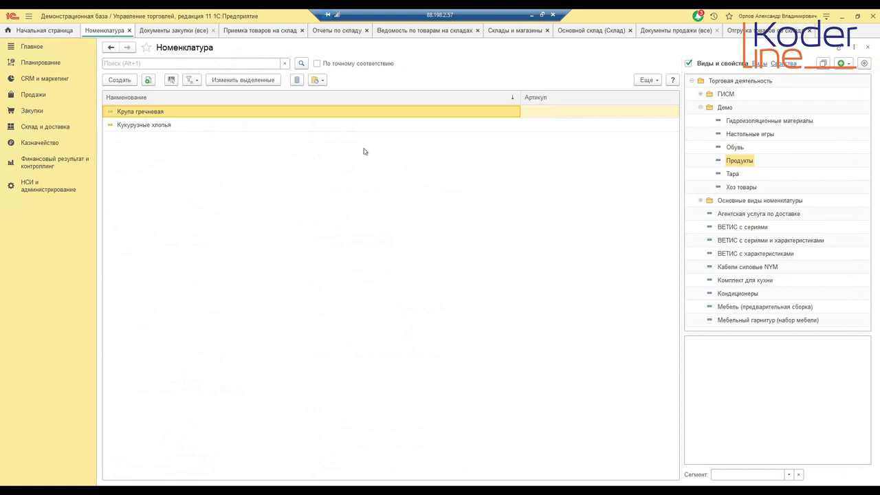
- Open the Кукурузные хлопья item and expand its main accounting parameters and its units and storage conditions
{"action": "double_click", "coordinate": [128, 125]}
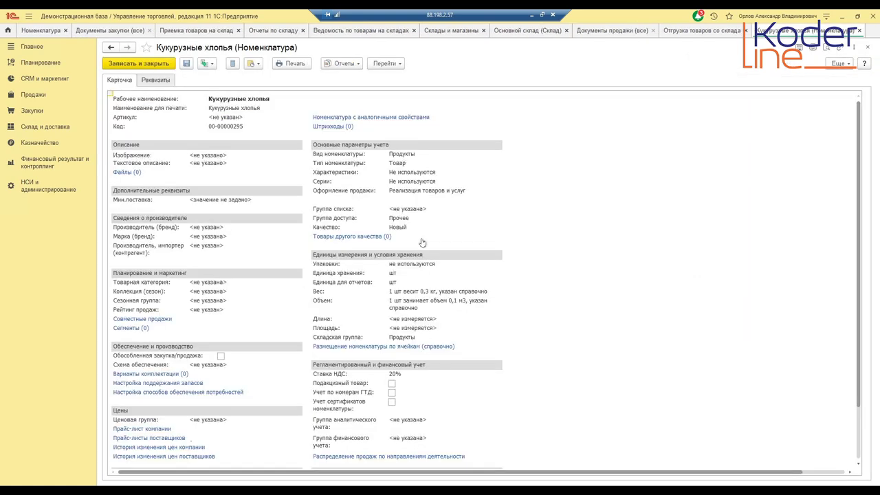
{"action": "left_click", "coordinate": [150, 82]}
{"action": "left_click", "coordinate": [322, 171]}
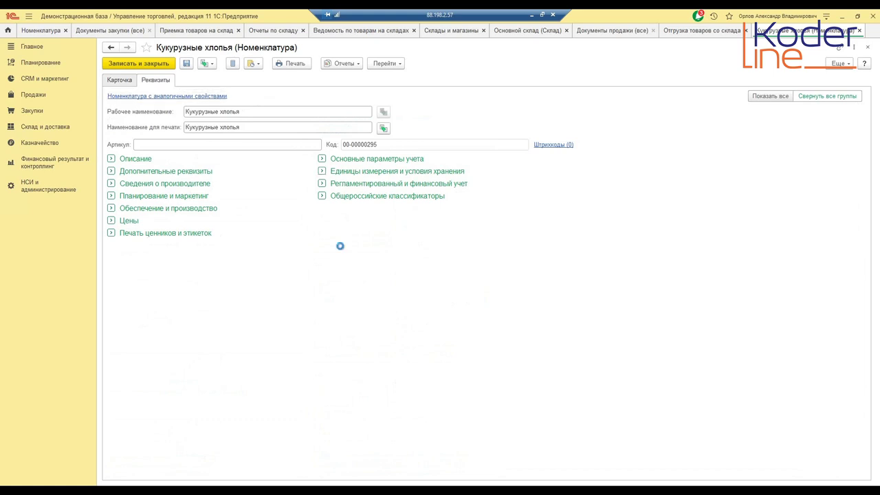
{"action": "left_click", "coordinate": [322, 159]}
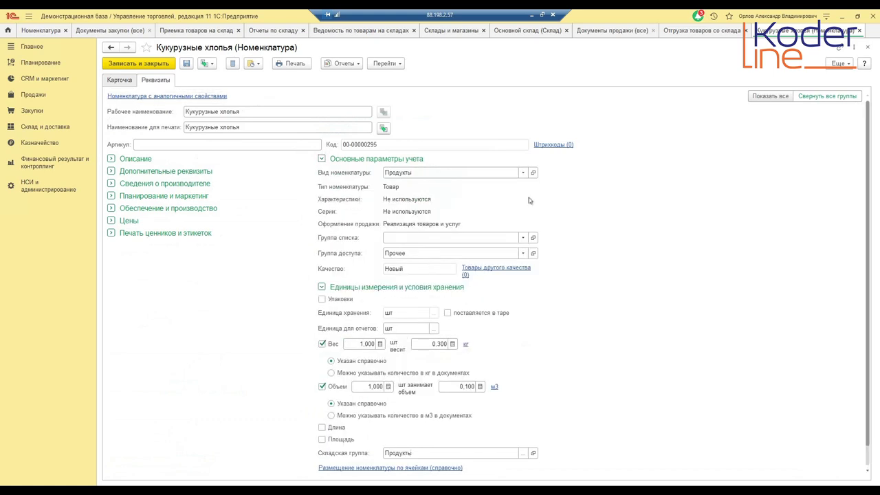
- Open the item kind Продукты from the item card and examine its default units of measure and storage conditions
{"action": "left_click", "coordinate": [533, 172]}
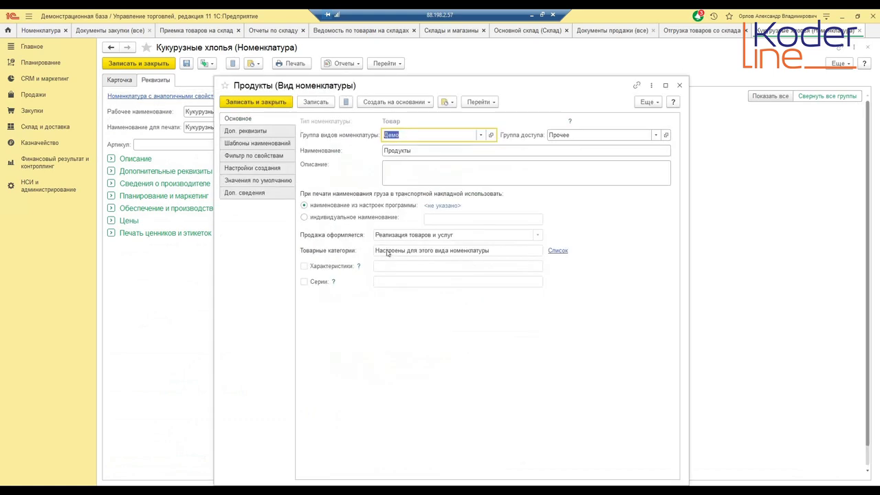
{"action": "left_click", "coordinate": [250, 181]}
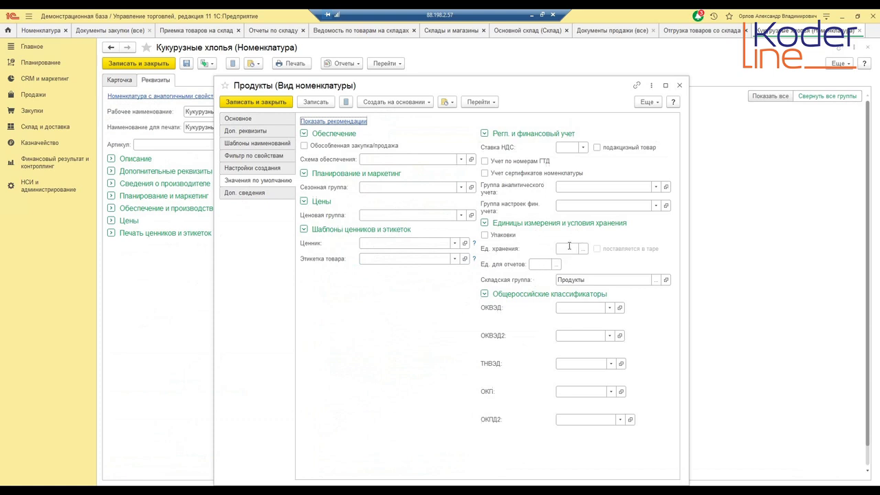
{"action": "mouse_move", "coordinate": [569, 246]}
{"action": "mouse_move", "coordinate": [498, 270]}
{"action": "mouse_move", "coordinate": [546, 271]}
- Try default packagings with an individual set and storage unit шт for Продукты, clearing the unit and turning packagings off again
{"action": "left_click", "coordinate": [485, 235]}
{"action": "left_click", "coordinate": [528, 248]}
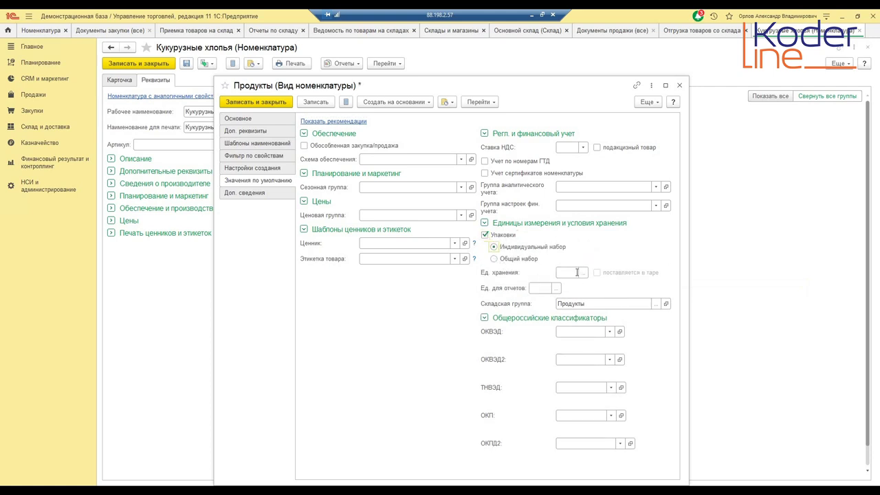
{"action": "left_click", "coordinate": [575, 272]}
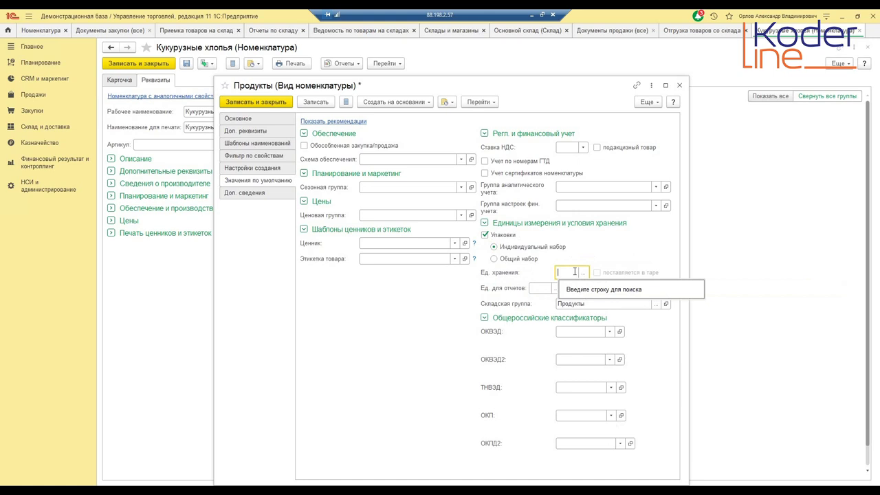
{"action": "type", "text": "шт"}
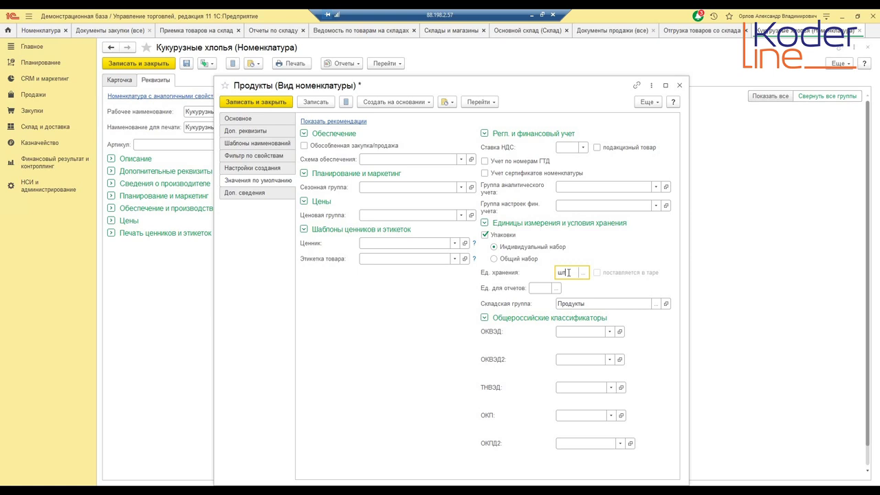
{"action": "key", "text": "BackSpace"}
{"action": "key", "text": "BackSpace"}
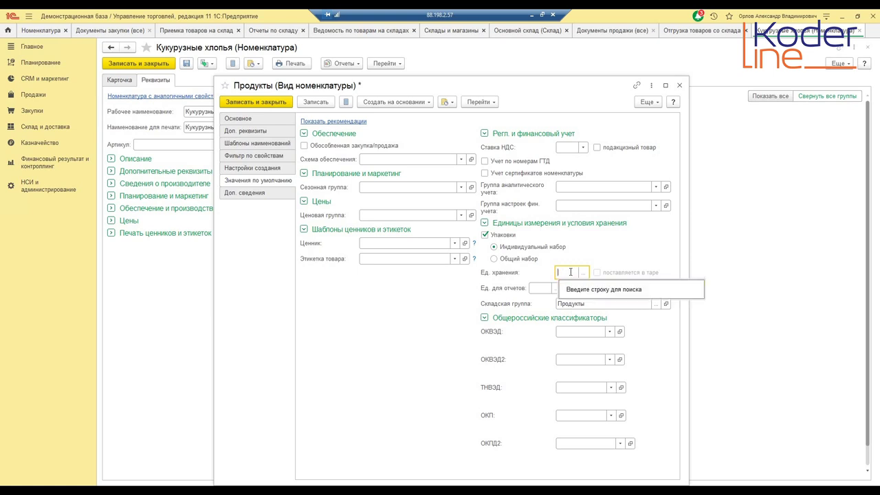
{"action": "left_click", "coordinate": [485, 235]}
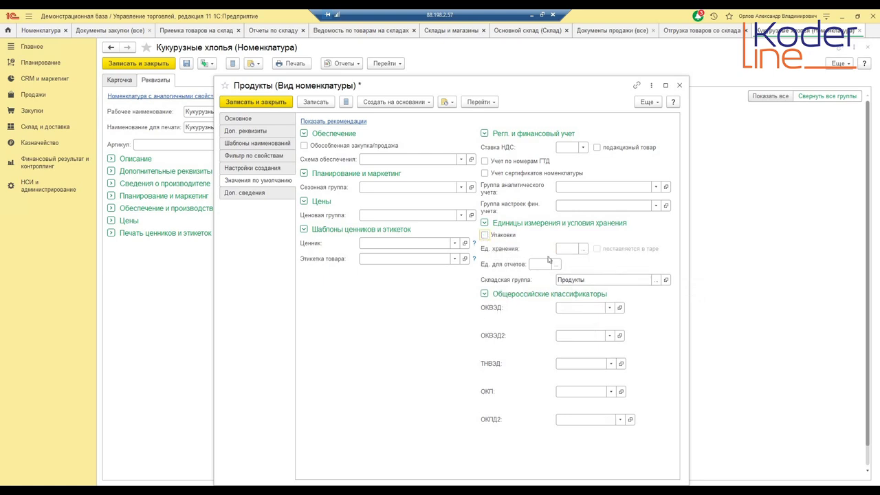
- Close the item kind Продукты without saving the changes, and close the Кукурузные хлопья card
{"action": "left_click", "coordinate": [680, 85]}
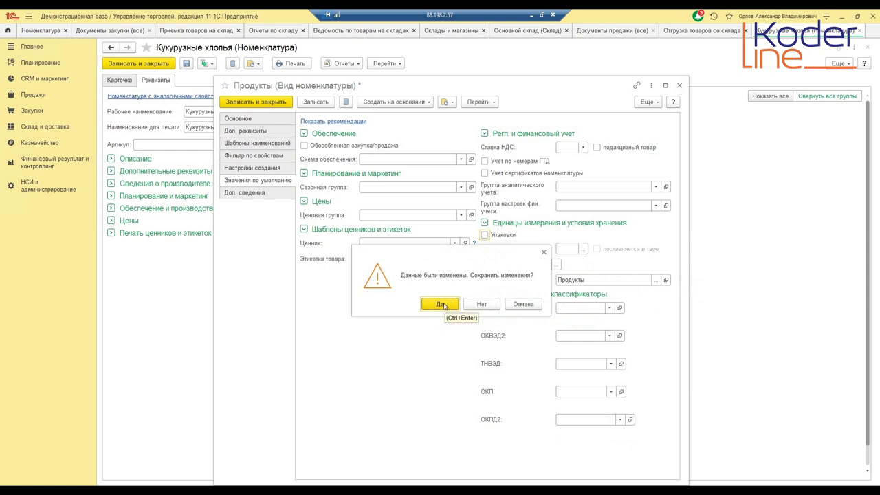
{"action": "left_click", "coordinate": [480, 305]}
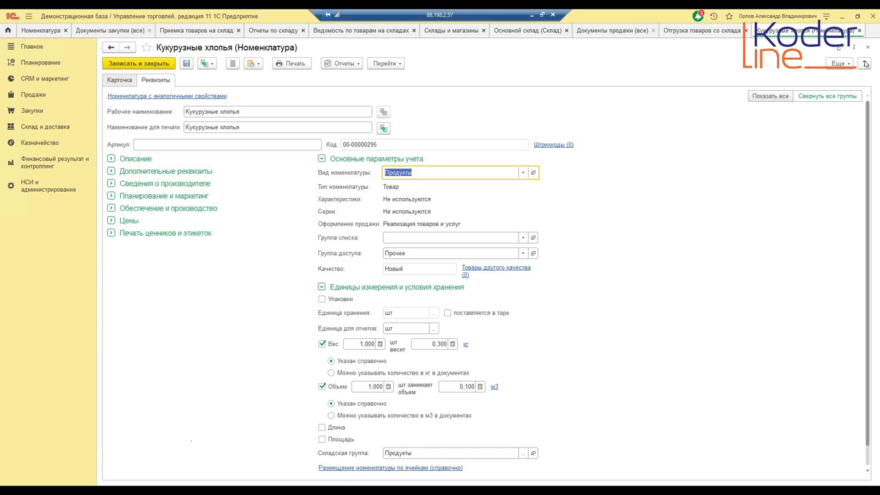
{"action": "left_click", "coordinate": [867, 46]}
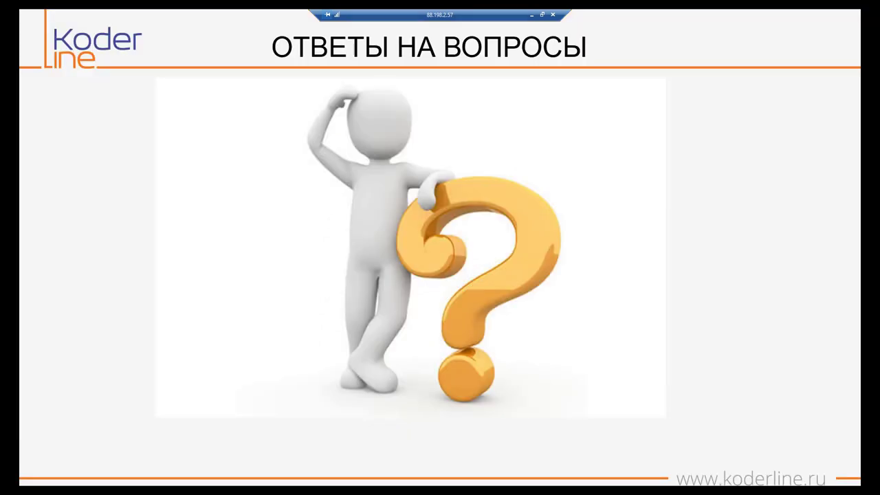
{"action": "key", "text": "Right"}
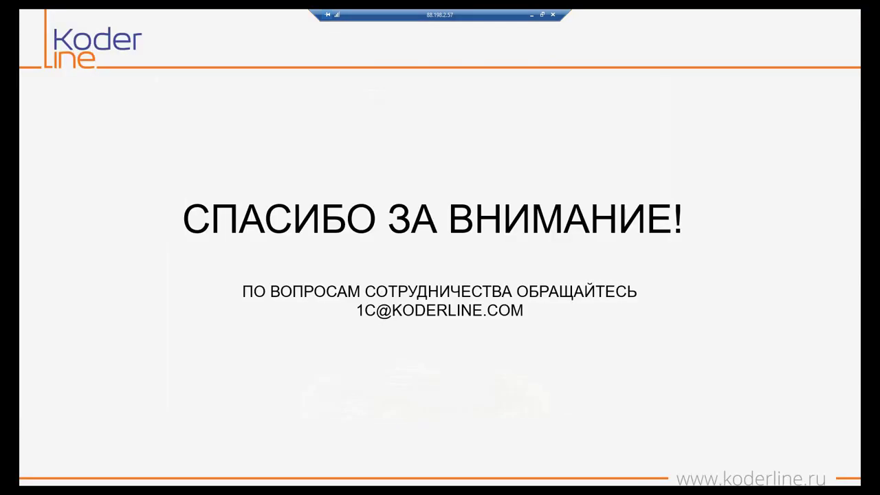